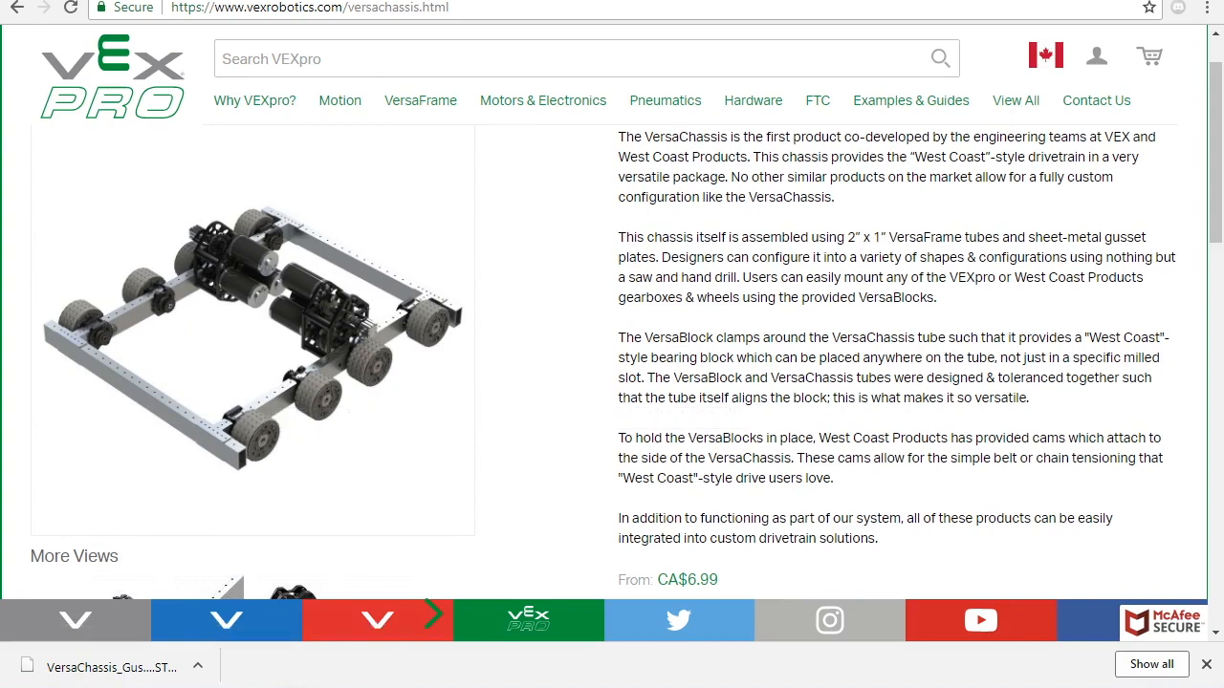
- Scroll through the VersaChassis product page, then minimize Chrome to show the desktop
scroll(271, 397, up, 1)
scroll(612, 363, down, 1)
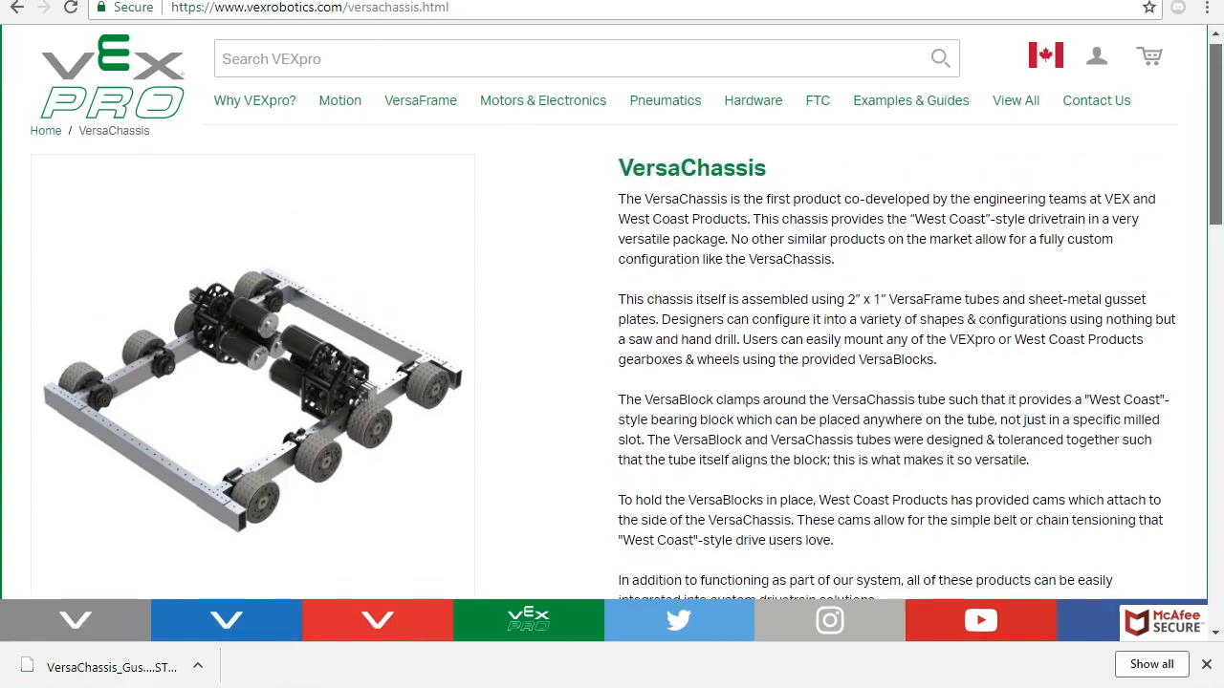
scroll(612, 364, down, 1)
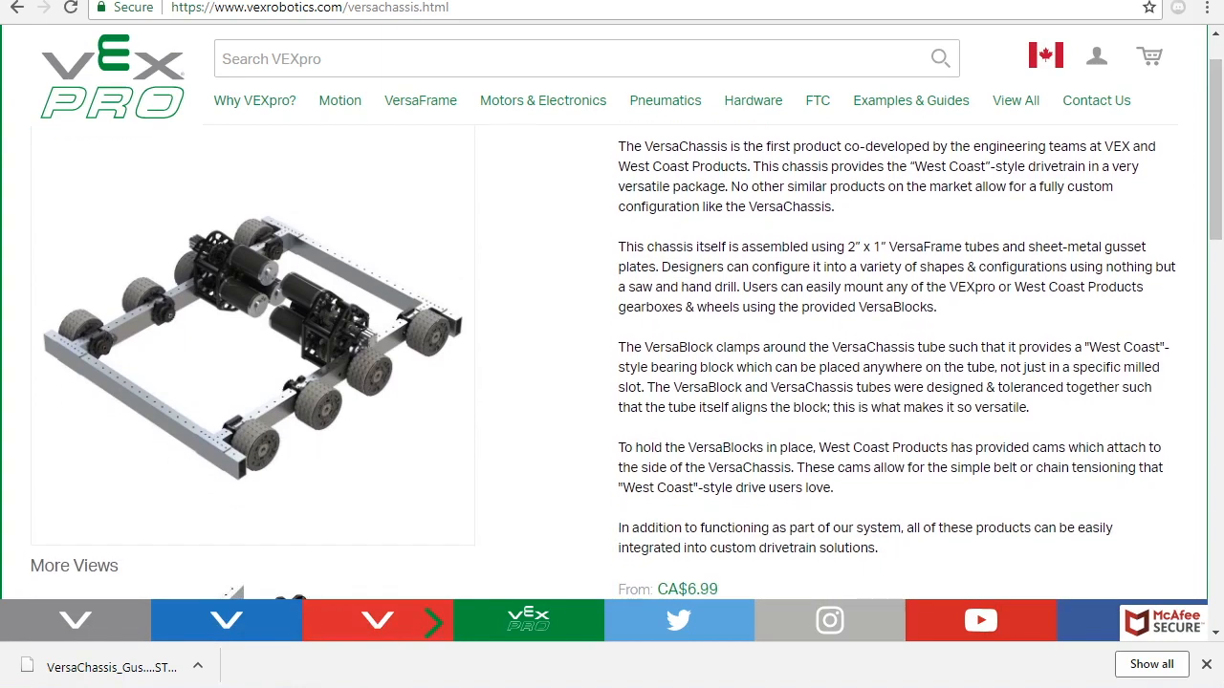
click(1218, 687)
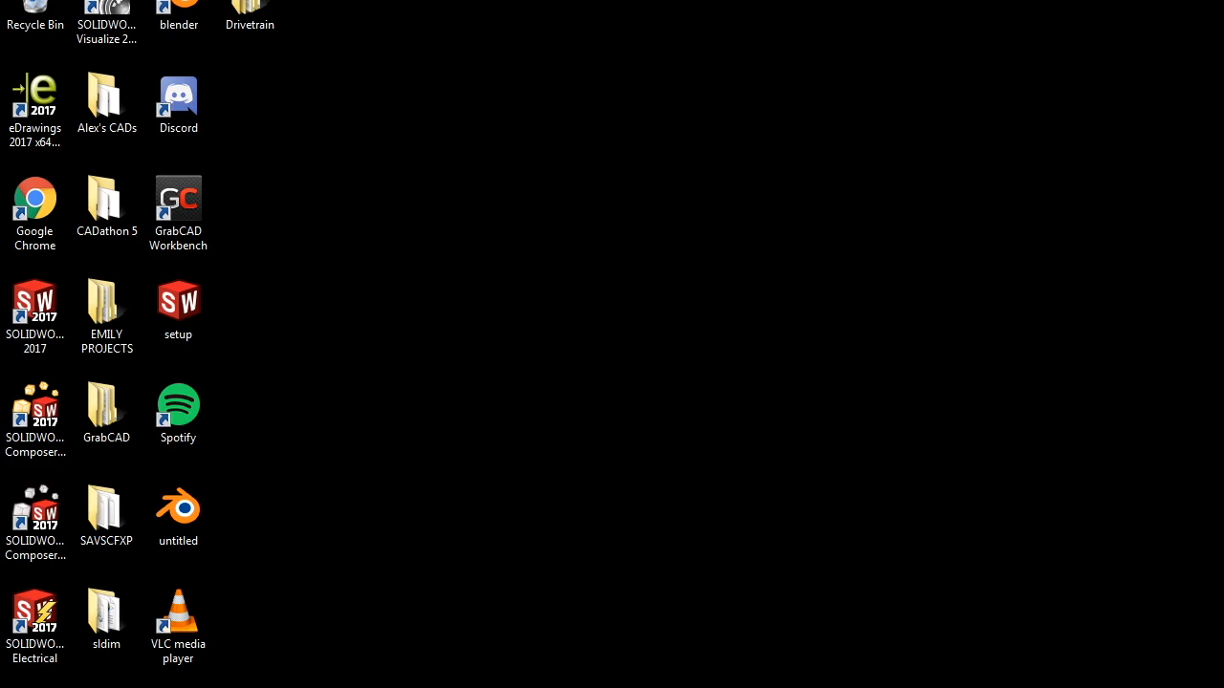
- Open the Drivetrain desktop folder and position its window on screen
double_click(250, 11)
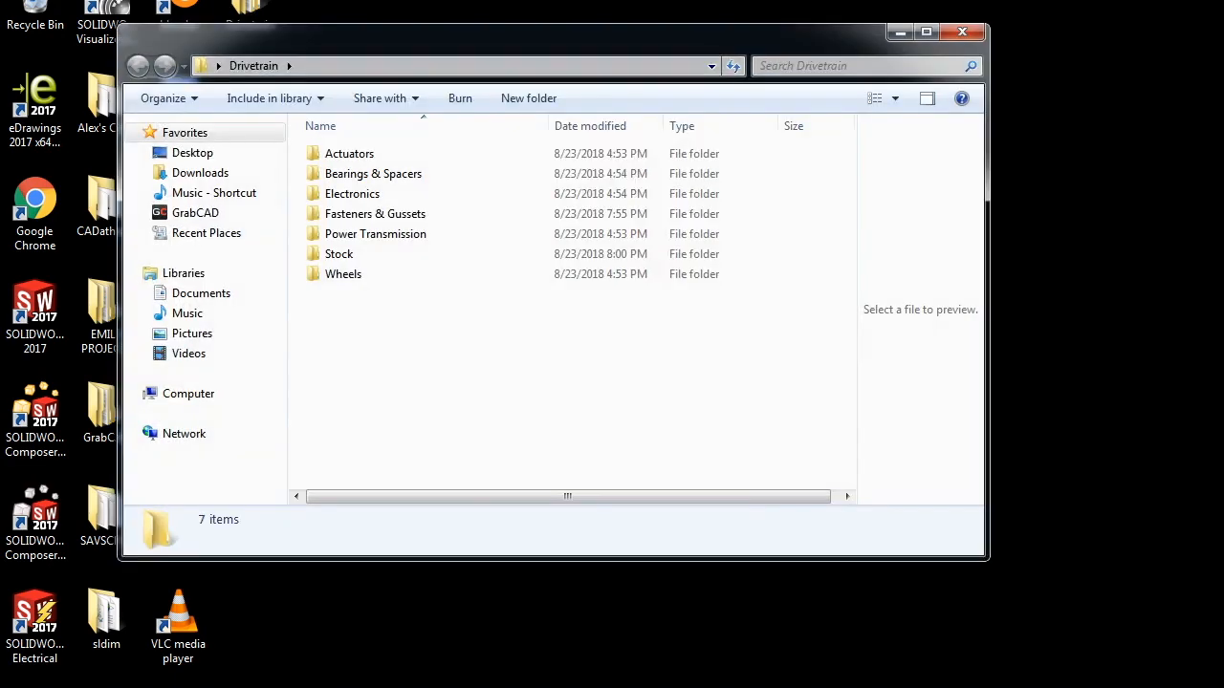
drag(316, 38, 532, 60)
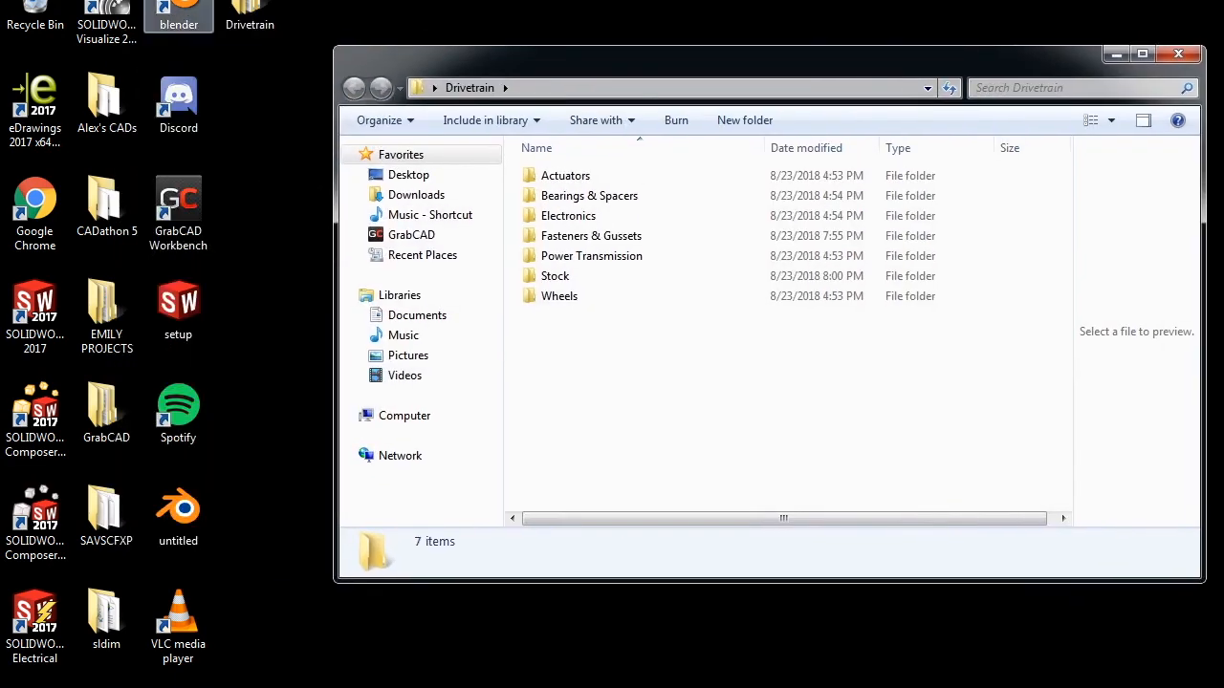
click(215, 53)
click(250, 14)
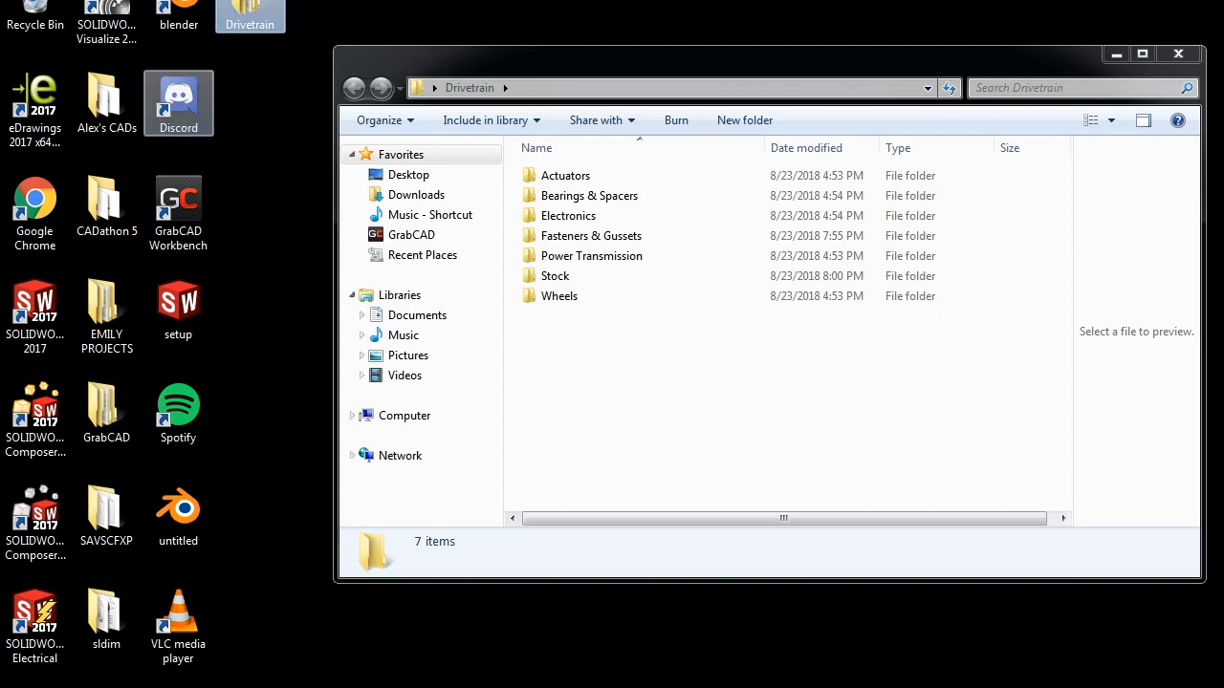
drag(535, 59, 415, 21)
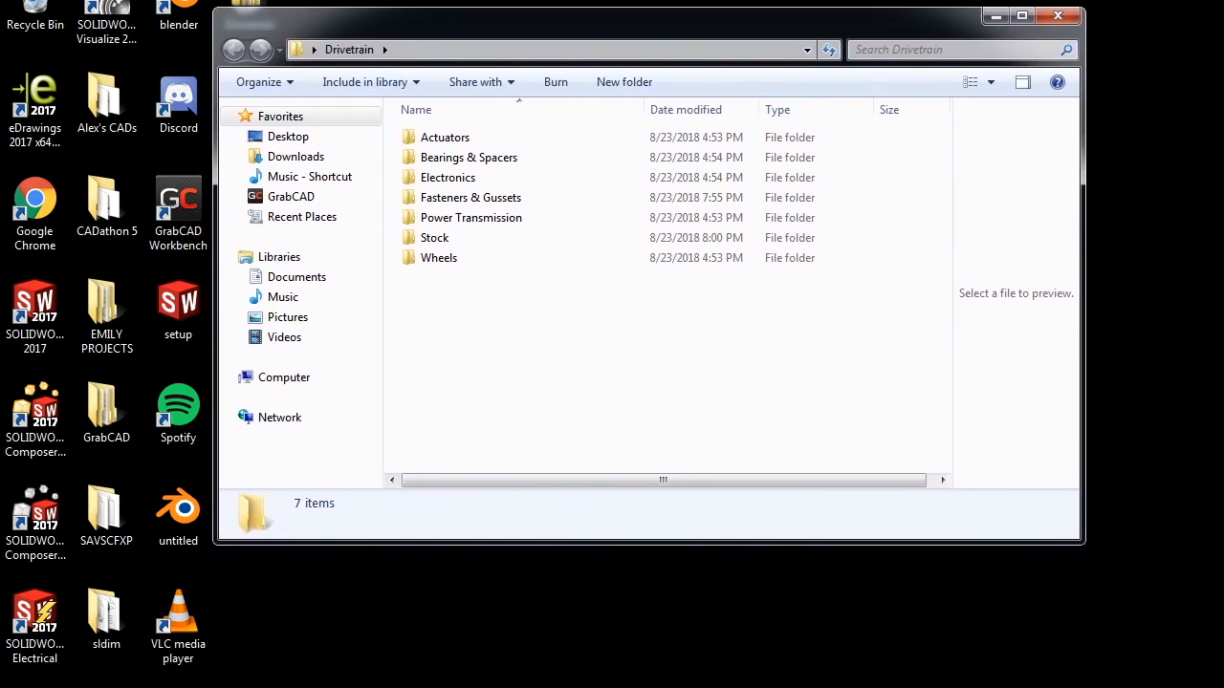
mouse_move(532, 338)
mouse_down()
mouse_move(515, 132)
mouse_move(535, 331)
mouse_up()
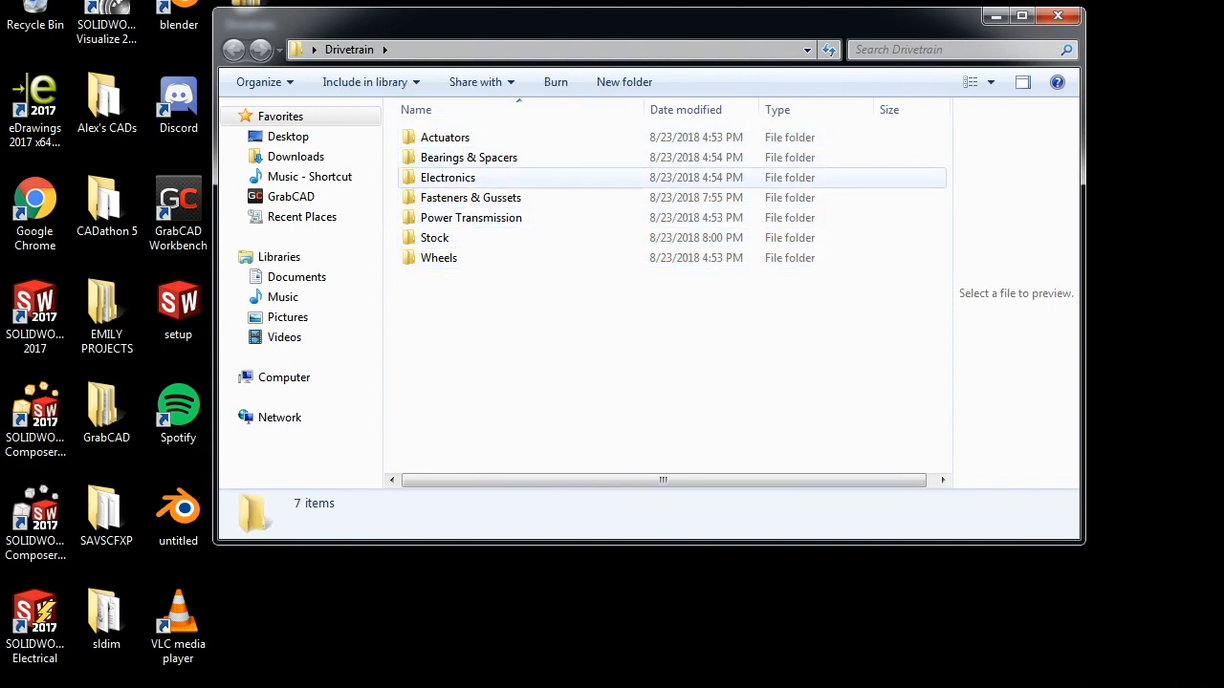
- Create a new folder named DRIVETRAIN inside Drivetrain and minimize the window
right_click(526, 285)
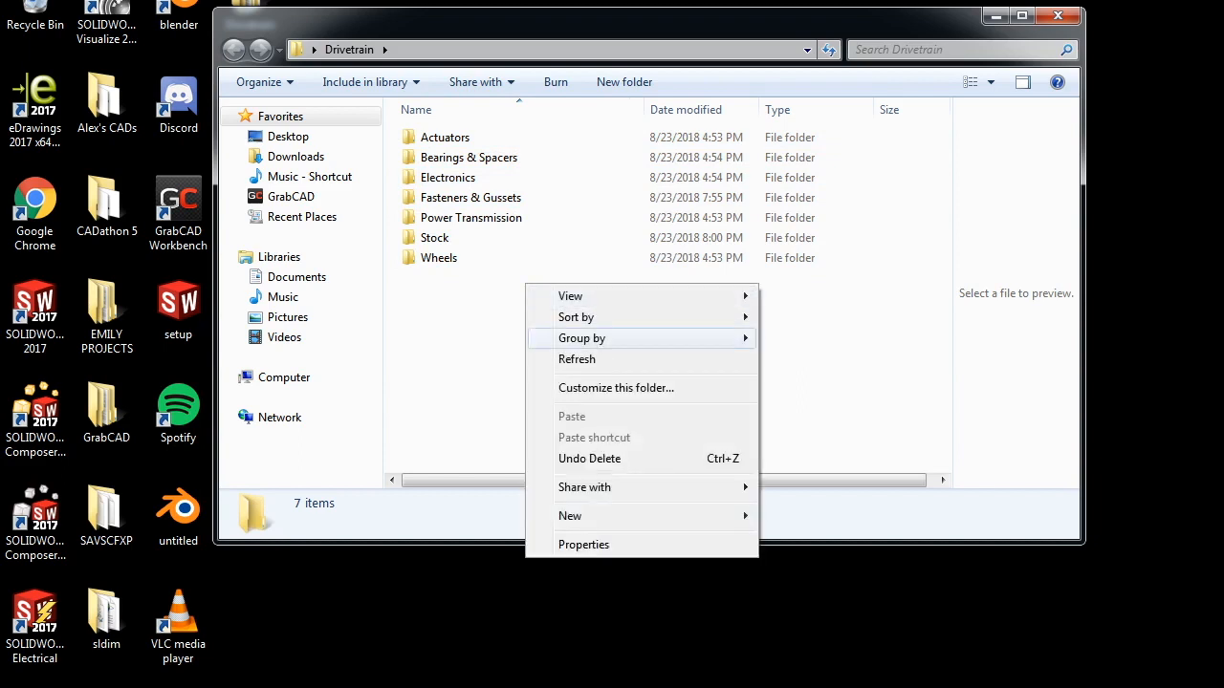
mouse_move(574, 515)
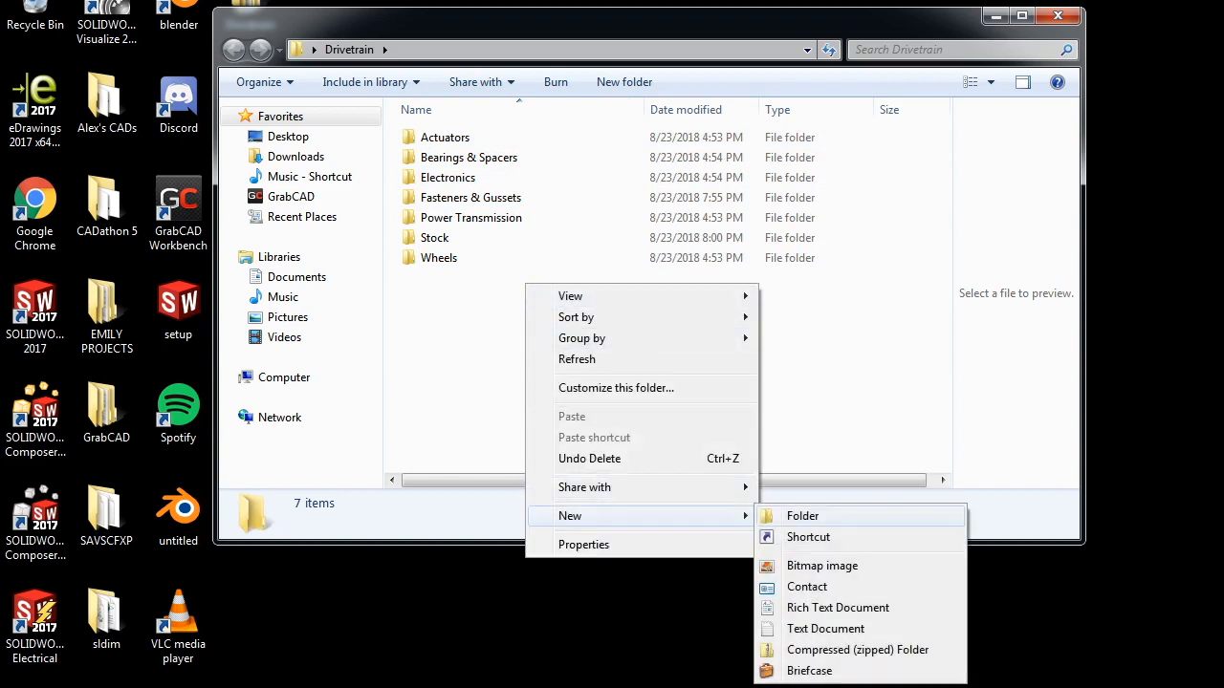
click(807, 516)
text(D)
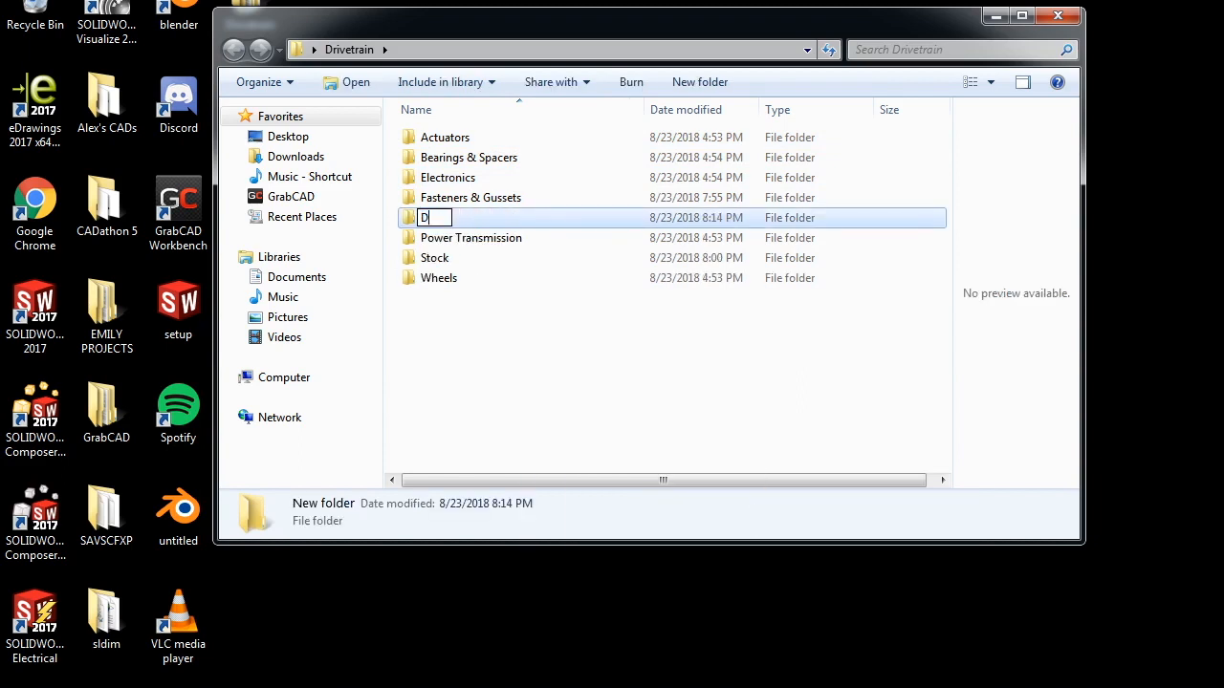
text(RIVETRAIN)
key(Return)
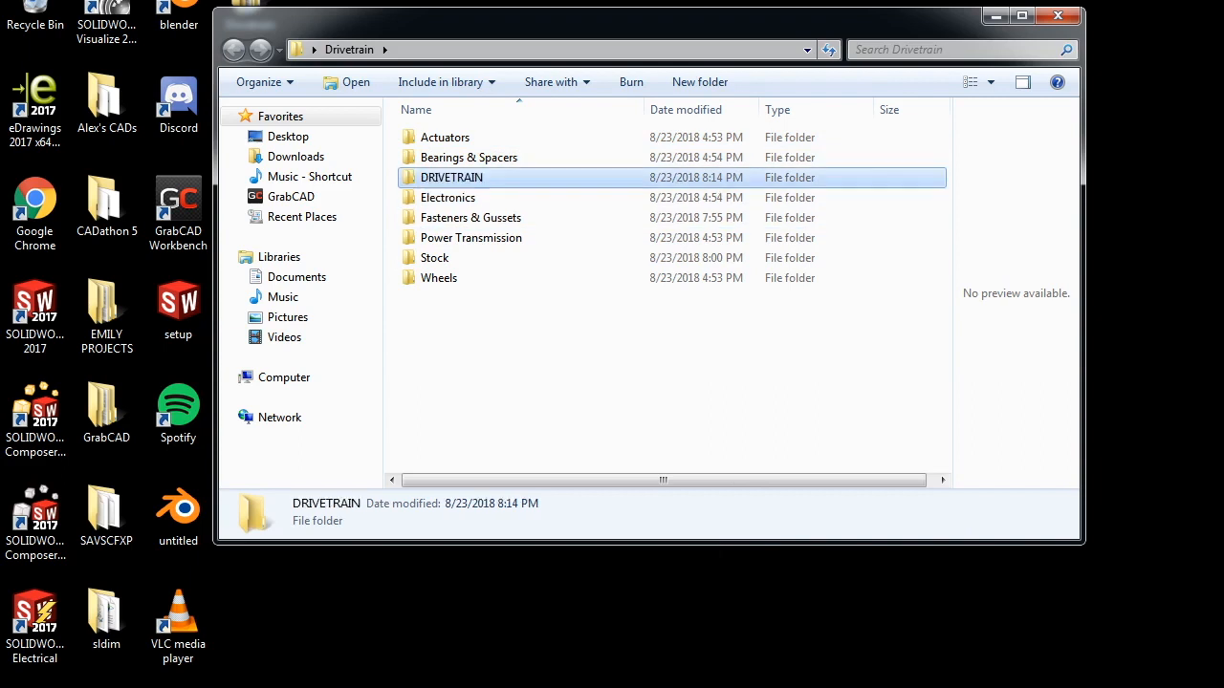
click(698, 368)
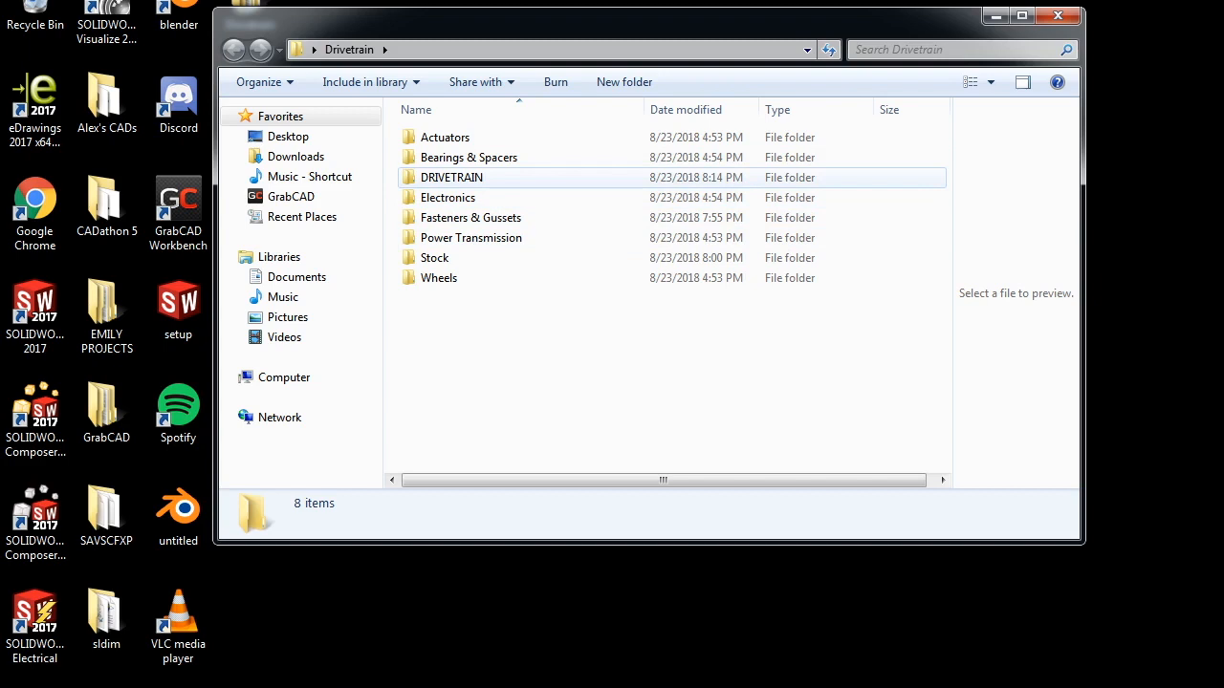
click(454, 177)
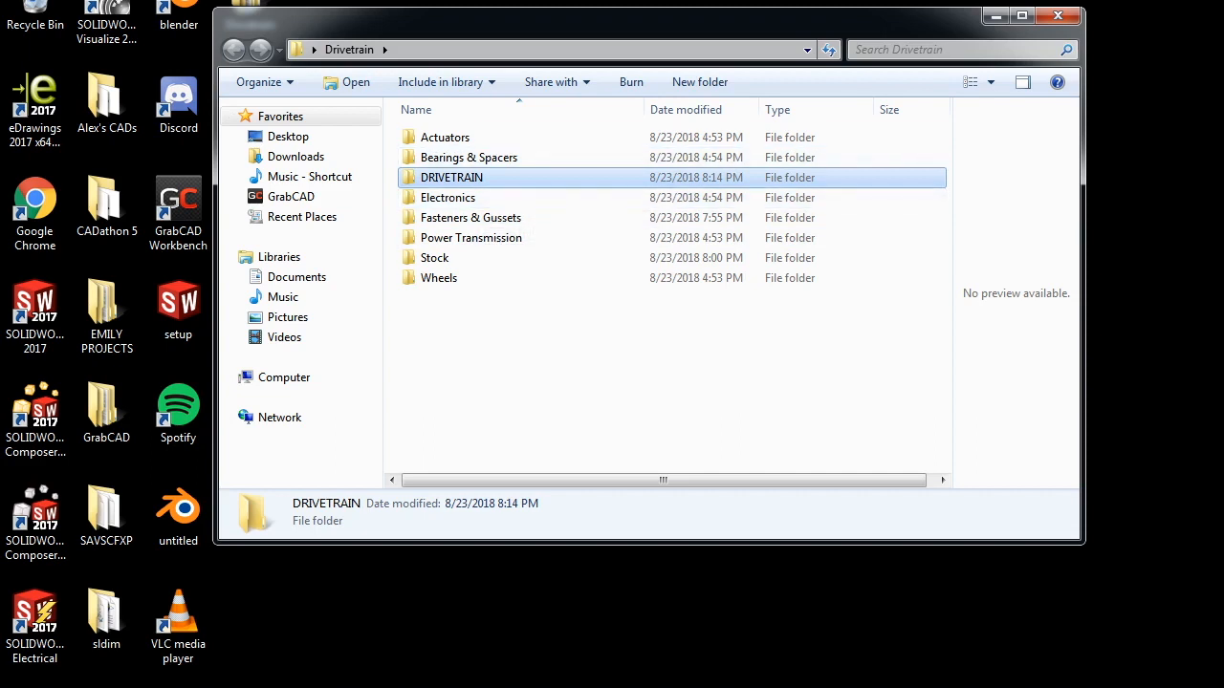
click(669, 368)
click(453, 179)
click(669, 368)
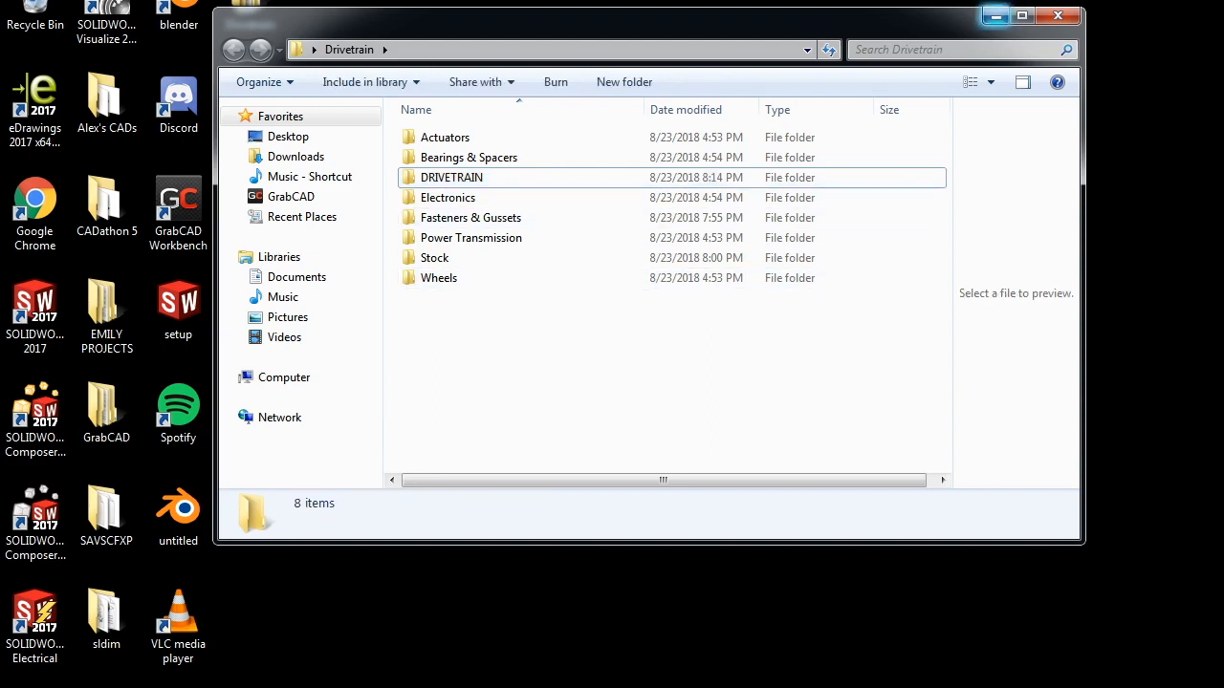
click(996, 16)
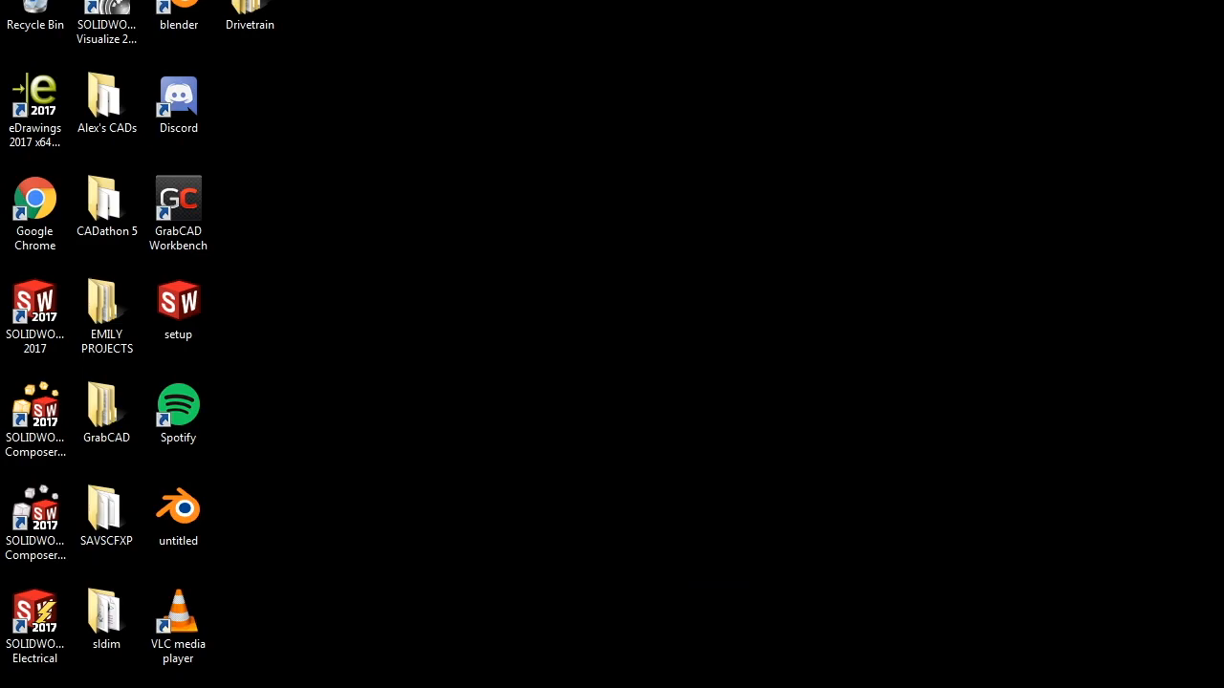
- Restore SOLIDWORKS and create a new document from the Part template
click(381, 687)
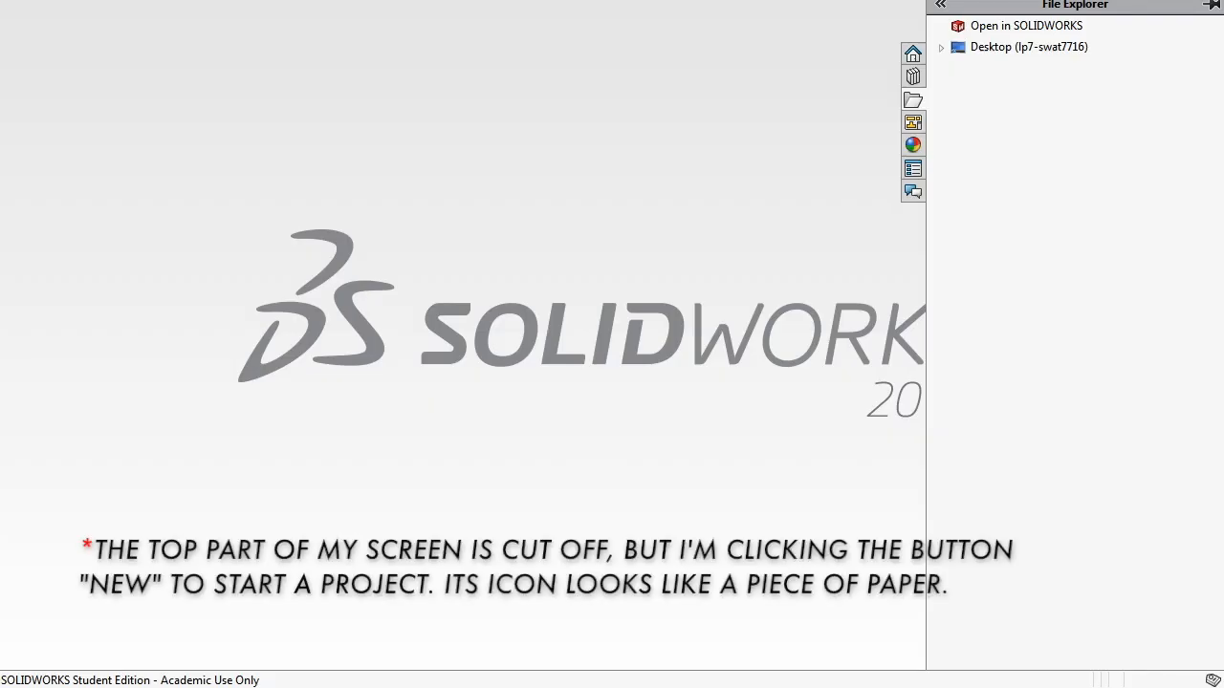
click(205, 0)
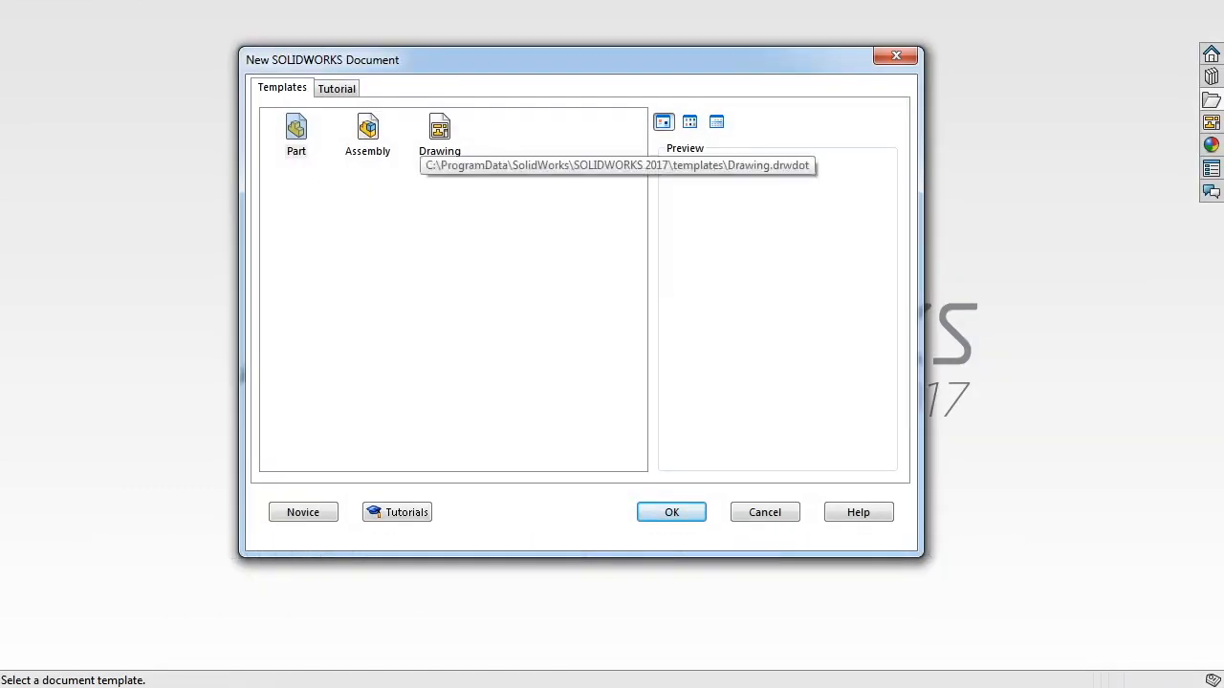
click(439, 134)
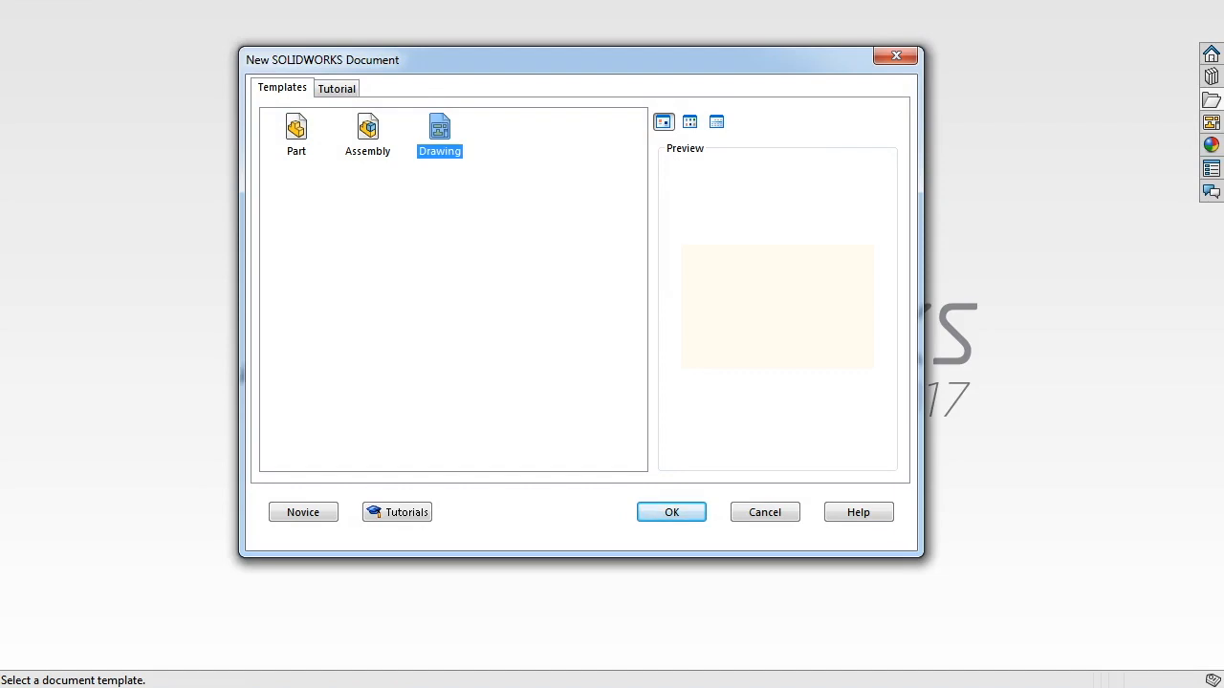
click(671, 512)
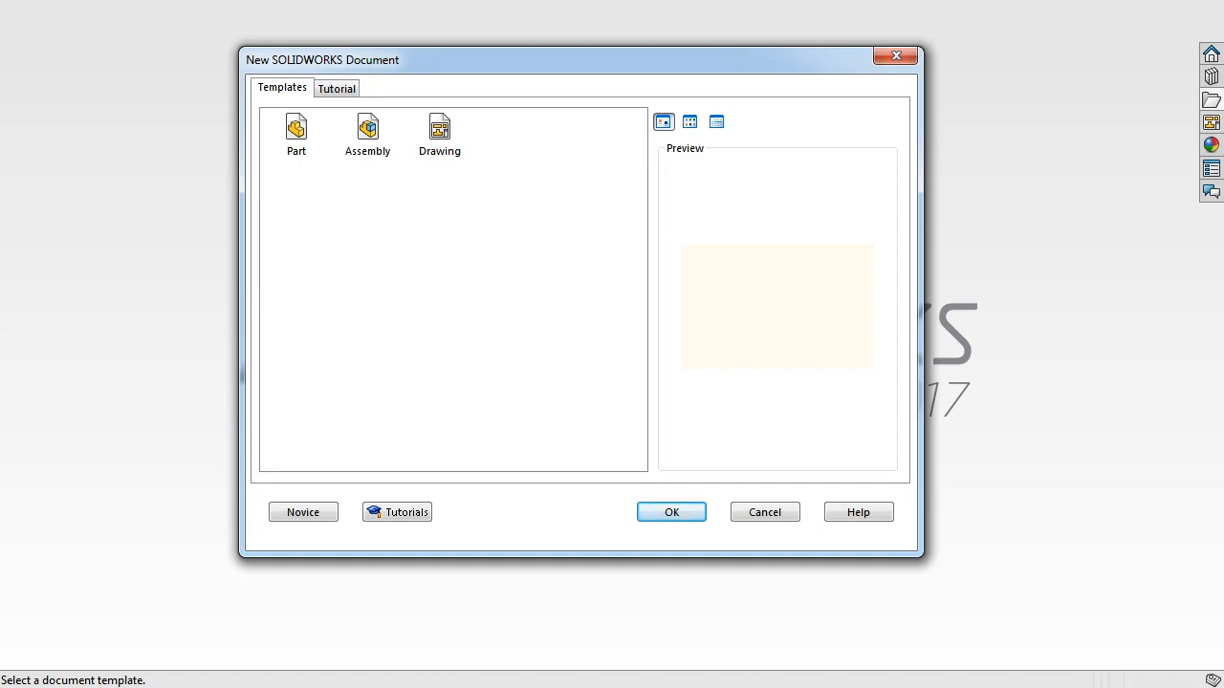
click(296, 128)
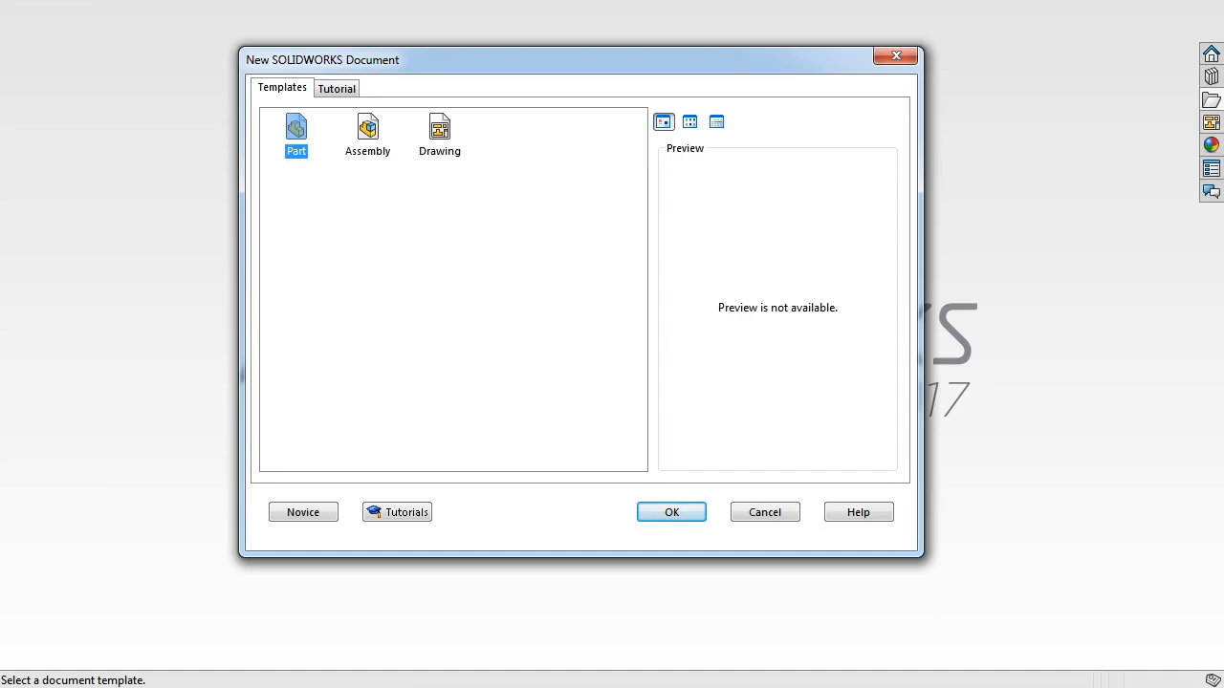
click(368, 129)
click(440, 128)
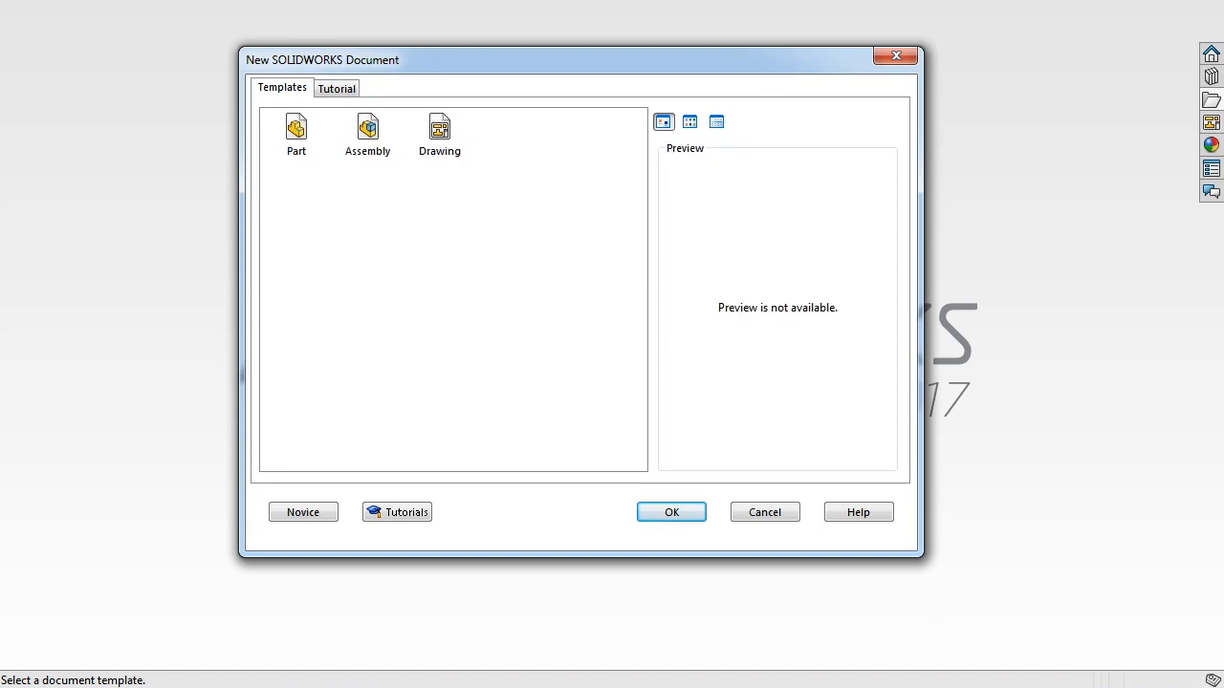
click(368, 128)
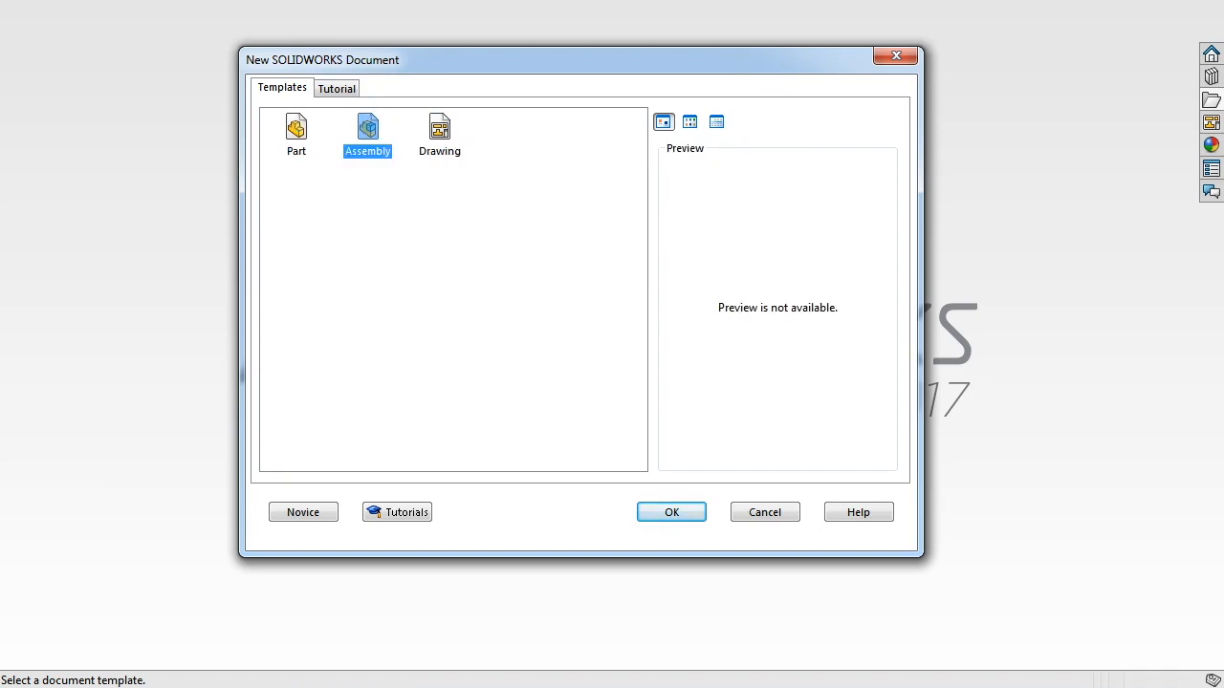
click(440, 239)
click(296, 128)
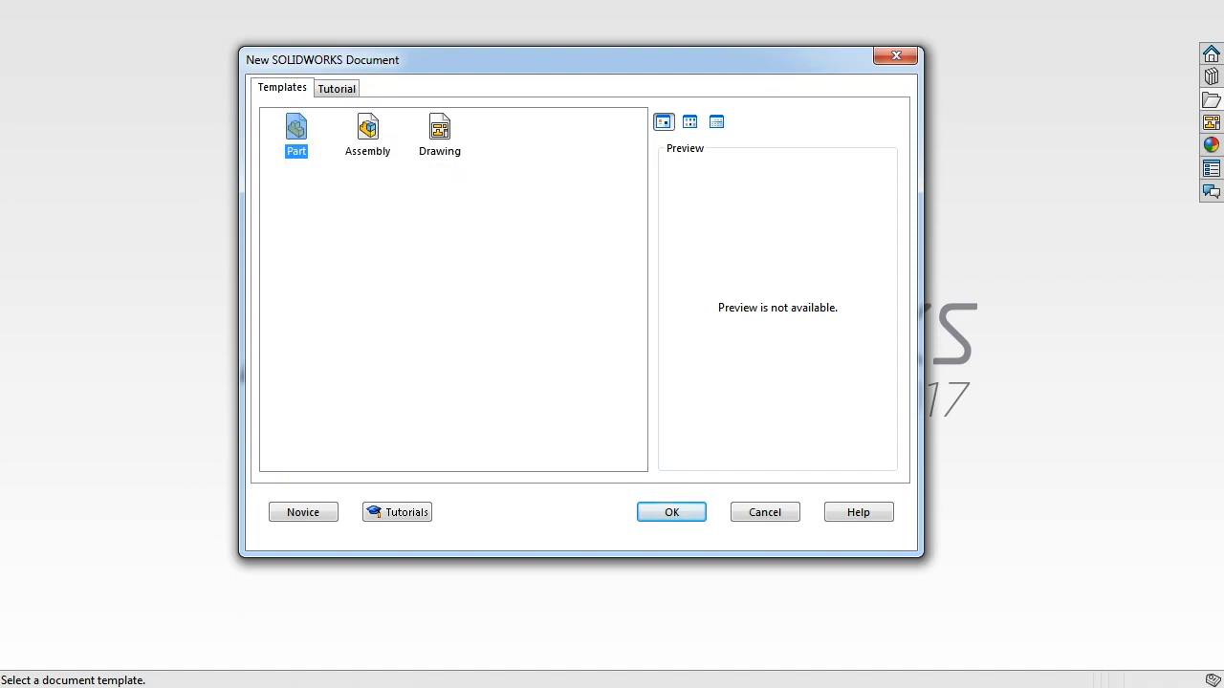
click(671, 513)
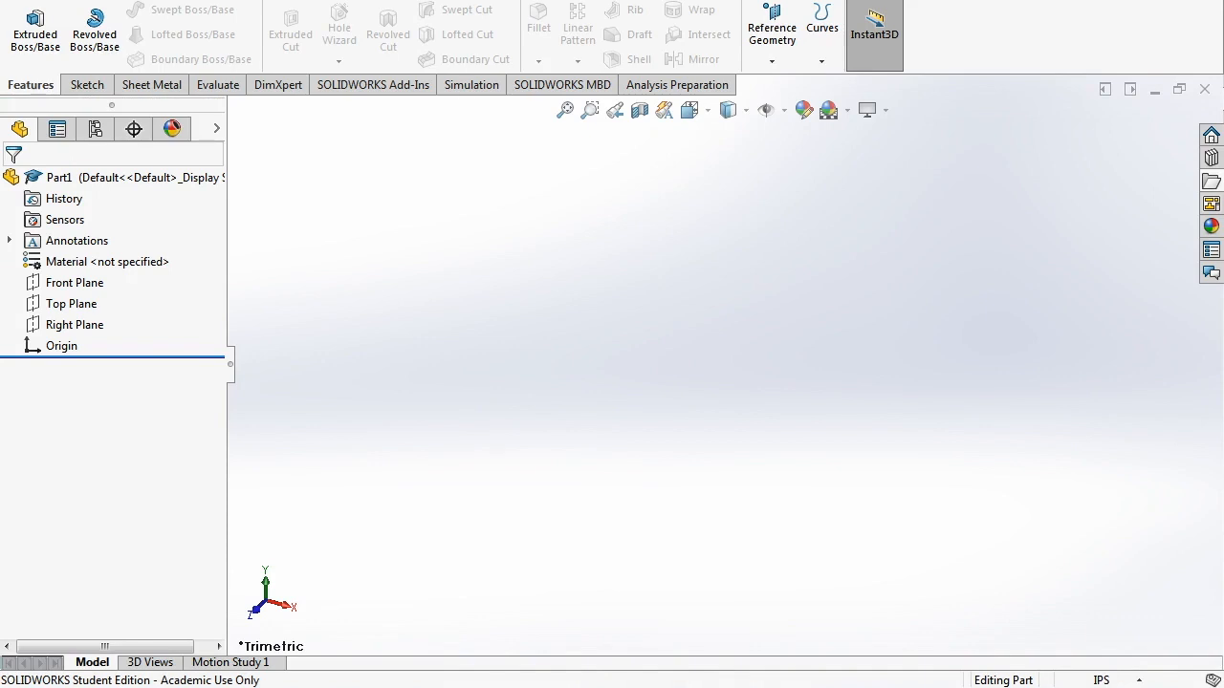
- Start a new sketch on Part1's Front Plane
click(87, 85)
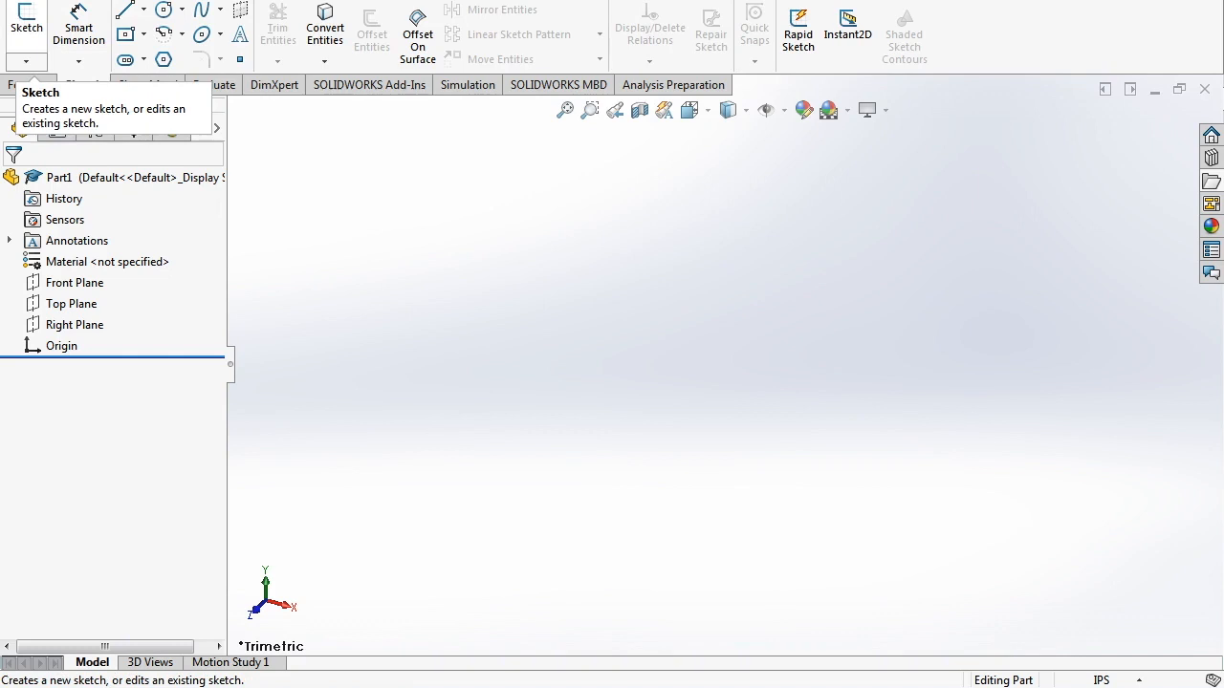
click(27, 27)
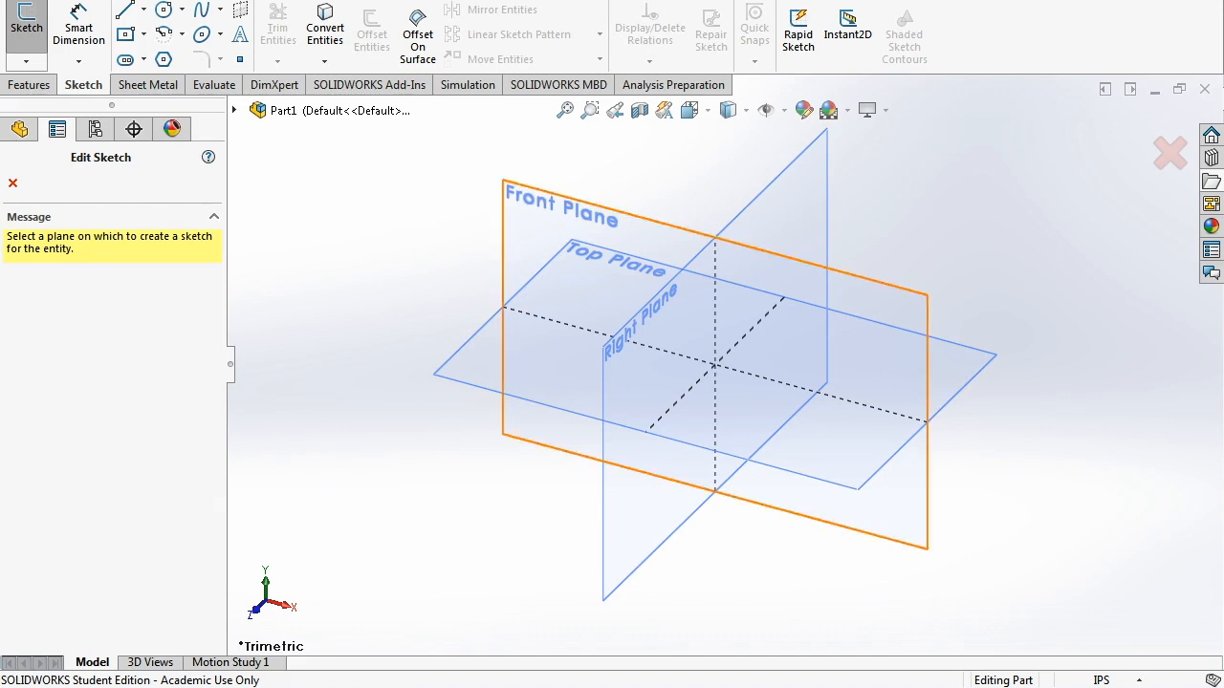
click(564, 244)
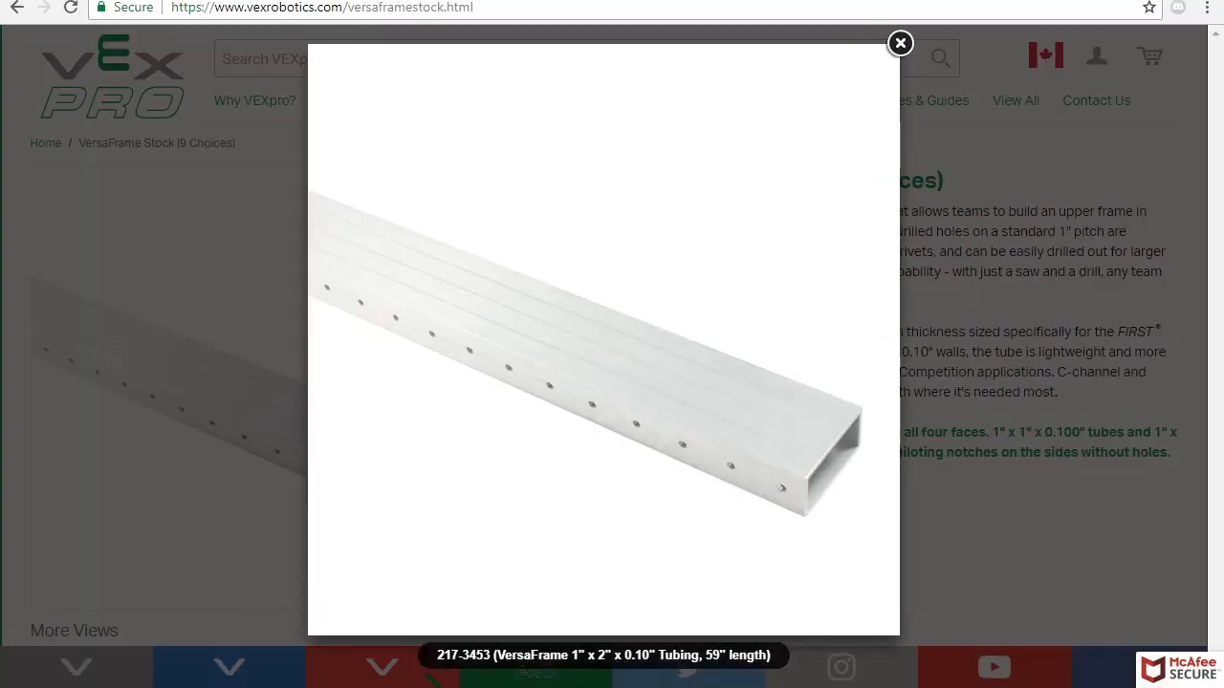
mouse_move(806, 539)
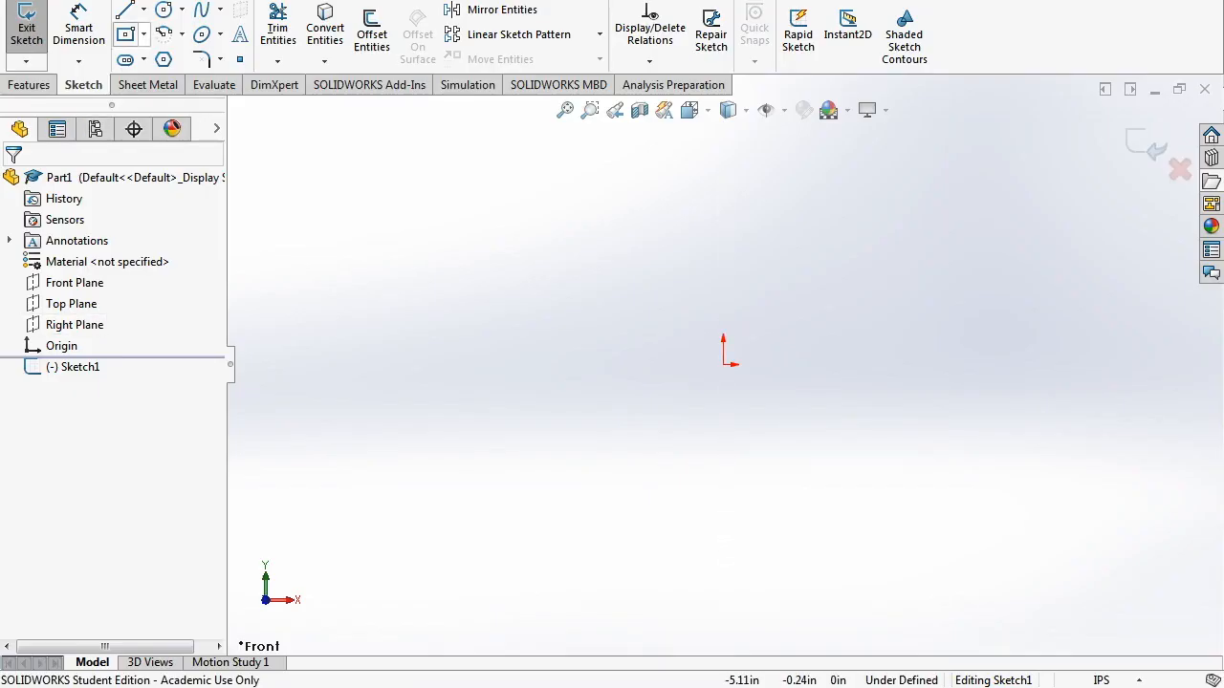
- View the enlarged 1x2 VersaFrame tubing photo for reference before drawing
click(126, 35)
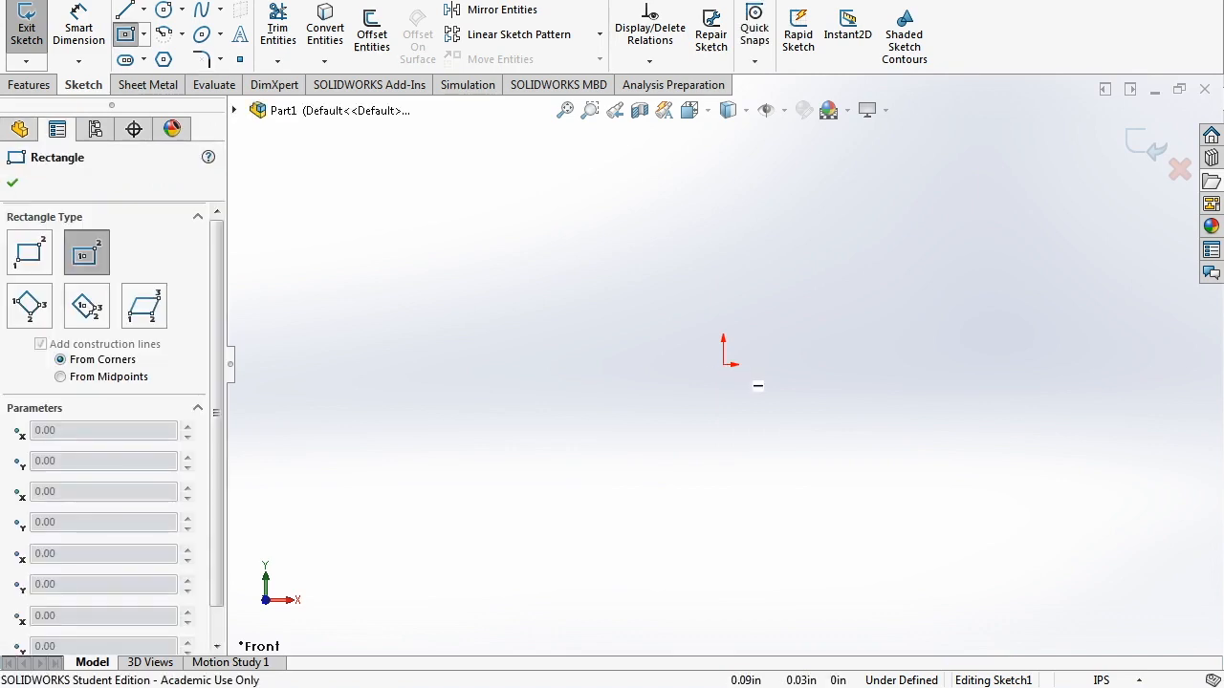
key(Escape)
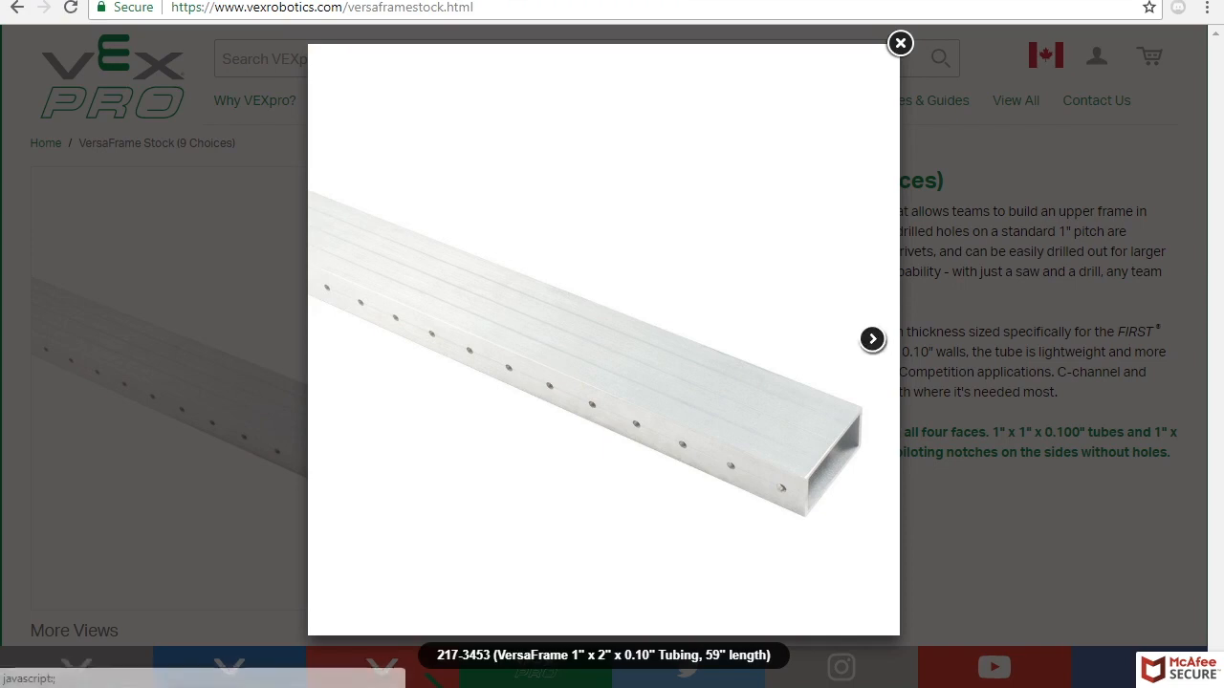
key(Escape)
click(353, 382)
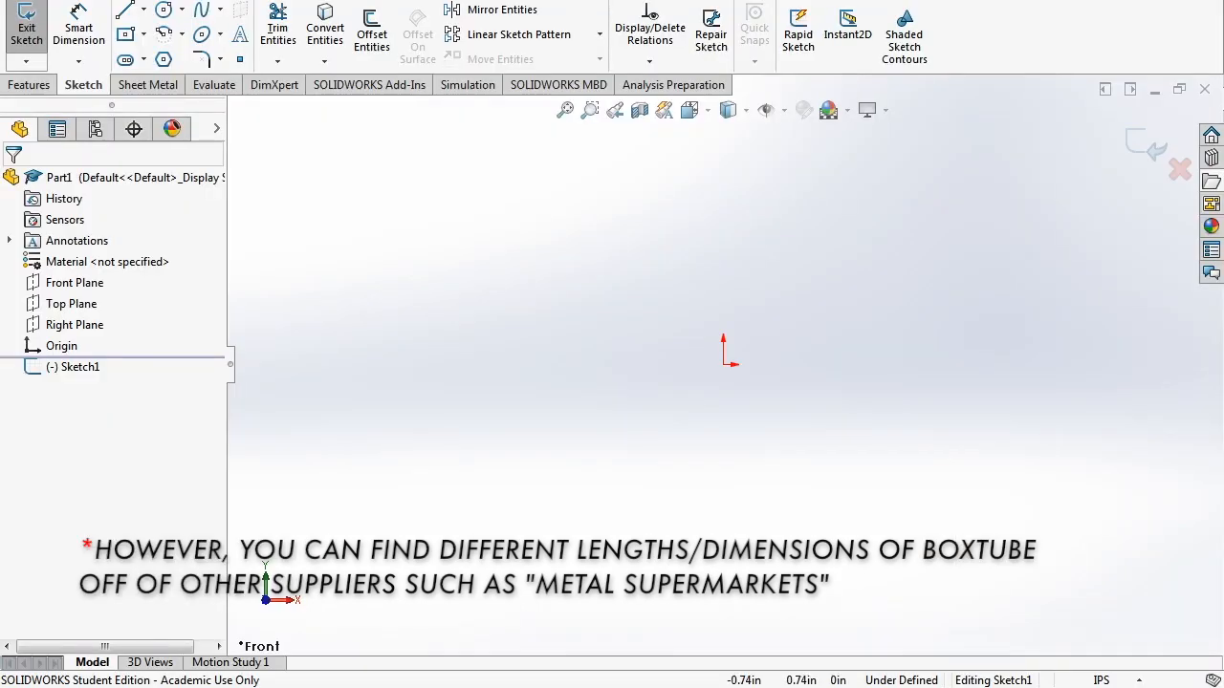
click(126, 36)
key(Escape)
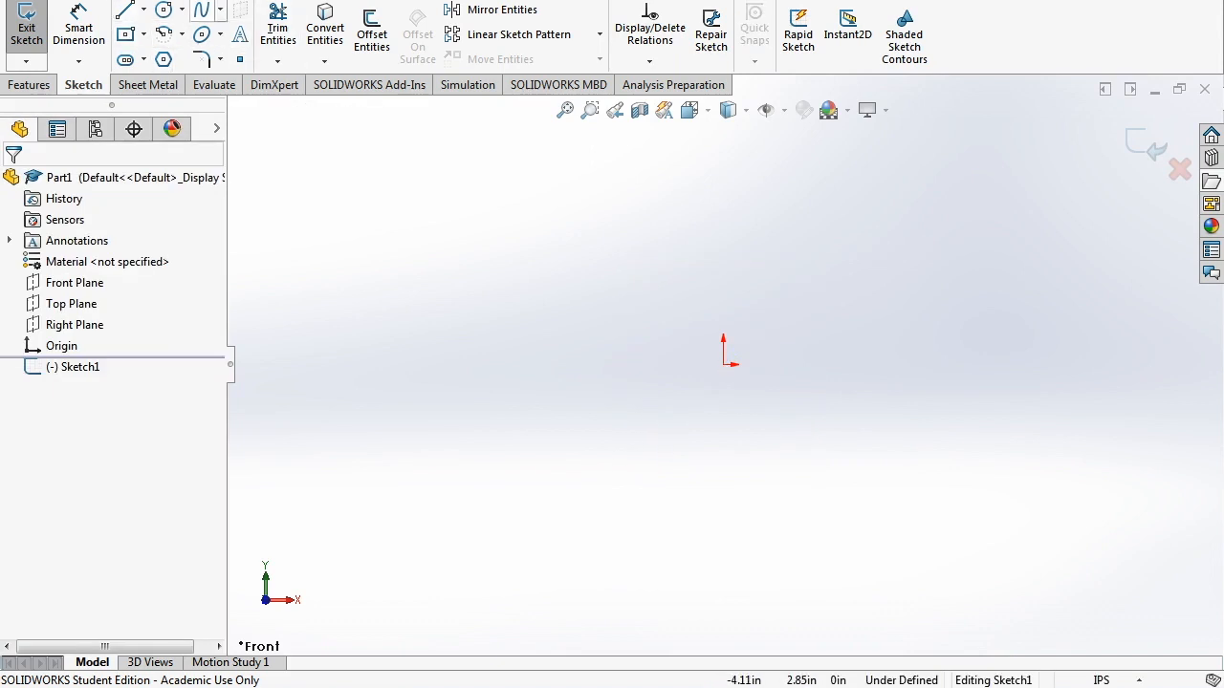
- Draw a center rectangle anchored on the sketch origin
click(143, 9)
click(143, 34)
click(143, 34)
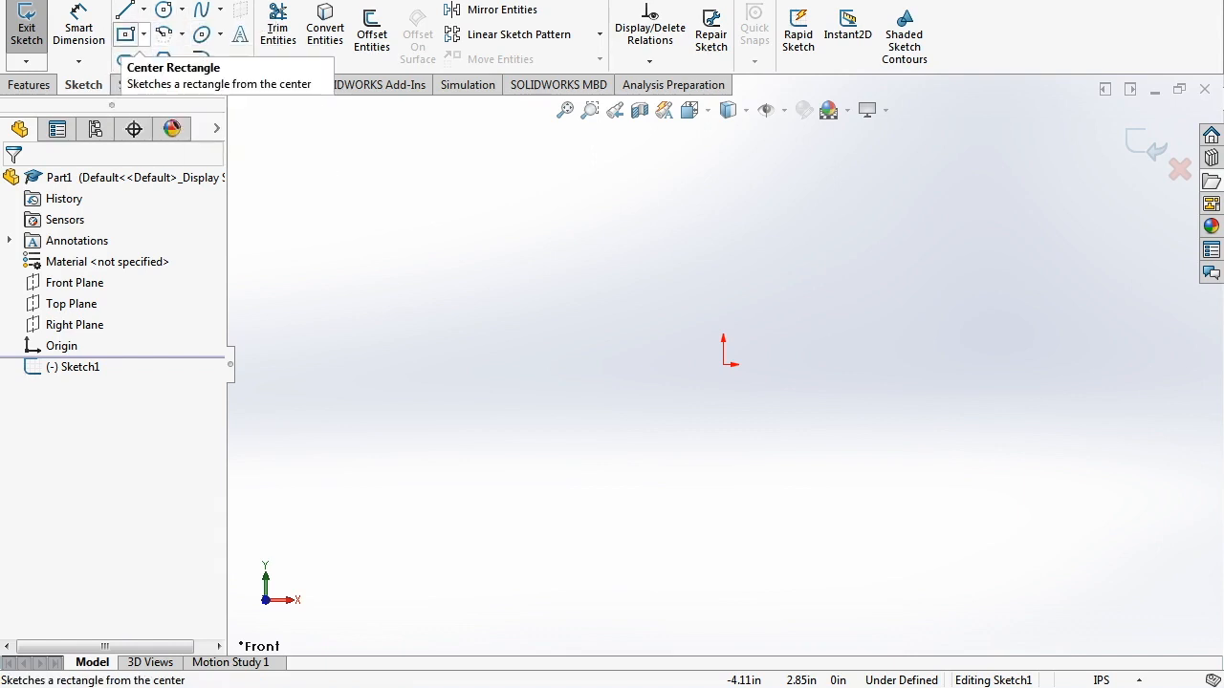
click(144, 35)
click(187, 82)
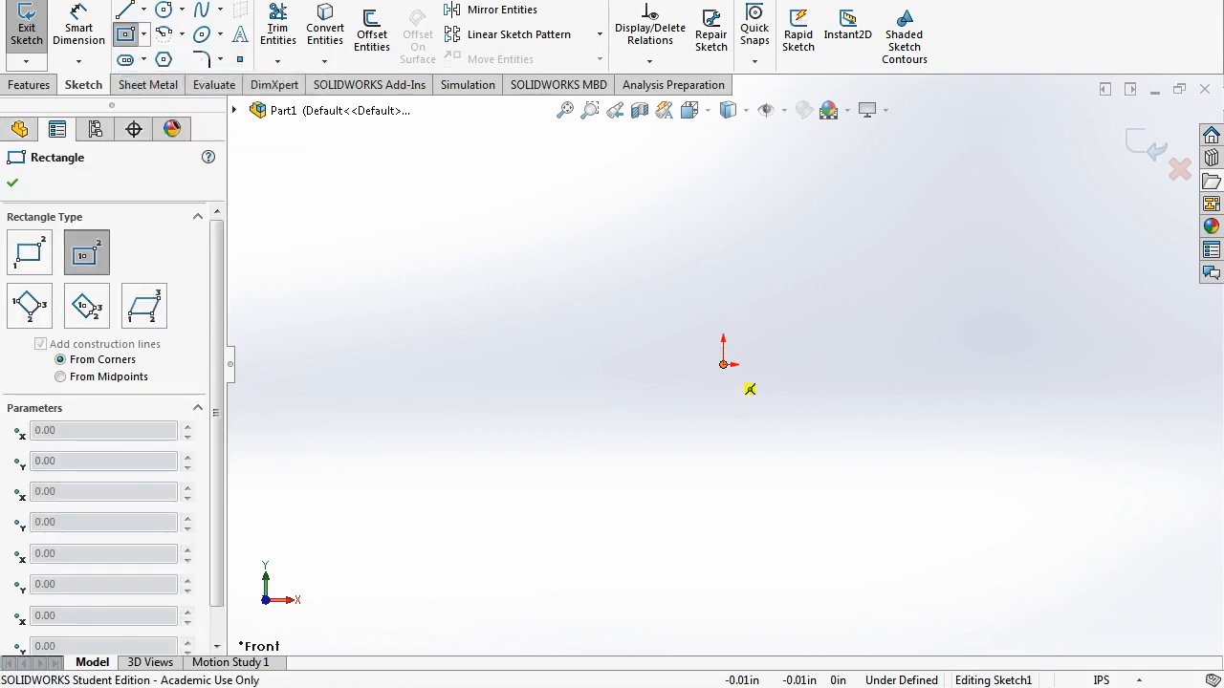
click(723, 363)
click(870, 233)
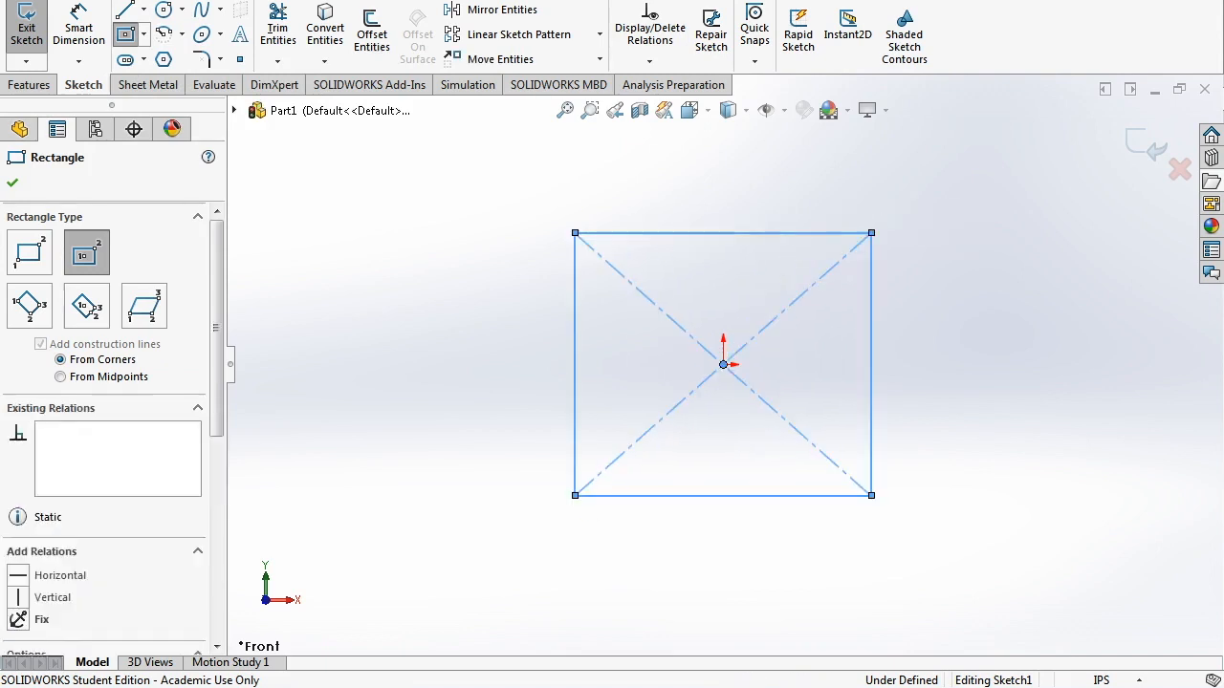
key(Escape)
- Draw a second small center rectangle left of the first and reshape it
click(125, 35)
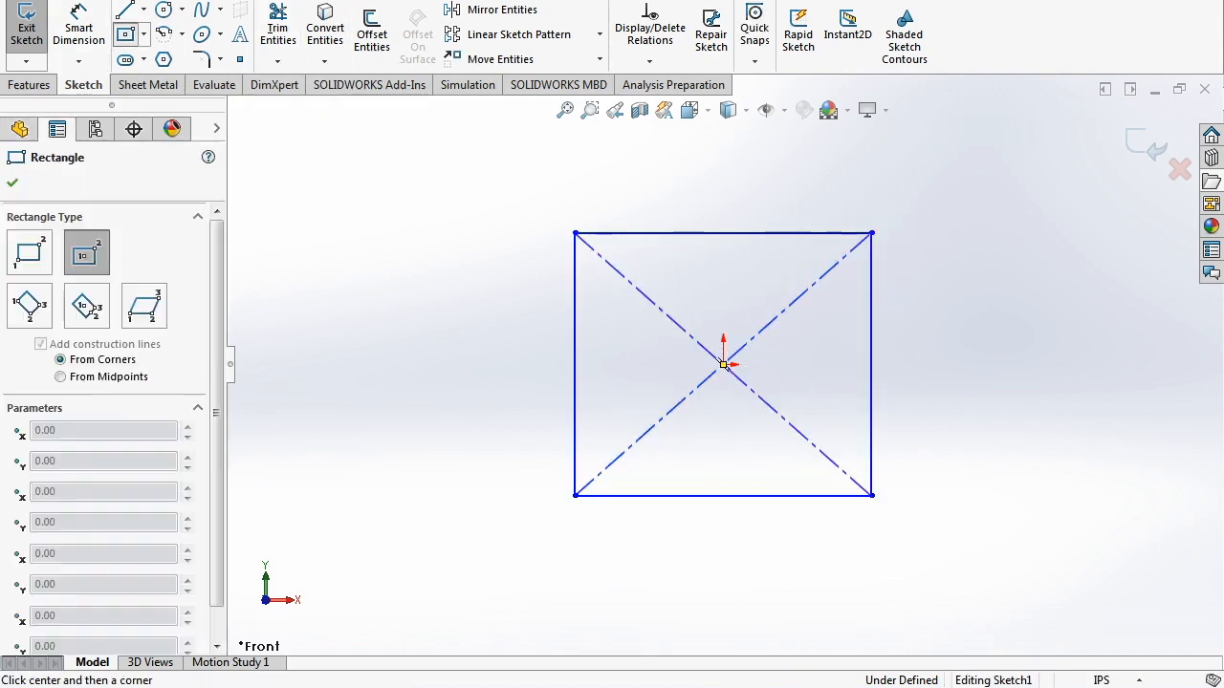
click(311, 233)
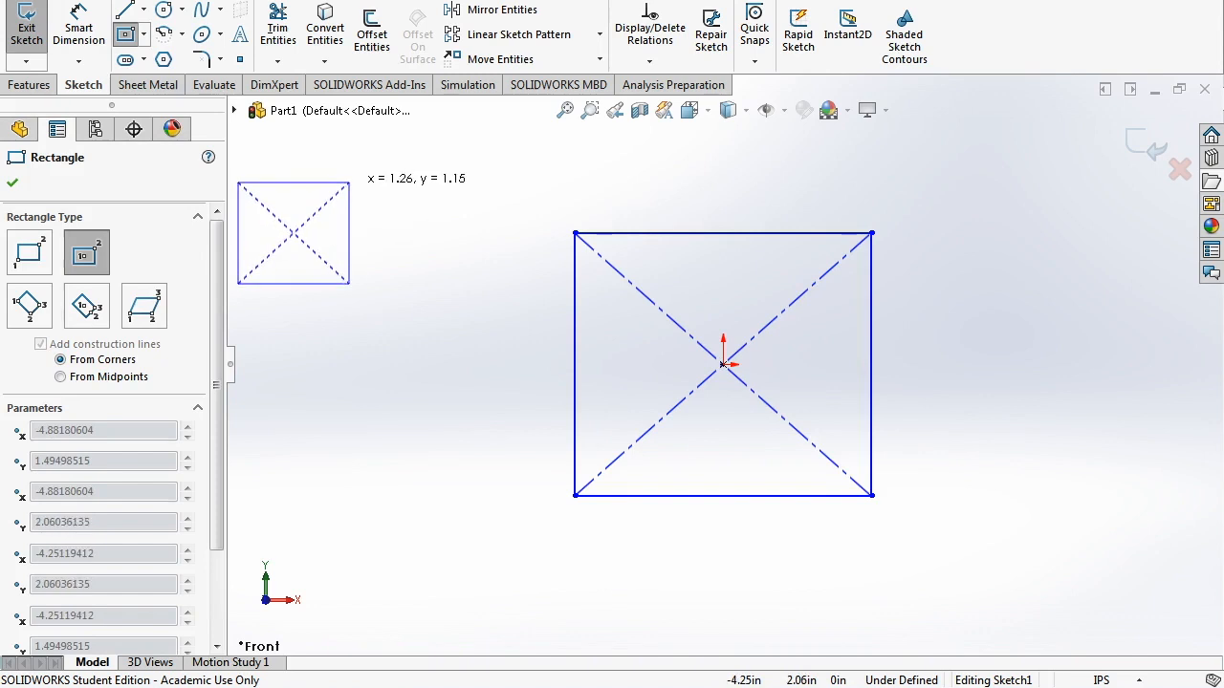
key(Escape)
click(125, 34)
click(320, 301)
click(383, 232)
key(Escape)
drag(320, 301, 358, 331)
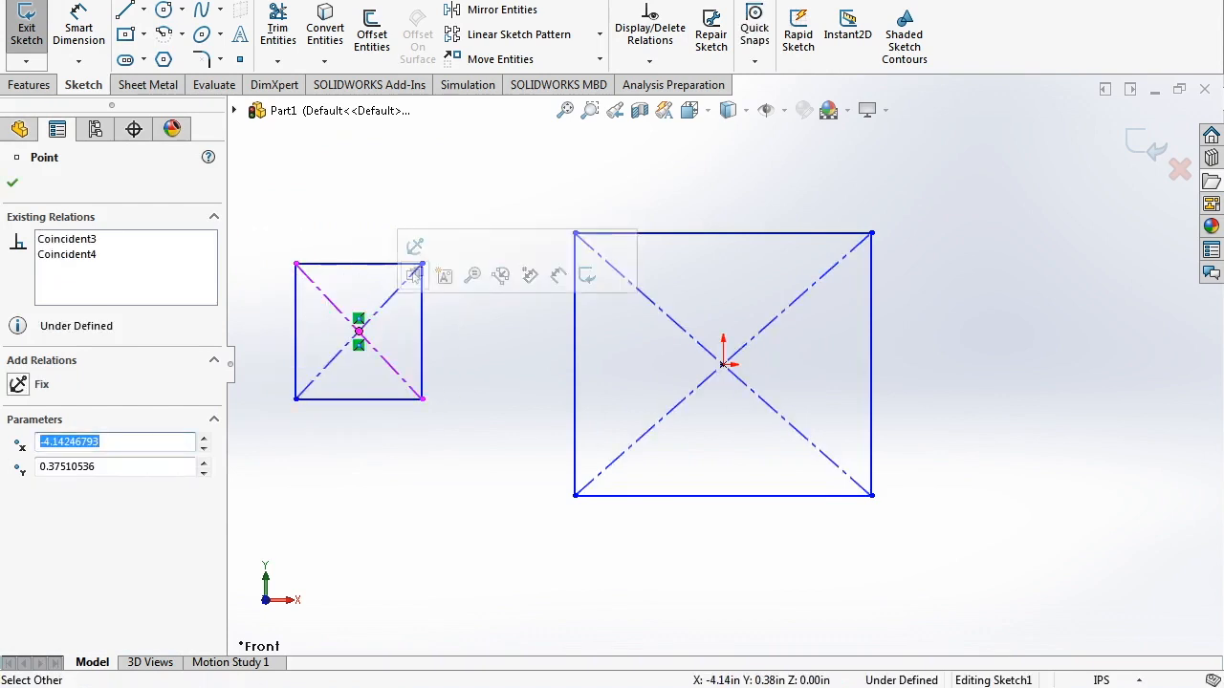
click(421, 263)
drag(412, 290, 382, 325)
- Delete the stray small rectangle and confirm the main rectangle stays centred on the origin
drag(414, 411, 300, 323)
right_click(343, 432)
click(332, 468)
drag(386, 464, 339, 364)
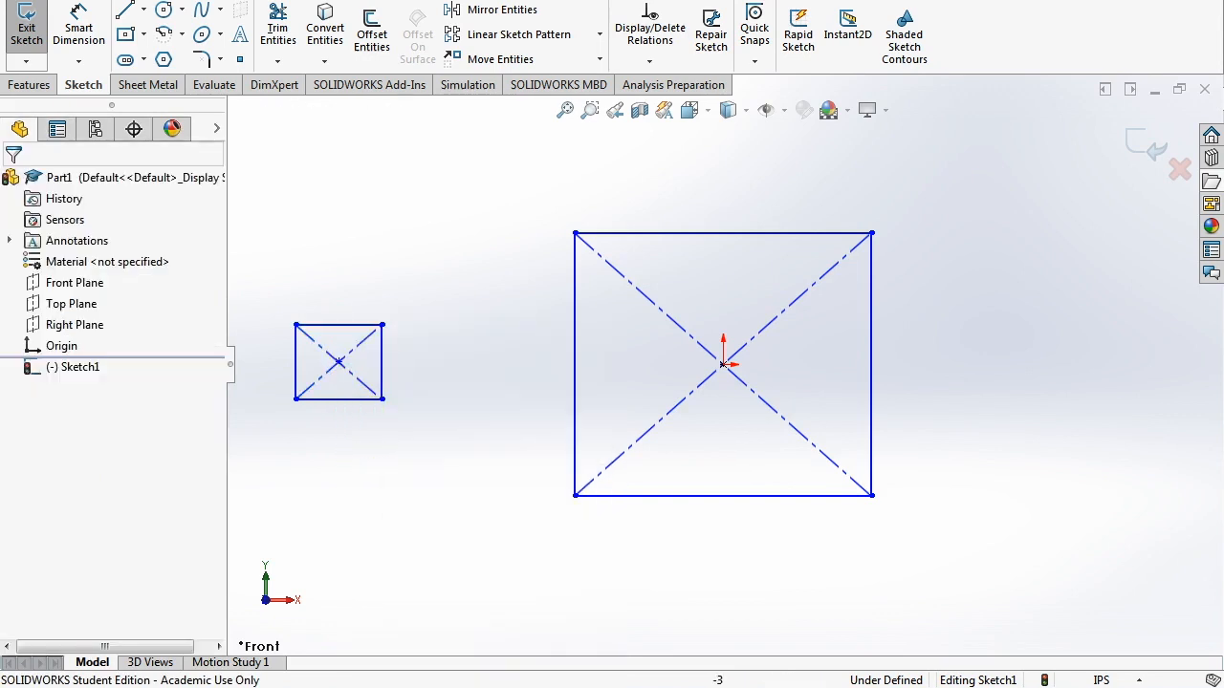
drag(396, 445, 273, 271)
right_click(321, 316)
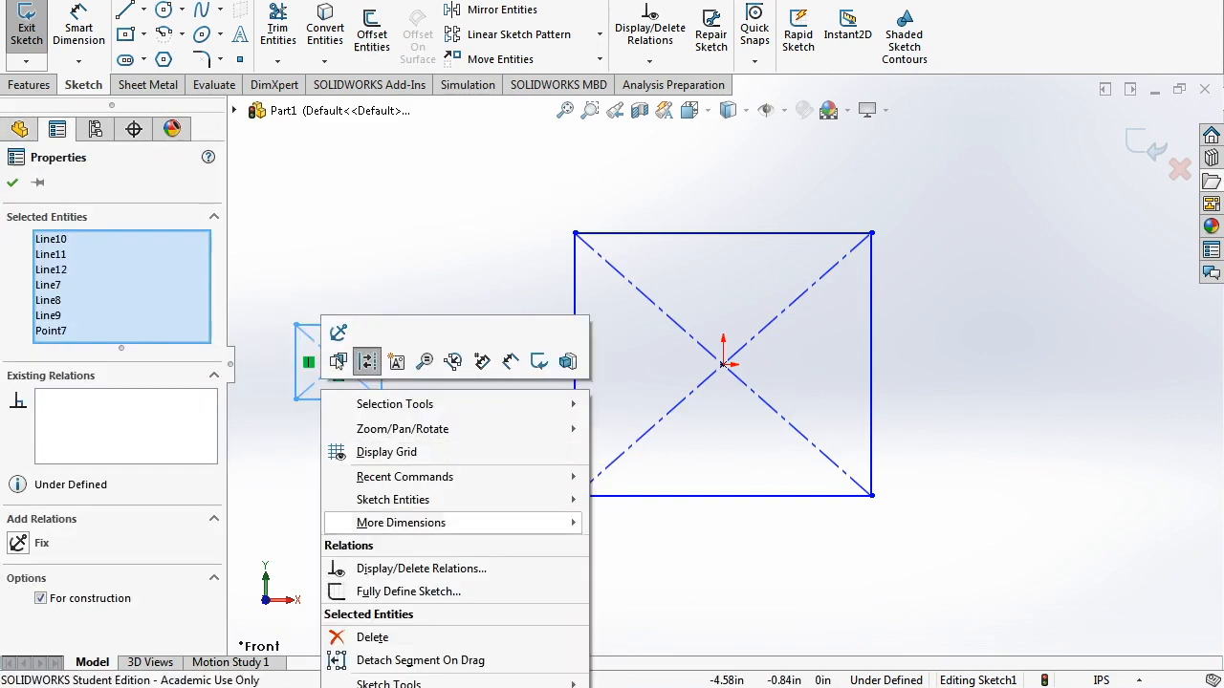
click(355, 637)
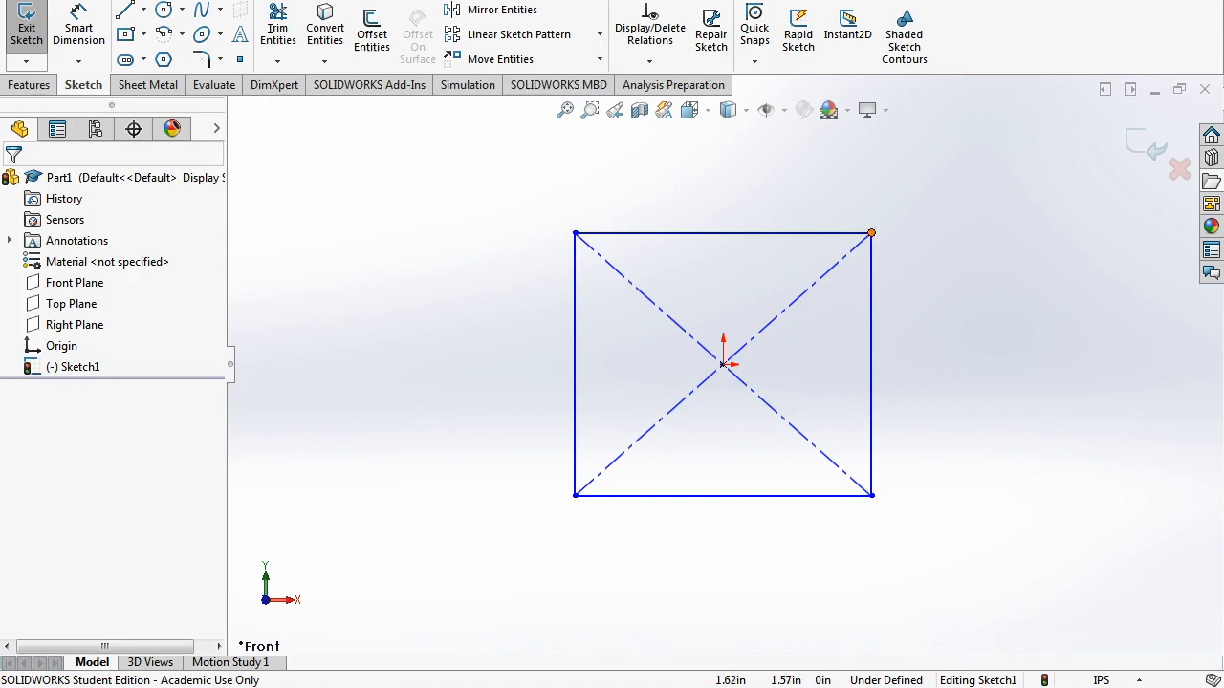
mouse_move(871, 232)
mouse_down()
mouse_move(899, 216)
mouse_move(875, 234)
mouse_up()
click(724, 364)
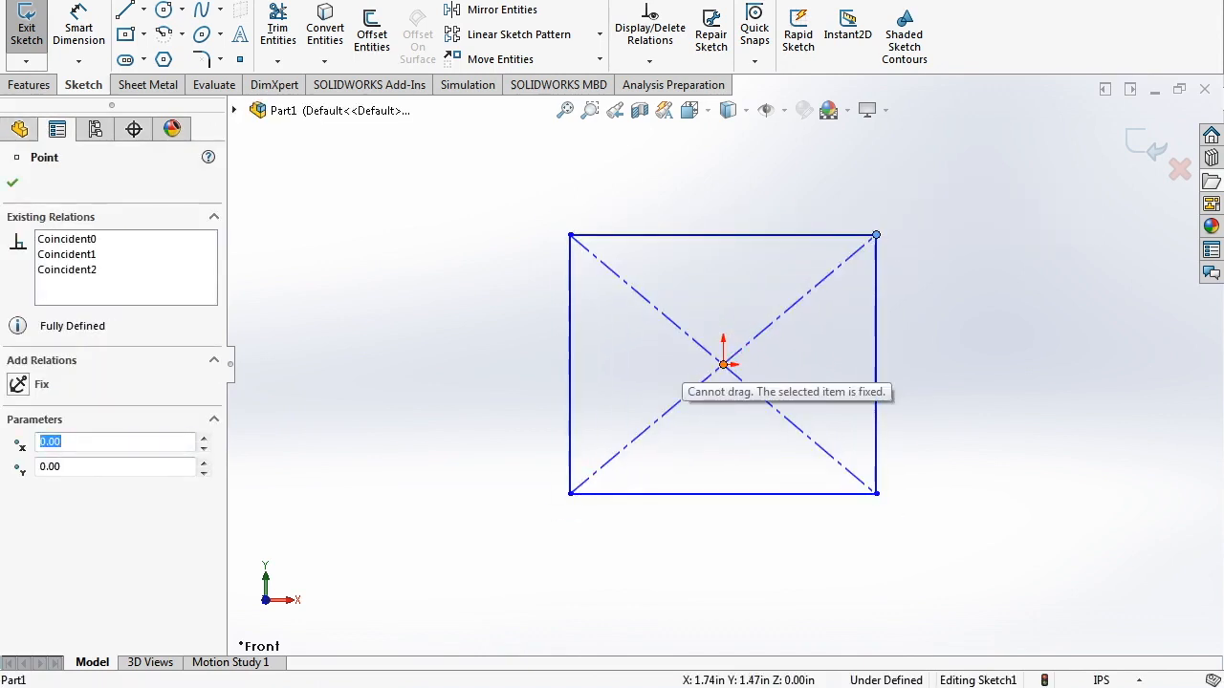
key(Escape)
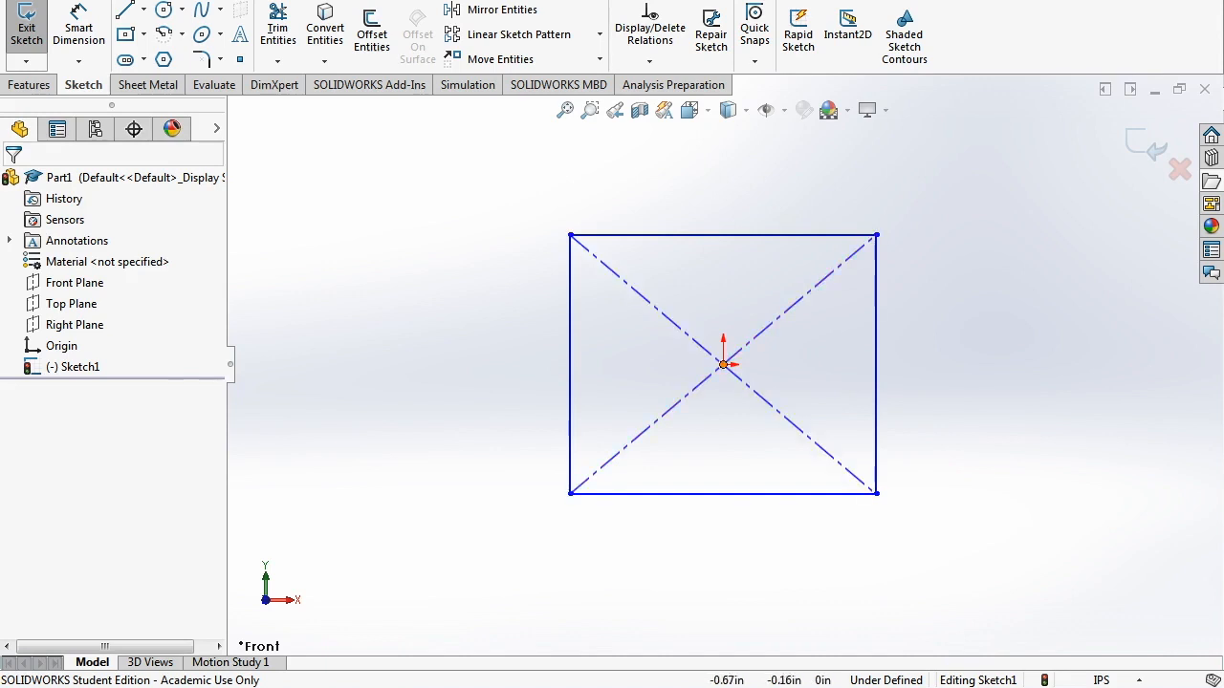
- Dimension the rectangle's top edge to 1 in and right edge to 2 in
click(78, 29)
click(729, 234)
click(734, 199)
text(1)
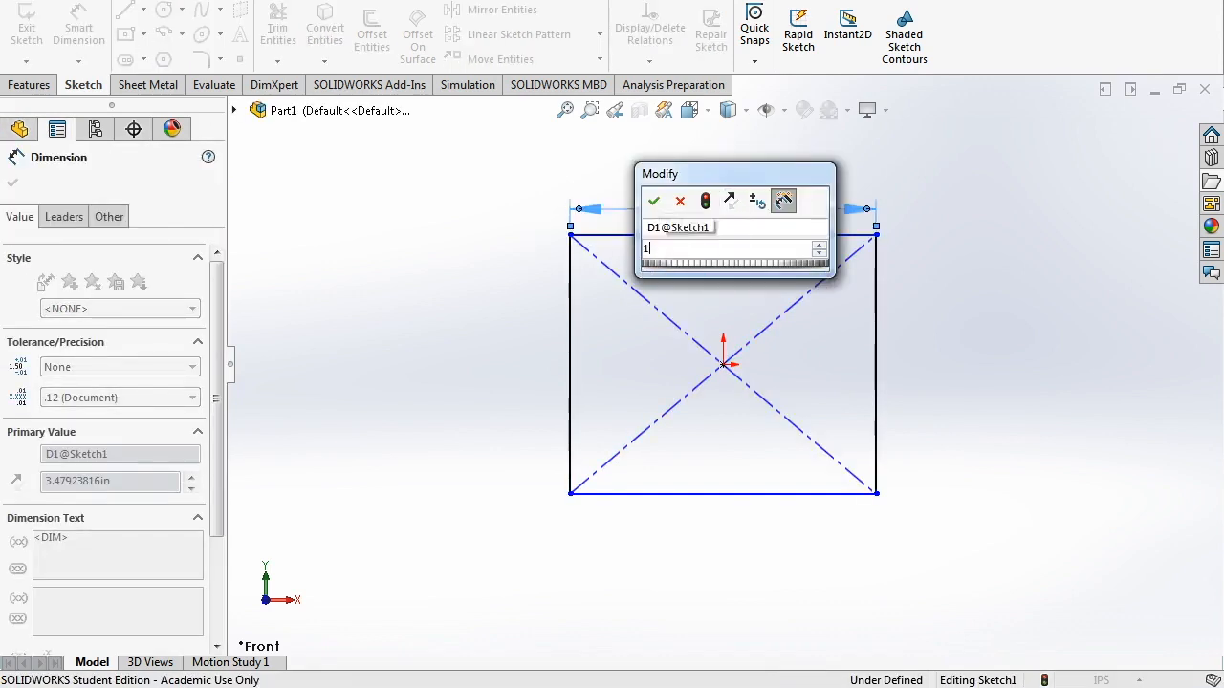
key(Return)
click(875, 363)
click(913, 334)
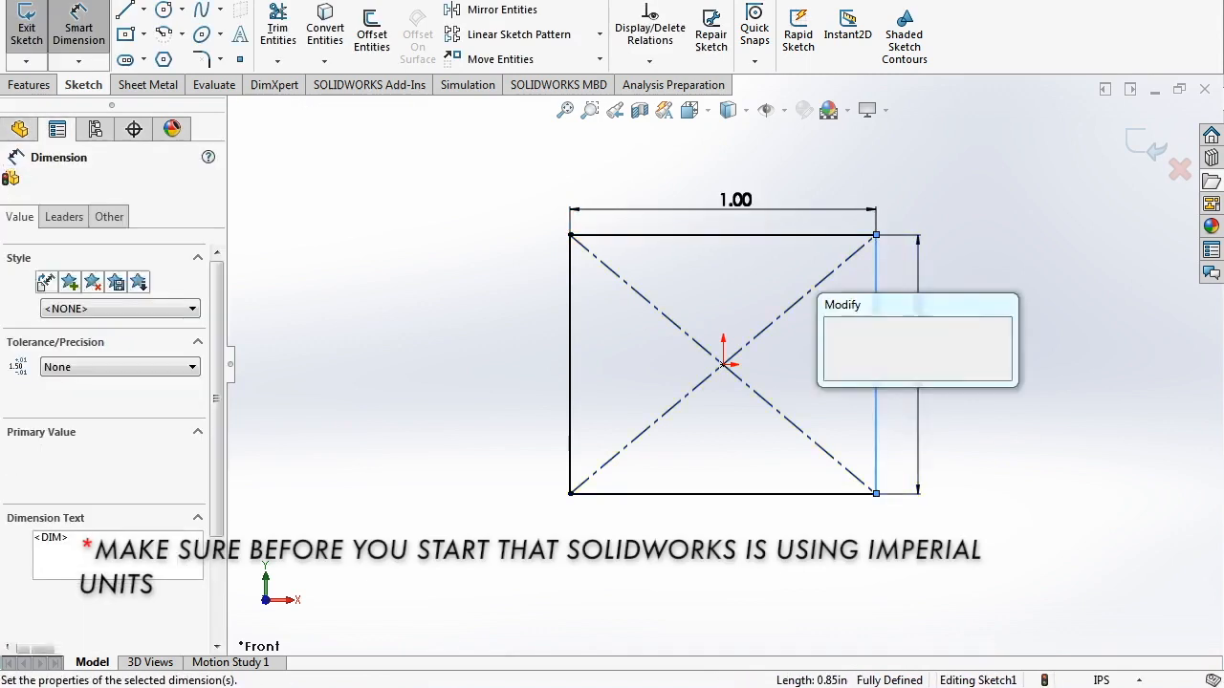
text(2)
key(Return)
scroll(859, 375, up, 3)
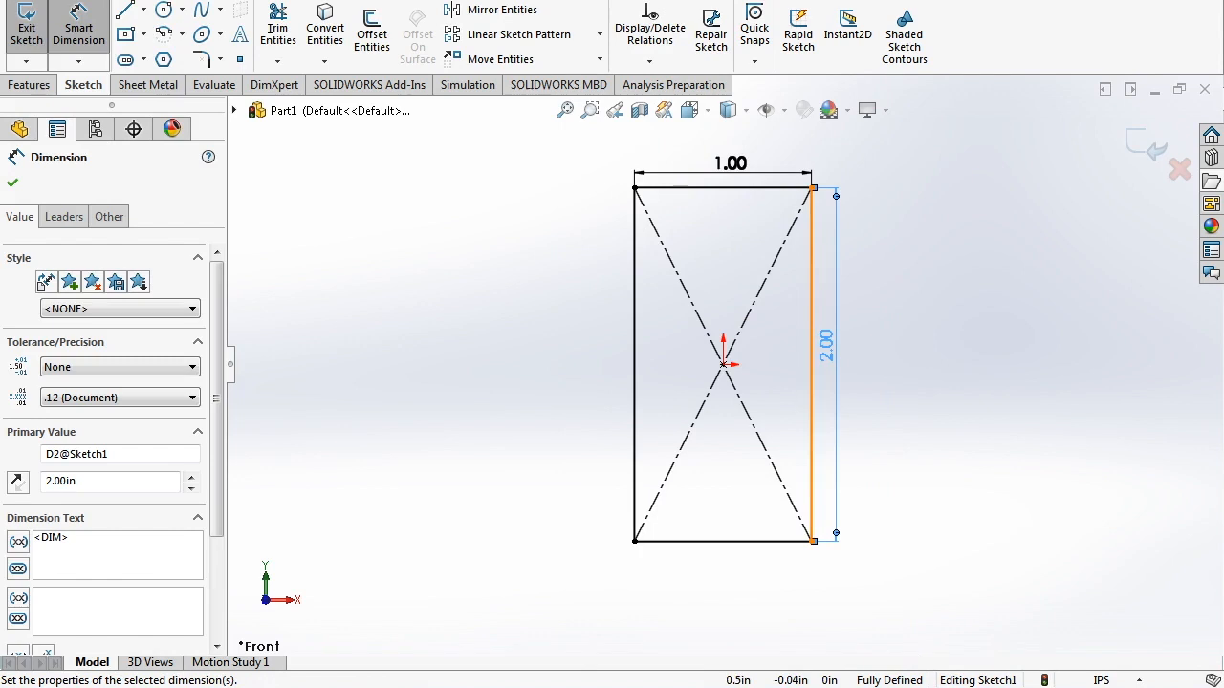
key(Escape)
key(Escape)
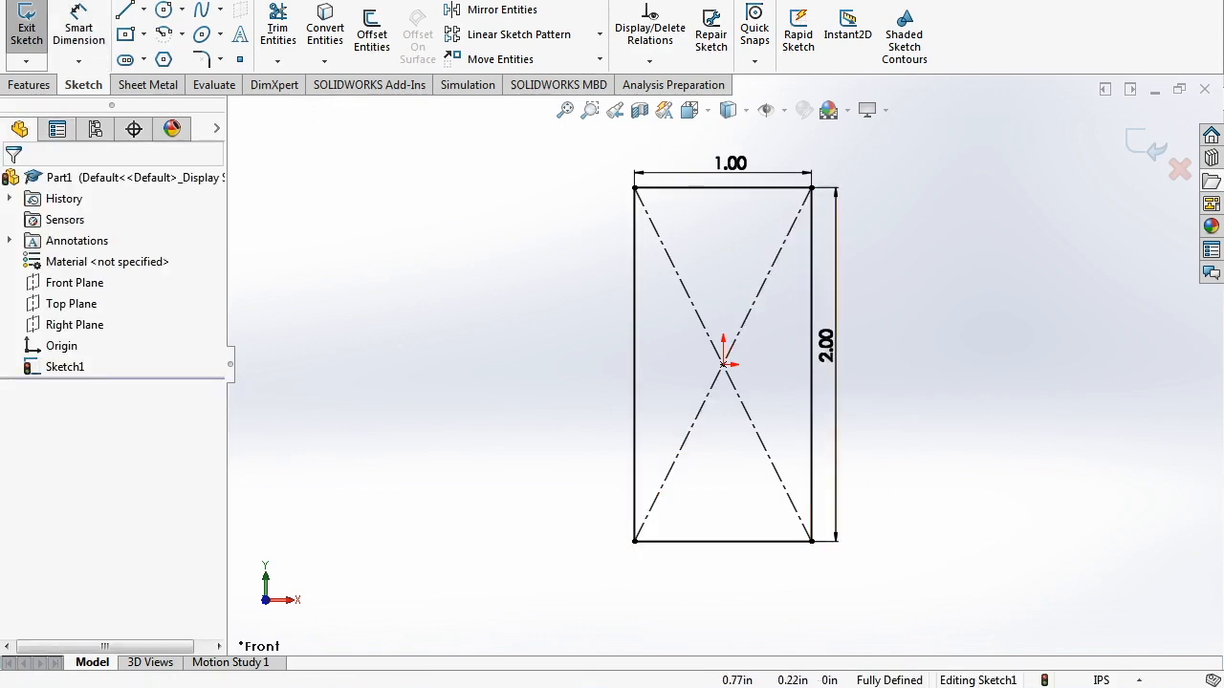
click(812, 187)
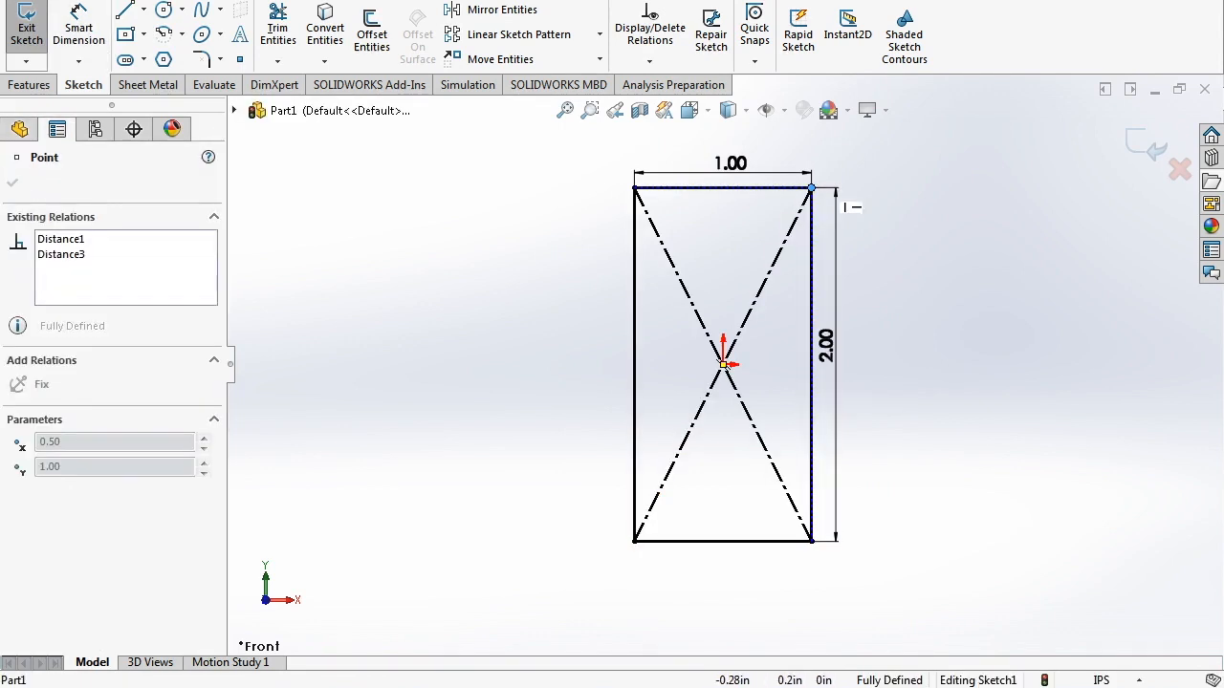
key(Escape)
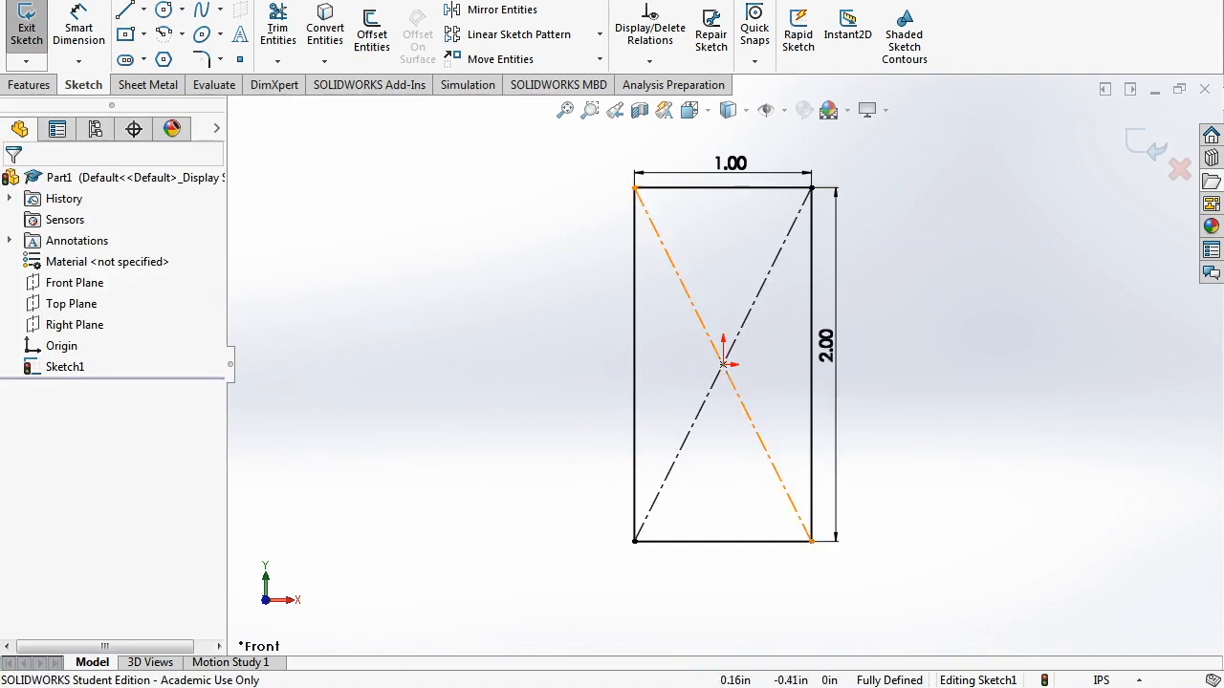
scroll(690, 458, down, 5)
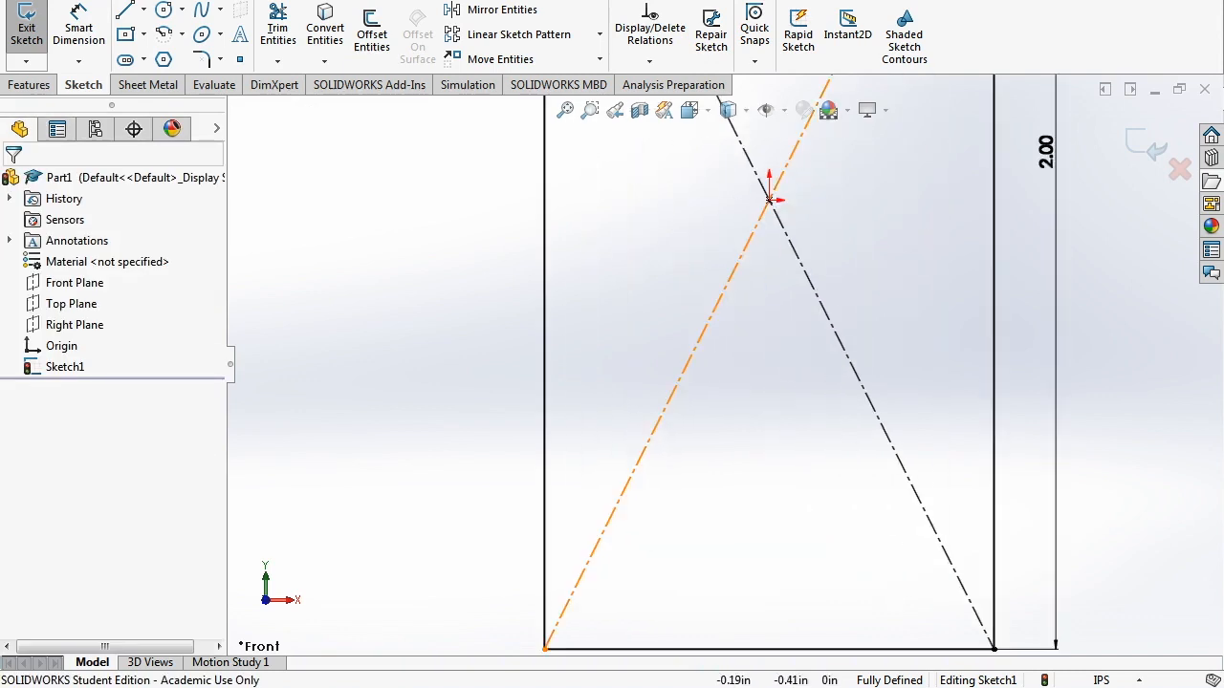
click(770, 199)
click(544, 199)
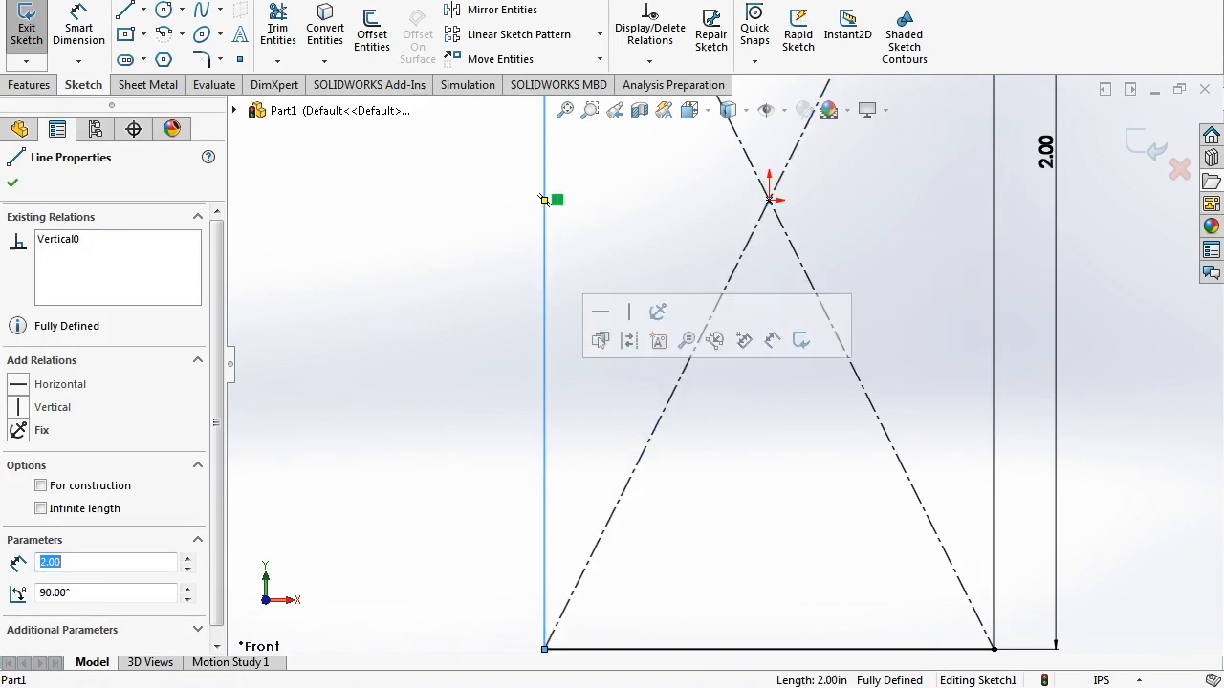
key(Escape)
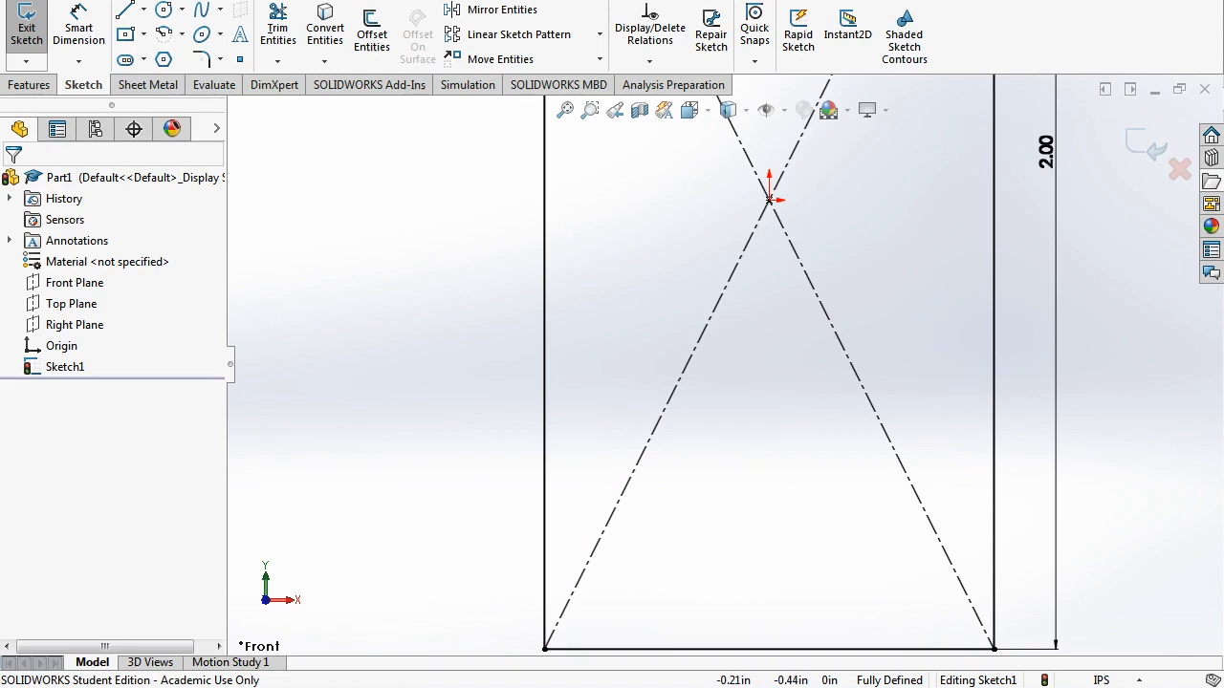
scroll(720, 364, up, 1)
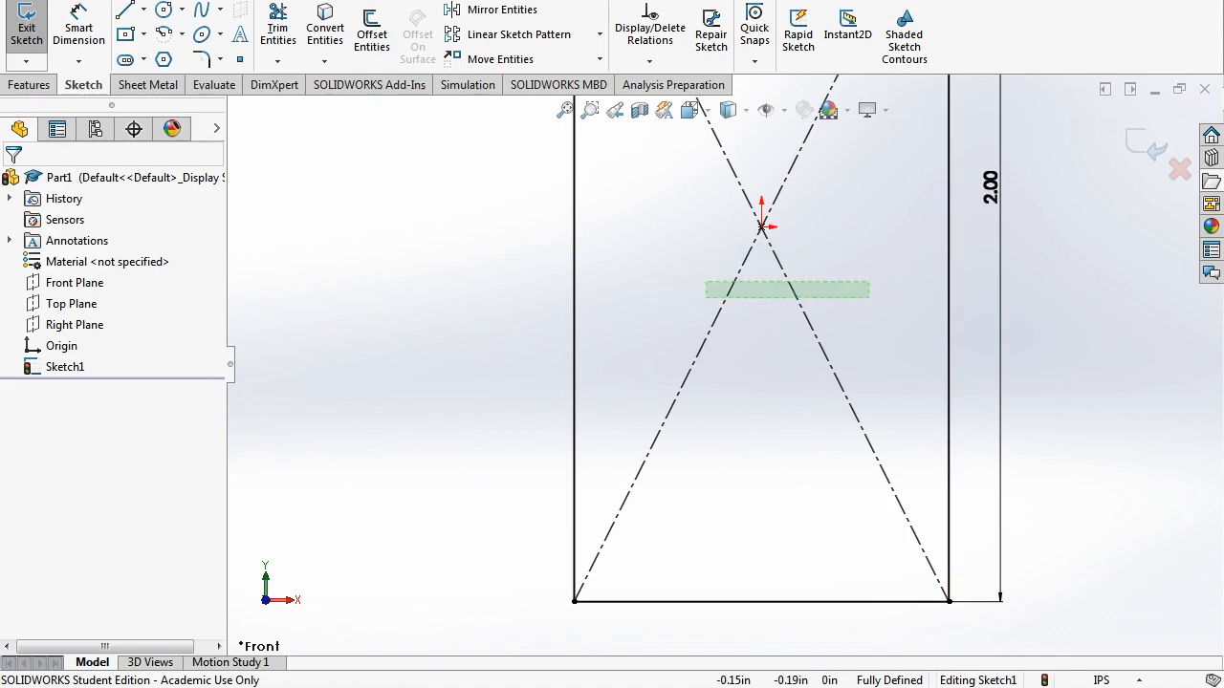
click(793, 289)
click(752, 368)
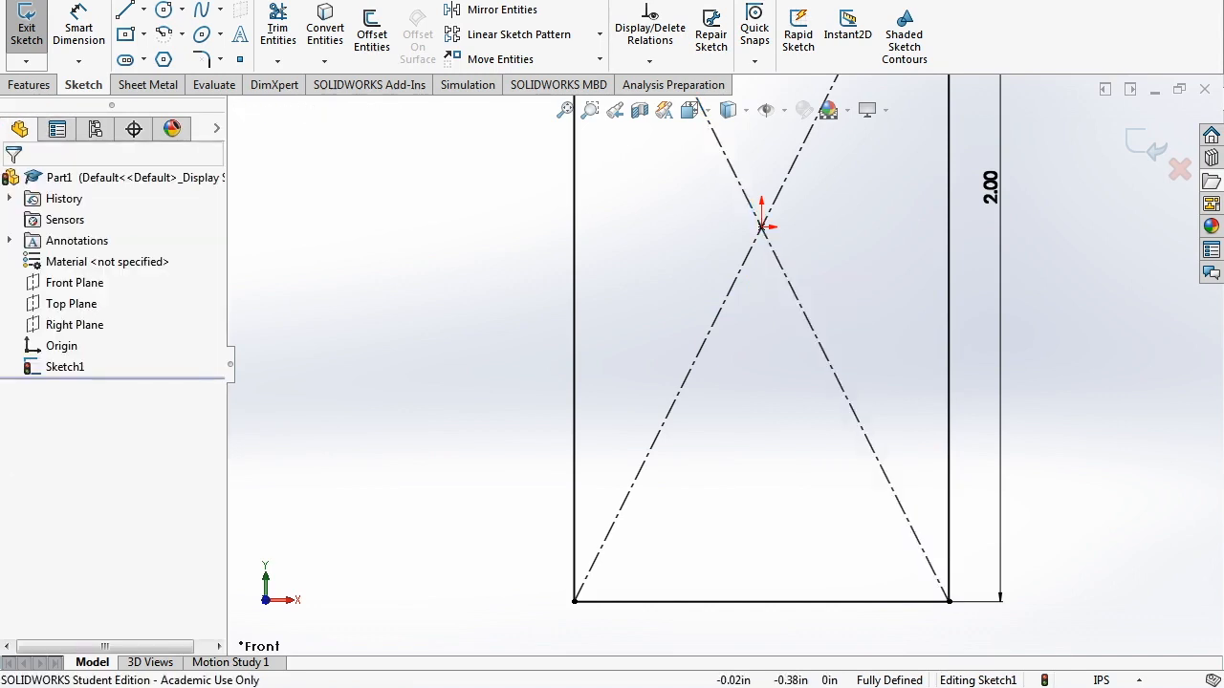
scroll(731, 365, up, 6)
scroll(742, 322, down, 2)
scroll(740, 323, up, 1)
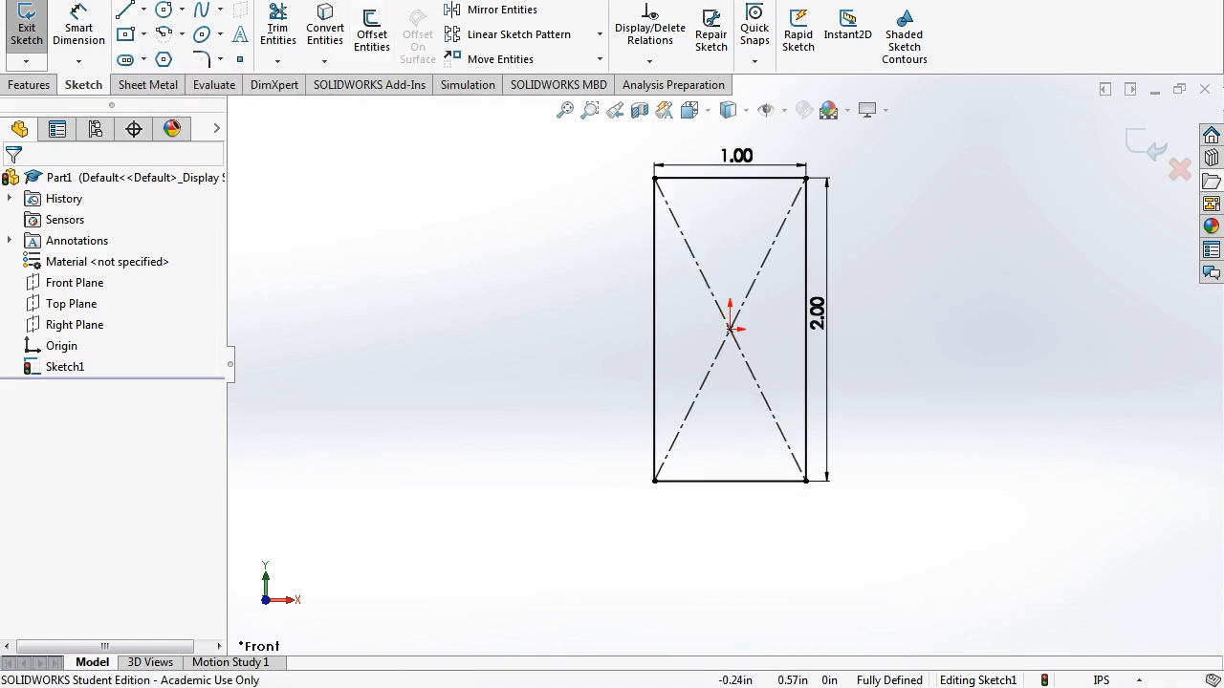
scroll(732, 315, down, 1)
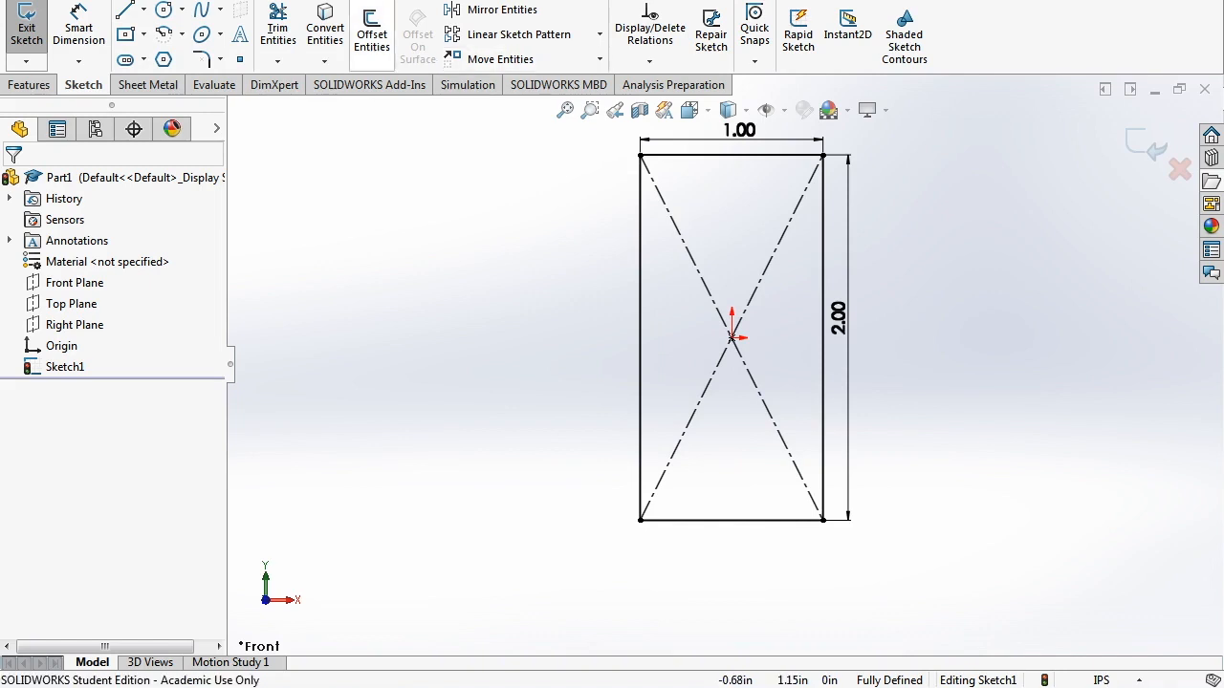
- Offset the rectangle chain 0.10 in inward with Reverse checked to form the tube wall
click(372, 38)
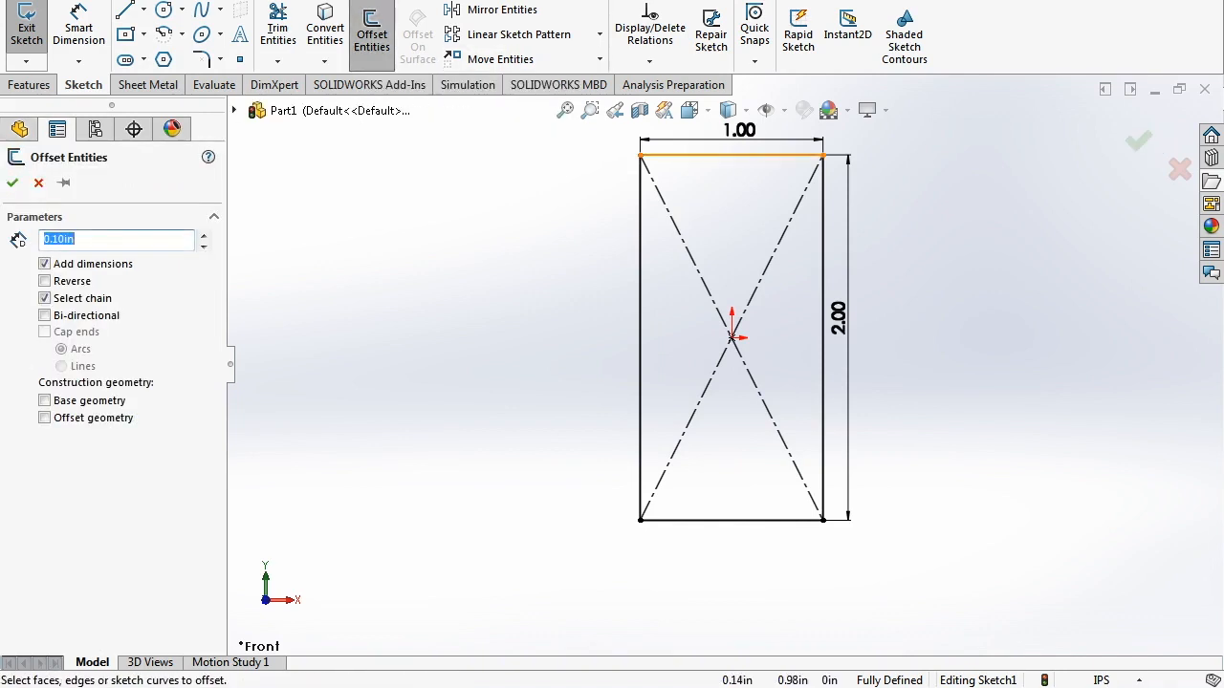
click(732, 155)
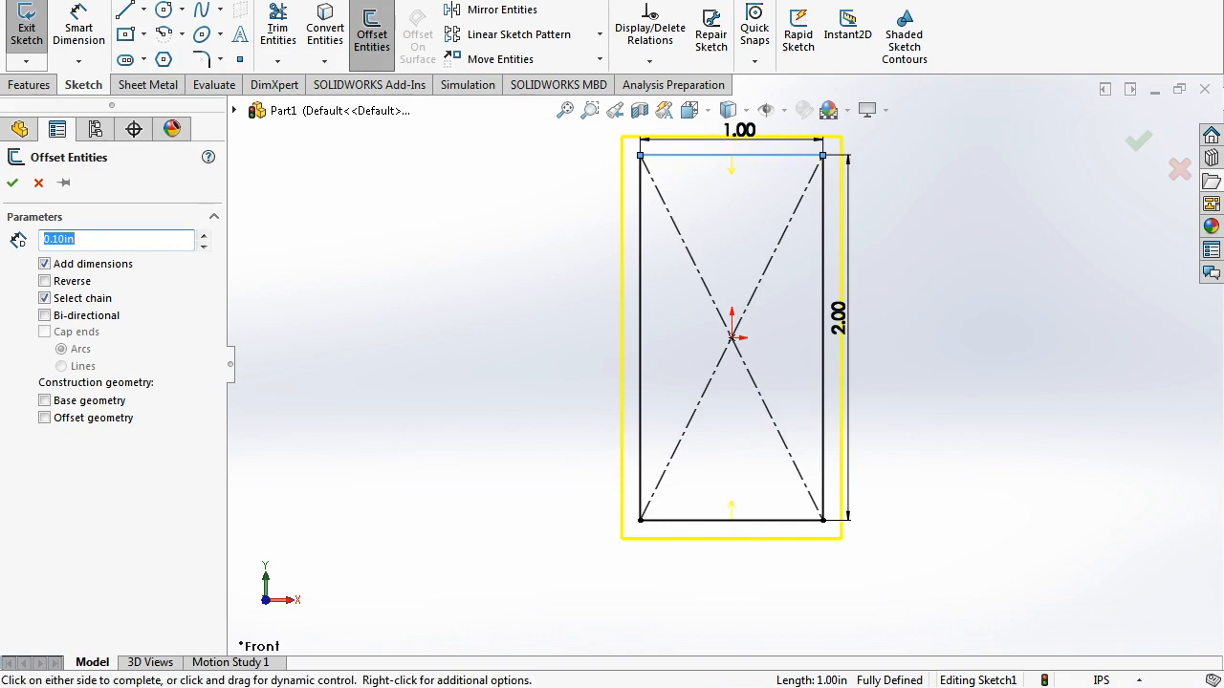
click(203, 235)
click(203, 235)
click(203, 235)
click(203, 245)
click(202, 245)
click(203, 244)
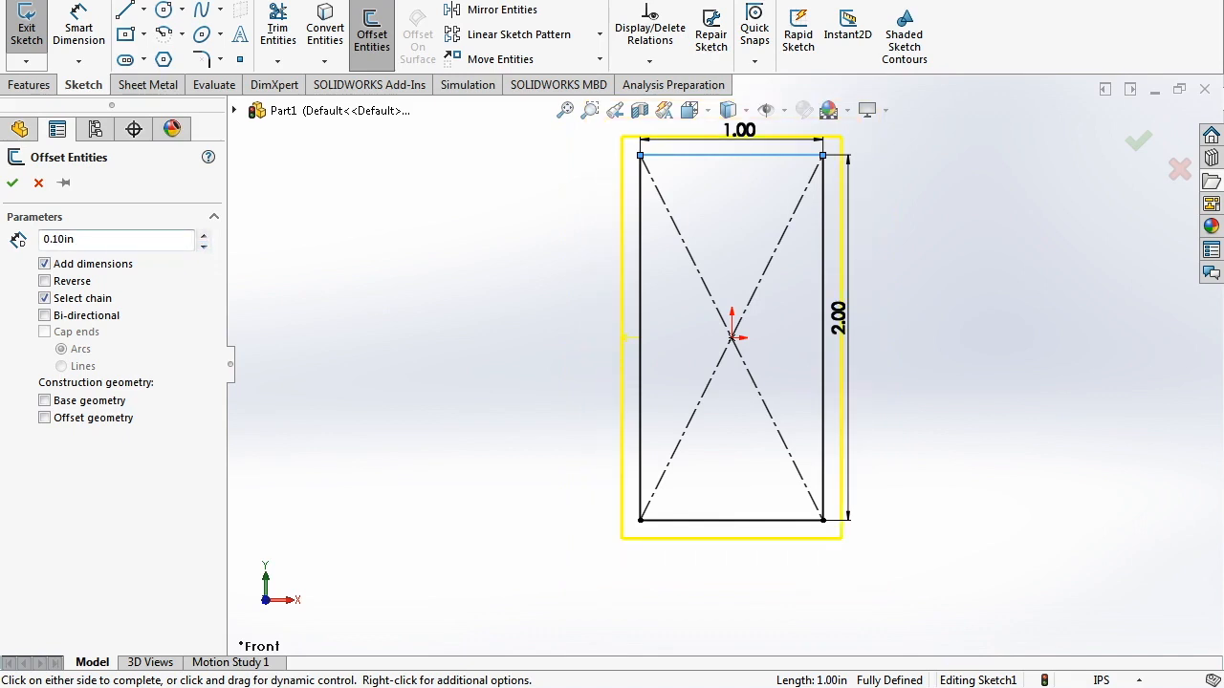
click(45, 281)
click(45, 316)
click(44, 315)
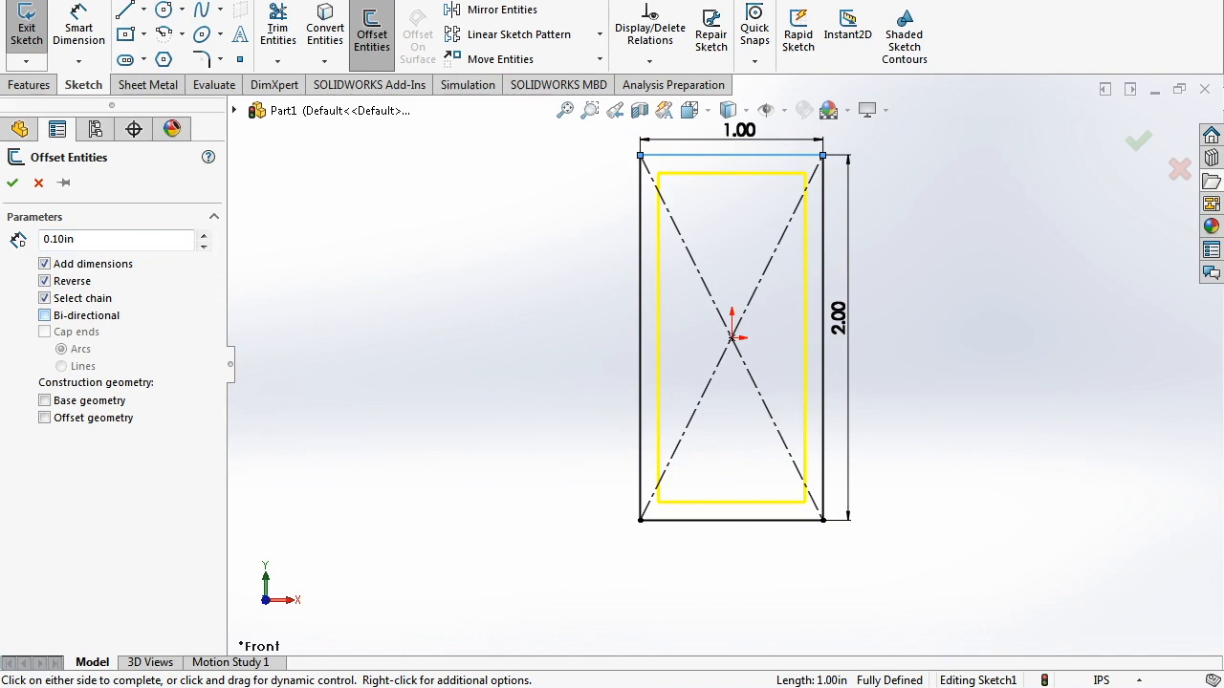
click(13, 183)
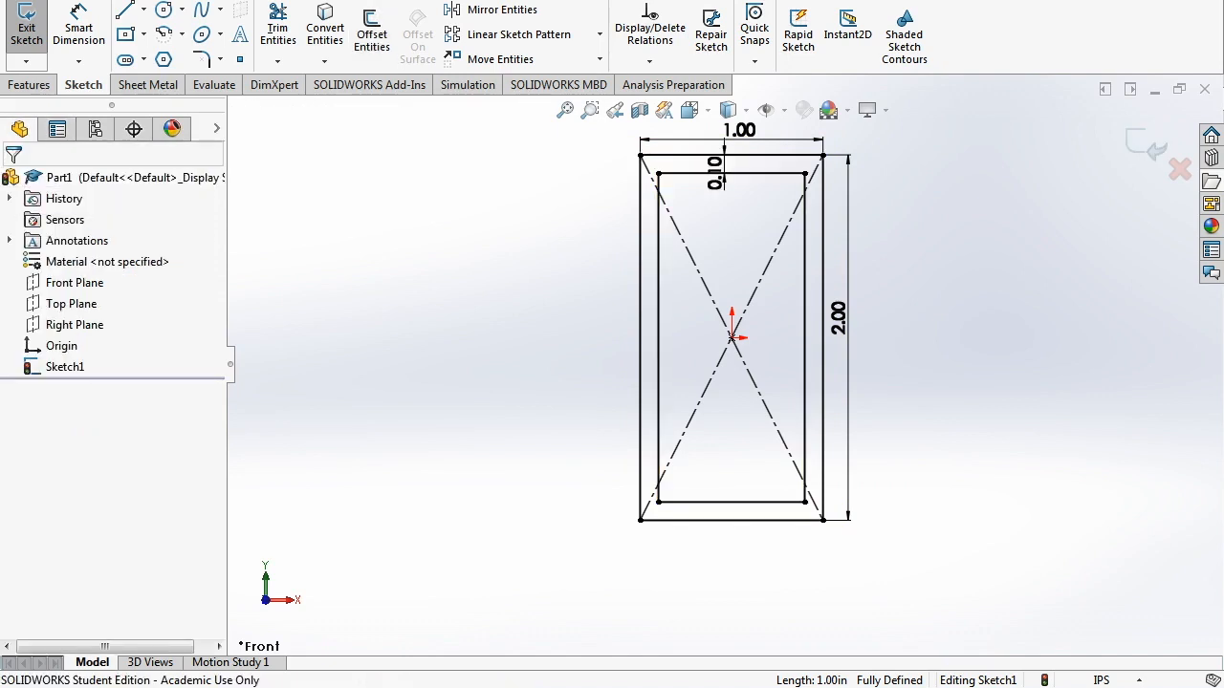
scroll(842, 298, down, 1)
scroll(842, 298, up, 1)
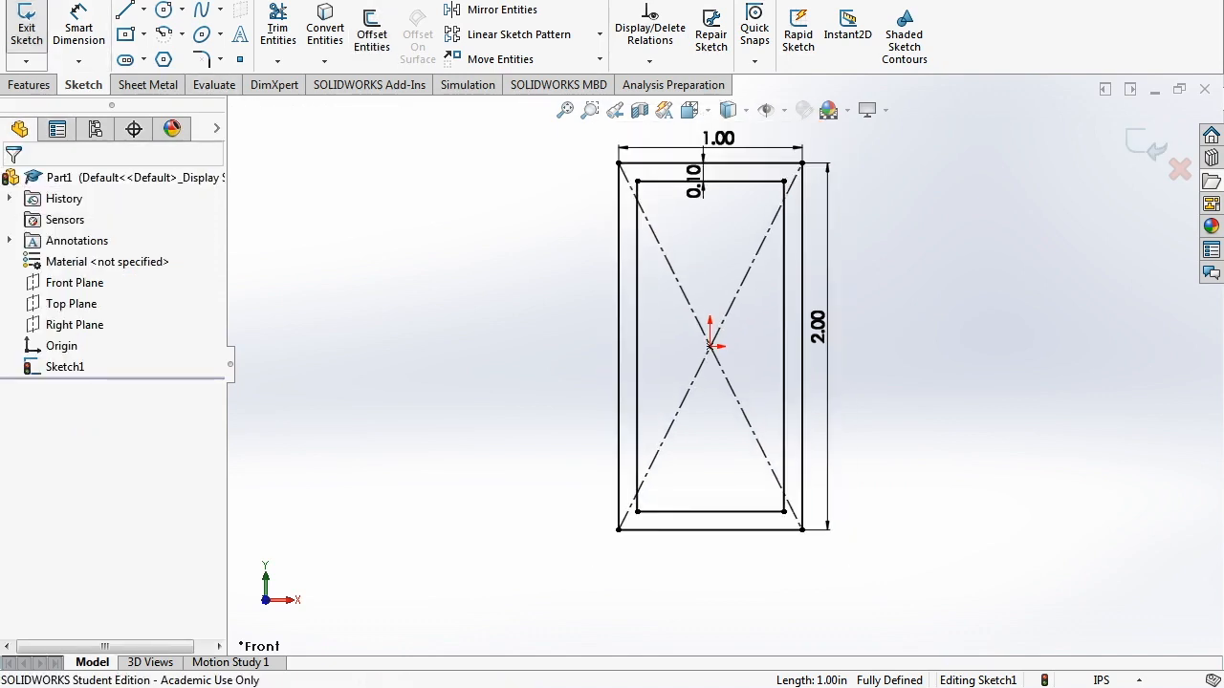
mouse_move(824, 321)
middle_down()
mouse_move(765, 317)
mouse_move(857, 321)
mouse_move(824, 322)
middle_up()
- Exit the sketch and select Sketch1 in the feature tree
click(26, 29)
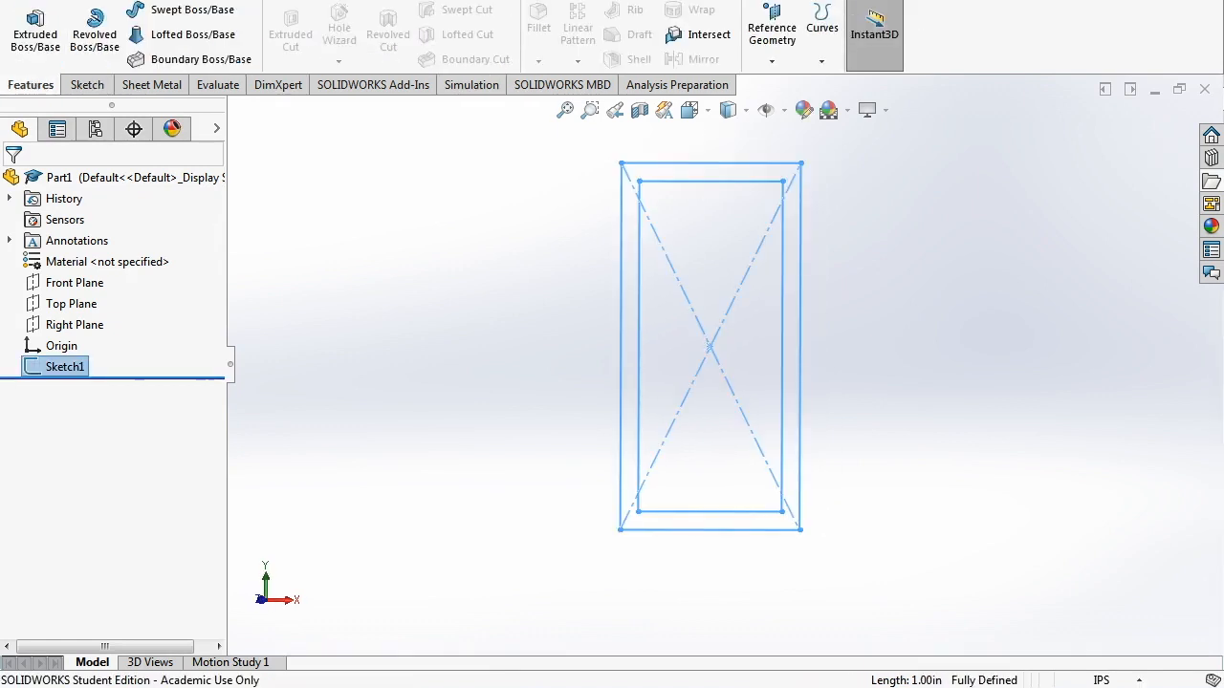
key(Escape)
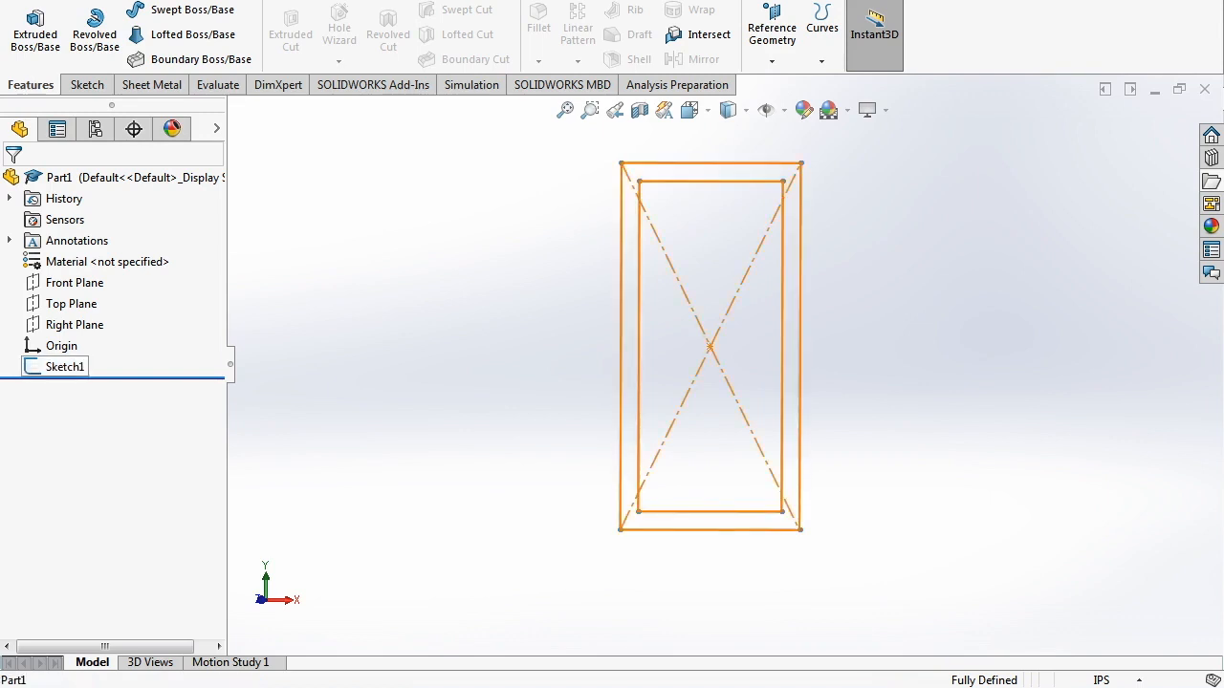
click(65, 366)
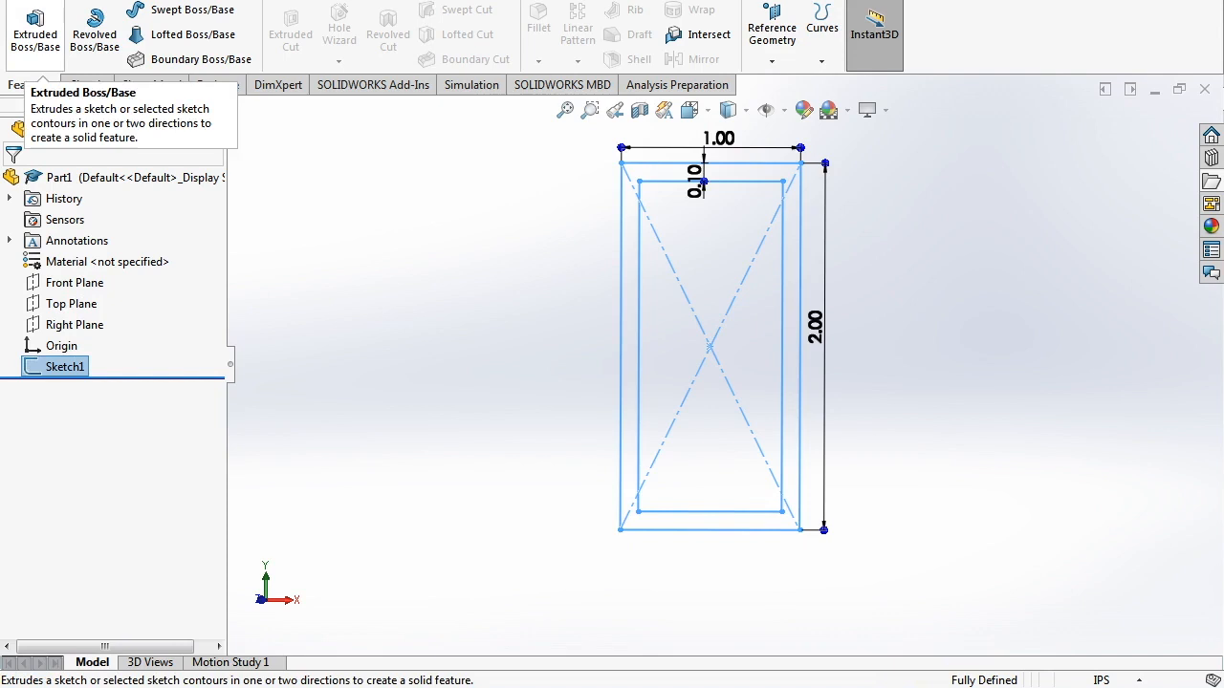
- Extrude Sketch1 as a Blind boss 1.00 in deep into a hollow tube
click(35, 34)
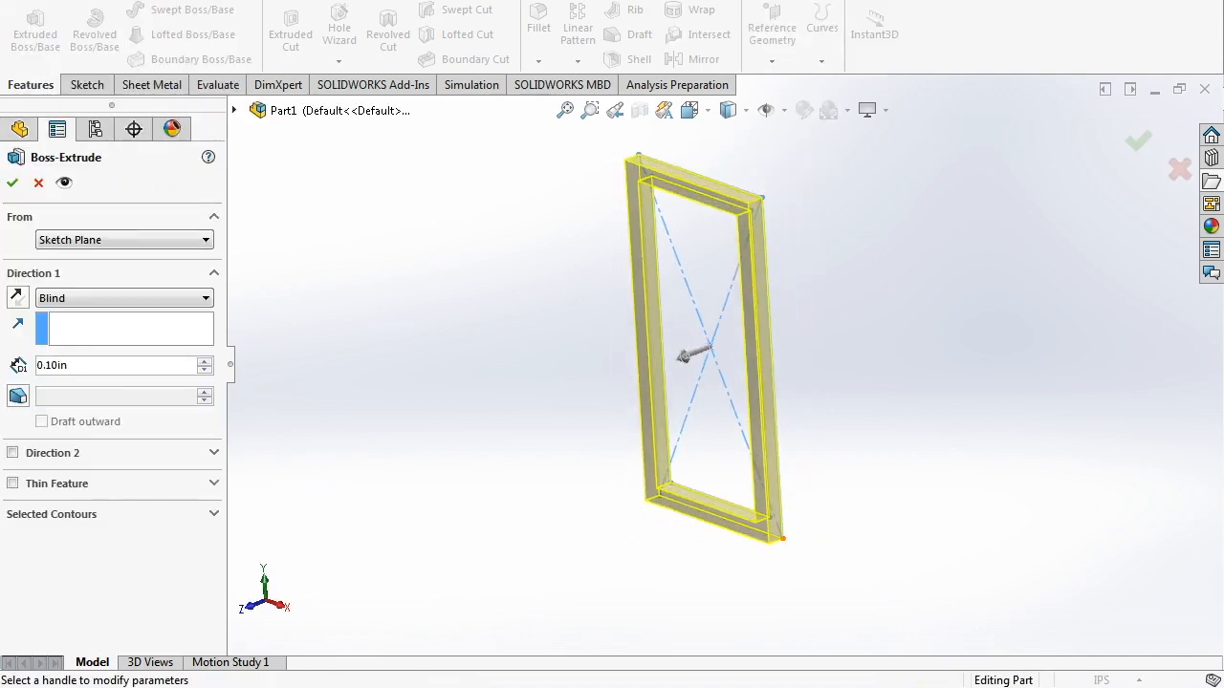
mouse_move(688, 354)
mouse_down()
mouse_move(437, 450)
mouse_move(594, 389)
mouse_move(582, 399)
mouse_up()
mouse_move(783, 539)
middle_down()
mouse_move(837, 559)
mouse_move(796, 555)
middle_up()
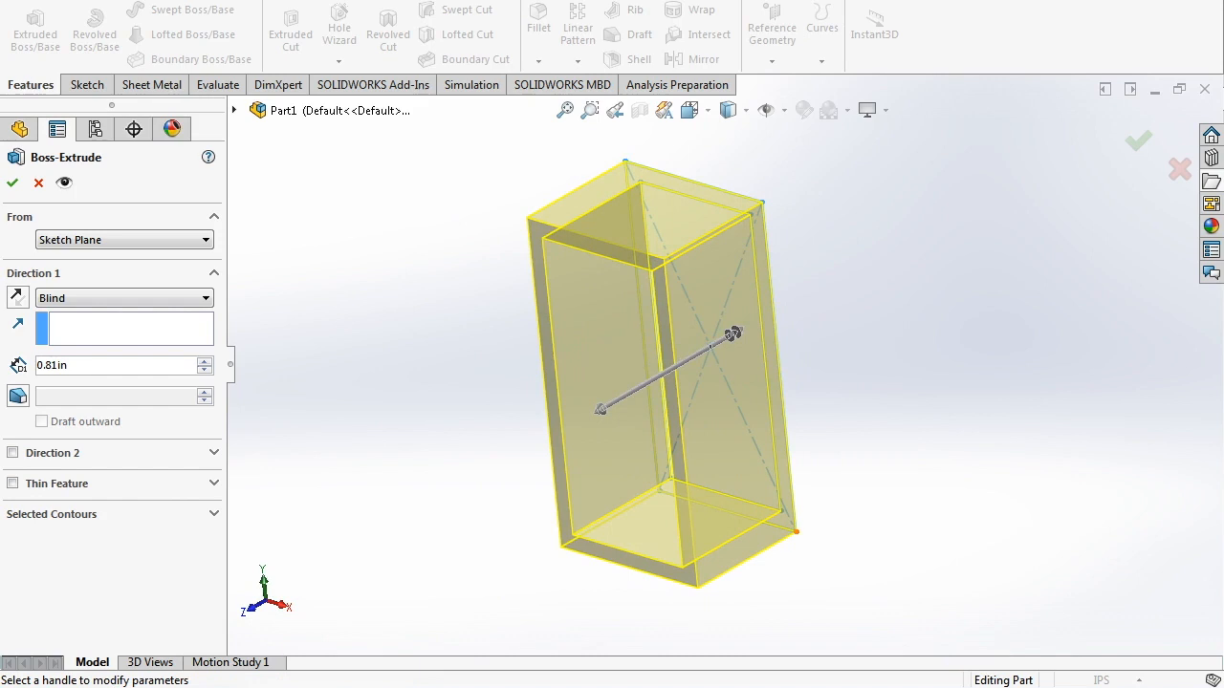
click(124, 299)
click(57, 374)
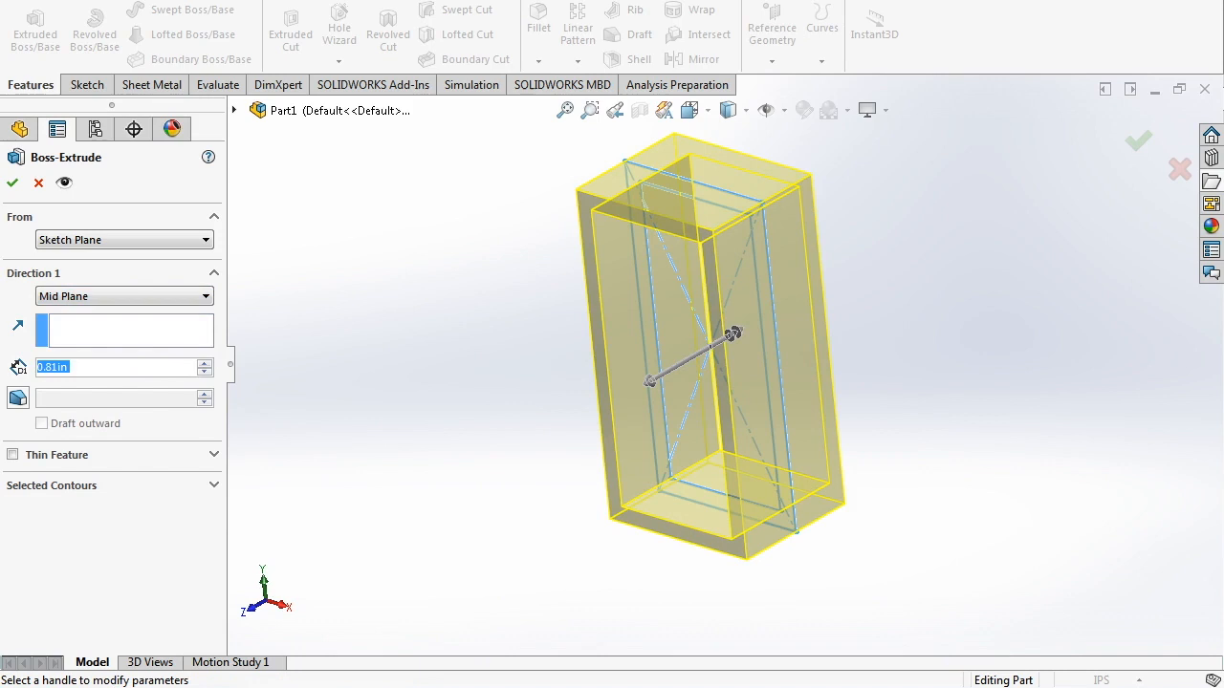
click(124, 296)
click(58, 313)
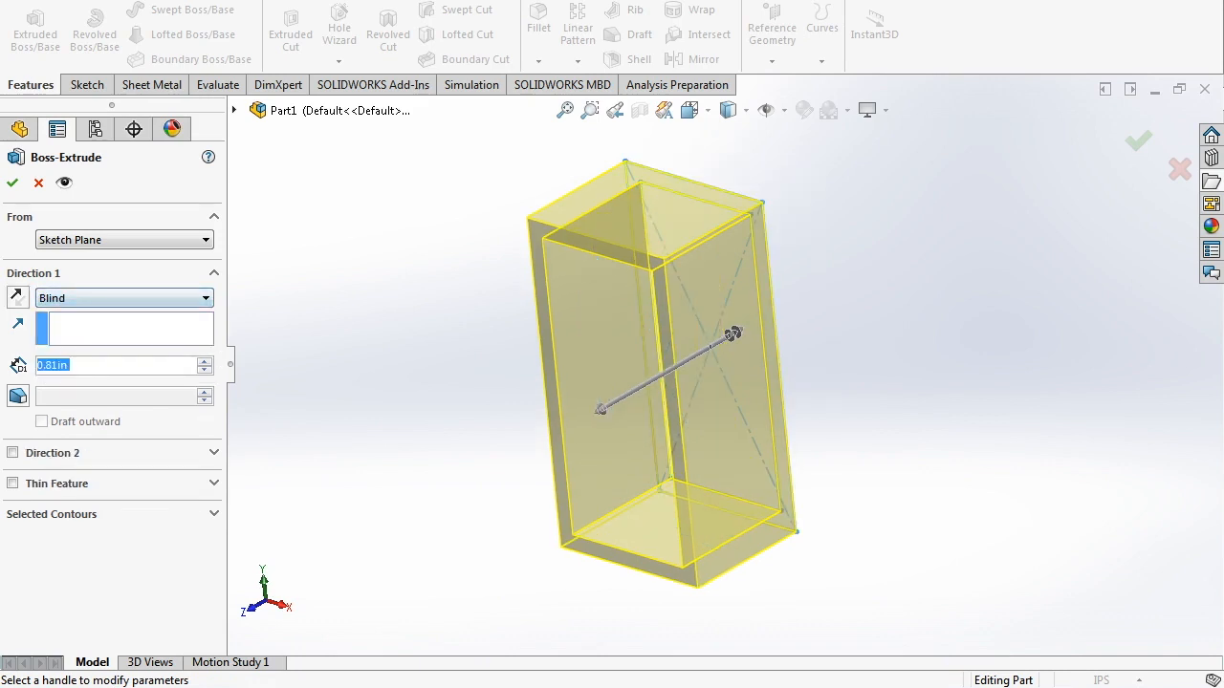
text(1)
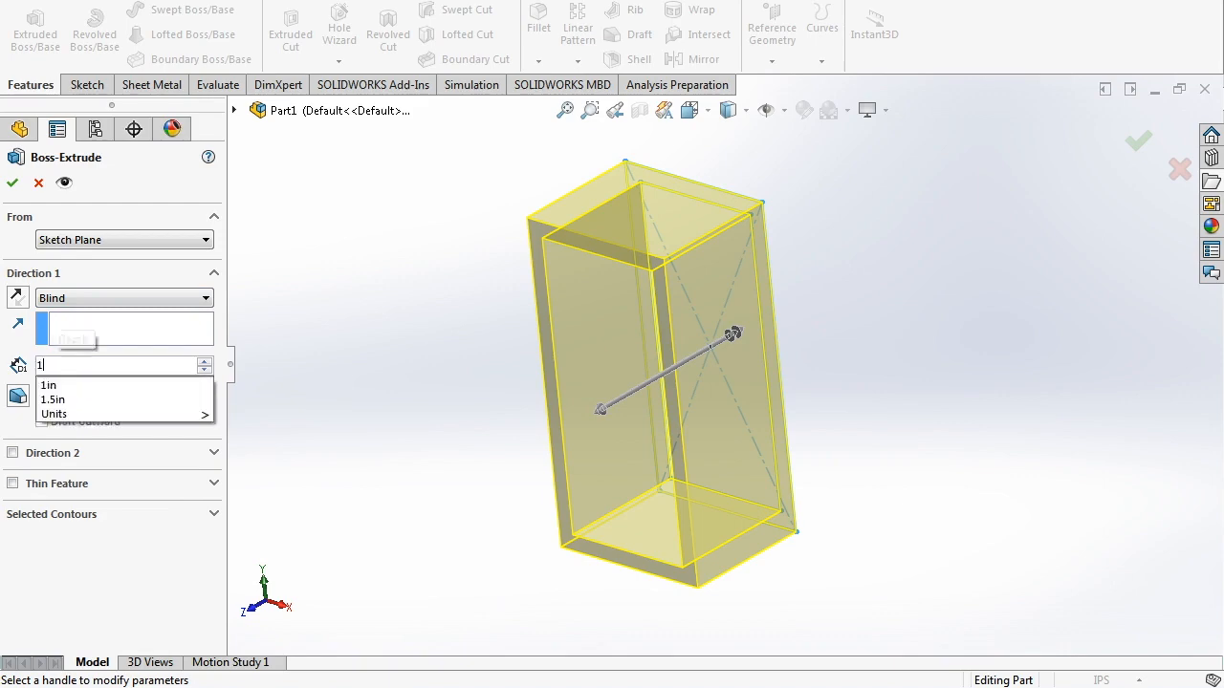
key(Return)
middle_drag(576, 402, 706, 419)
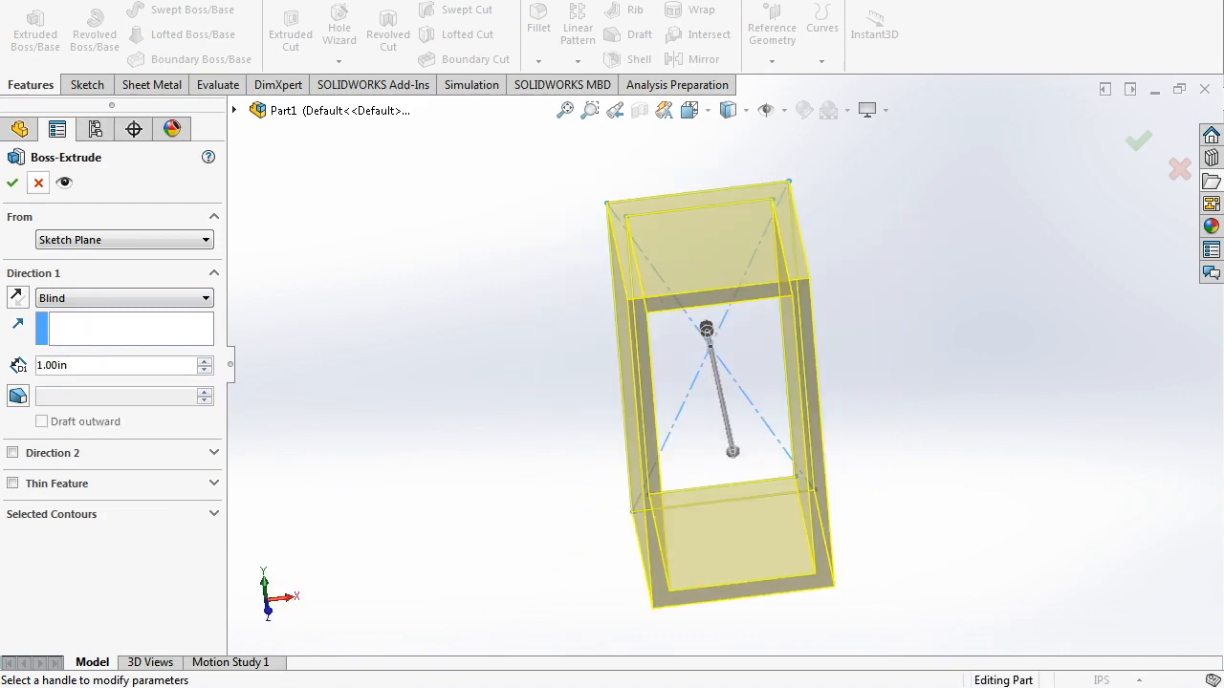
click(12, 182)
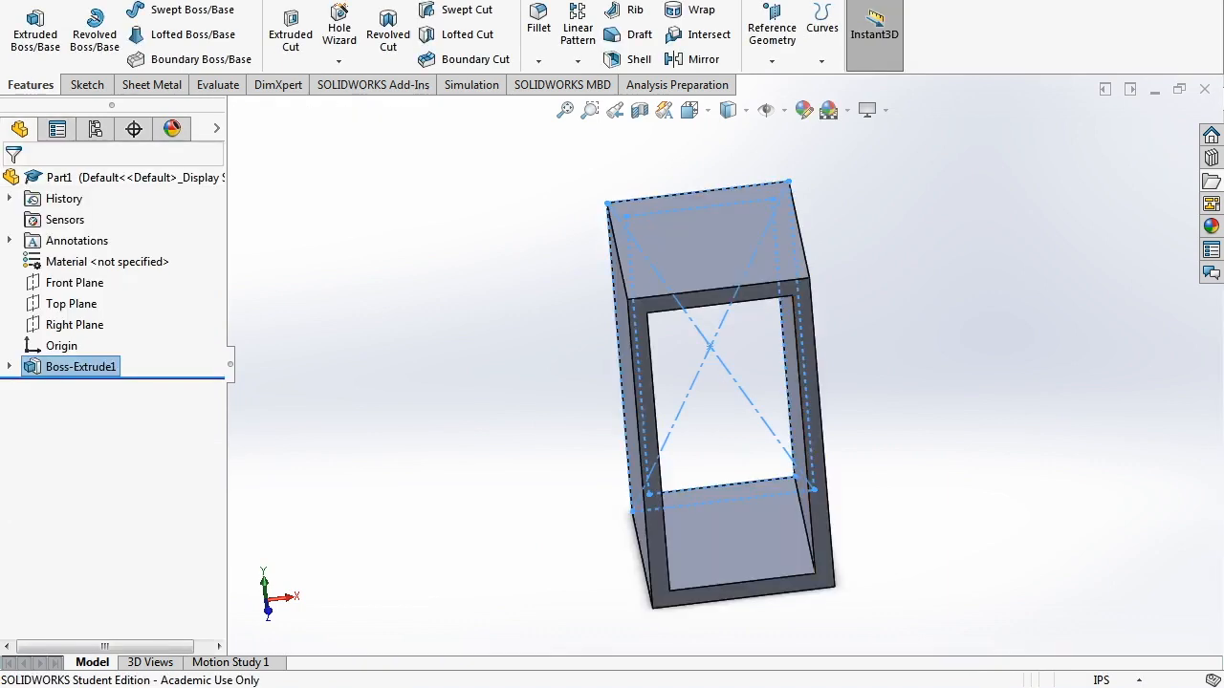
click(497, 412)
- Orbit the finished tube and select its top outer face
middle_drag(497, 411, 583, 387)
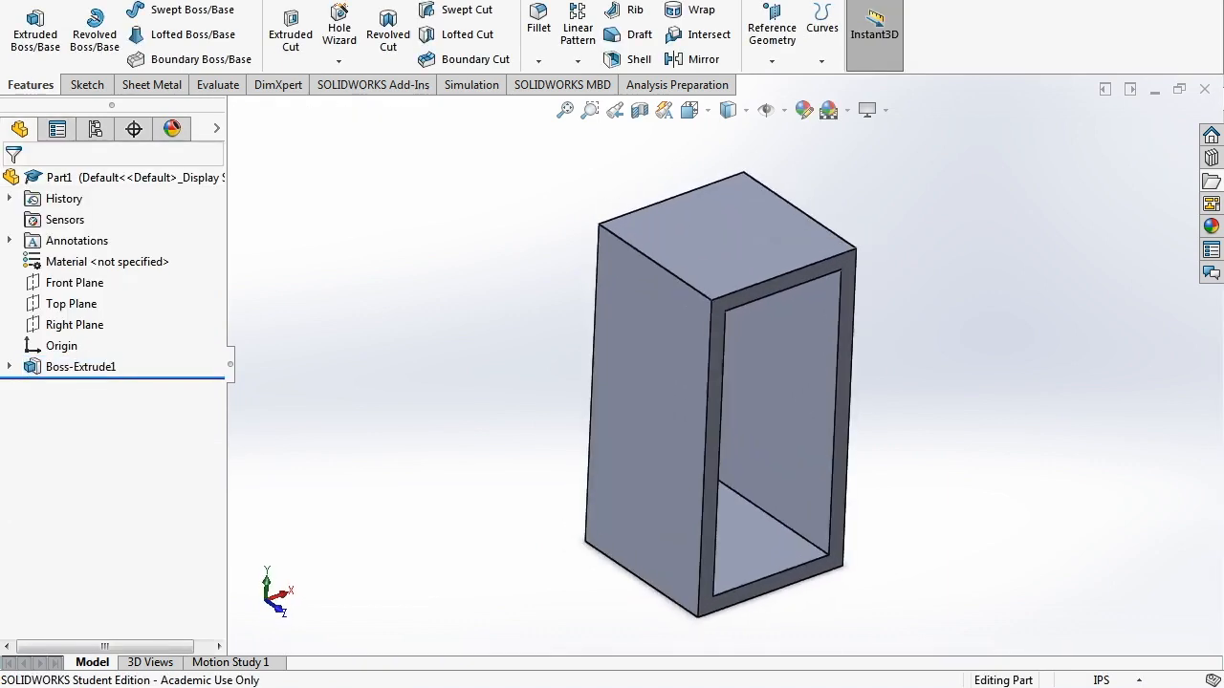
scroll(776, 397, up, 2)
mouse_move(776, 396)
middle_down()
mouse_move(860, 373)
mouse_move(834, 411)
mouse_move(796, 406)
middle_up()
middle_drag(734, 277, 732, 292)
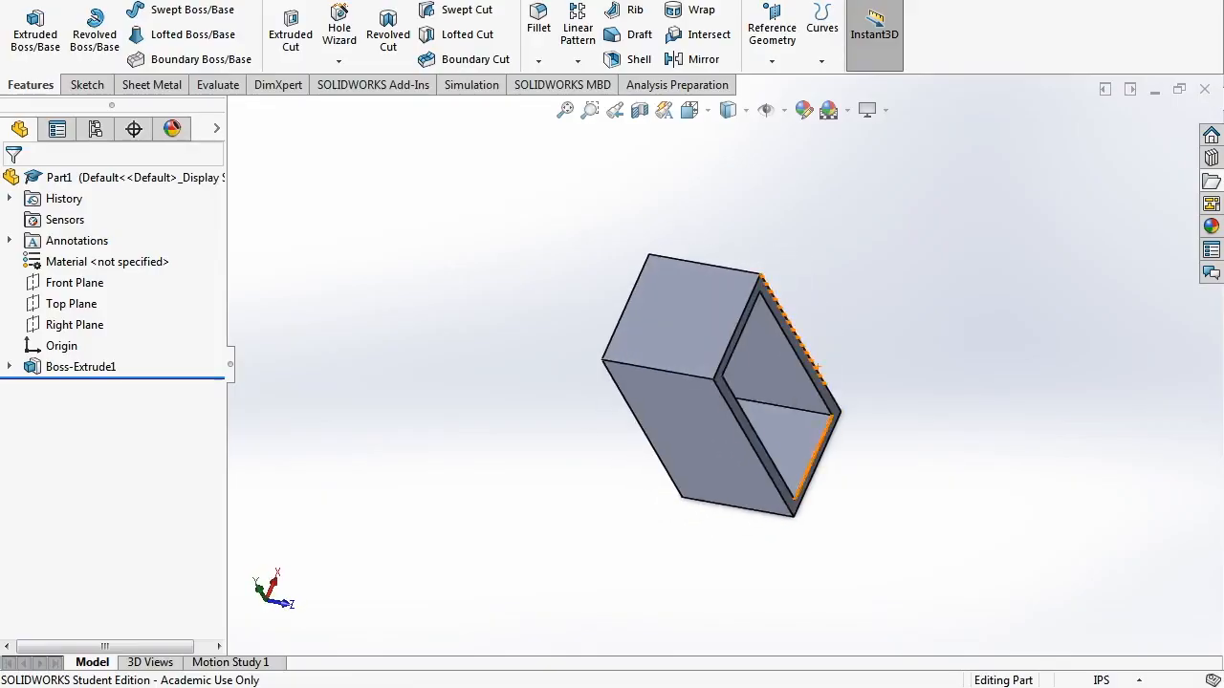
click(669, 346)
- Start a new sketch on the selected outer face of the tube
click(87, 85)
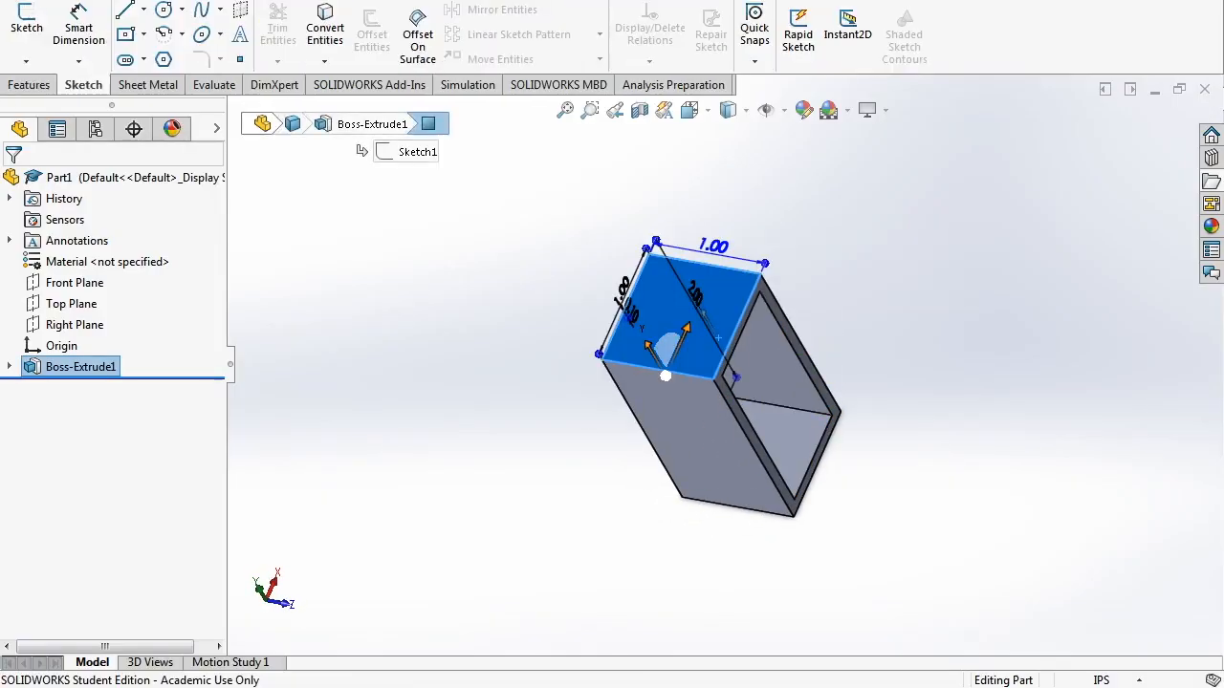
click(27, 29)
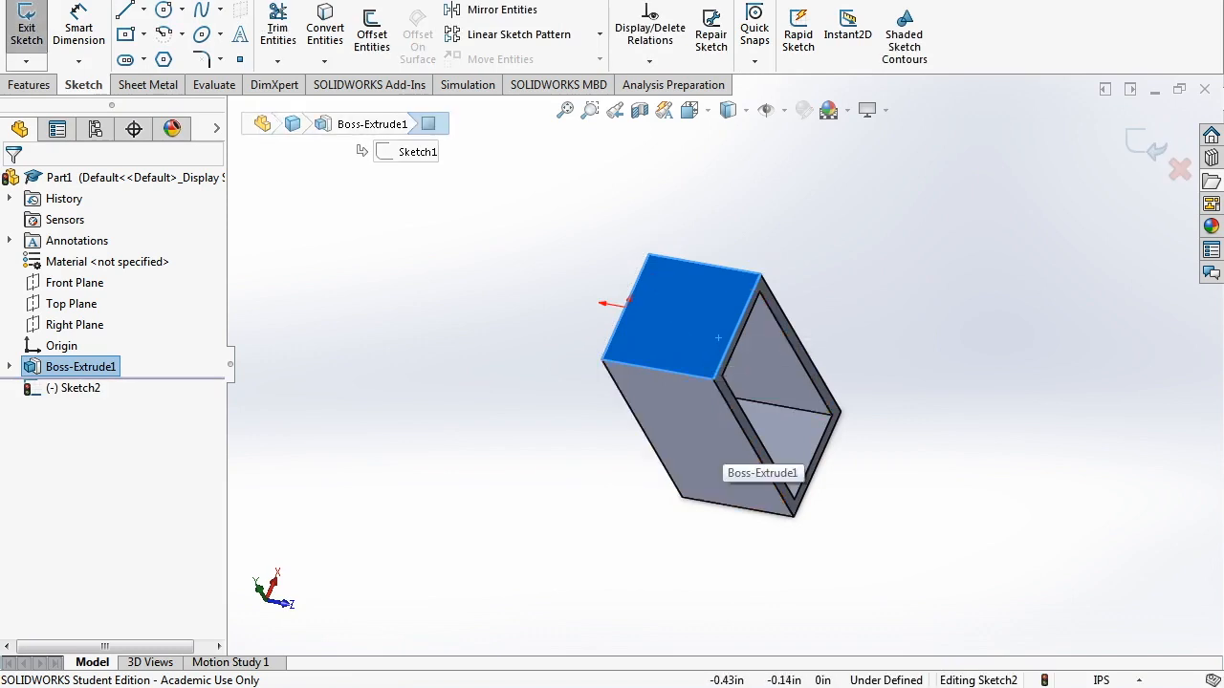
middle_drag(718, 338, 785, 364)
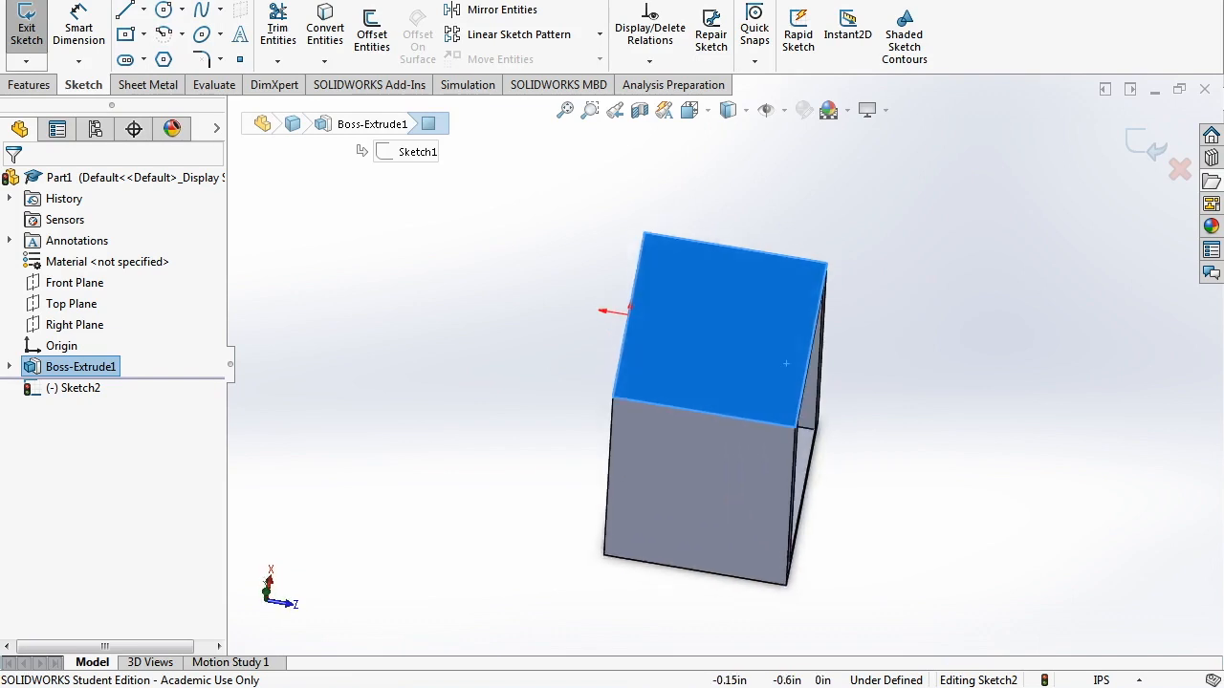
- Draw a circle of radius 0.15 on the face and drag it to a new position
click(163, 10)
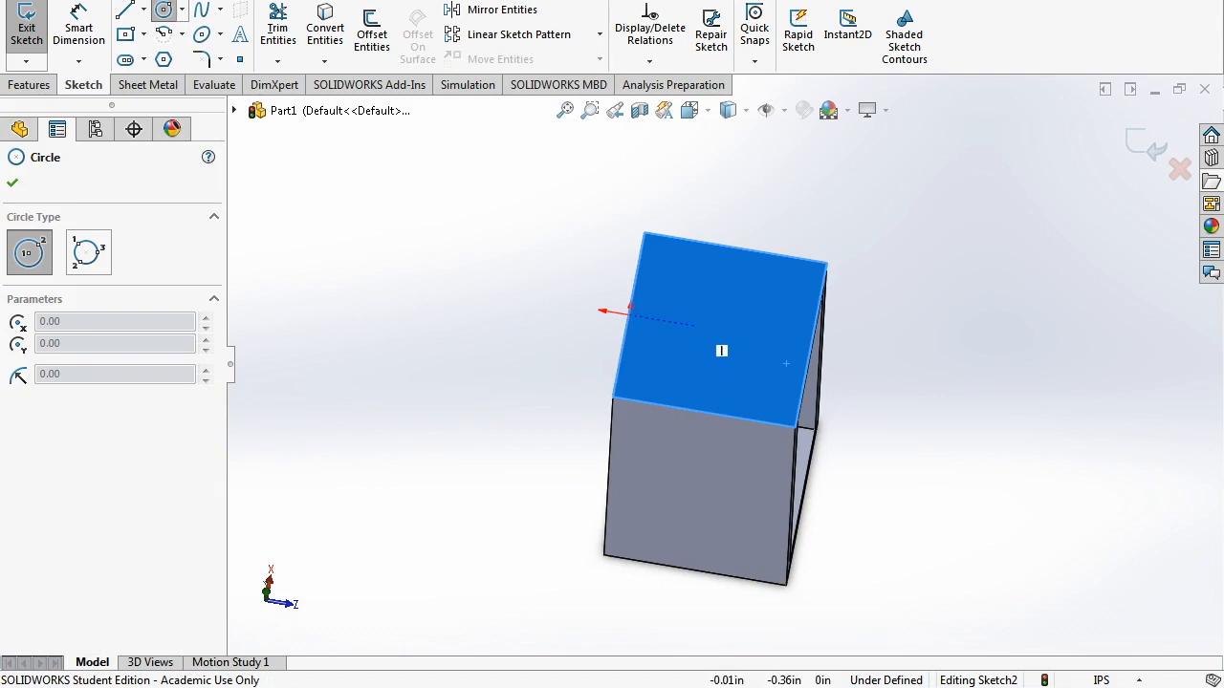
click(704, 327)
click(734, 332)
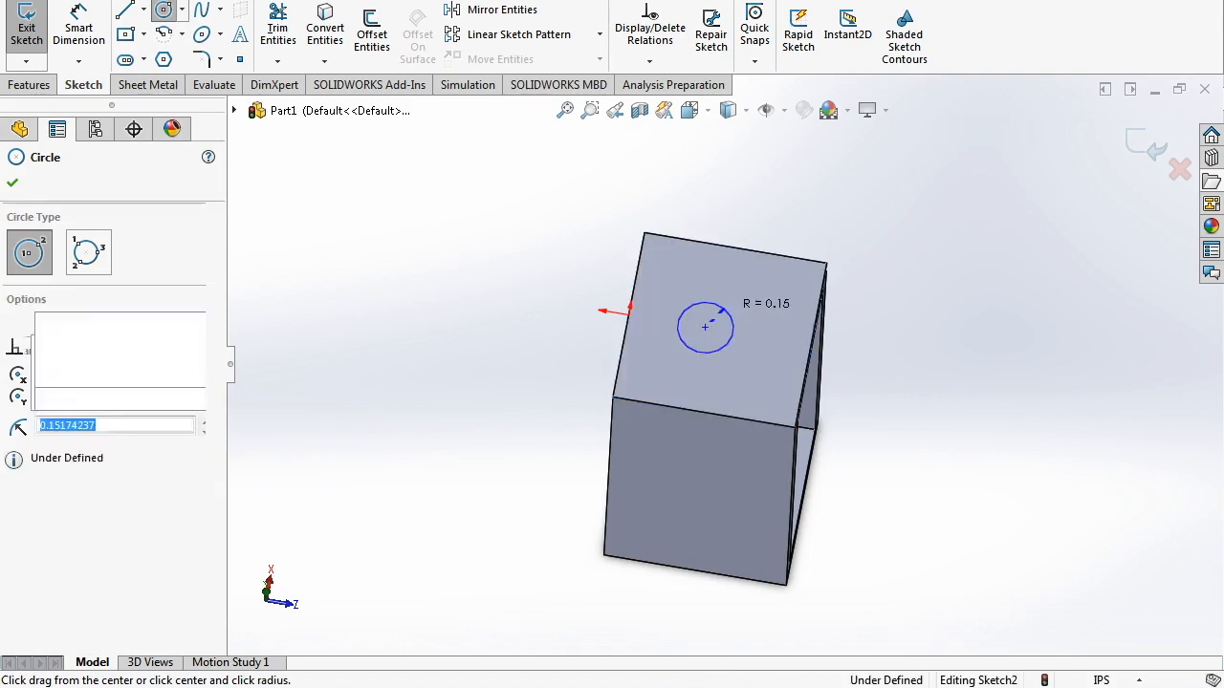
key(Escape)
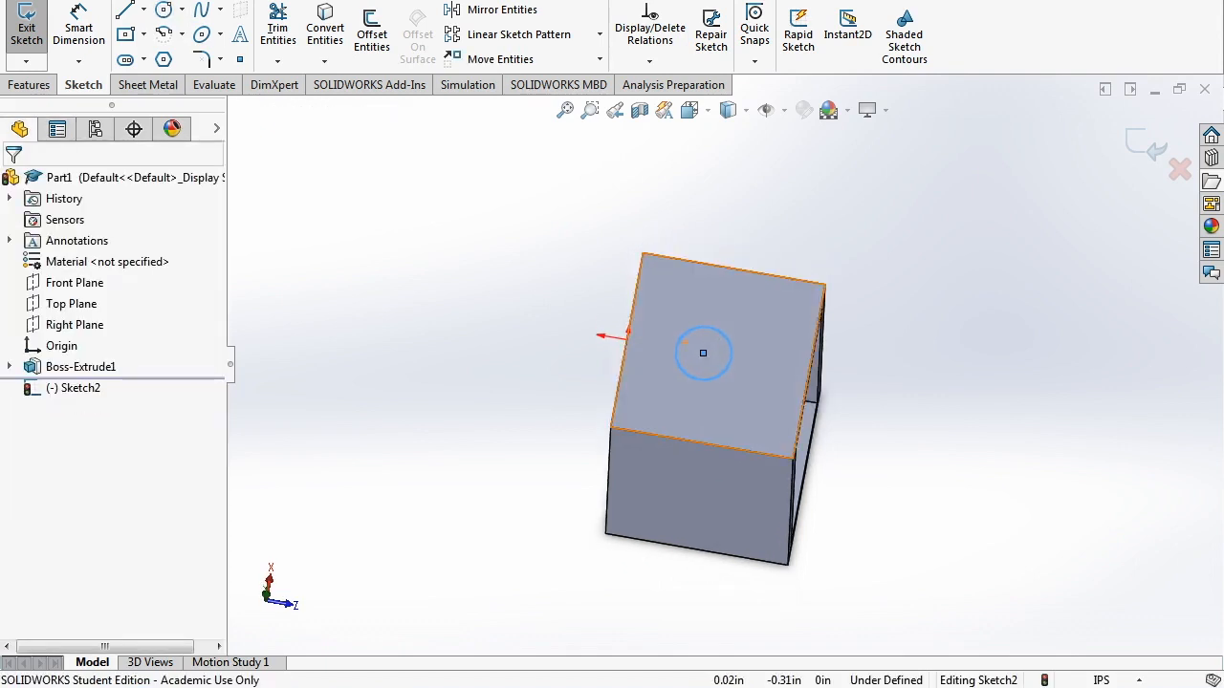
scroll(697, 305, down, 3)
scroll(712, 351, down, 2)
drag(711, 351, 704, 391)
middle_drag(704, 391, 713, 368)
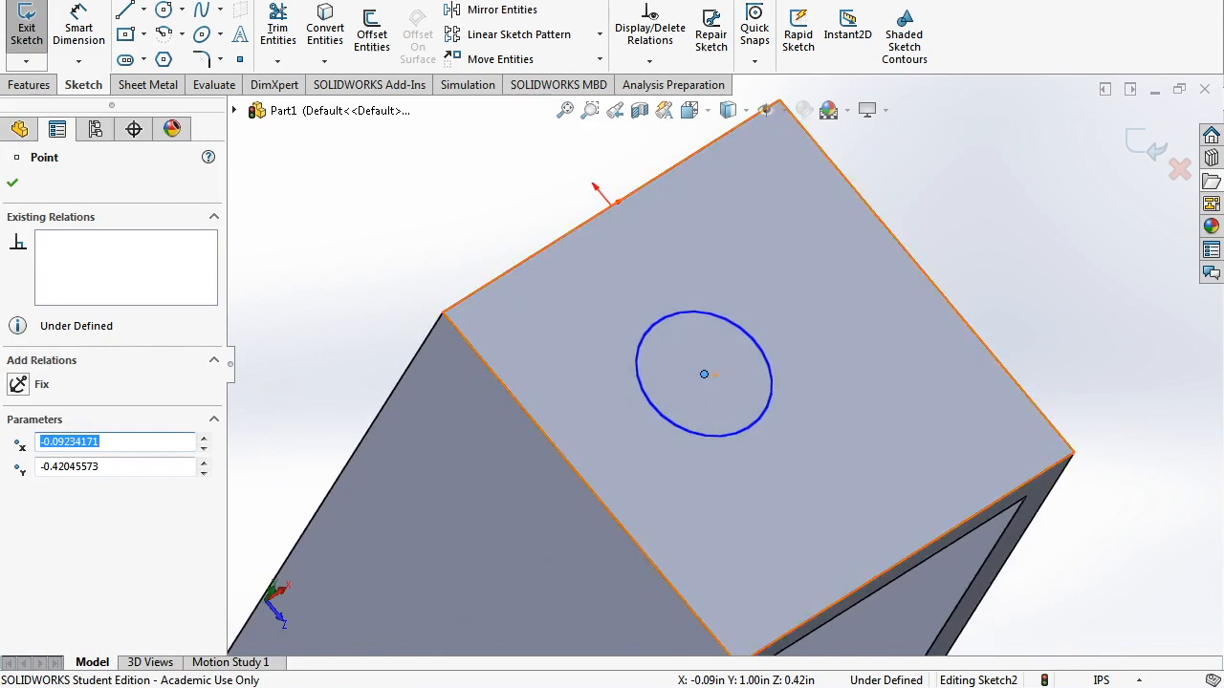
- Add a Vertical relation between the top-edge point and the hole circle's centre
key(Escape)
scroll(712, 367, up, 2)
scroll(695, 319, down, 1)
middle_drag(691, 320, 654, 320)
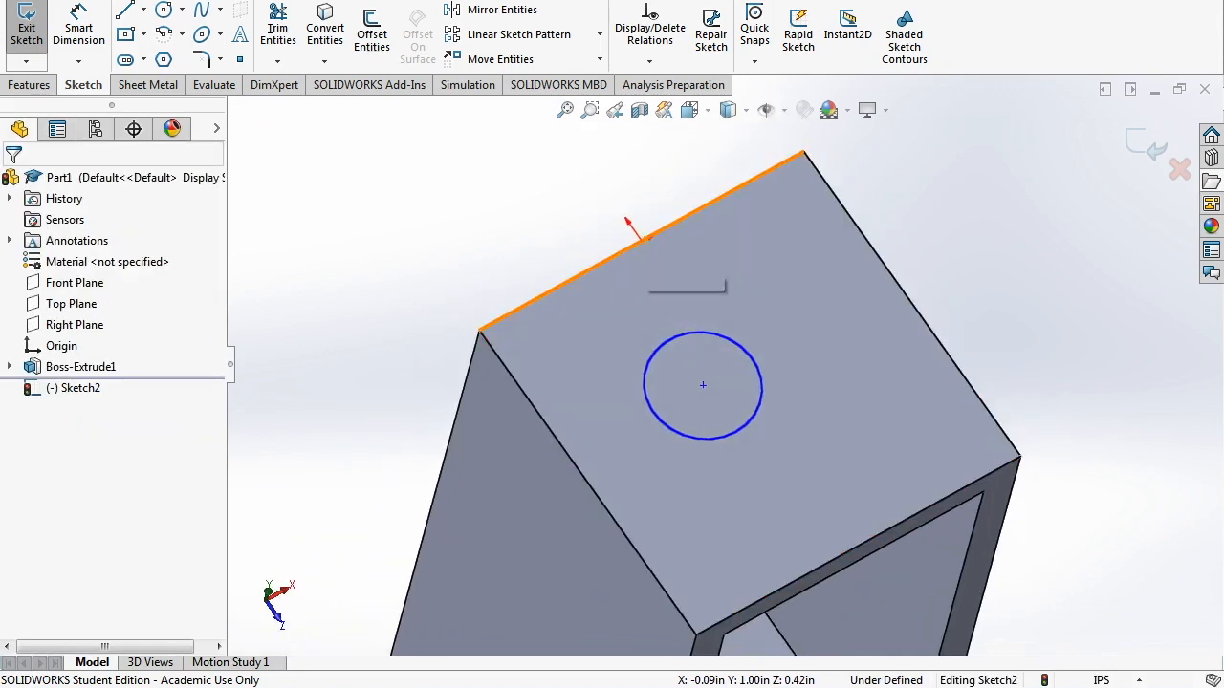
click(642, 240)
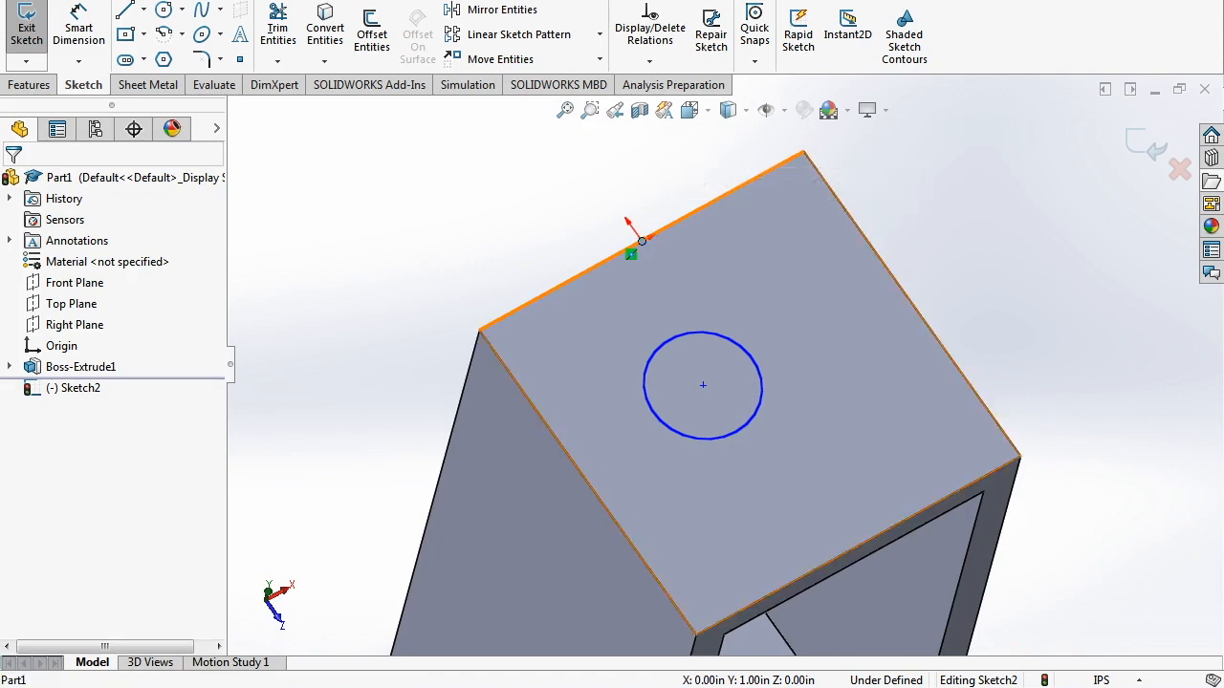
key(s)
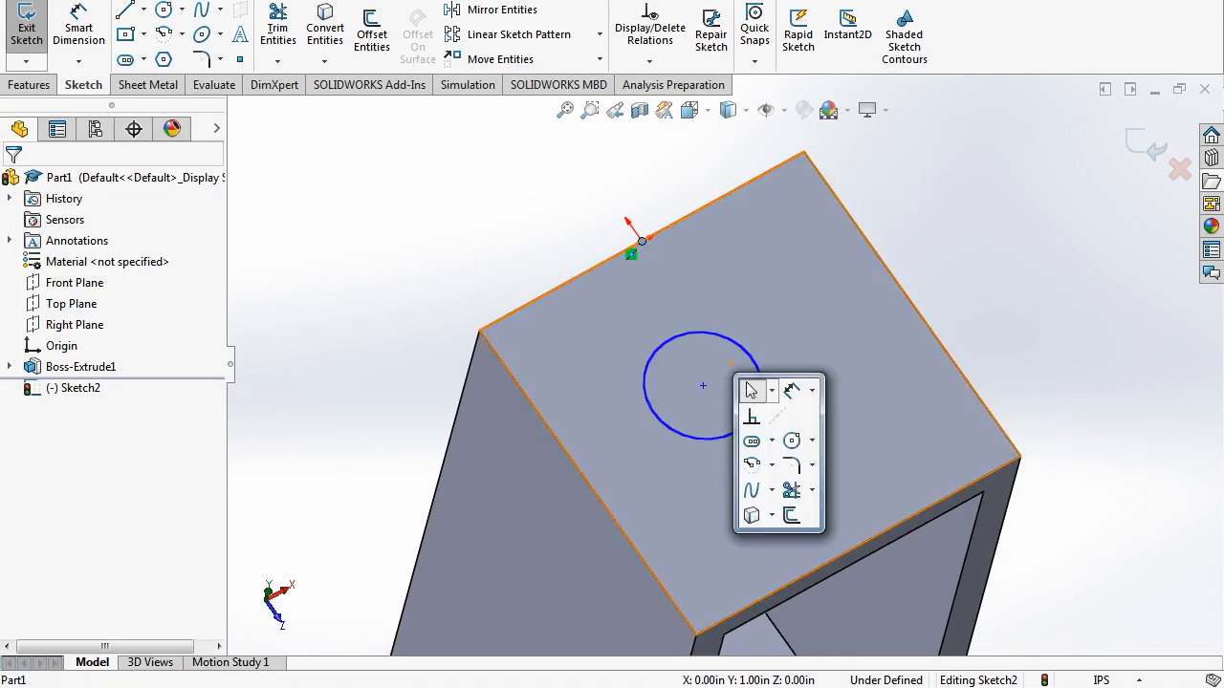
key(Escape)
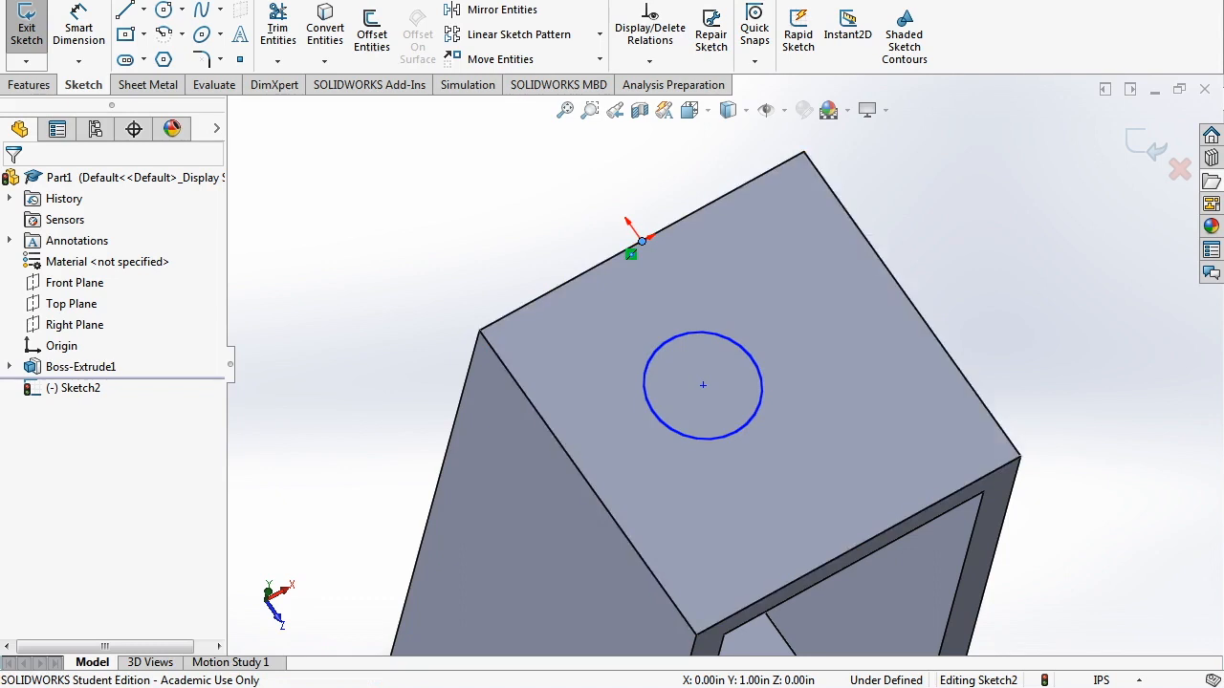
text(add r)
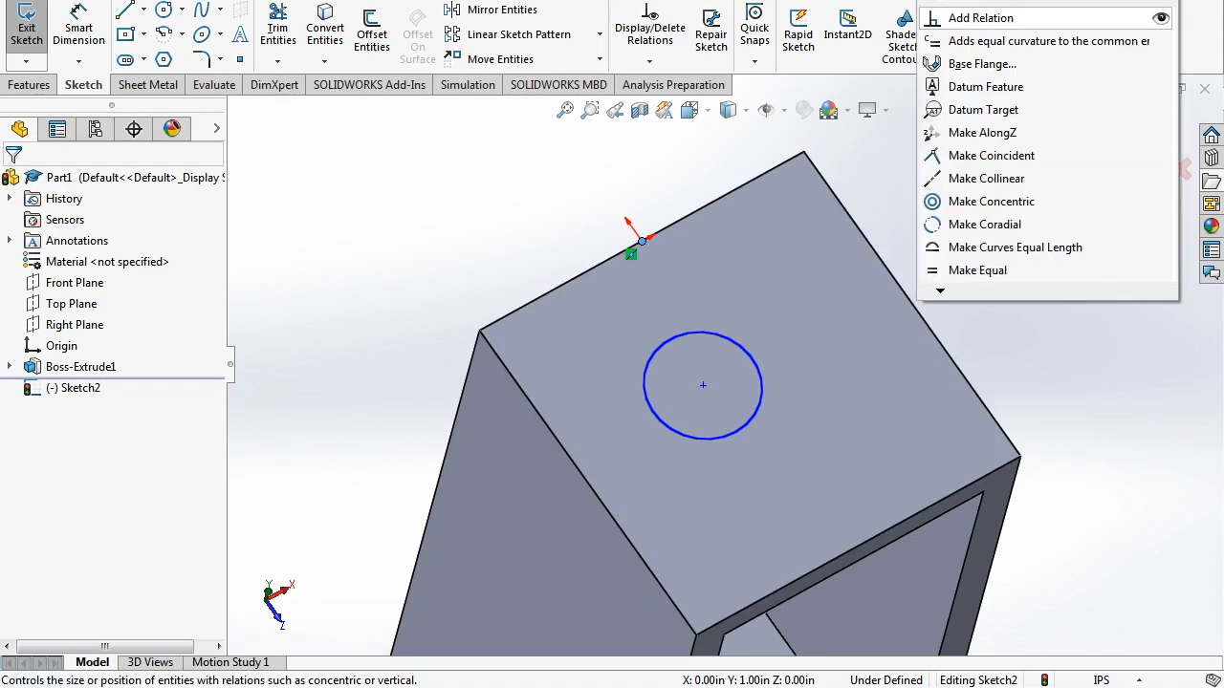
key(Return)
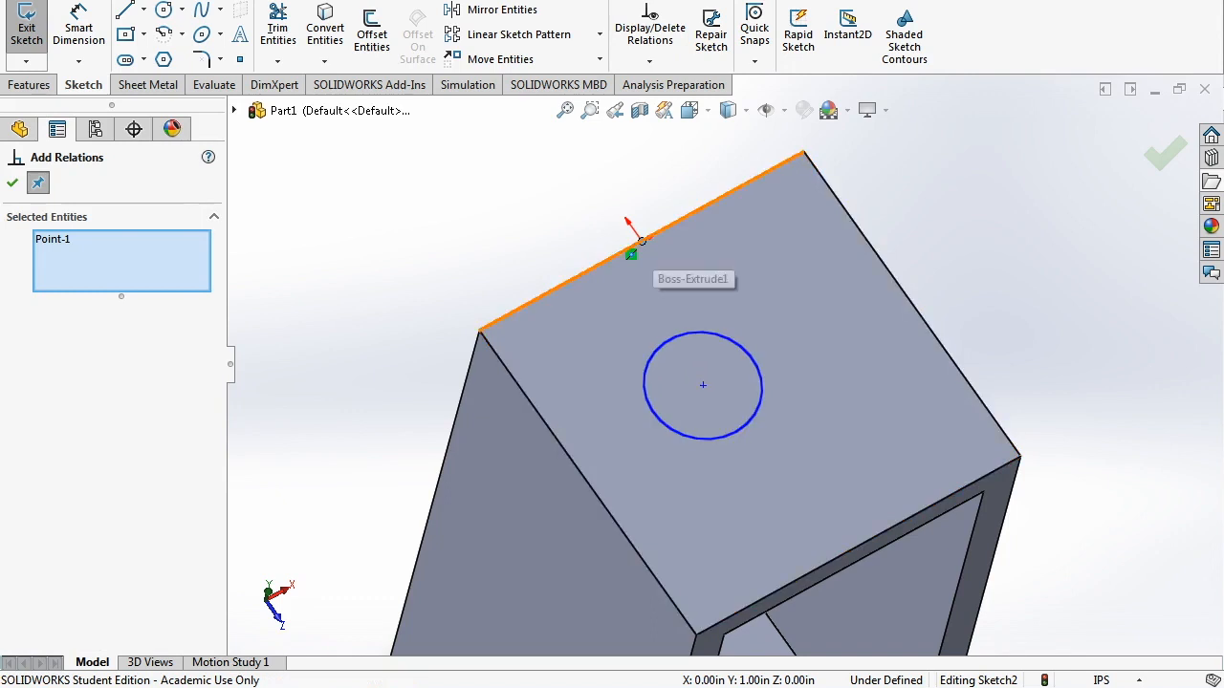
click(703, 385)
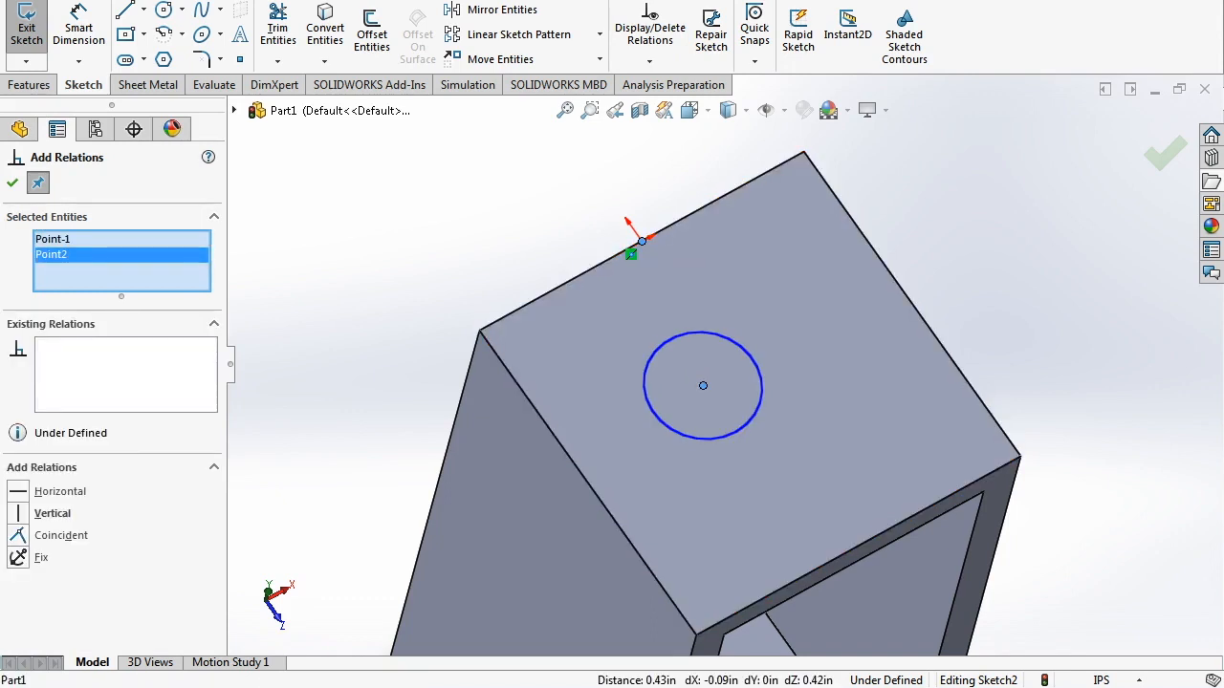
click(53, 514)
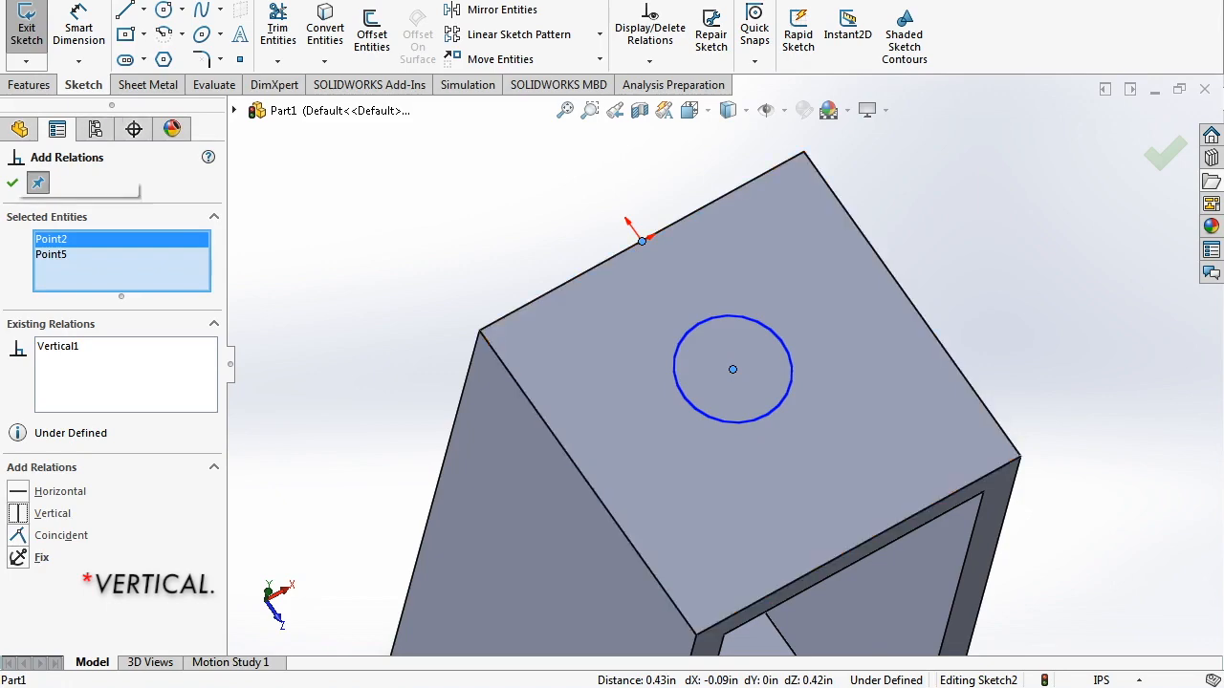
click(13, 183)
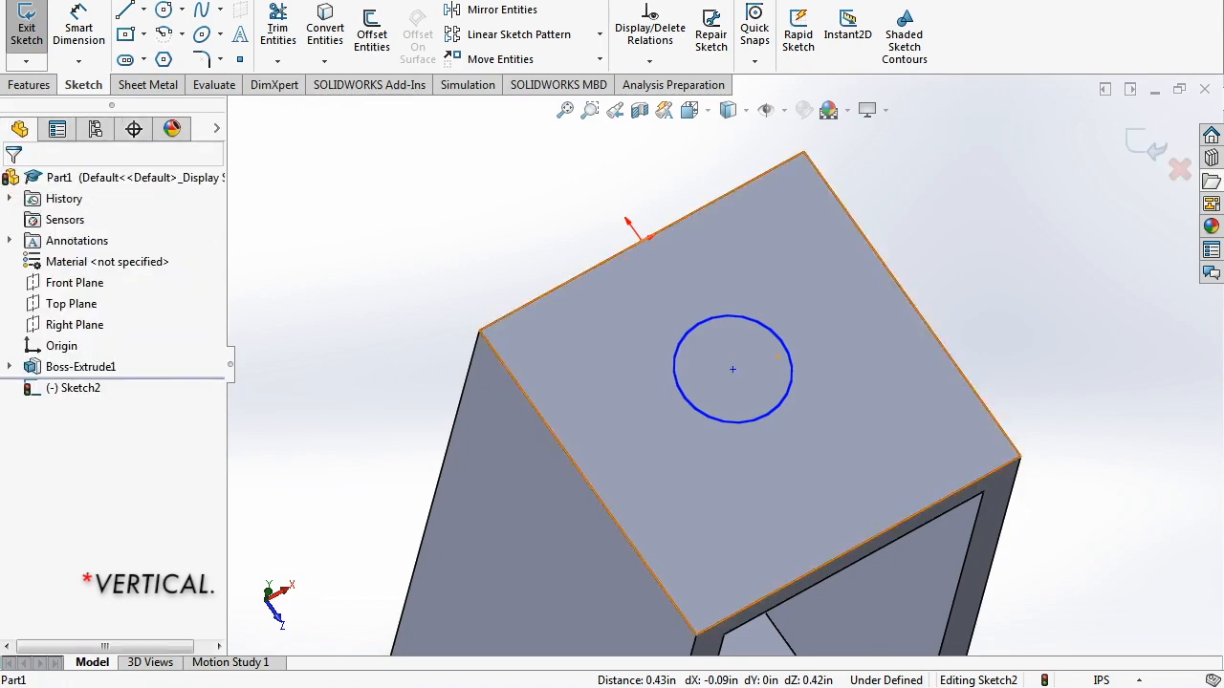
- Drag the circle's centre to test it slides along the vertical constraint
click(732, 369)
mouse_move(710, 310)
mouse_down()
mouse_move(792, 429)
mouse_move(732, 333)
mouse_move(762, 379)
mouse_up()
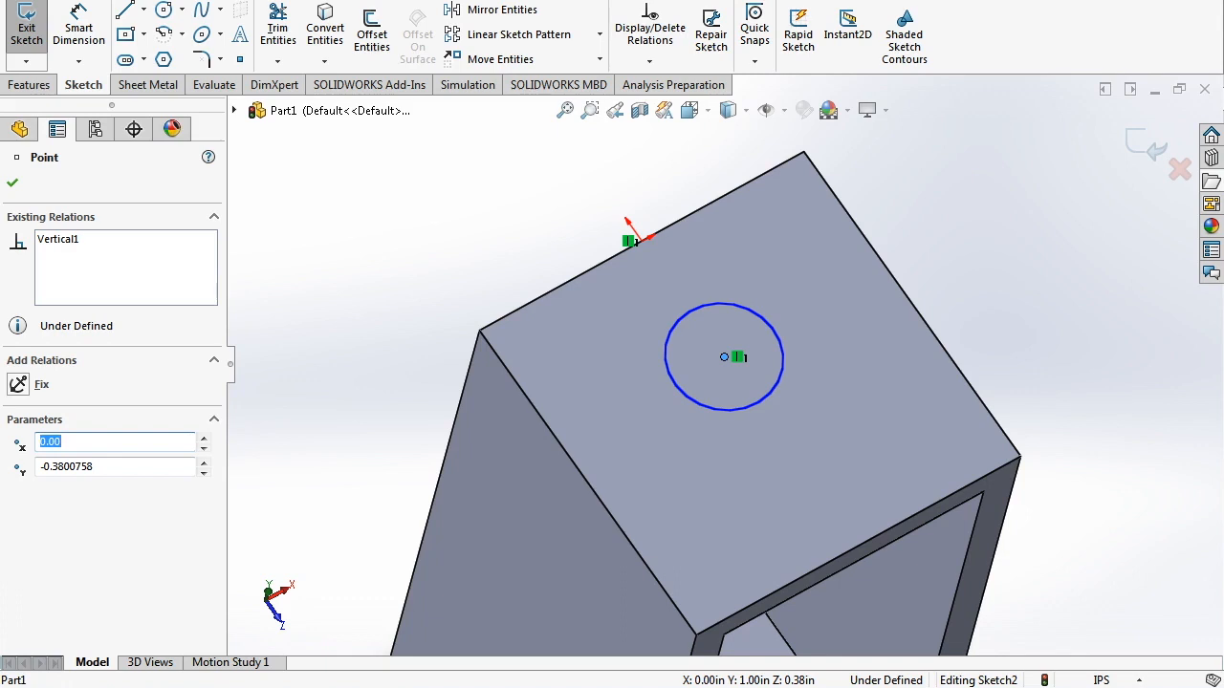
key(s)
right_click(633, 255)
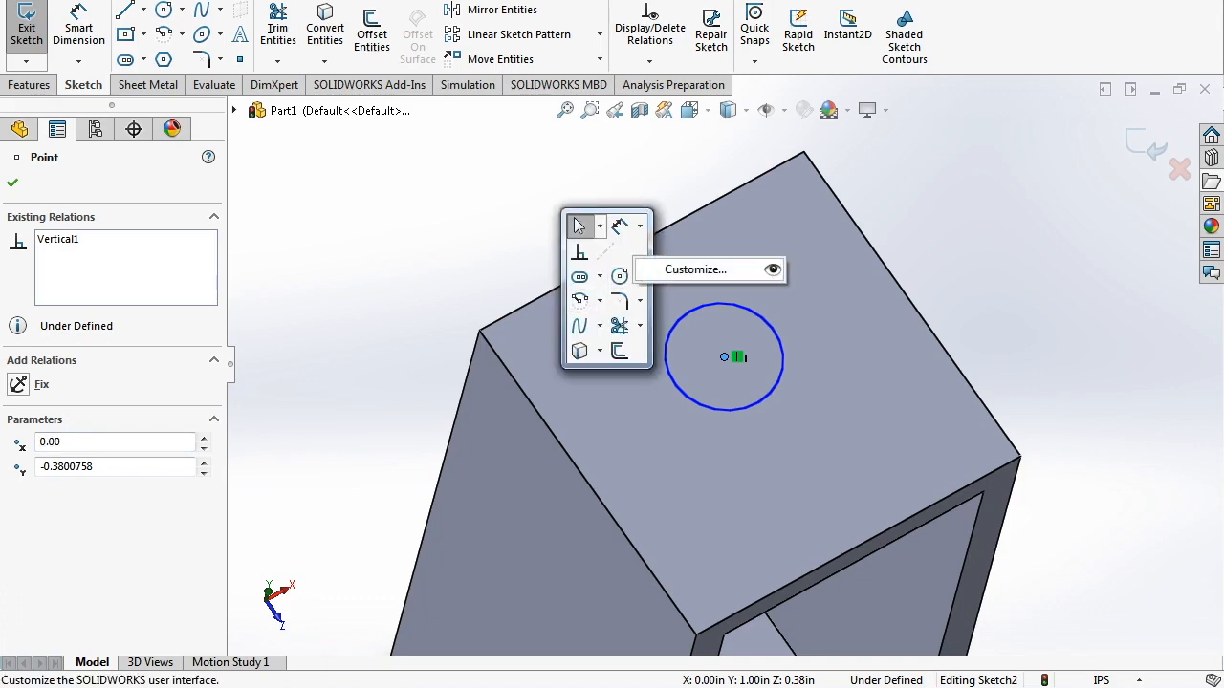
click(621, 229)
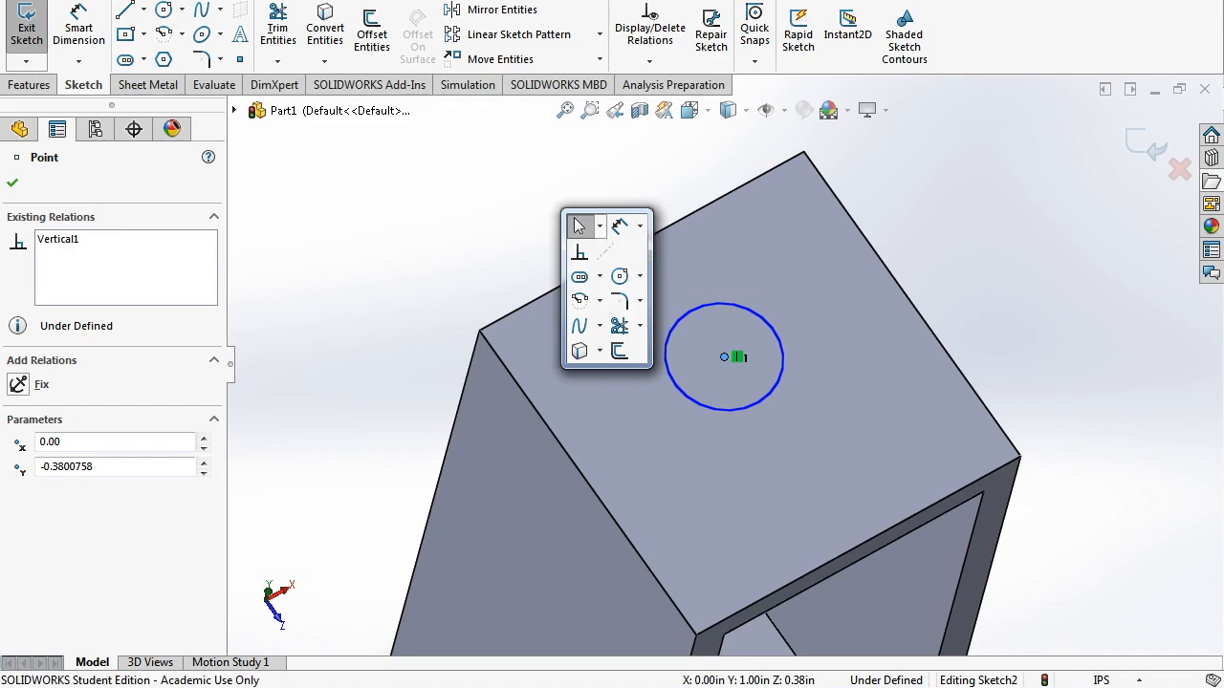
key(Escape)
key(s)
click(572, 276)
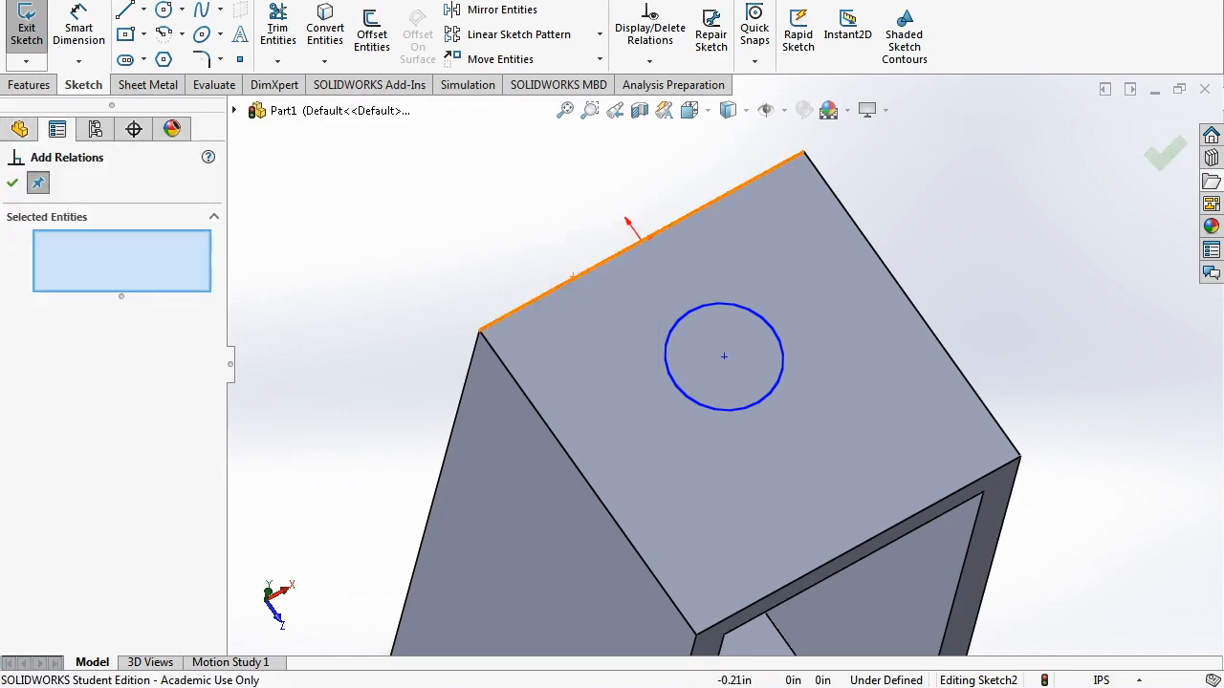
key(Escape)
middle_drag(695, 450, 678, 547)
mouse_move(640, 452)
middle_down()
mouse_move(642, 393)
mouse_move(639, 469)
mouse_move(629, 463)
middle_up()
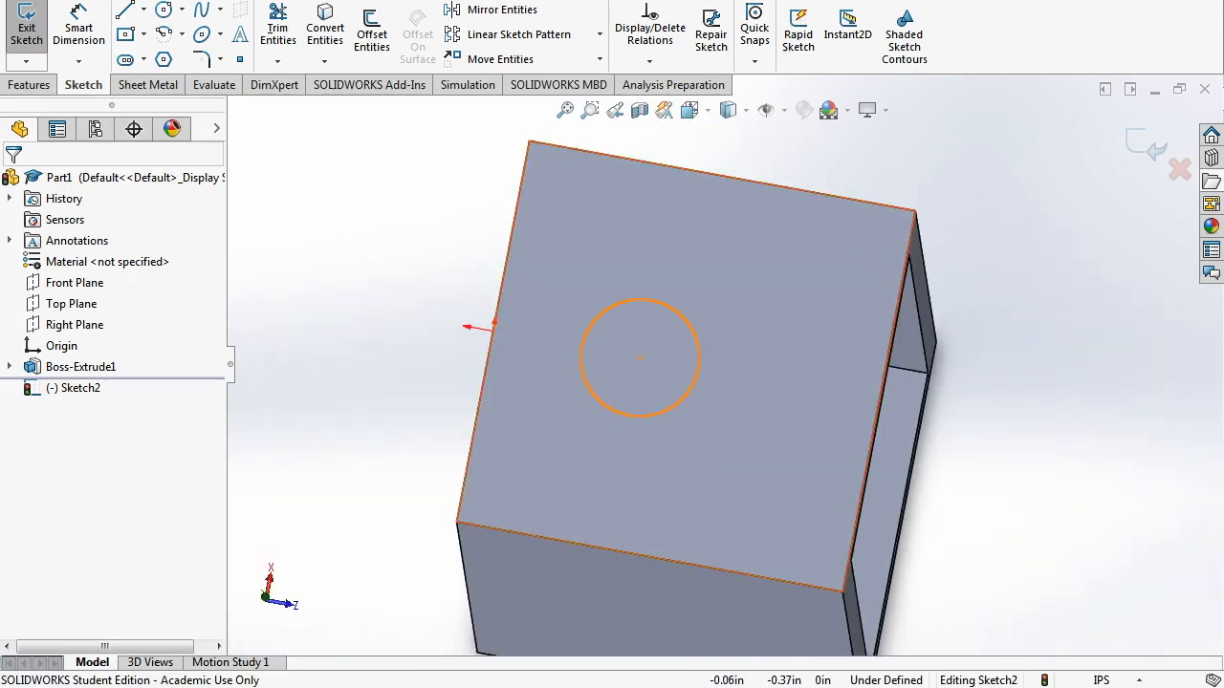
scroll(627, 371, down, 1)
drag(643, 357, 752, 376)
key(Escape)
- Smart Dimension the circle to 0.1875 in diameter and 1 in from the left edge
click(79, 31)
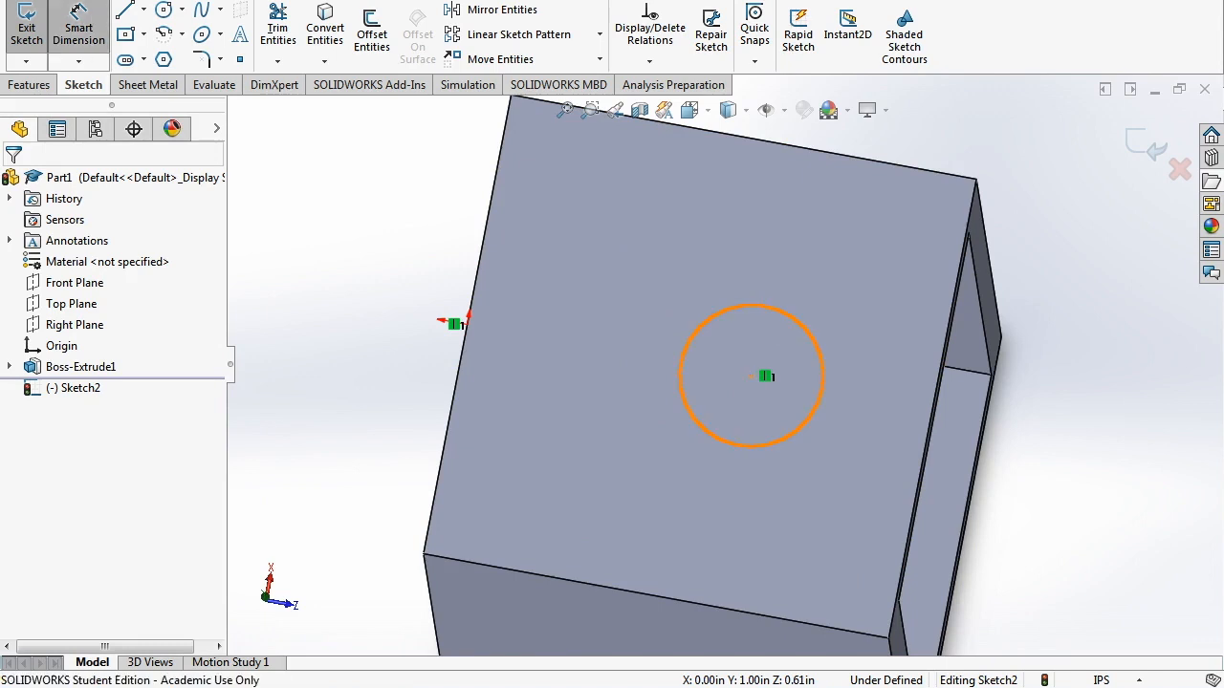
click(692, 334)
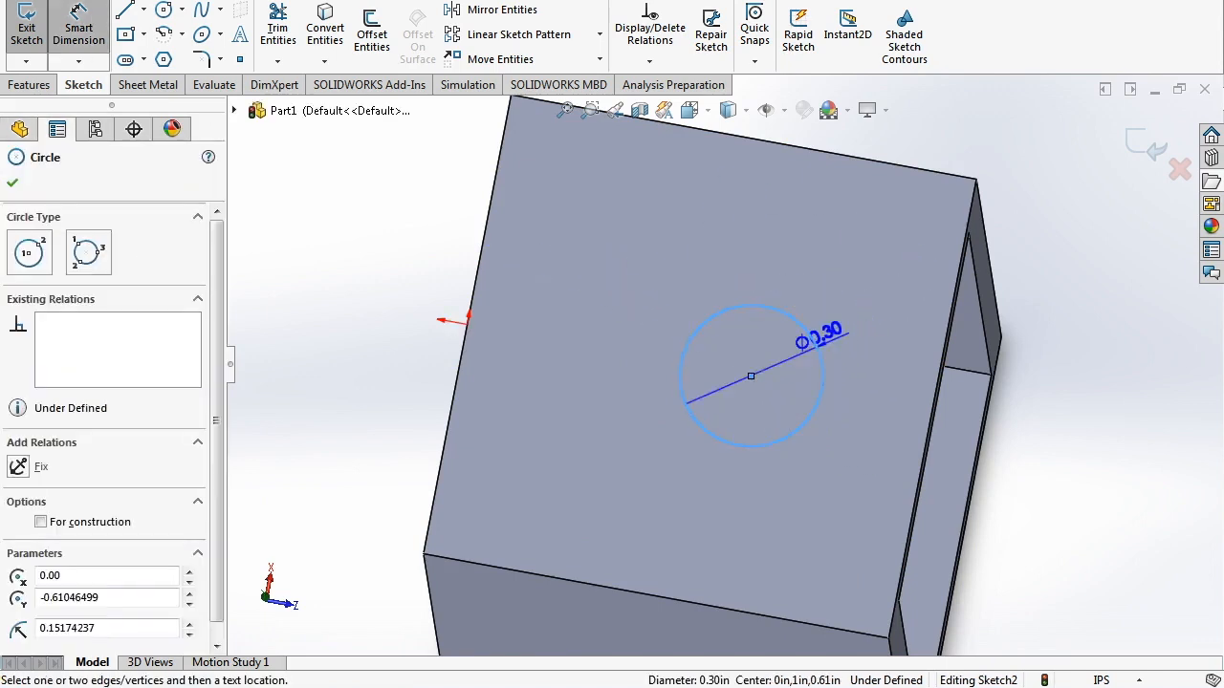
click(794, 304)
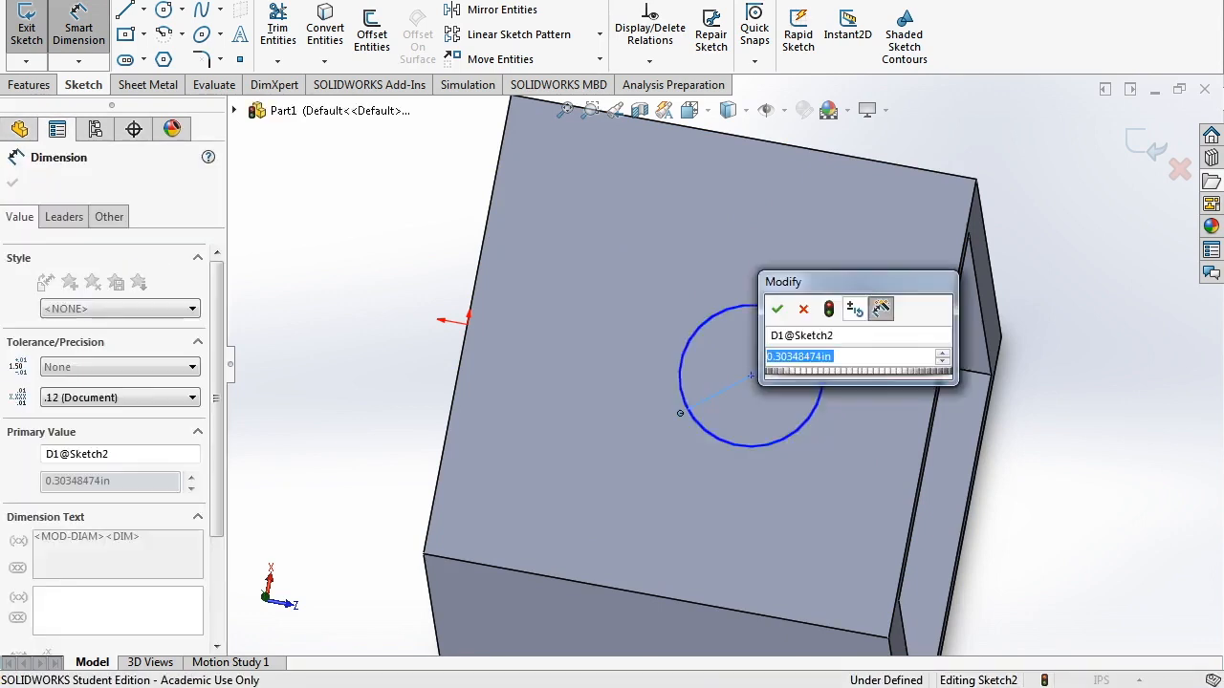
text(5/16)
key(Return)
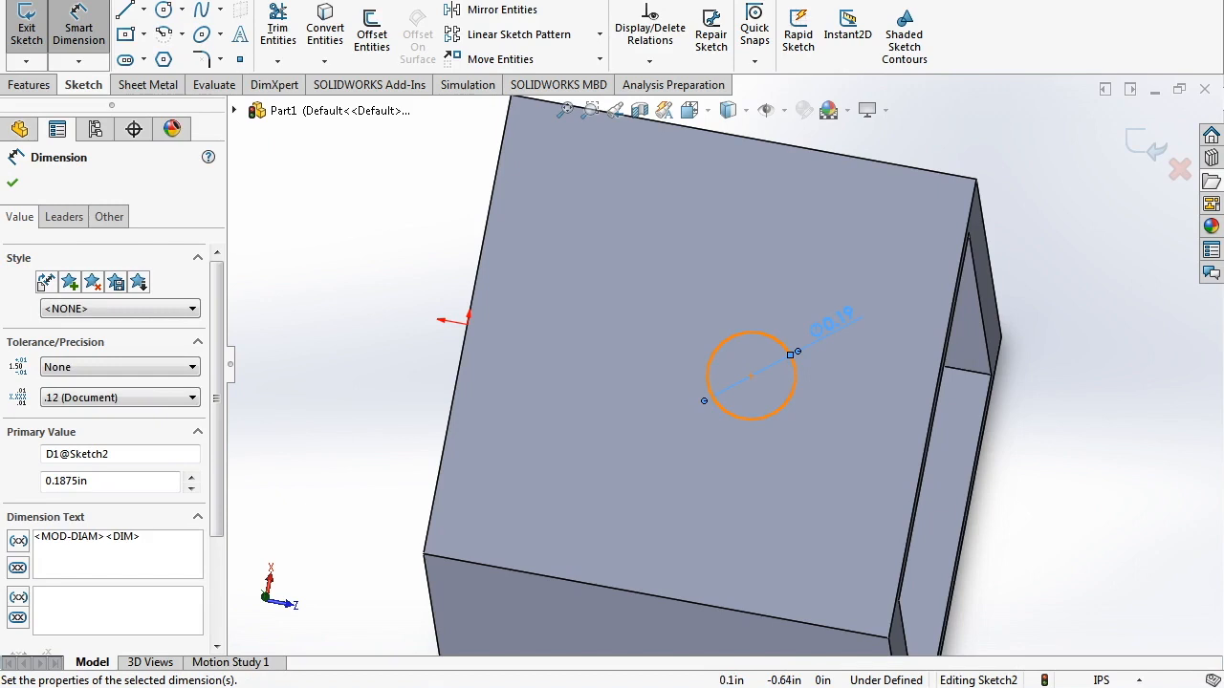
click(790, 355)
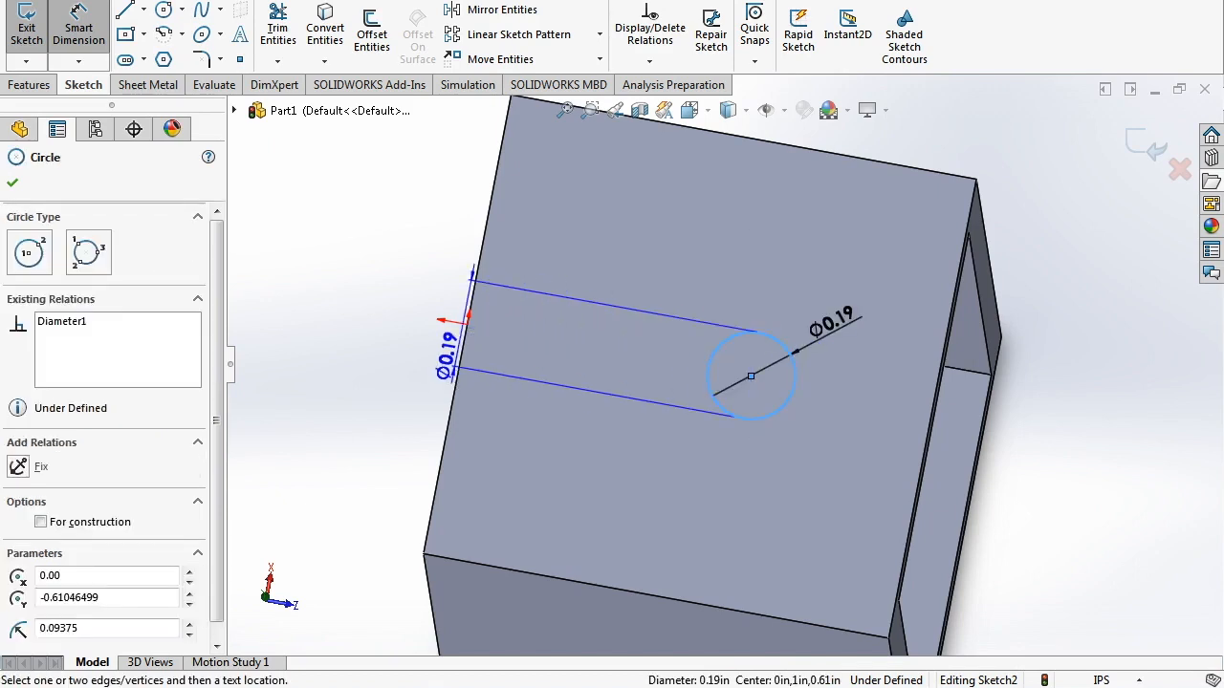
click(462, 357)
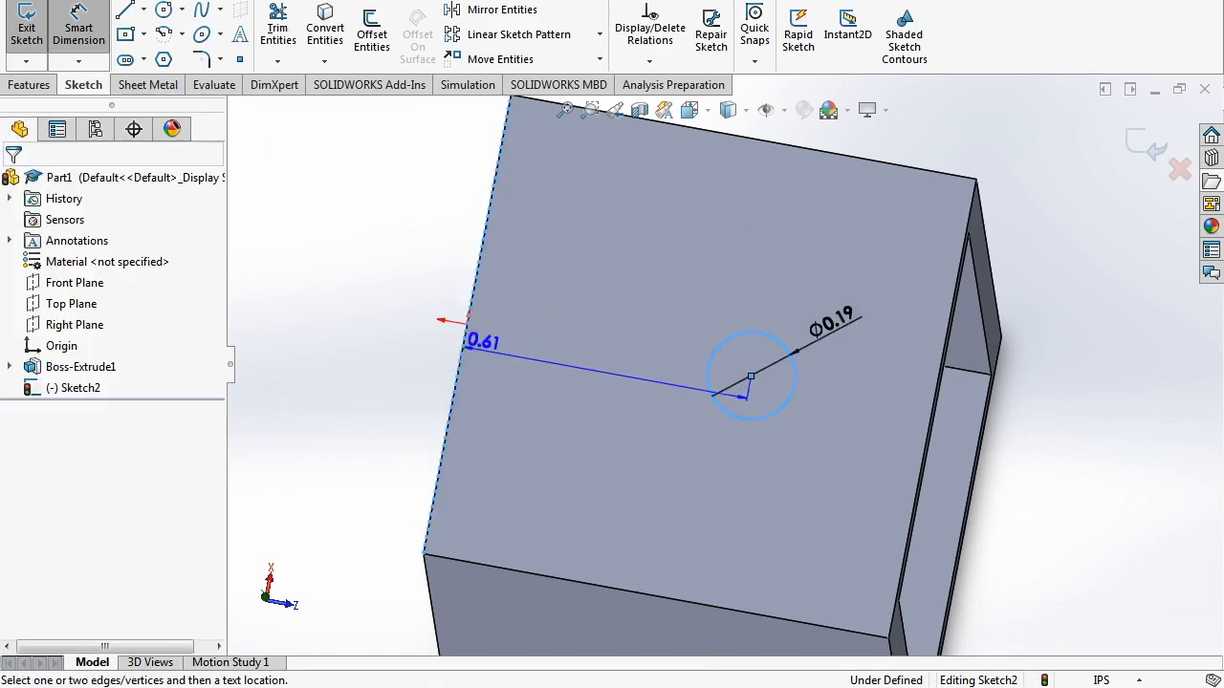
scroll(797, 201, up, 2)
click(798, 201)
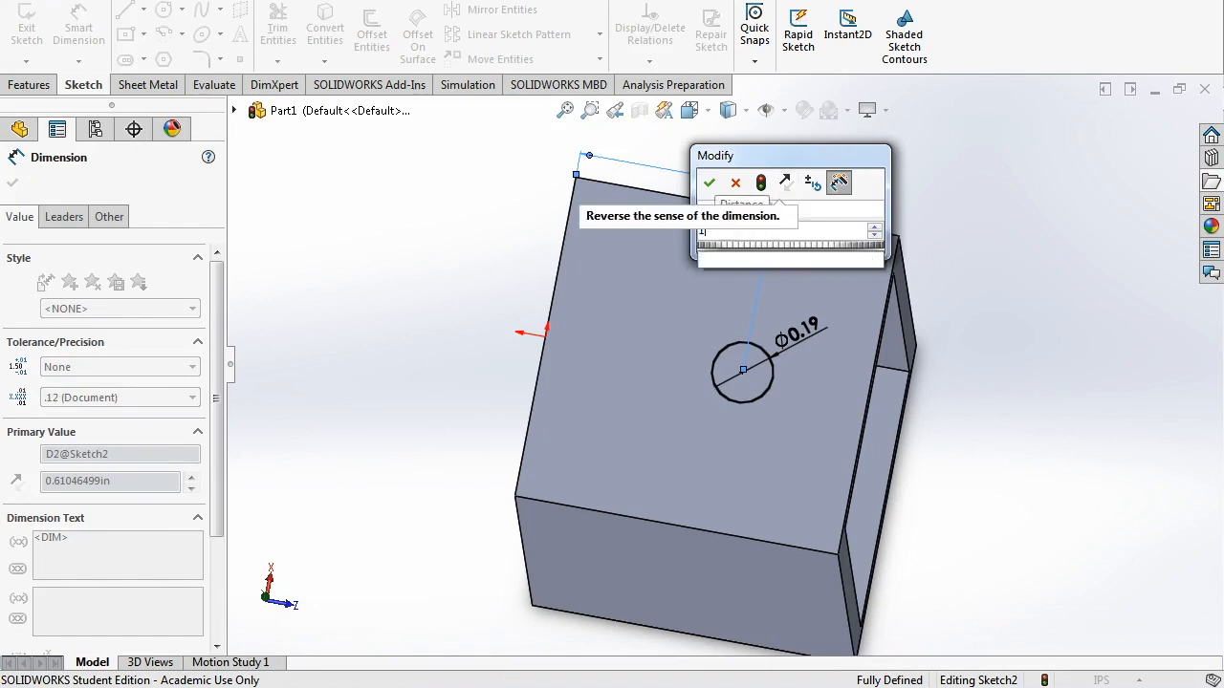
text(1)
key(Return)
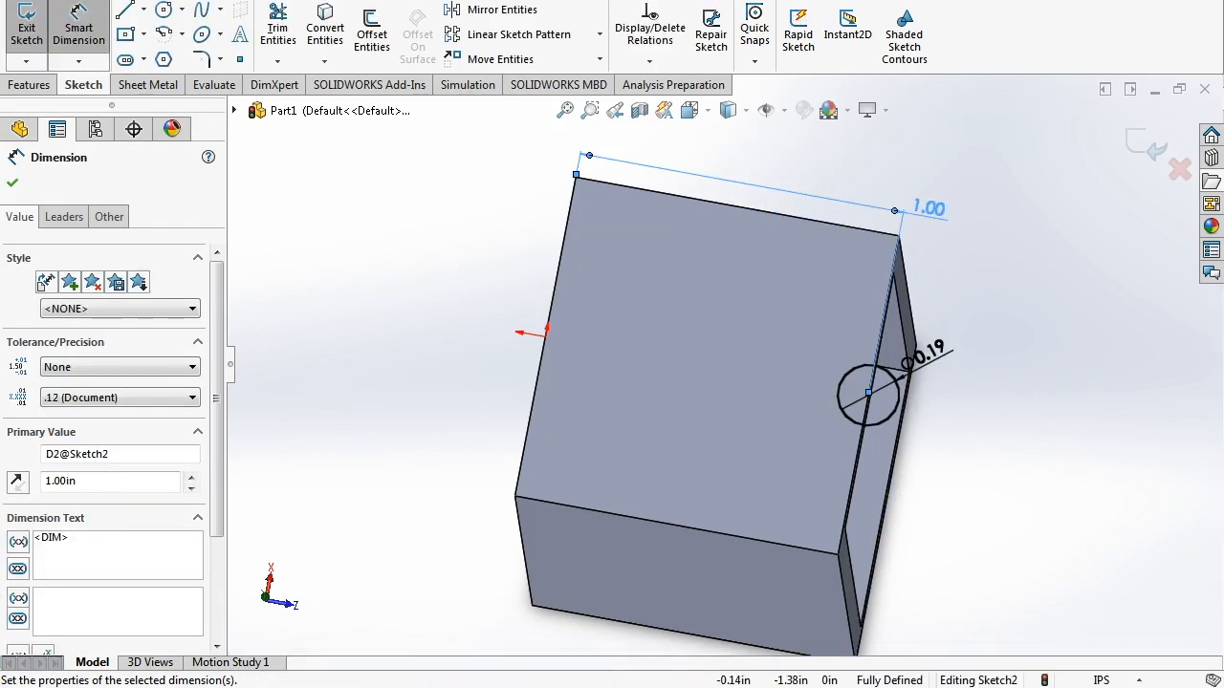
key(Escape)
scroll(520, 272, up, 3)
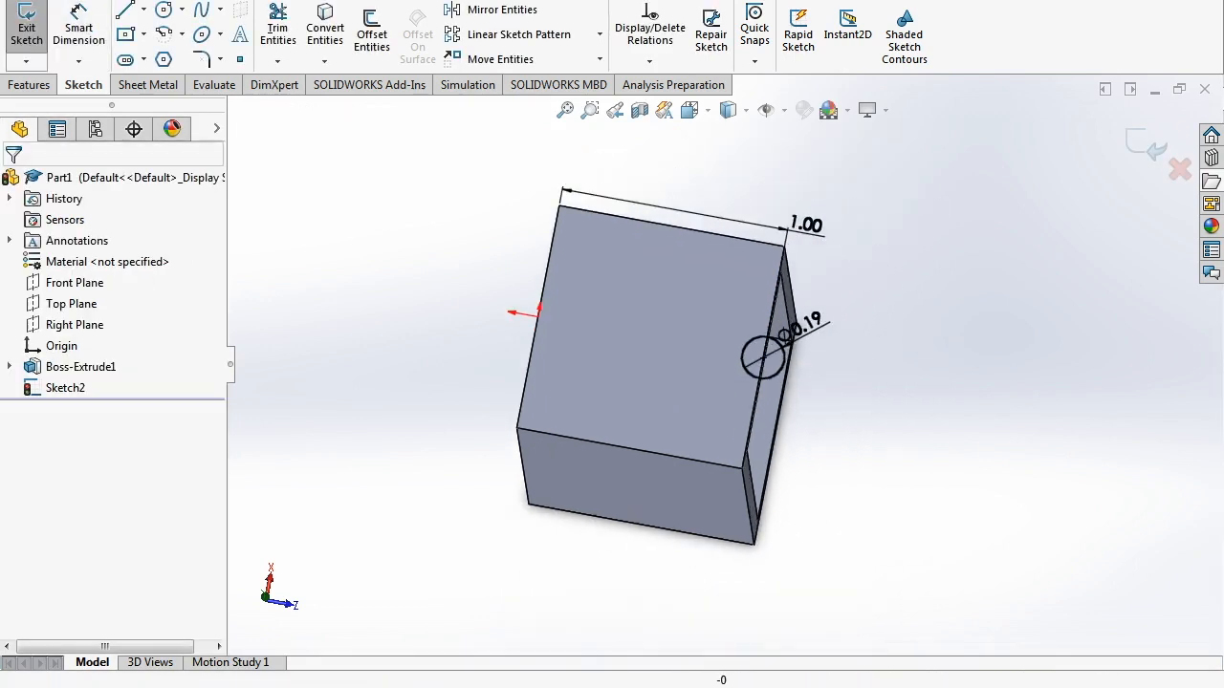
mouse_move(790, 372)
middle_down()
mouse_move(817, 308)
mouse_move(802, 390)
mouse_move(779, 381)
mouse_move(769, 397)
mouse_move(850, 390)
mouse_move(780, 394)
mouse_move(801, 385)
middle_up()
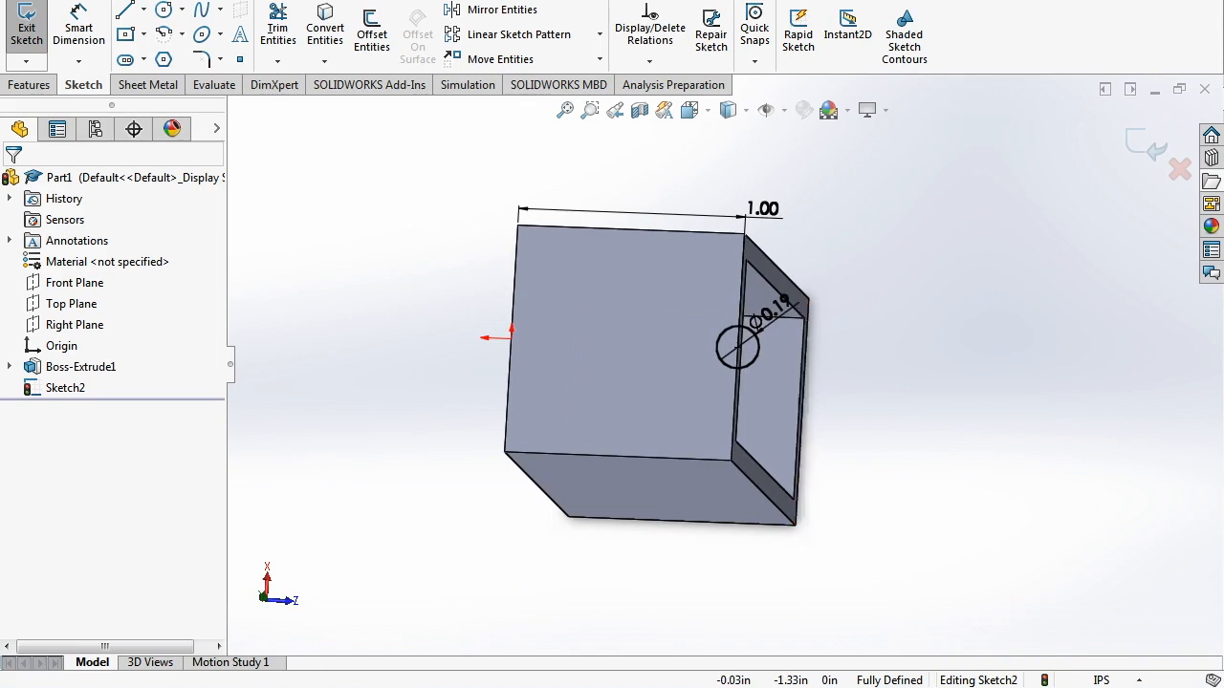
scroll(727, 366, up, 2)
middle_drag(765, 378, 808, 402)
scroll(868, 430, down, 1)
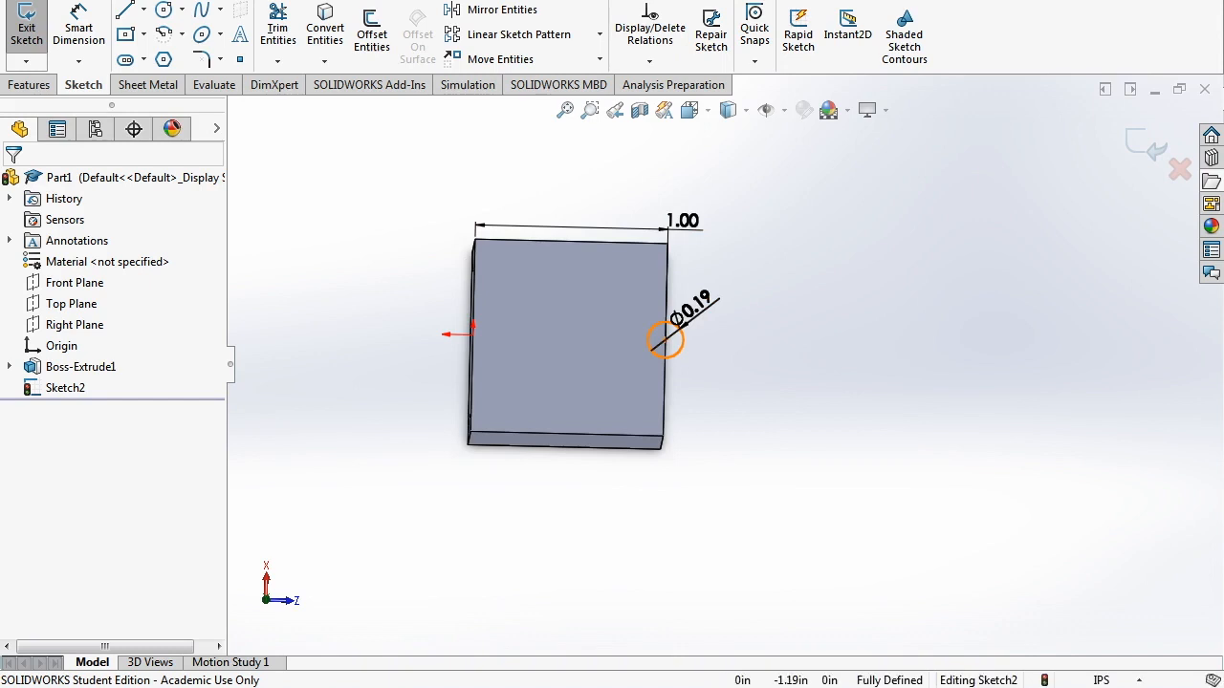
scroll(704, 327, down, 2)
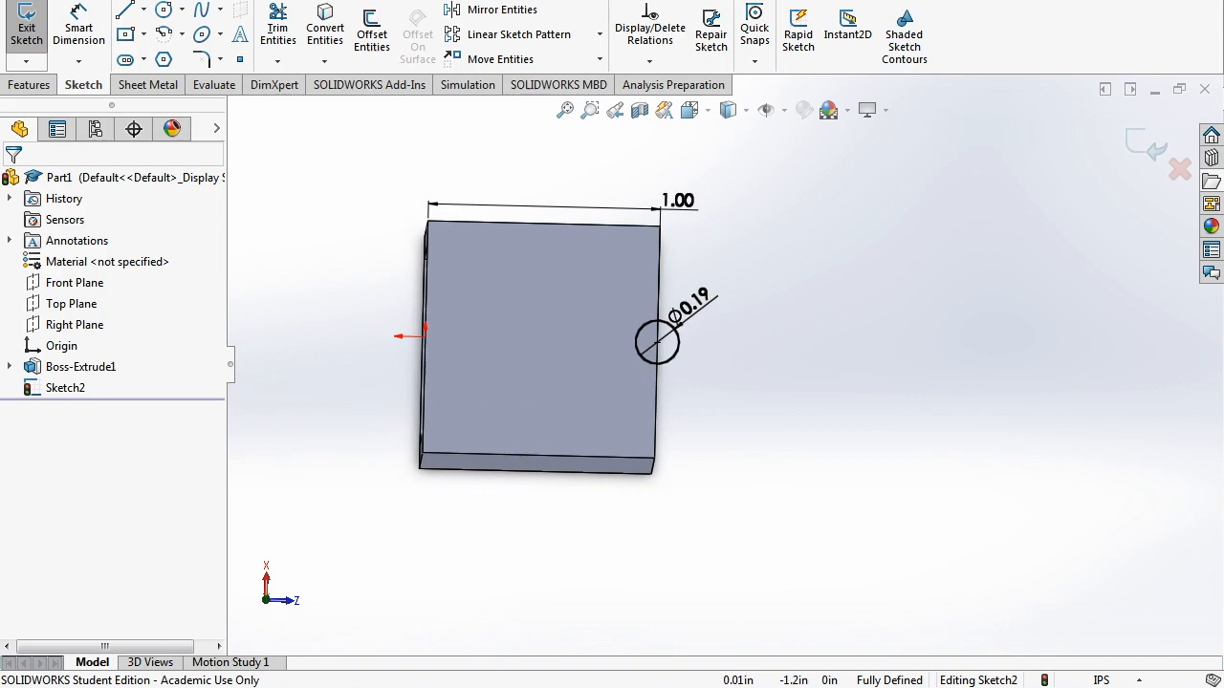
mouse_move(696, 350)
middle_down()
mouse_move(702, 329)
mouse_move(681, 305)
mouse_move(660, 332)
mouse_move(680, 345)
middle_up()
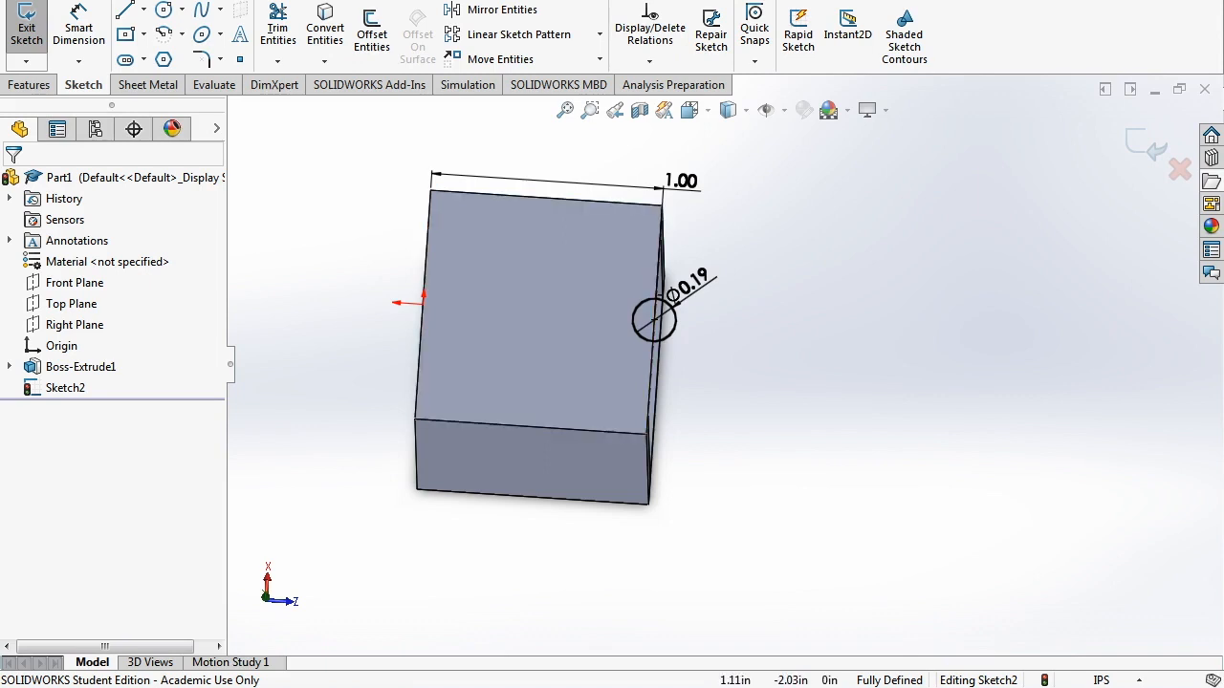
- Start a linear sketch pattern of the hole circle along the block's bottom front edge
key(Return)
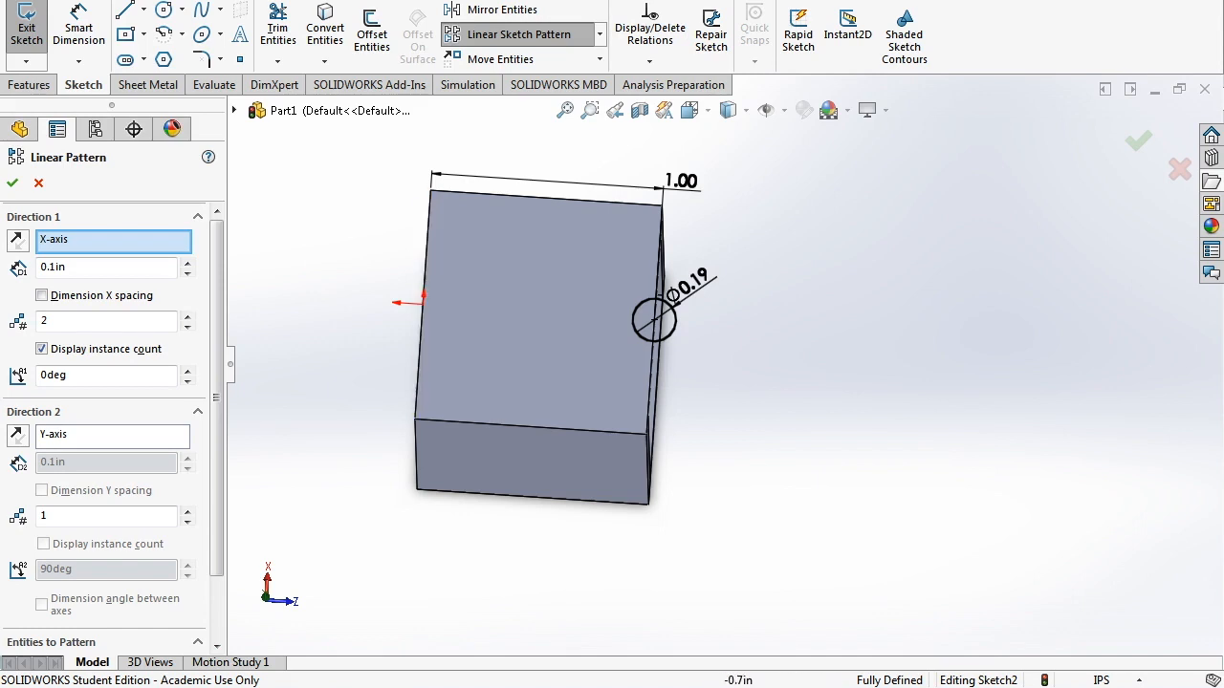
drag(217, 388, 217, 449)
click(114, 592)
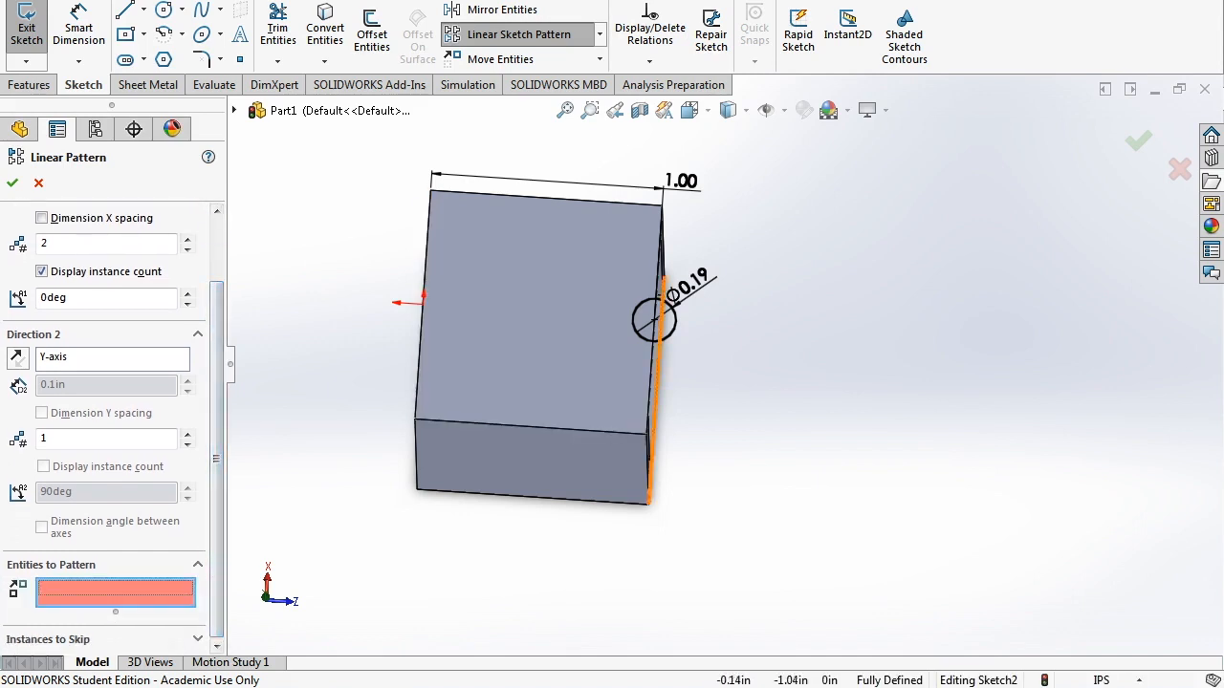
click(658, 300)
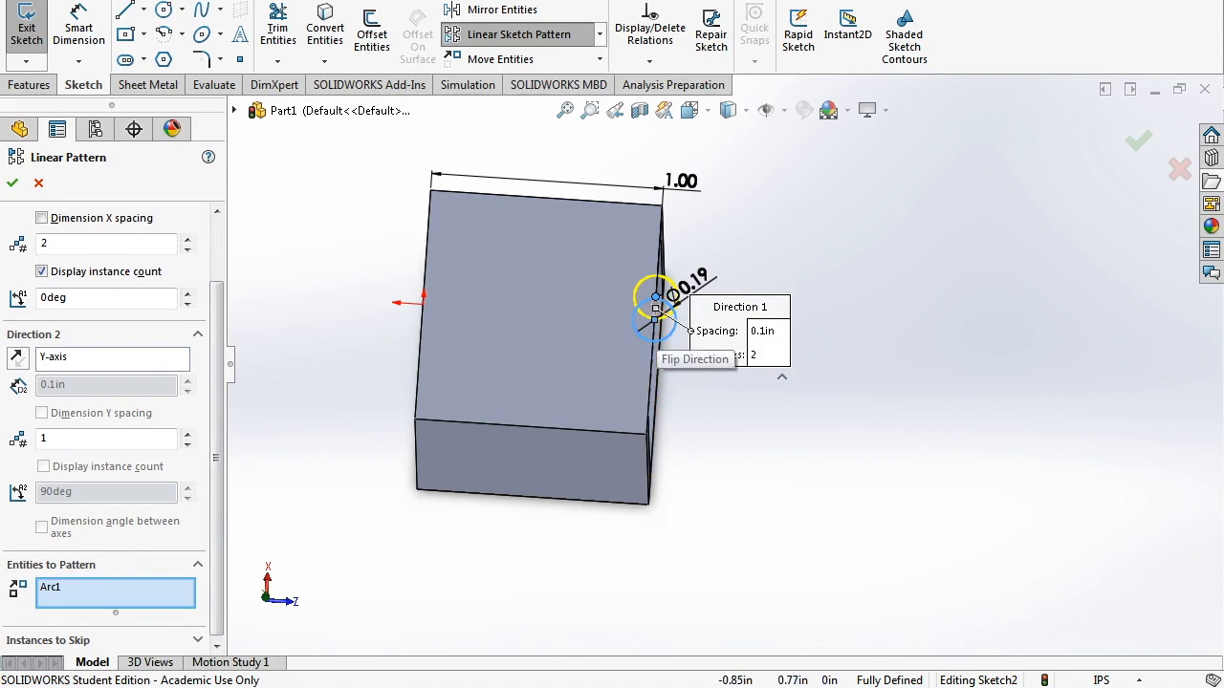
drag(217, 457, 217, 396)
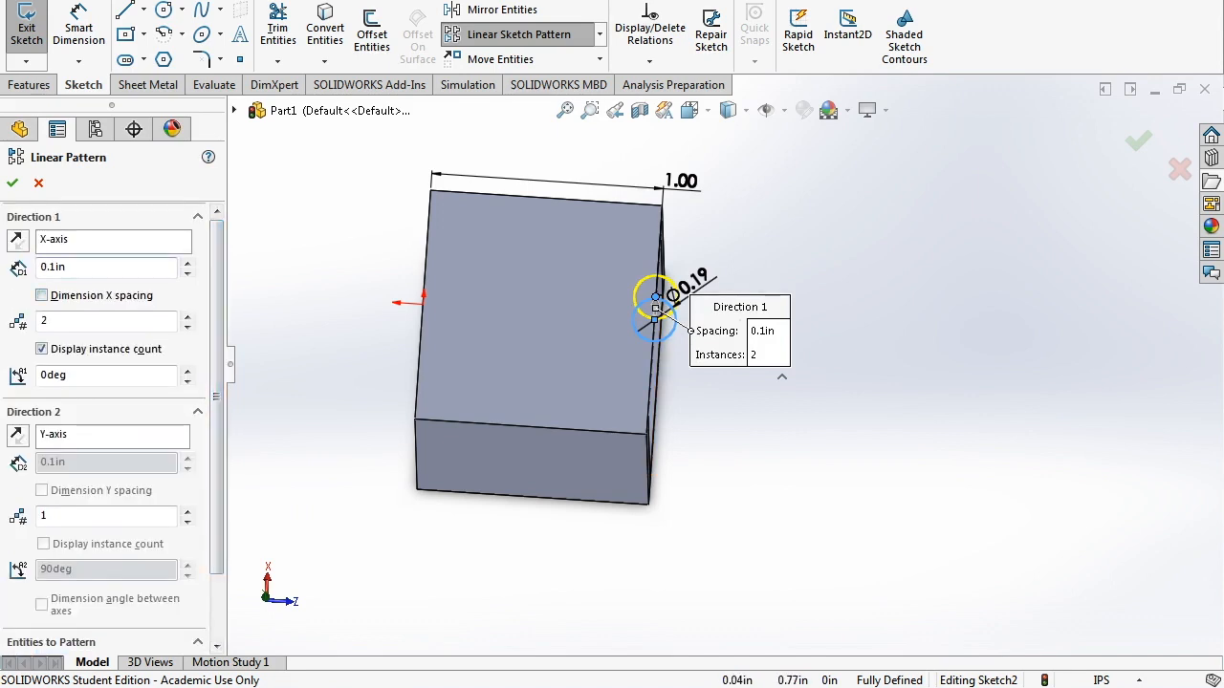
click(113, 240)
click(535, 426)
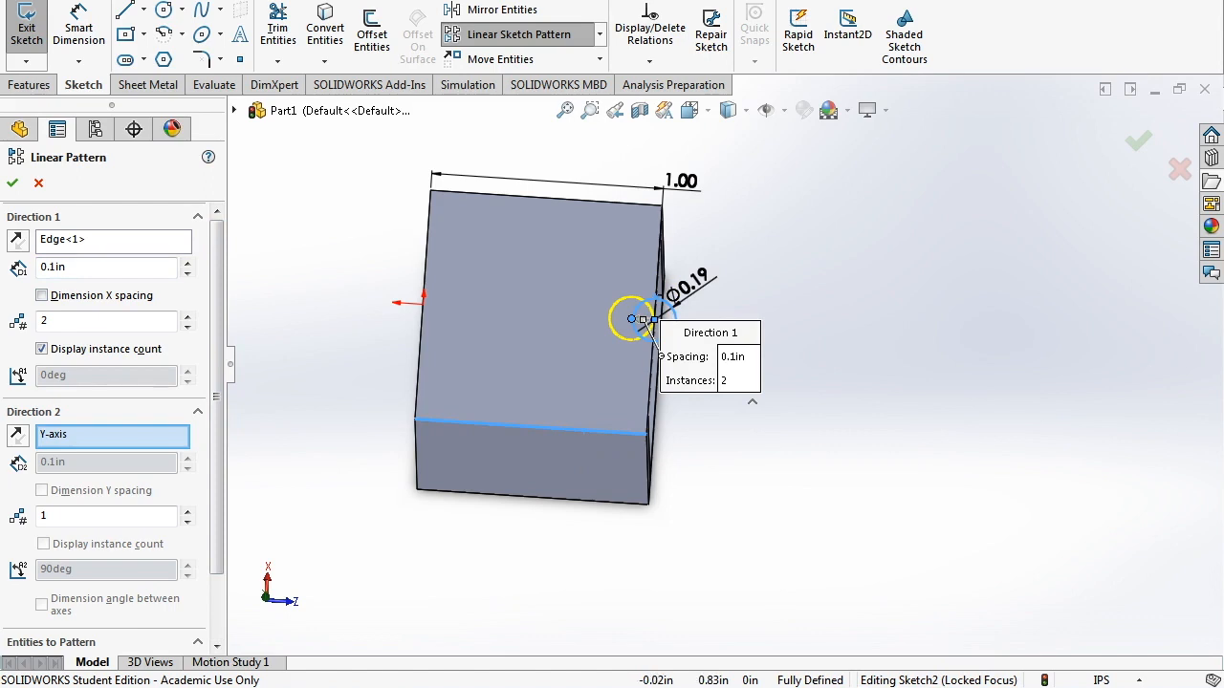
- Set 1 in spacing, flip the direction, use 100 instances and accept the pattern
double_click(54, 268)
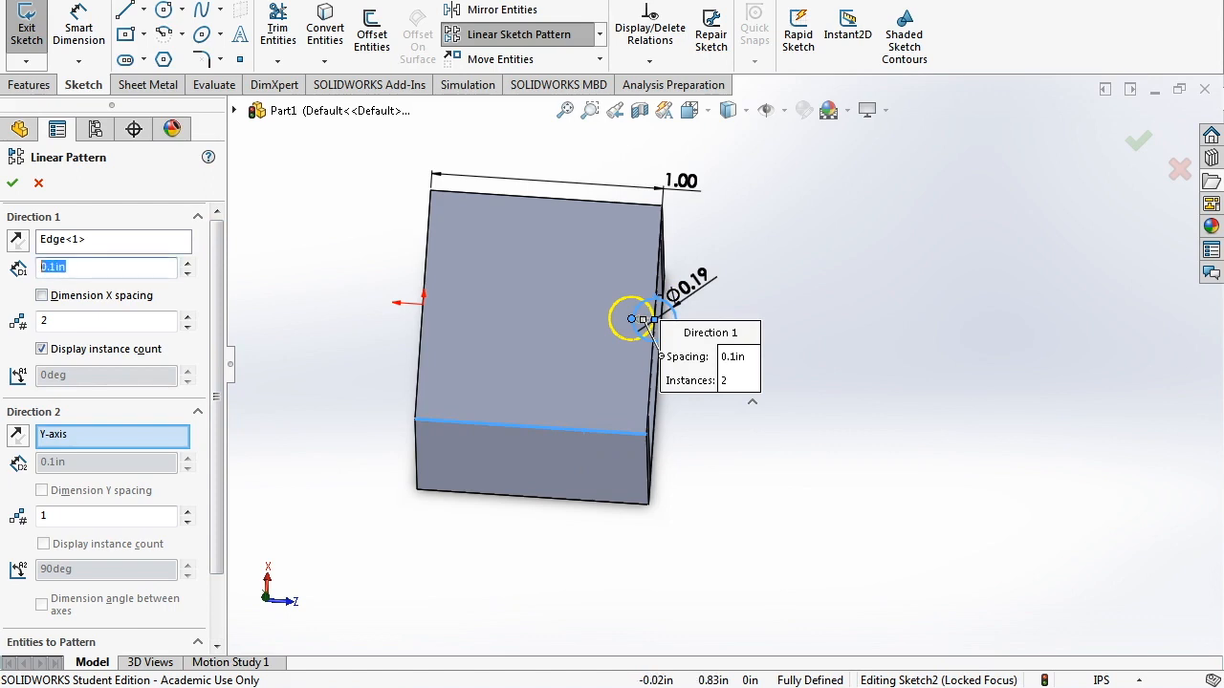
text(1)
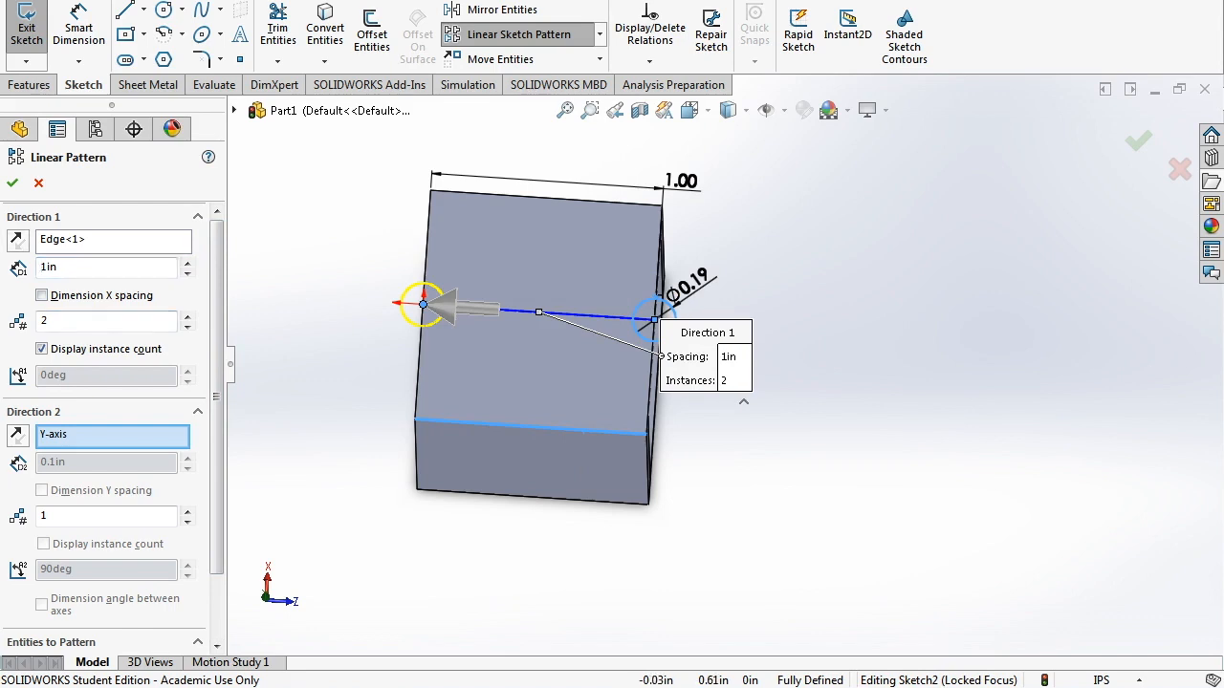
click(16, 240)
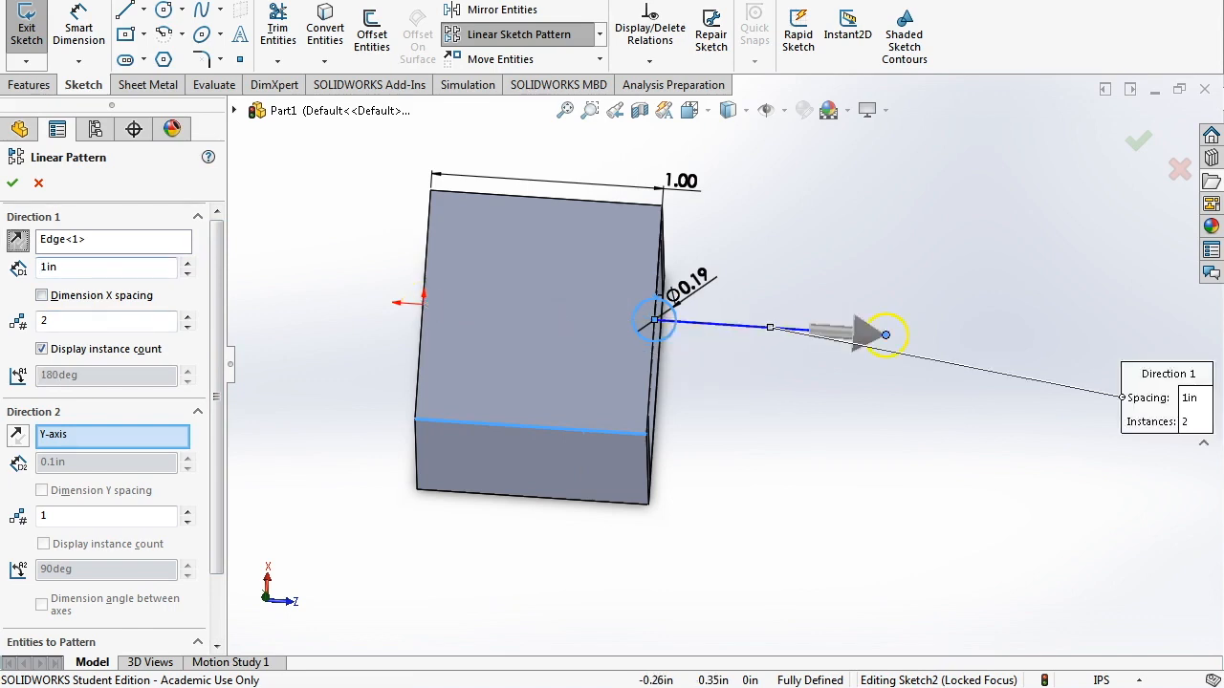
double_click(54, 321)
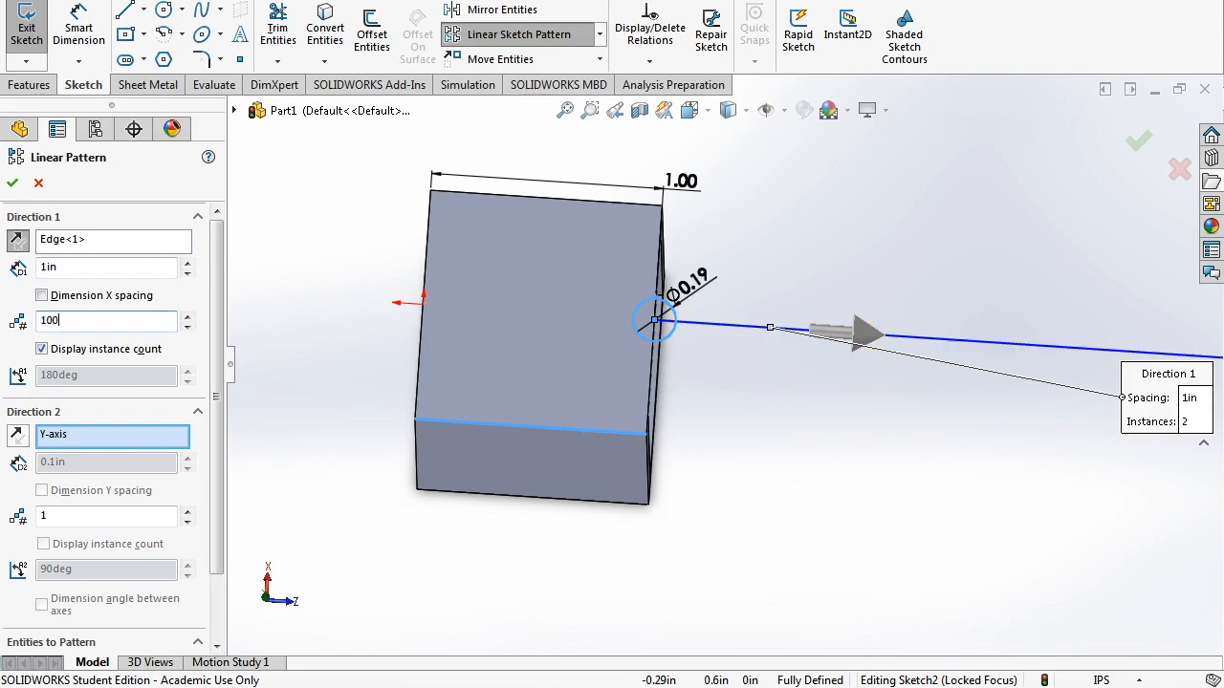
scroll(832, 379, up, 6)
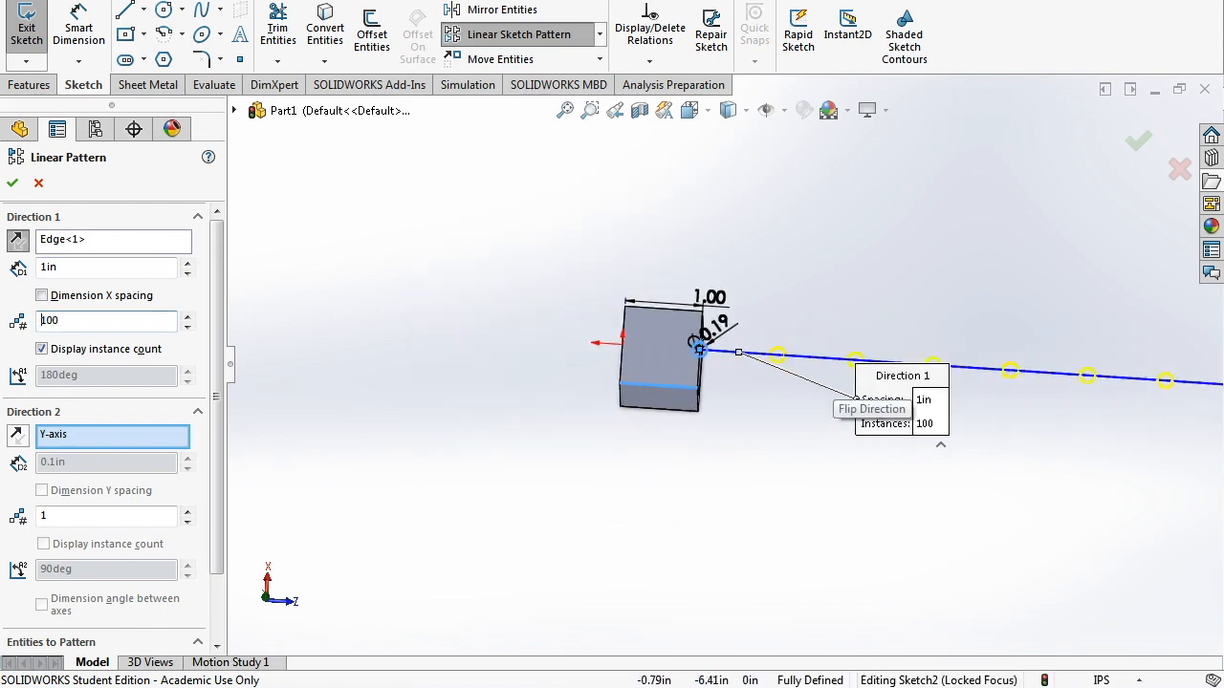
scroll(776, 374, down, 2)
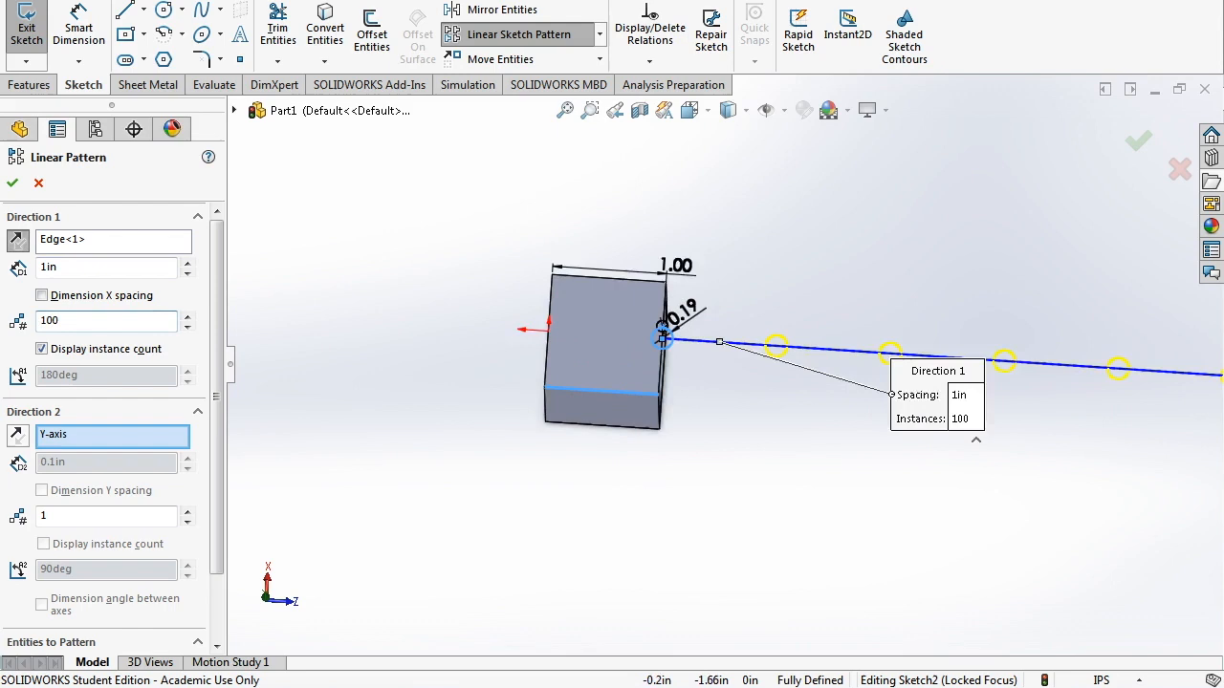
scroll(753, 342, down, 3)
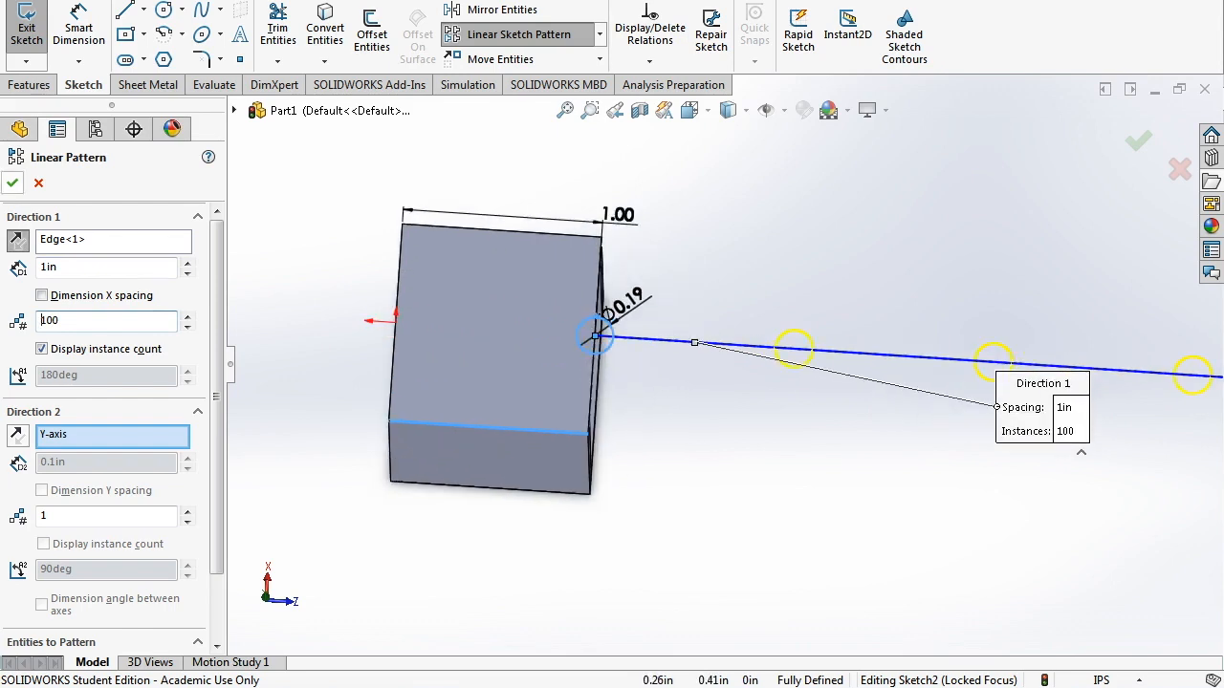
key(Return)
scroll(722, 363, up, 1)
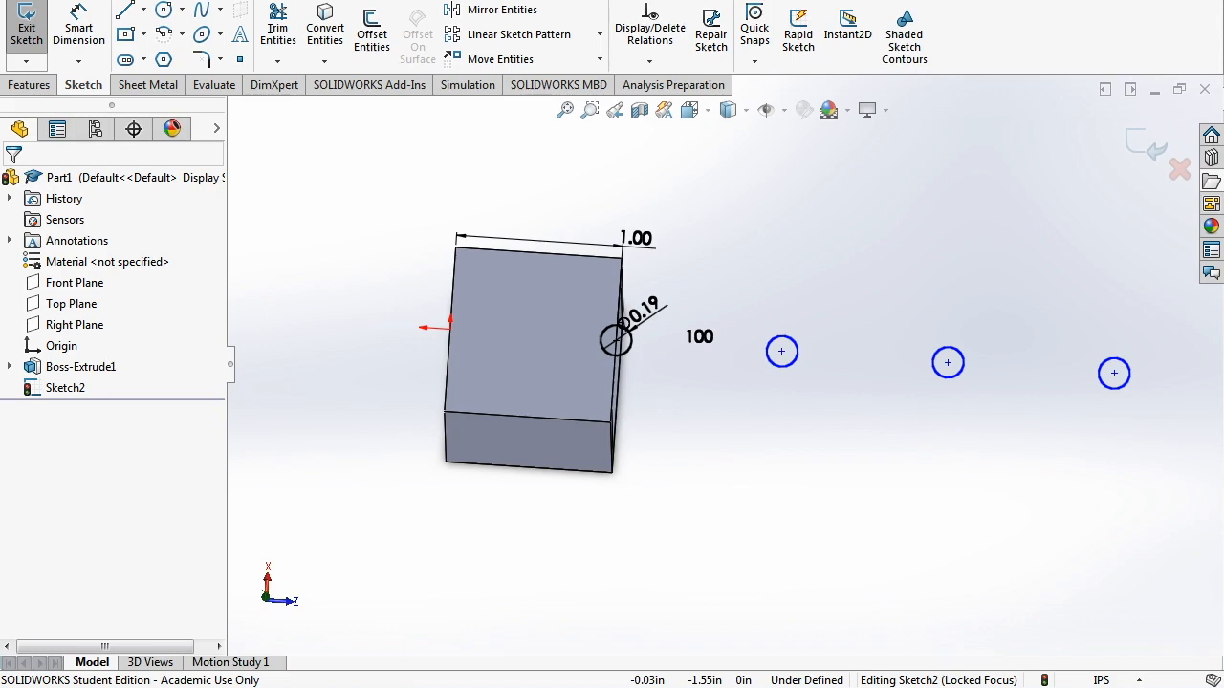
- Exit the sketch and cut the hole circles Through All with an Extruded Cut
middle_drag(659, 433, 608, 239)
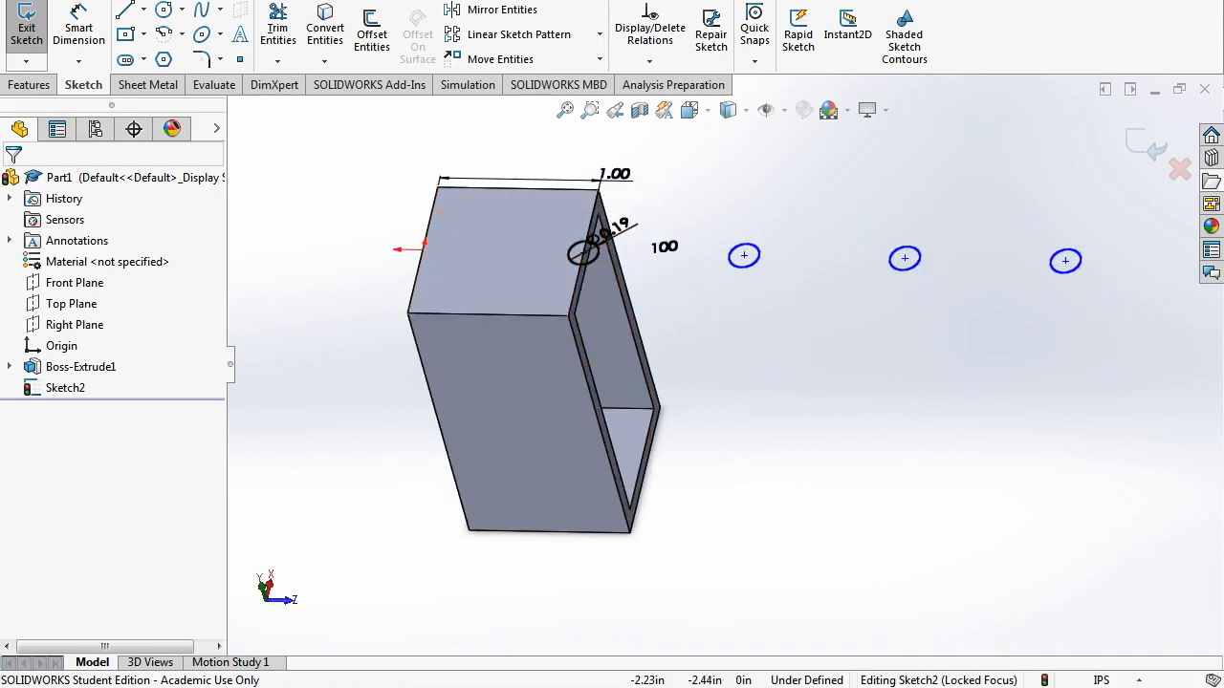
click(27, 29)
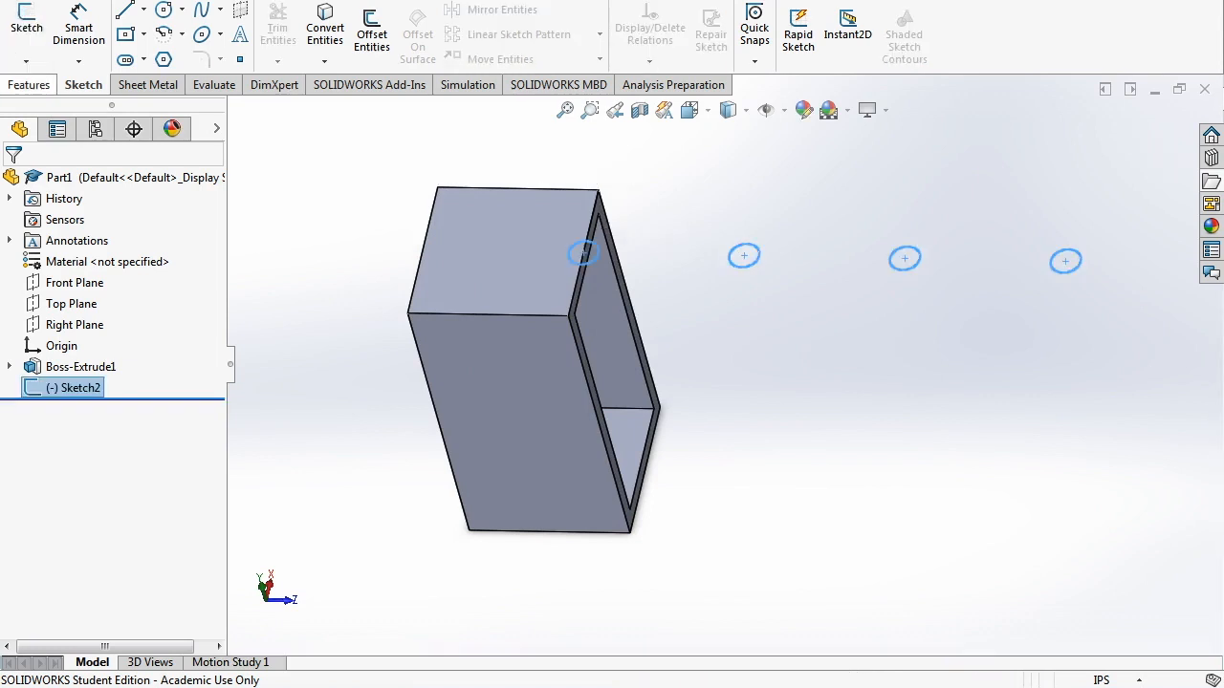
click(29, 85)
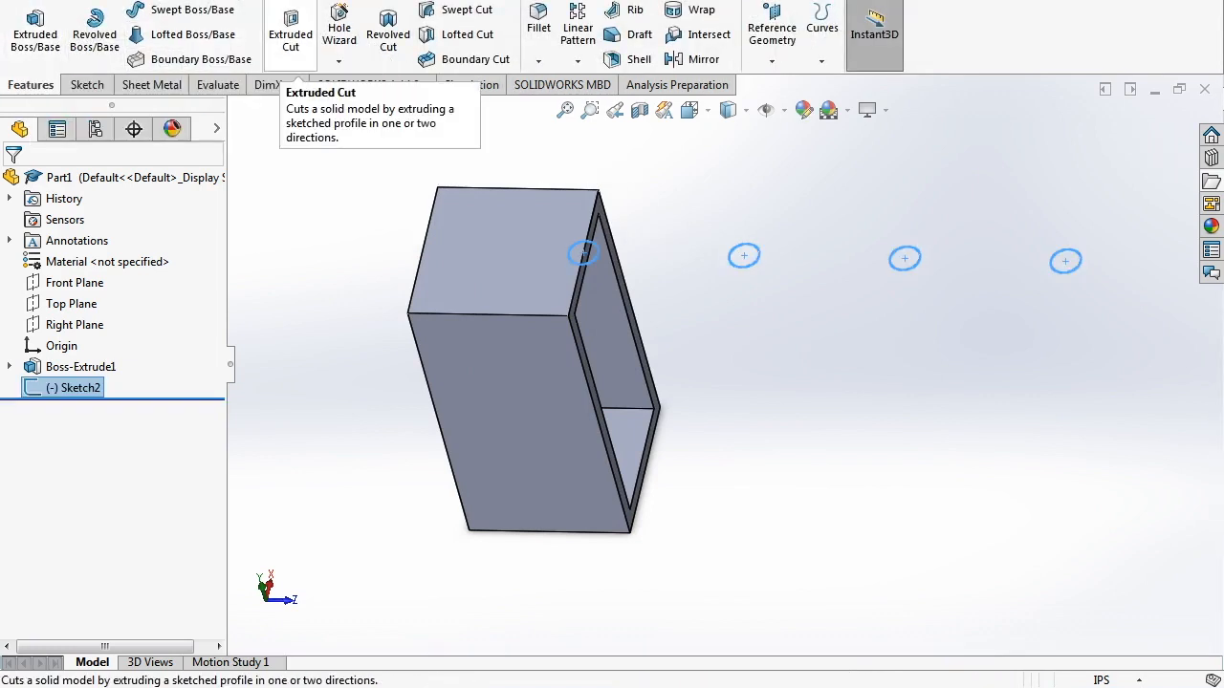
click(291, 34)
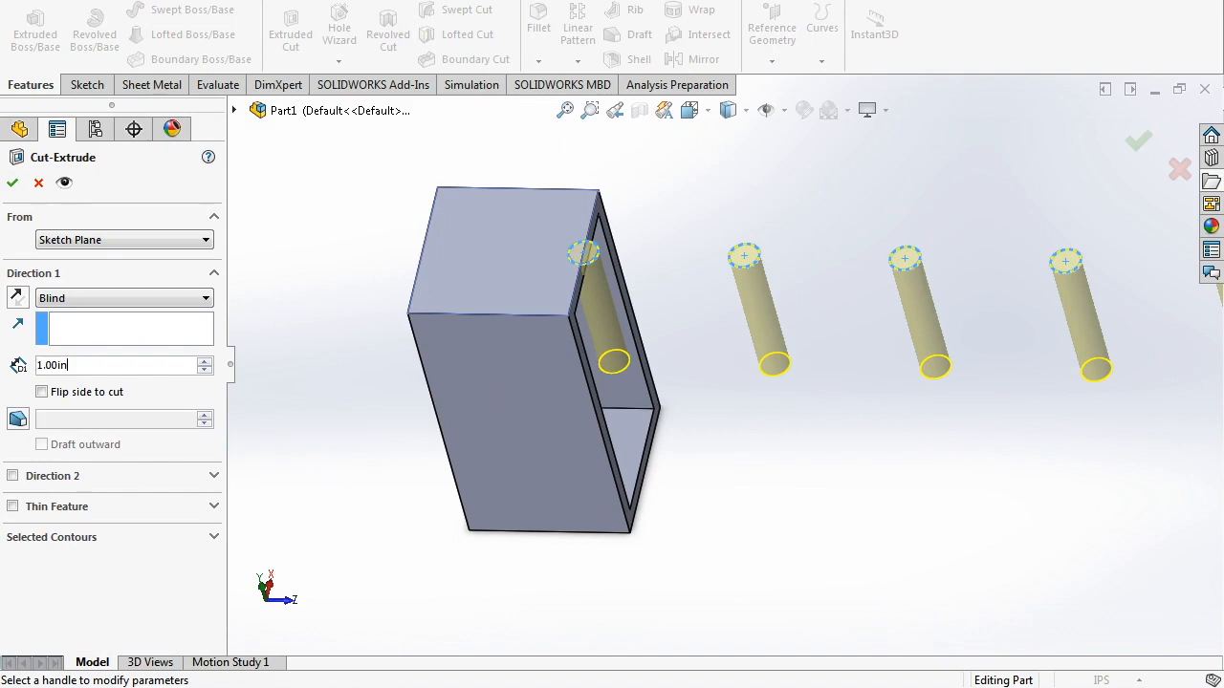
click(125, 298)
click(67, 325)
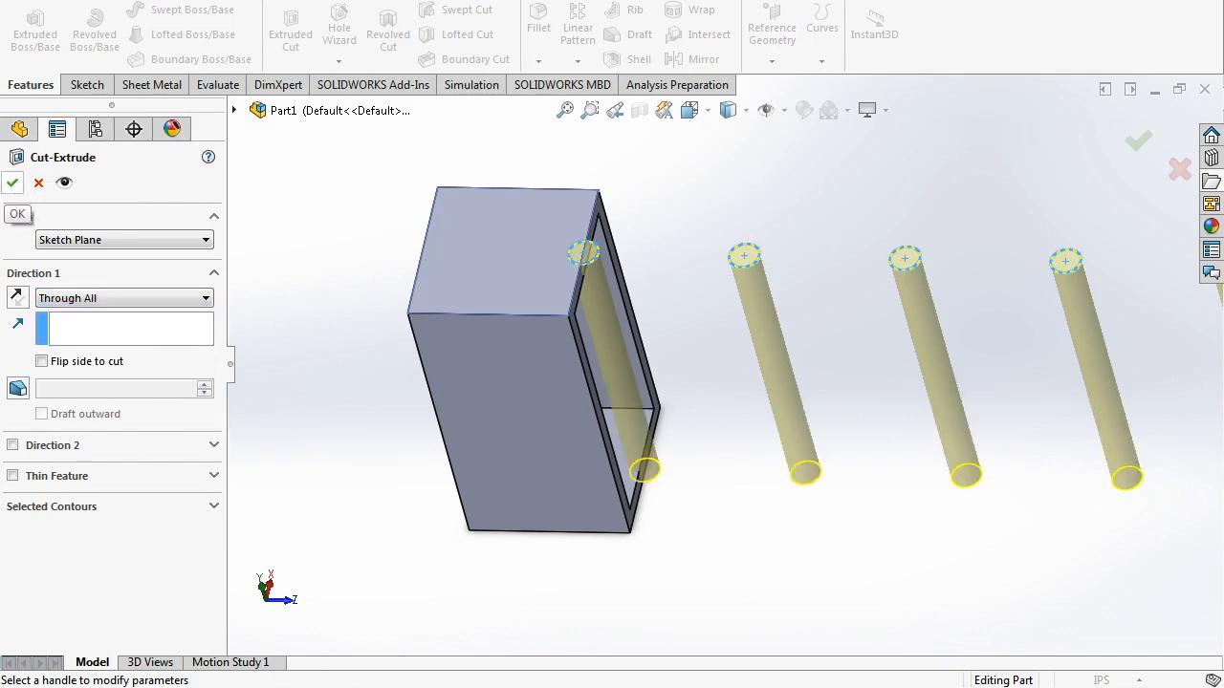
key(Return)
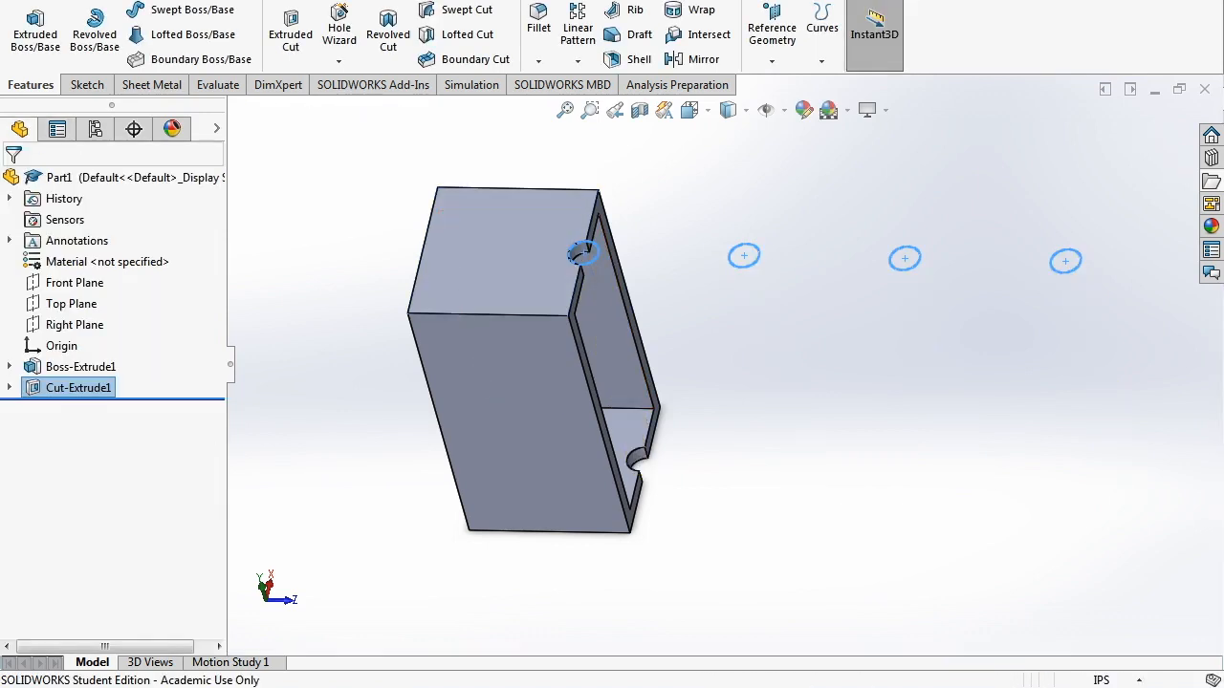
- Reopen Cut-Extrude1 for editing, confirm it, and orbit to inspect the holes
click(69, 368)
click(70, 387)
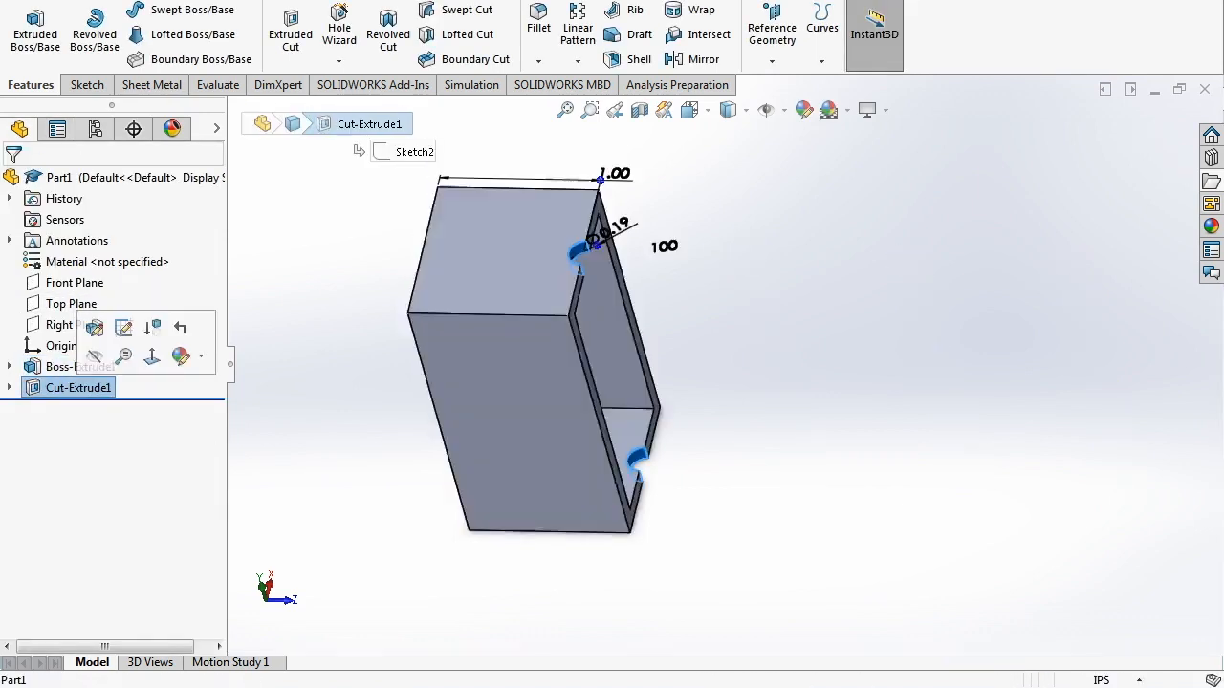
click(98, 328)
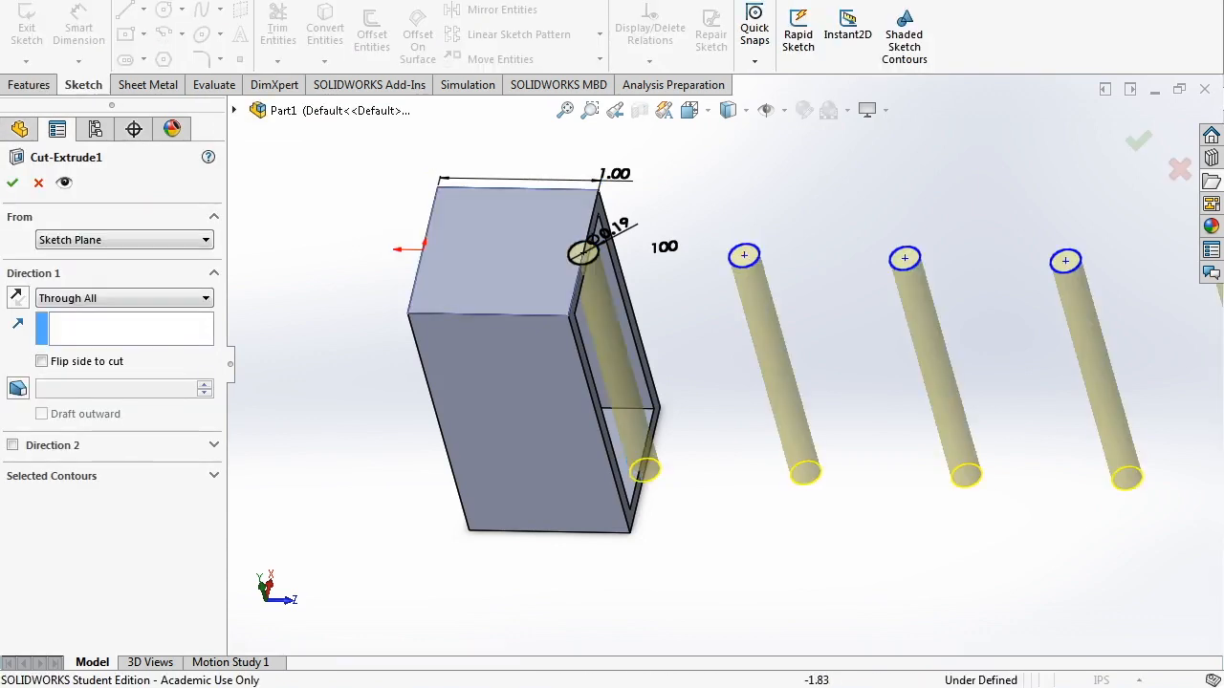
click(13, 182)
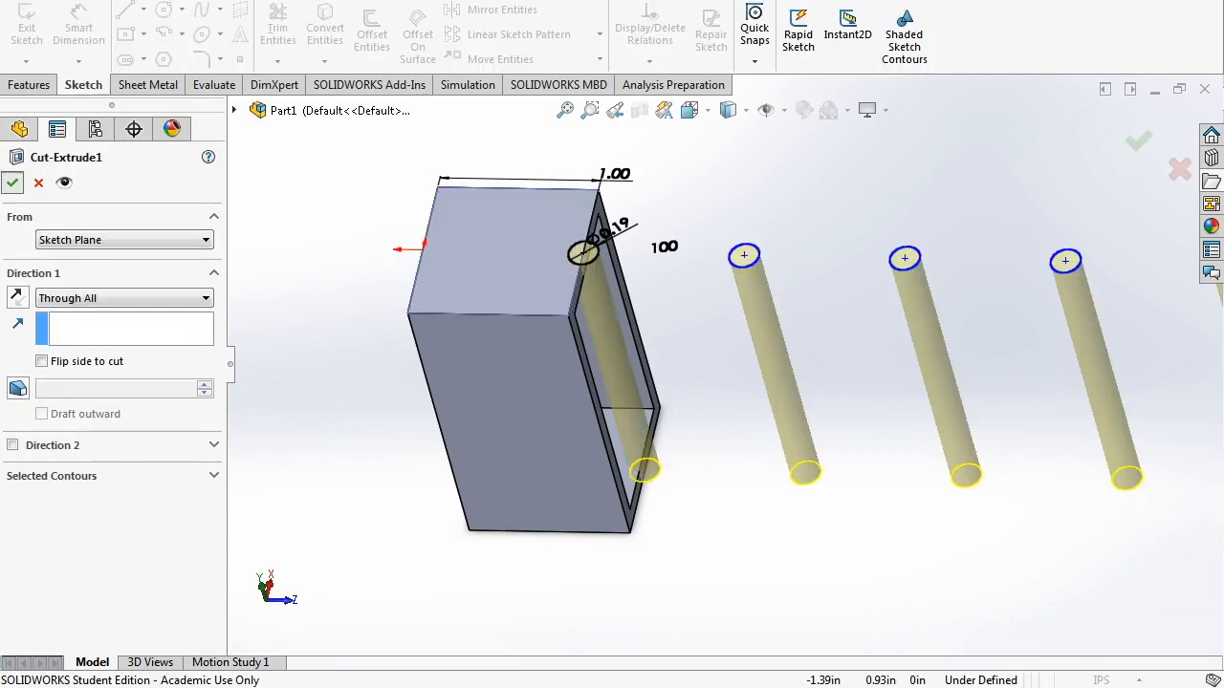
scroll(722, 364, down, 3)
middle_drag(722, 365, 744, 359)
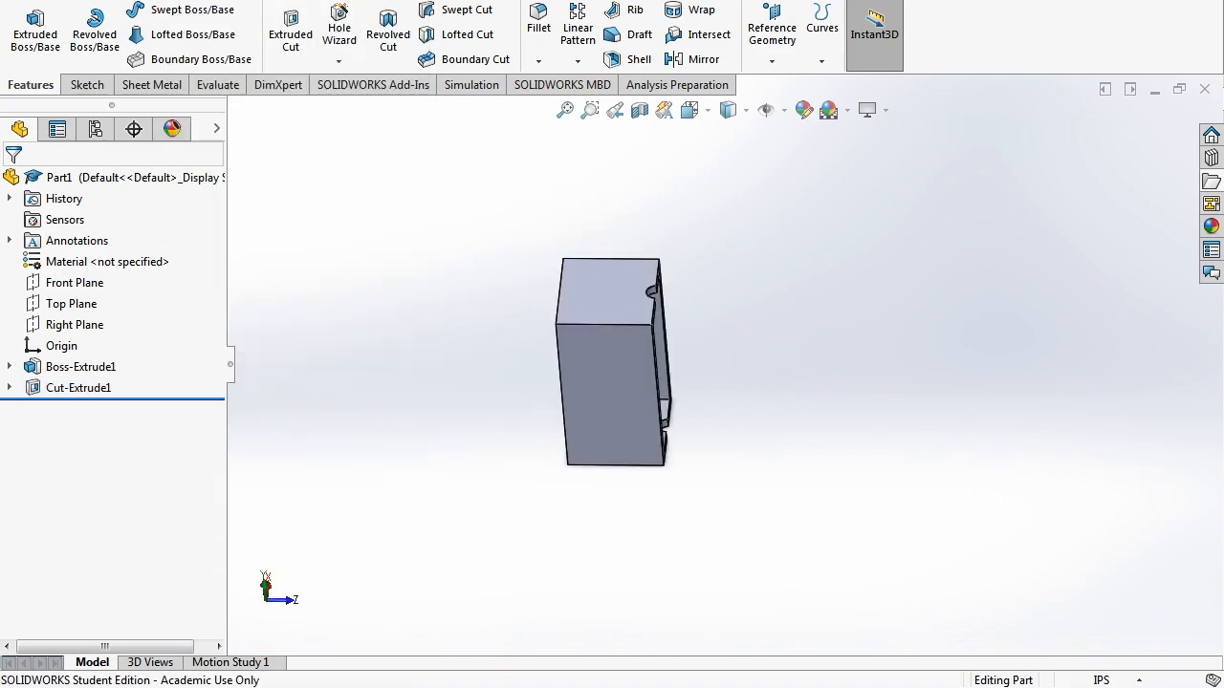
- Save the part as '1x2 Versaframe' in the Drivetrain > Stock folder
key(ctrl+s)
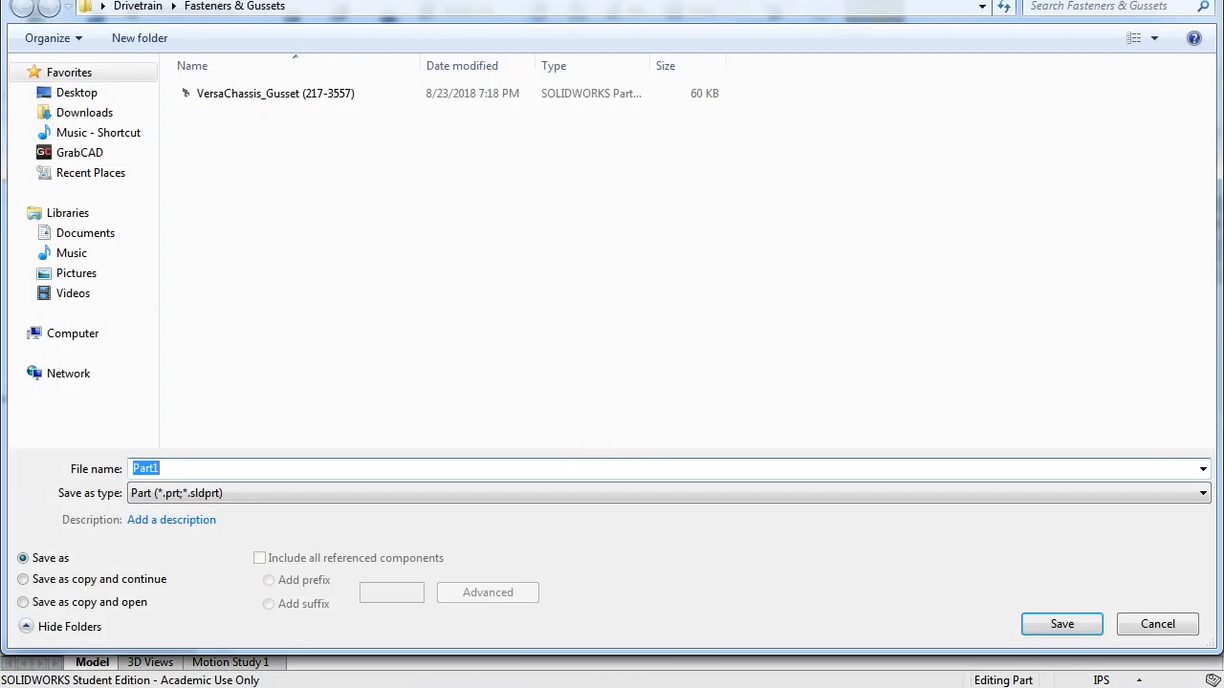
click(138, 5)
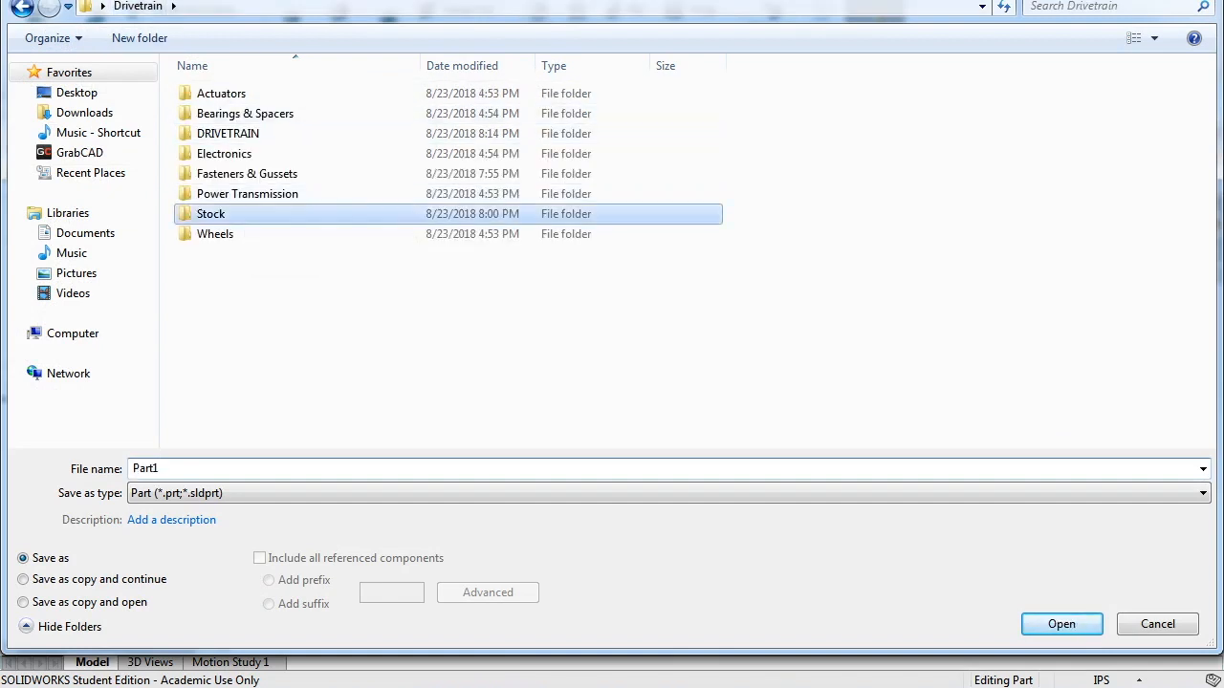
double_click(229, 215)
text(1x2)
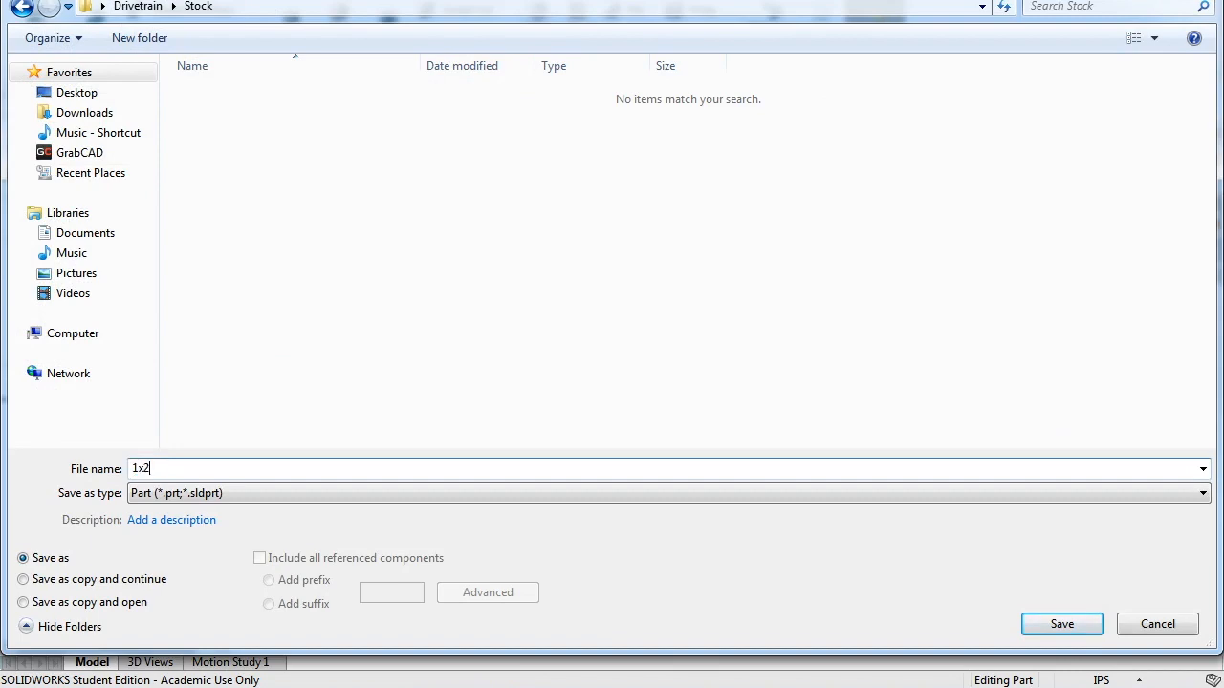
text( Versaframe)
key(Return)
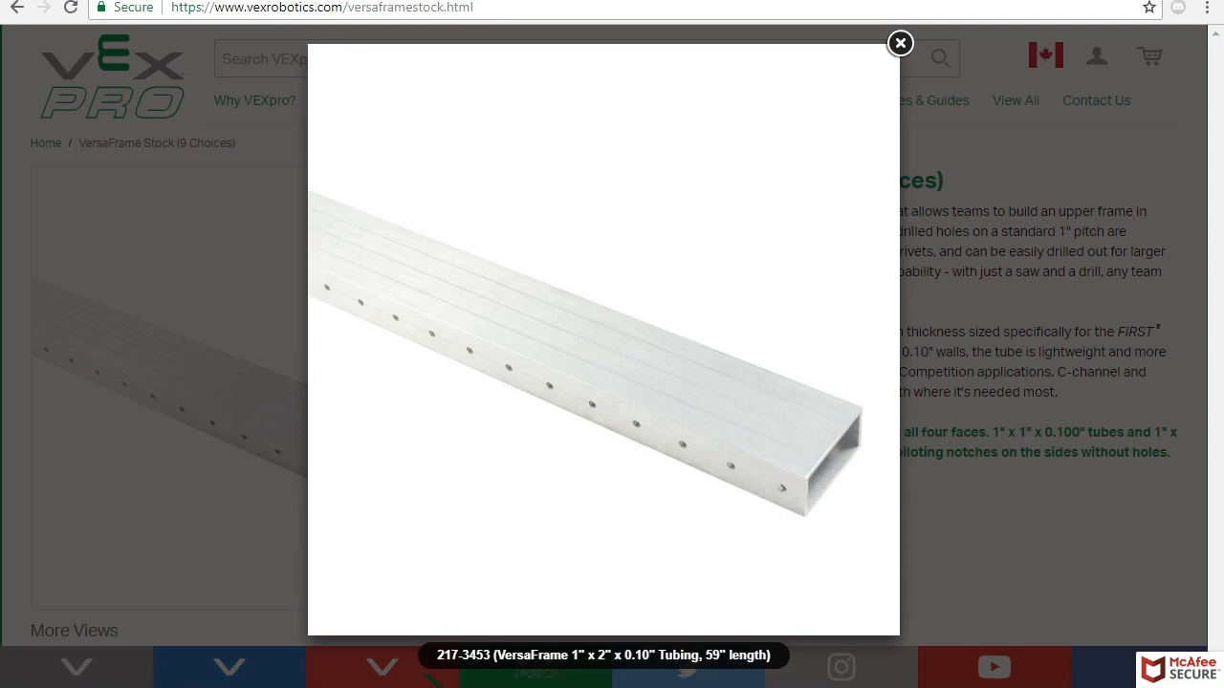
- Close the tubing image and highlight 6061-T6 Aluminum under Material Type, then return to SOLIDWORKS
click(900, 43)
scroll(612, 382, down, 15)
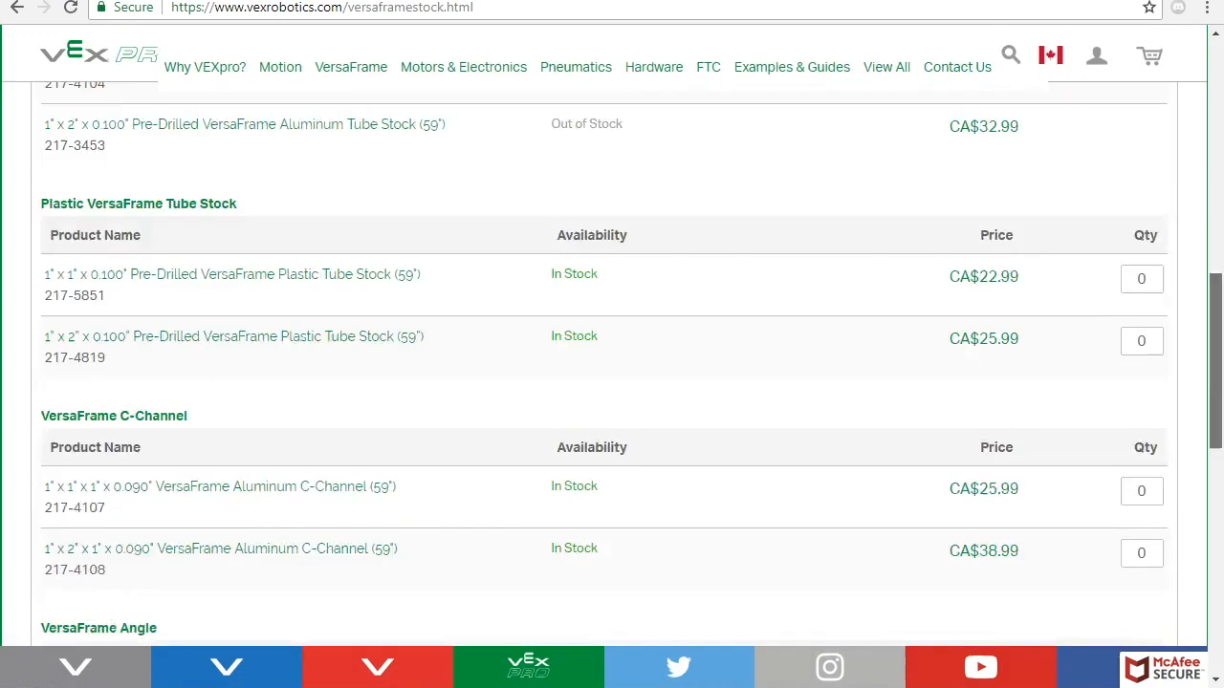
drag(319, 271, 201, 271)
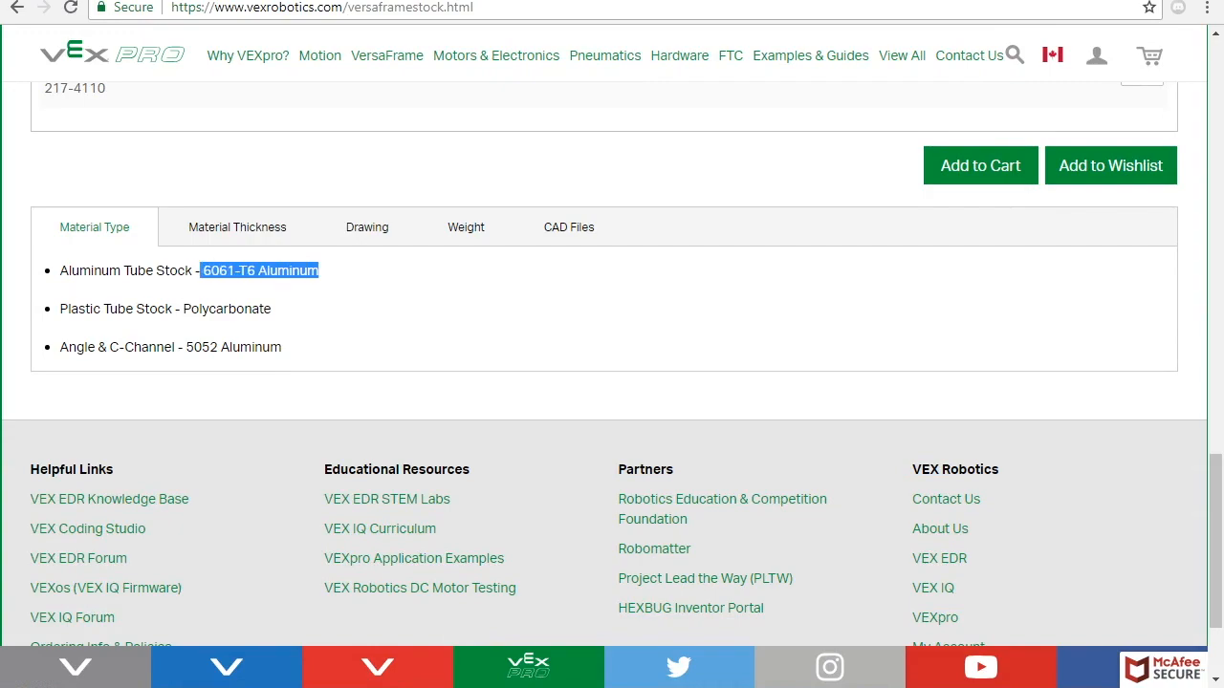
key(alt+Tab)
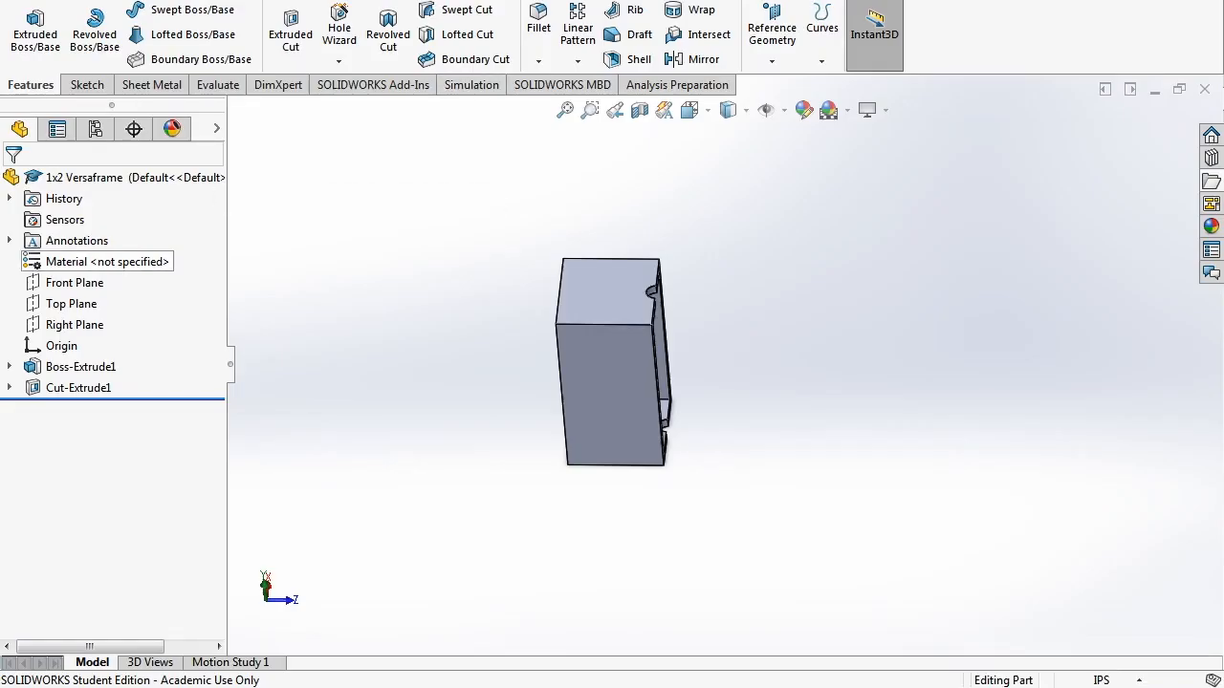
- Apply 6061-T6 (SS) aluminium to the part in the Material dialog and inspect it
right_click(106, 262)
click(225, 278)
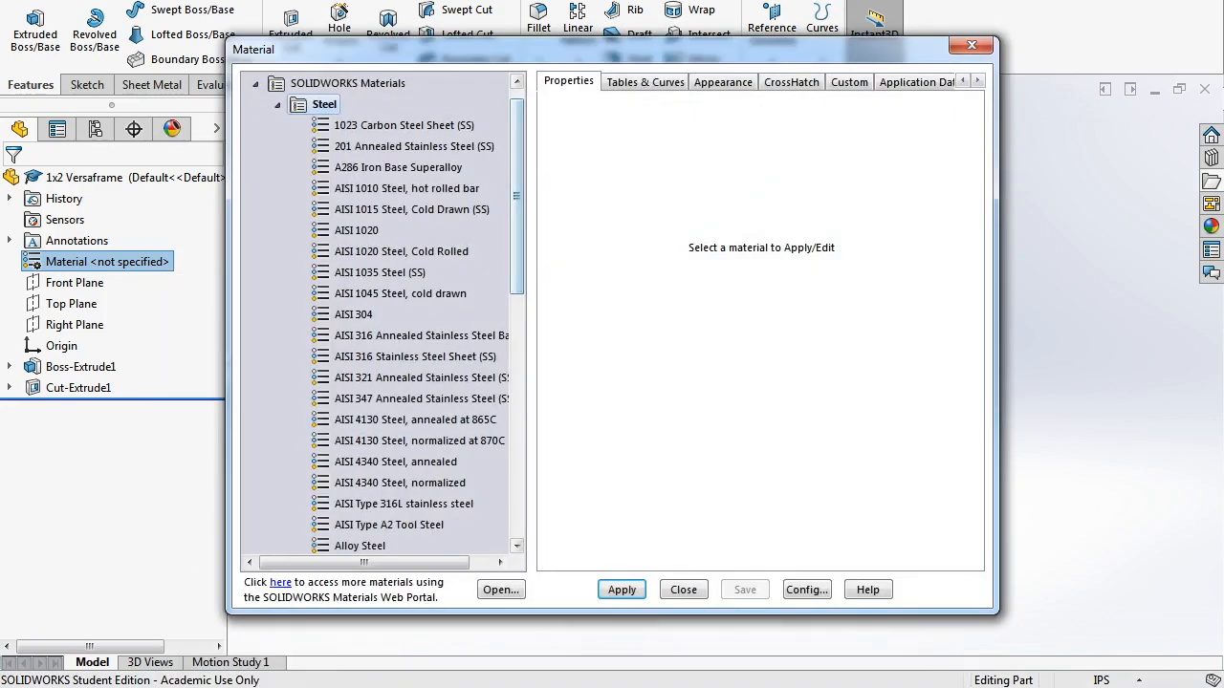
click(277, 106)
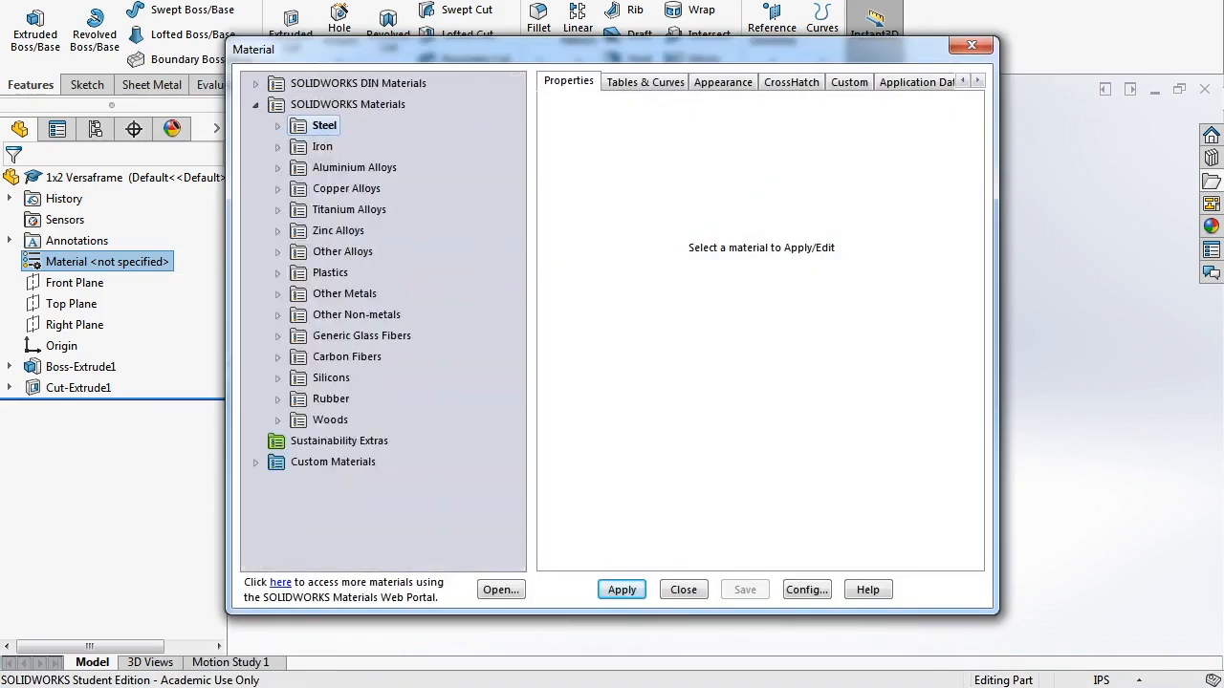
click(277, 168)
drag(516, 153, 516, 379)
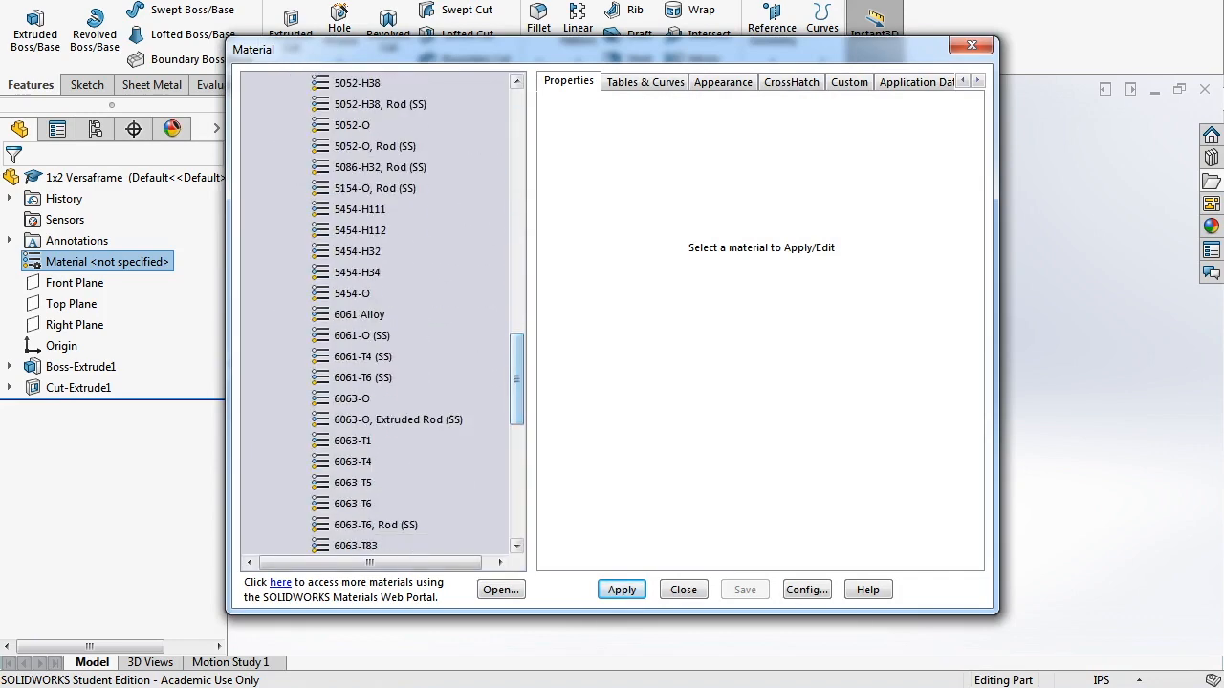
click(363, 377)
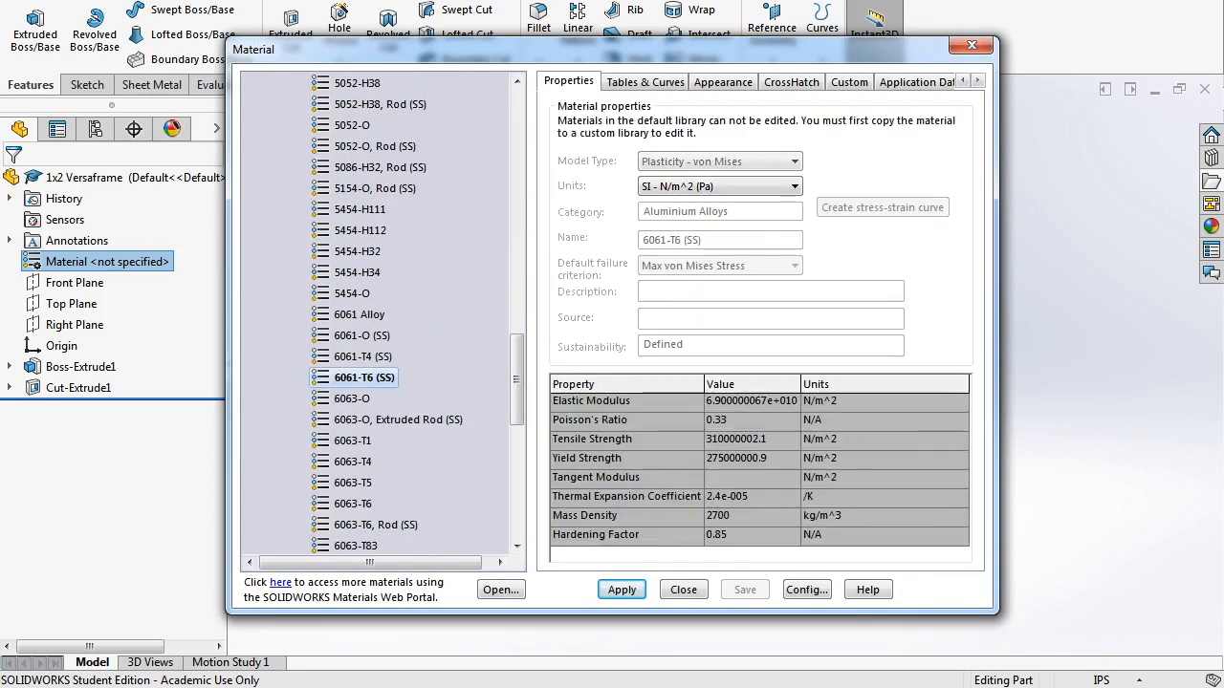
click(621, 590)
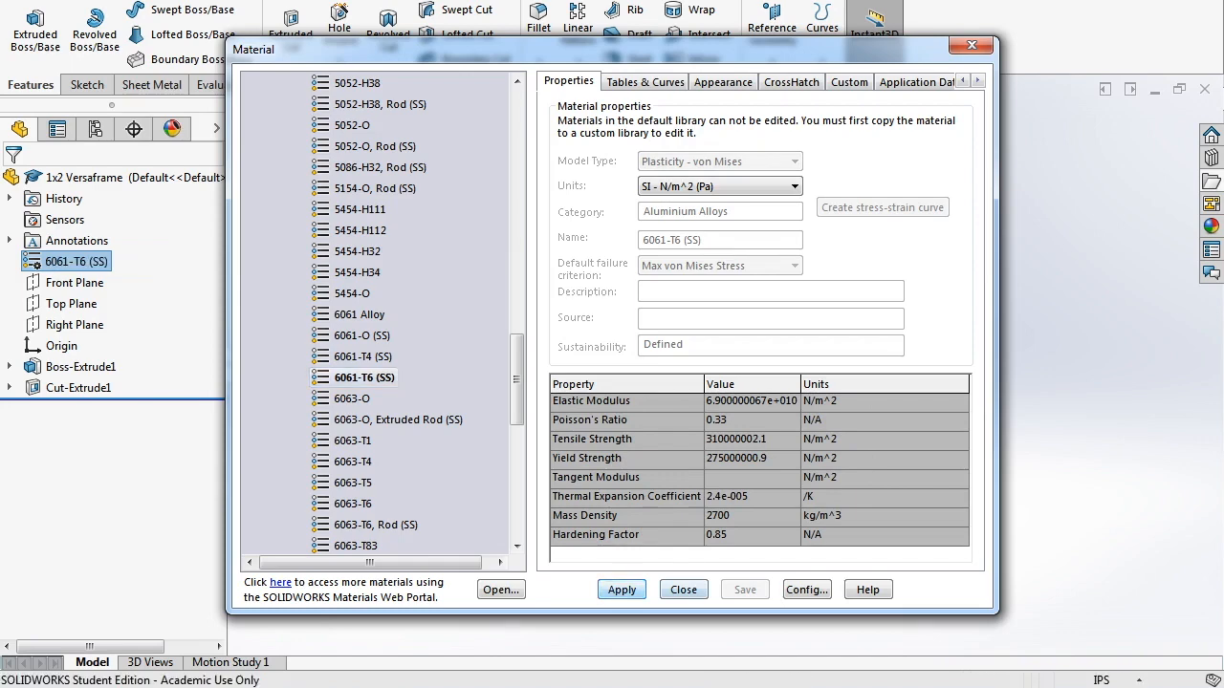
click(683, 590)
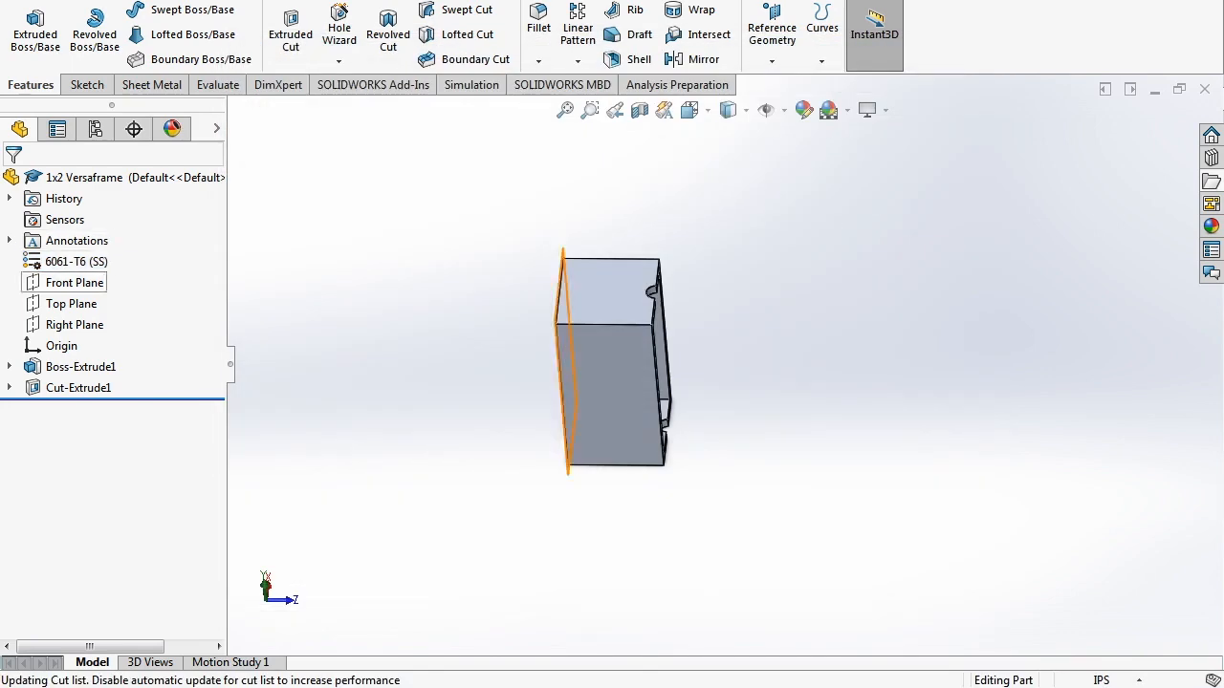
middle_drag(631, 368, 581, 384)
middle_drag(694, 358, 702, 363)
scroll(702, 363, down, 1)
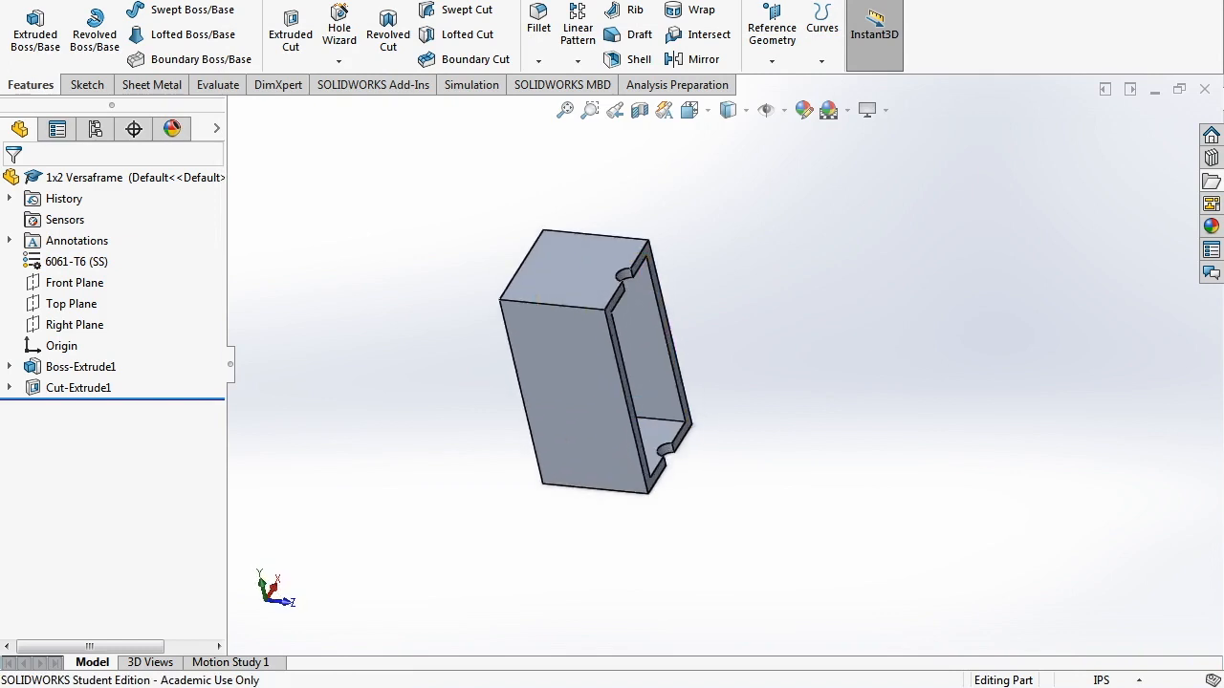
- View the ConfigurationManager's Default configuration and switch to the Sketch tools
click(94, 129)
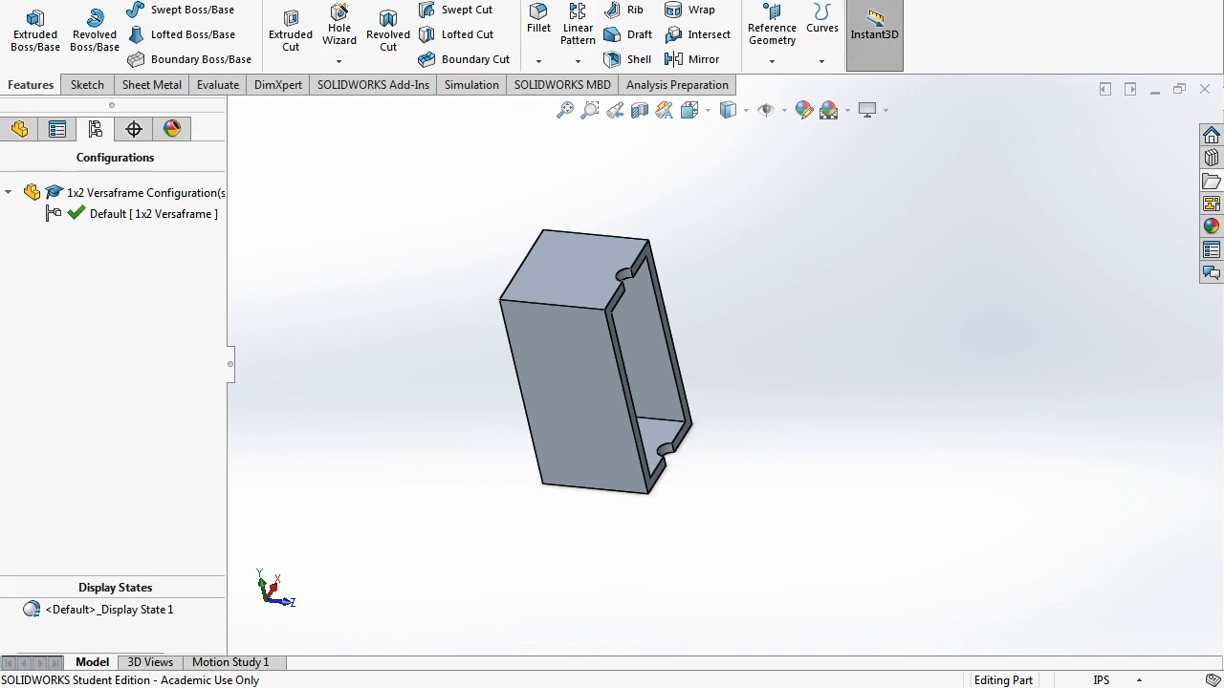
click(87, 86)
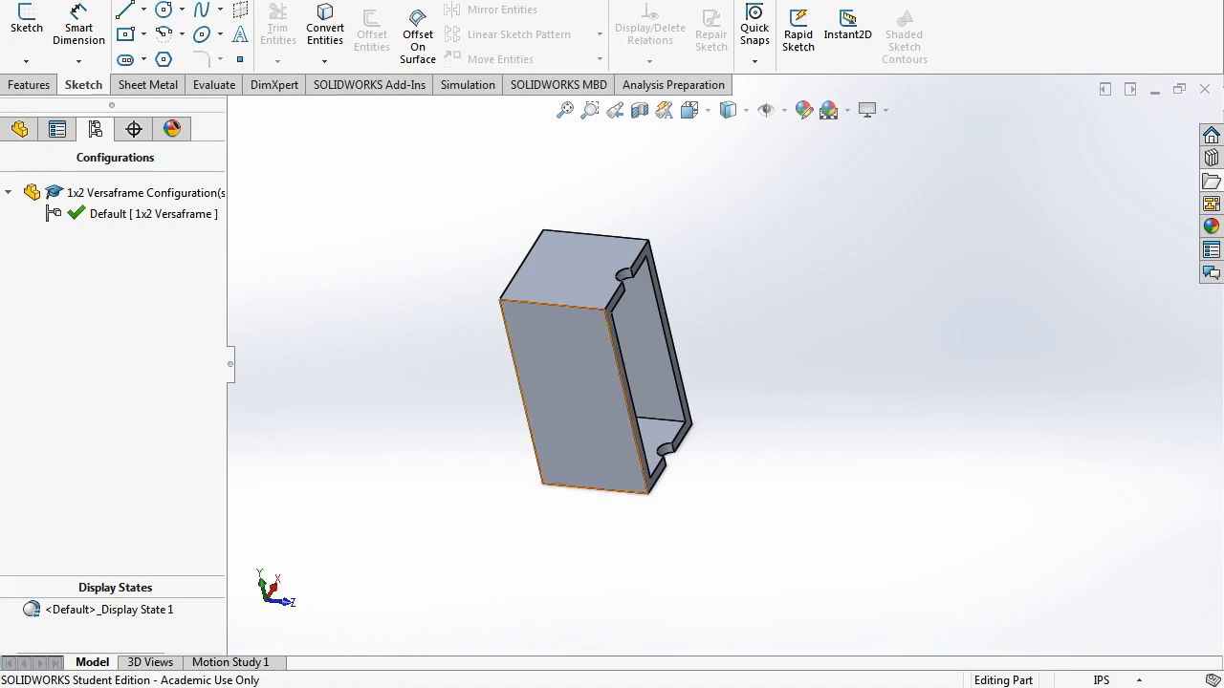
middle_drag(660, 387, 638, 390)
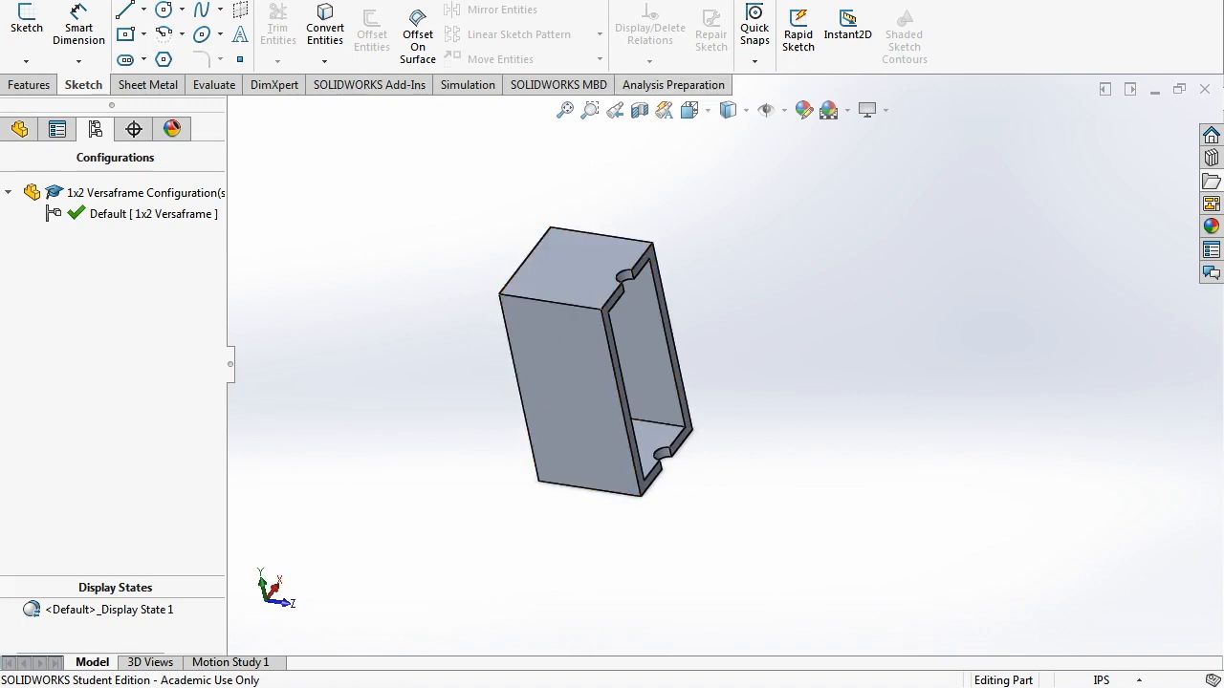
- Add a configuration named DRIVETRAIN-LENGTH, then return to the FeatureManager tree
right_click(107, 283)
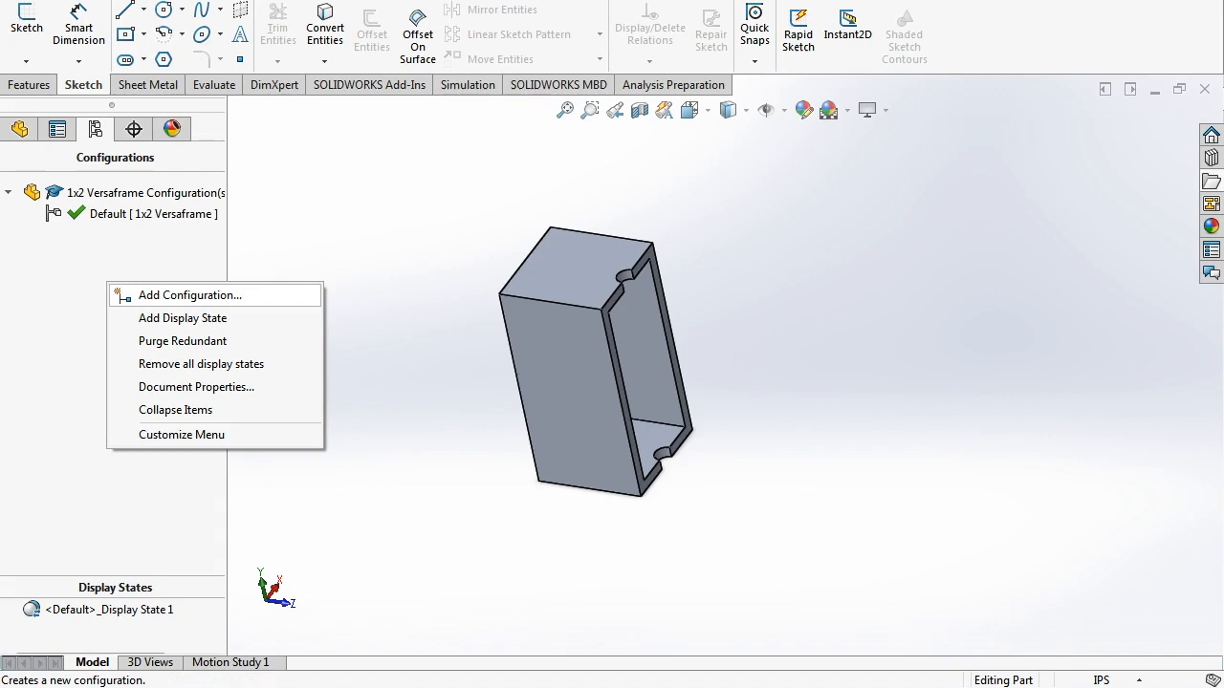
click(190, 296)
text(DRIVE-)
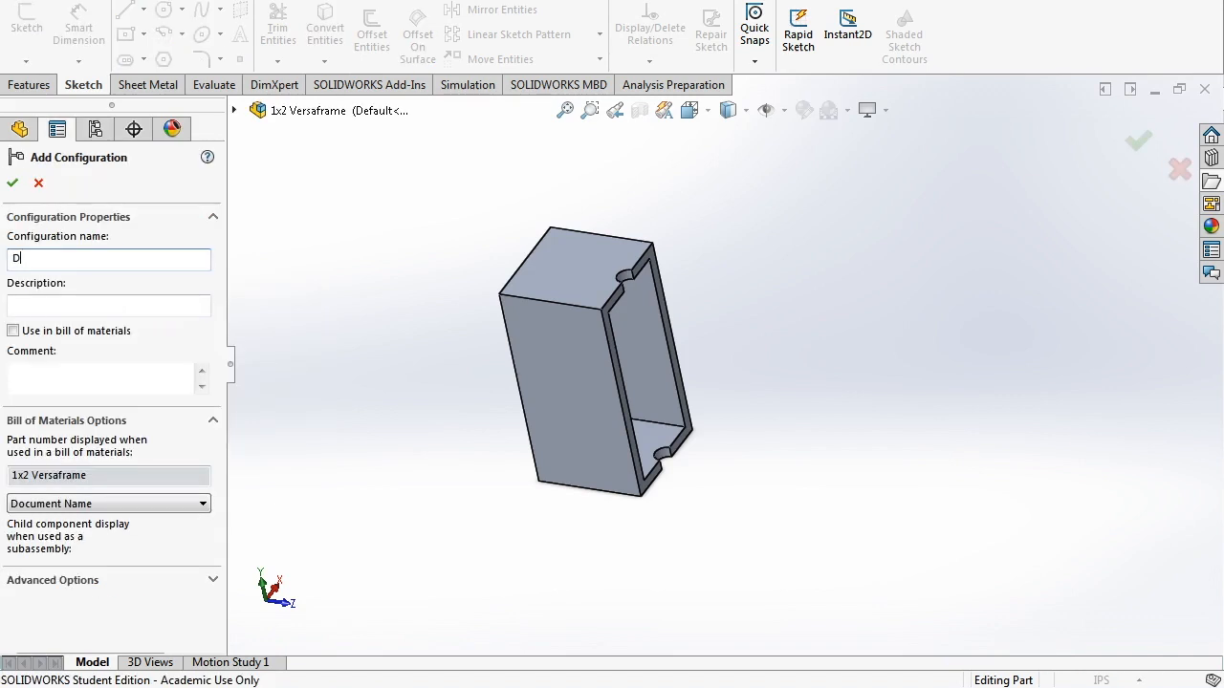
key(BackSpace)
text(TRAIN-LENGTH)
key(Return)
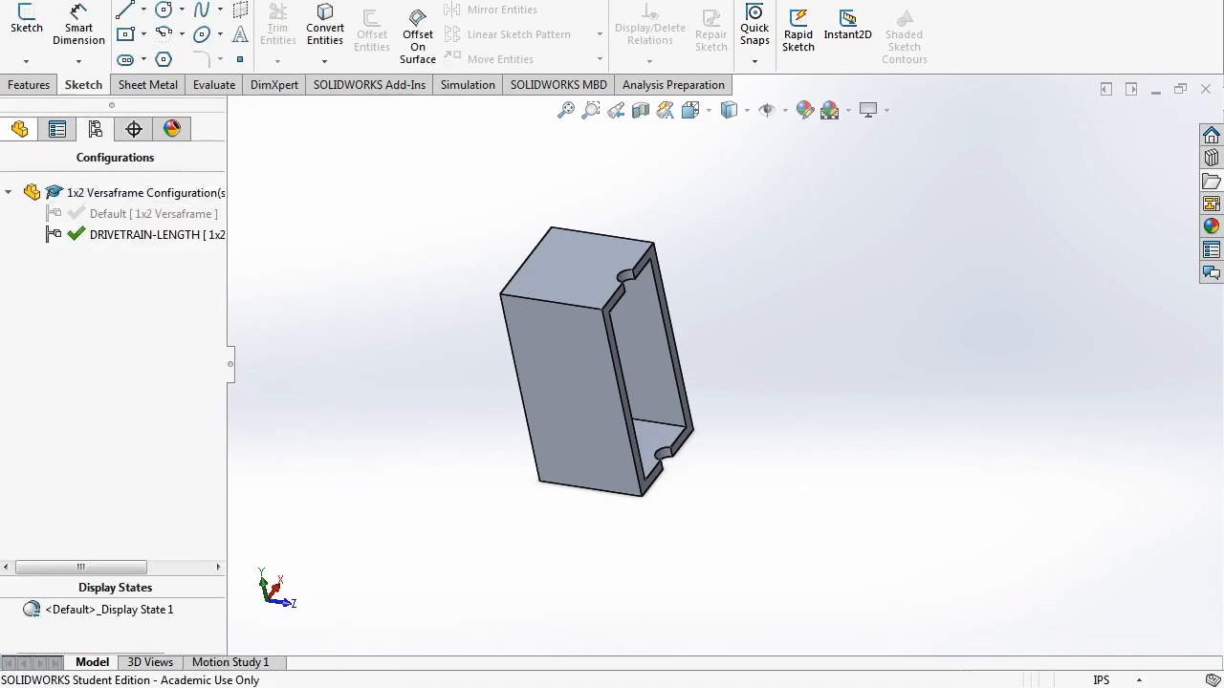
click(19, 129)
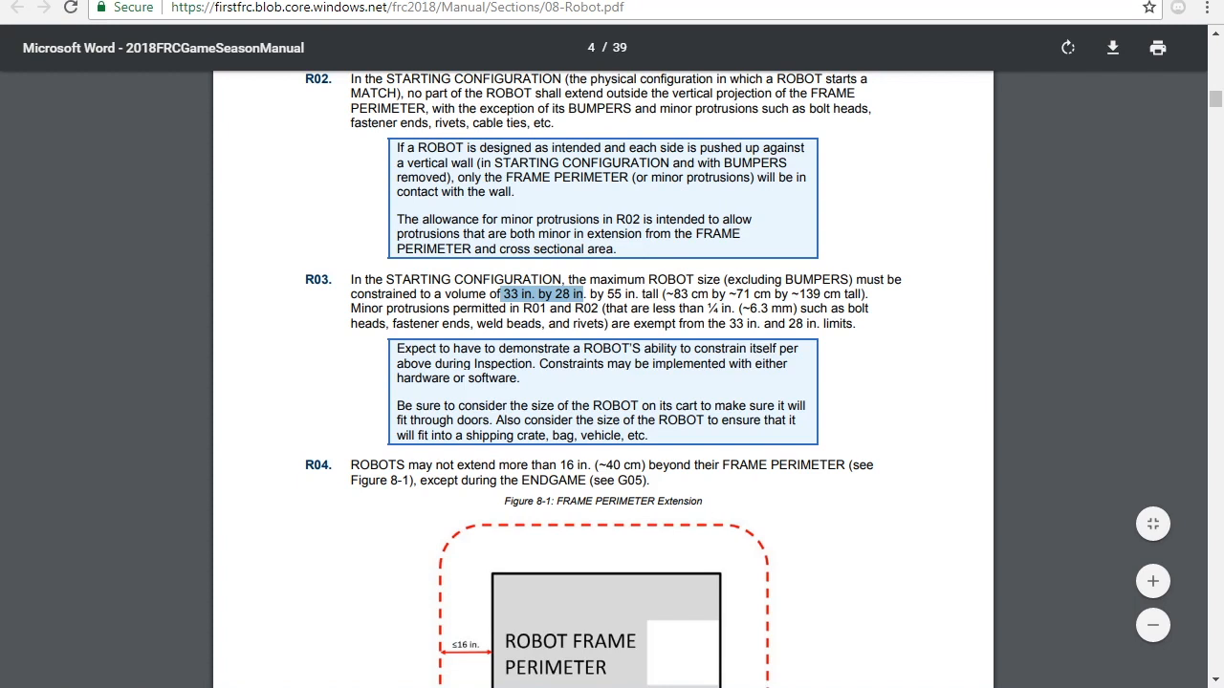
- Switch to the Chrome tab showing the VEXpro VersaChassis product page
click(447, 1)
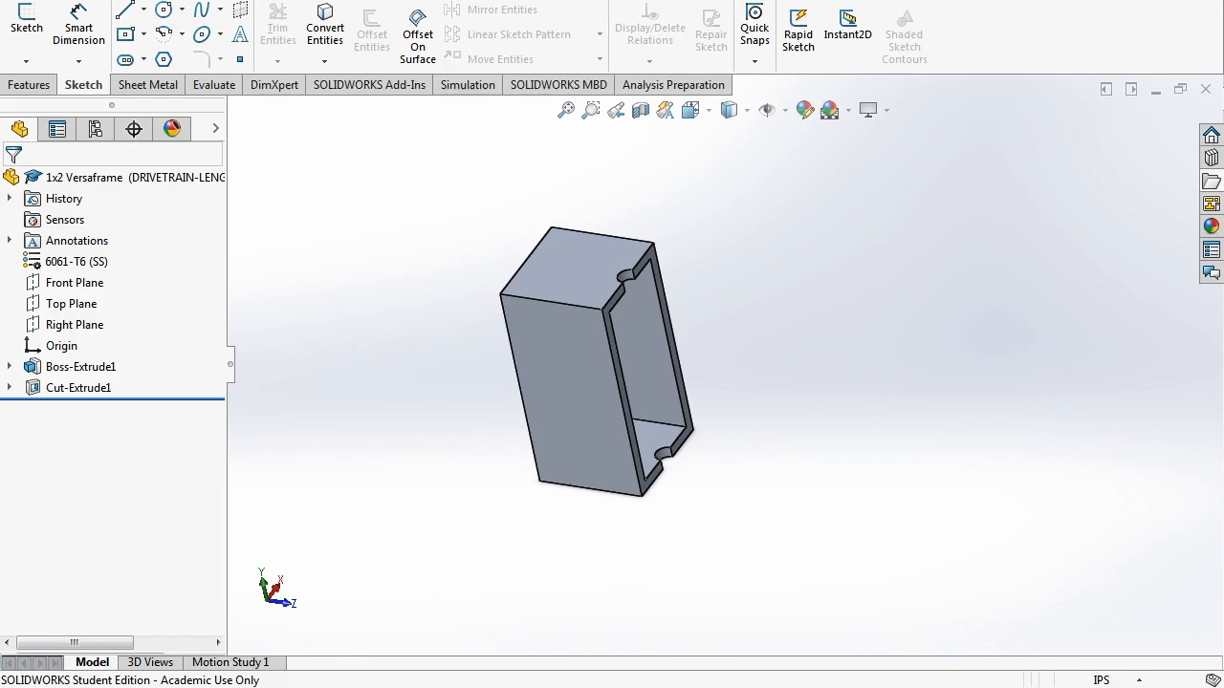
click(95, 129)
click(19, 129)
drag(852, 520, 697, 245)
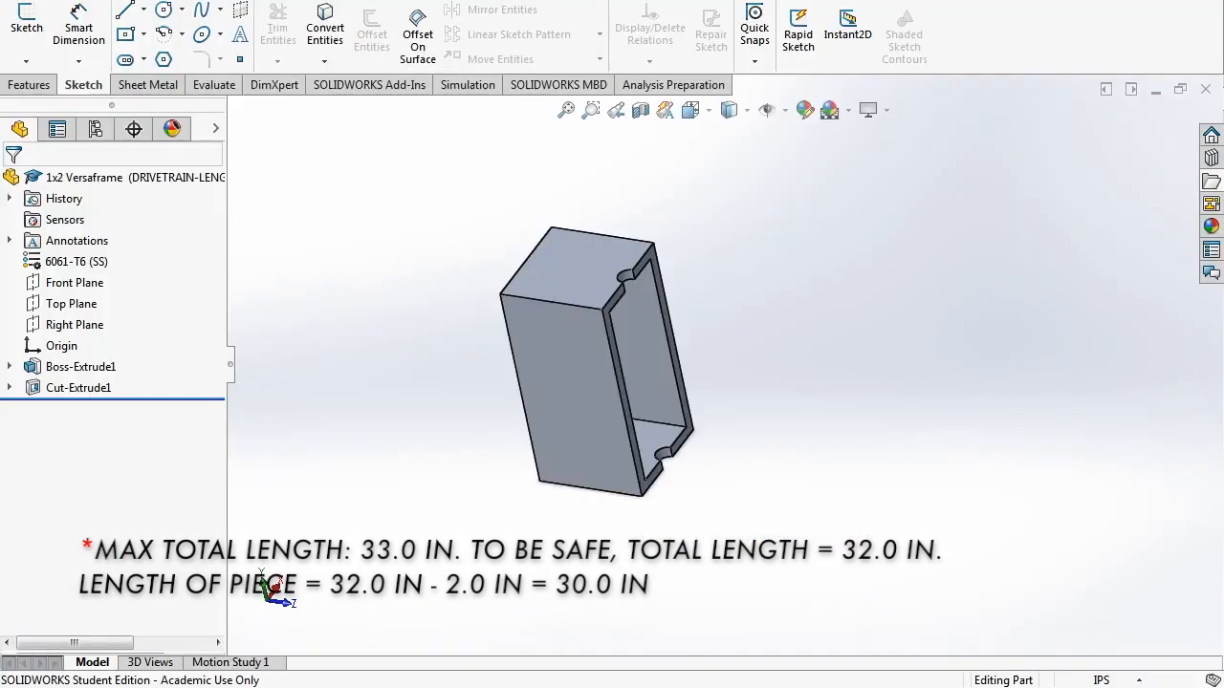
click(96, 129)
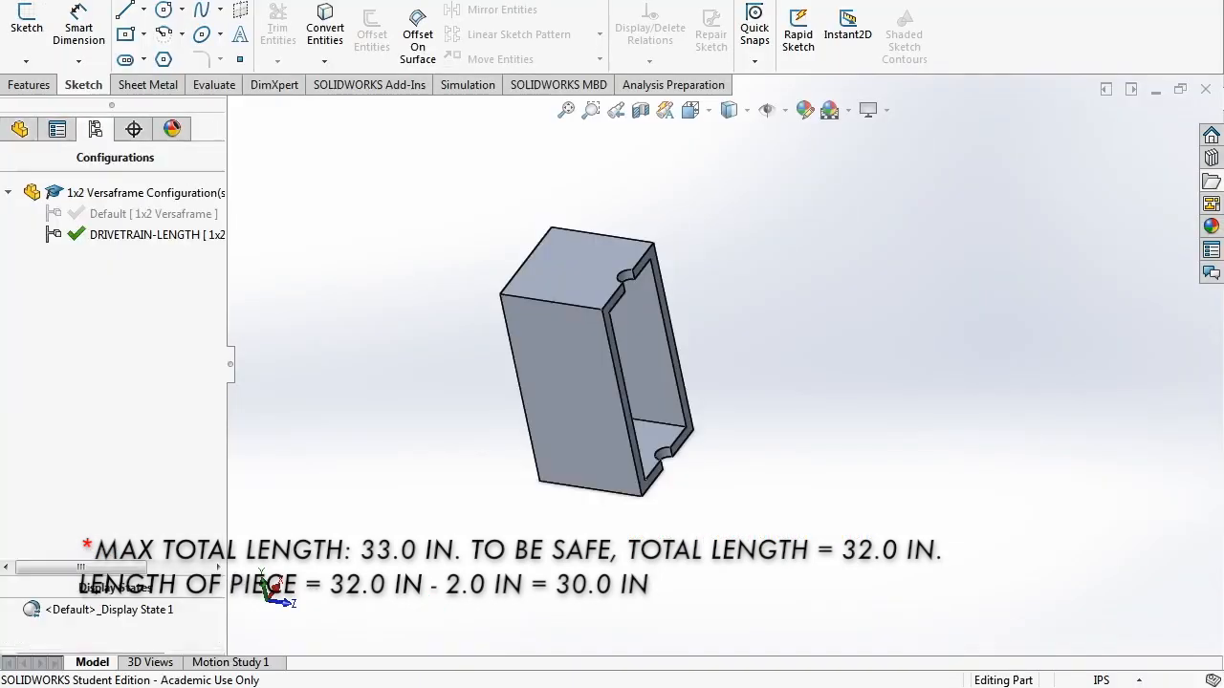
- Change the Boss-Extrude1 depth to 30 in for this configuration only
click(57, 129)
click(19, 129)
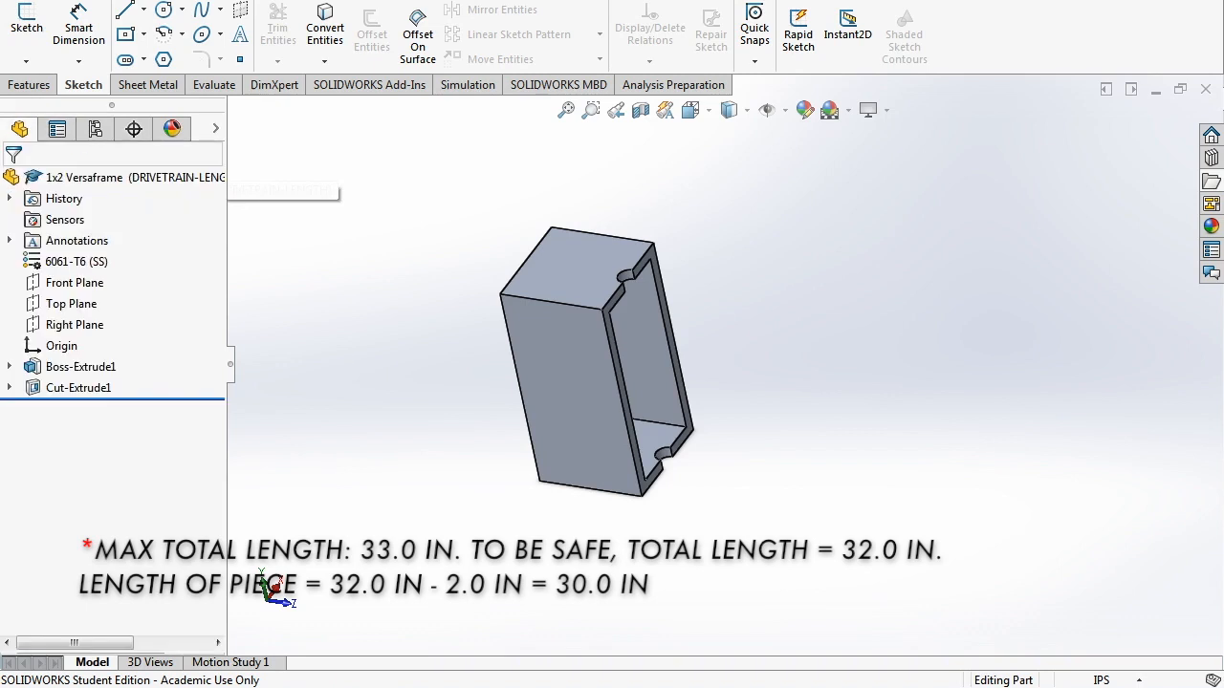
click(80, 366)
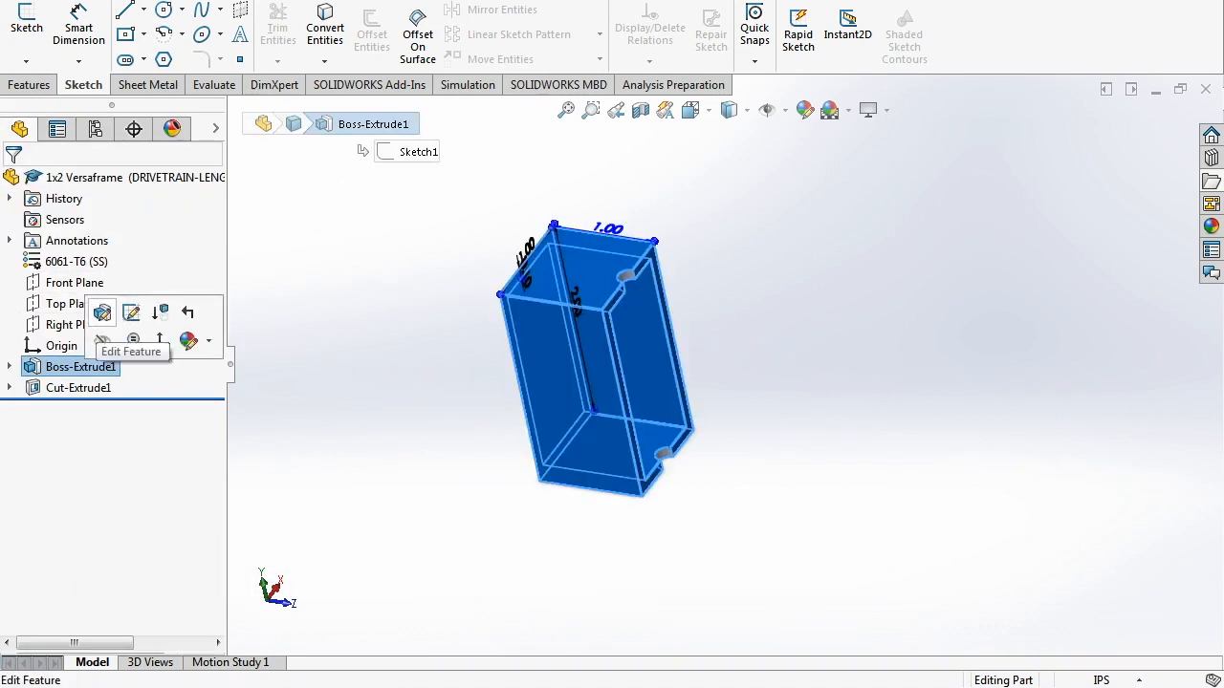
click(102, 312)
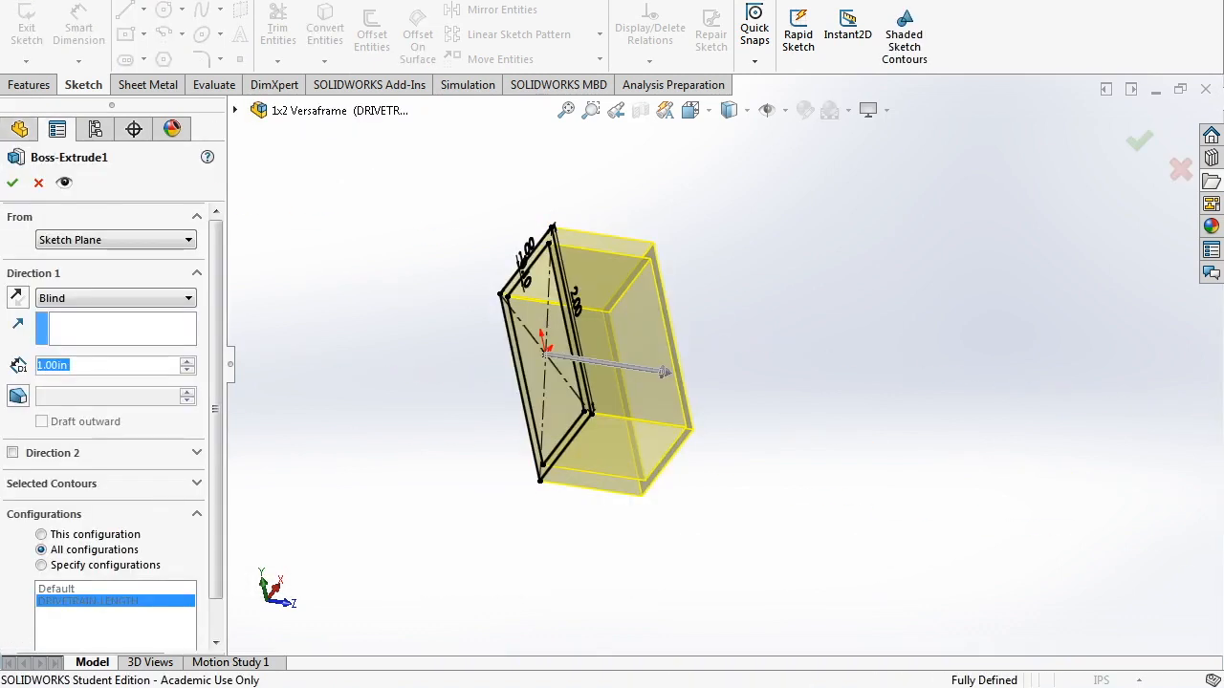
text(30)
key(Return)
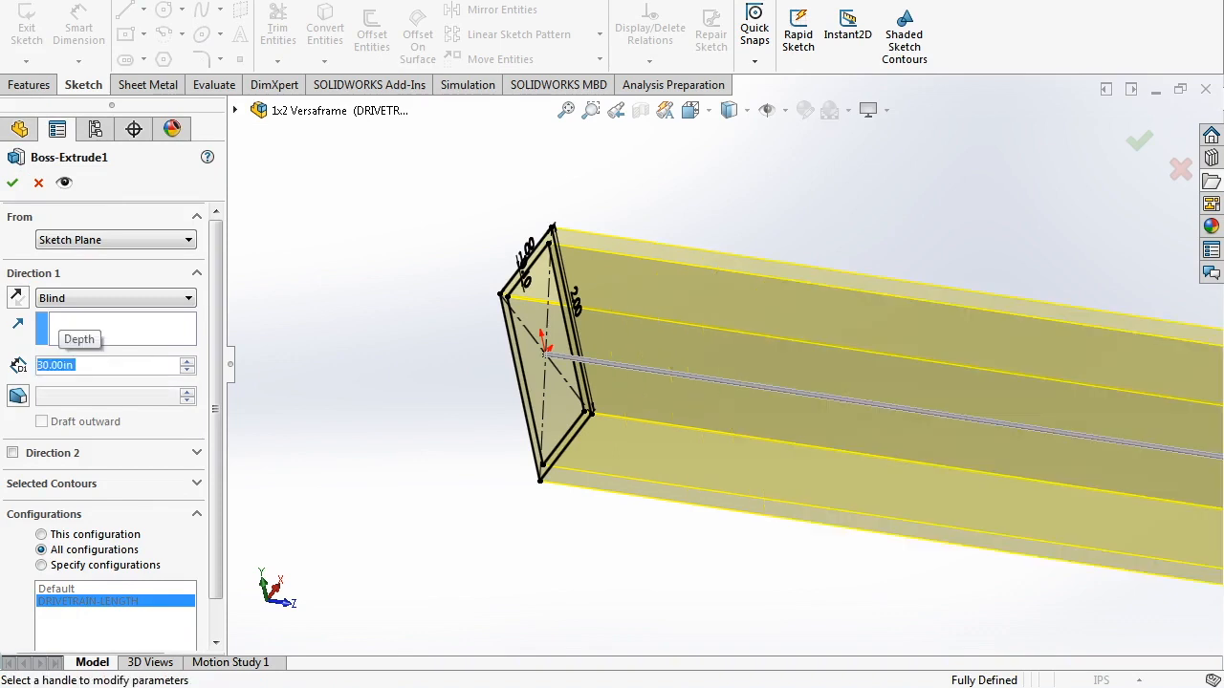
scroll(722, 358, up, 13)
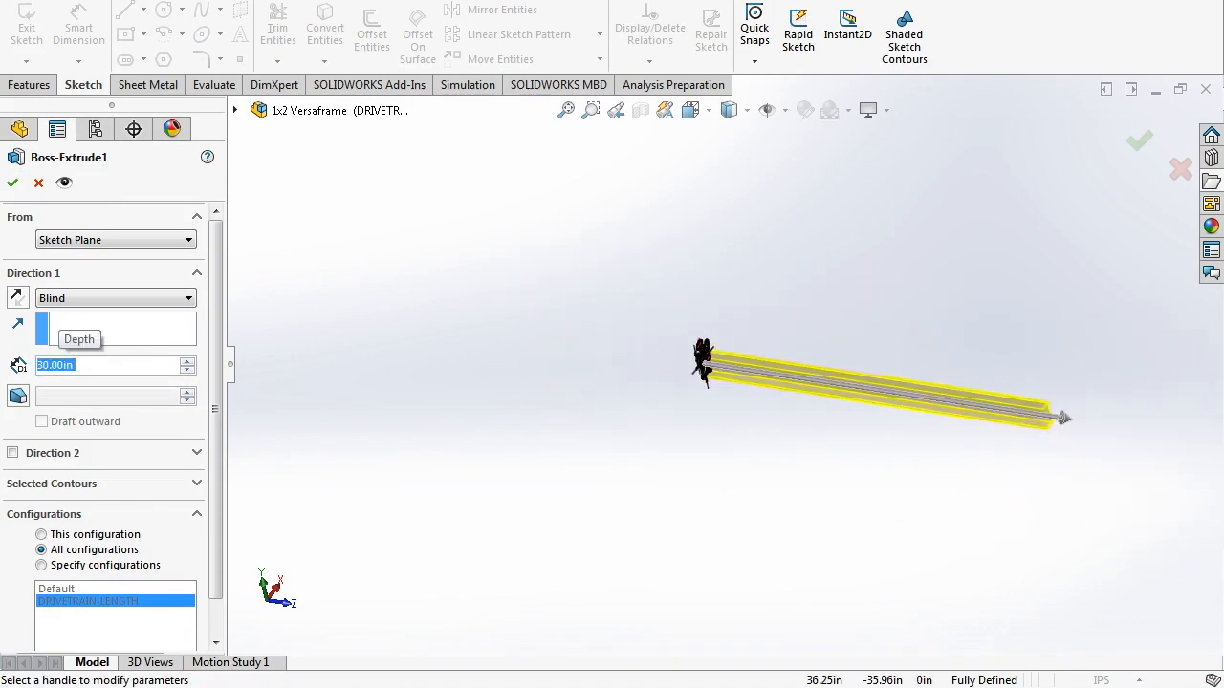
scroll(936, 363, down, 1)
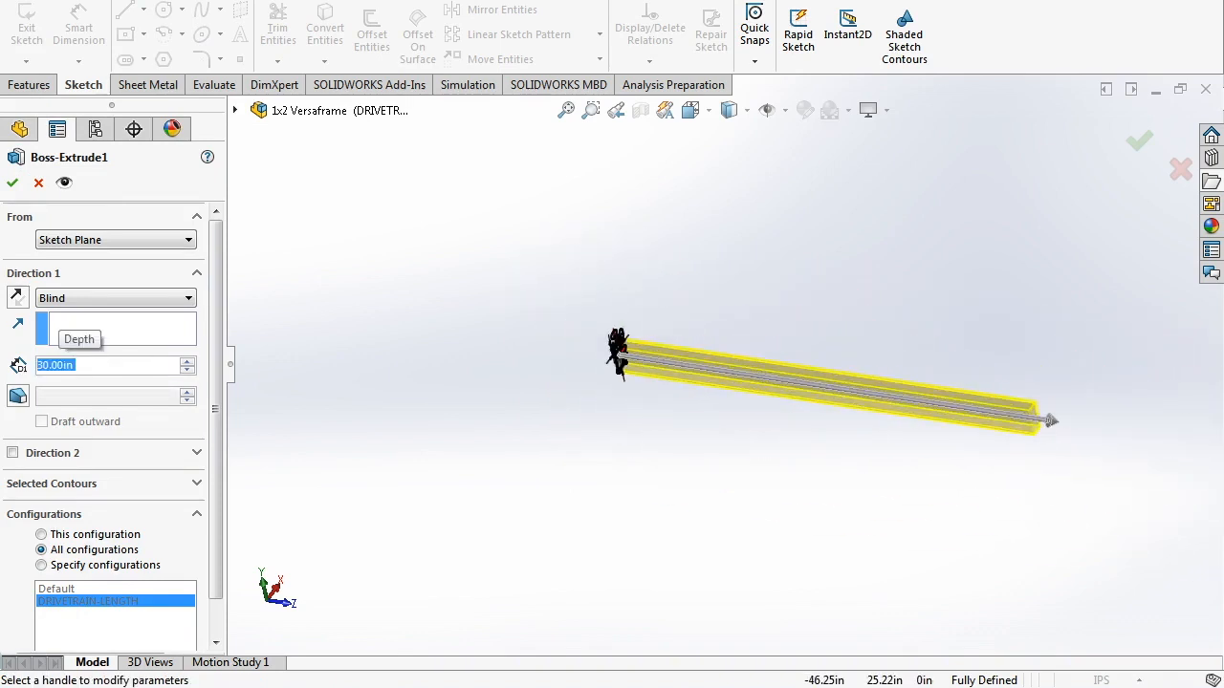
scroll(77, 335, down, 1)
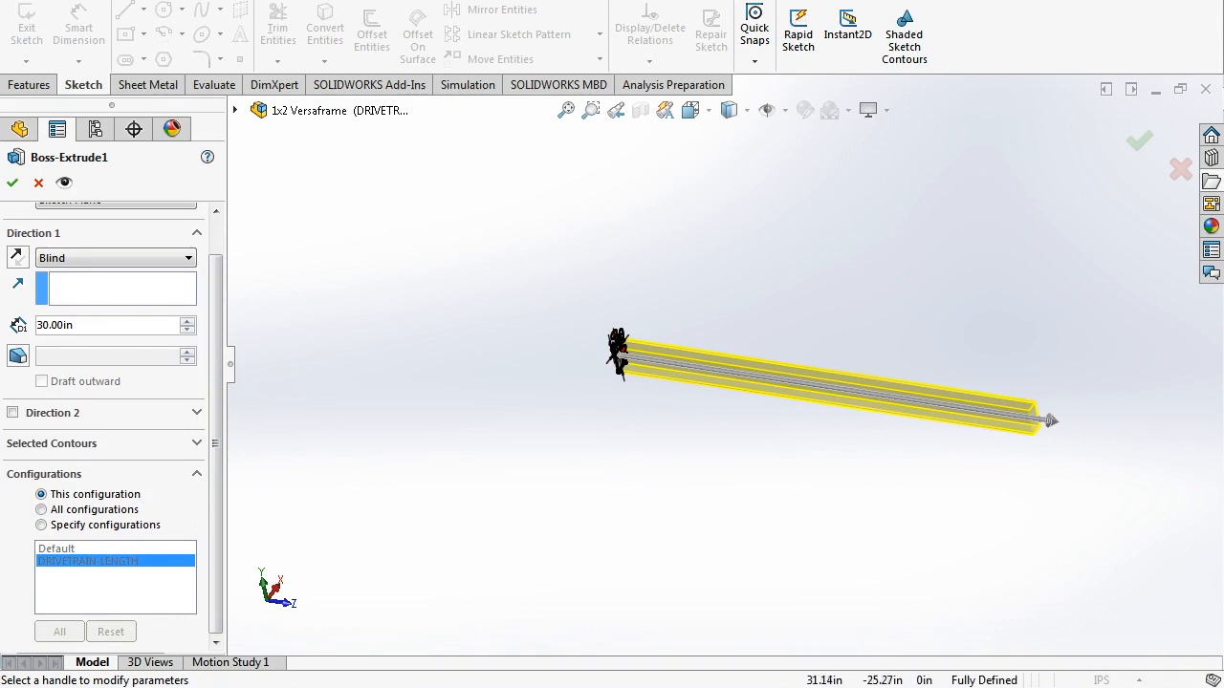
scroll(953, 419, down, 2)
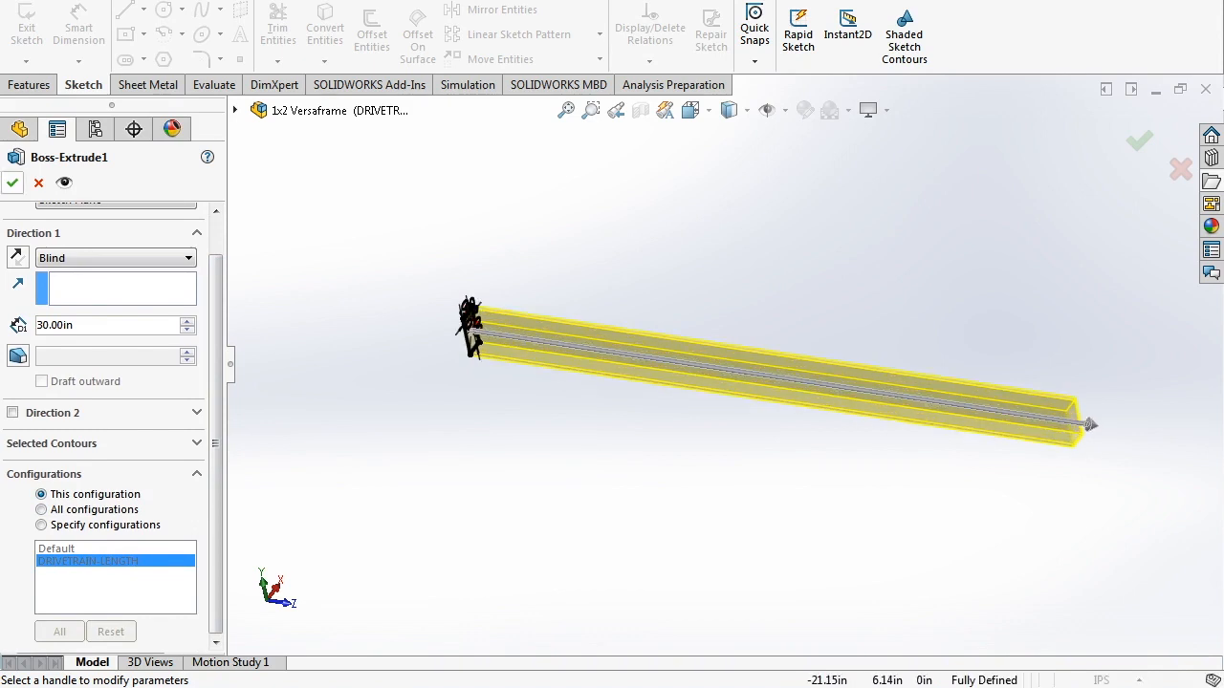
key(Return)
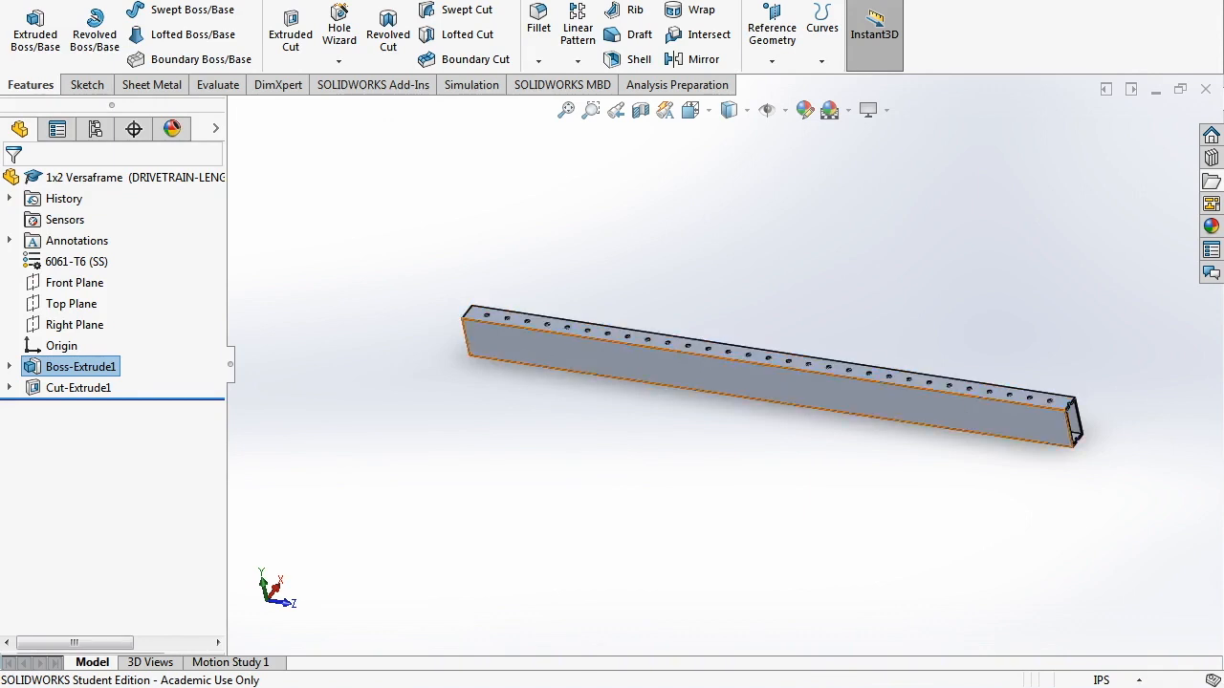
- Turn the view to inspect the 30 in tube, then show the configurations list
scroll(488, 301, down, 5)
scroll(1085, 402, up, 7)
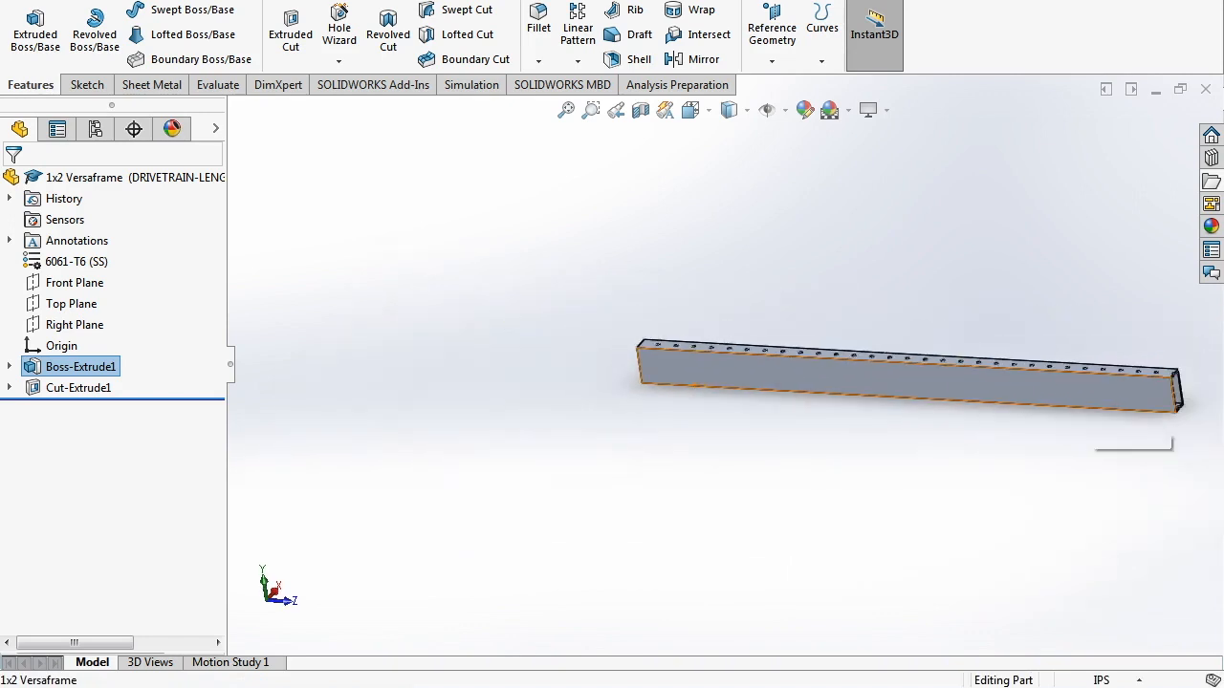
scroll(1085, 402, down, 3)
middle_drag(1085, 402, 1042, 425)
scroll(718, 367, up, 3)
scroll(449, 338, down, 2)
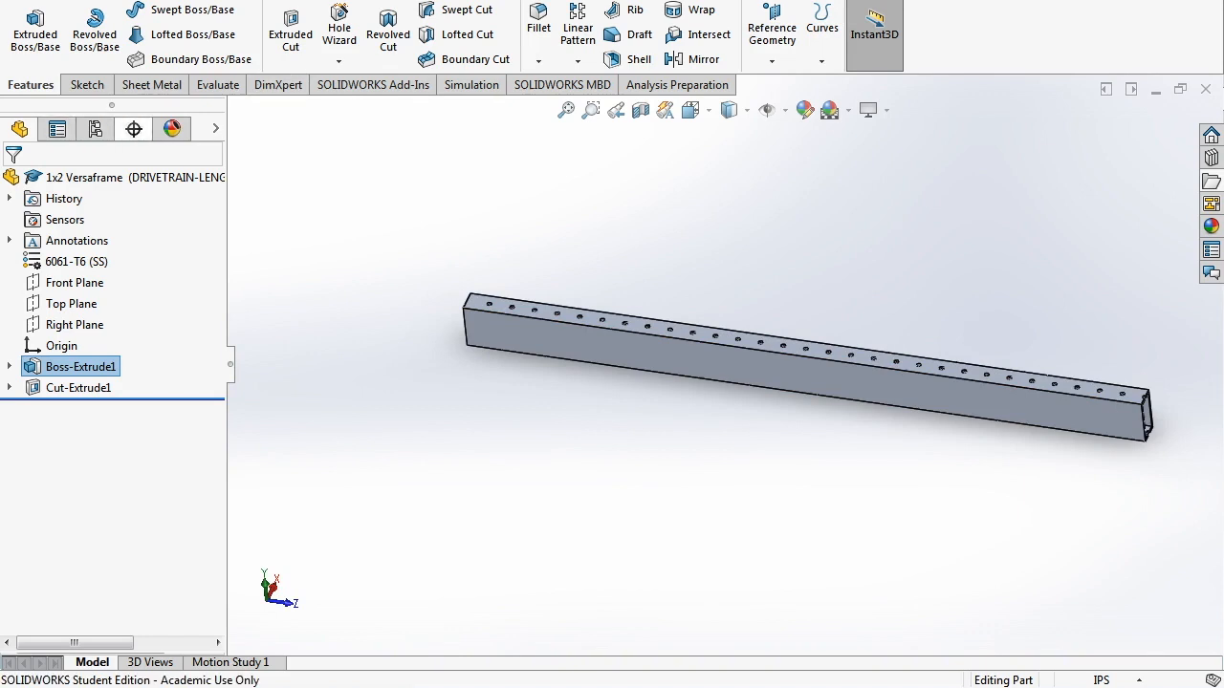
click(96, 129)
double_click(143, 214)
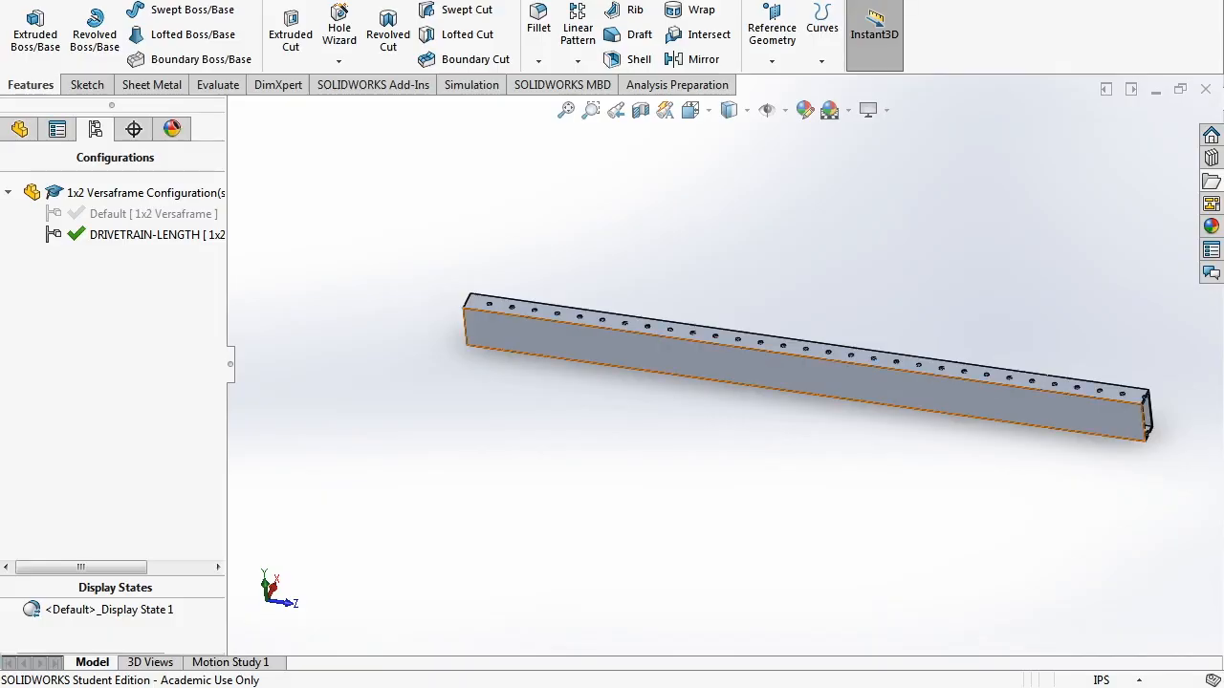
scroll(1095, 428, down, 1)
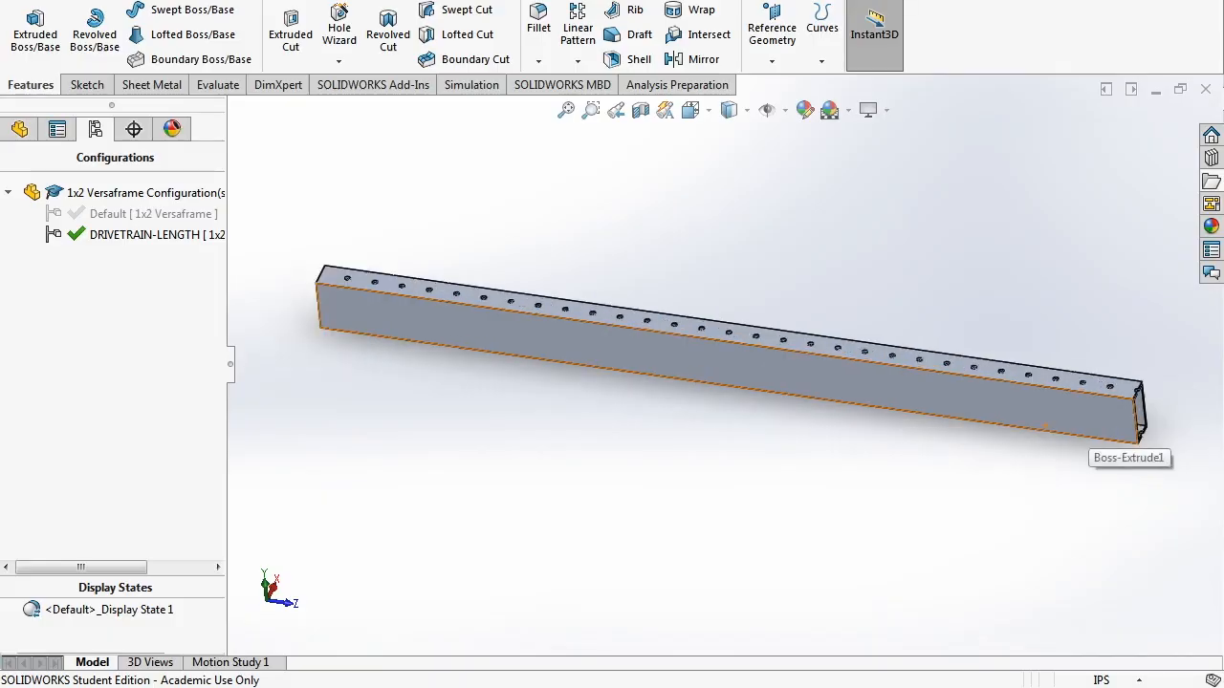
- From Default, add the DRIVETRAIN-WIDTH configuration with linked display states, then select Boss-Extrude1
double_click(153, 214)
right_click(155, 292)
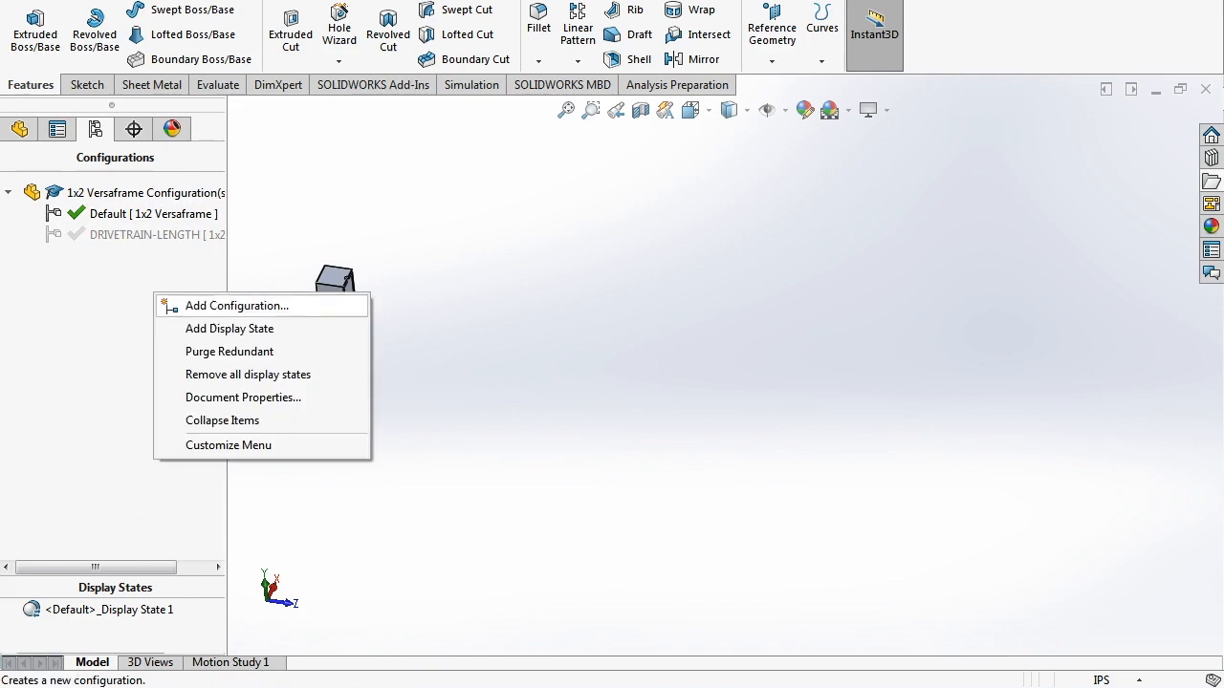
click(211, 304)
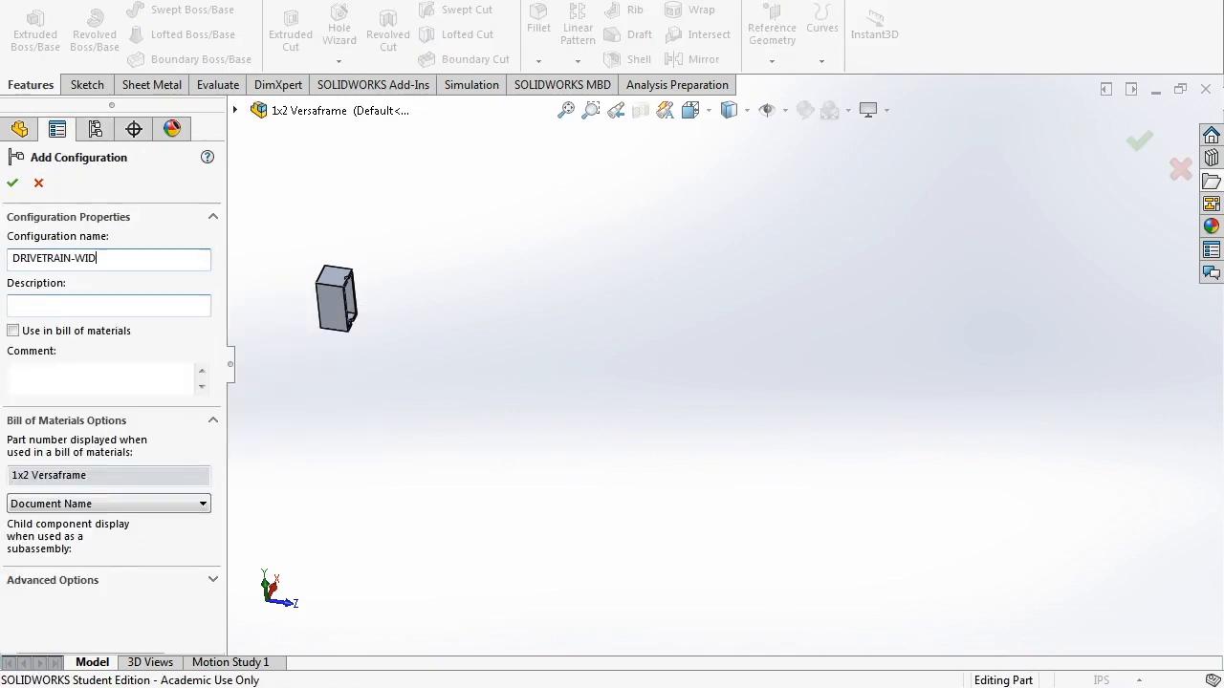
key(Return)
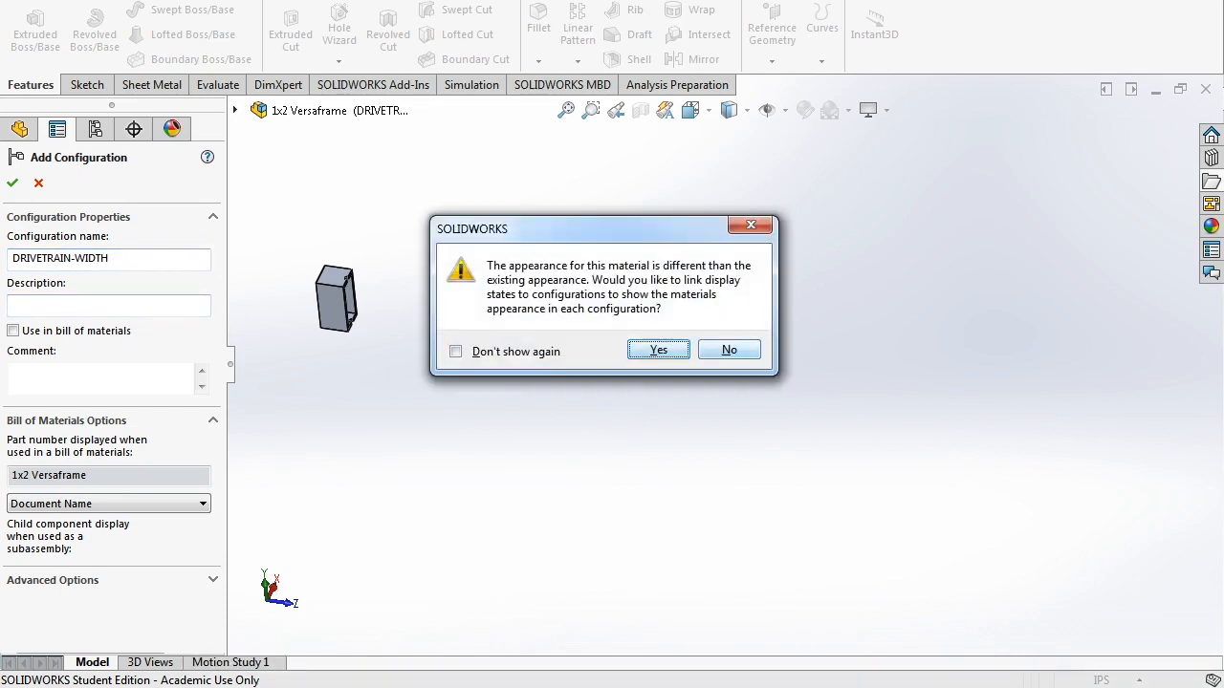
key(Return)
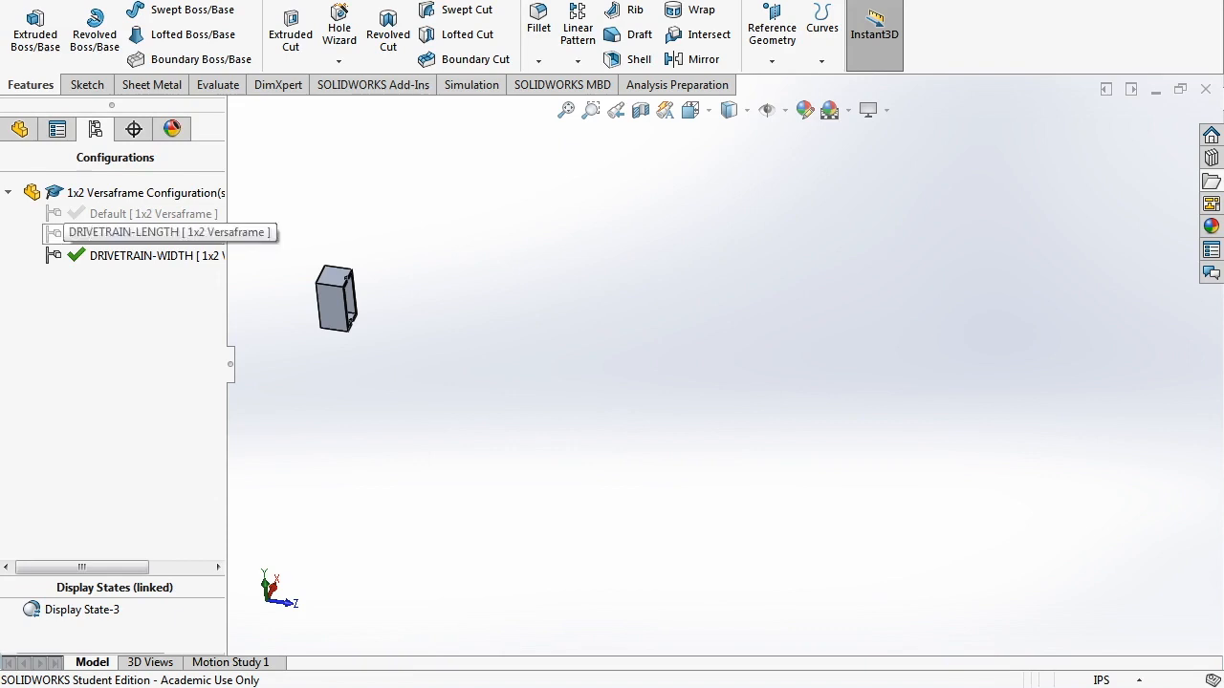
click(19, 129)
click(81, 366)
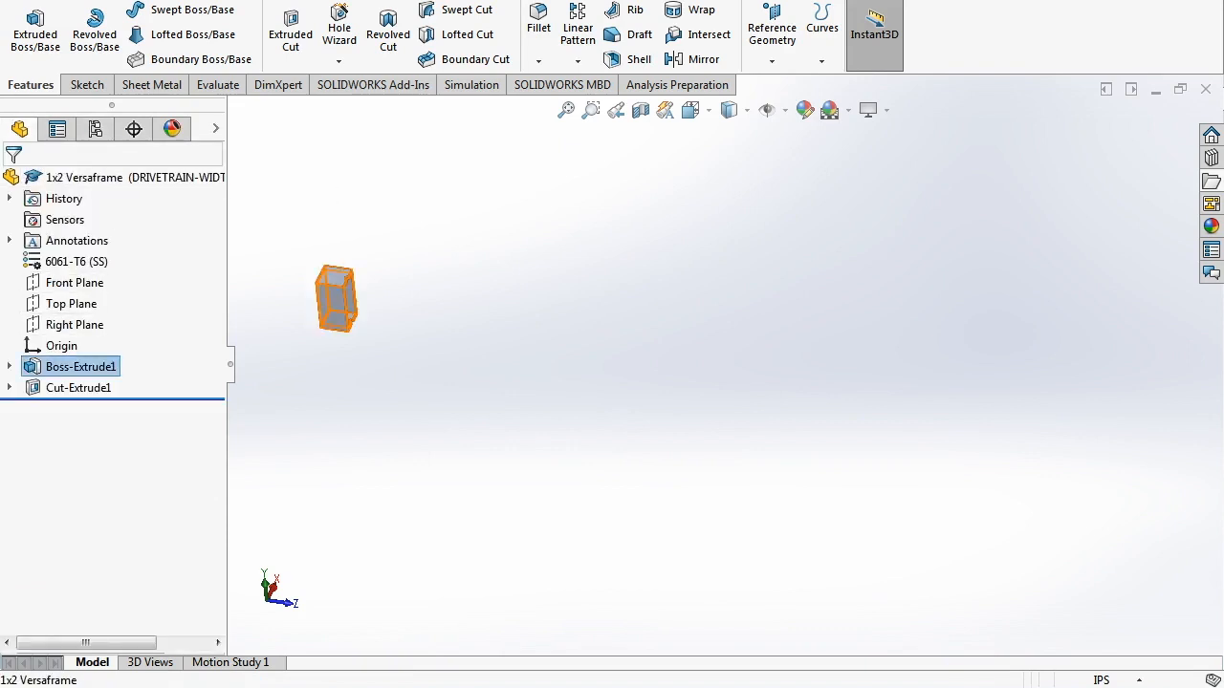
- Set the Boss-Extrude1 depth to 27 in for DRIVETRAIN-WIDTH
click(122, 321)
text(27)
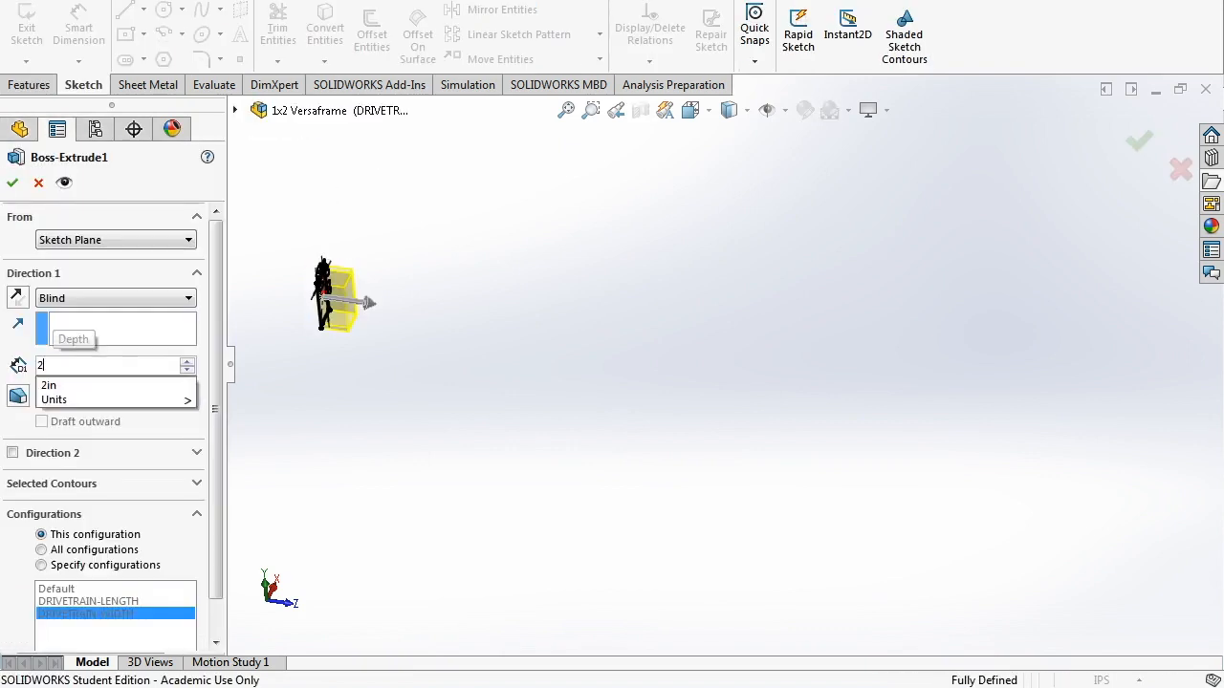
key(Return)
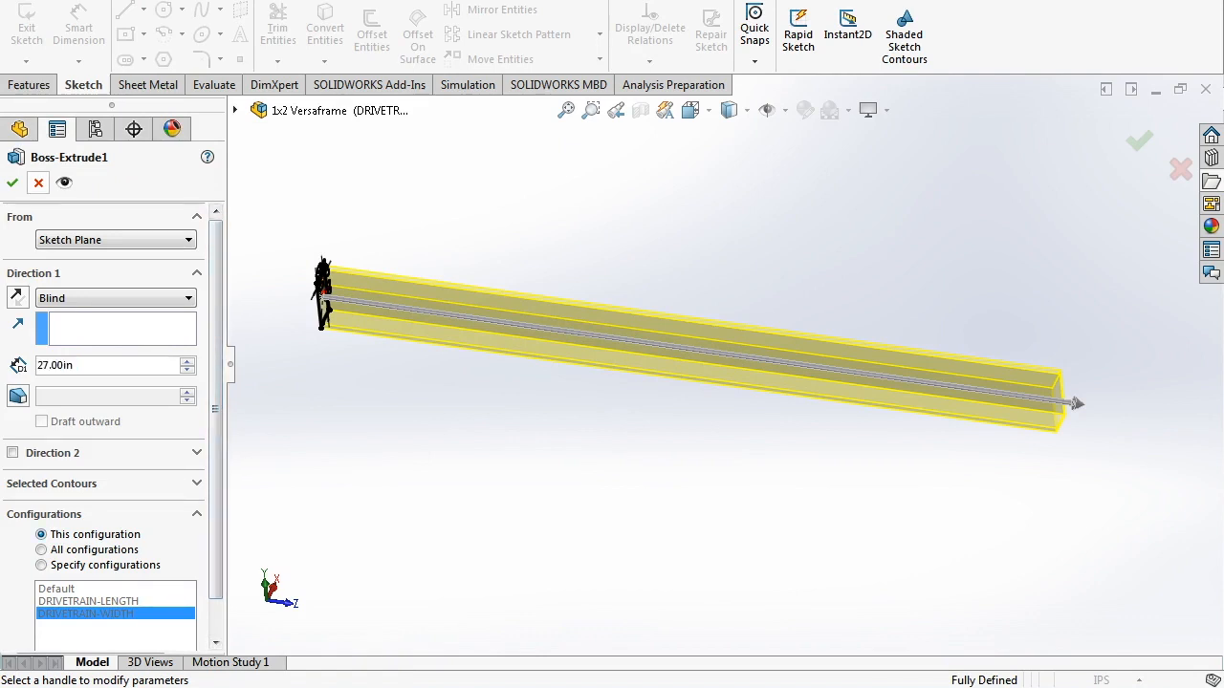
click(13, 183)
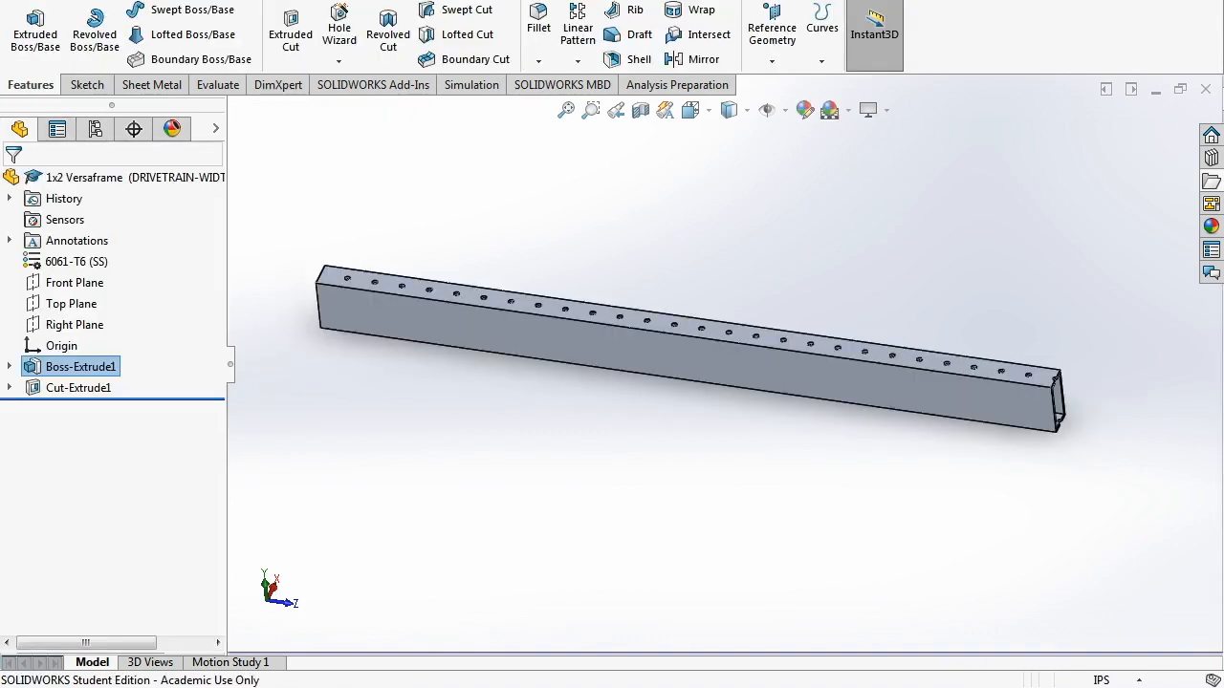
- Check the DRIVETRAIN-LENGTH configuration, then switch back to DRIVETRAIN-WIDTH
click(94, 129)
double_click(125, 234)
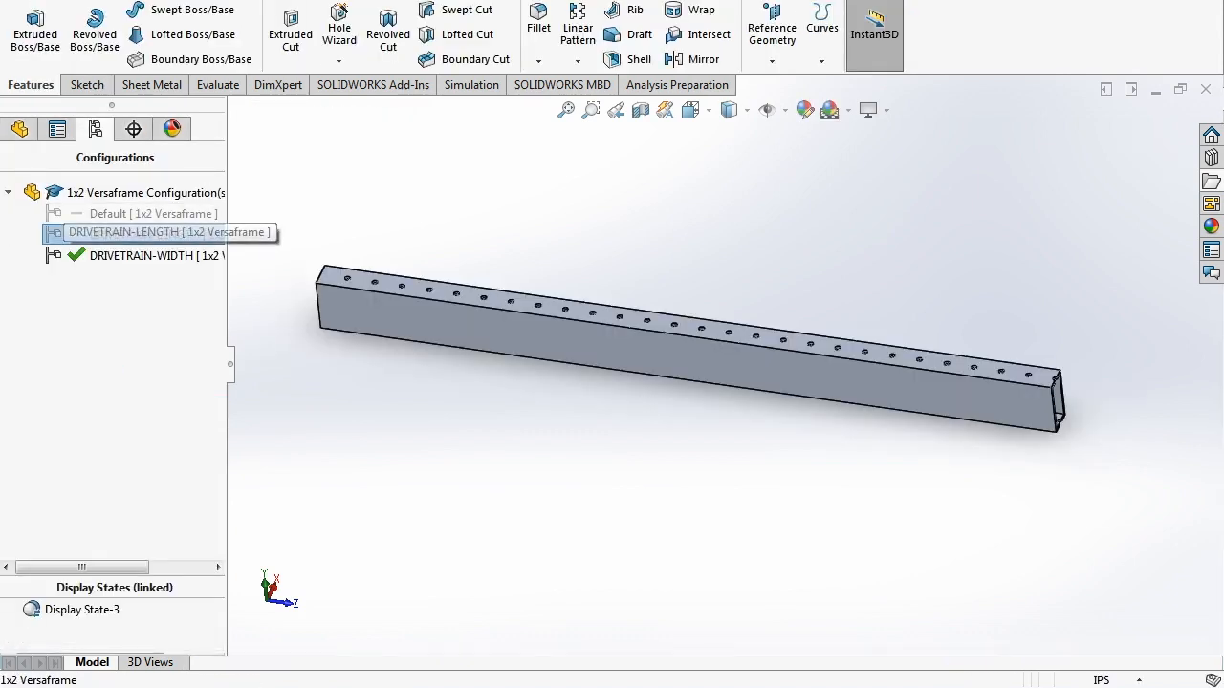
double_click(124, 254)
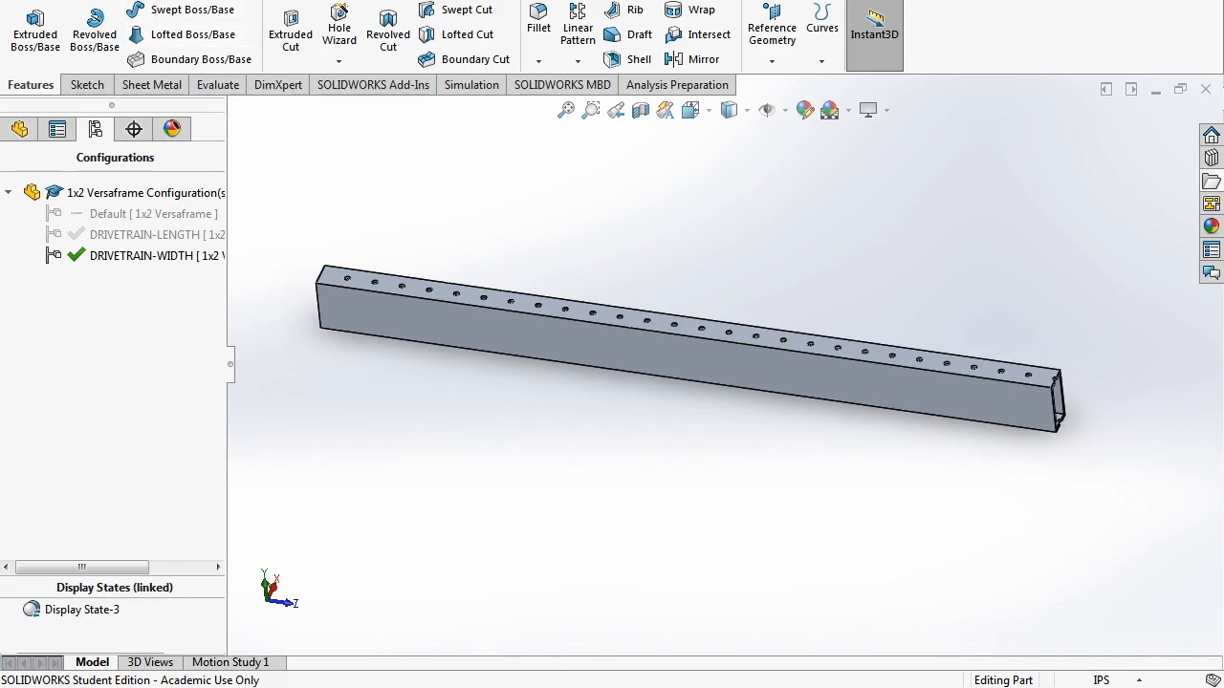
click(212, 0)
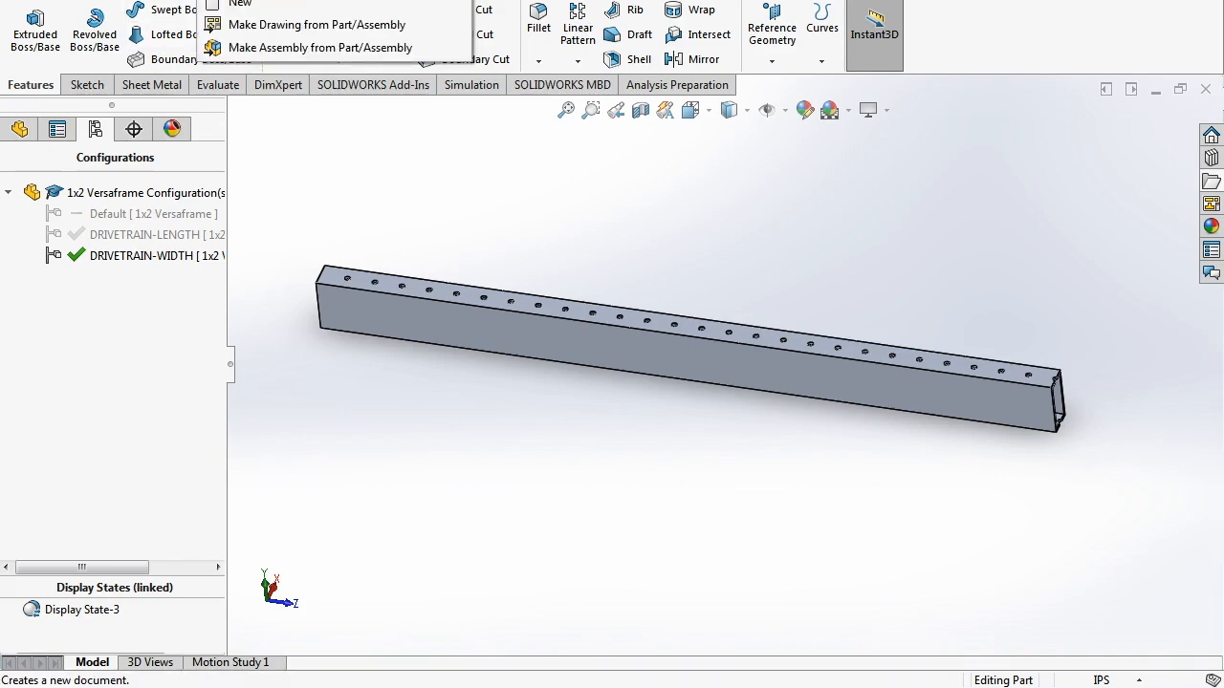
- Create a new assembly from the Assembly template, suppressing missing components and skipping component insertion
click(239, 4)
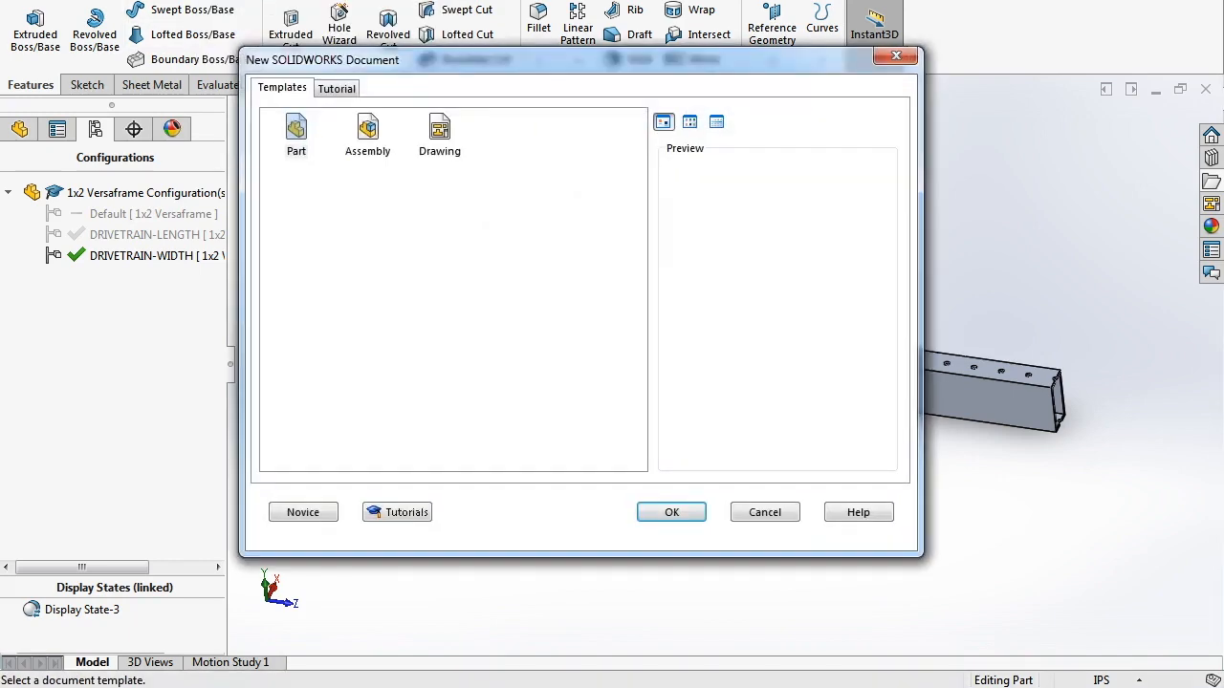
click(368, 135)
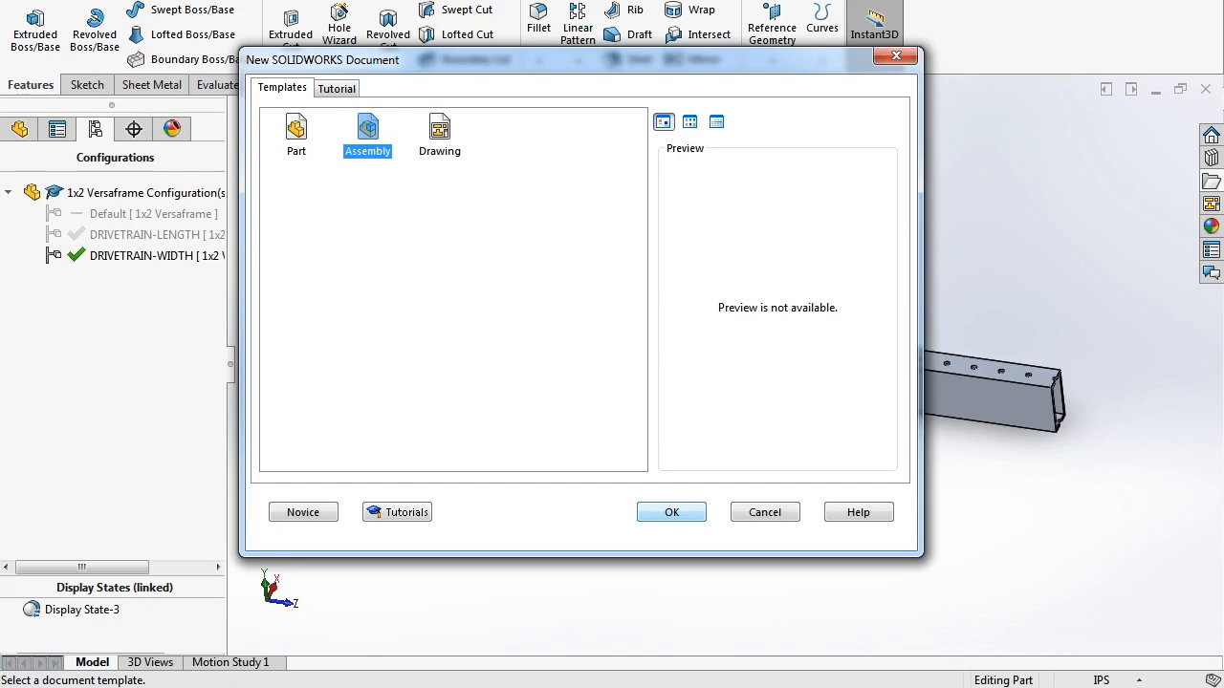
click(671, 513)
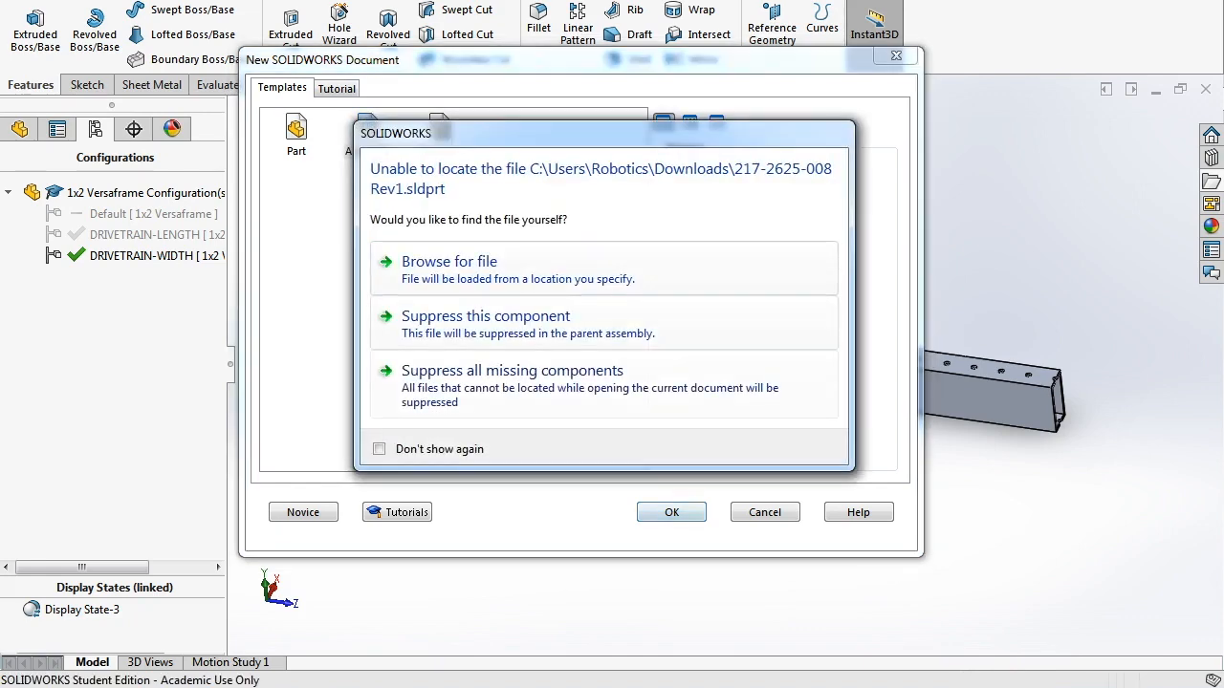
click(650, 321)
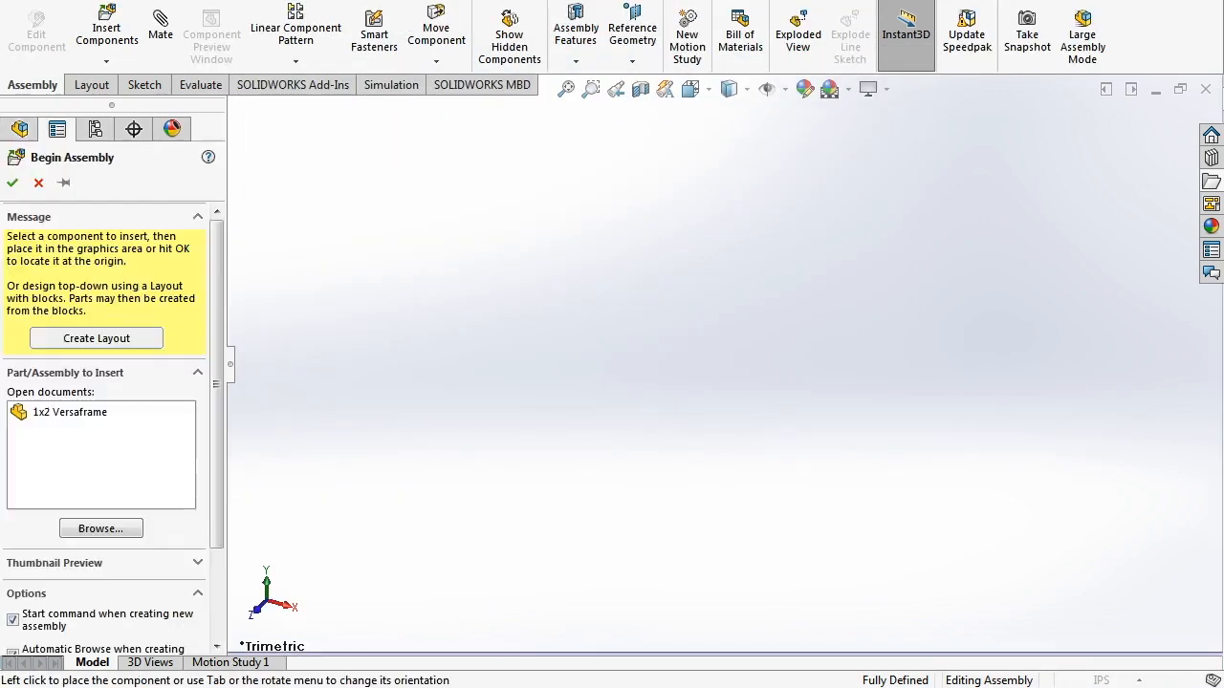
click(38, 182)
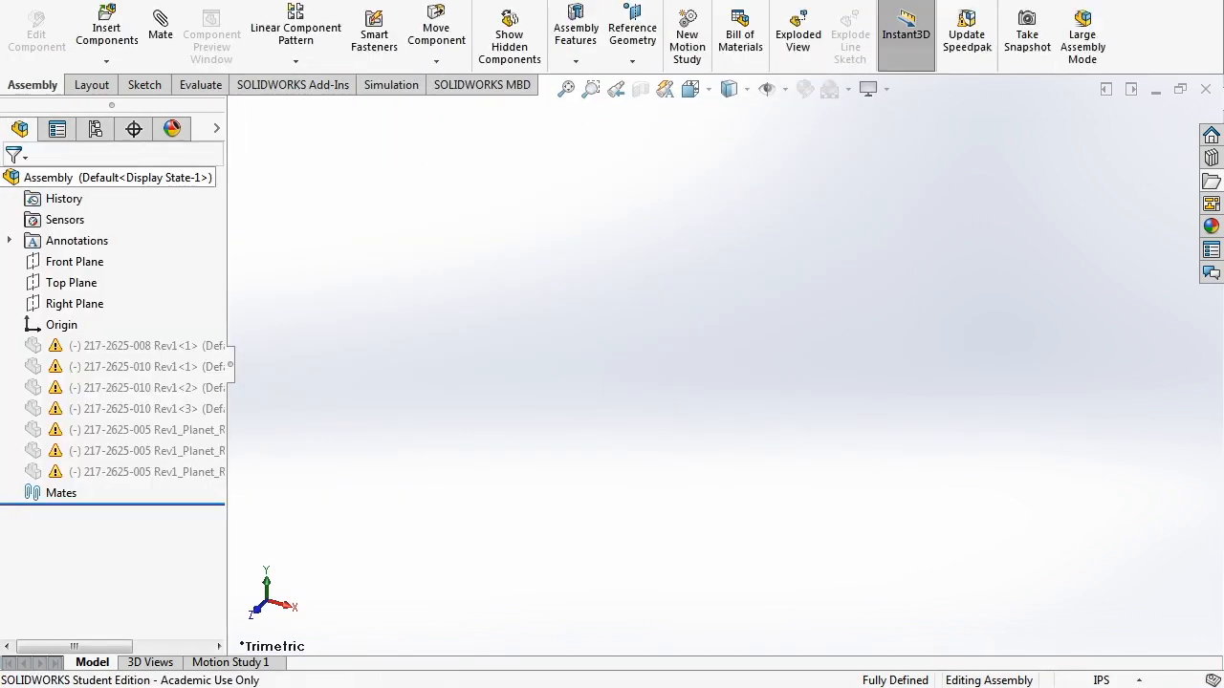
- Delete all seven missing 217-2625 components from the assembly tree
click(118, 346)
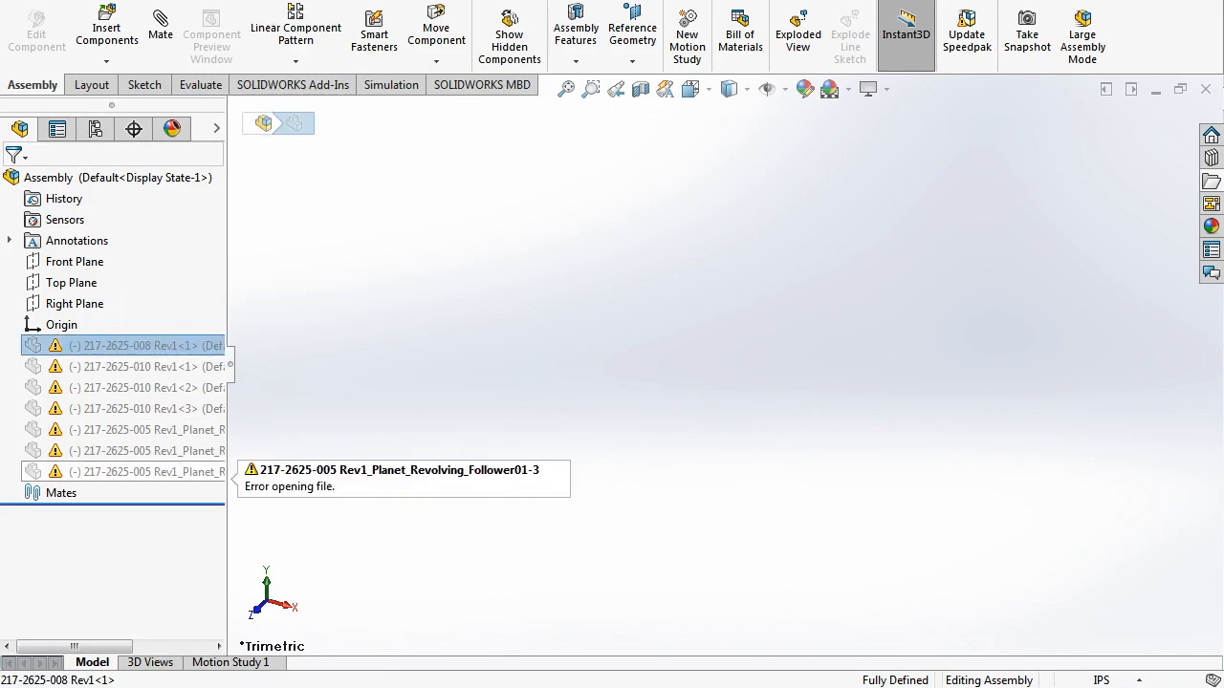
shift+click(134, 472)
shift+click(134, 473)
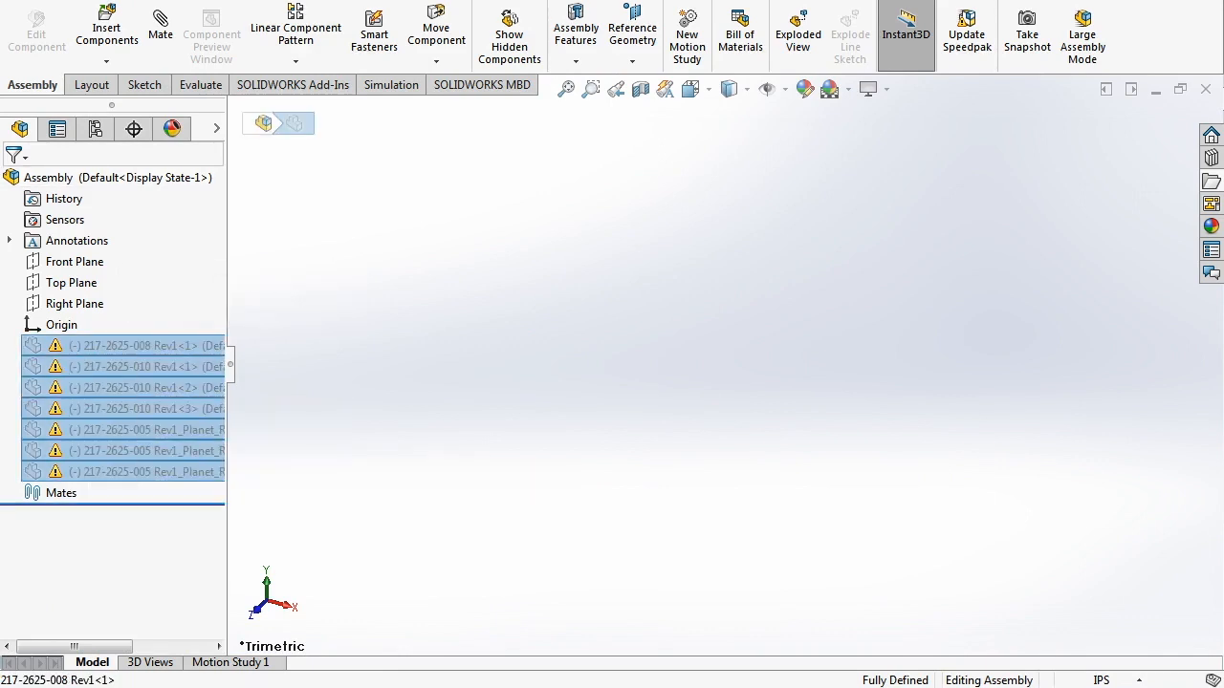
right_click(124, 408)
click(179, 544)
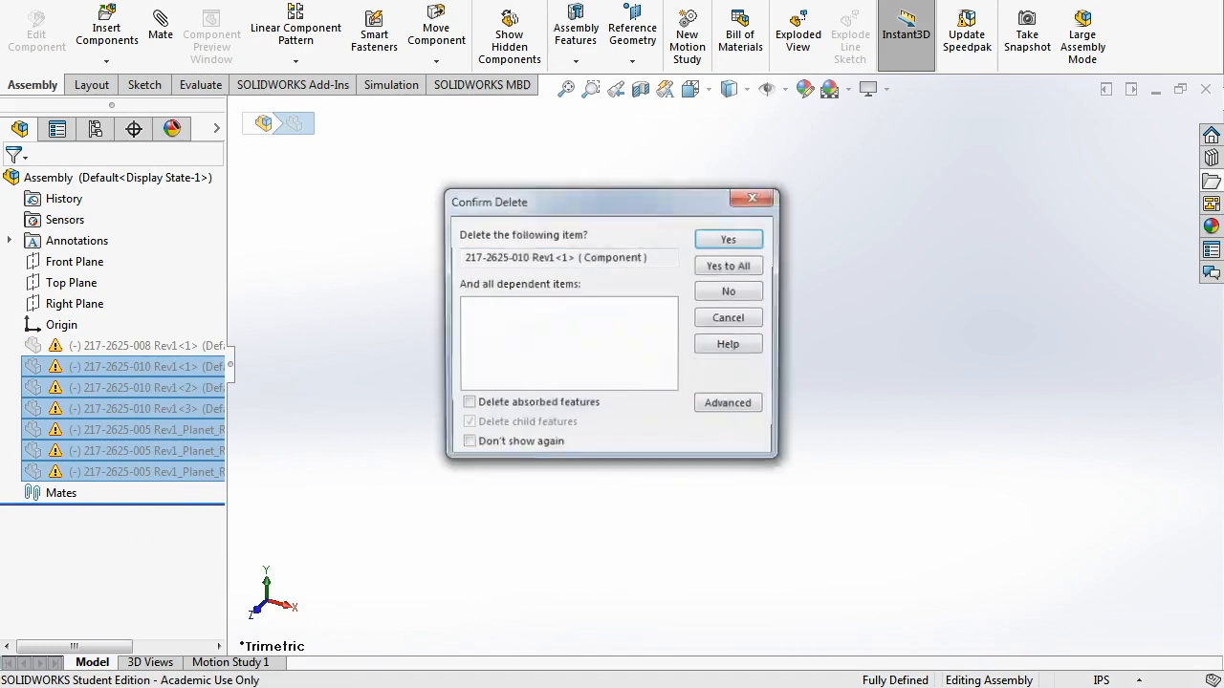
key(Return)
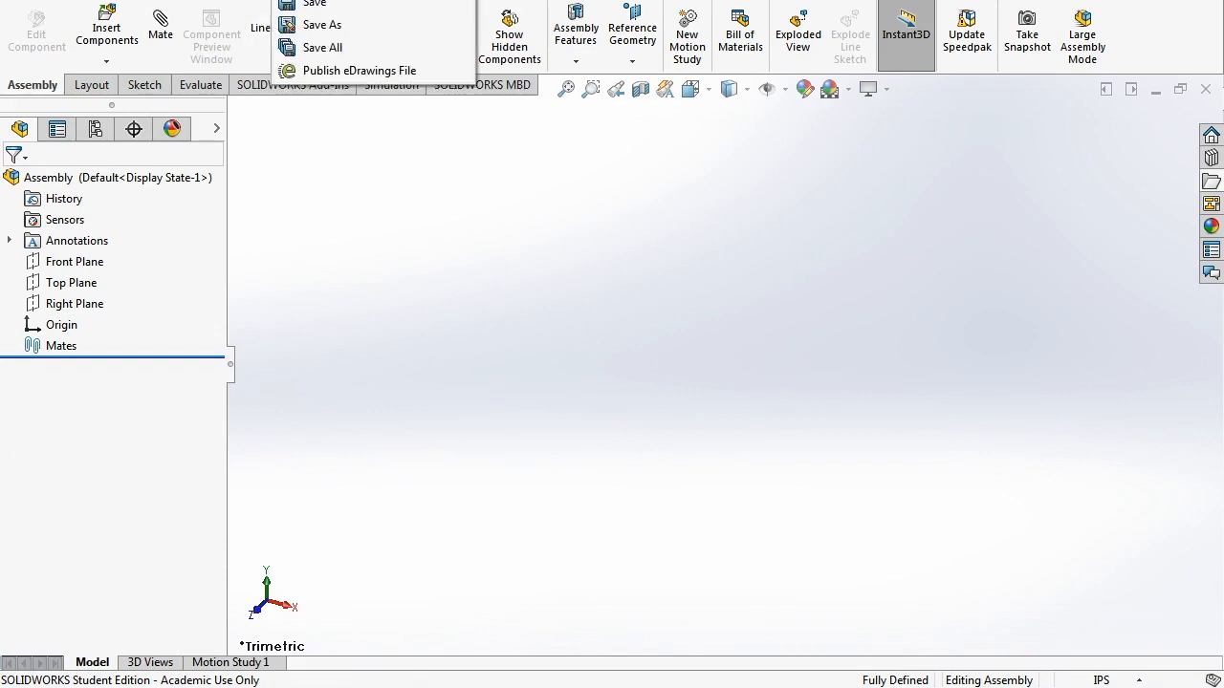
- Save the assembly as DRIVETRAIN (*.sldasm) in Desktop > Drivetrain > DRIVETRAIN
click(315, 22)
click(382, 492)
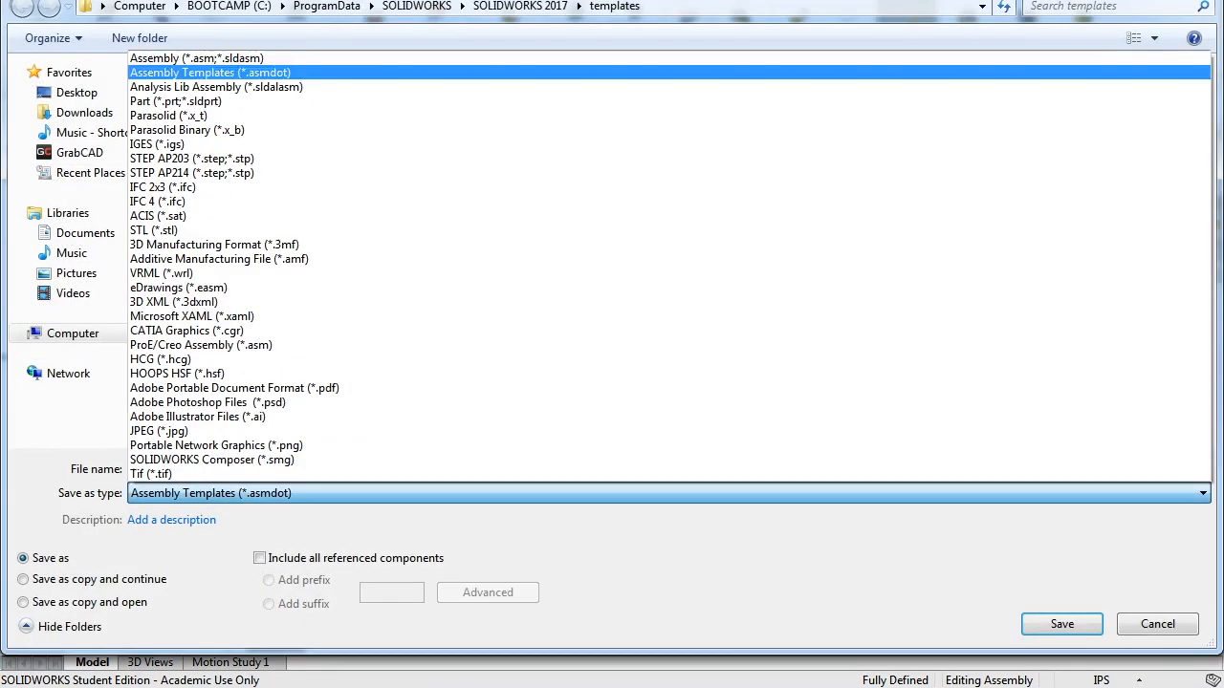
click(197, 58)
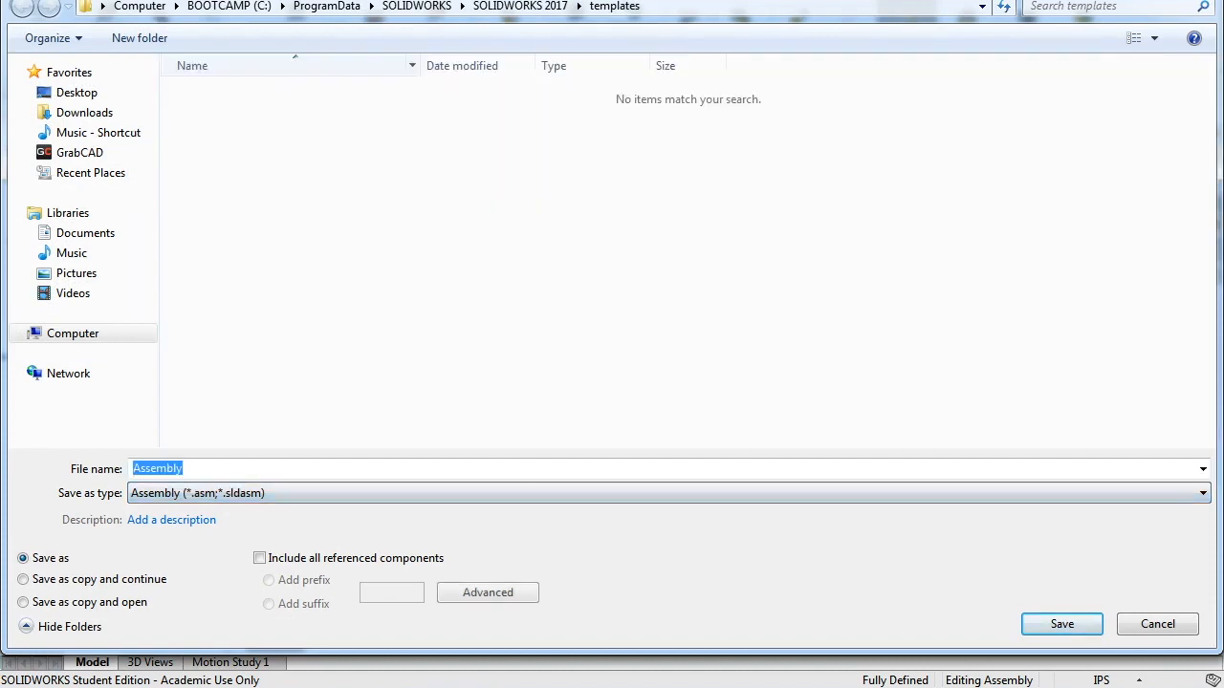
scroll(382, 494, down, 10)
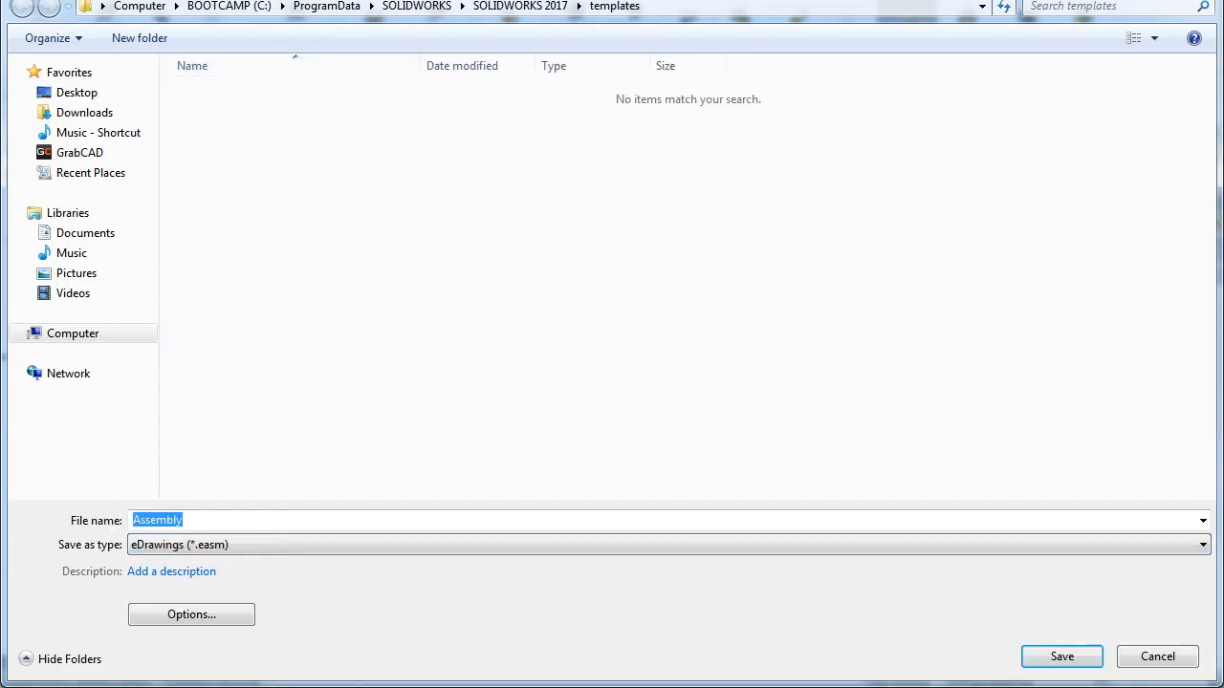
click(382, 545)
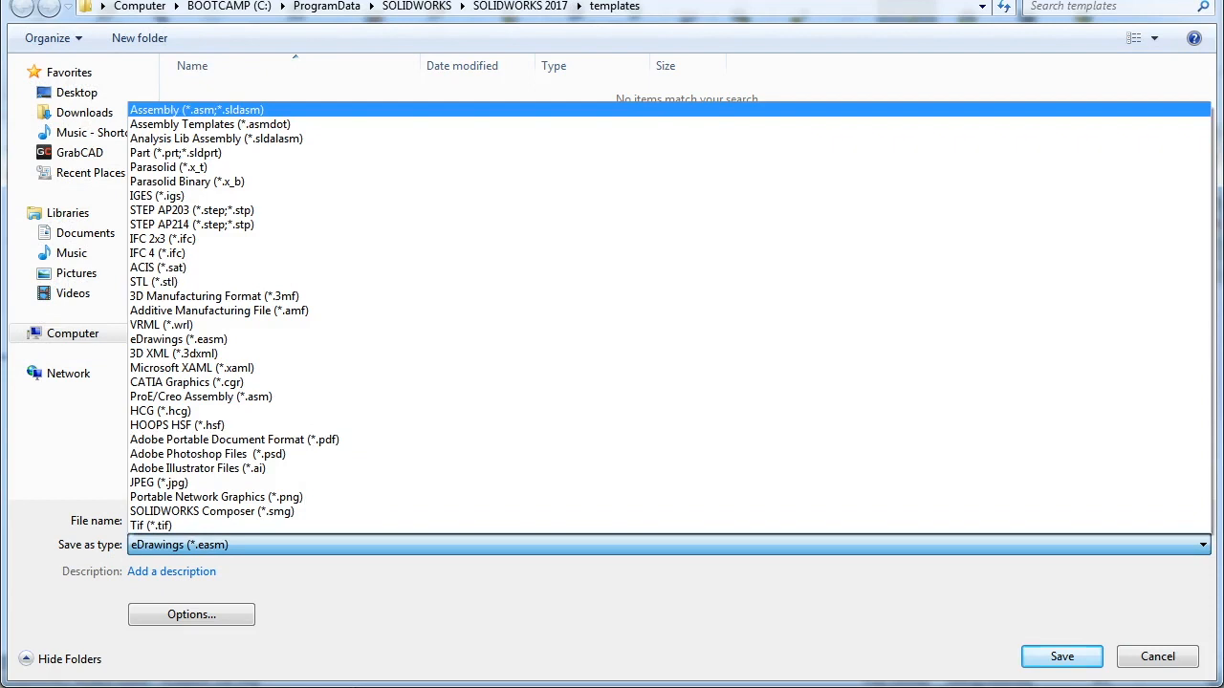
click(197, 109)
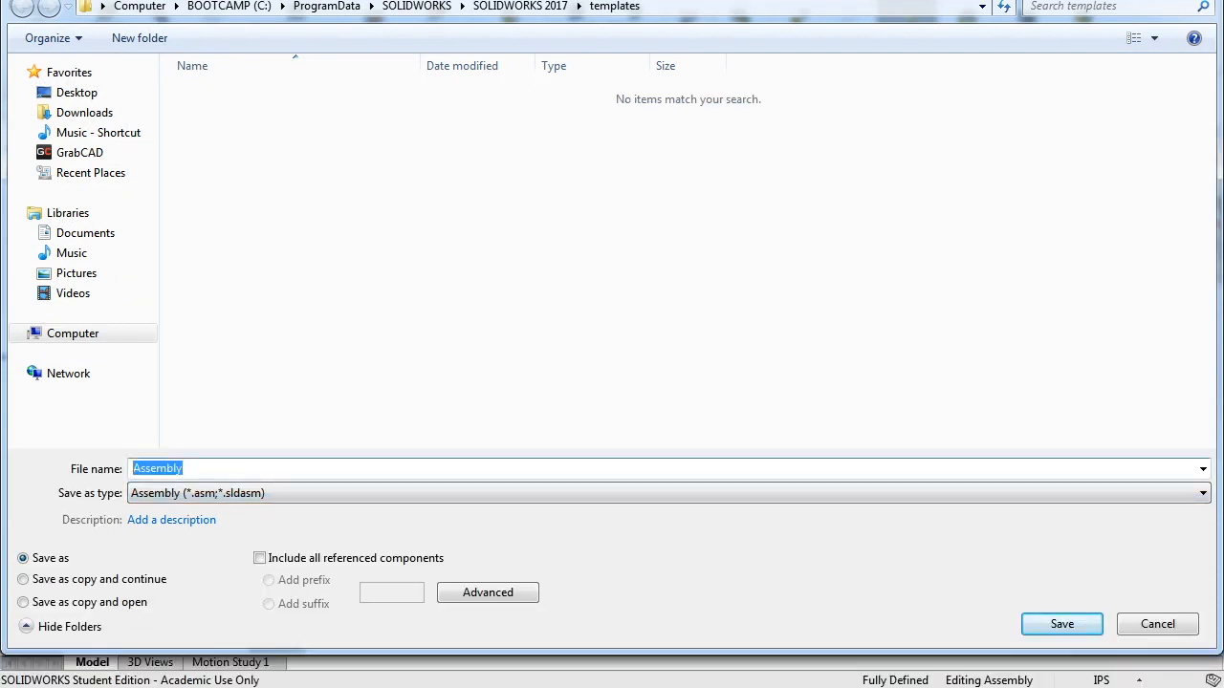
text(DRIVETRAIN)
click(76, 92)
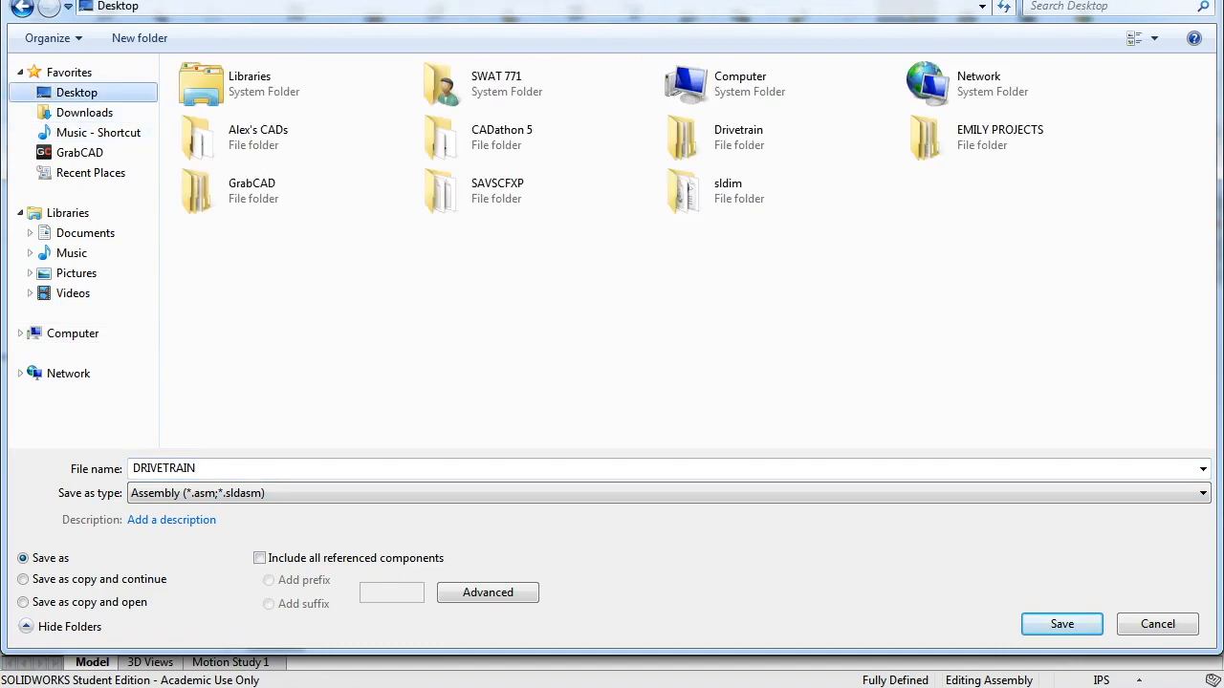
double_click(707, 136)
double_click(707, 135)
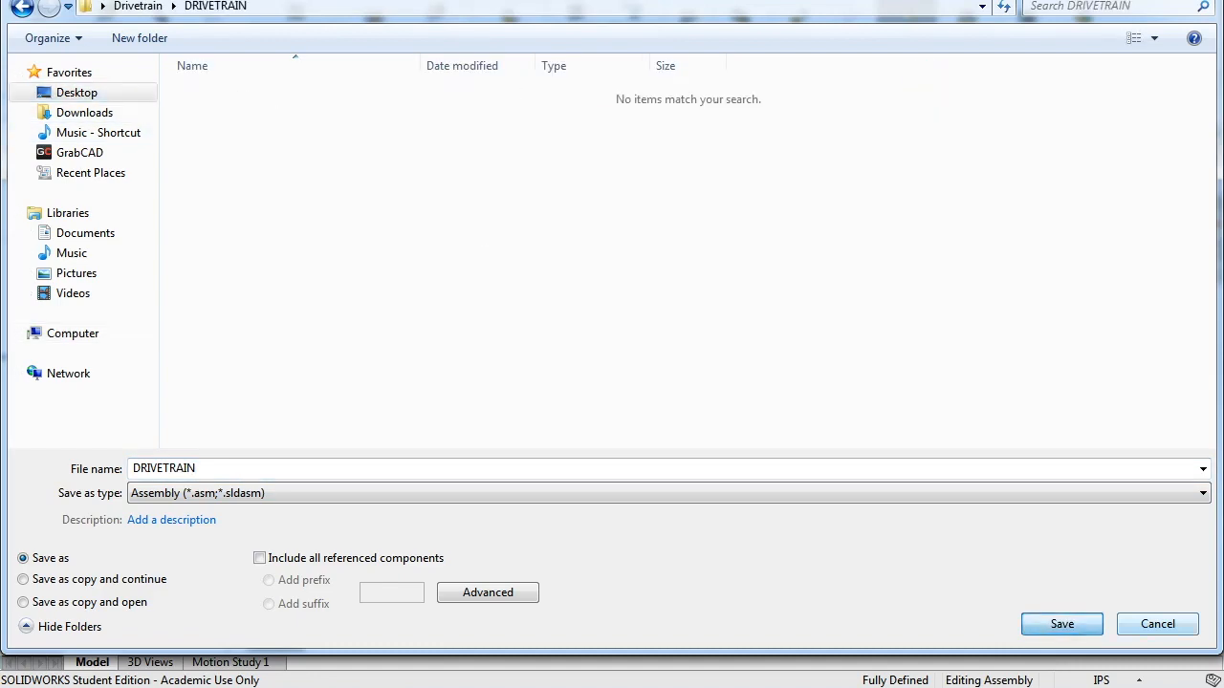
key(Return)
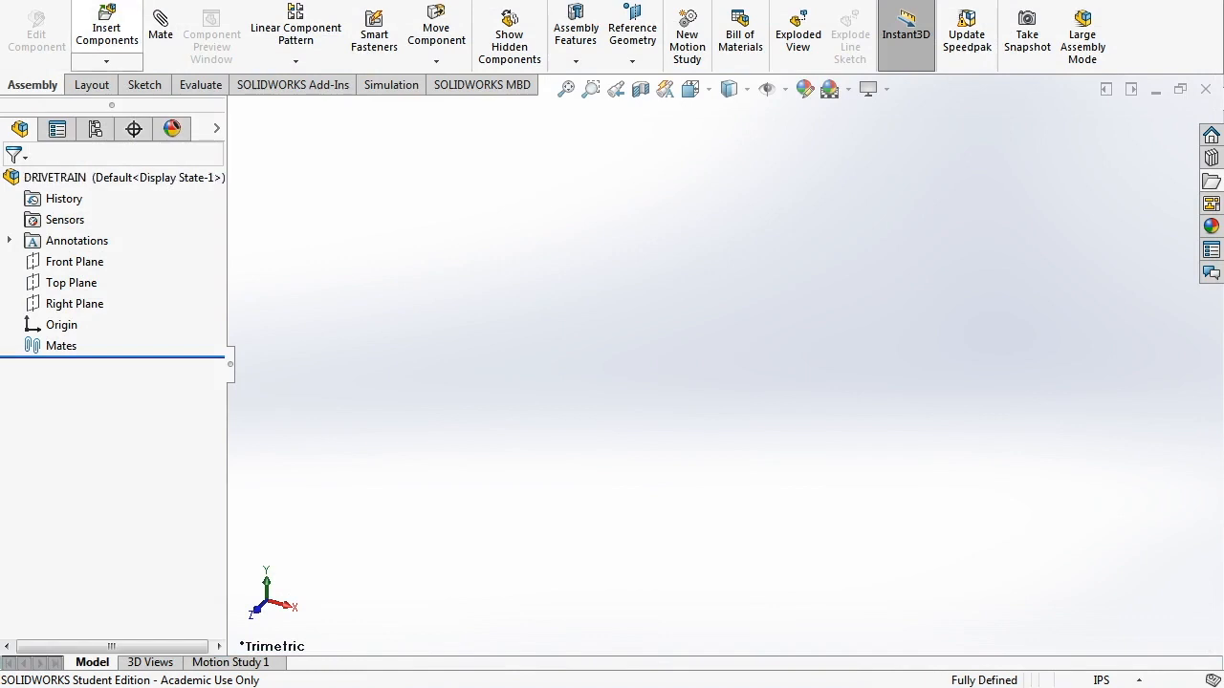
- Insert the 1x2 Versaframe tube in its DRIVETRAIN-WIDTH configuration as the first component
click(106, 27)
click(86, 394)
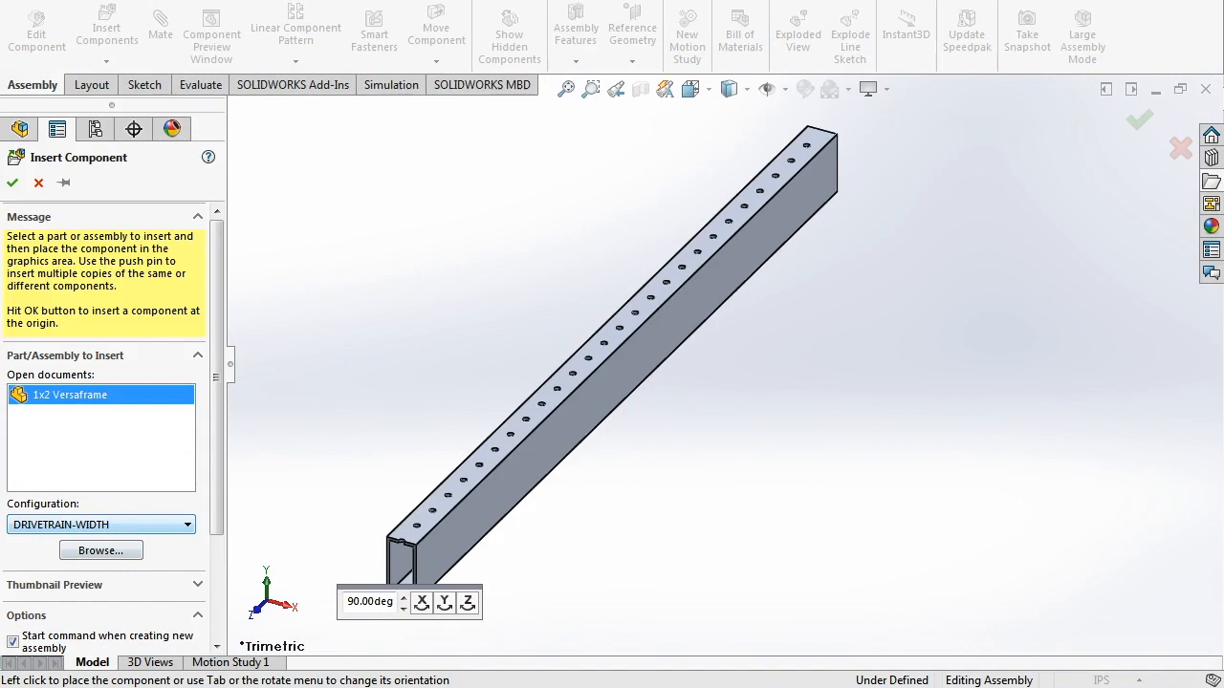
click(172, 525)
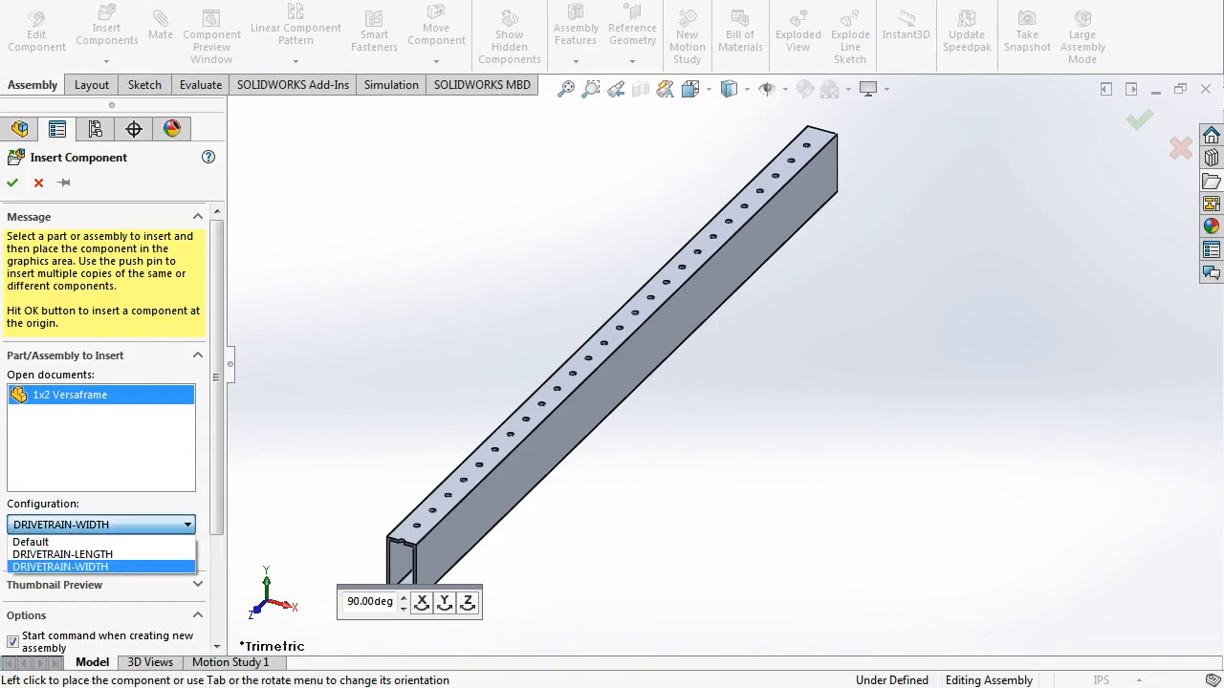
click(134, 567)
click(601, 239)
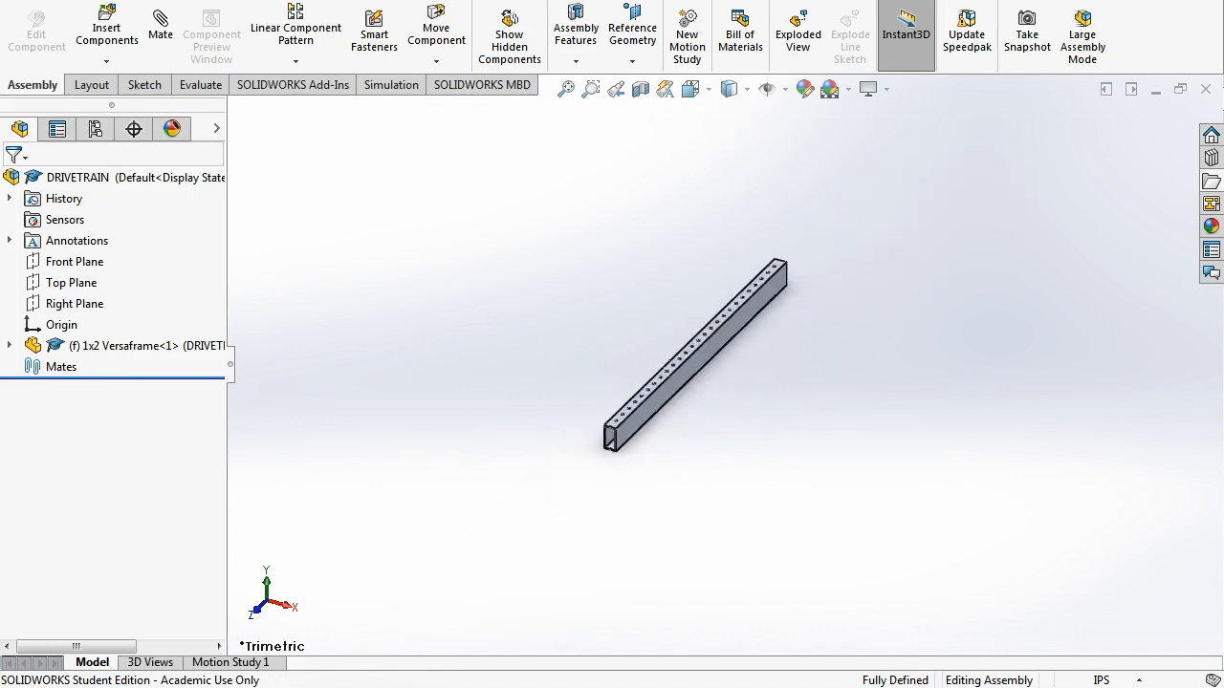
click(608, 343)
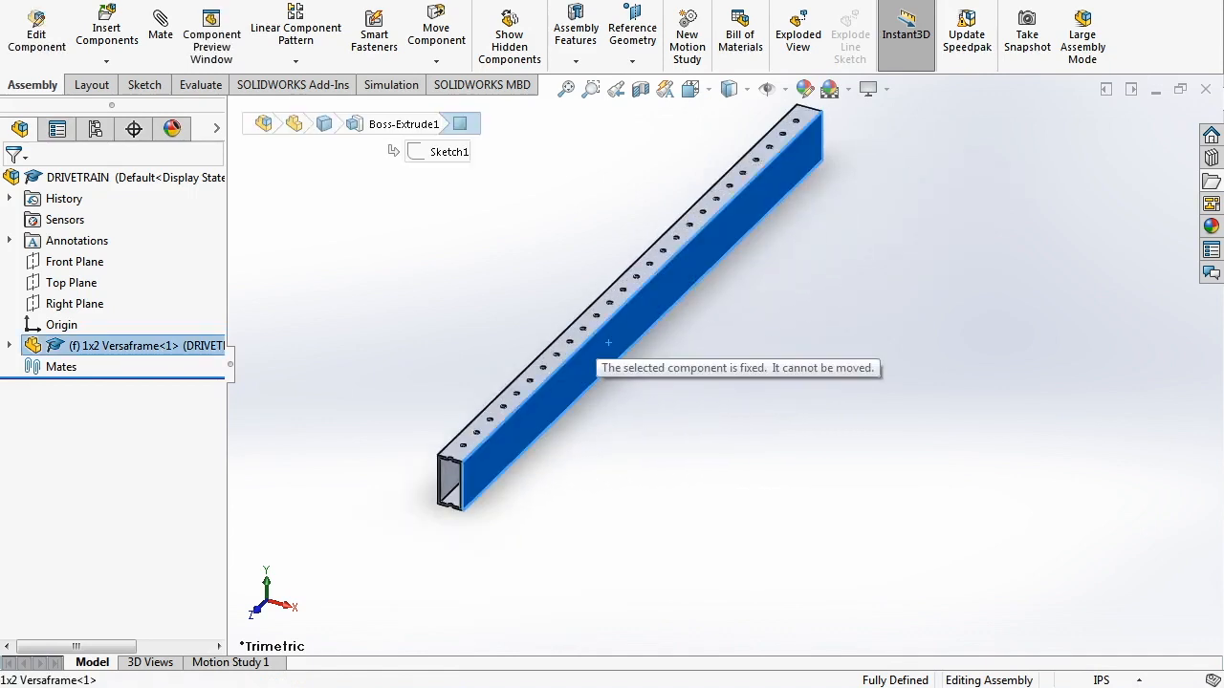
click(728, 361)
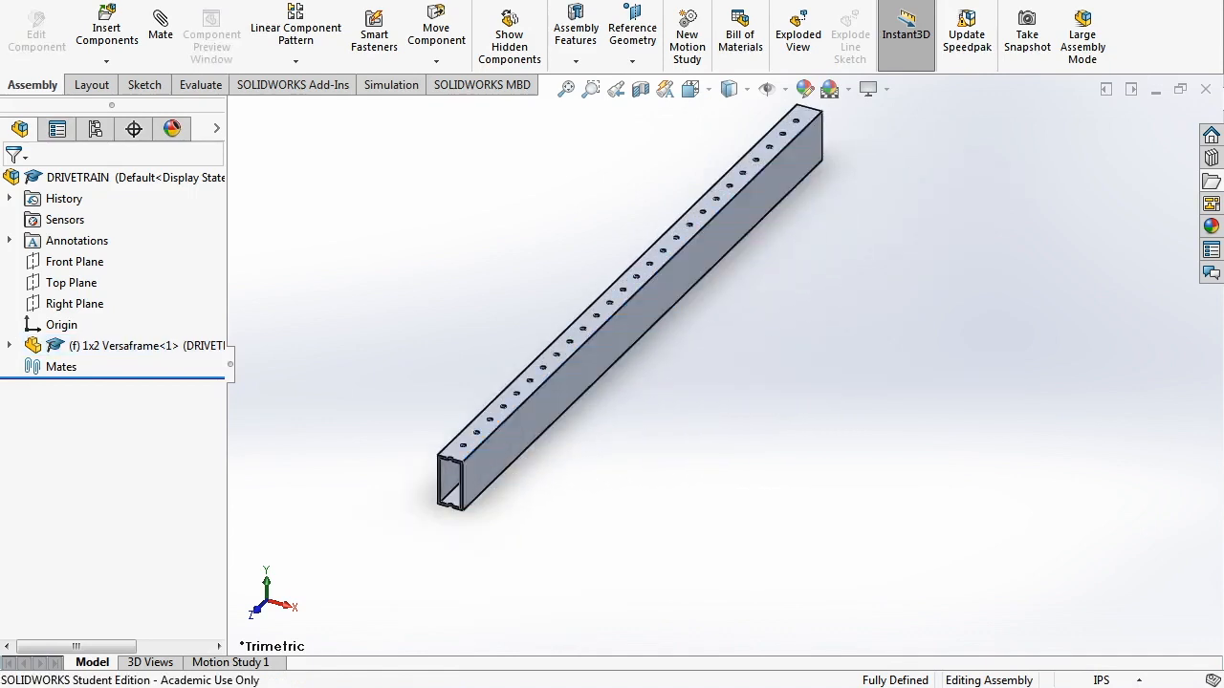
- Orbit the view from trimetric to a more side-on angle of the tube
scroll(860, 435, up, 5)
scroll(956, 487, down, 2)
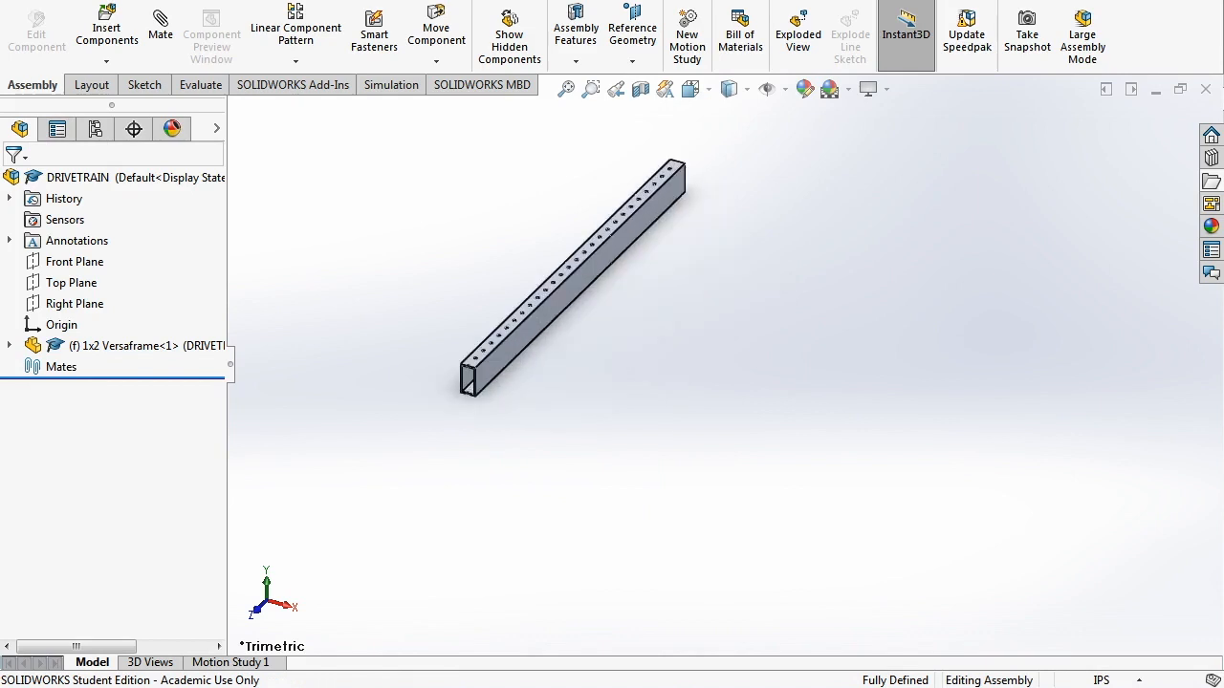
middle_drag(726, 382, 592, 411)
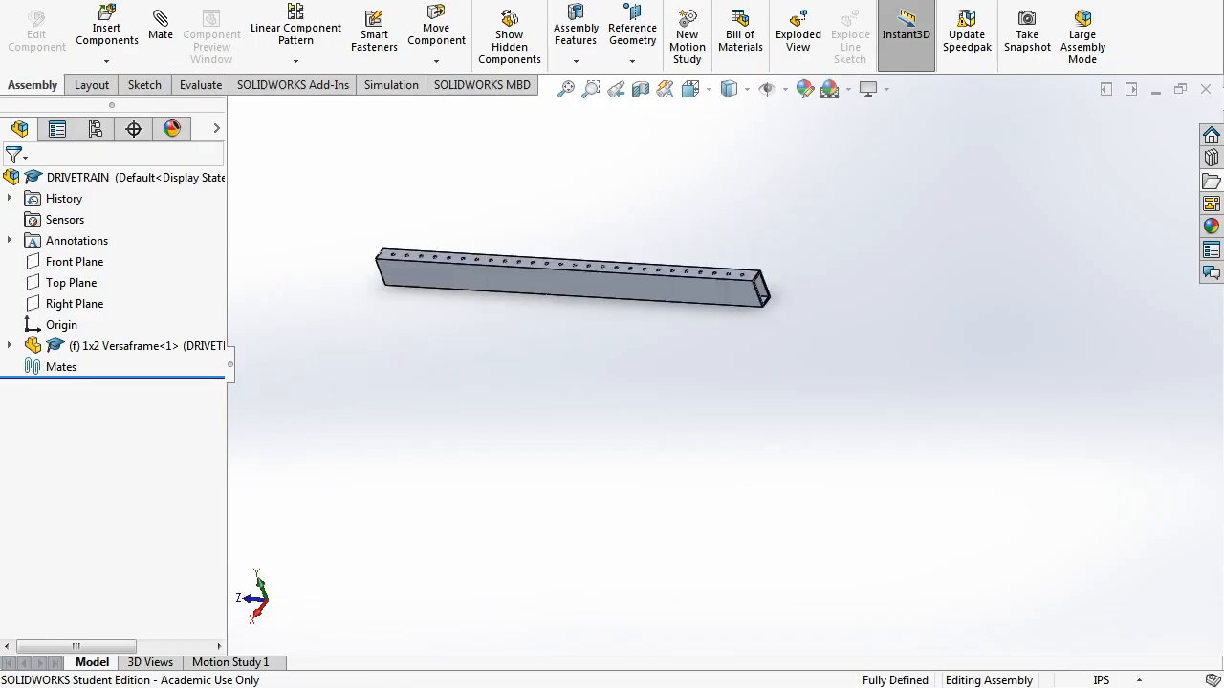
- Insert a second 1x2 Versaframe tube in DRIVETRAIN-LENGTH, rotated 90° about Y
click(106, 28)
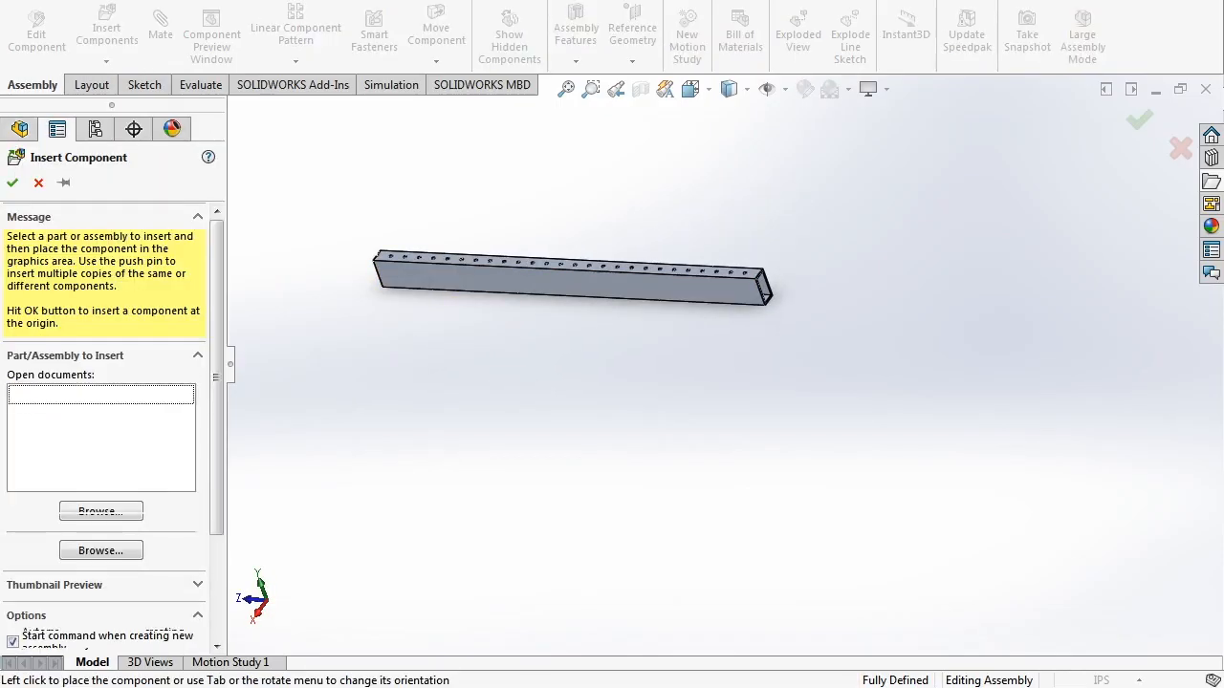
click(102, 525)
click(96, 555)
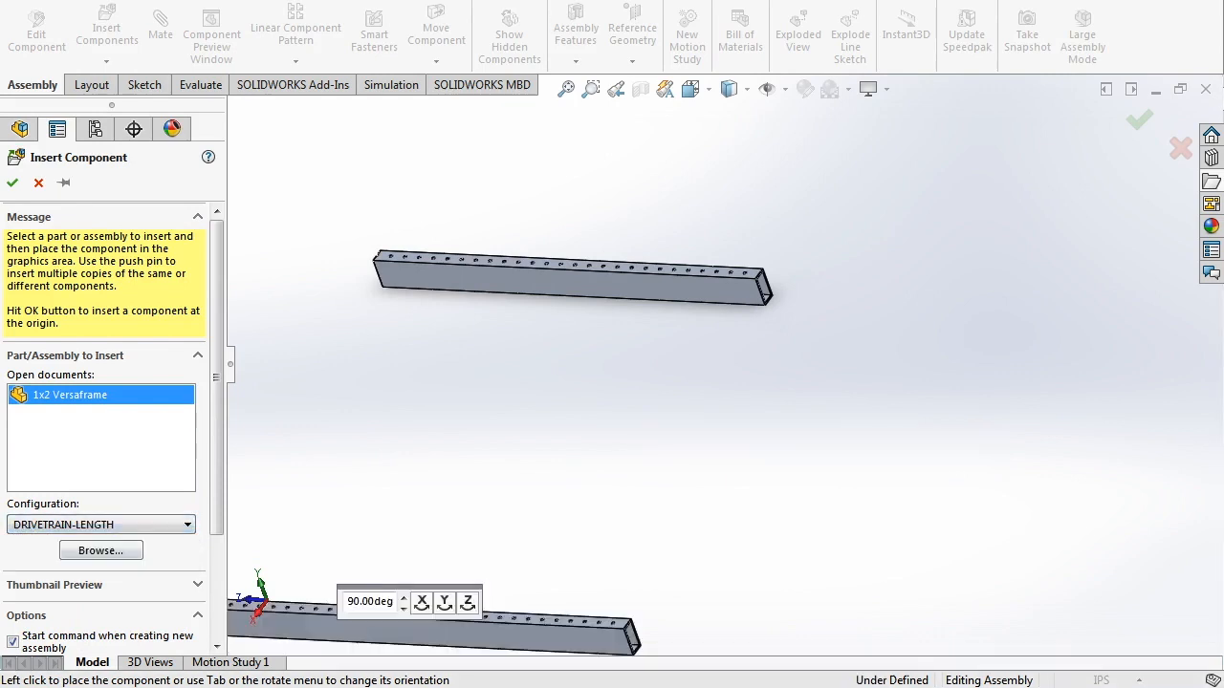
click(445, 602)
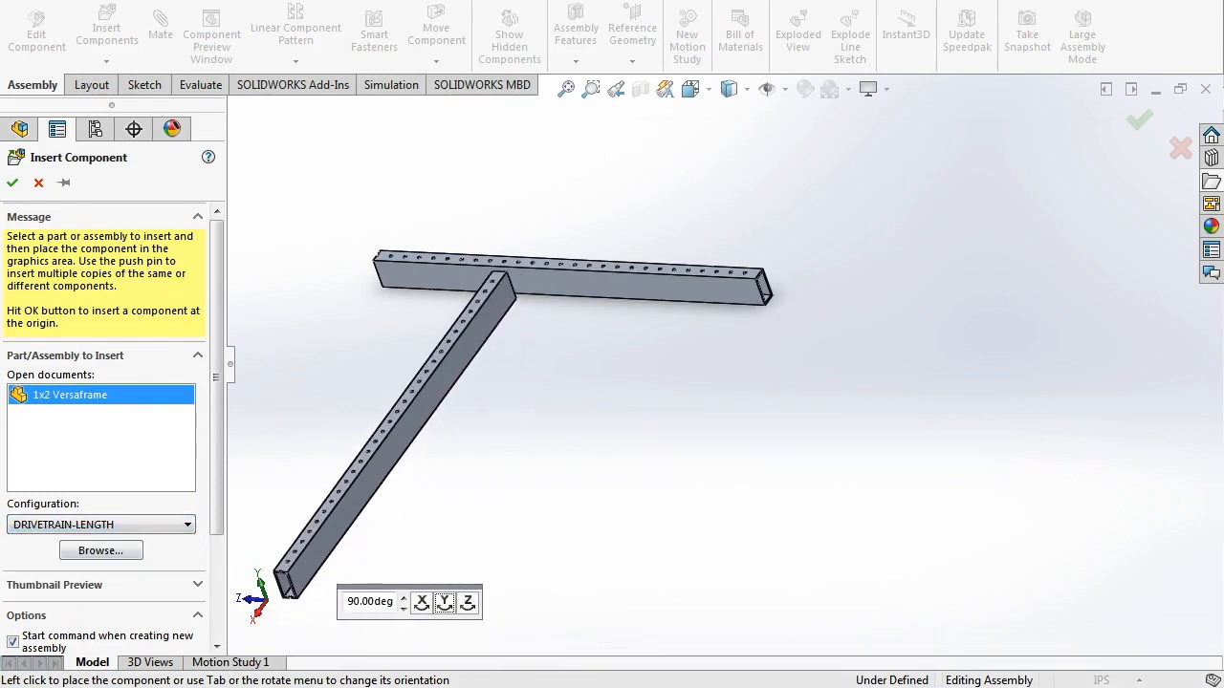
click(334, 433)
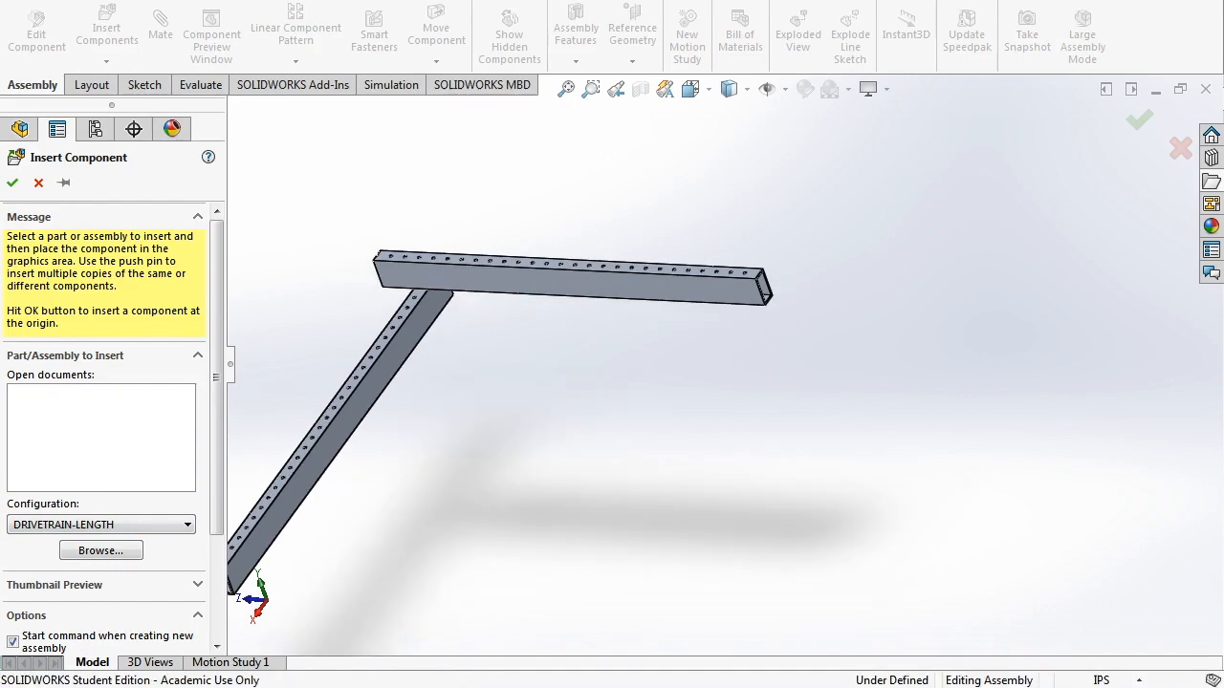
- Move the second tube away from the first and start a mate on its end face
mouse_move(334, 433)
middle_down()
mouse_move(392, 411)
mouse_move(339, 431)
middle_up()
click(323, 432)
drag(425, 287, 369, 359)
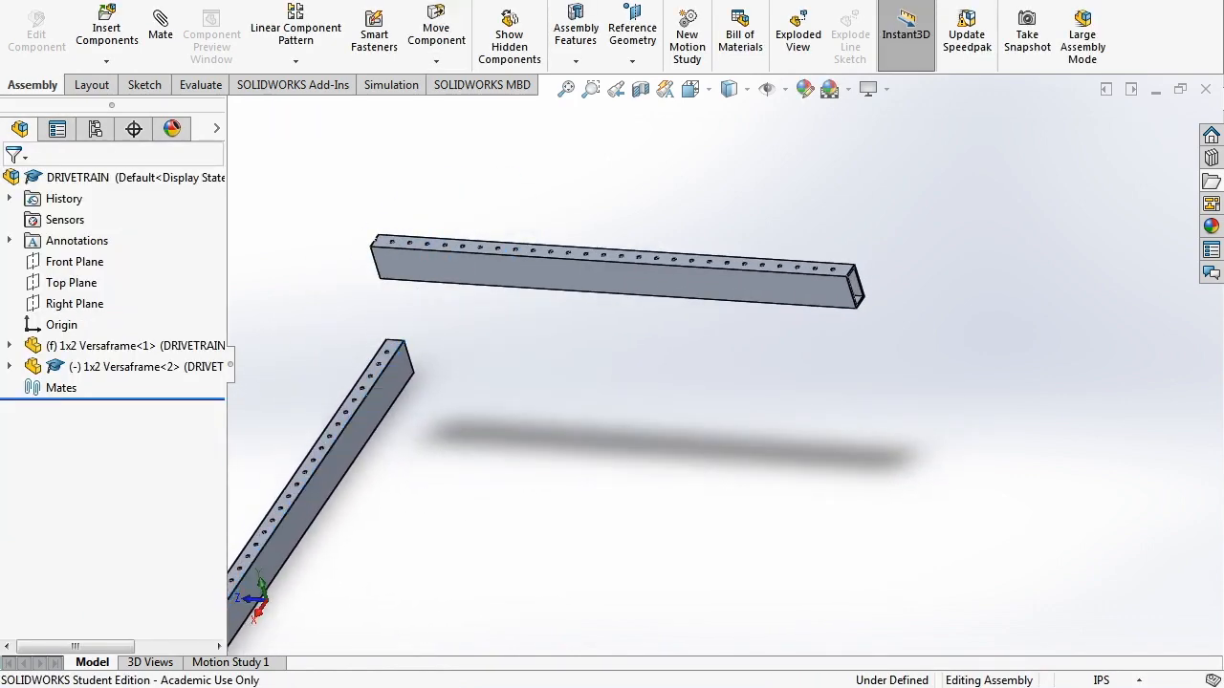
scroll(370, 362, down, 2)
middle_drag(370, 362, 478, 330)
scroll(431, 334, down, 4)
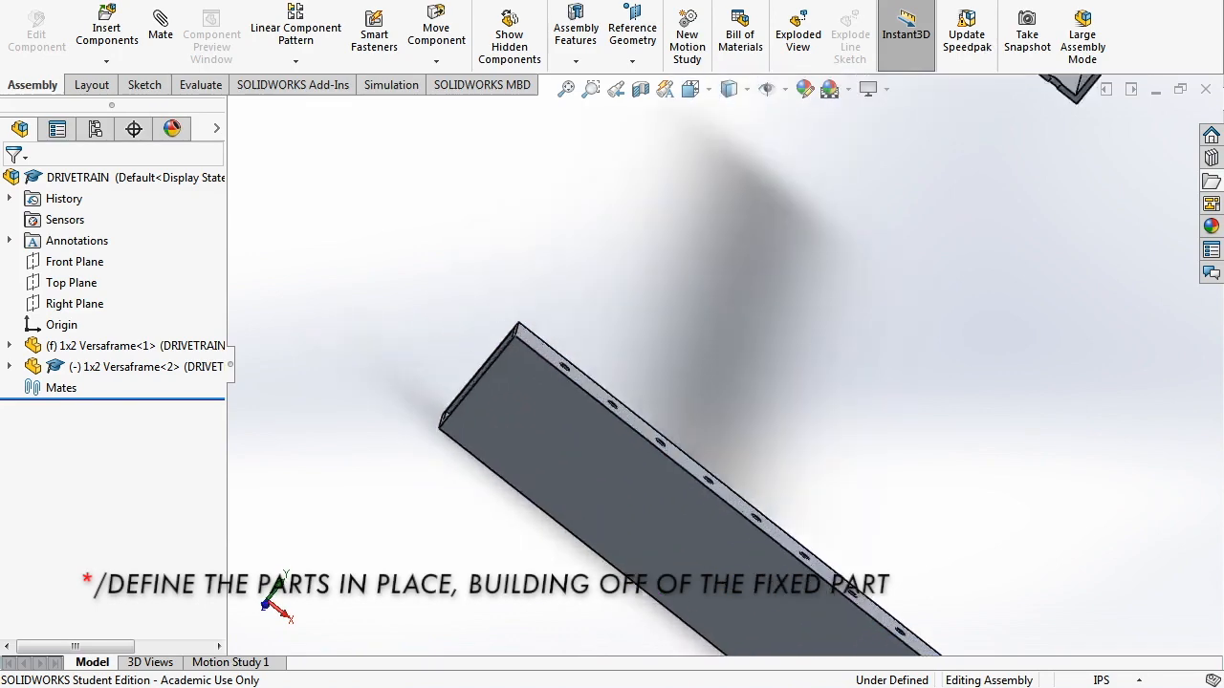
click(479, 374)
scroll(479, 374, up, 4)
middle_drag(479, 374, 612, 335)
click(160, 24)
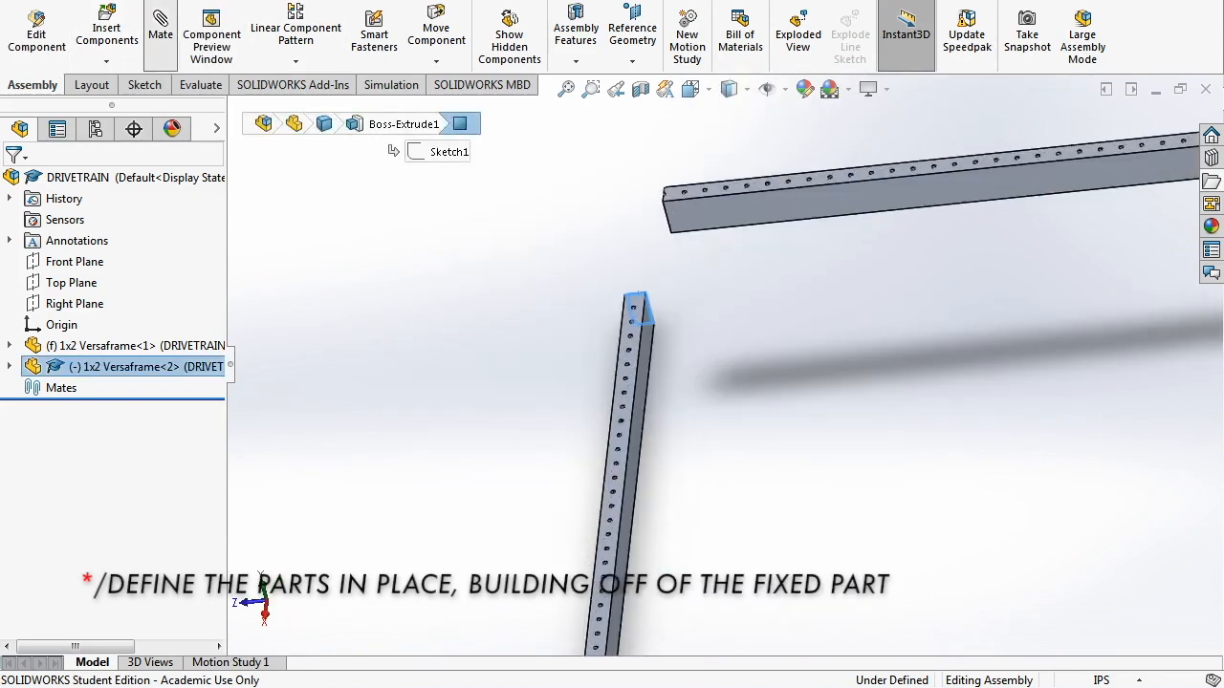
- Mate the second tube's end face coincident to the first tube's side face
click(763, 210)
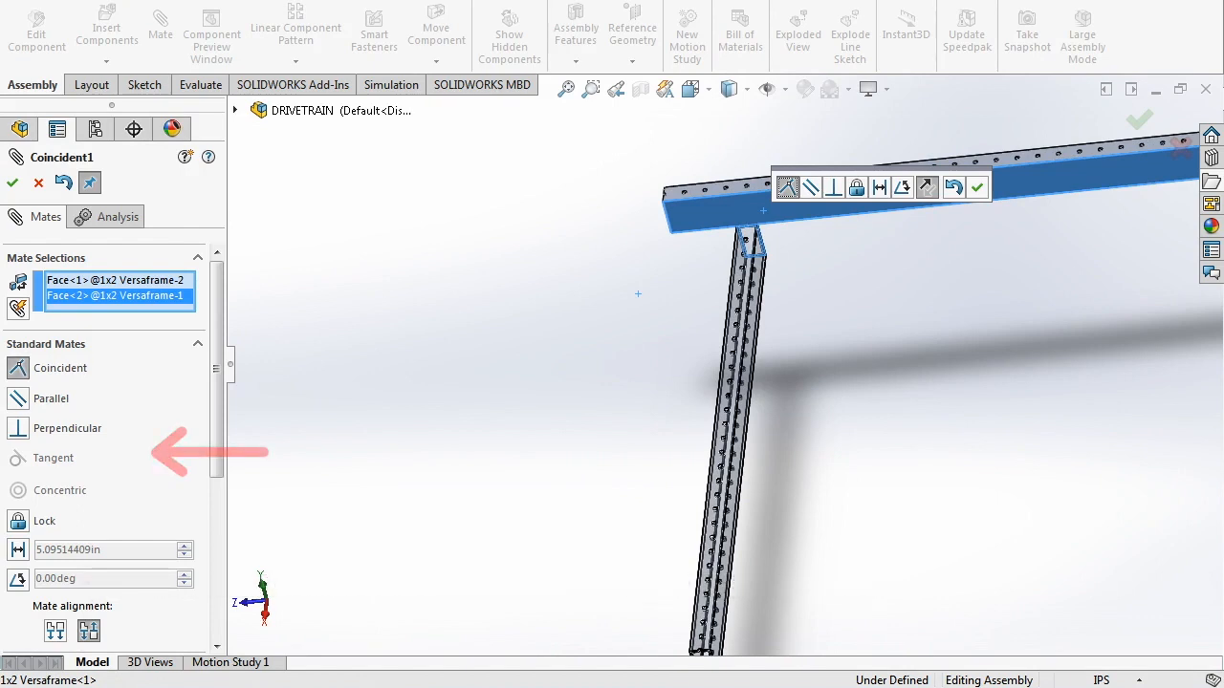
click(976, 188)
middle_drag(989, 272, 879, 286)
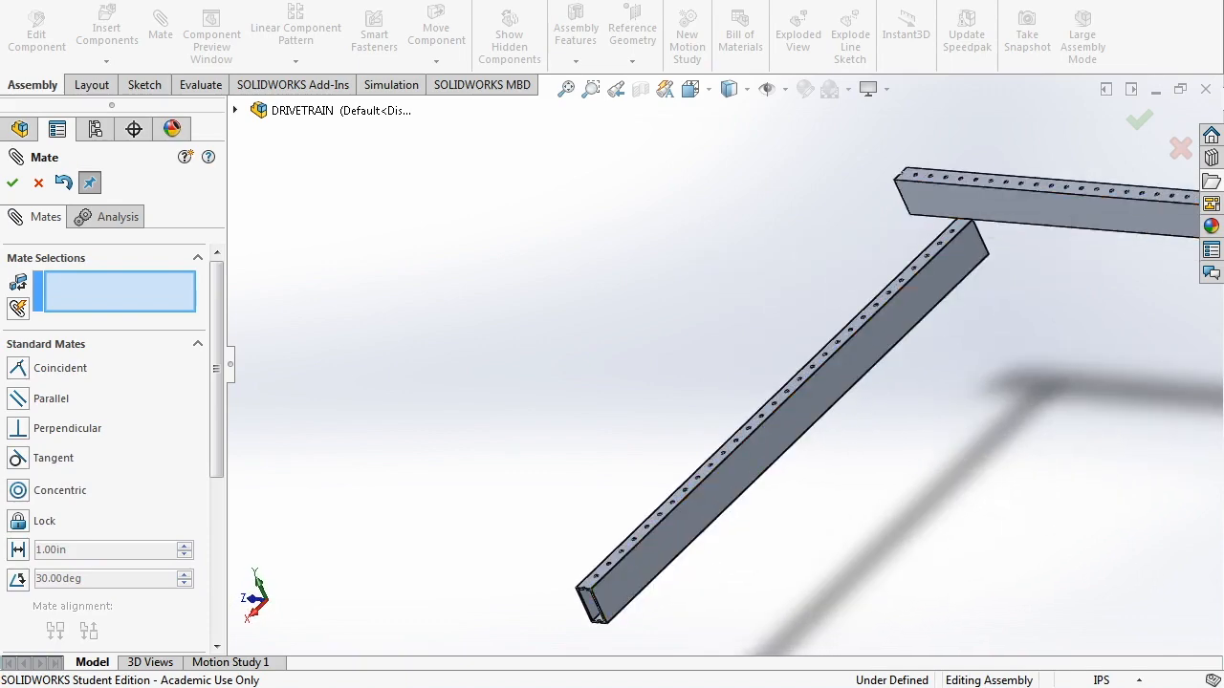
scroll(1032, 198, down, 6)
- Mate the two tubes' top faces coincident so they sit flush
click(818, 279)
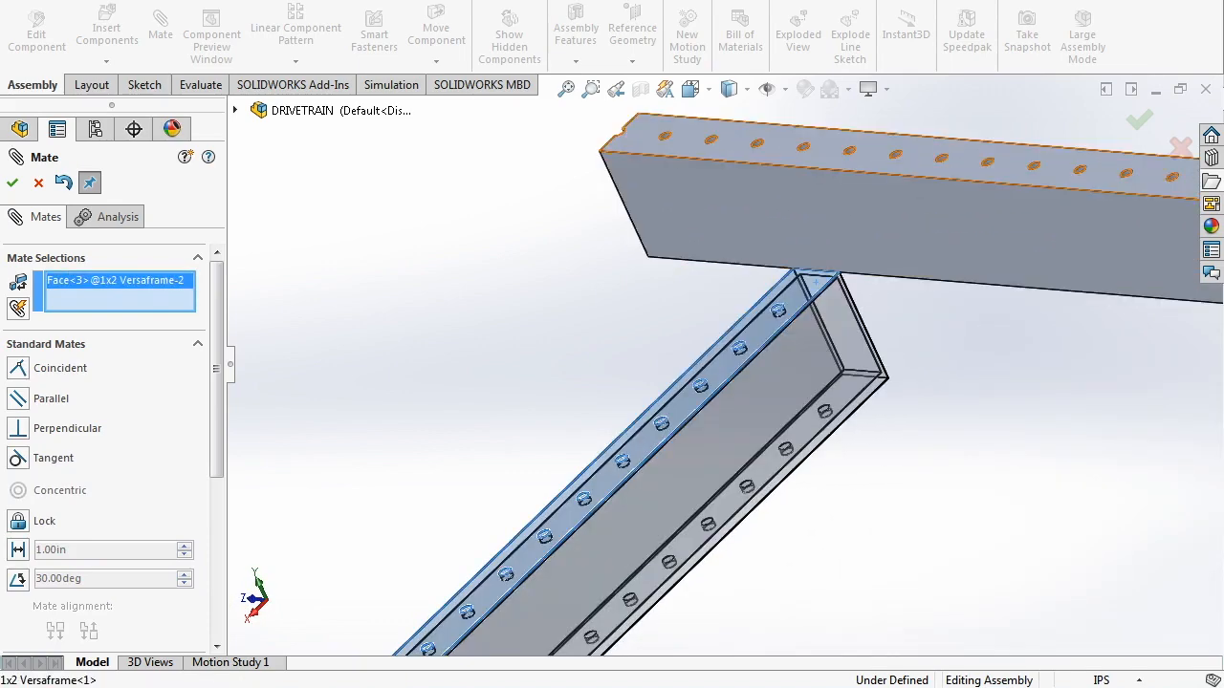
click(827, 141)
click(1201, 106)
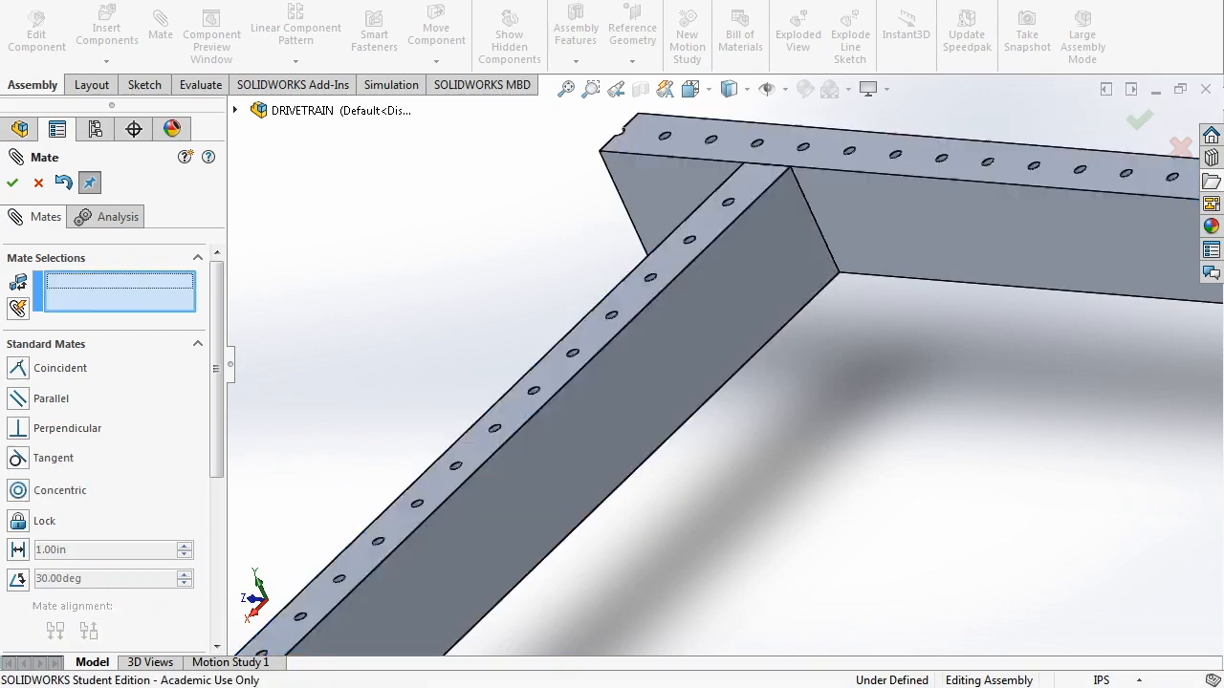
scroll(726, 354, up, 7)
mouse_move(727, 354)
middle_down()
mouse_move(793, 311)
mouse_move(741, 358)
middle_up()
key(Escape)
- Slide the second tube along the first to position the T joint
scroll(674, 342, down, 5)
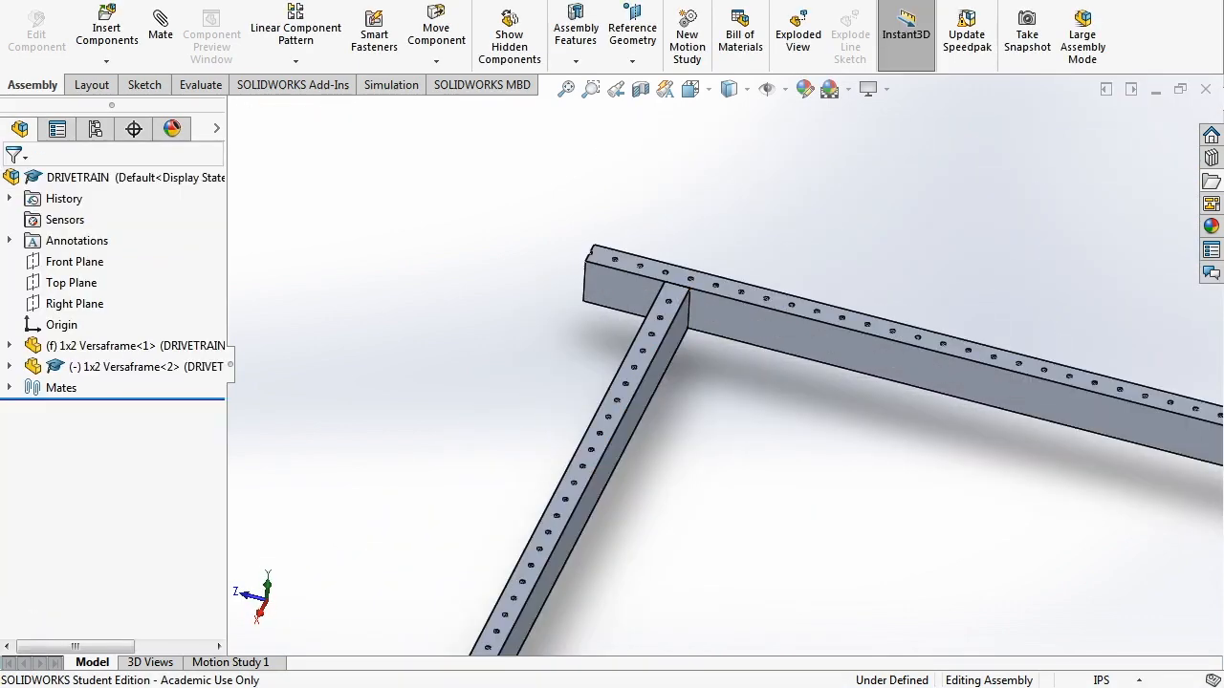
scroll(669, 372, up, 5)
scroll(722, 394, down, 2)
scroll(711, 373, down, 2)
drag(650, 324, 724, 345)
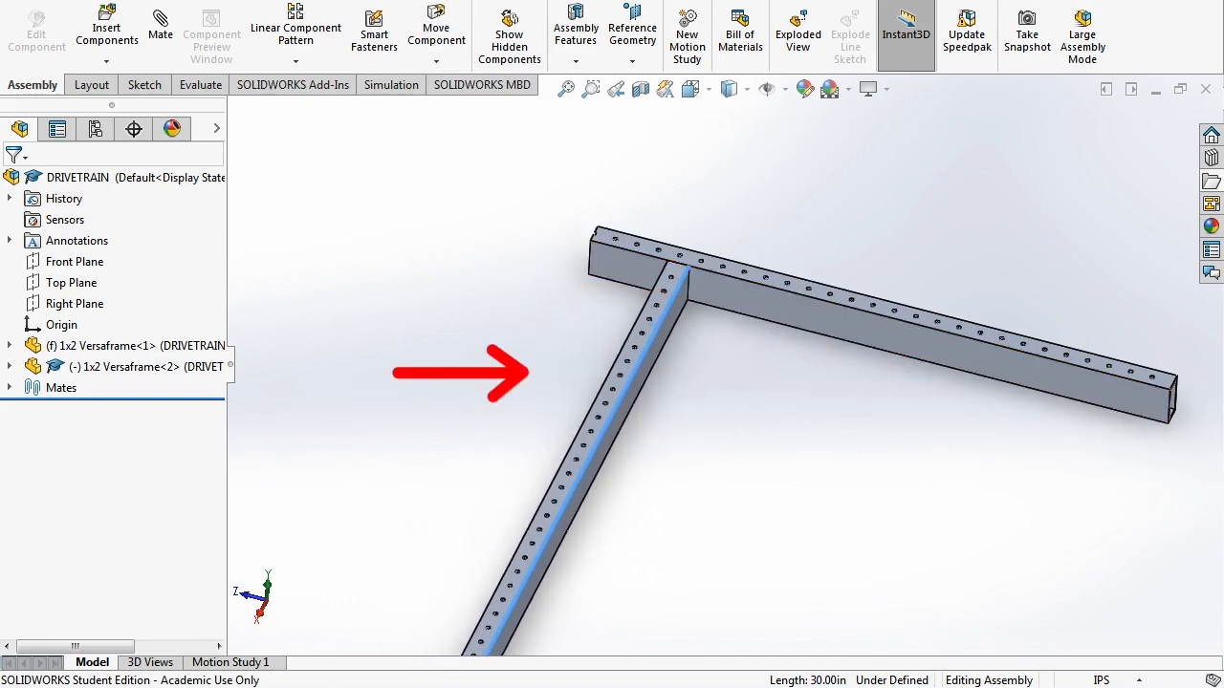
drag(654, 334, 641, 331)
scroll(669, 287, up, 1)
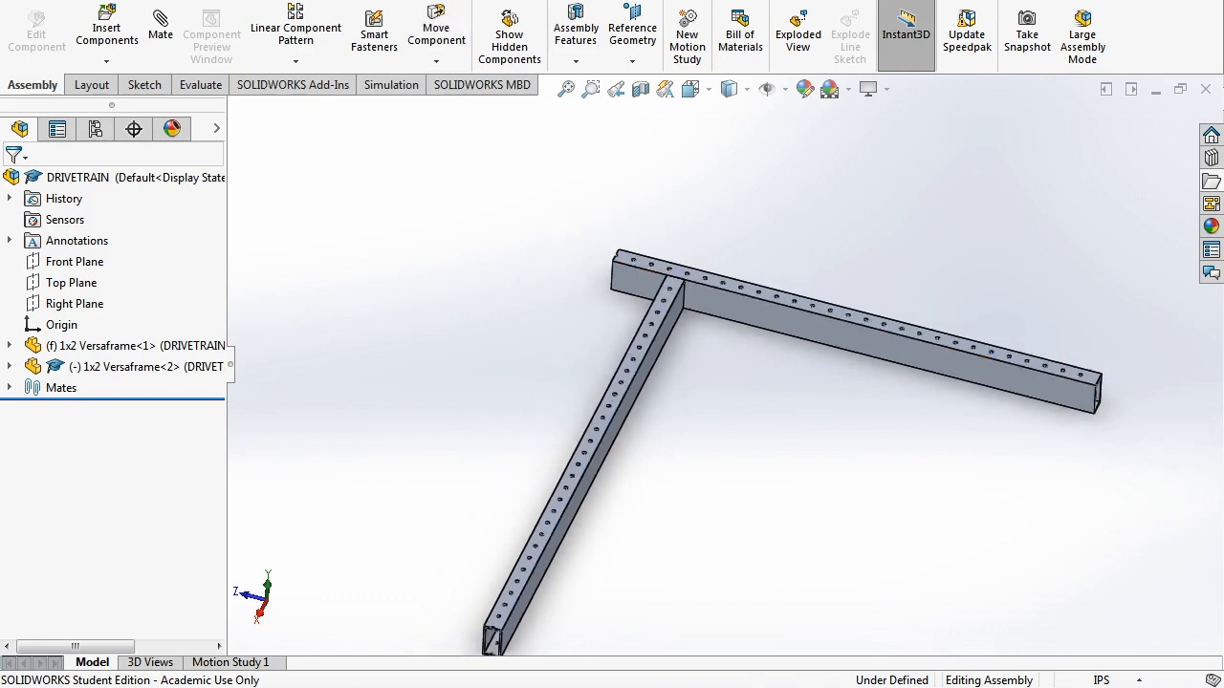
scroll(662, 280, down, 4)
drag(659, 333, 634, 328)
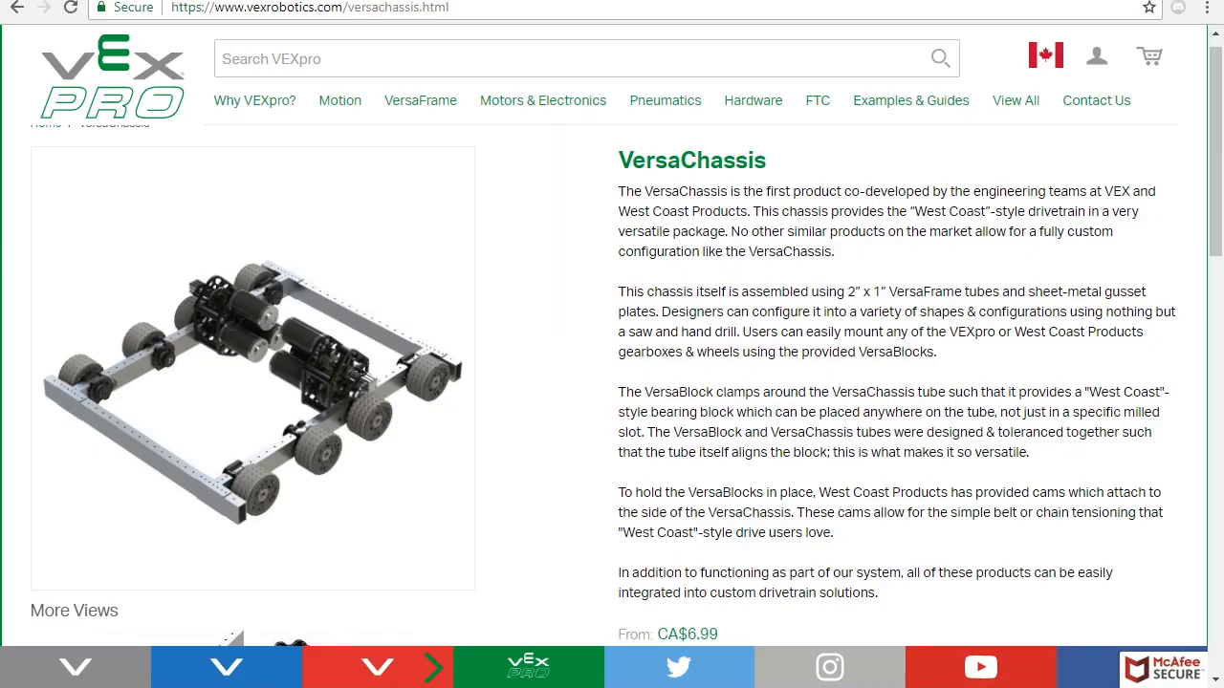
- In a new tab, search VEXpro for 'gusset' and open VersaFrame Gussets and Mounts
key(ctrl+t)
text(vexrobotics.com/vexpro)
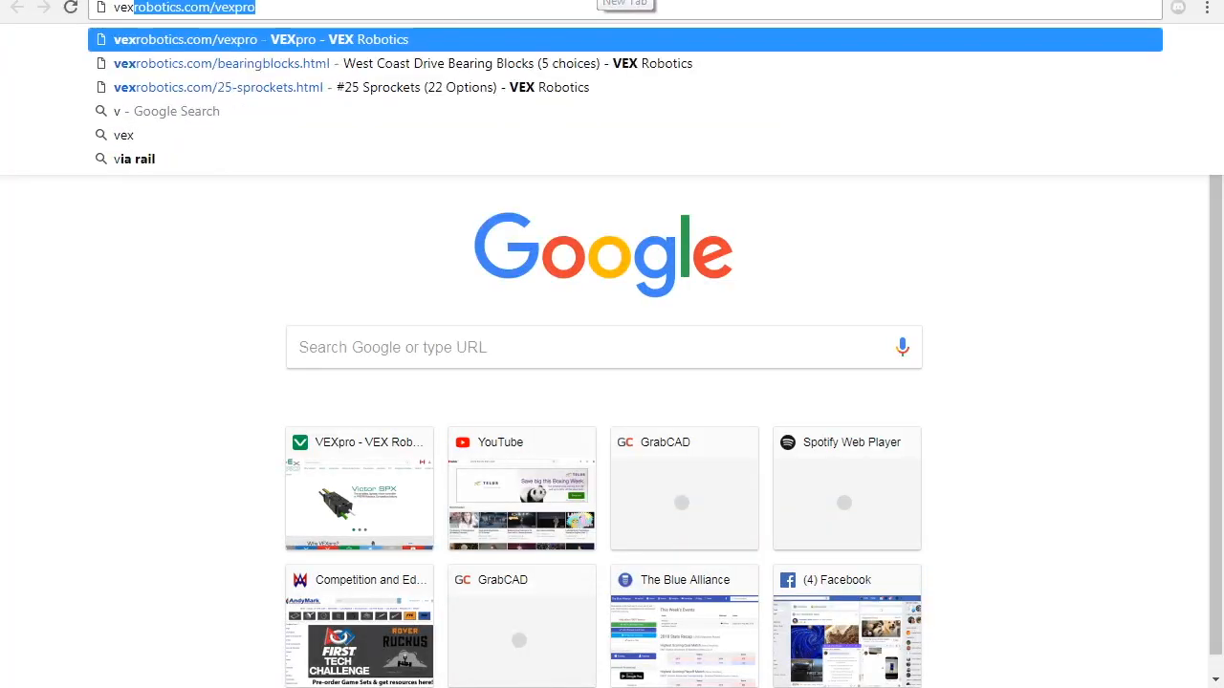
key(Return)
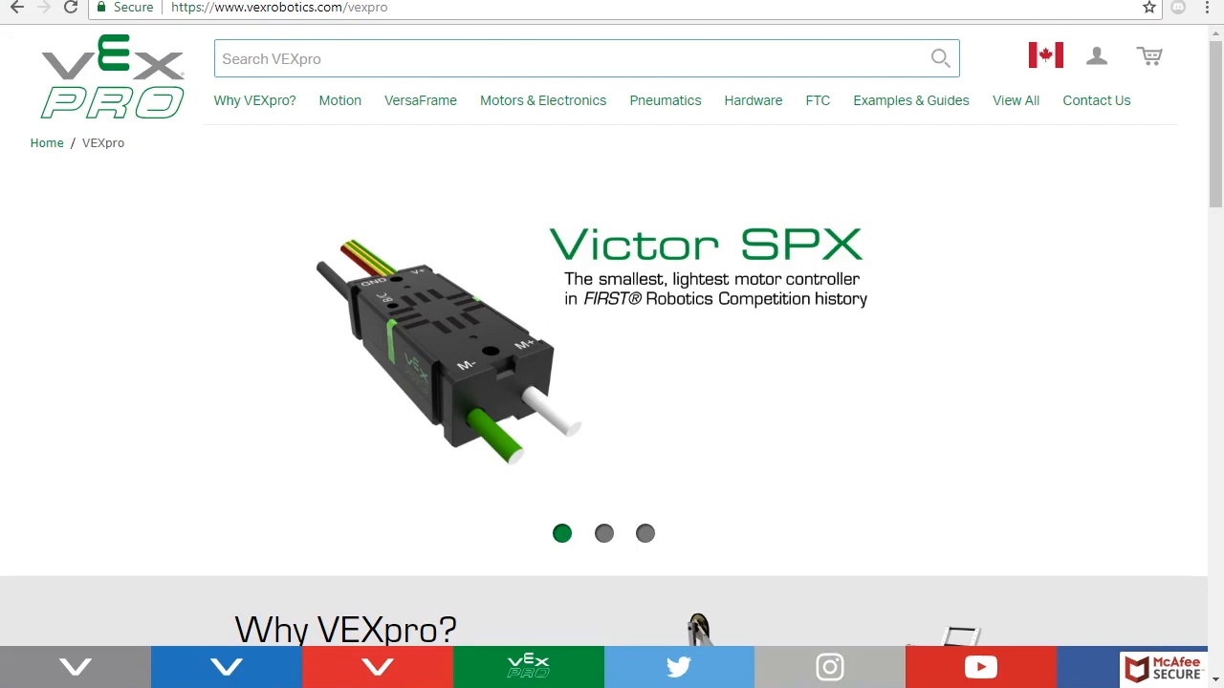
text(gusset)
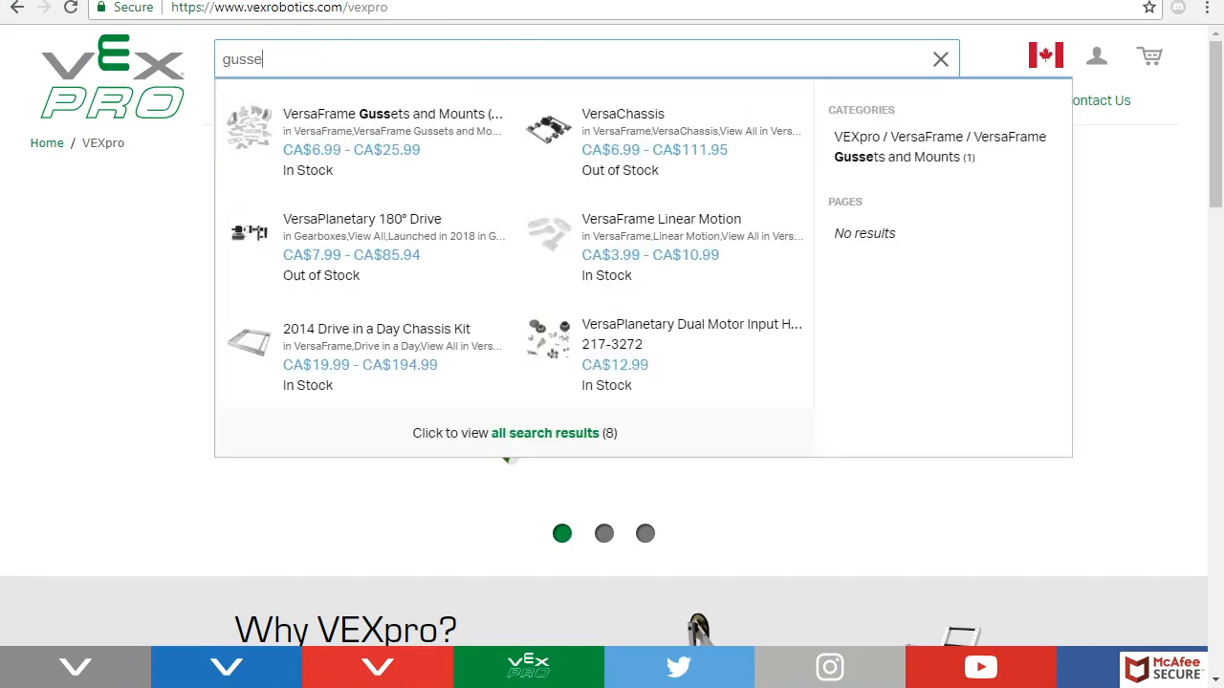
click(421, 115)
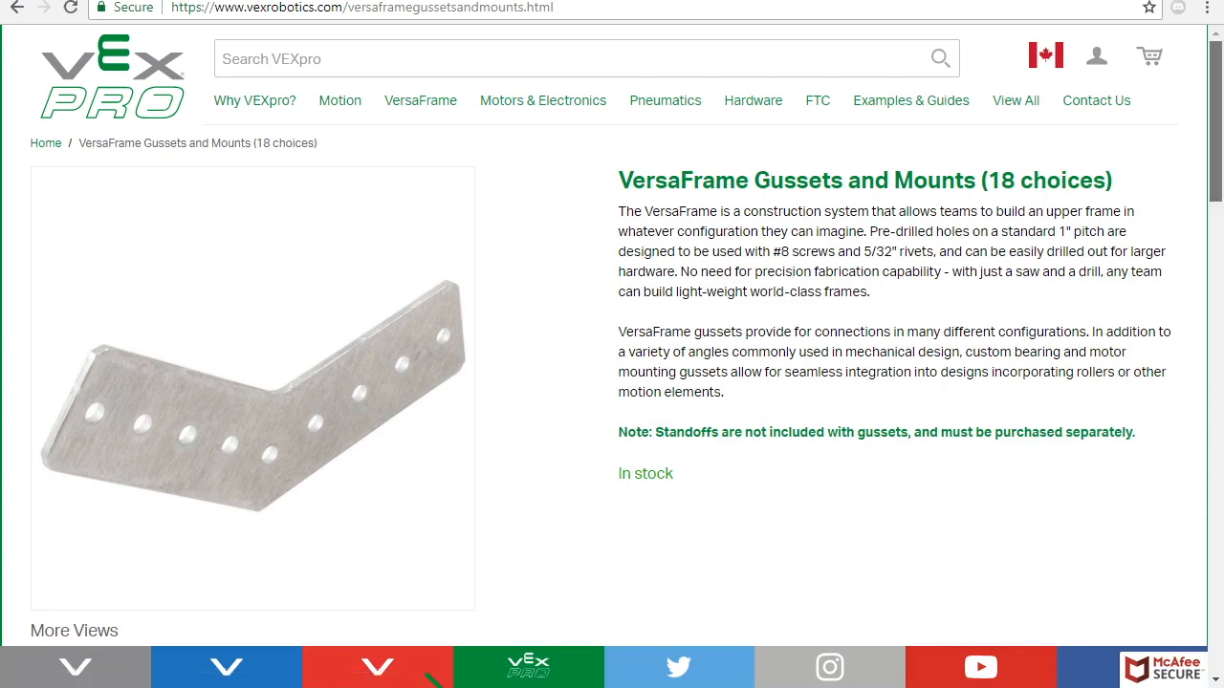
- Browse the gusset pictures, enlarge the VersaChassis Gusset image, and scroll to the product list
scroll(604, 363, down, 5)
scroll(604, 363, up, 2)
click(433, 503)
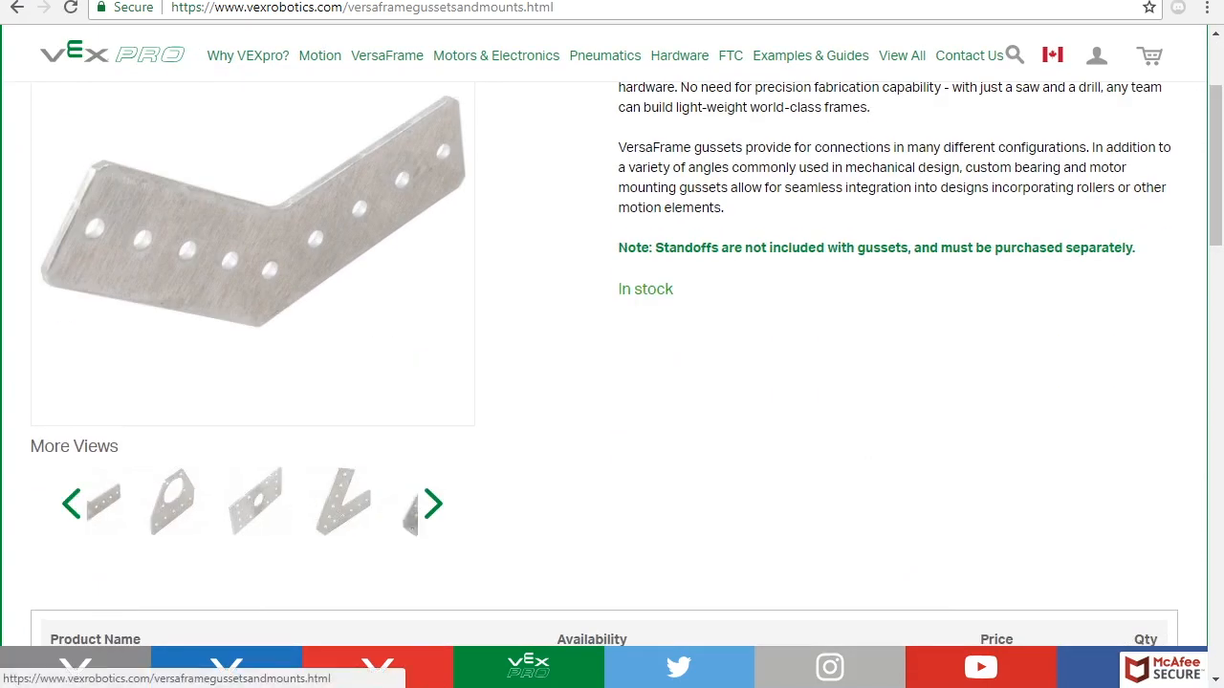
click(433, 504)
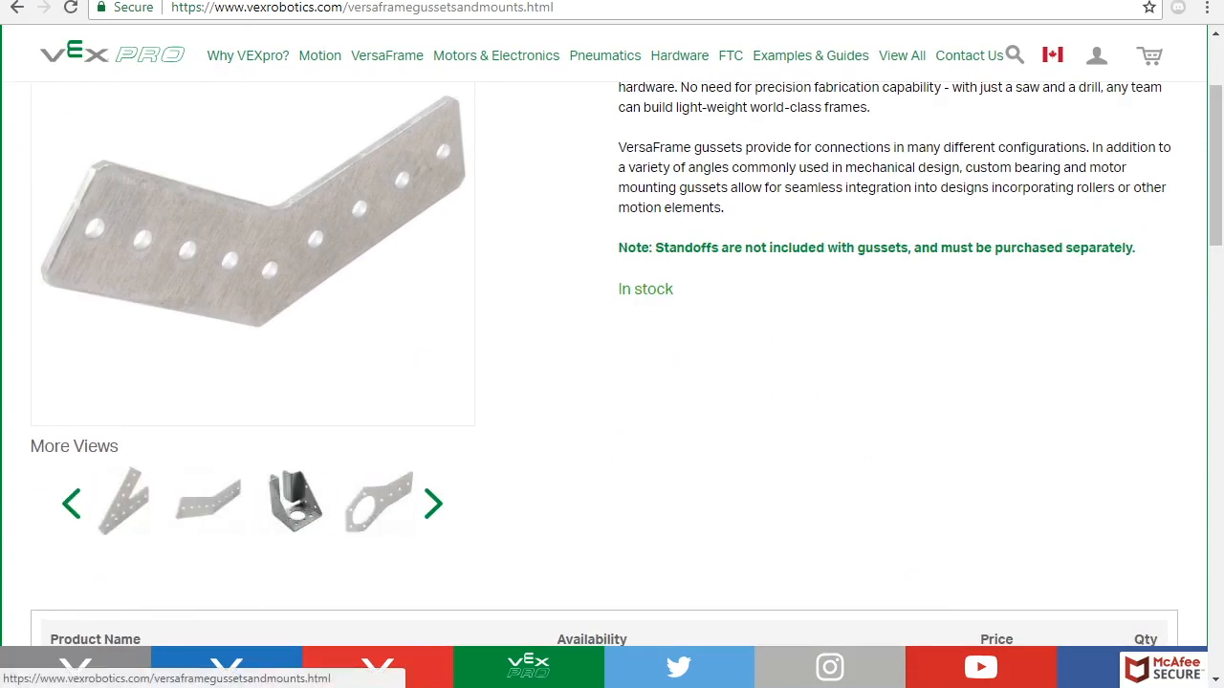
click(433, 504)
click(433, 504)
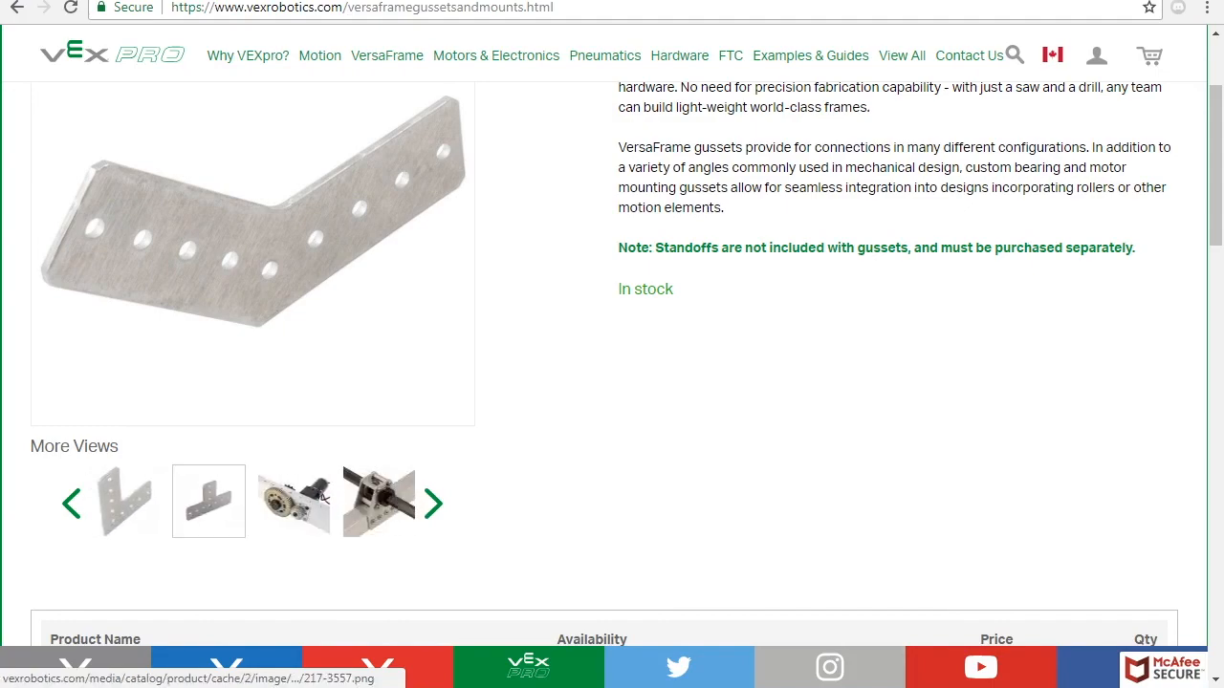
click(208, 501)
click(1018, 43)
drag(1215, 124, 1215, 529)
- Download the VersaChassis Gusset (217-3557) CAD file, then open File Explorer
click(569, 361)
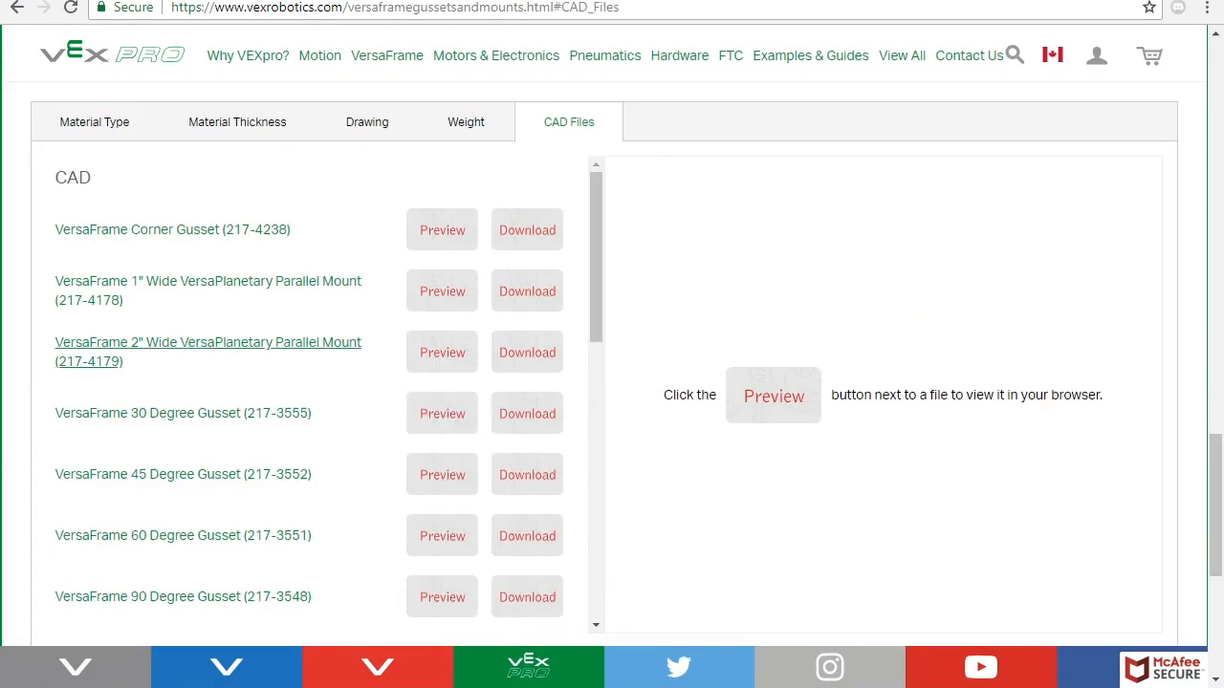
drag(596, 296, 595, 572)
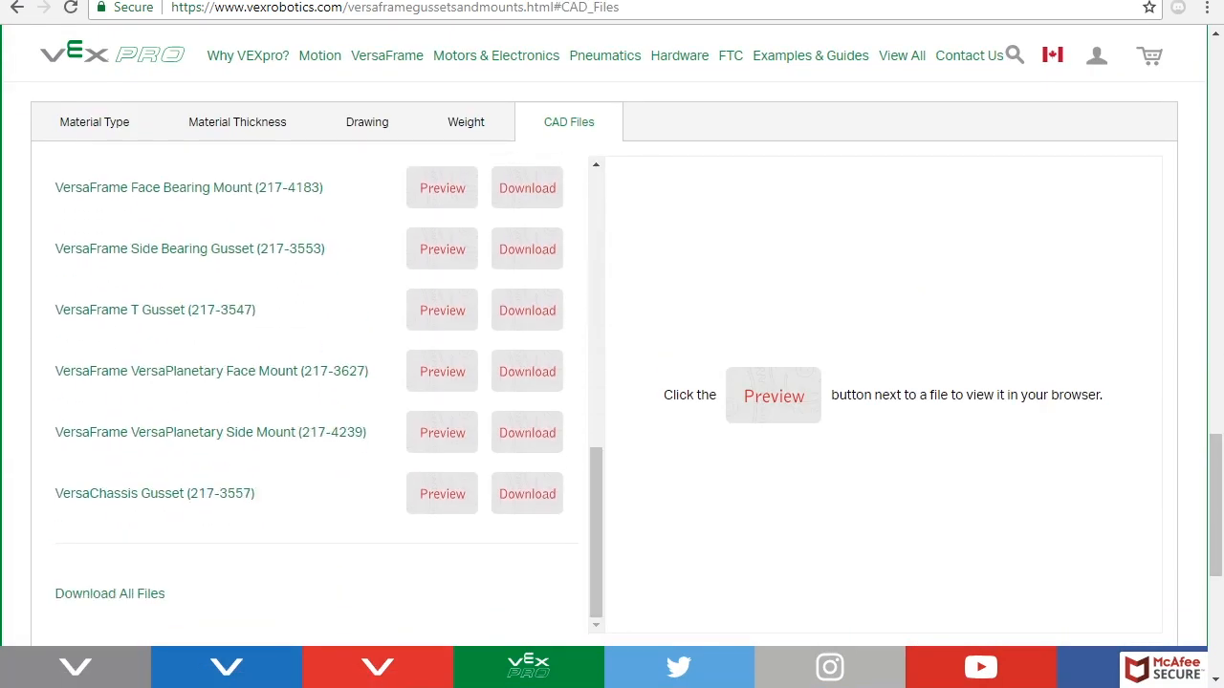
click(526, 494)
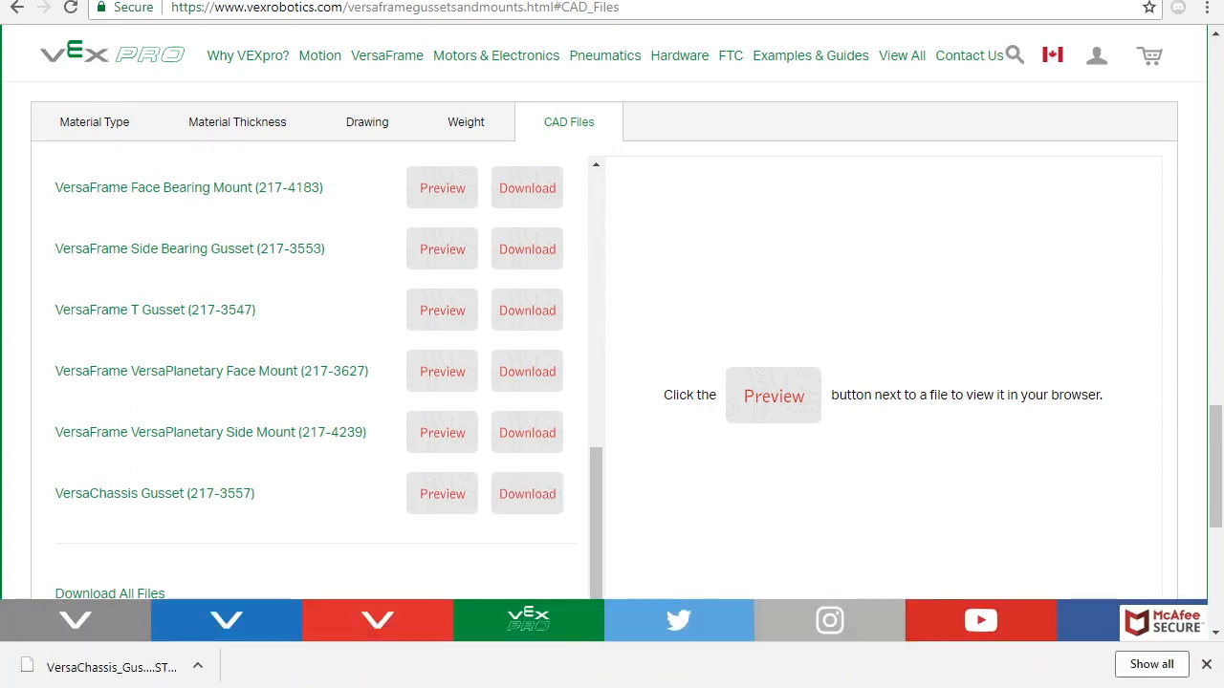
key(super+e)
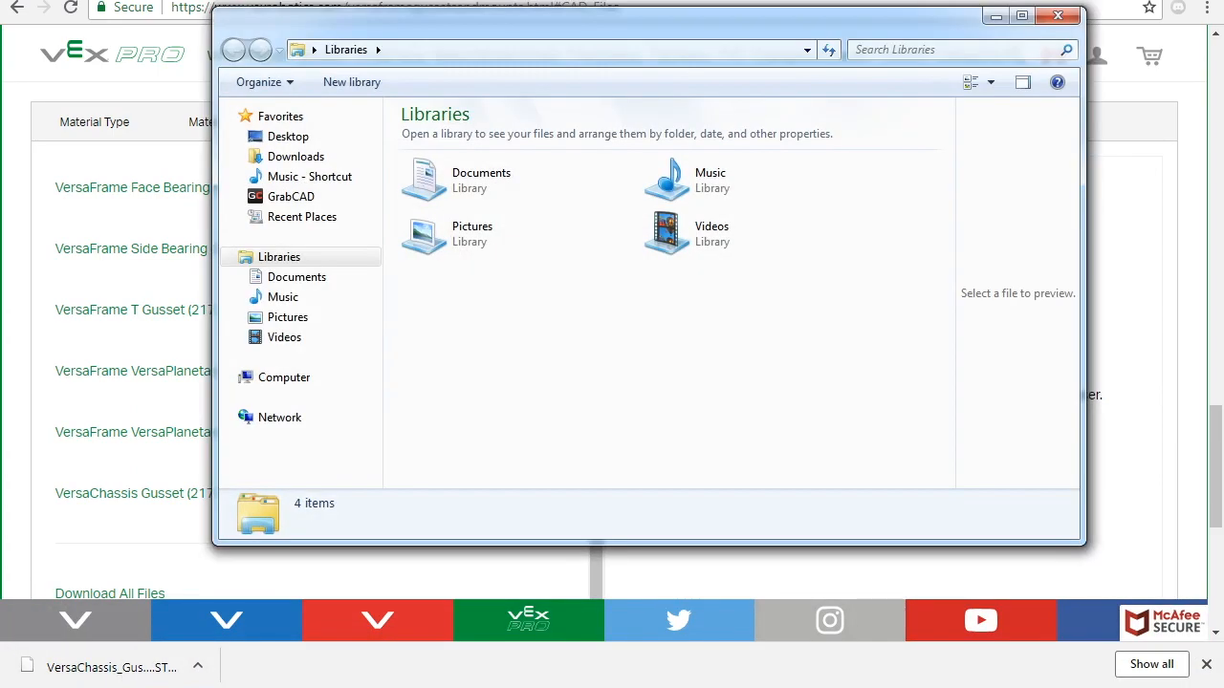
- Reveal the downloaded VersaChassis_Gusset_217-3557 (1).STEP file in the Downloads folder from Chrome
click(1058, 15)
click(197, 665)
click(251, 598)
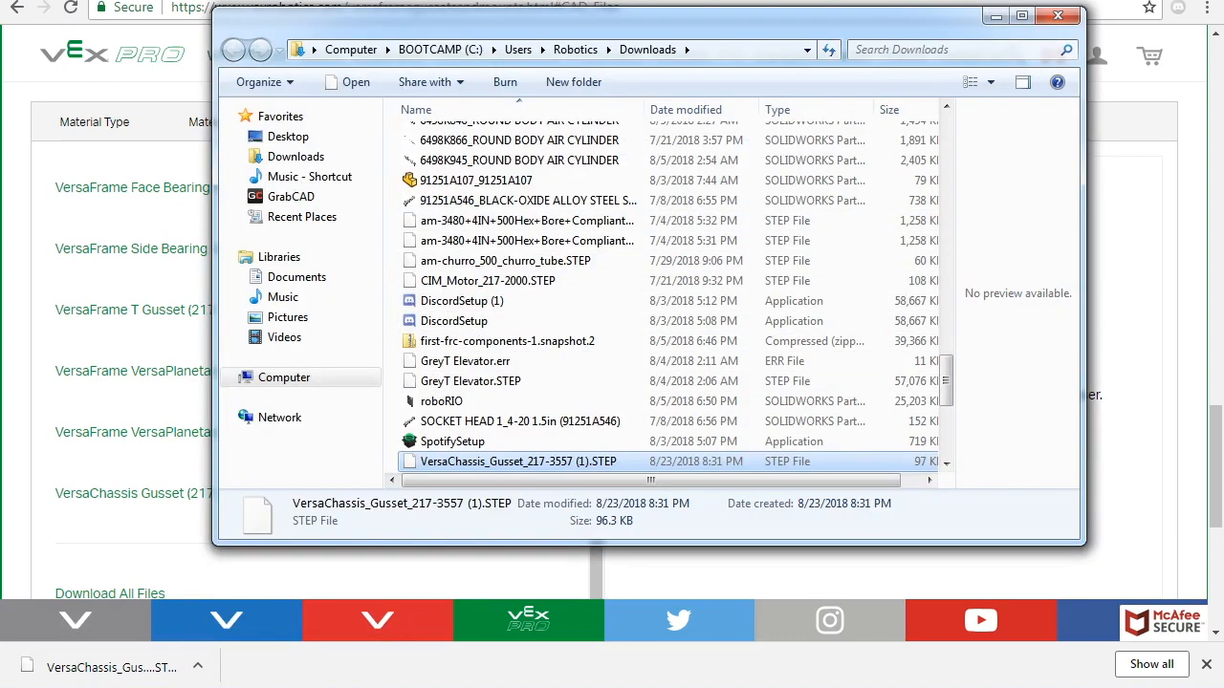
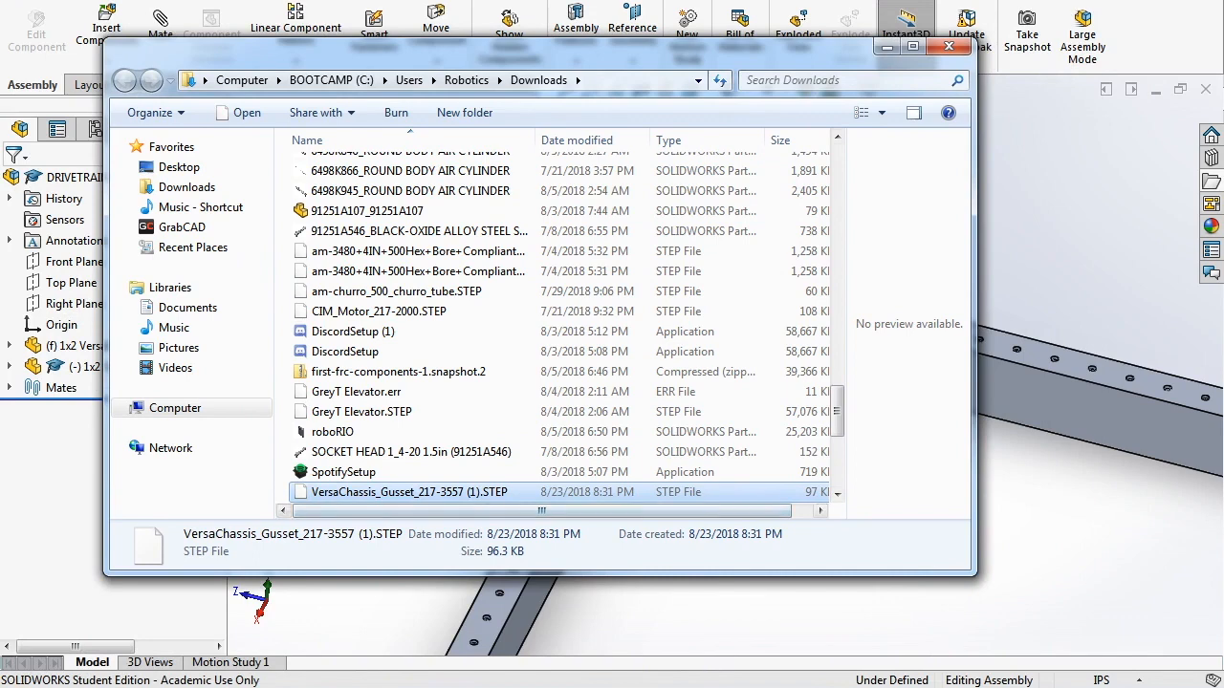
- Import VersaChassis_Gusset_217-3557 (1).STEP as a part without FeatureWorks recognition, then begin Save As
key(Return)
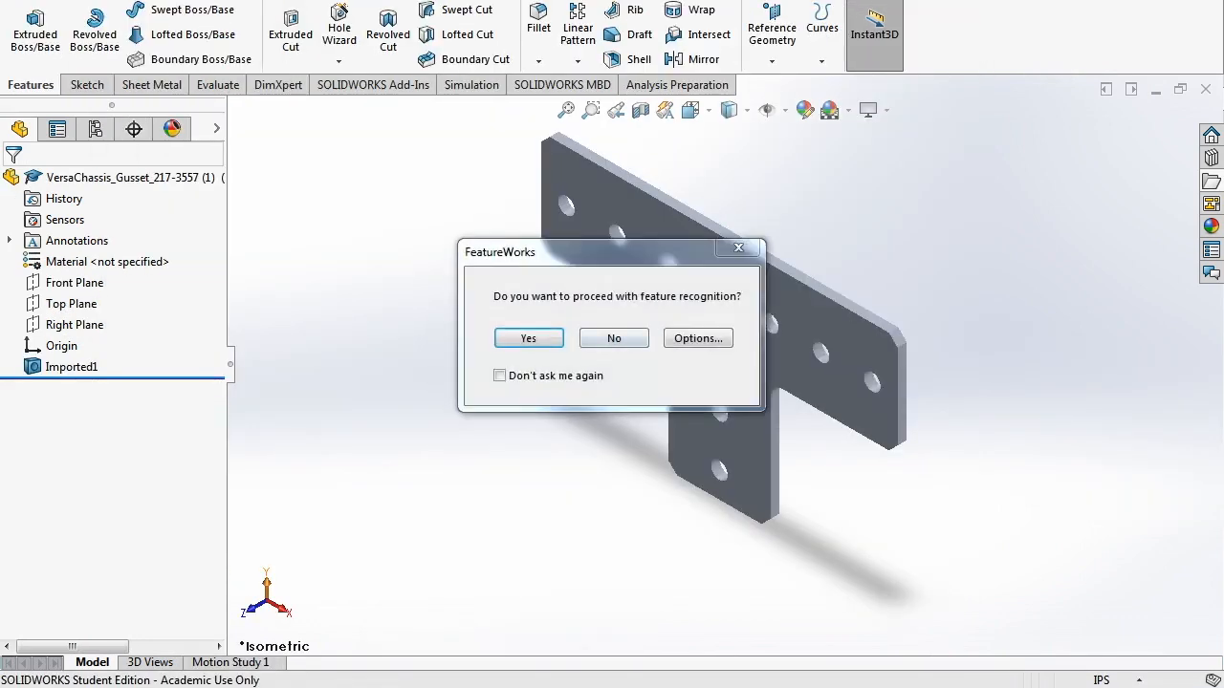
click(614, 339)
middle_drag(722, 438, 571, 384)
click(297, 0)
click(322, 25)
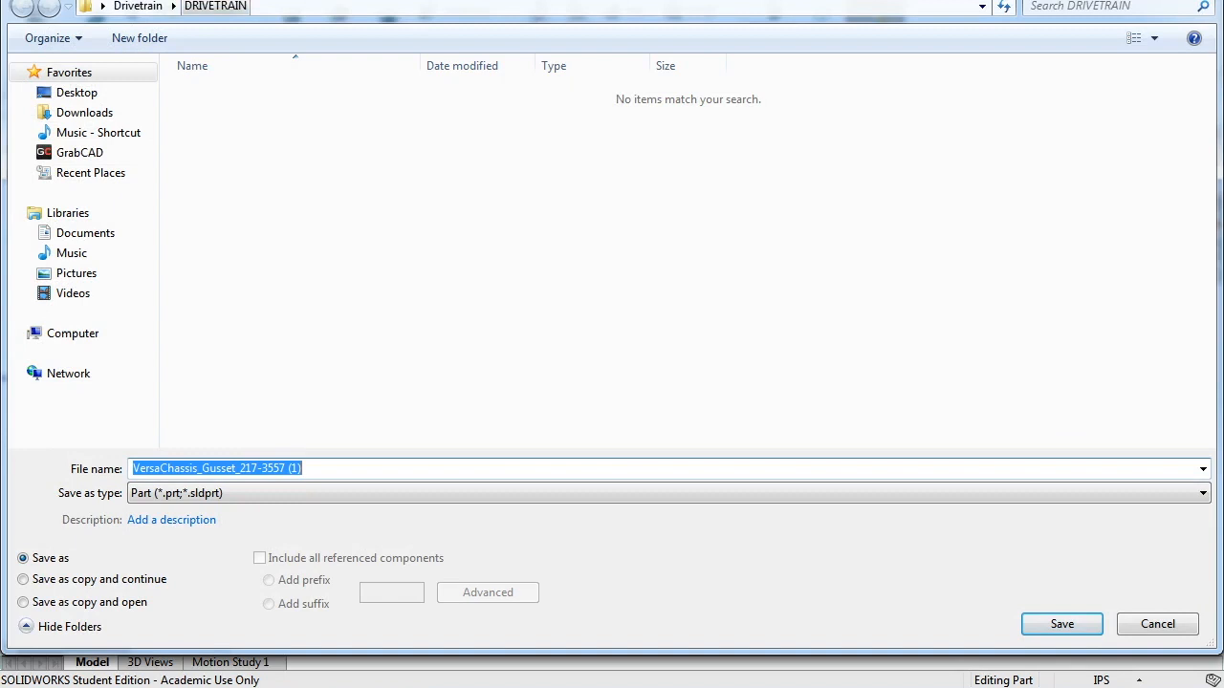
- Save the part as 'VersaChassis_Gusset (217-3557)' in Drivetrain › Fasteners & Gussets
click(138, 6)
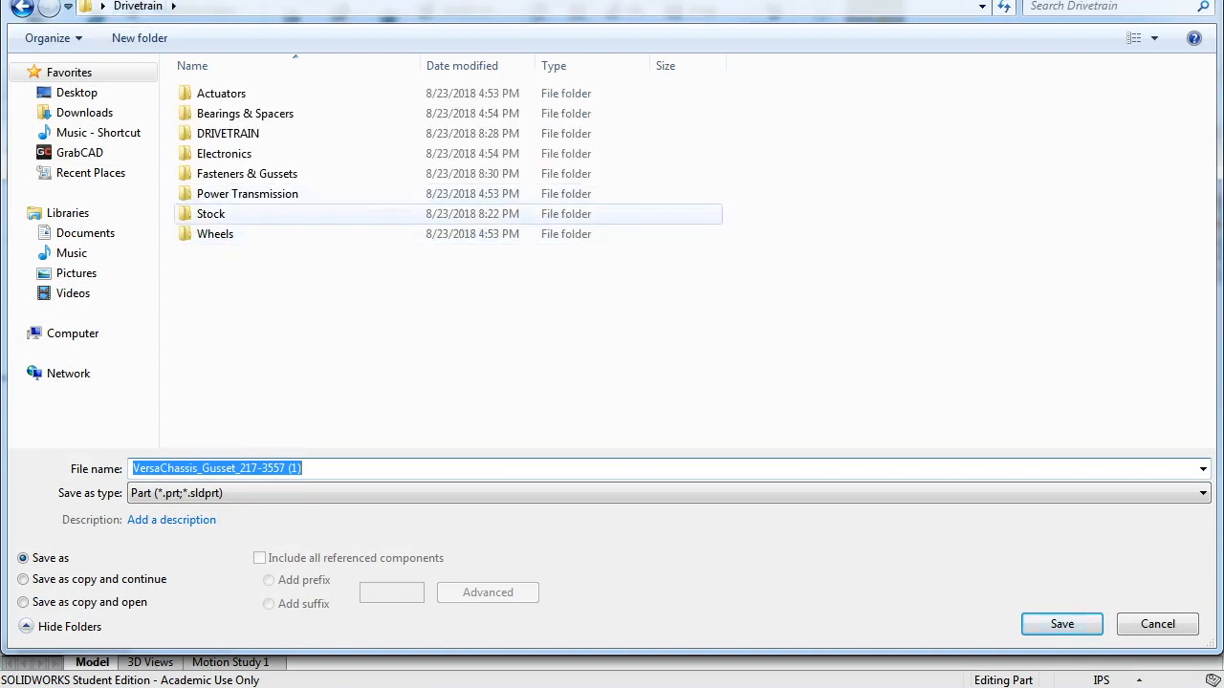
double_click(246, 173)
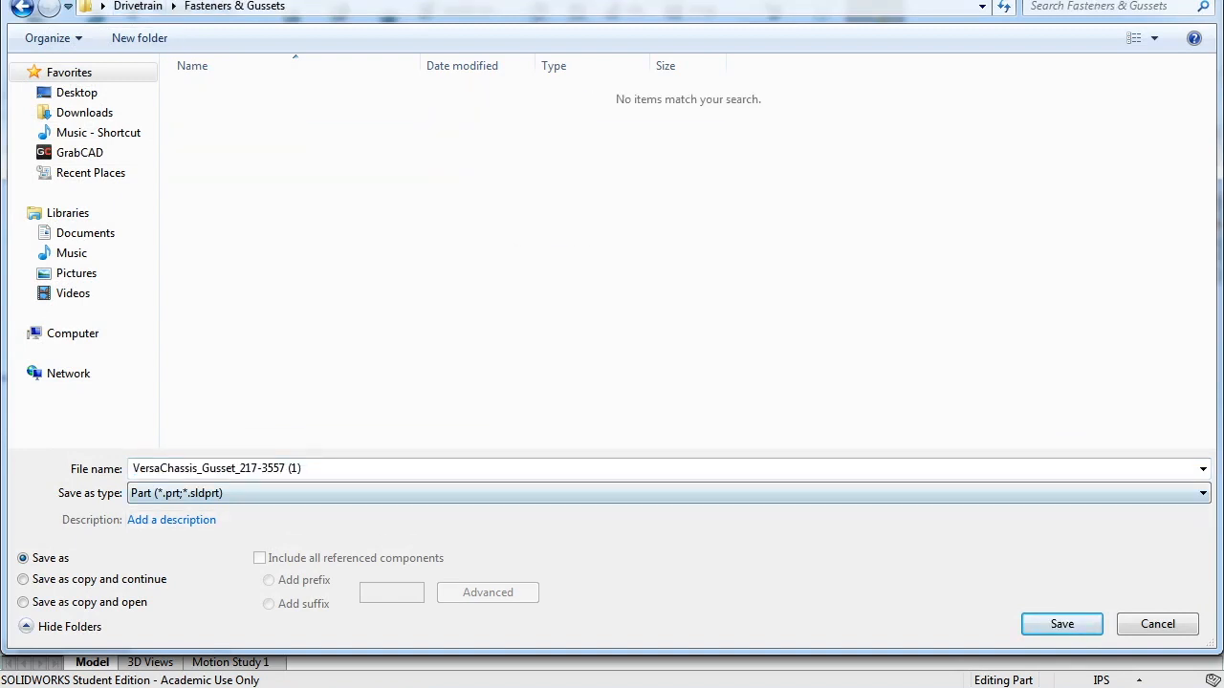
click(287, 468)
click(303, 468)
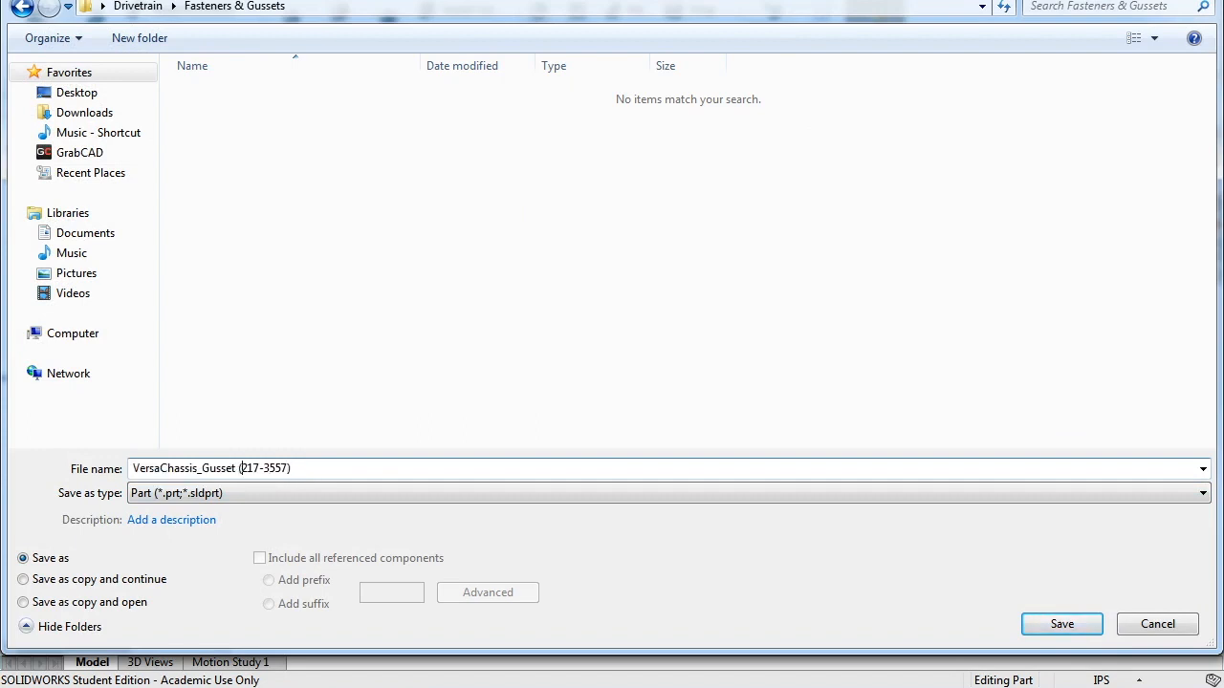
click(292, 468)
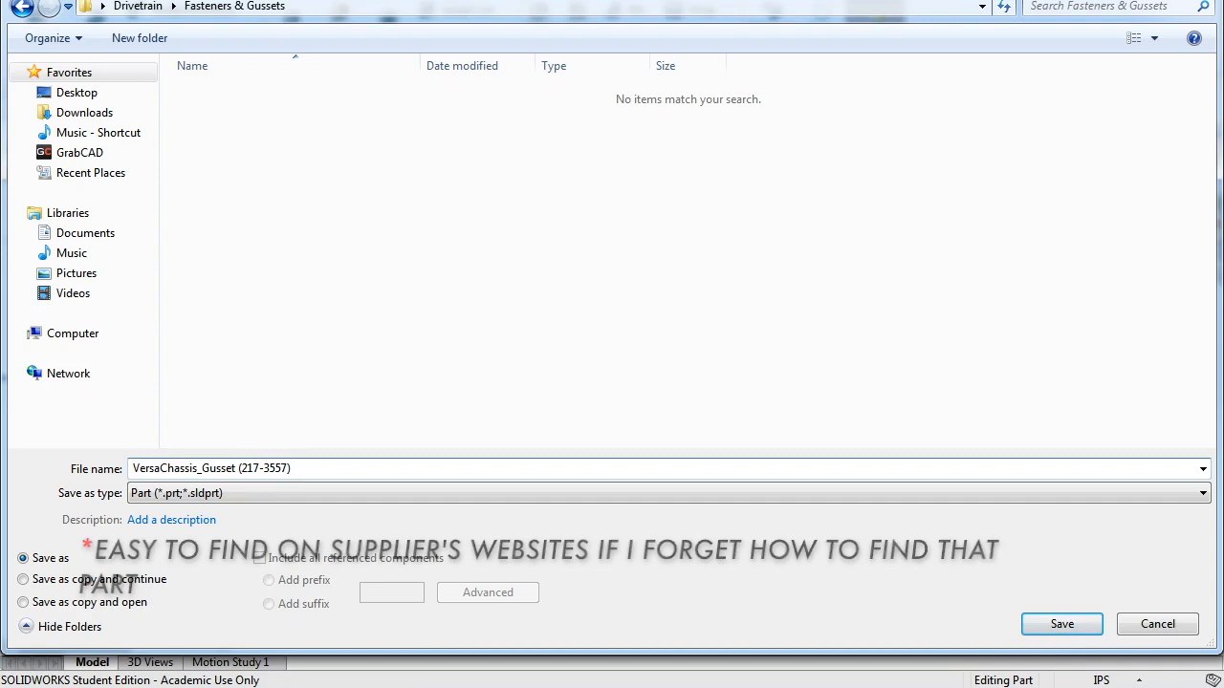
key(Return)
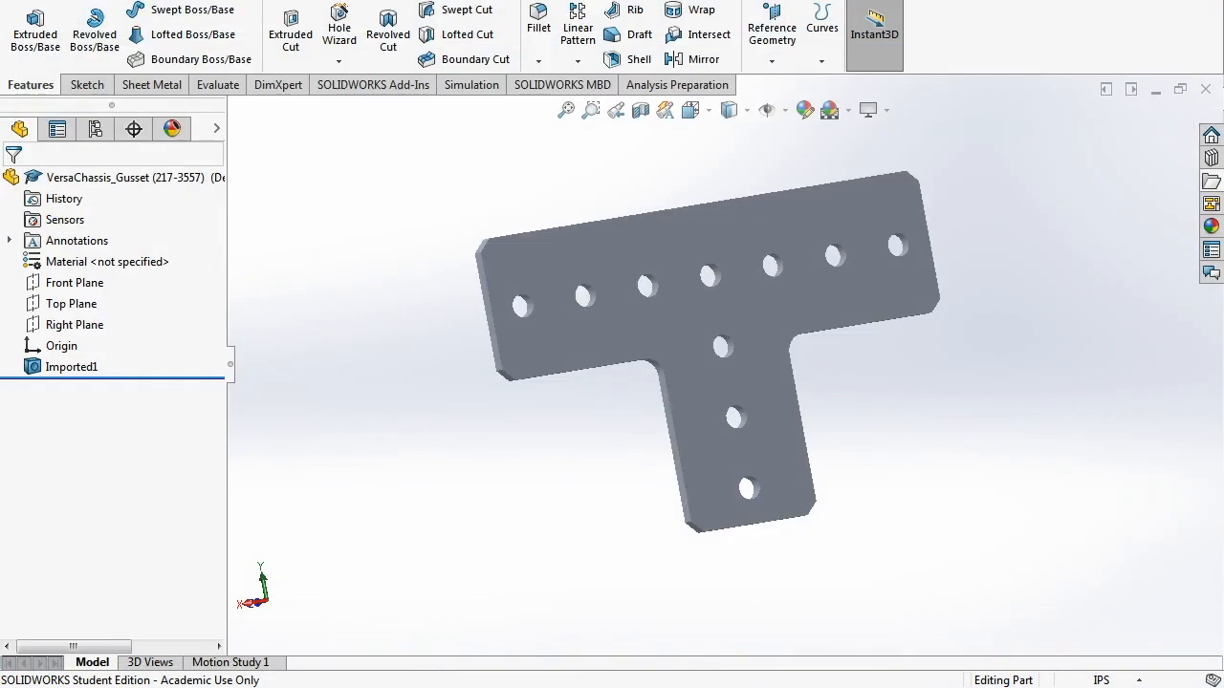
- Assign the aluminium alloy 5052-H32 to the gusset through Edit Material
click(106, 262)
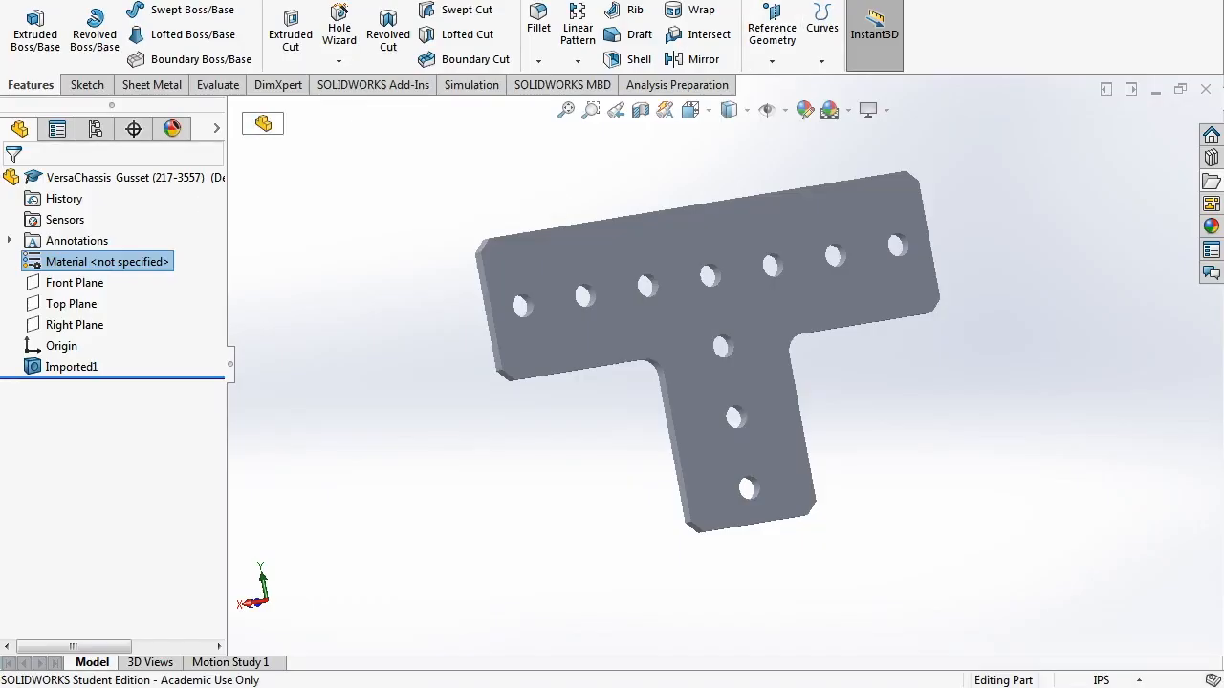
right_click(119, 256)
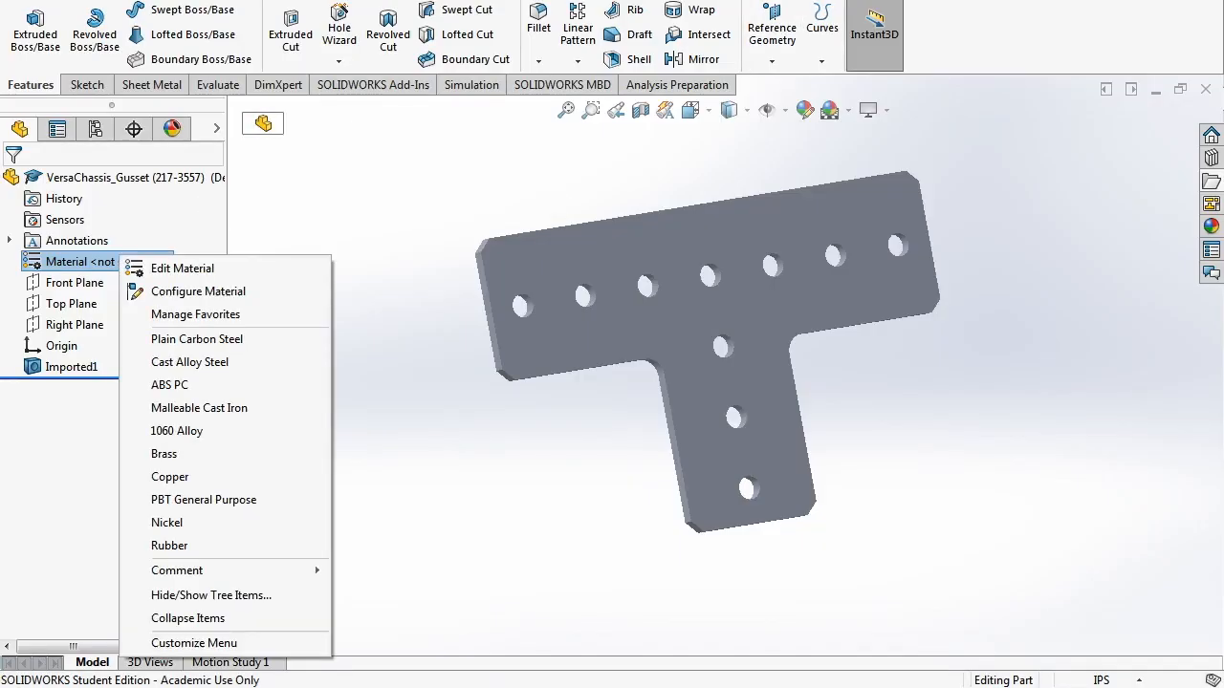
click(179, 269)
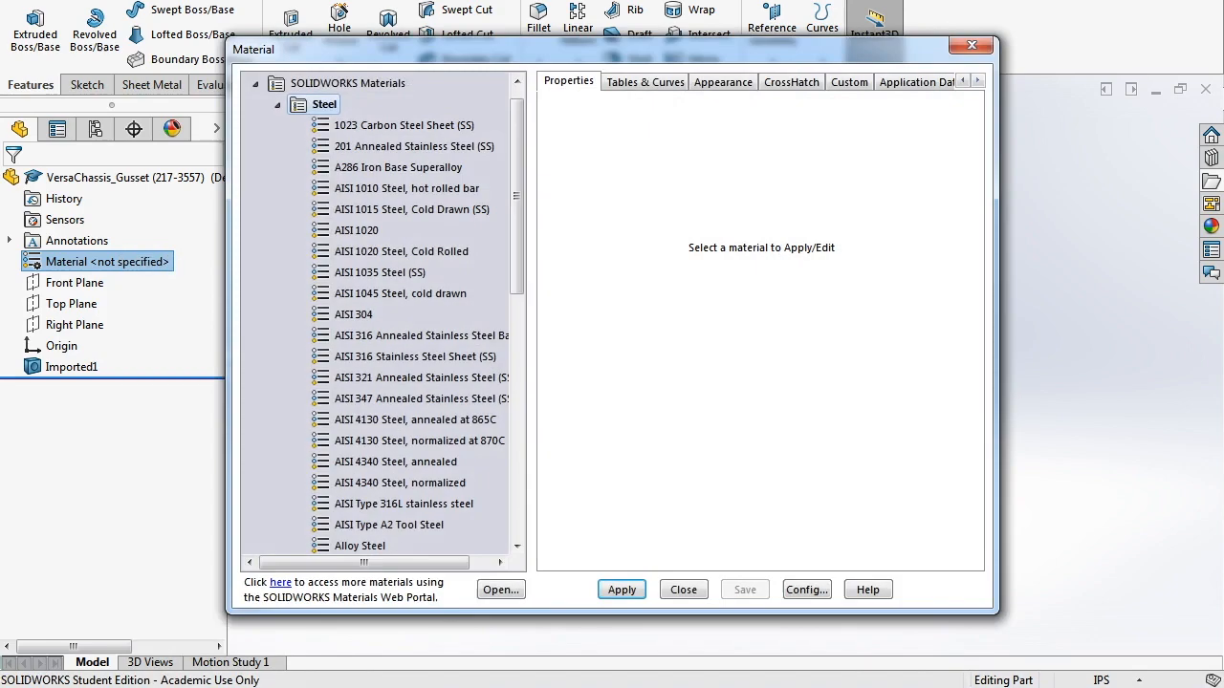
click(277, 105)
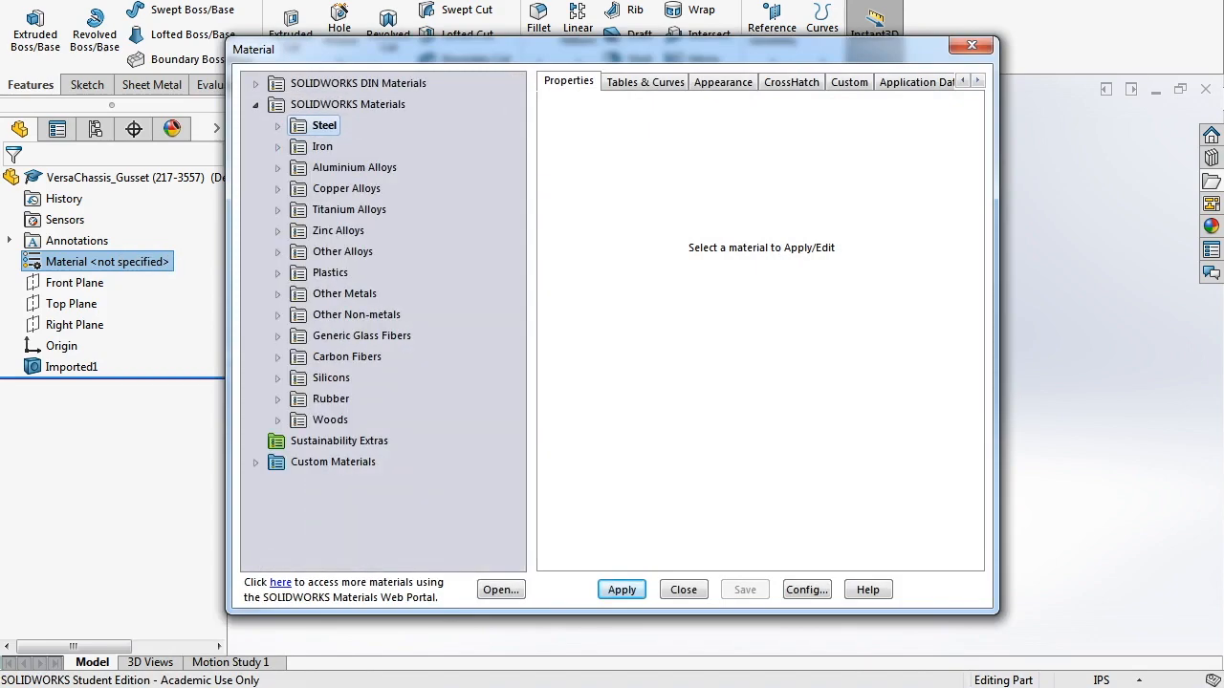
click(278, 168)
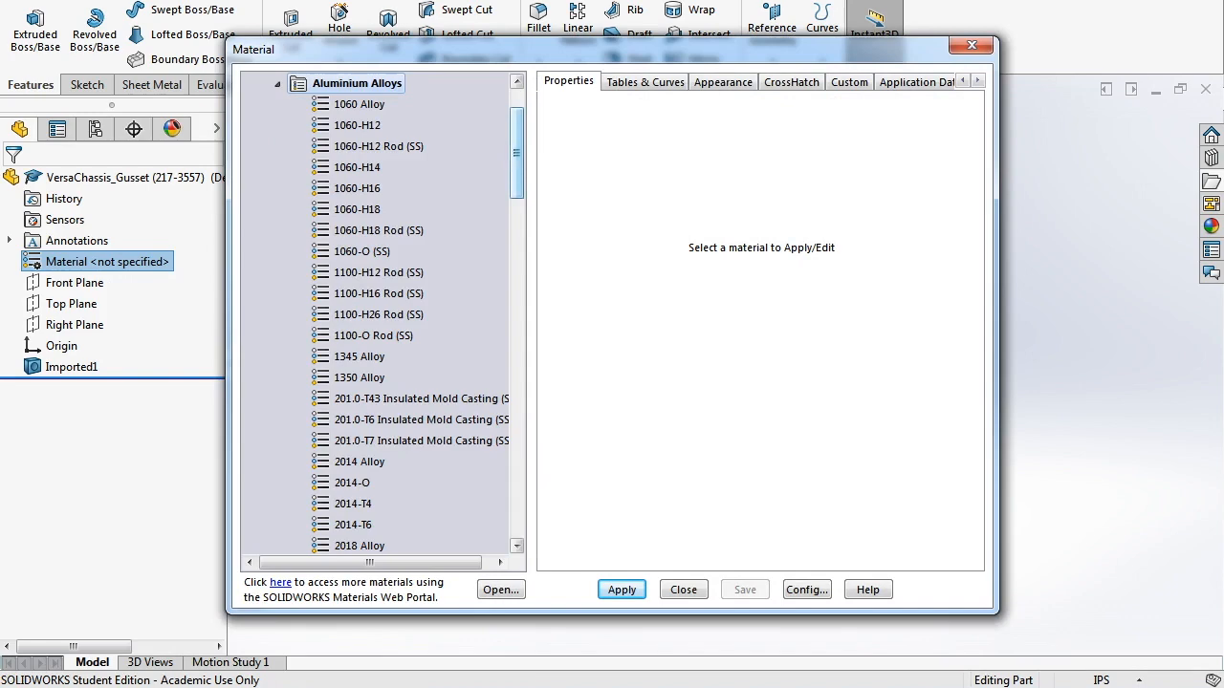
scroll(383, 316, down, 20)
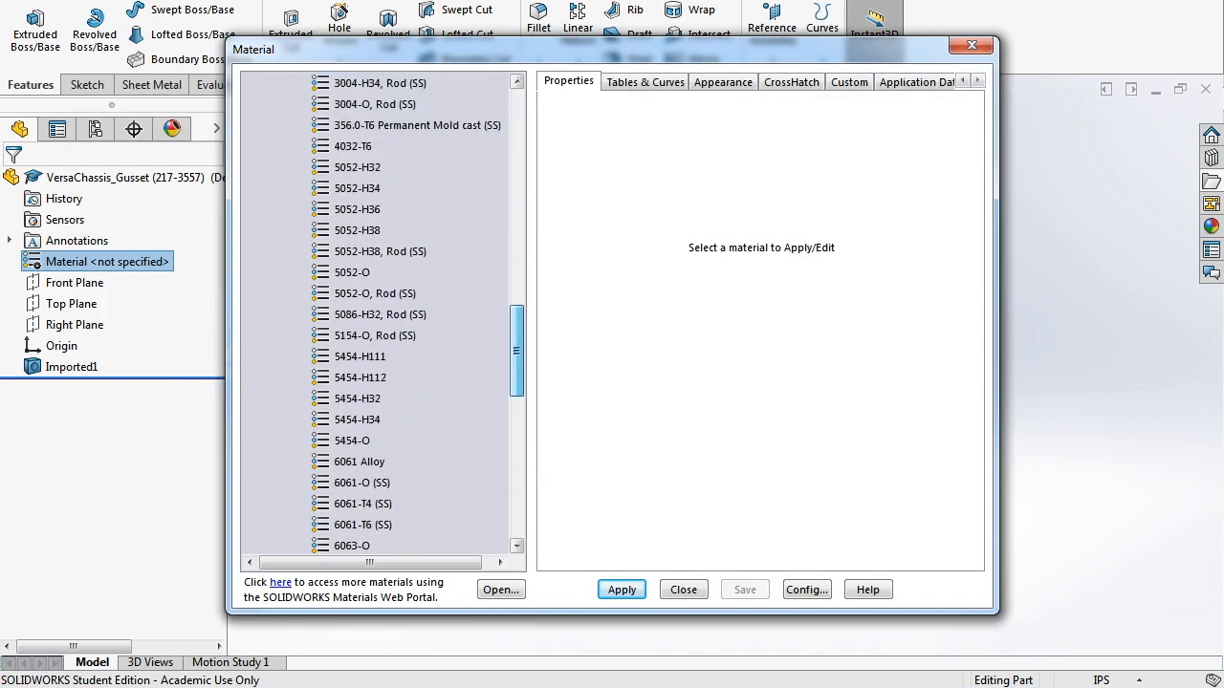
click(358, 168)
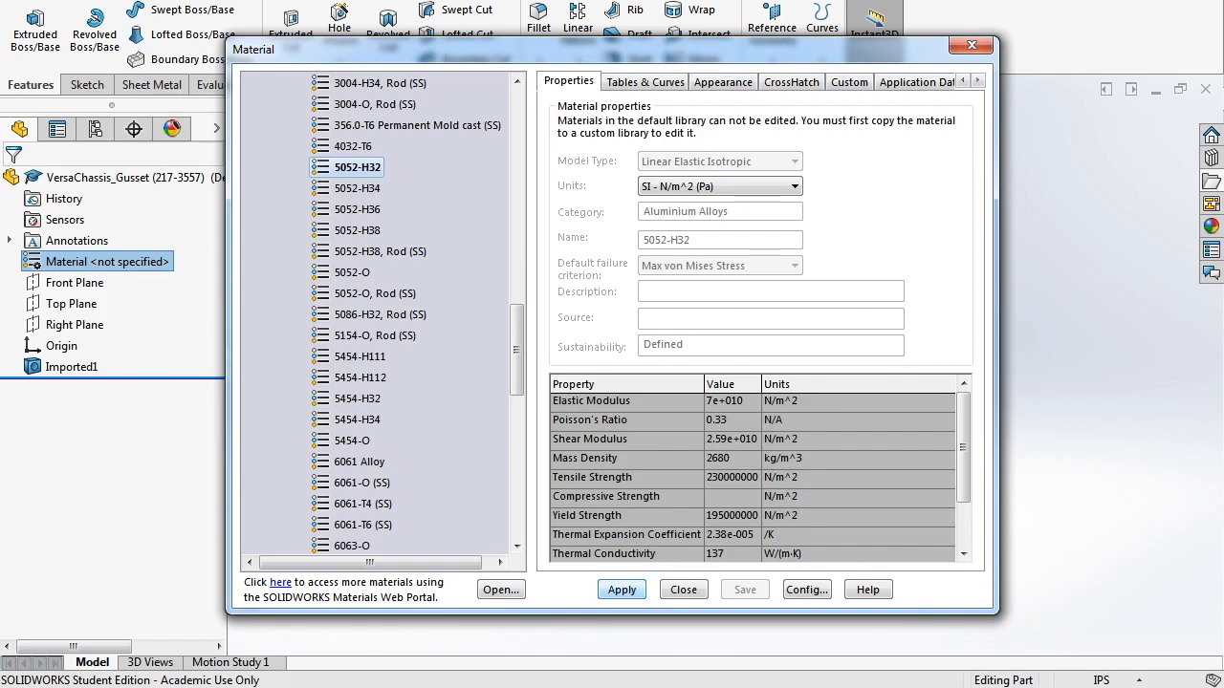
click(622, 590)
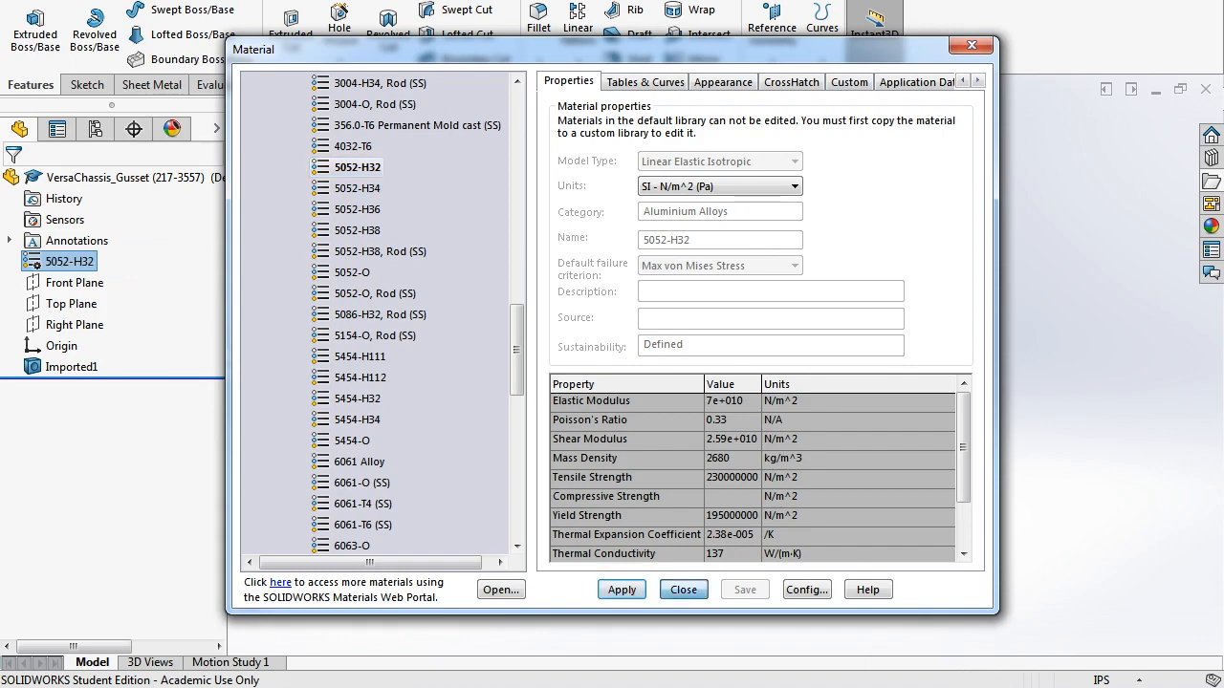
click(683, 589)
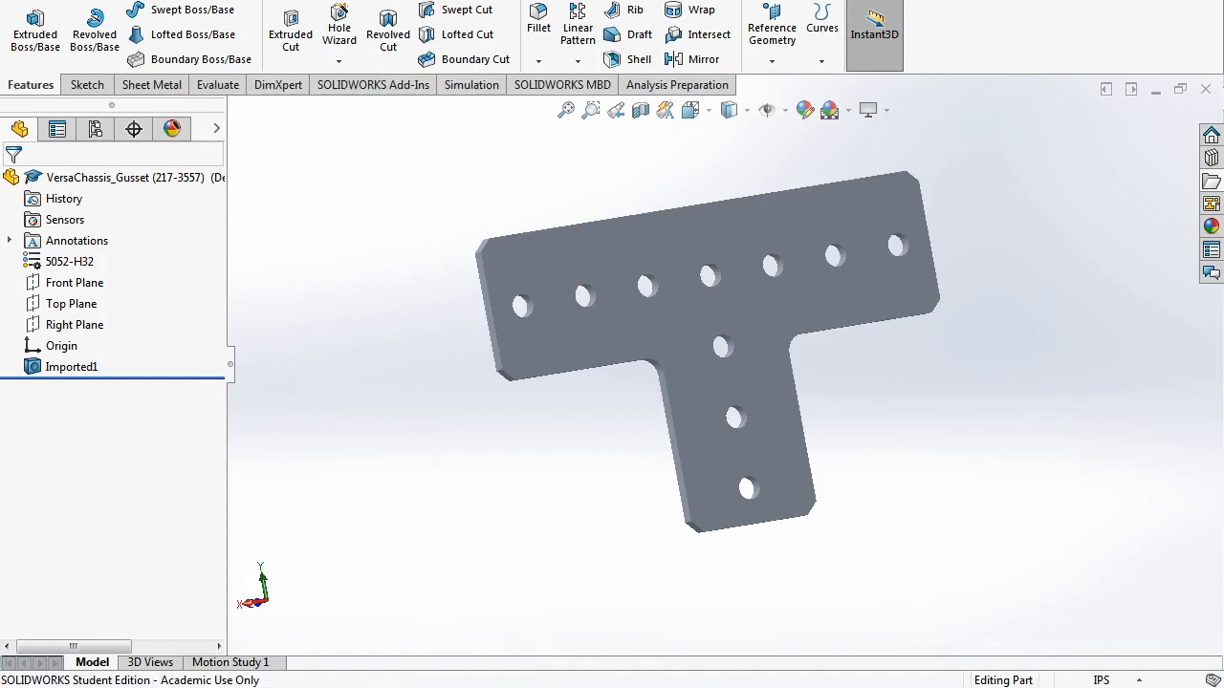
- Insert the VersaChassis gusset into DRIVETRAIN, rotated 90° about Y, near the frame corner
mouse_move(380, 685)
click(381, 604)
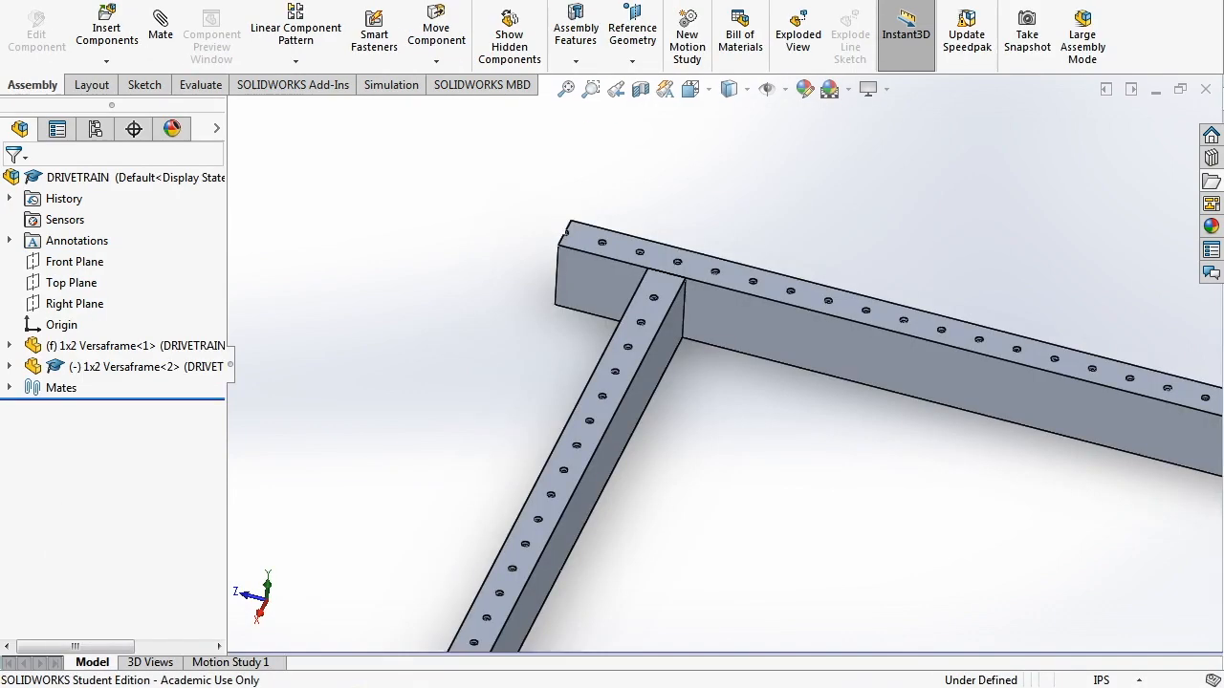
click(106, 34)
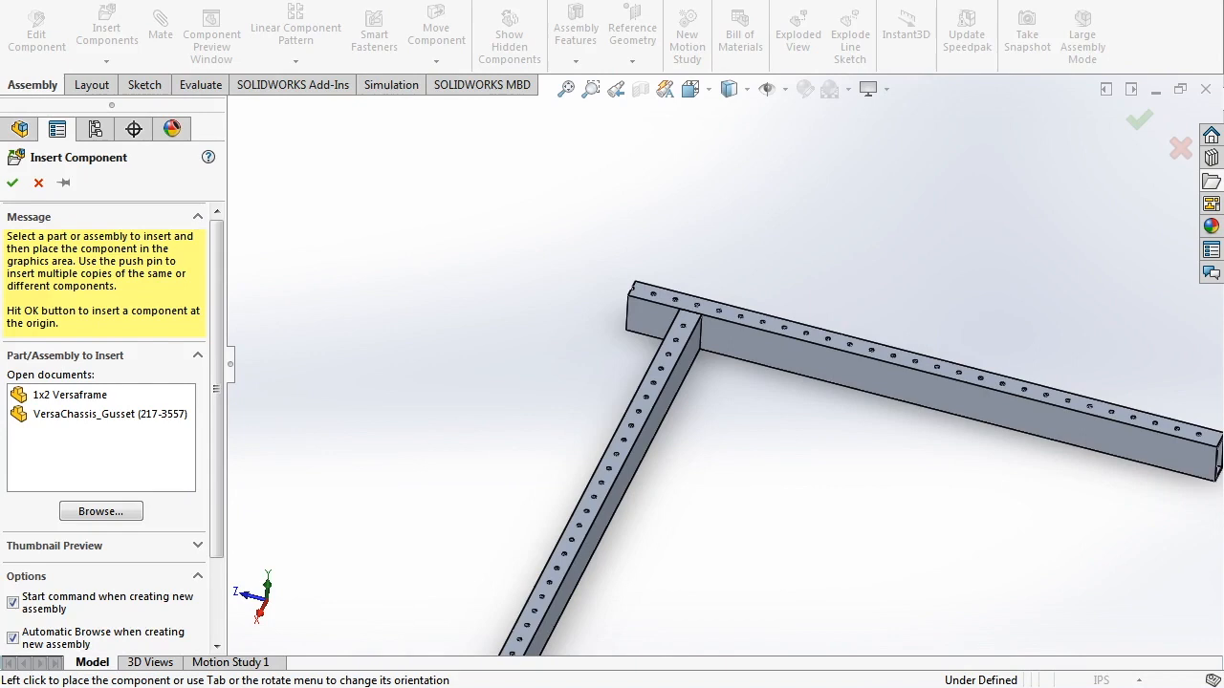
click(110, 414)
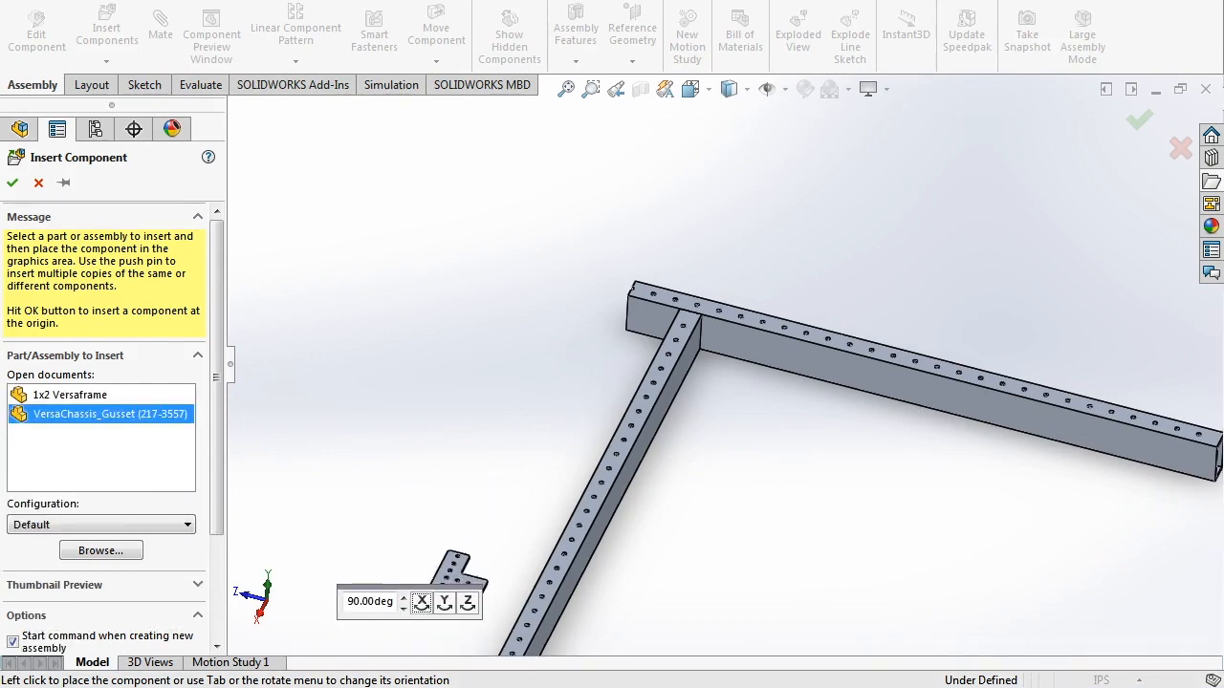
click(445, 602)
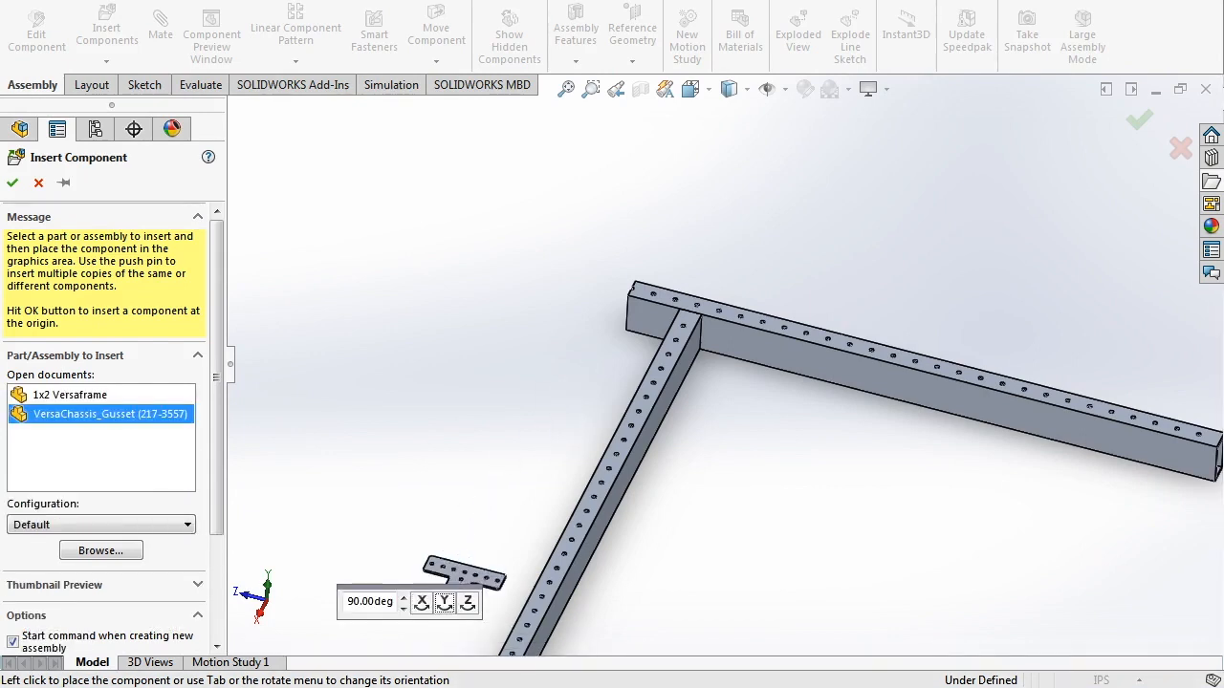
click(568, 329)
- Start a mate between the Versaframe's top face and the gusset's bottom face
click(161, 28)
scroll(655, 291, up, 3)
click(671, 314)
scroll(448, 387, down, 4)
middle_drag(449, 388, 502, 282)
click(495, 395)
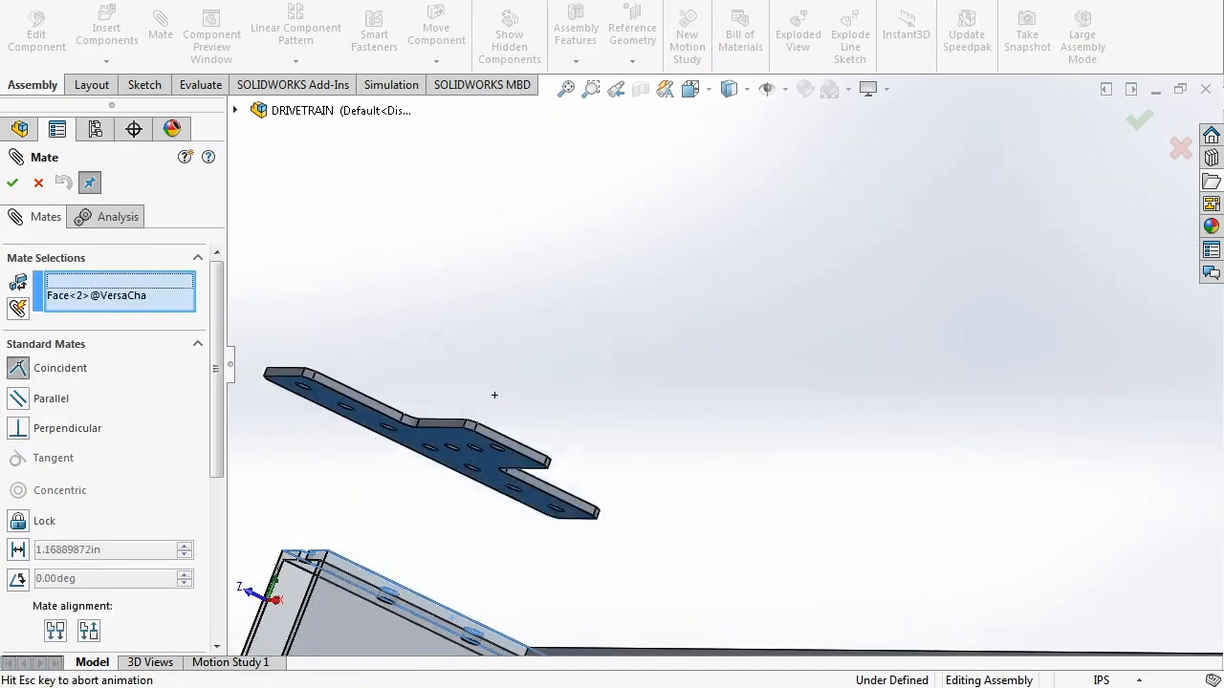
- Accept the coincident mate and drag the gusset down onto the beam joint
click(1016, 633)
scroll(1016, 621, up, 9)
middle_drag(1071, 230, 999, 359)
scroll(1004, 328, down, 4)
scroll(1004, 328, down, 2)
drag(797, 167, 871, 227)
- Slide and nudge the gusset over the joint to line up its holes with the beams
scroll(865, 327, down, 3)
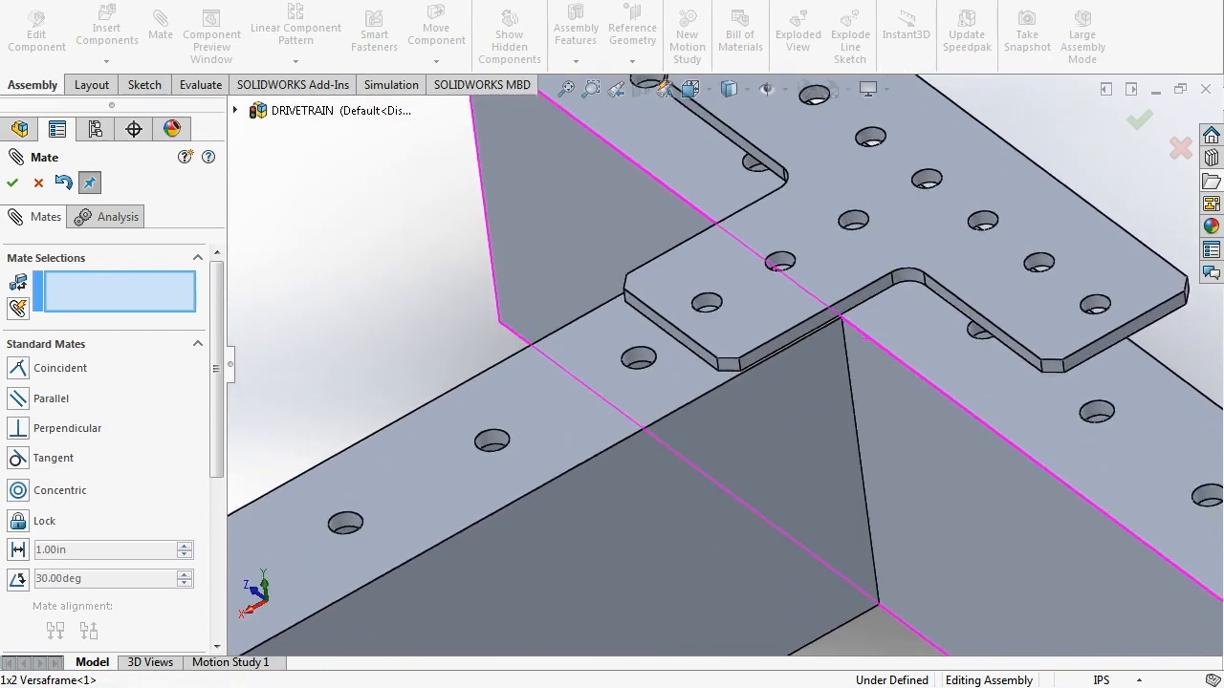
scroll(848, 317, up, 3)
middle_drag(848, 317, 871, 368)
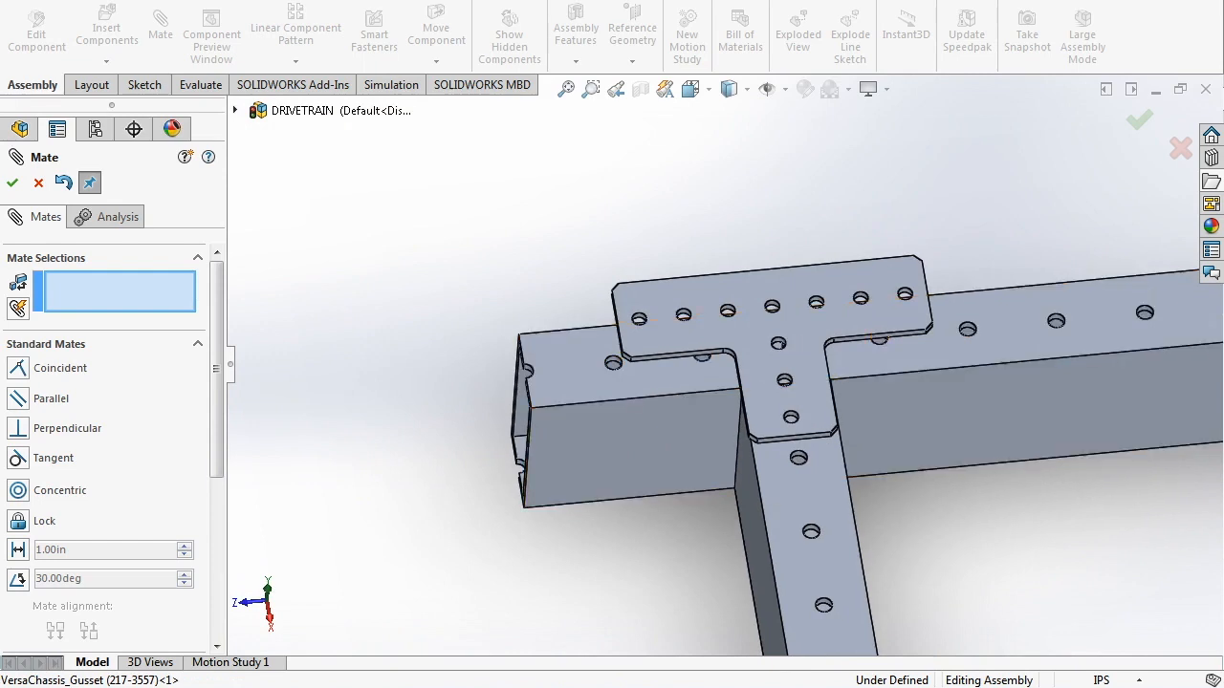
drag(801, 353, 808, 399)
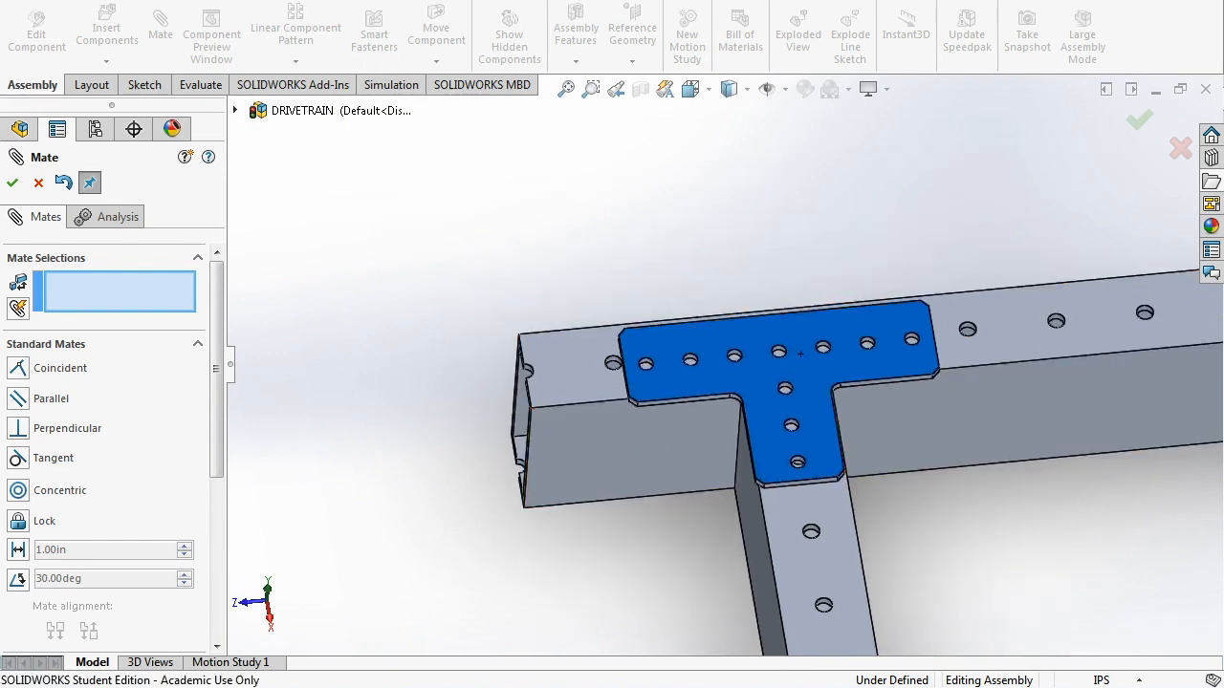
drag(800, 354, 811, 344)
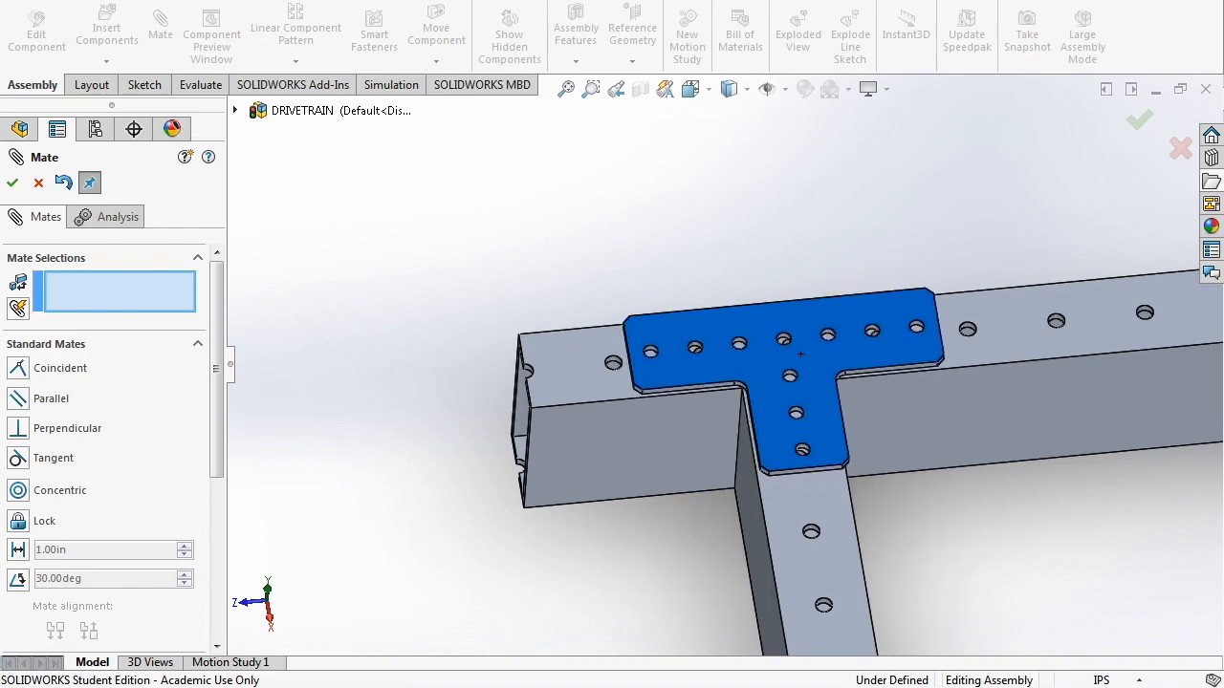
drag(800, 353, 823, 357)
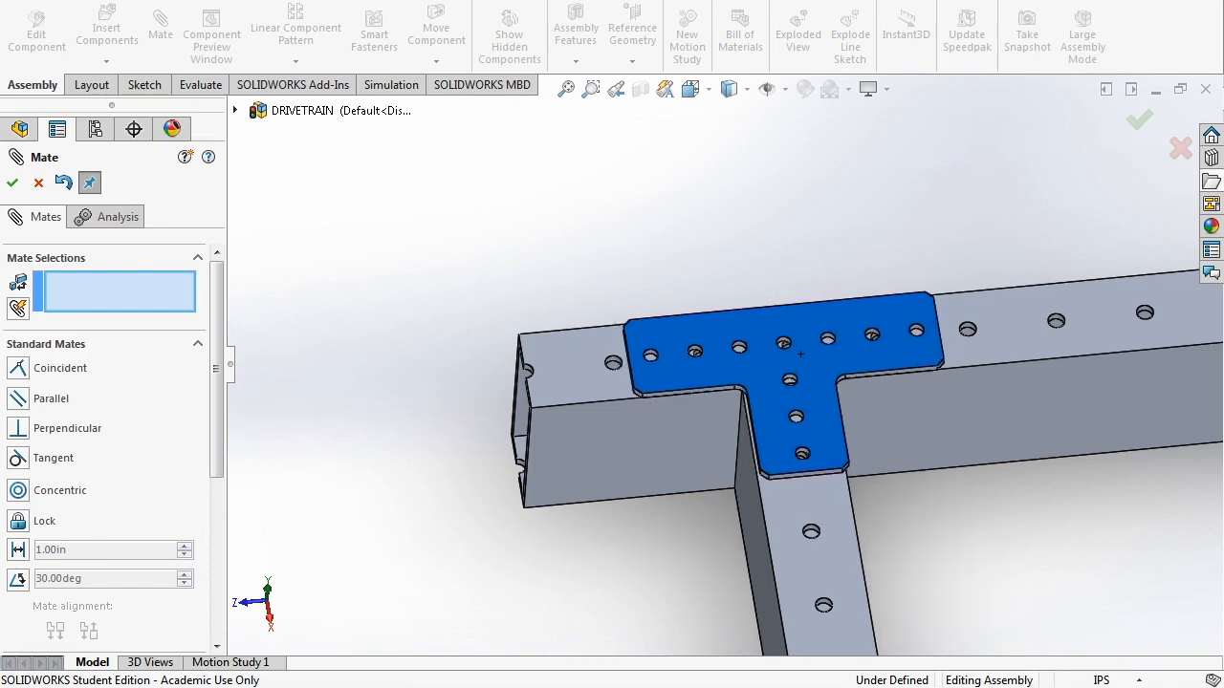
mouse_move(800, 354)
mouse_down()
mouse_move(908, 352)
mouse_move(800, 354)
mouse_up()
scroll(631, 368, down, 5)
drag(638, 379, 618, 371)
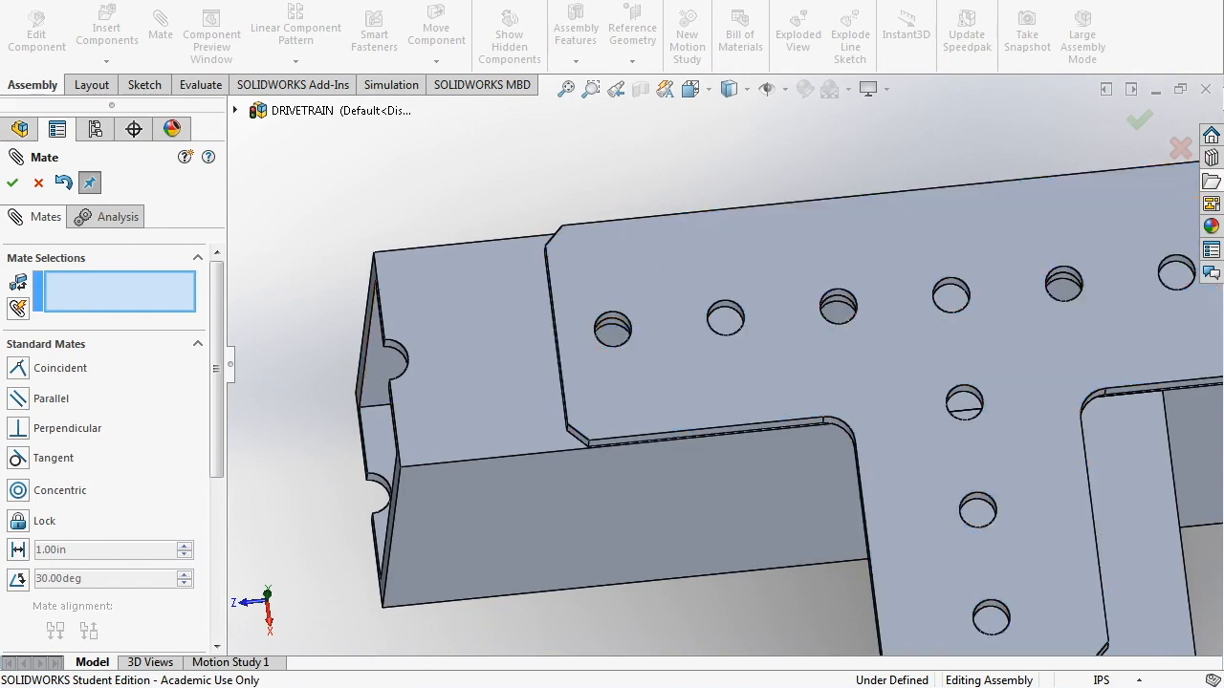
- Orbit and zoom to inspect the tube's other face and open end
scroll(824, 421, up, 10)
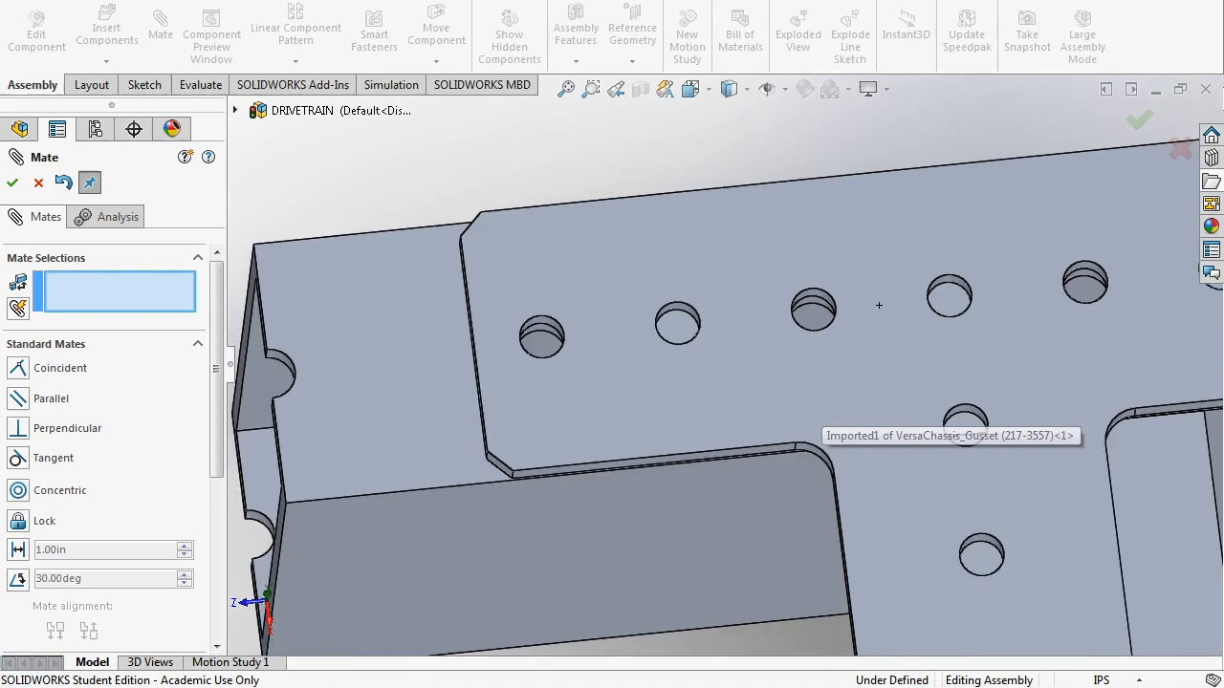
scroll(765, 378, down, 8)
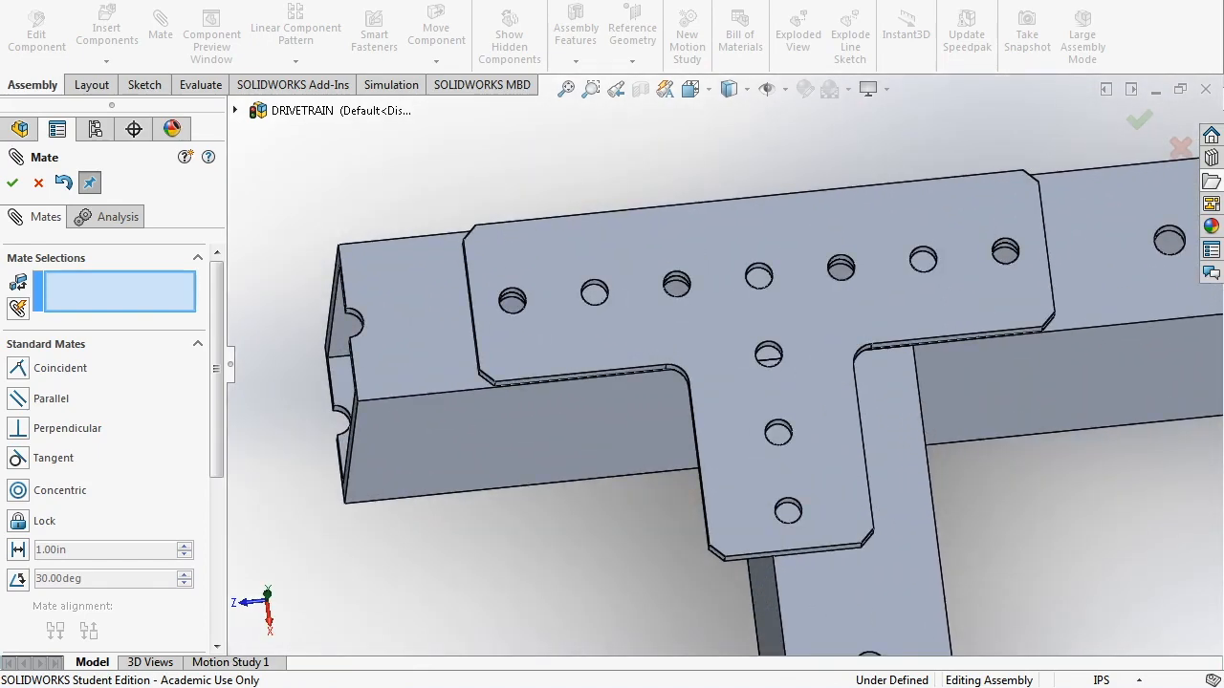
scroll(764, 356, down, 8)
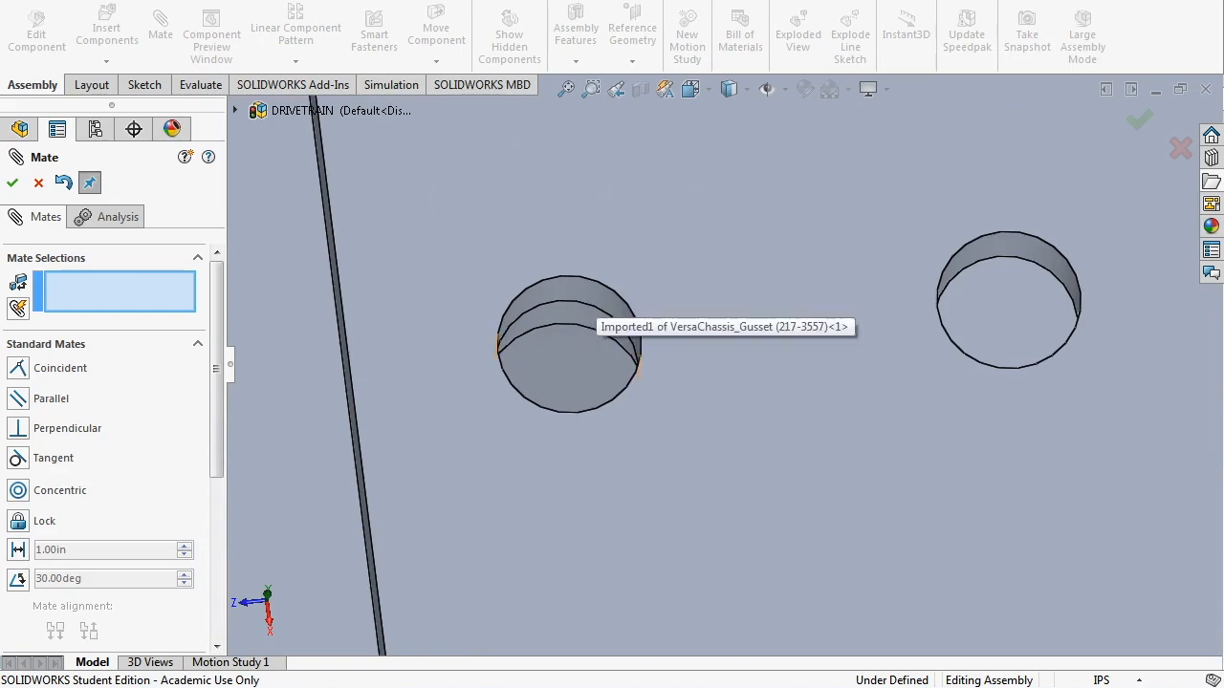
scroll(669, 320, up, 7)
middle_drag(718, 320, 753, 363)
scroll(755, 363, up, 6)
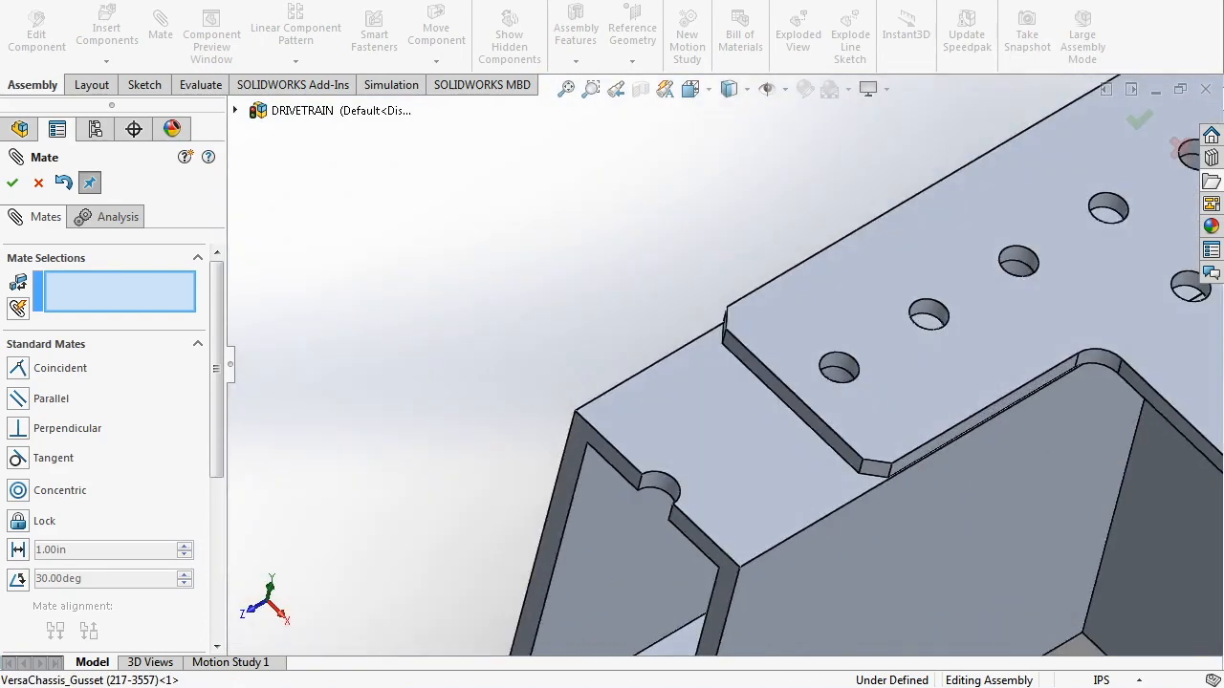
scroll(755, 362, down, 10)
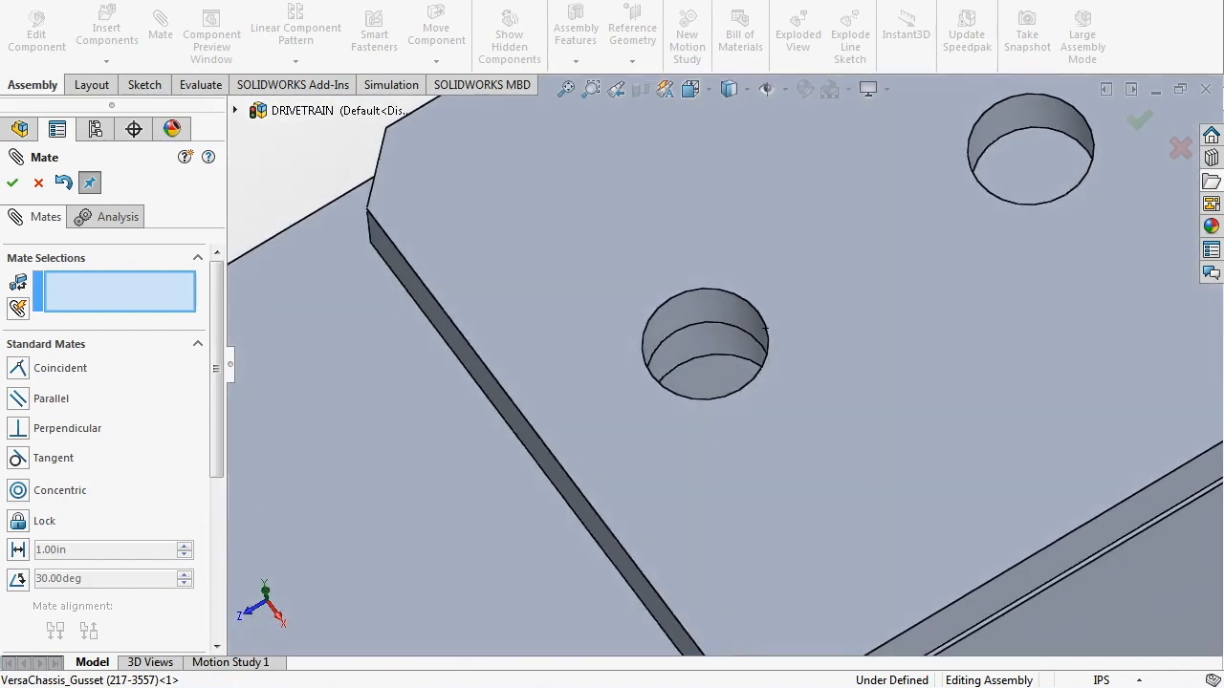
- Mate a beam hole concentric with a gusset hole
click(731, 377)
click(705, 307)
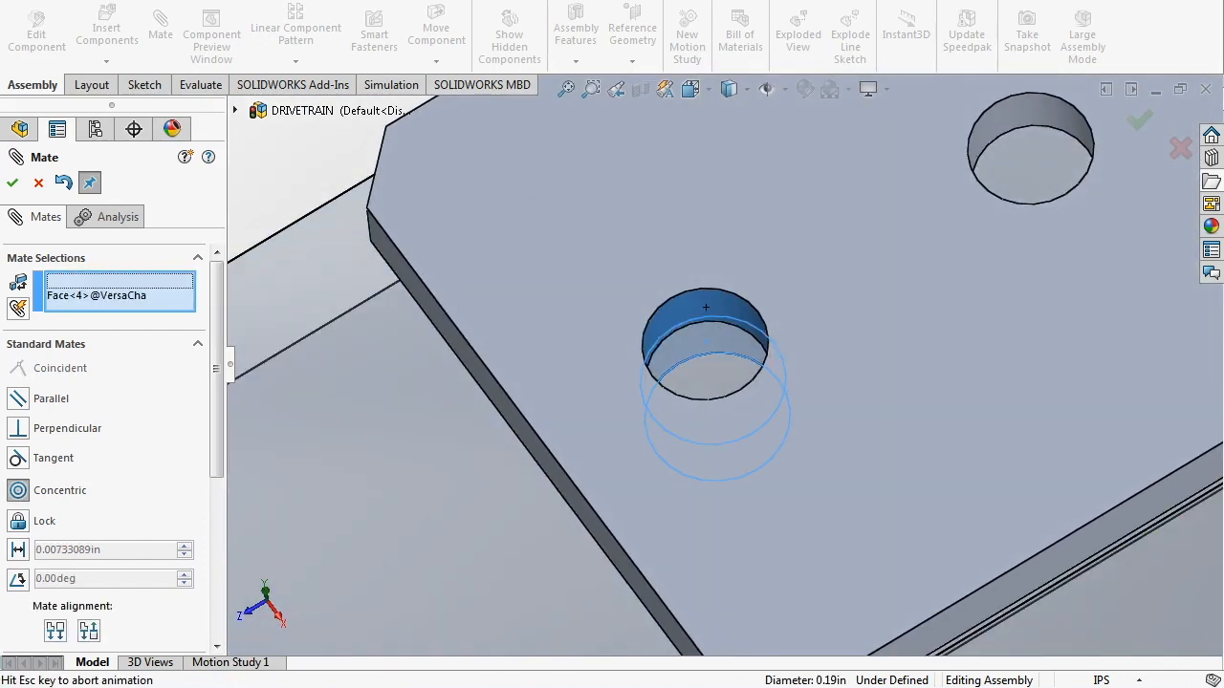
click(1167, 277)
- Make the gusset's thin side face coincident with the beam face
scroll(801, 371, up, 8)
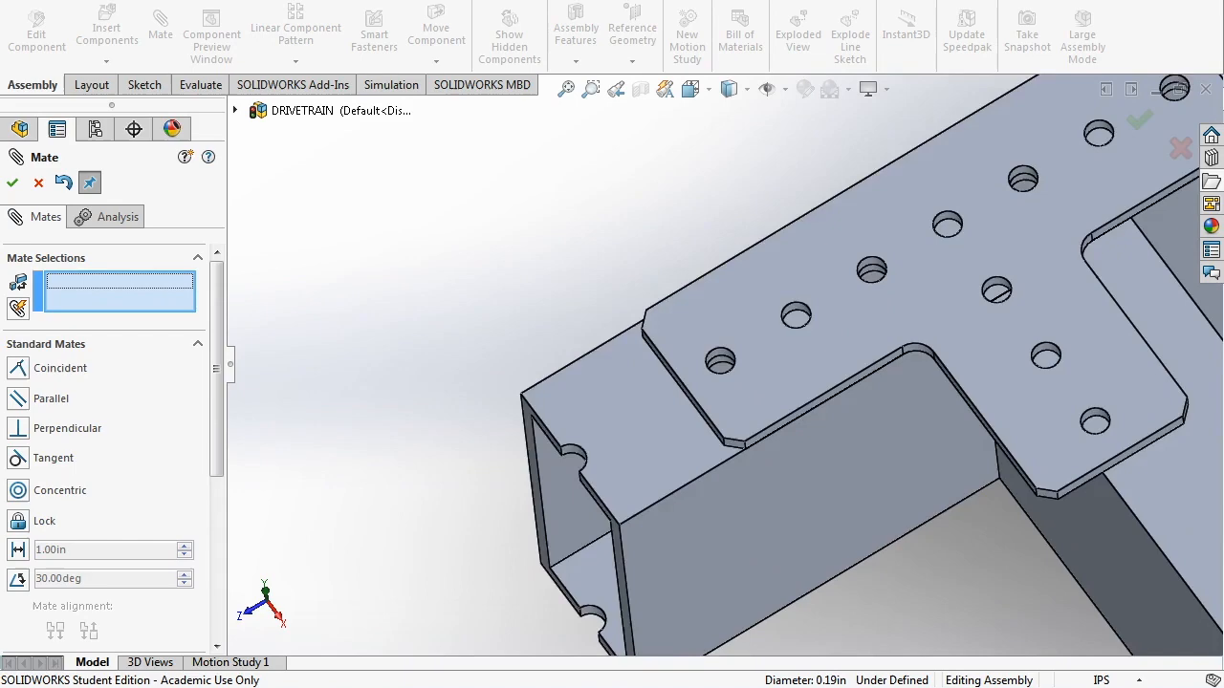
middle_drag(803, 371, 862, 304)
scroll(770, 350, down, 5)
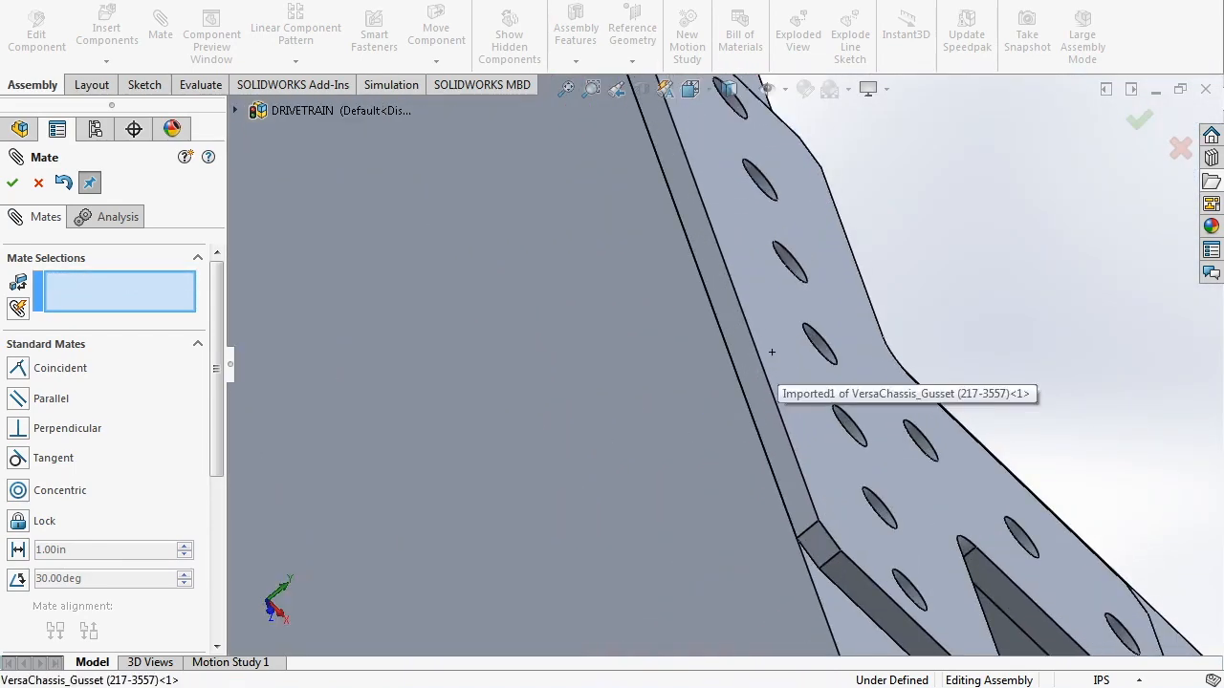
click(745, 357)
click(716, 352)
click(900, 340)
- Orbit and zoom around the joint to check the result, then finish adding mates
scroll(901, 341, up, 5)
scroll(874, 443, up, 5)
middle_drag(873, 444, 815, 482)
scroll(802, 406, down, 2)
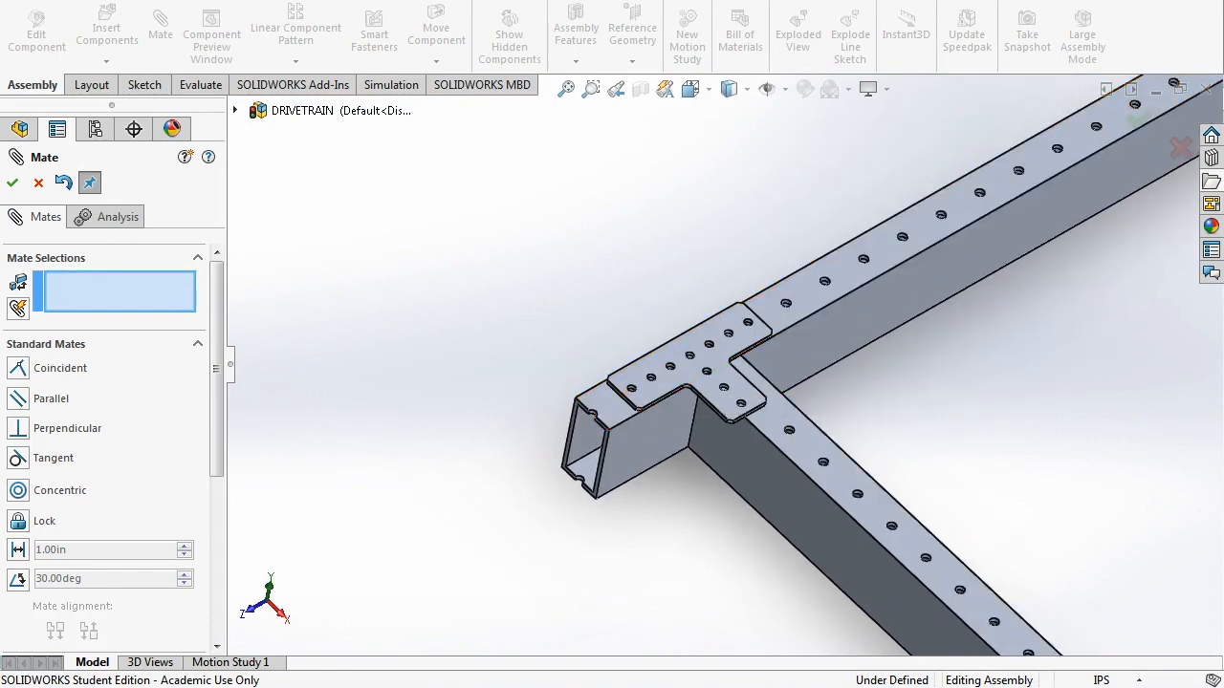
scroll(629, 384, down, 5)
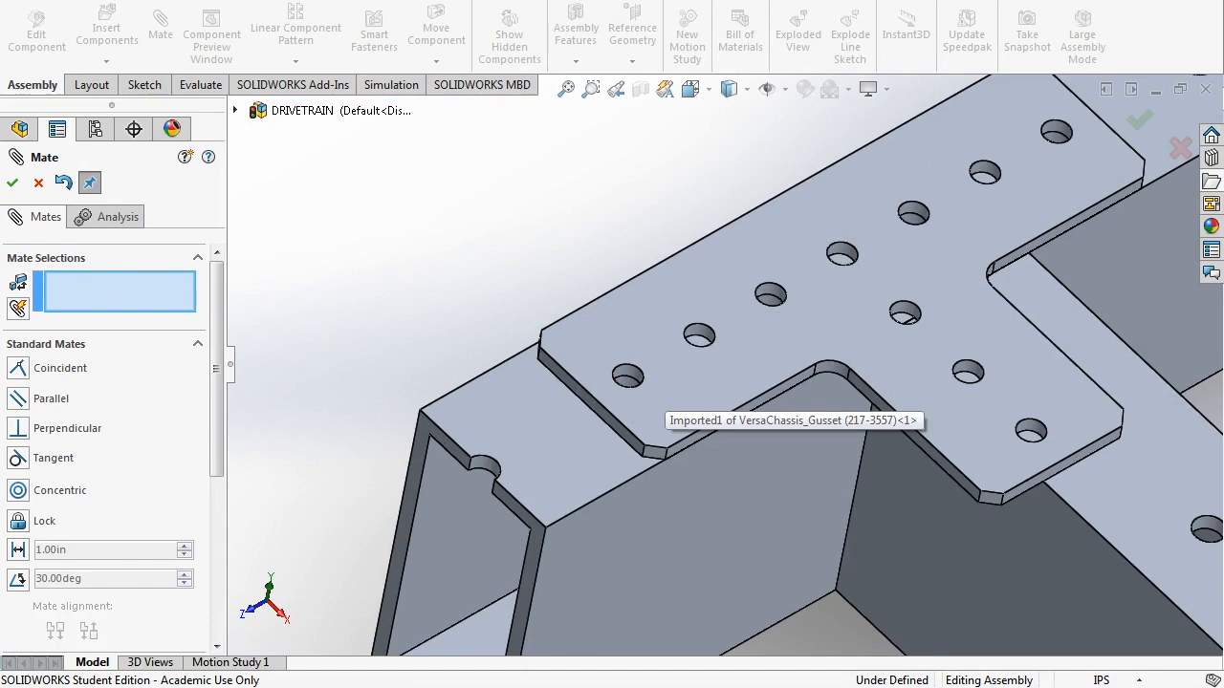
scroll(881, 327, up, 5)
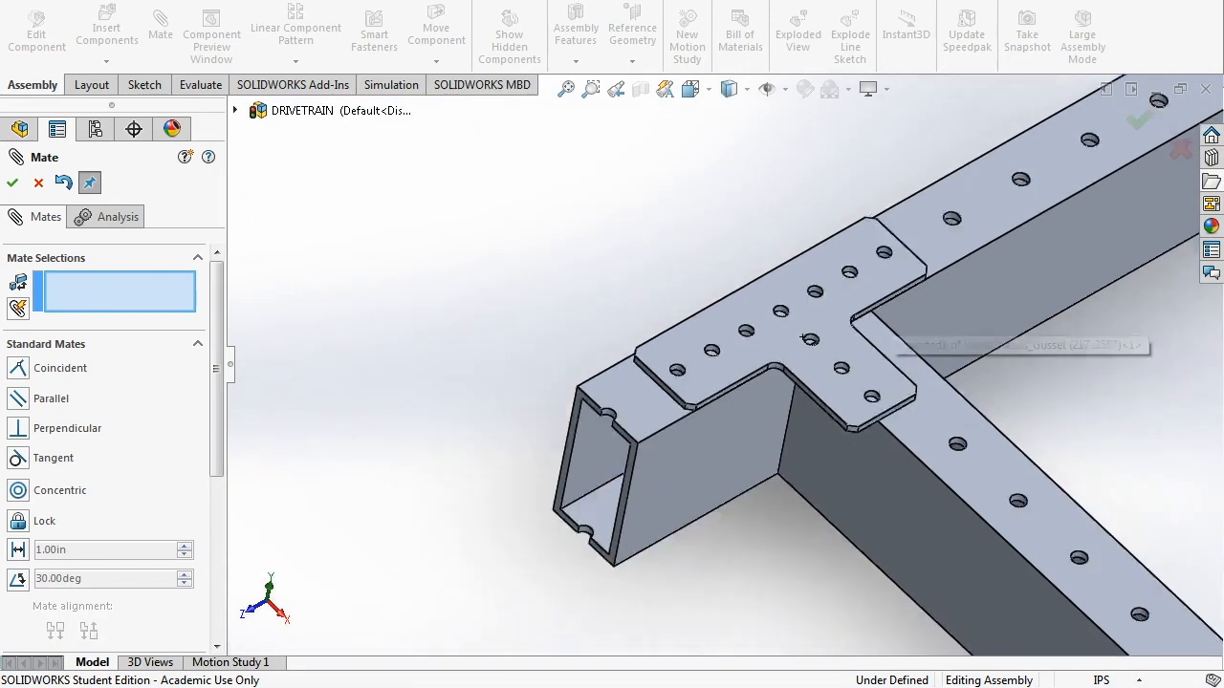
scroll(881, 327, down, 3)
scroll(822, 354, up, 2)
mouse_move(729, 404)
middle_down()
mouse_move(775, 379)
mouse_move(747, 390)
middle_up()
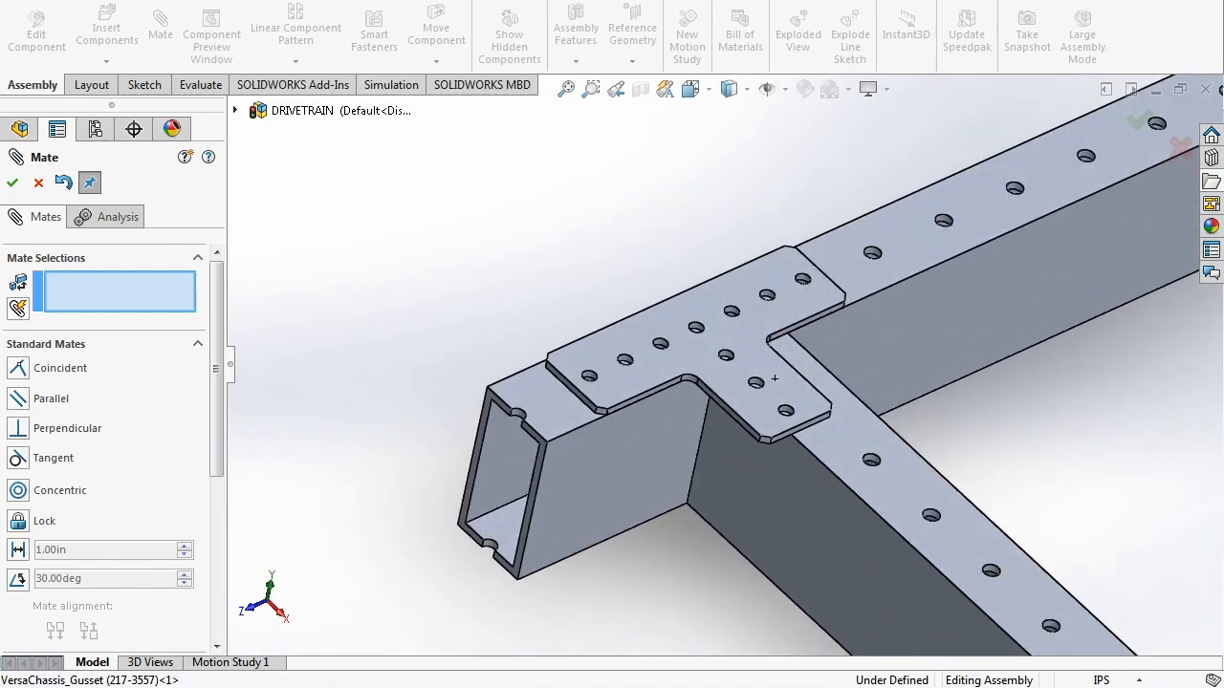
scroll(794, 354, up, 2)
scroll(761, 411, down, 2)
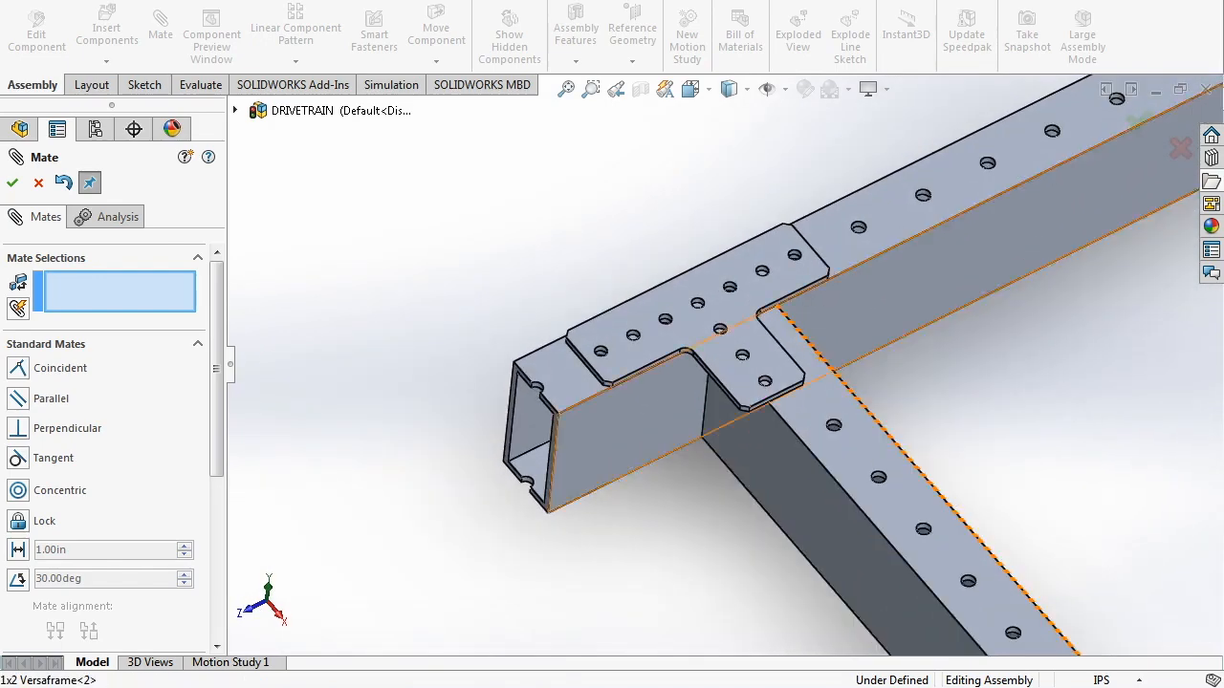
scroll(619, 362, down, 2)
key(Escape)
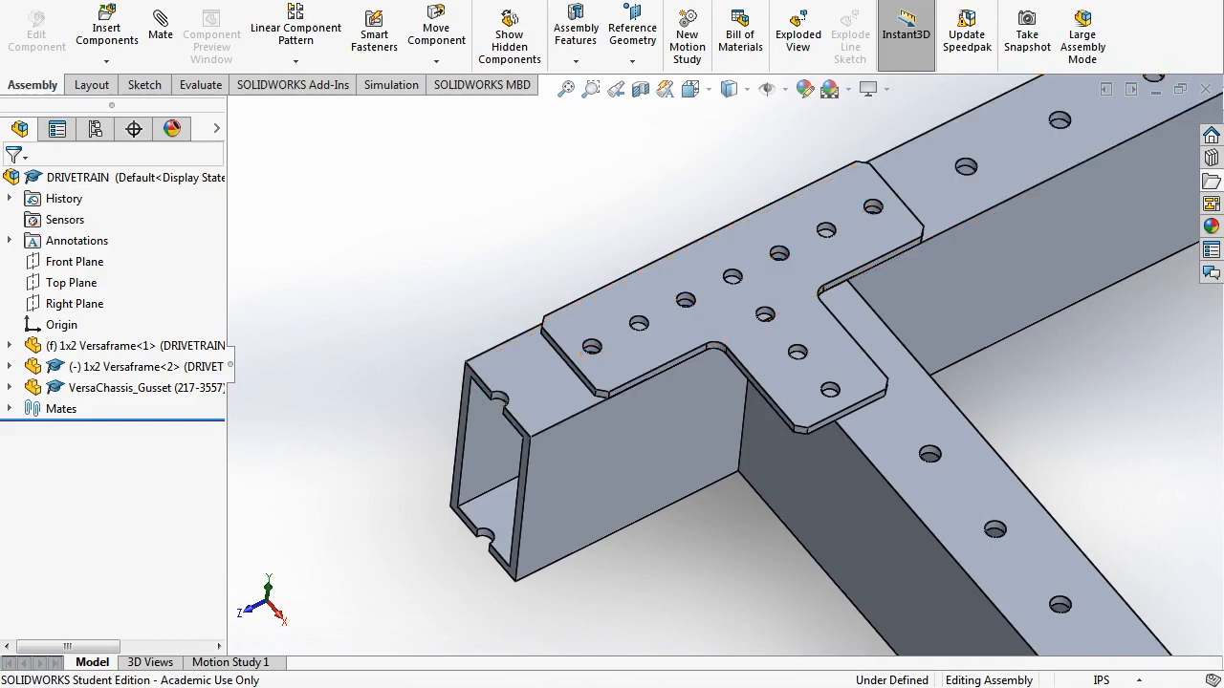
- Delete the gusset's Concentric1 mate, leaving Coincident3 and Coincident4
click(695, 323)
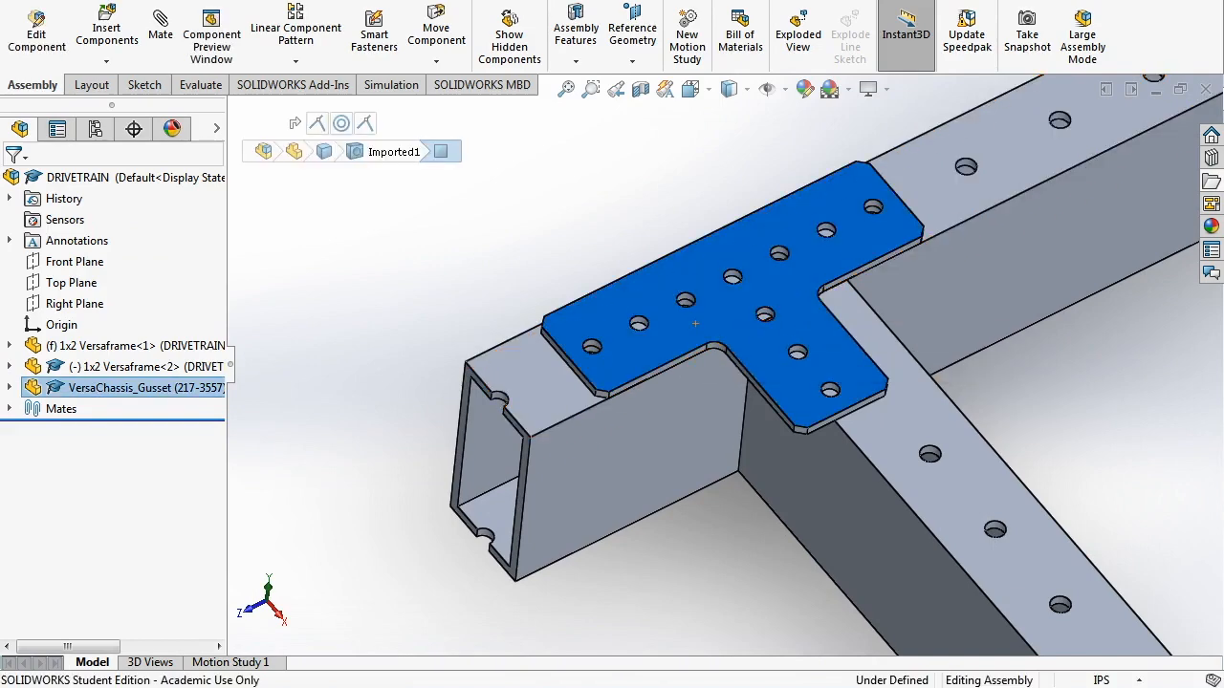
click(10, 387)
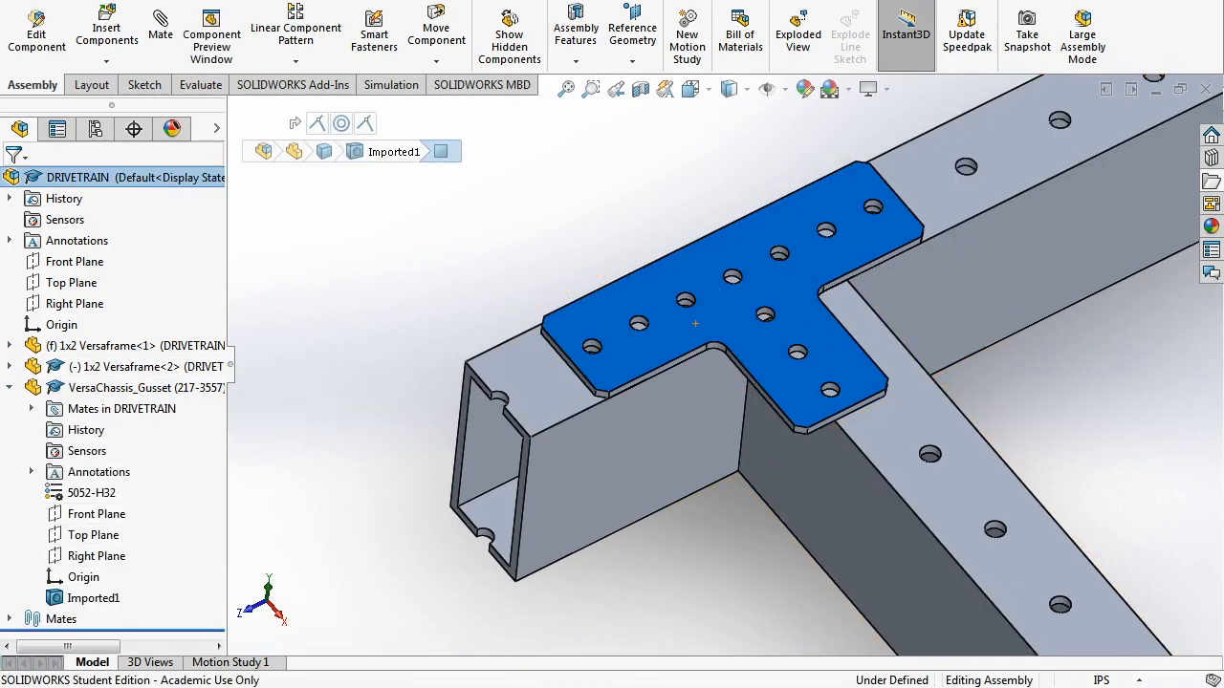
click(32, 408)
click(144, 472)
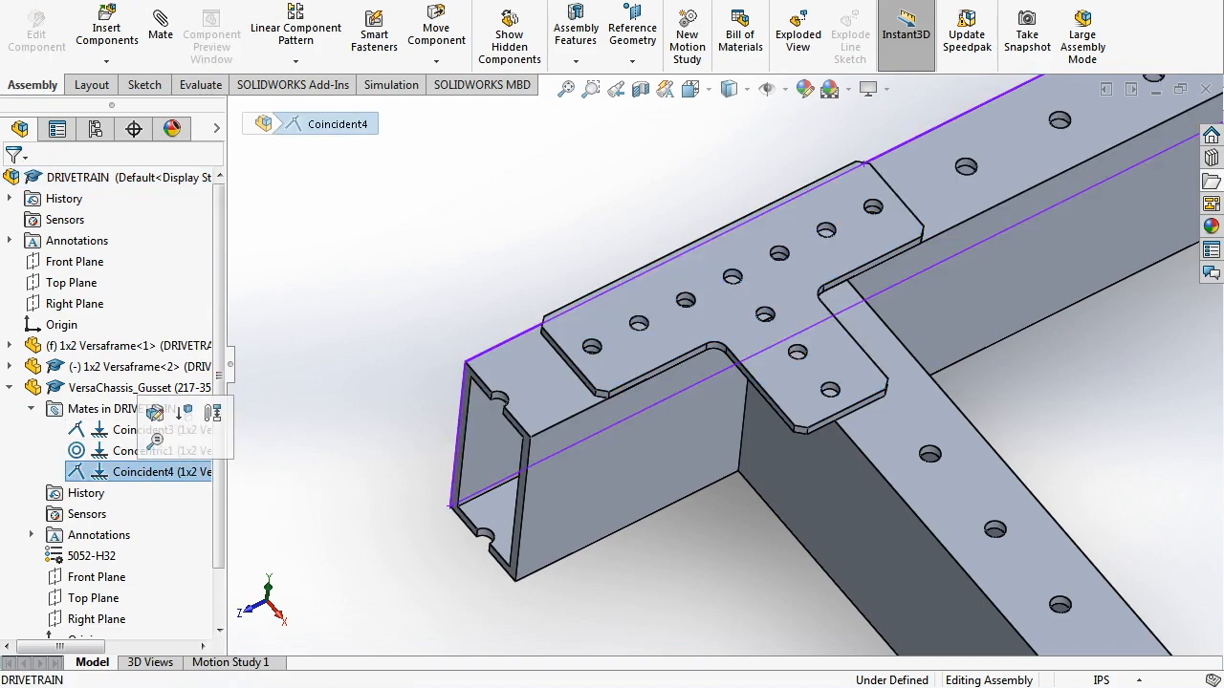
click(134, 451)
right_click(95, 450)
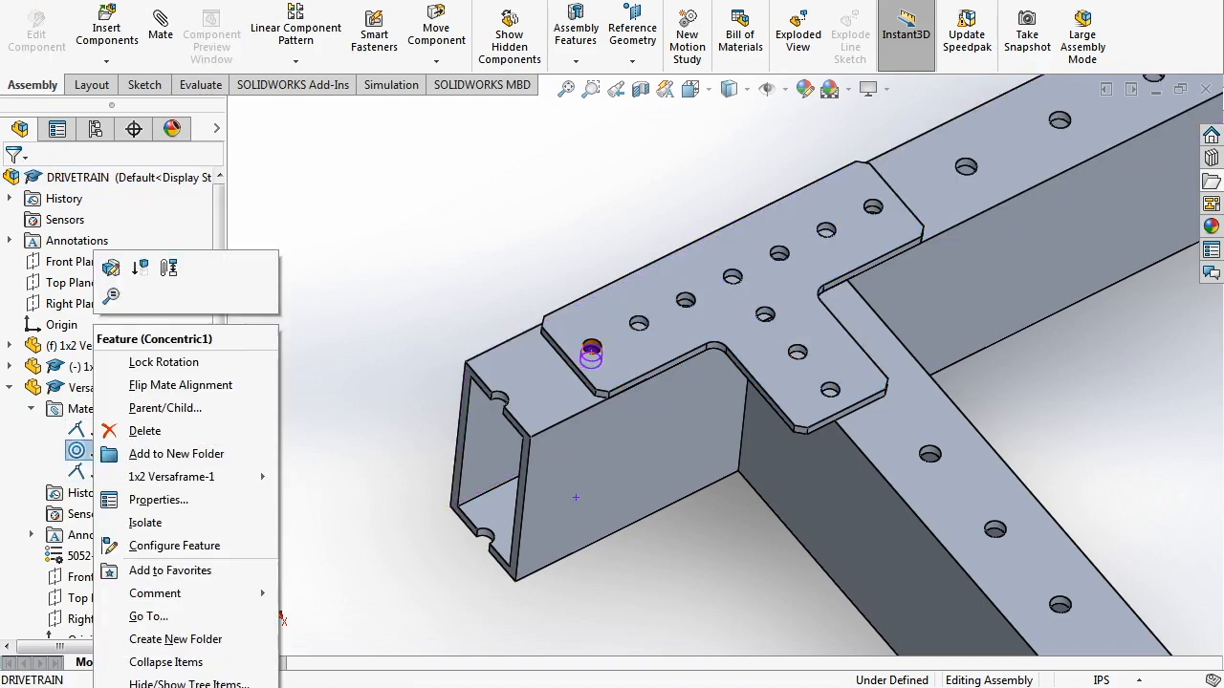
click(131, 429)
key(Return)
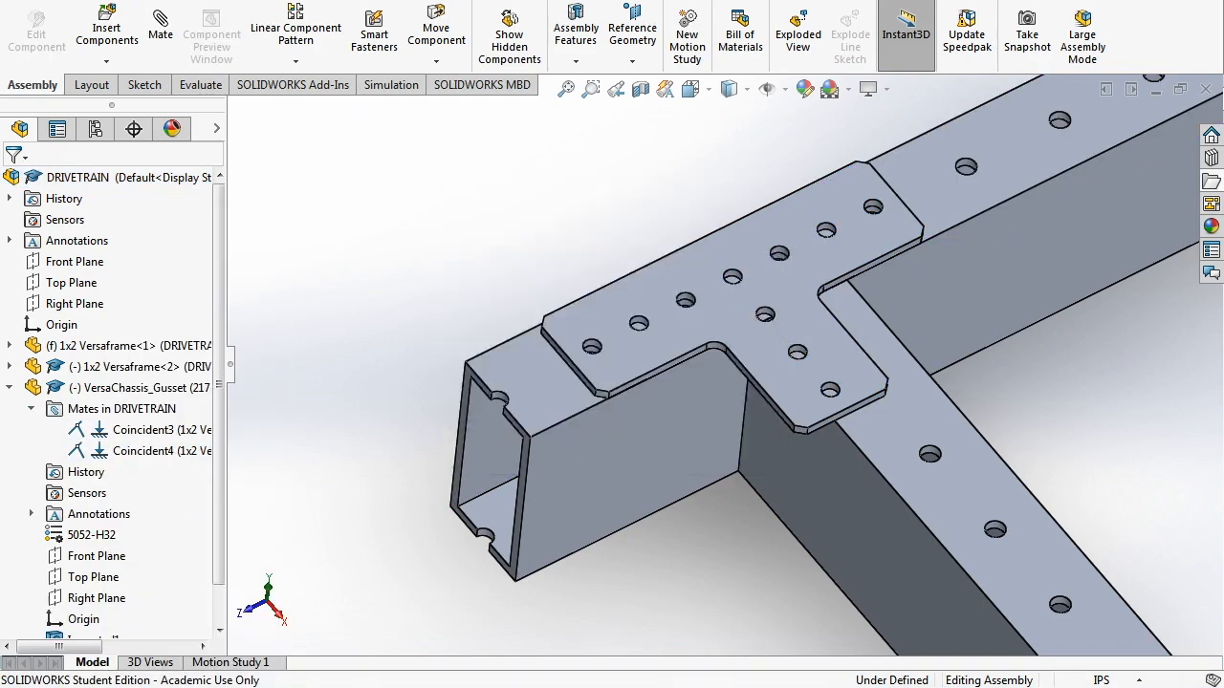
click(624, 345)
- Slide the freed gusset along the beam to shift it over the joint
mouse_move(624, 345)
mouse_down()
mouse_move(696, 311)
mouse_move(617, 348)
mouse_move(627, 344)
mouse_up()
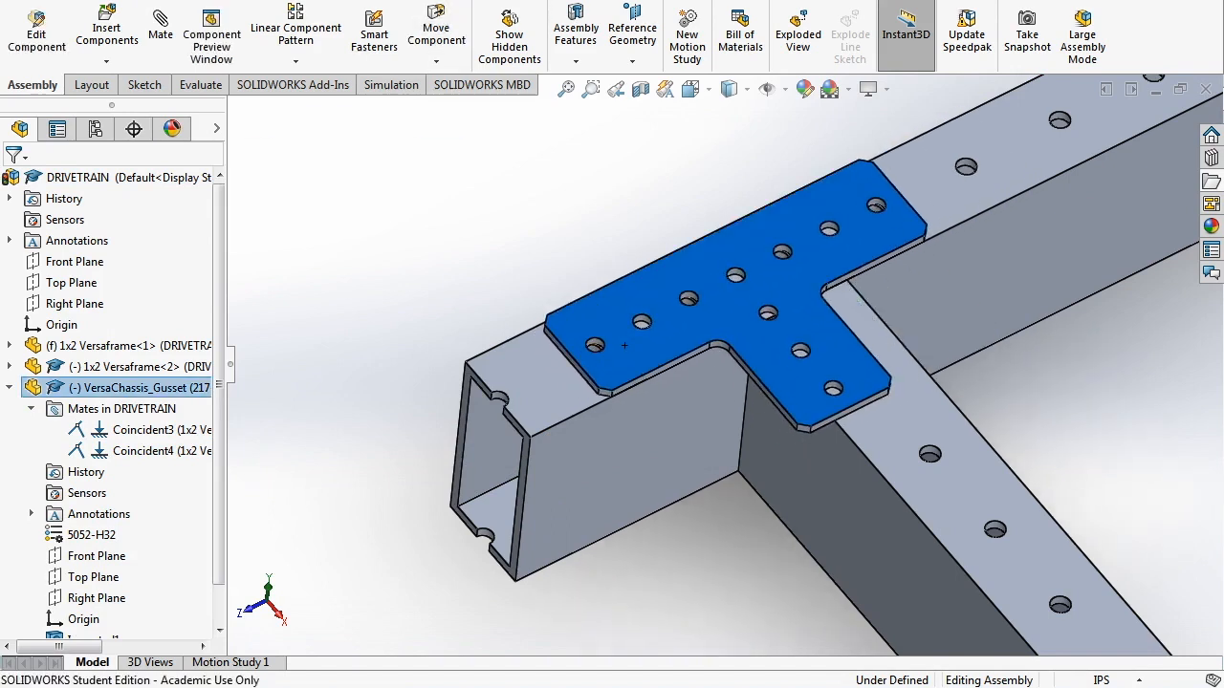
mouse_move(624, 345)
mouse_down()
mouse_move(728, 294)
mouse_move(602, 357)
mouse_move(623, 346)
mouse_up()
key(Escape)
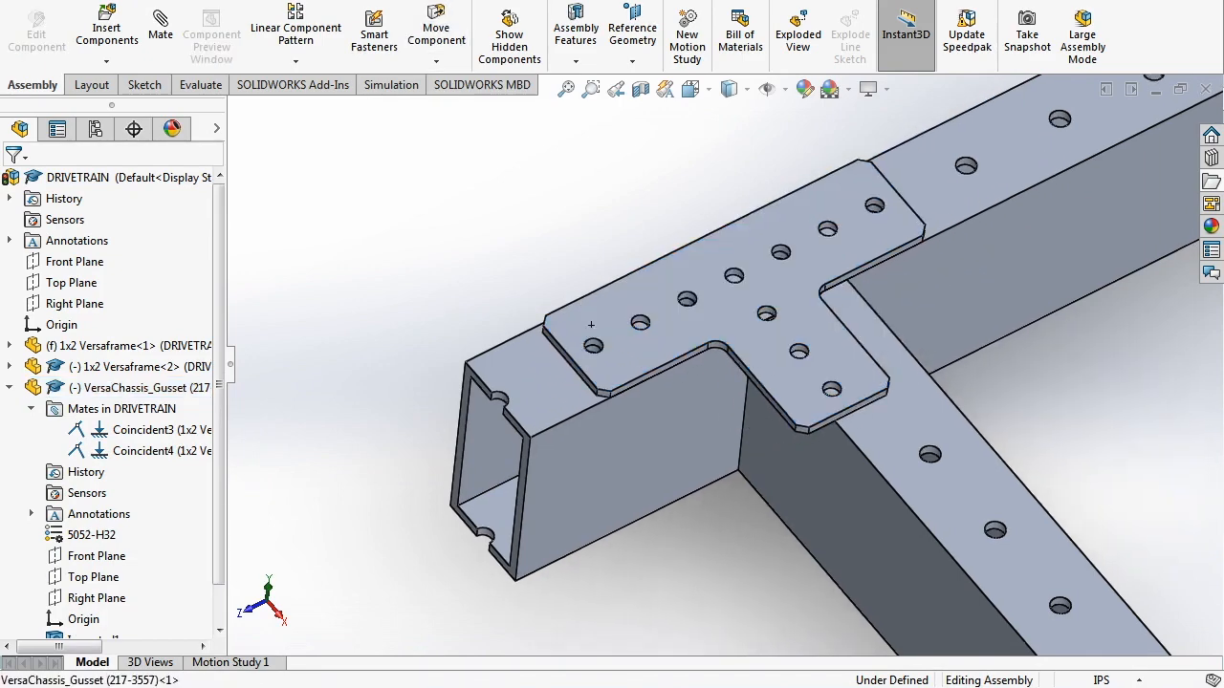
middle_drag(591, 347, 680, 378)
middle_drag(566, 252, 465, 239)
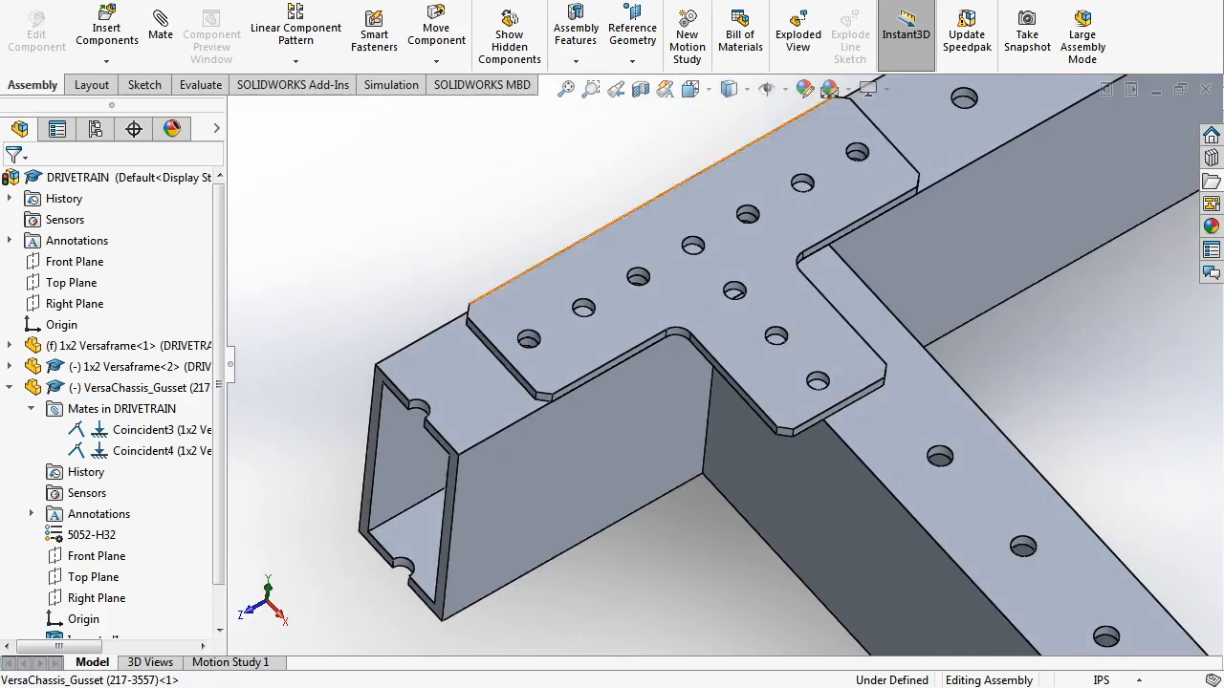
scroll(811, 411, up, 6)
scroll(811, 411, down, 4)
scroll(808, 430, up, 2)
scroll(808, 430, down, 3)
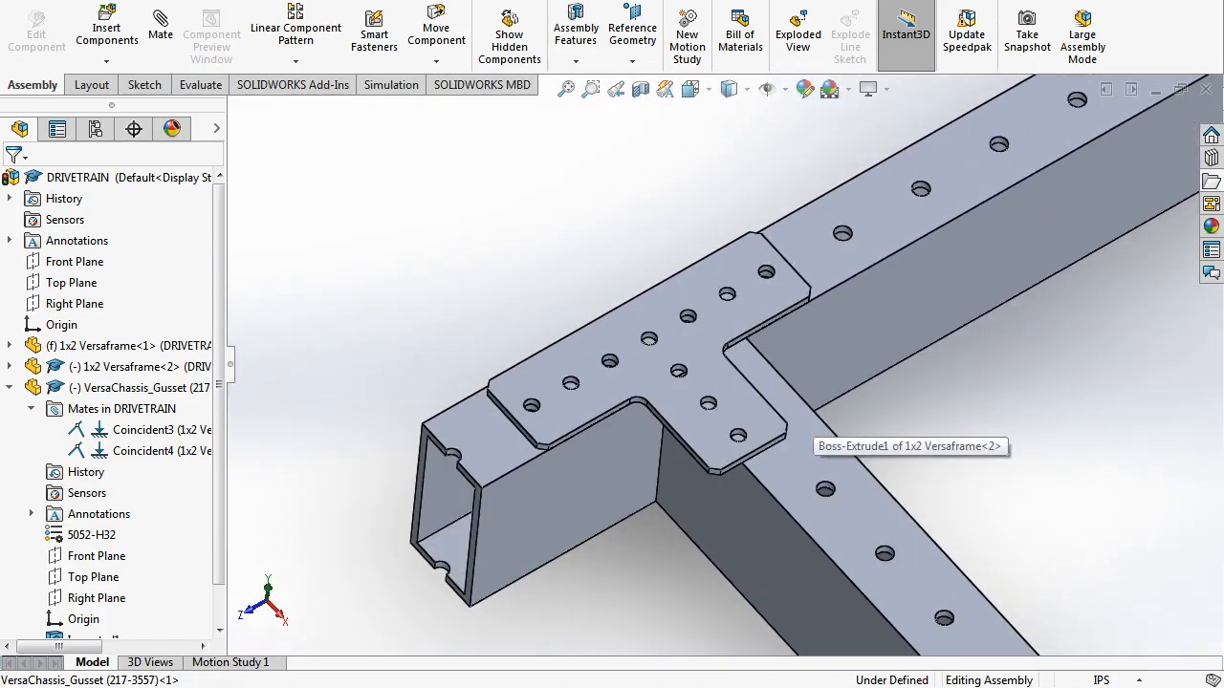
click(699, 341)
mouse_move(699, 340)
mouse_down()
mouse_move(808, 281)
mouse_move(699, 340)
mouse_up()
- Zoom in and select a gusset hole edge and the inner face of a beam hole
scroll(699, 340, up, 1)
scroll(699, 340, down, 6)
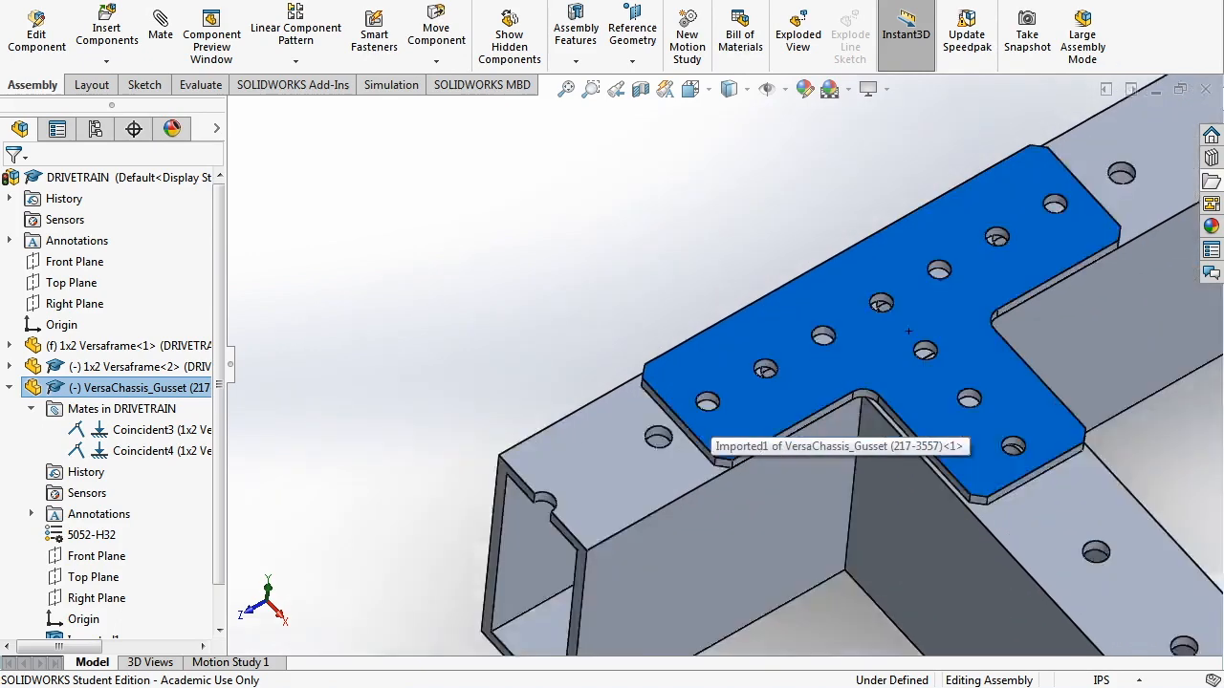
scroll(716, 348, up, 3)
scroll(841, 281, down, 3)
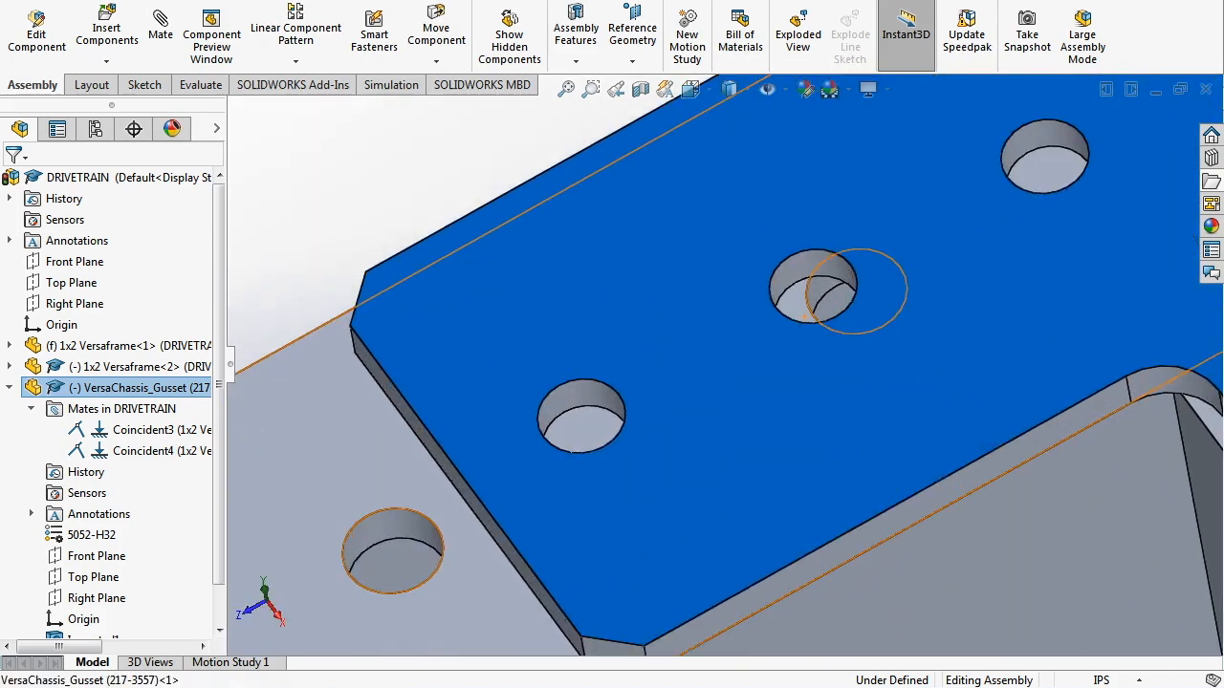
scroll(721, 370, up, 3)
click(796, 326)
scroll(796, 326, down, 4)
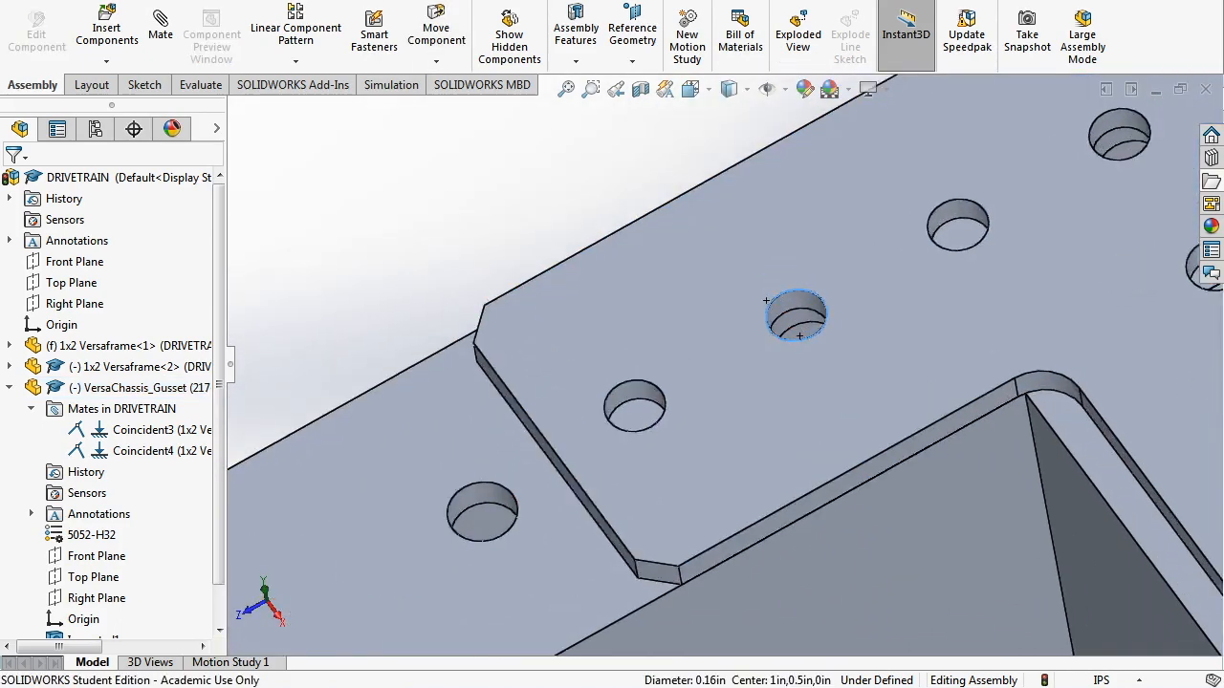
click(806, 353)
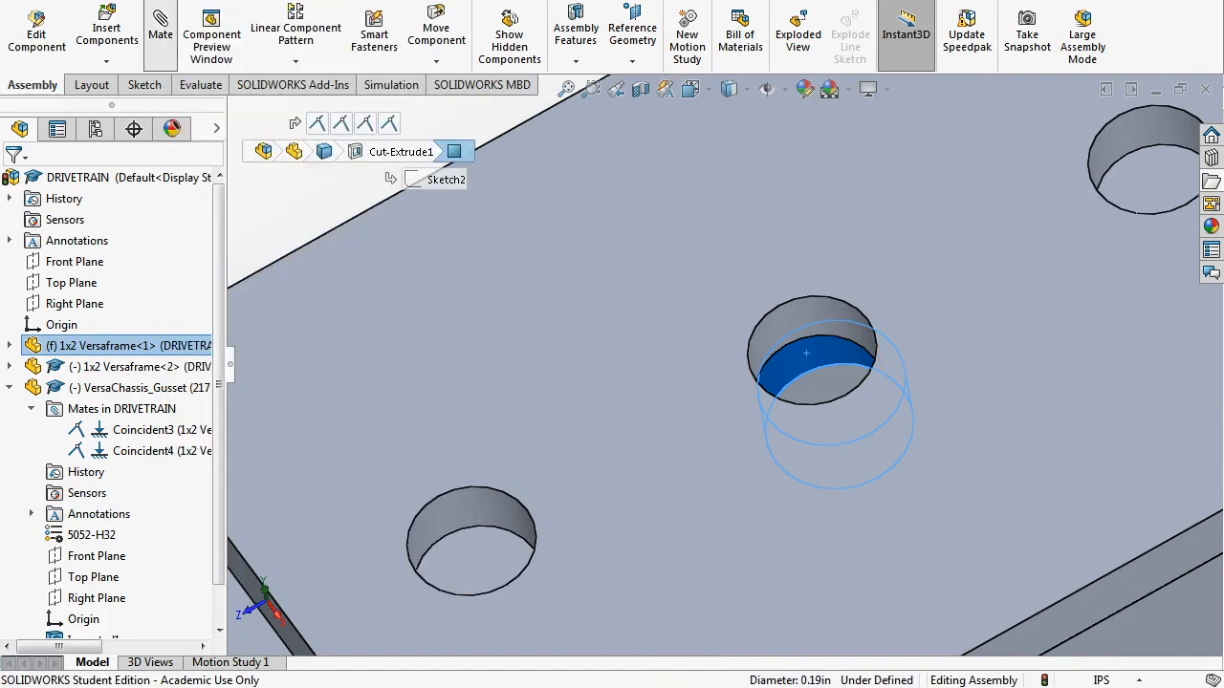
- Mate the beam hole concentric with the gusset hole wall, creating Concentric2
click(160, 35)
click(805, 315)
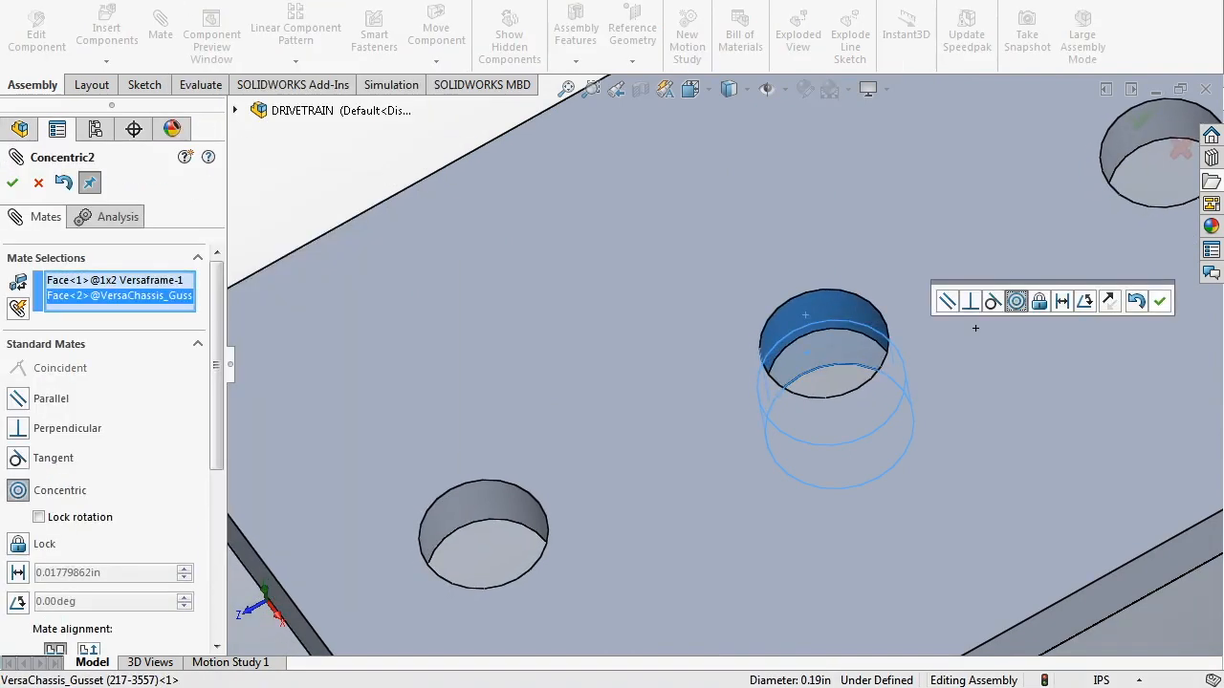
key(Return)
scroll(975, 327, up, 6)
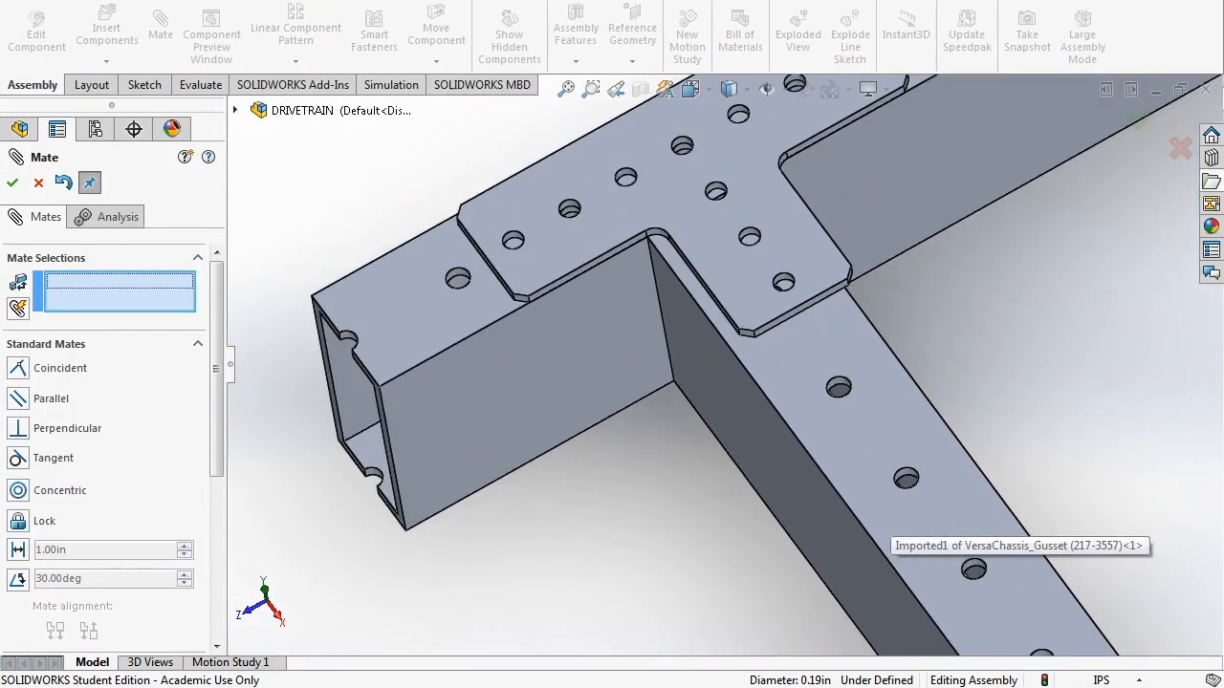
scroll(660, 297, down, 3)
- Make the channel's inner face coincident with the gusset face (Coincident5), fully defining the assembly
click(631, 453)
scroll(631, 453, down, 4)
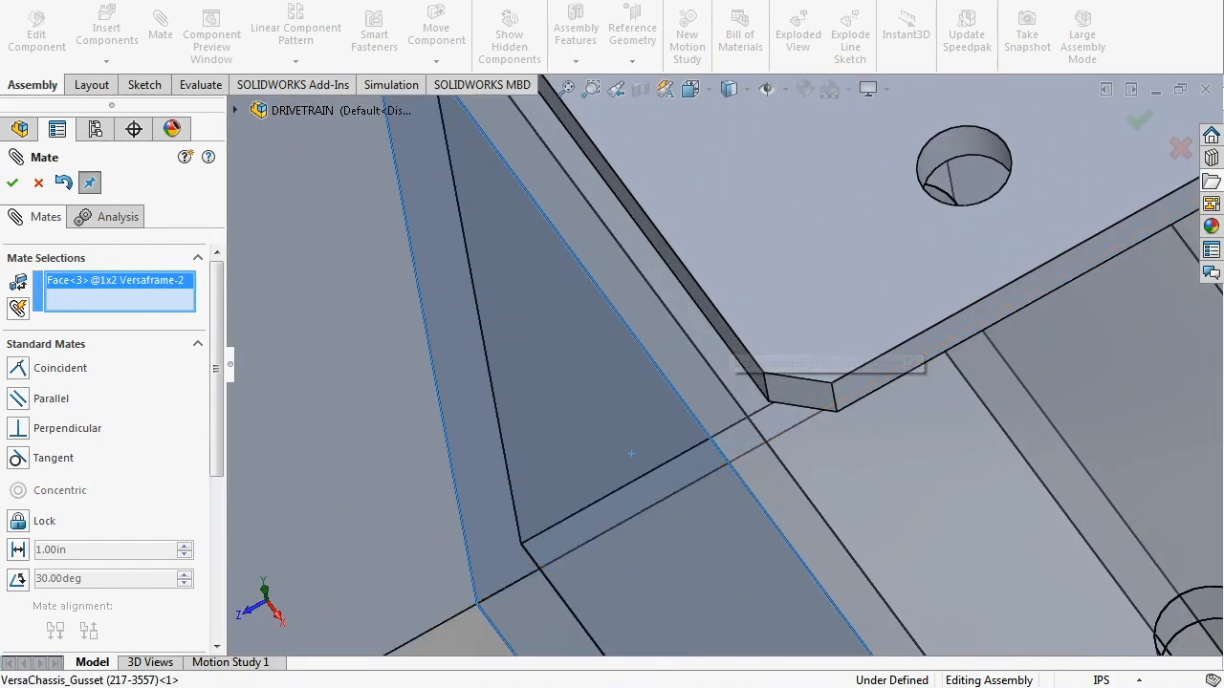
click(631, 453)
key(Return)
scroll(756, 382, up, 10)
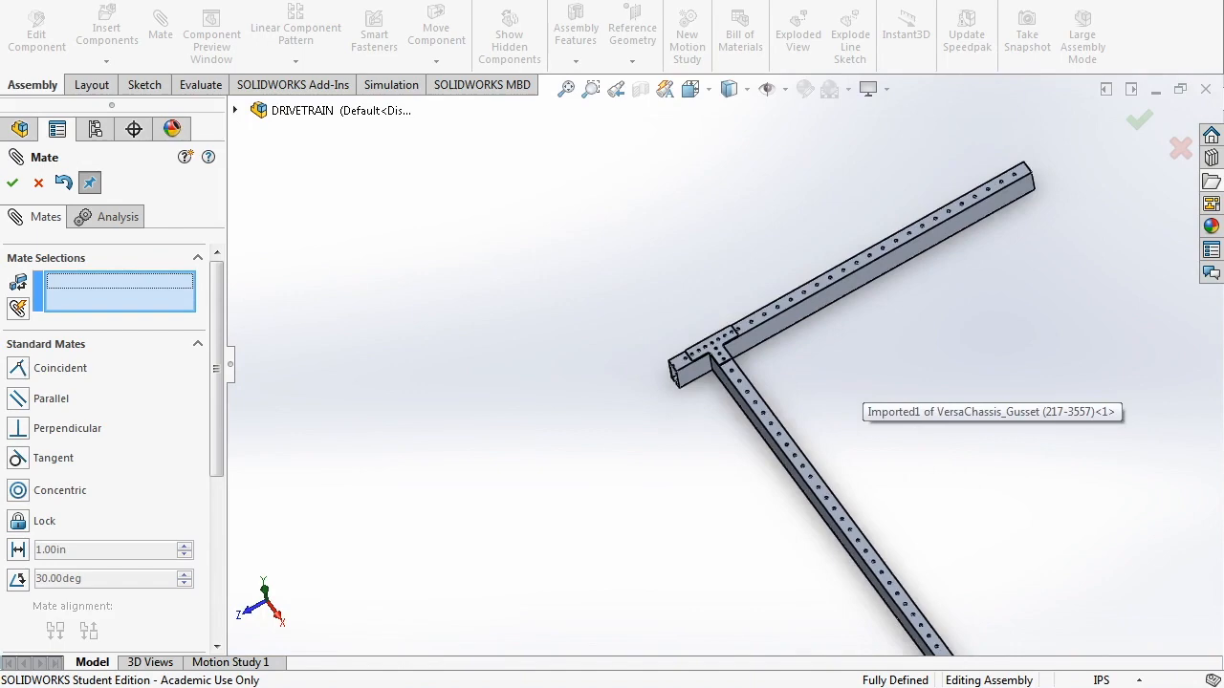
middle_drag(849, 392, 763, 369)
click(13, 183)
scroll(755, 373, up, 1)
scroll(771, 287, down, 7)
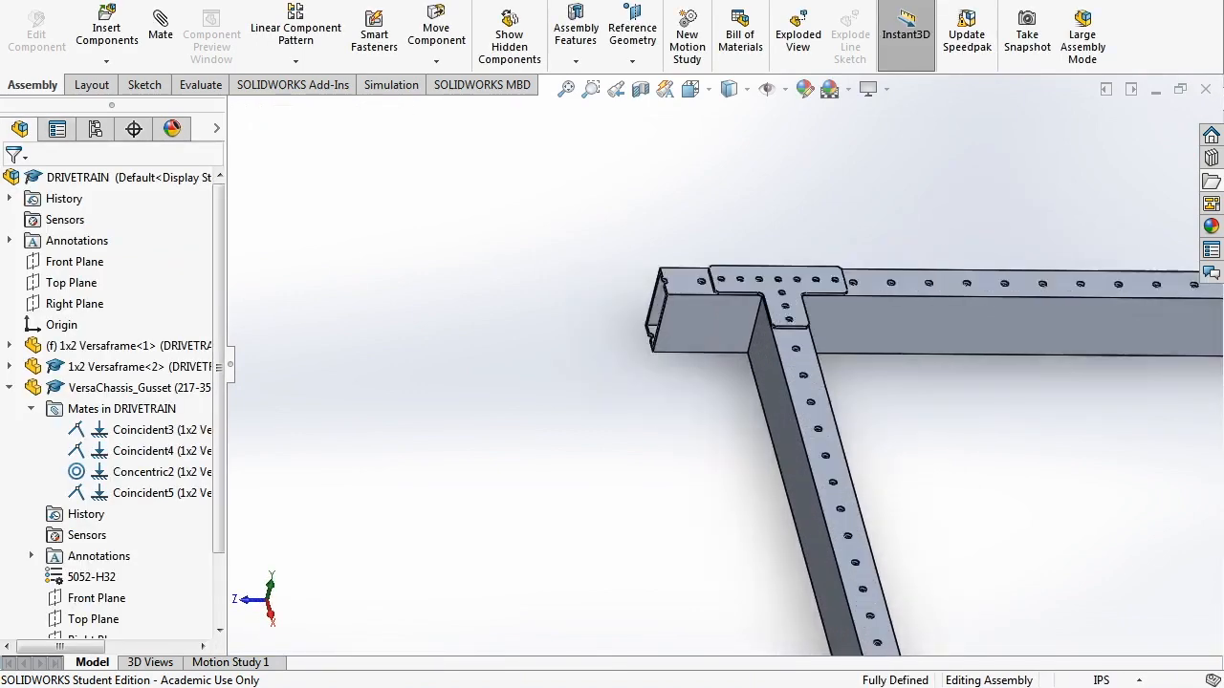
middle_drag(776, 298, 937, 315)
scroll(765, 363, up, 6)
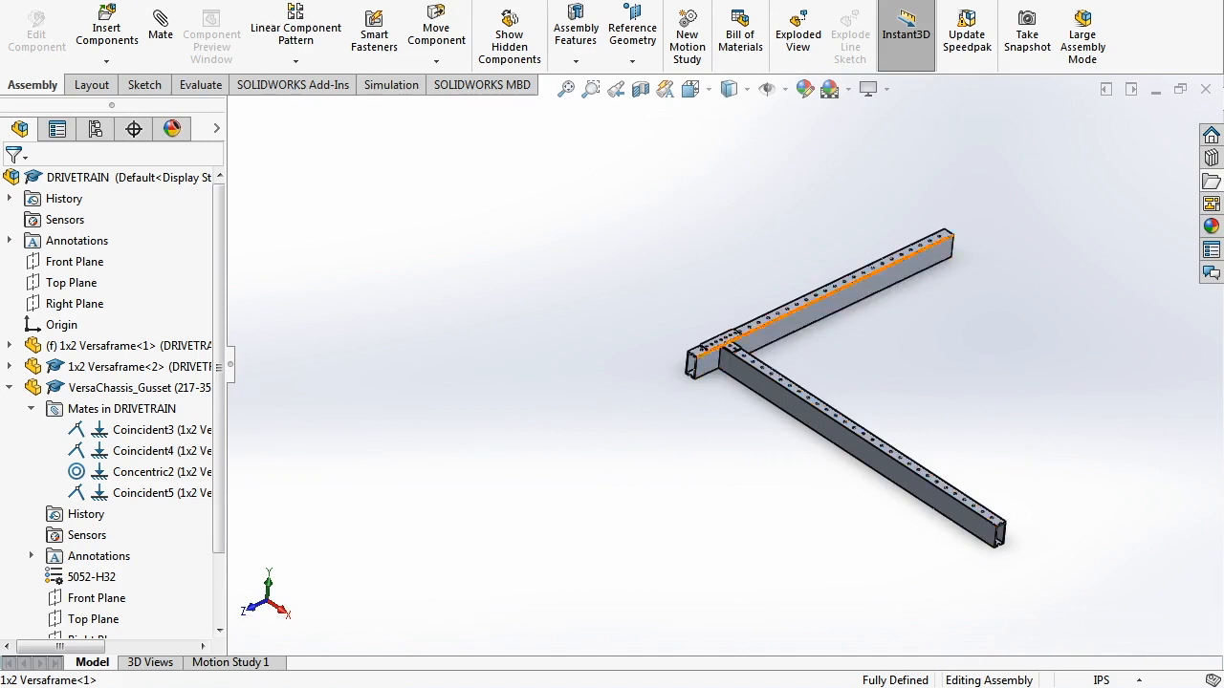
scroll(712, 349, down, 8)
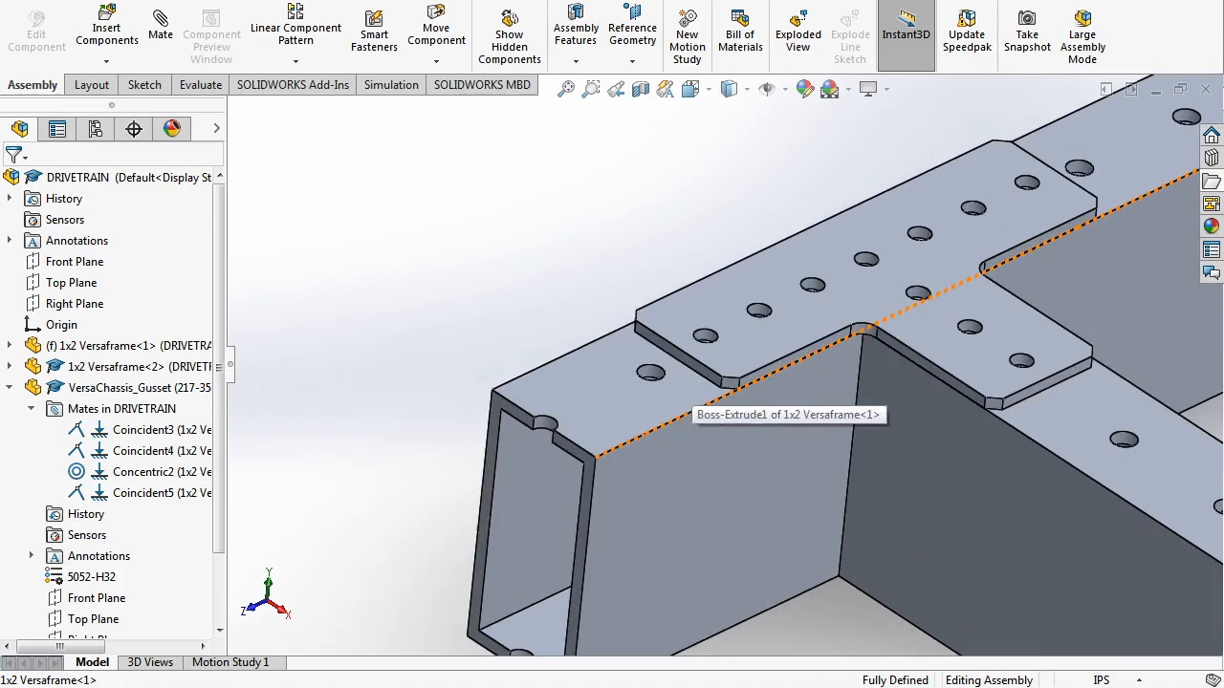
click(585, 455)
click(632, 43)
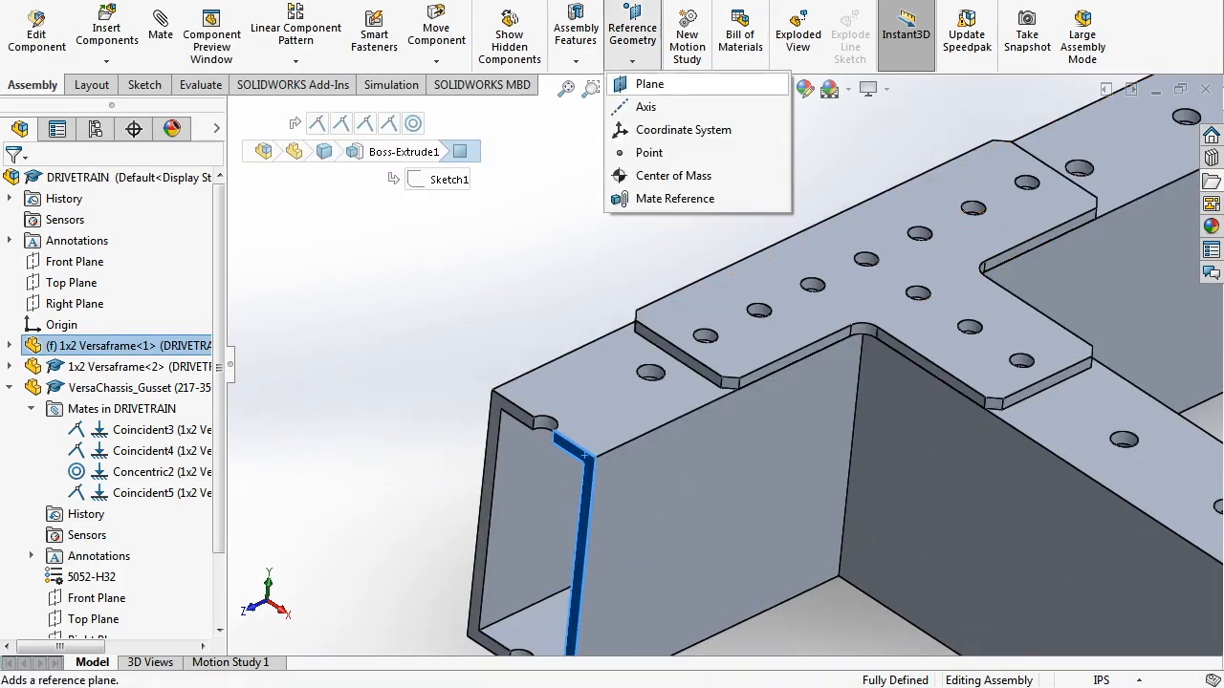
click(659, 86)
scroll(585, 455, up, 8)
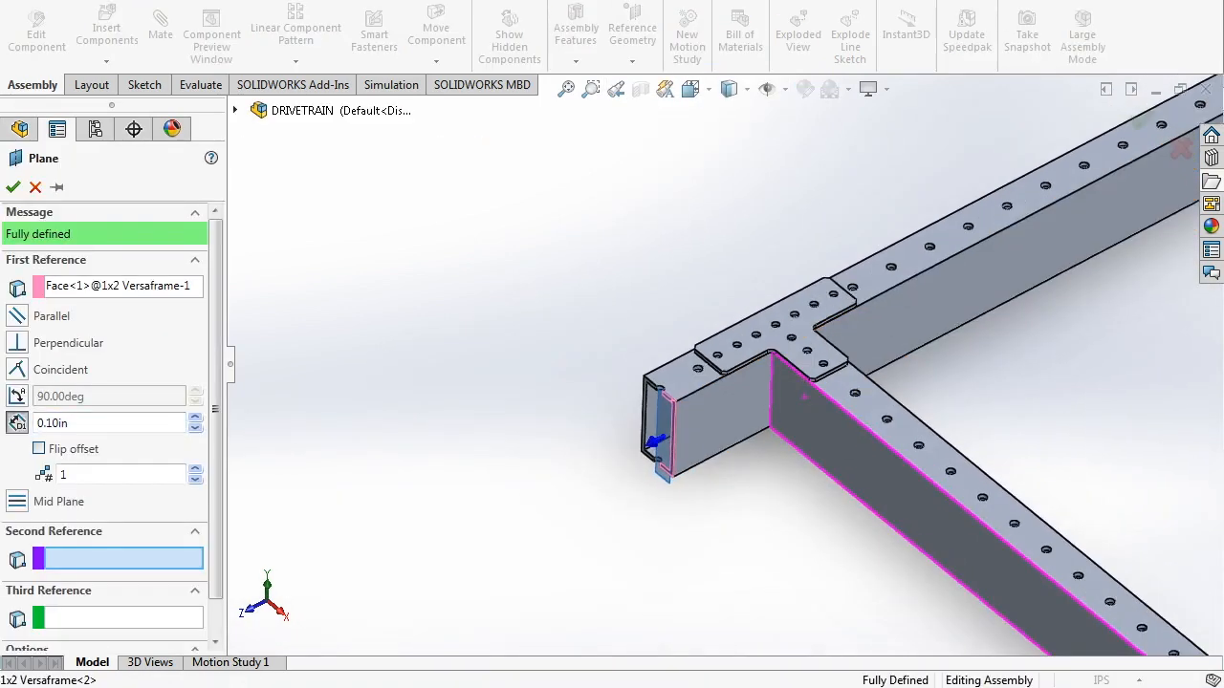
scroll(716, 367, up, 3)
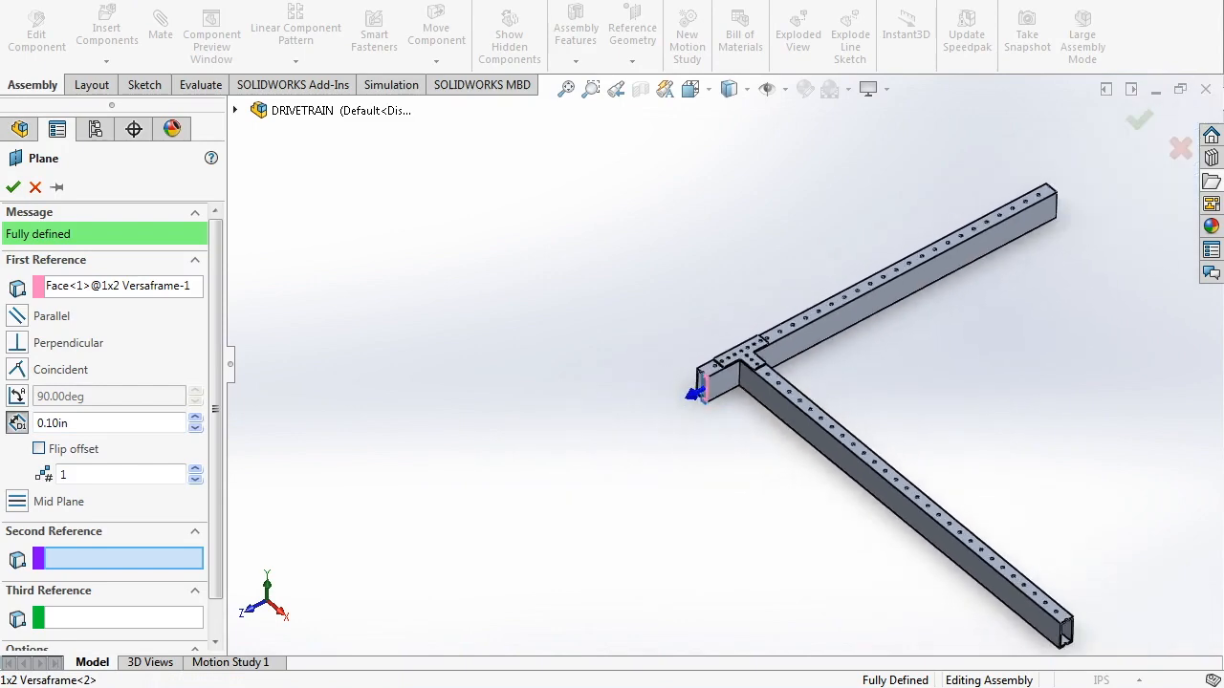
click(35, 188)
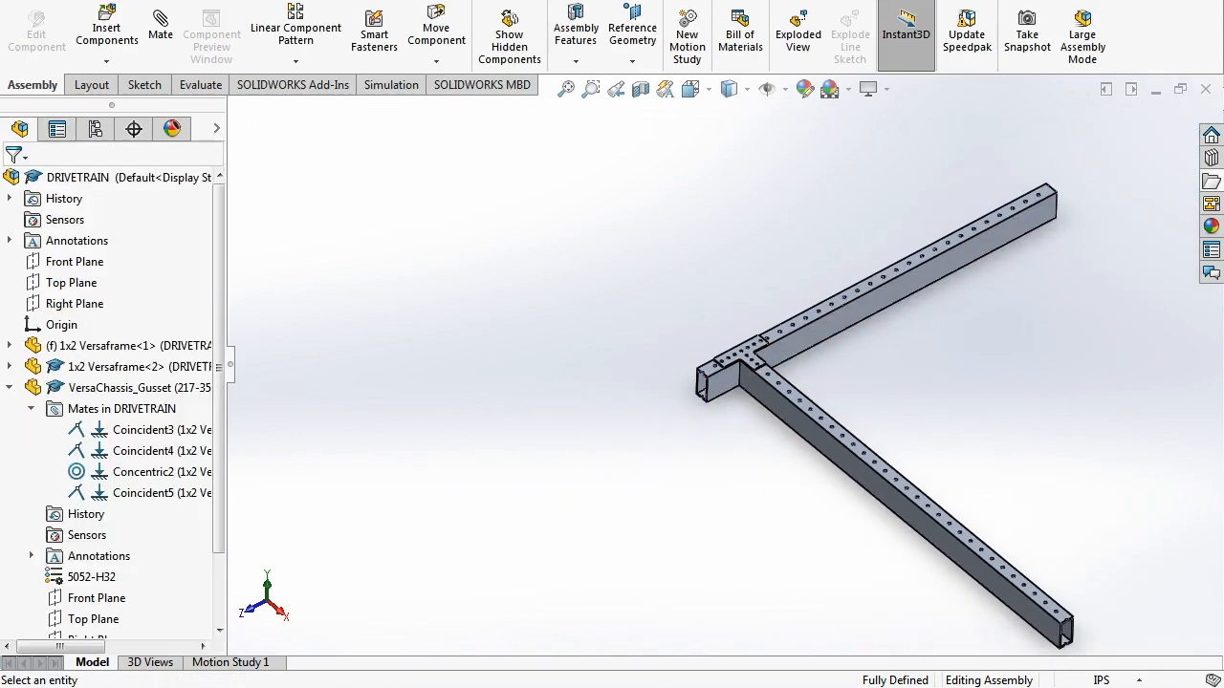
scroll(893, 273, down, 3)
click(872, 294)
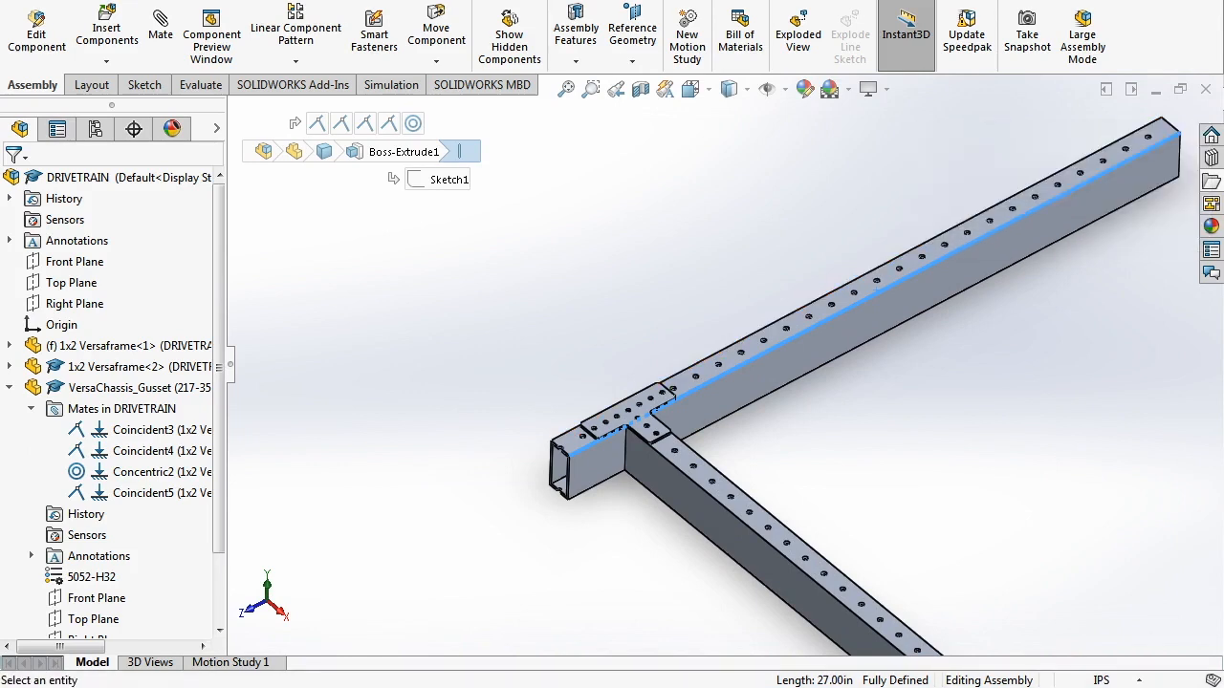
click(915, 1)
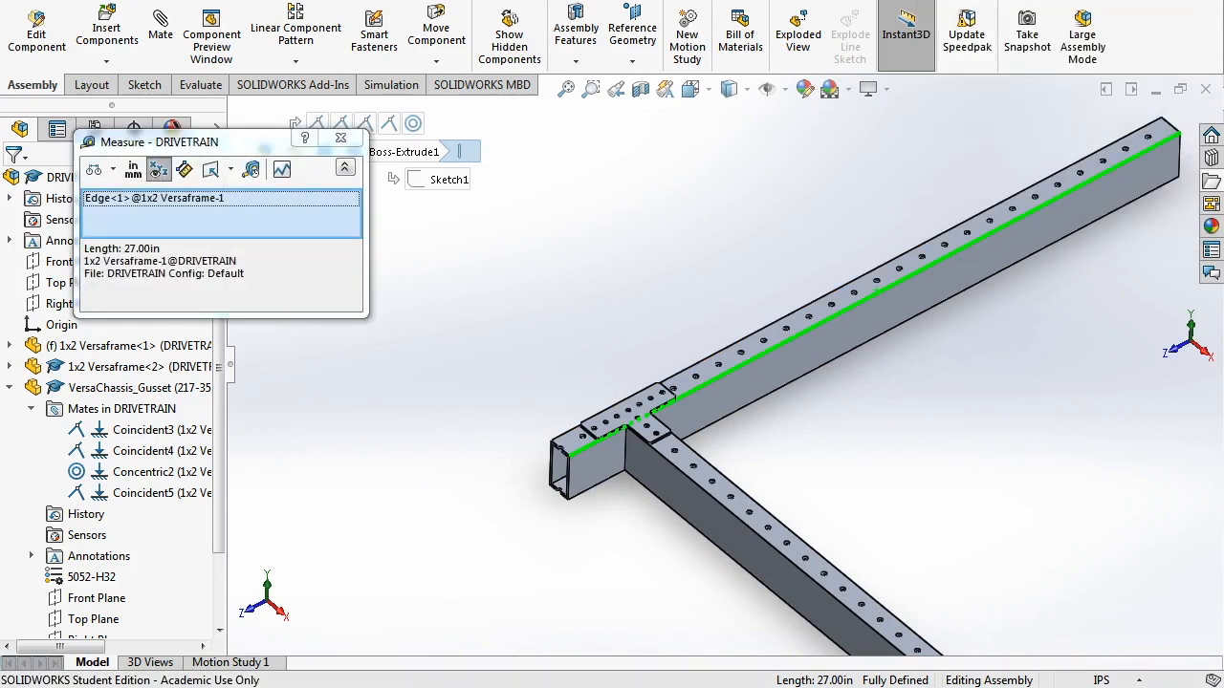
key(Escape)
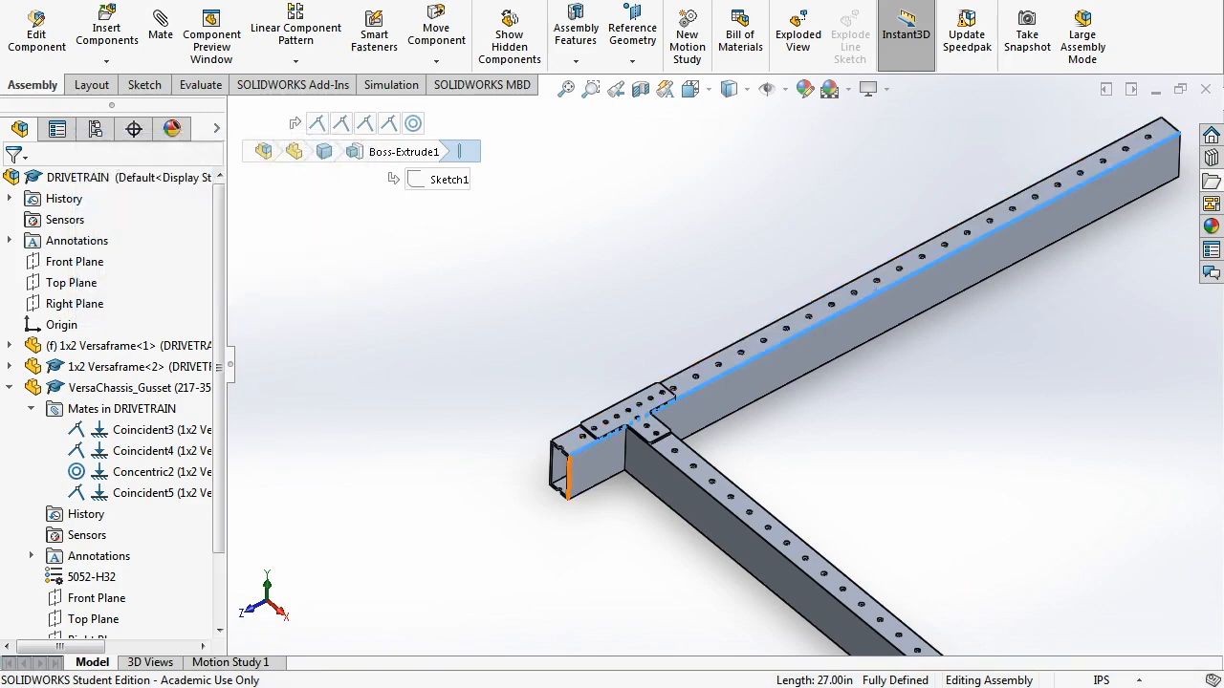
scroll(556, 498, down, 5)
key(Escape)
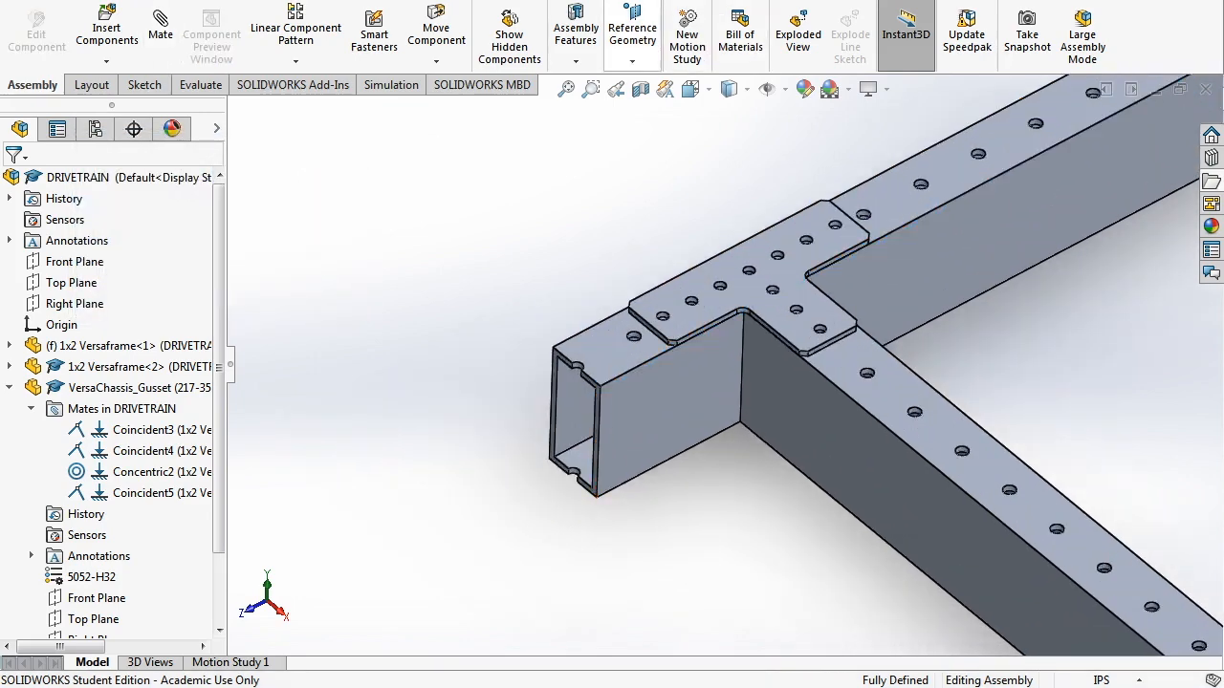
click(632, 38)
- Create a reference plane offset 13.50 in (27/2) from the rail's end face, flipped toward mid-rail
click(650, 84)
scroll(560, 401, down, 5)
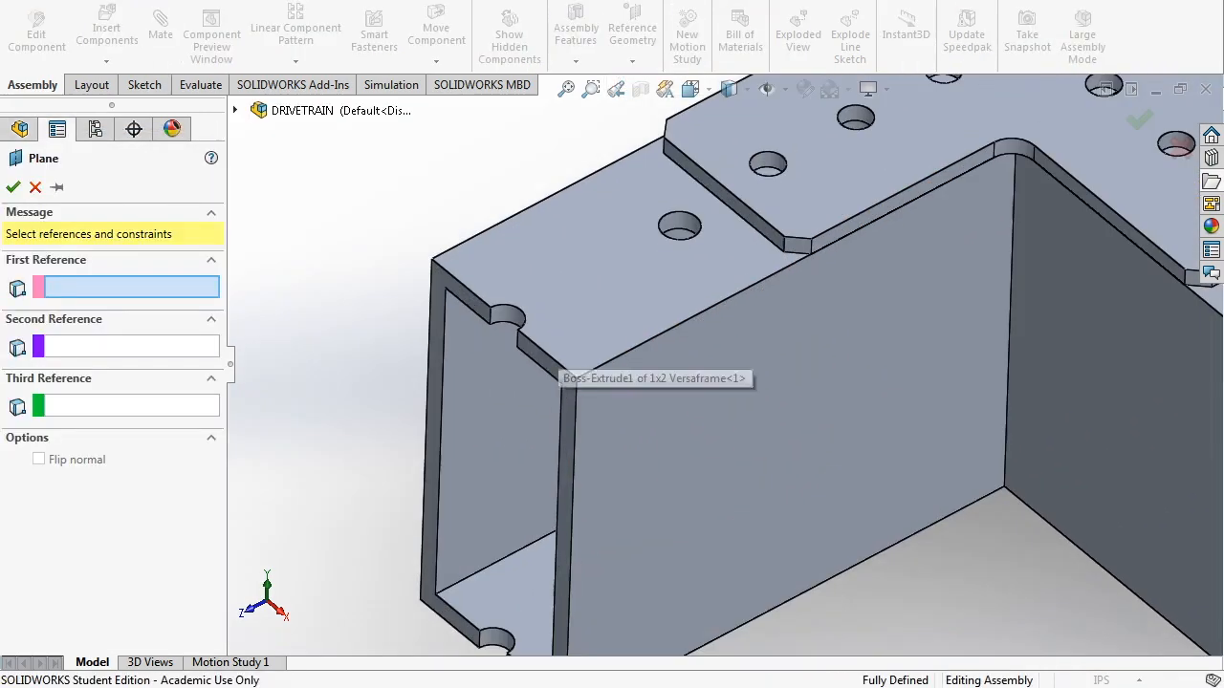
click(560, 401)
scroll(560, 401, up, 4)
scroll(436, 388, up, 5)
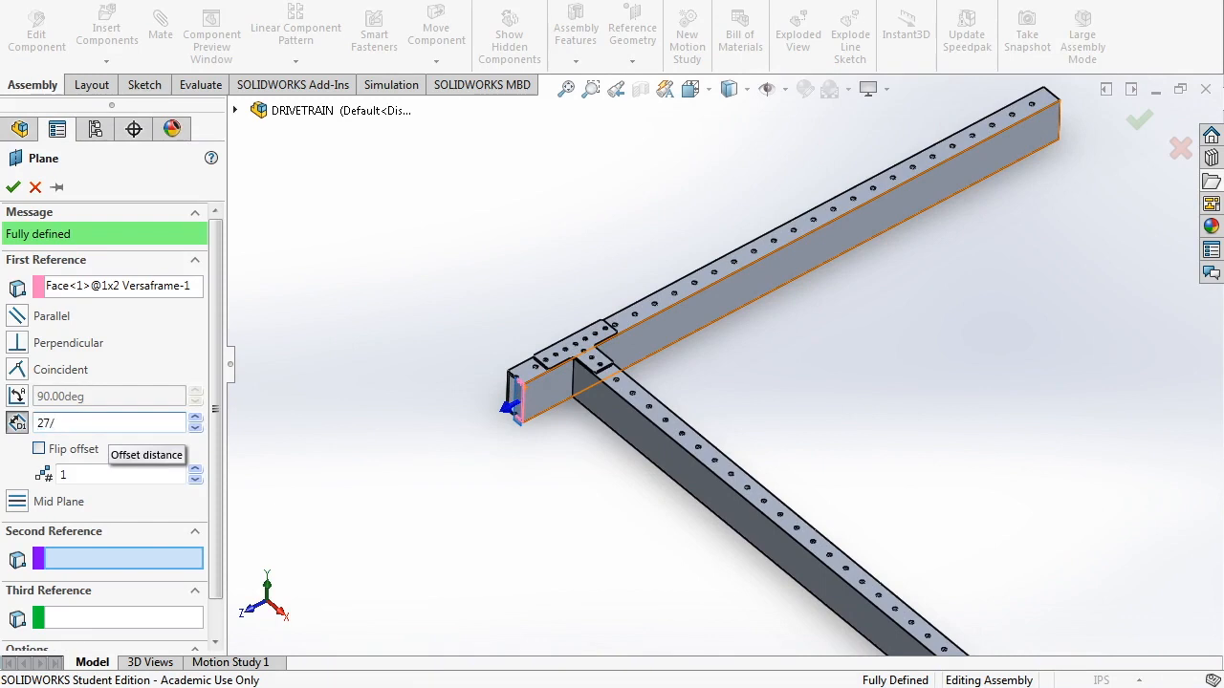
text(2)
key(Return)
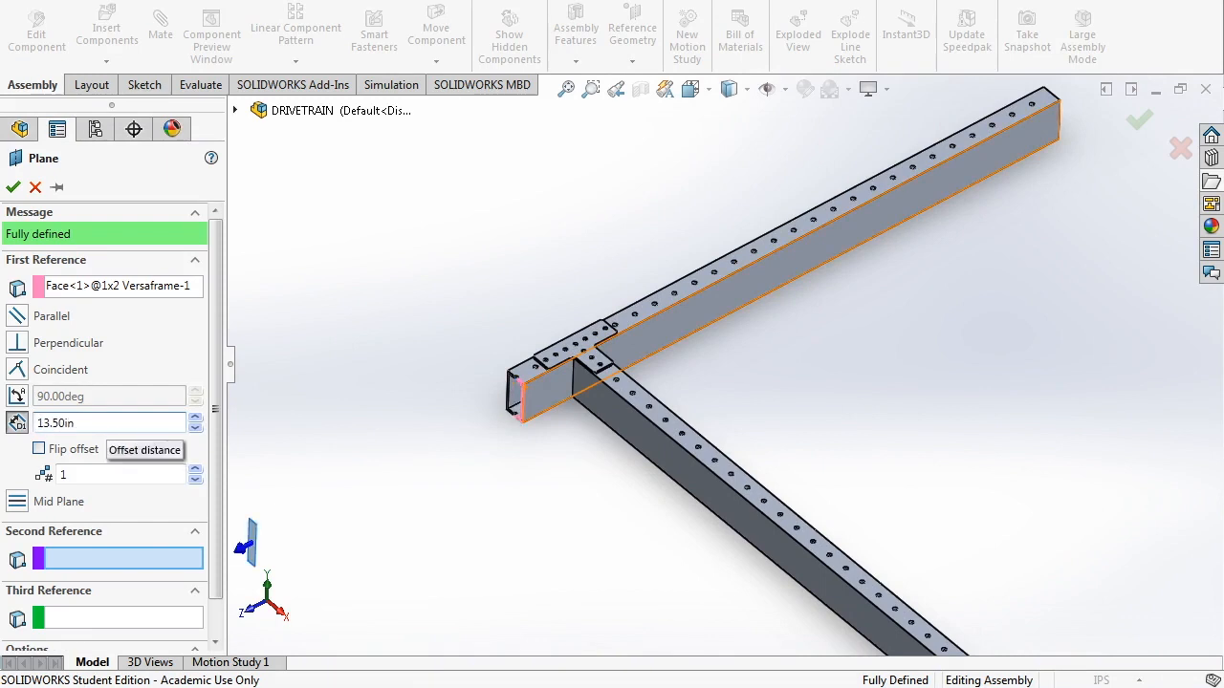
scroll(382, 488, up, 3)
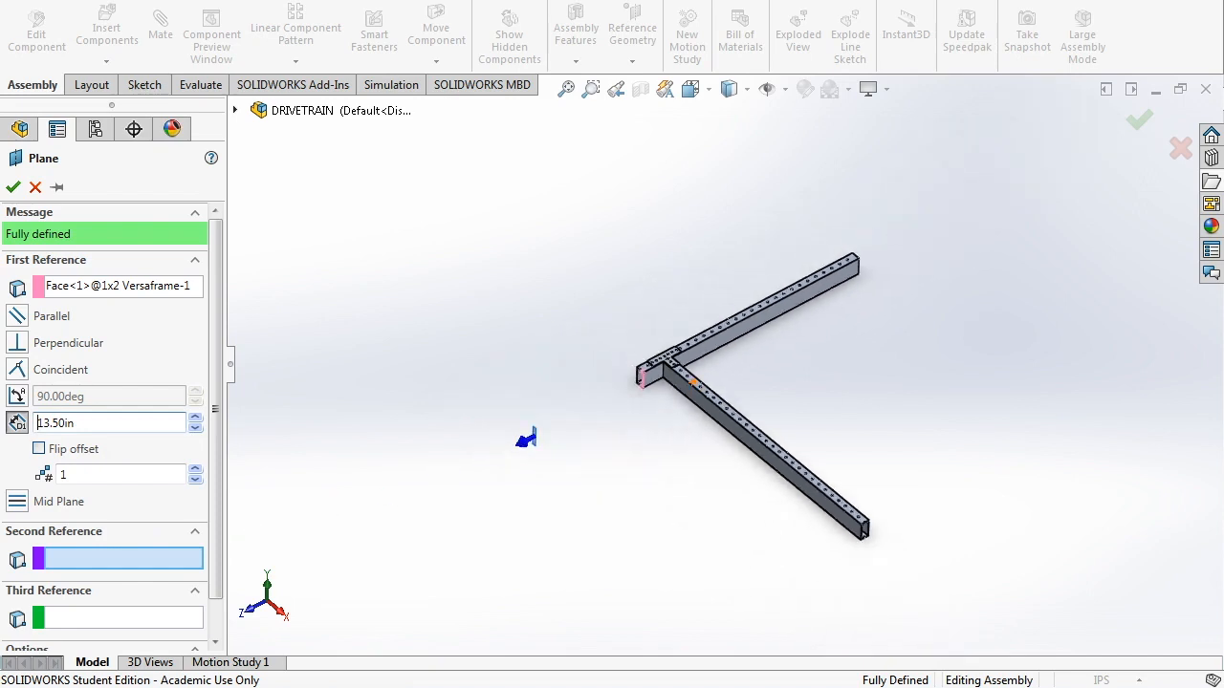
scroll(411, 497, down, 3)
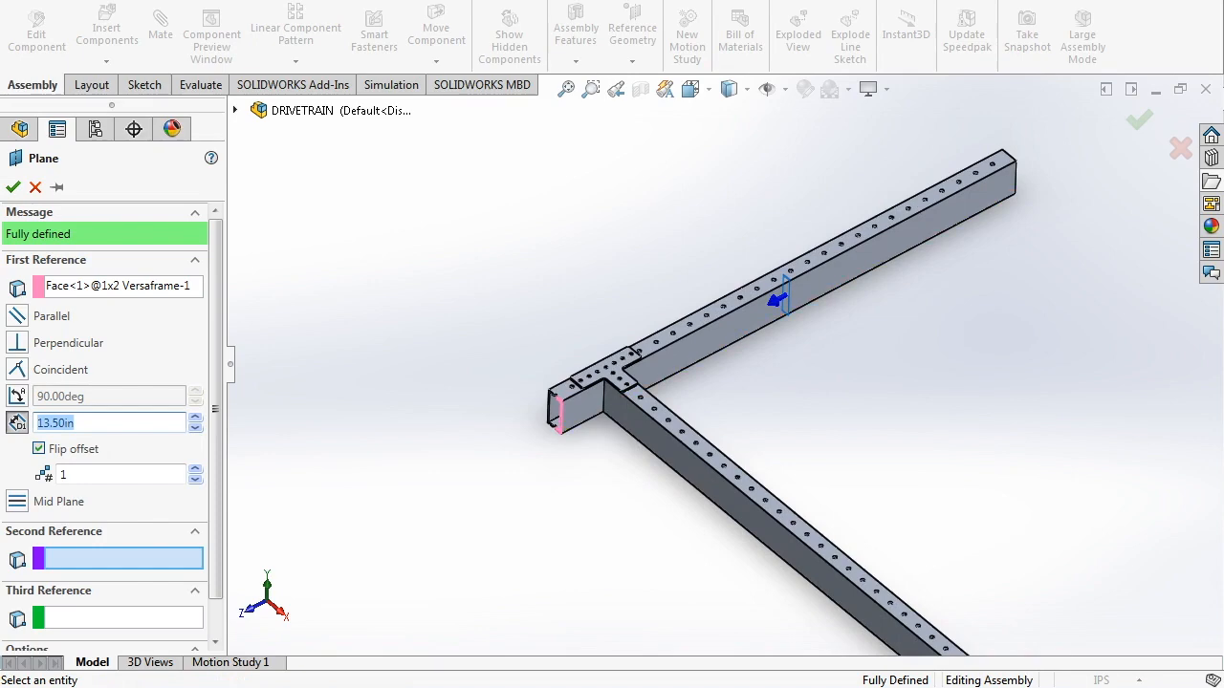
click(13, 188)
middle_drag(612, 411, 521, 435)
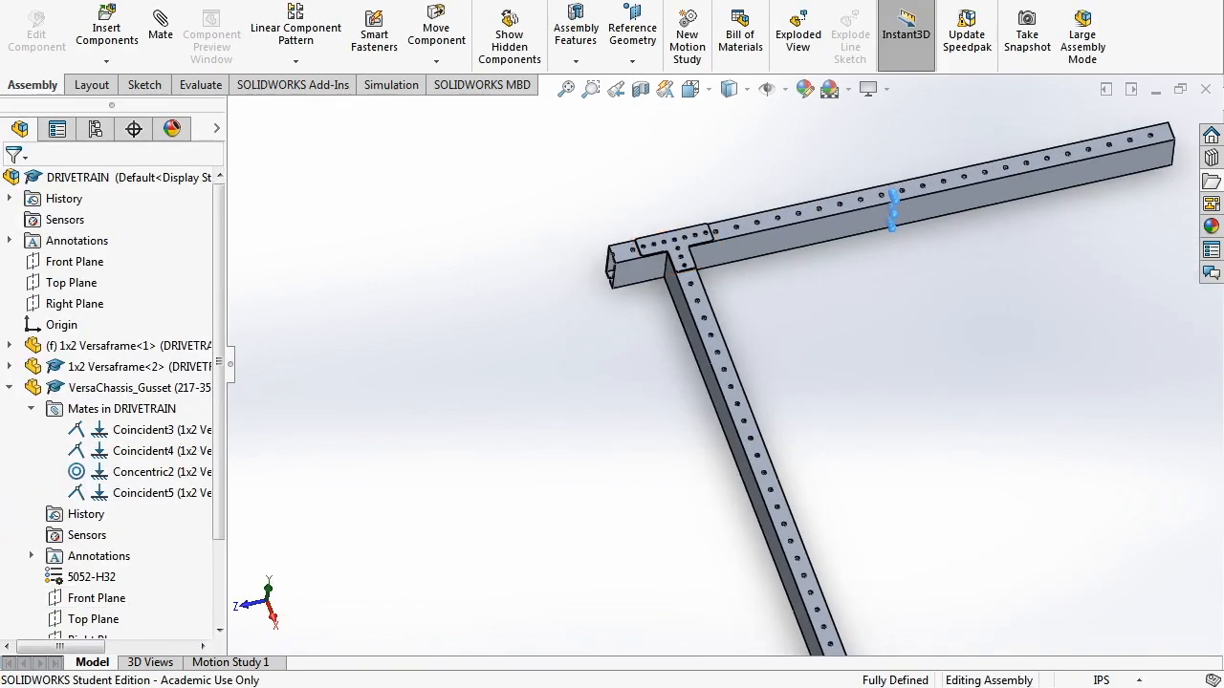
- Collapse the gusset's tree entries and rename PLANE1 to 'VERTICAL PLANE'
click(31, 408)
click(9, 387)
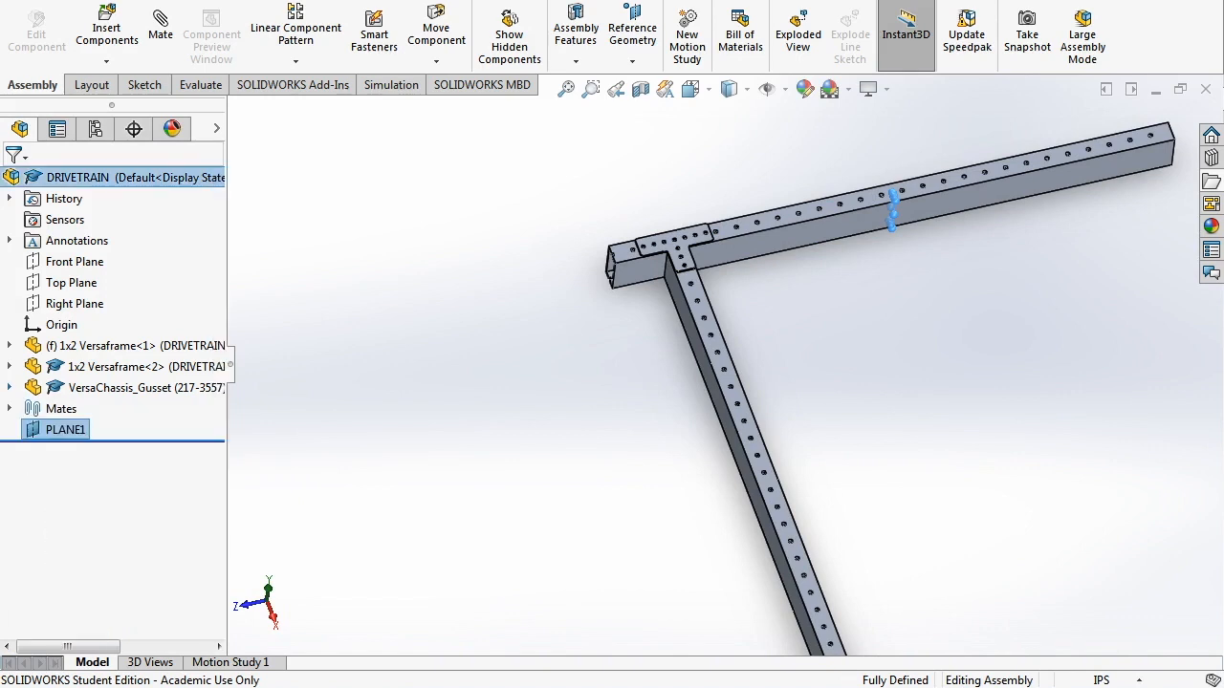
click(33, 429)
right_click(34, 429)
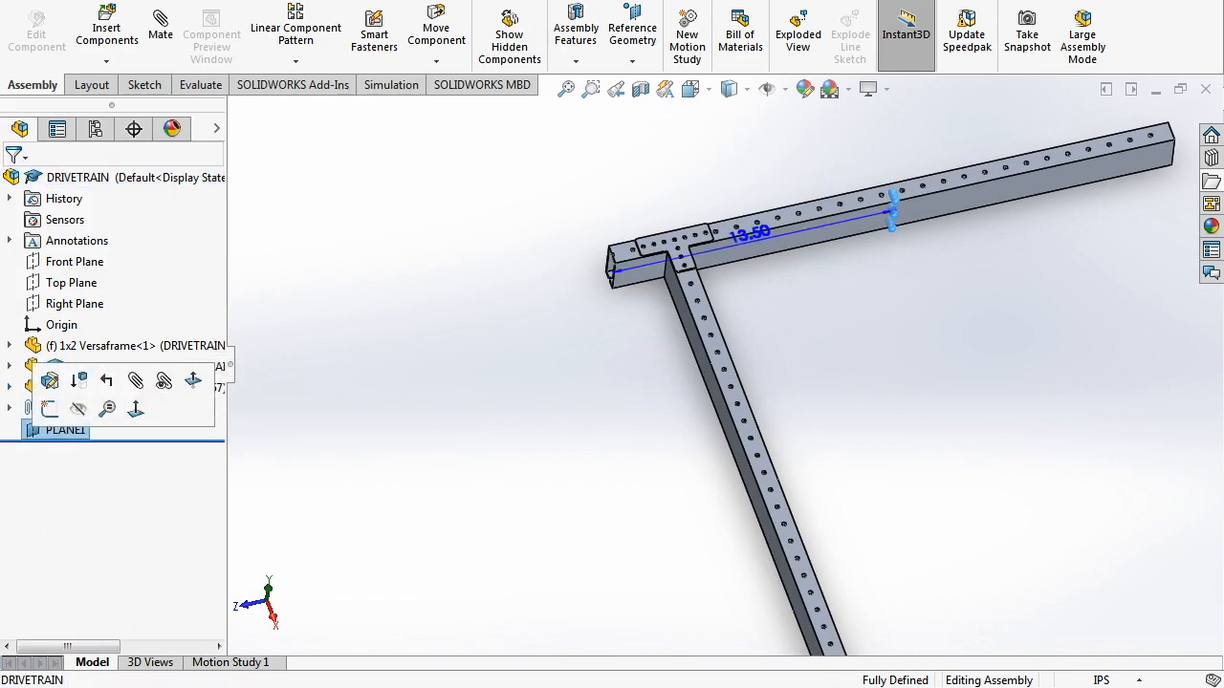
click(61, 429)
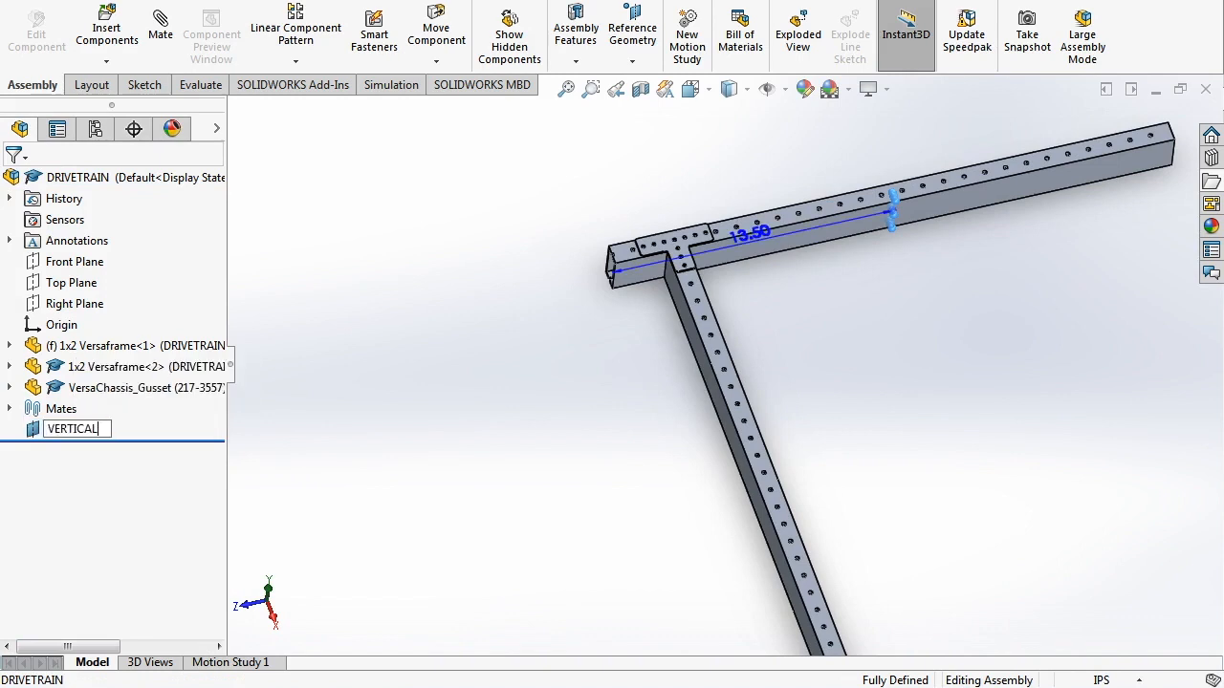
text(VERTICAL PLANE)
key(Return)
scroll(734, 352, up, 5)
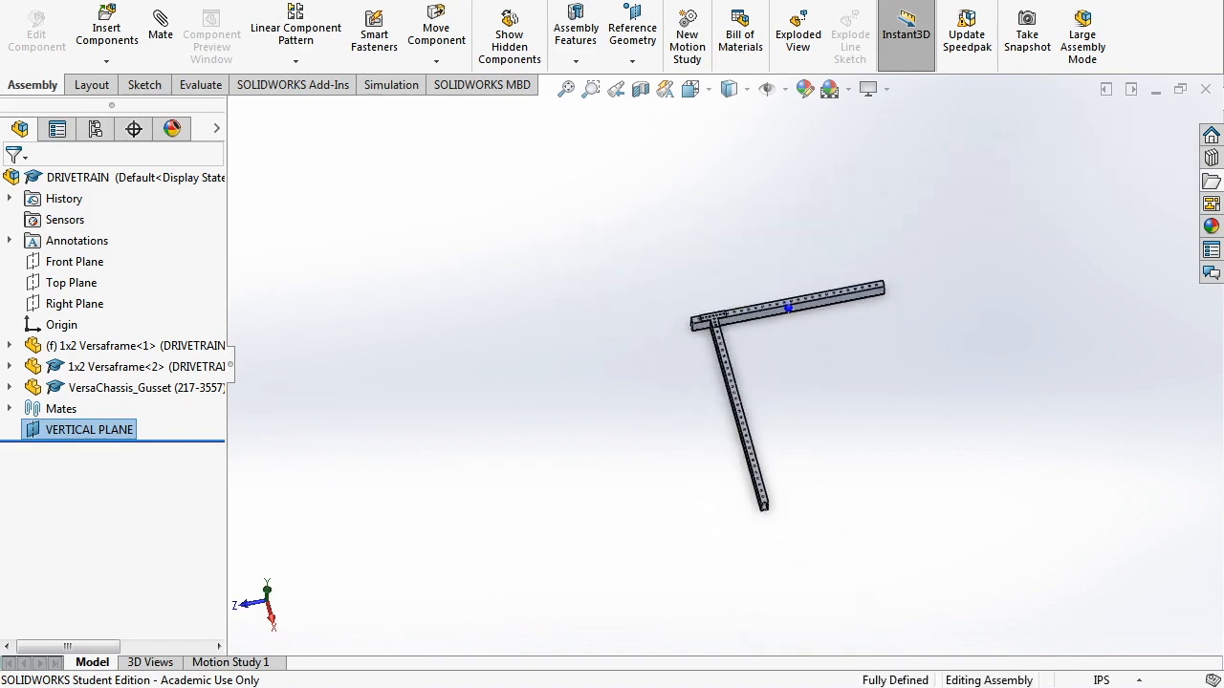
scroll(776, 368, down, 1)
middle_drag(776, 368, 767, 382)
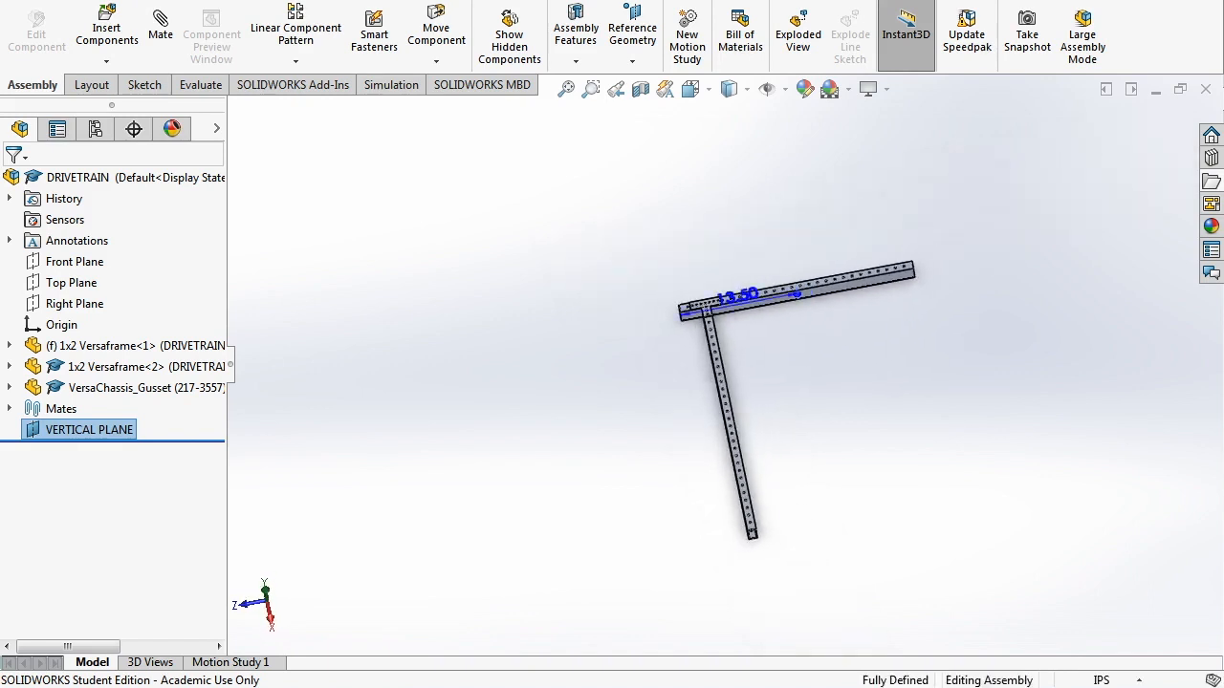
- Mirror the side tube and gusset across VERTICAL PLANE using Mirror Components
middle_drag(795, 294, 804, 300)
scroll(804, 300, down, 2)
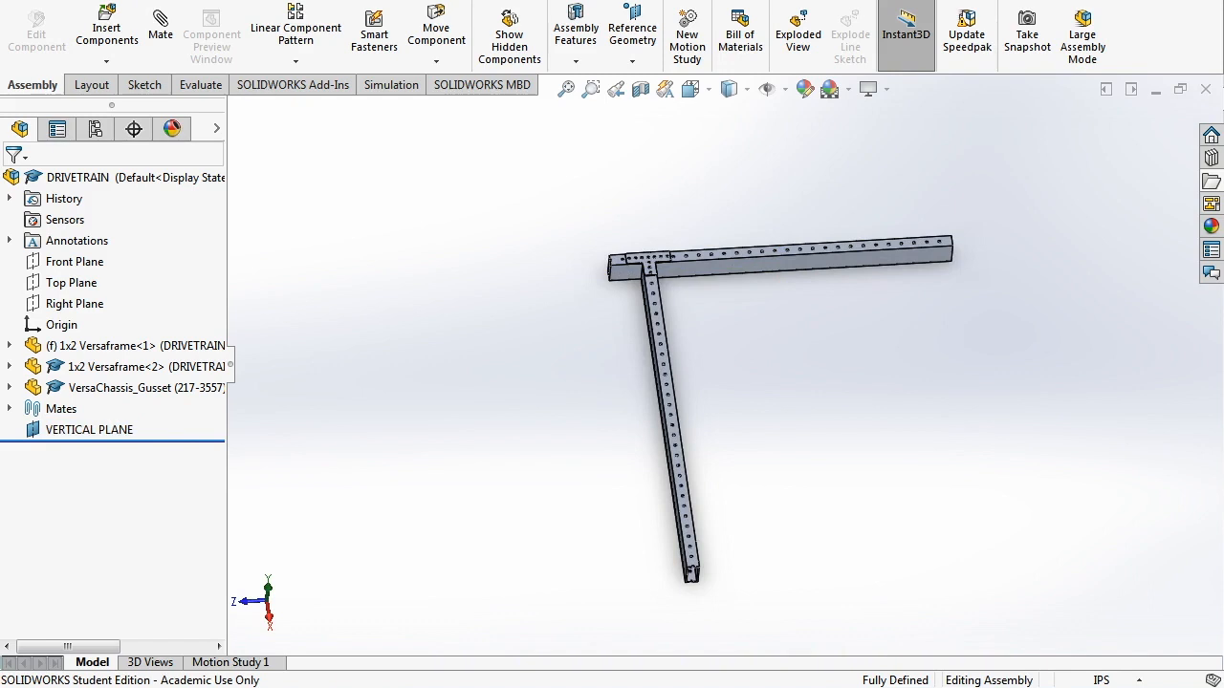
text(mirror)
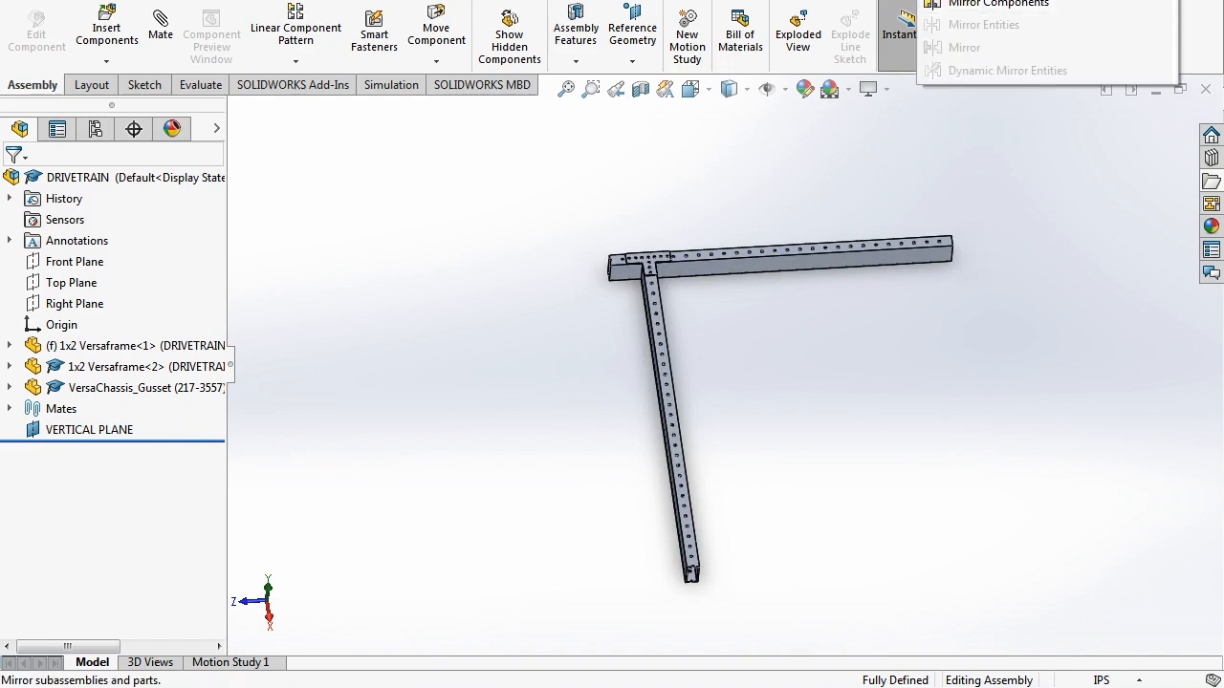
click(92, 430)
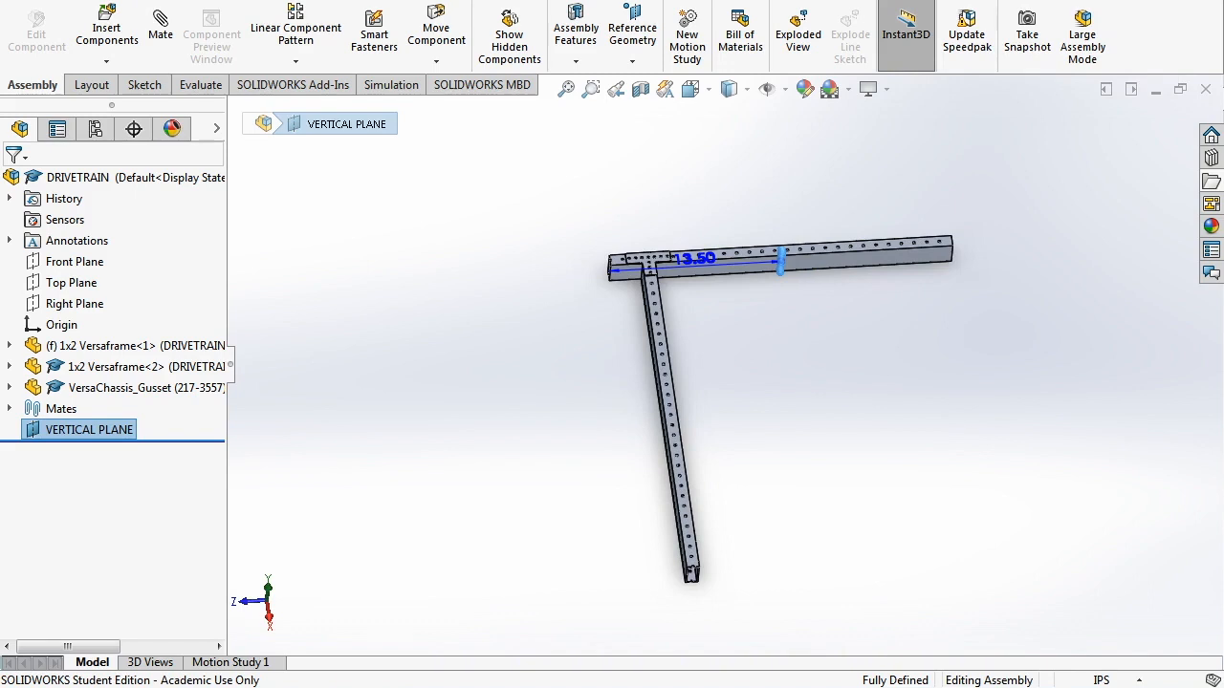
click(994, 10)
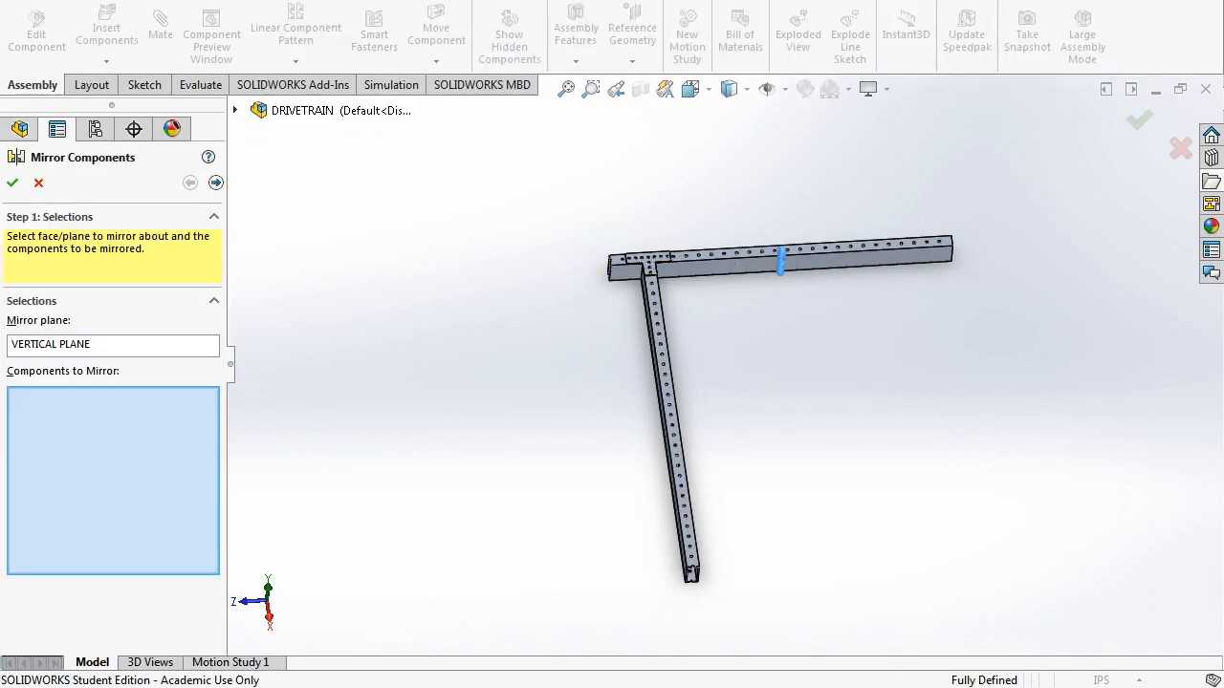
scroll(636, 309, down, 5)
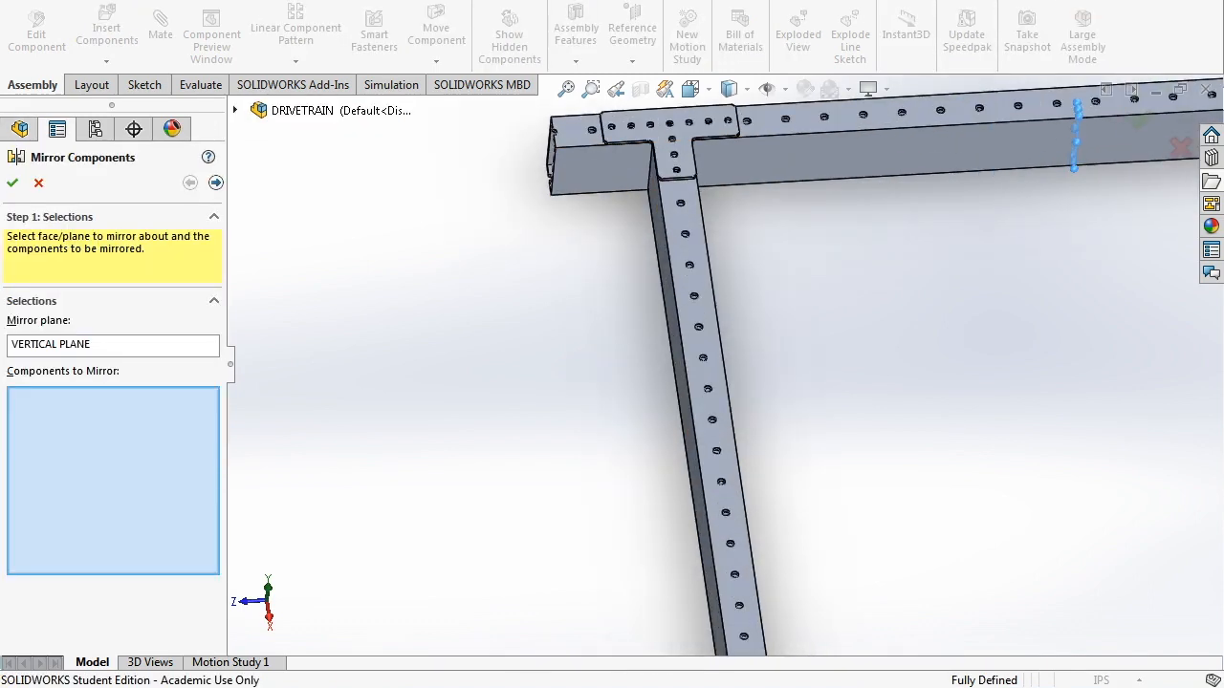
click(686, 225)
click(675, 141)
scroll(675, 142, up, 6)
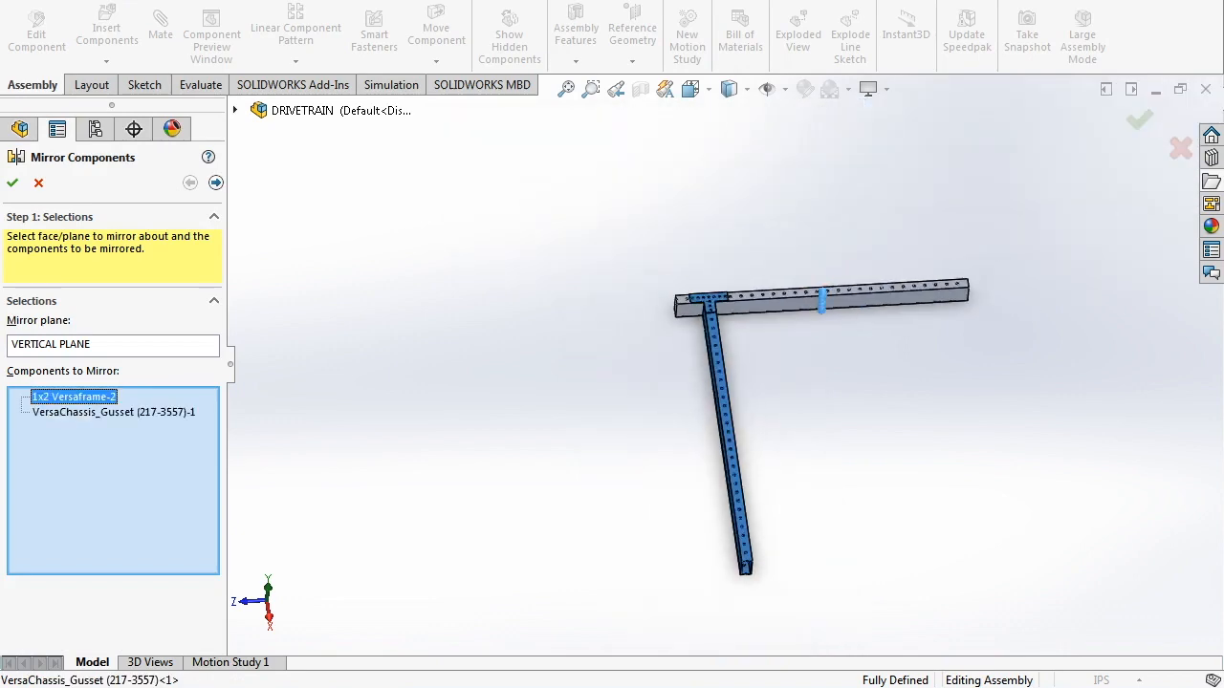
click(13, 183)
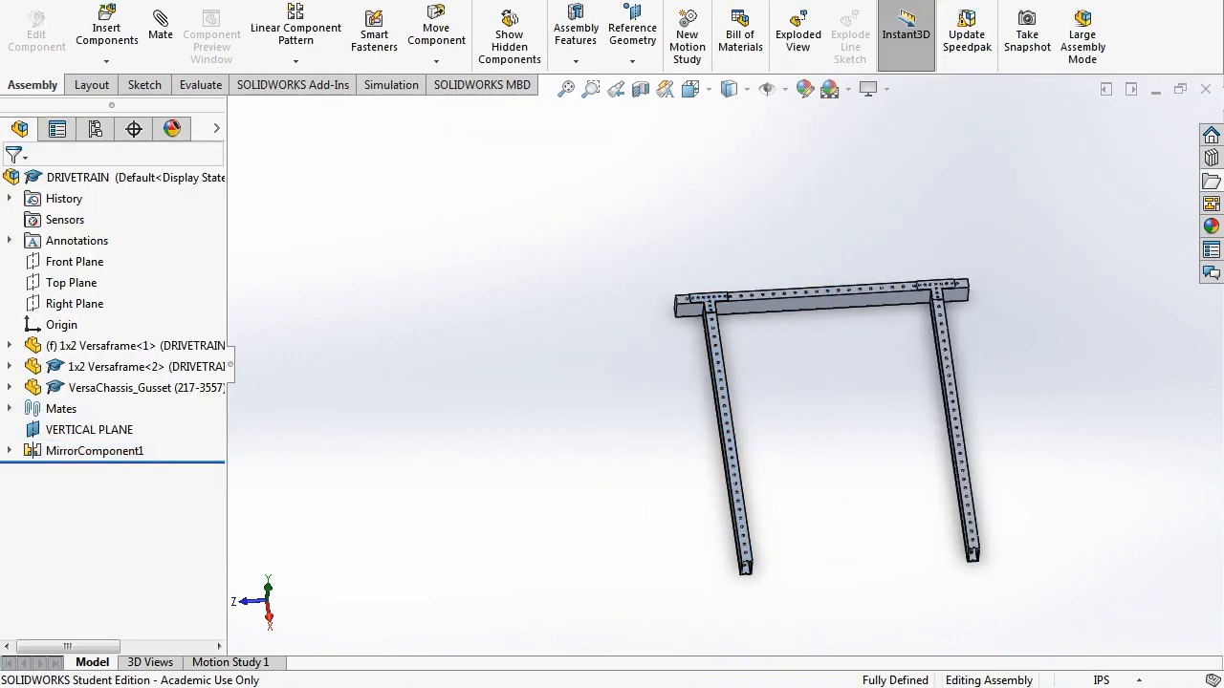
- Save the assembly along with all modified files
key(ctrl+s)
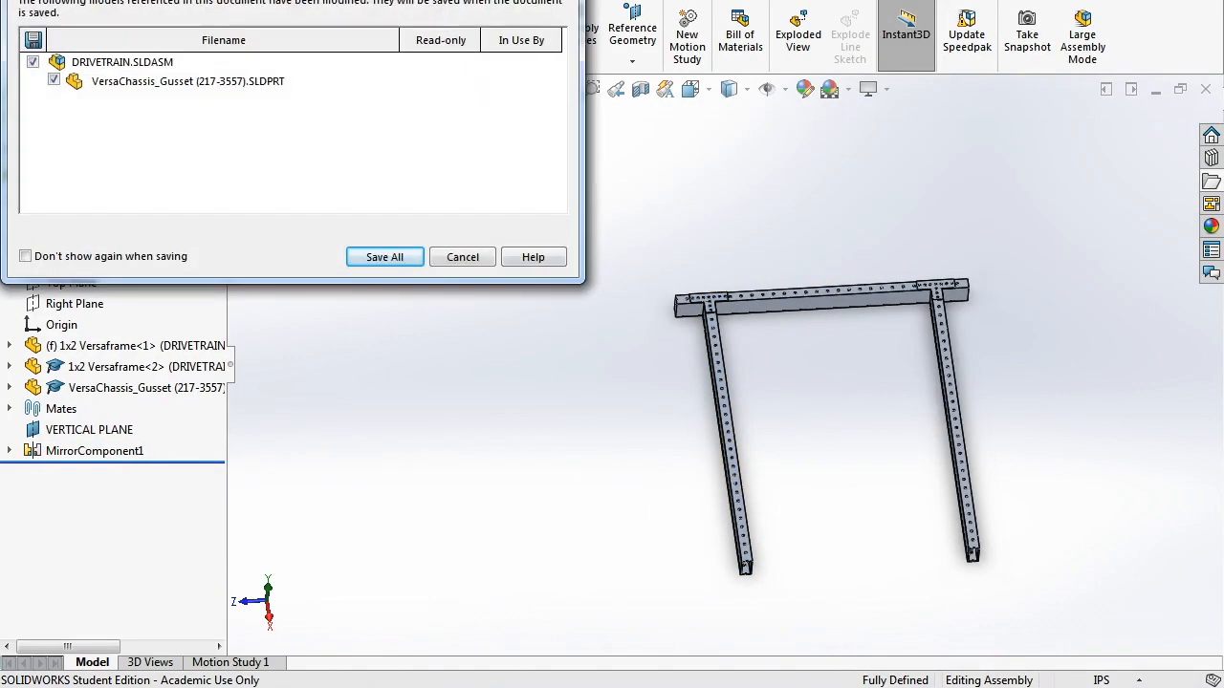
click(384, 256)
scroll(851, 592, down, 2)
middle_drag(851, 593, 942, 459)
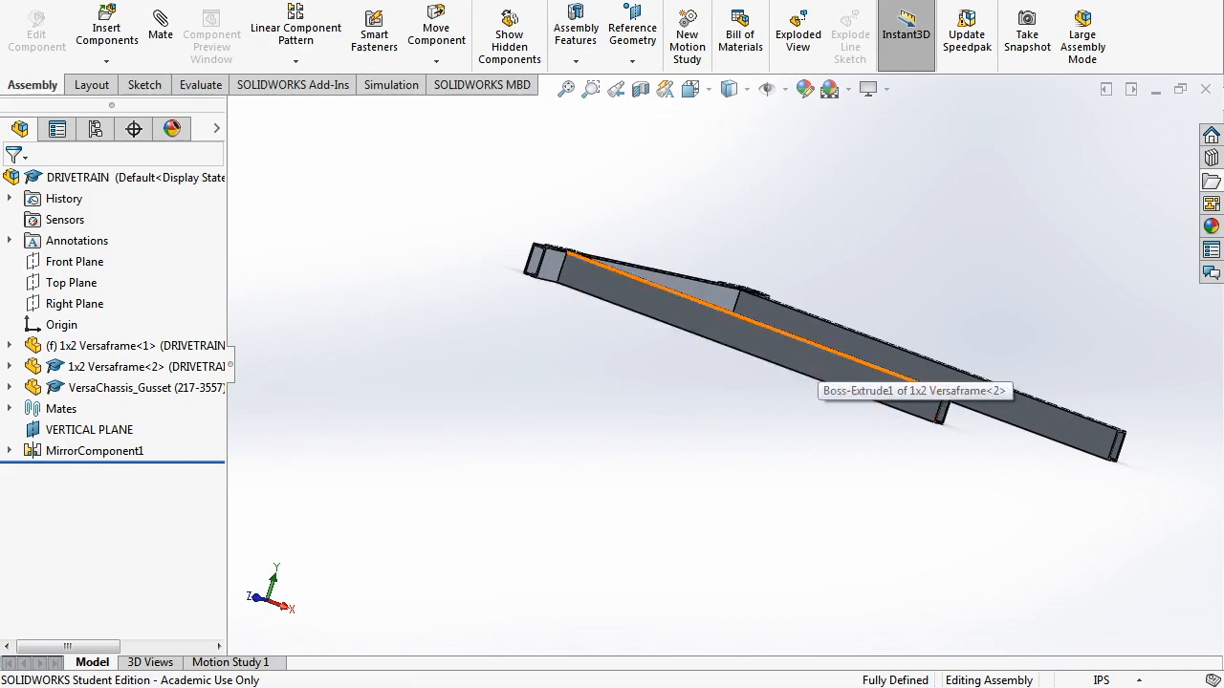
- Measure the length of the side tube's long edge
click(820, 347)
click(873, 393)
key(Escape)
middle_drag(873, 393, 779, 435)
scroll(779, 435, down, 2)
scroll(540, 459, down, 3)
scroll(903, 316, down, 6)
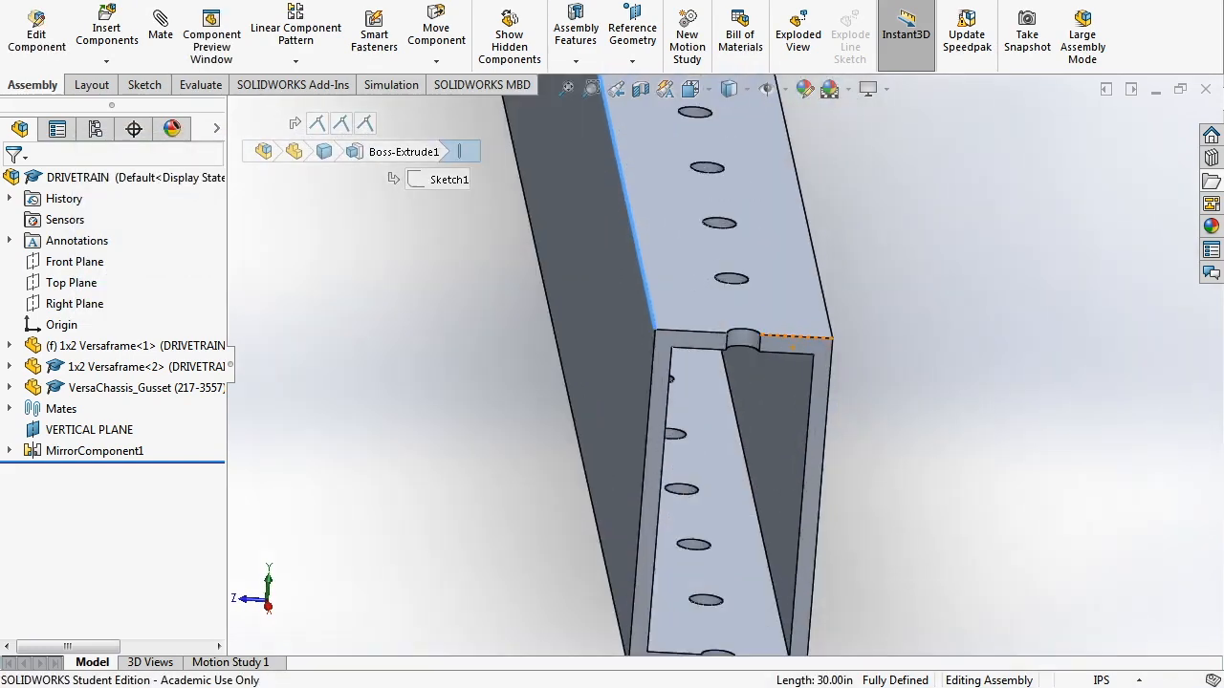
- Create a reference plane offset 15.00 in from the tube's end face, flipped onto the tube
click(823, 345)
scroll(823, 345, up, 3)
scroll(724, 361, up, 3)
click(632, 60)
click(656, 82)
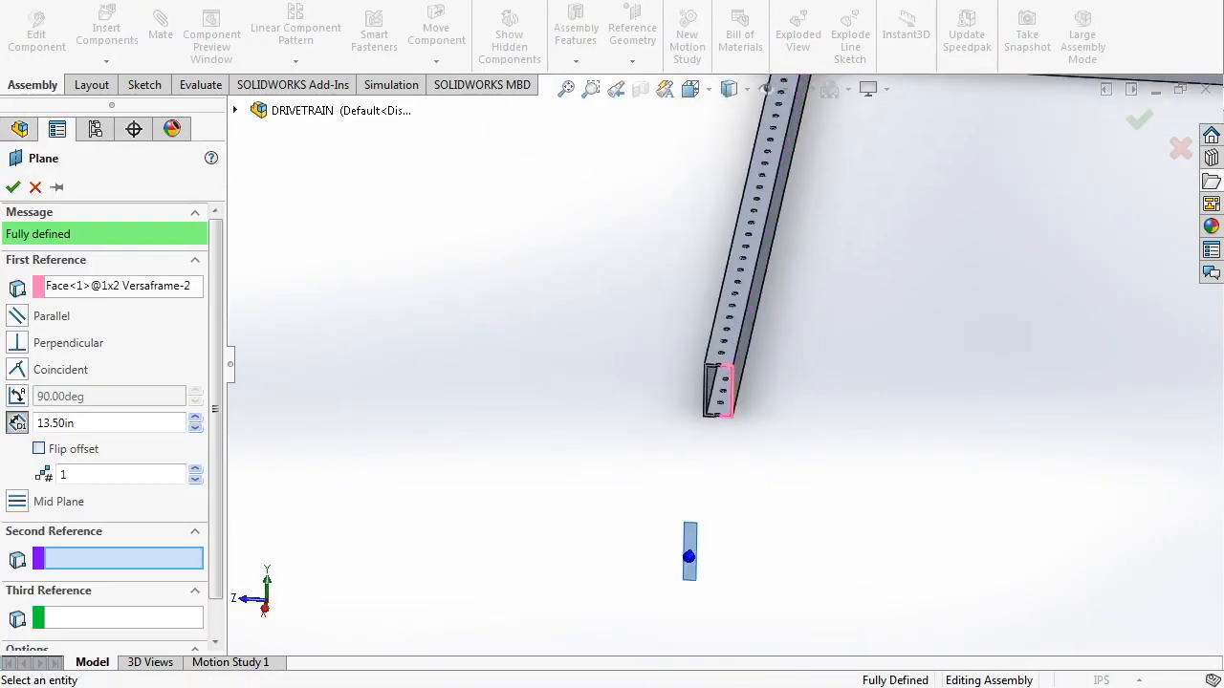
click(38, 449)
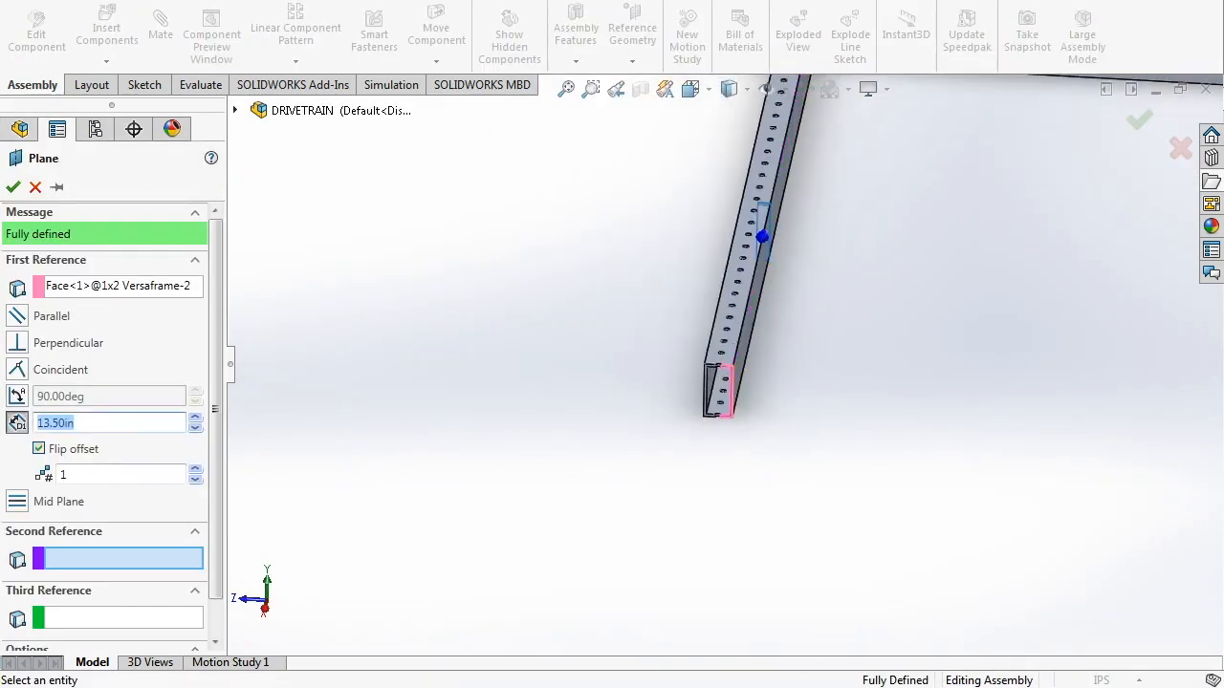
text(15)
key(Return)
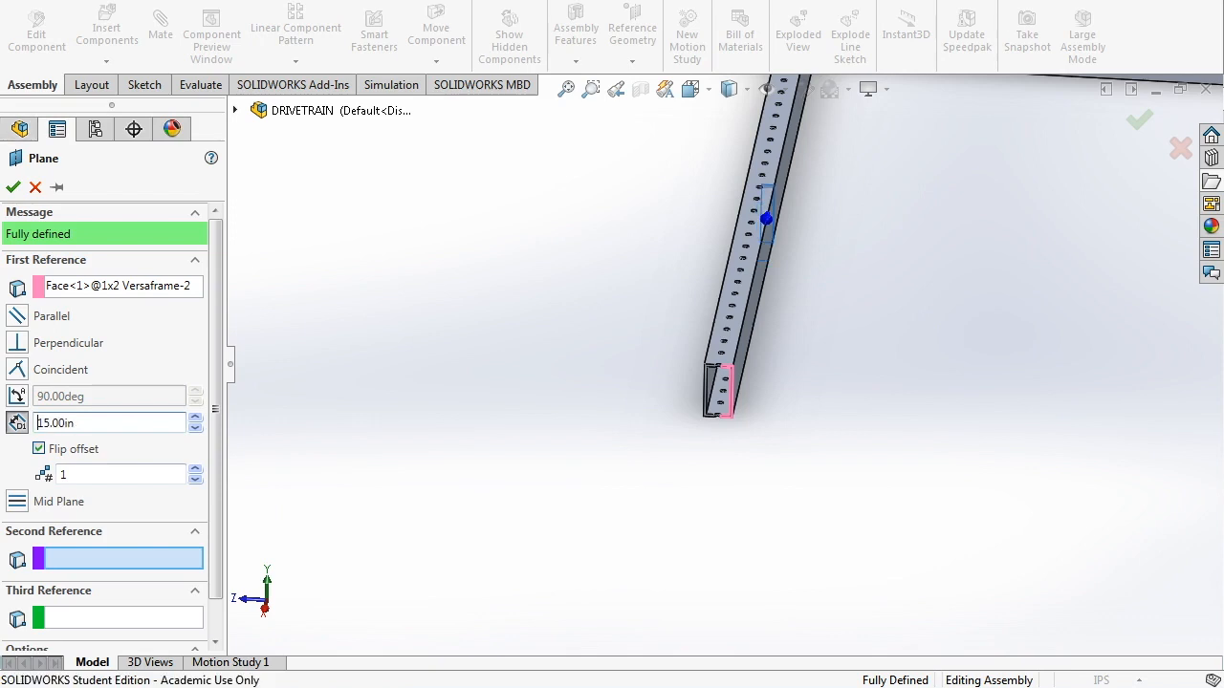
click(13, 186)
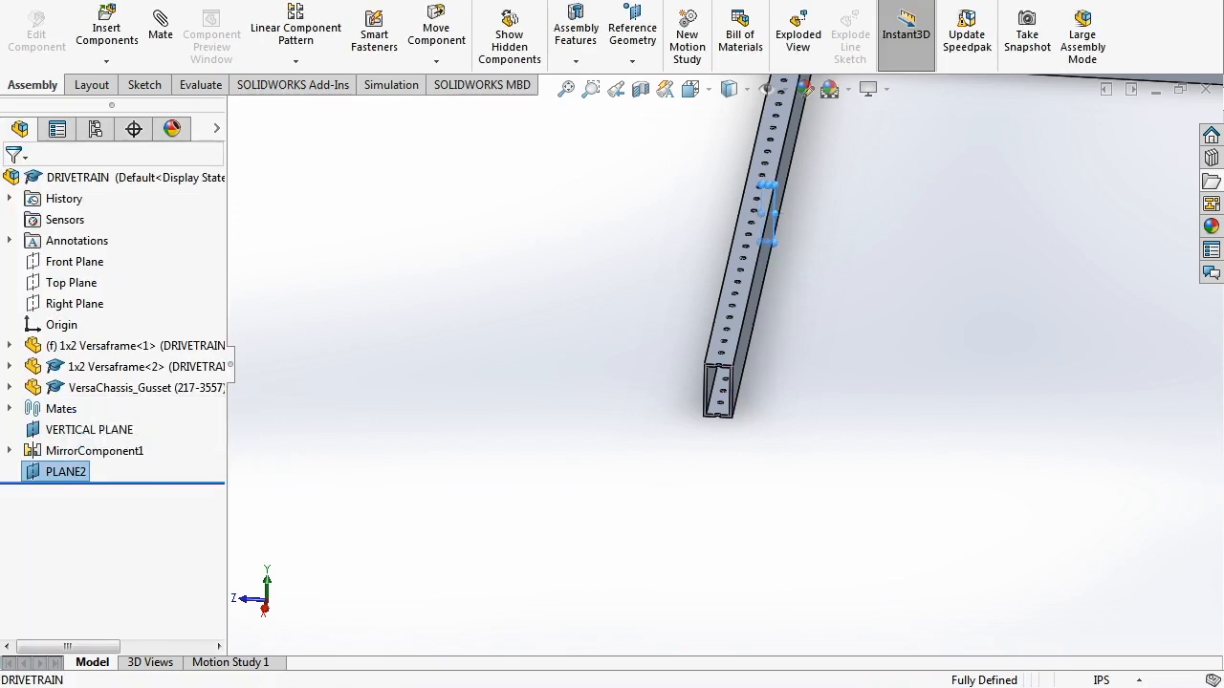
- Rename the new plane PLANE2 to HORIZONTAL PLANE
click(55, 471)
key(F2)
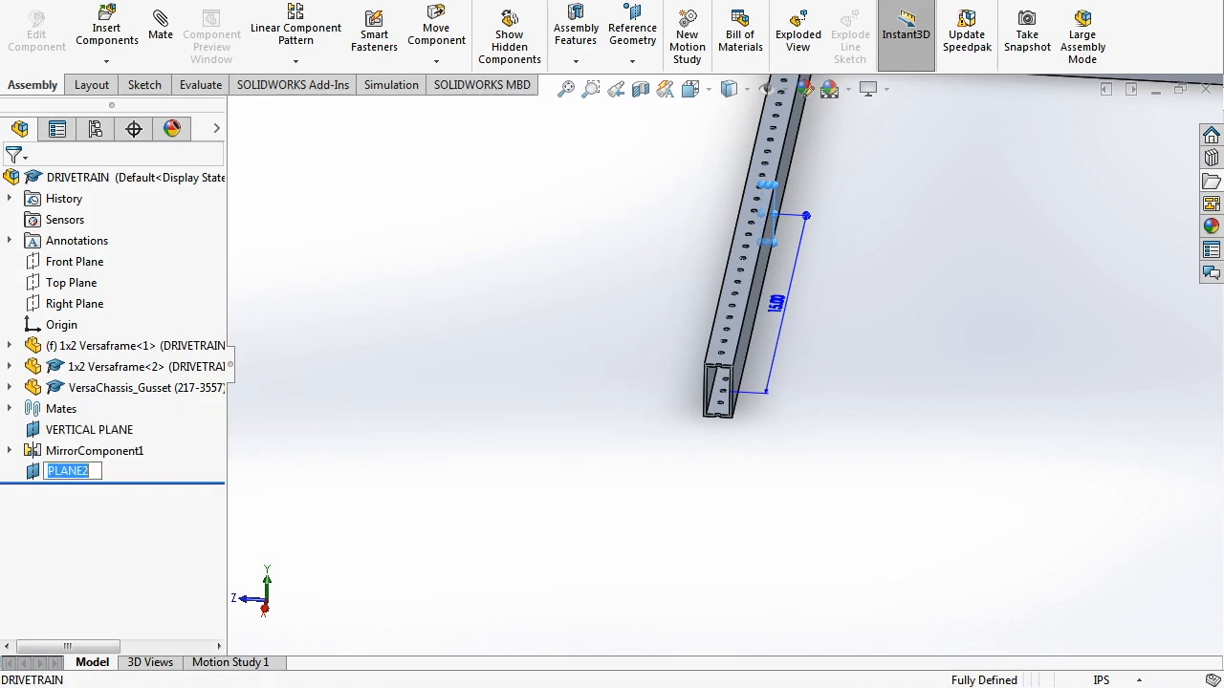
text(HORIZONTAL PLANE)
key(Return)
- Rename MirrorComponent1 to VERTICAL MIRROR and fit the frame in view
click(82, 430)
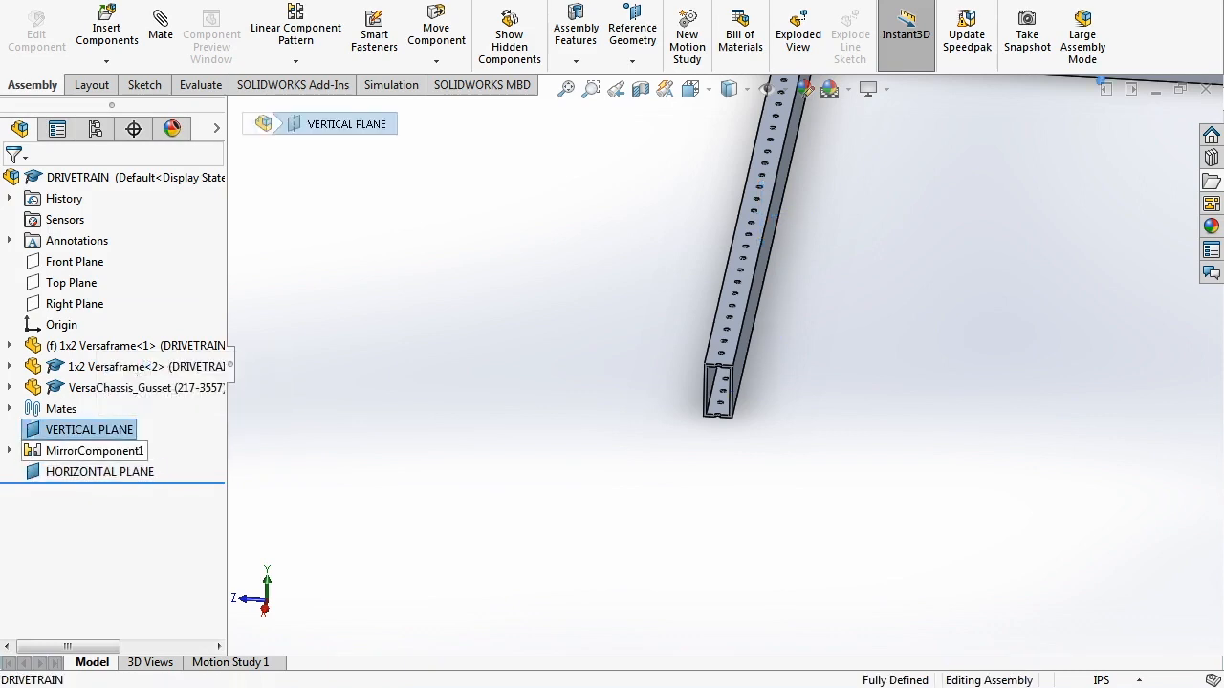
click(82, 450)
key(F2)
text(V)
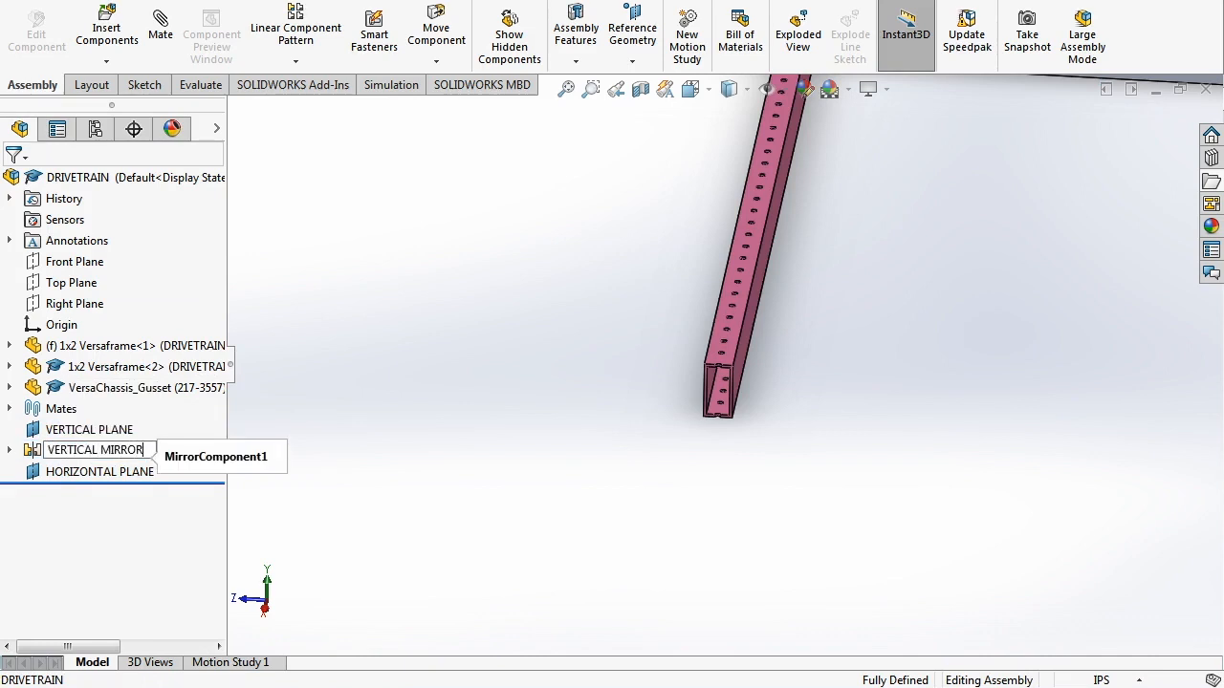
text(ERTICAL MIRROR)
key(Return)
key(Escape)
click(99, 472)
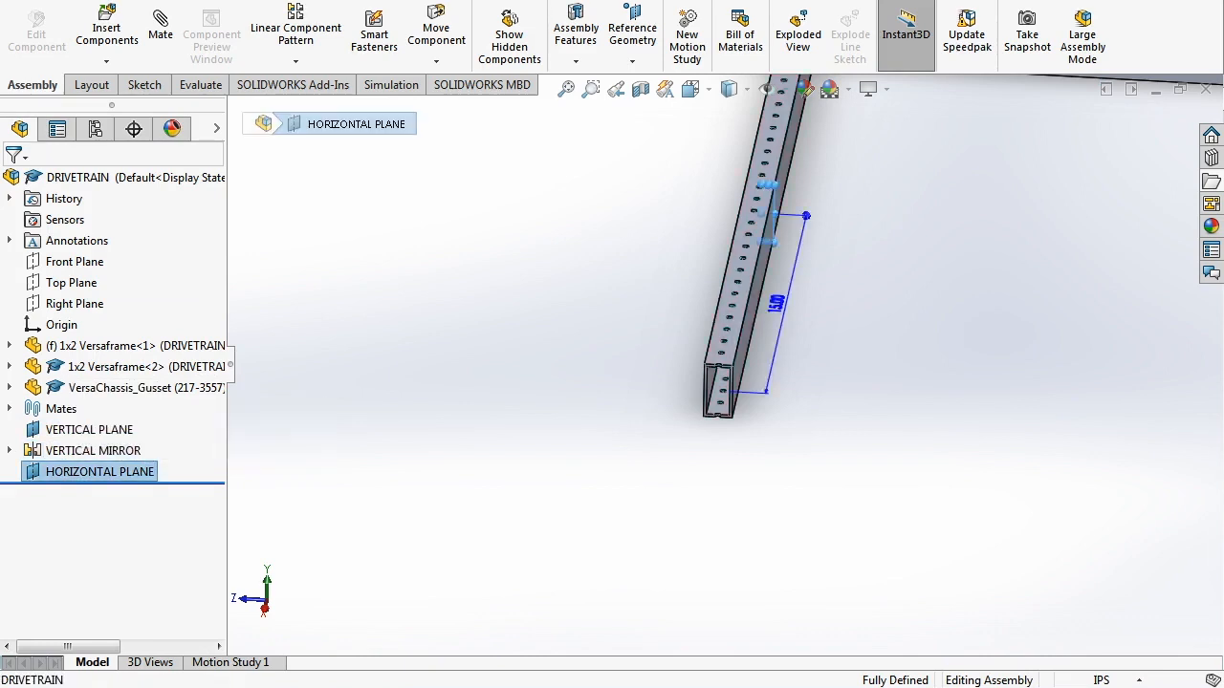
key(f)
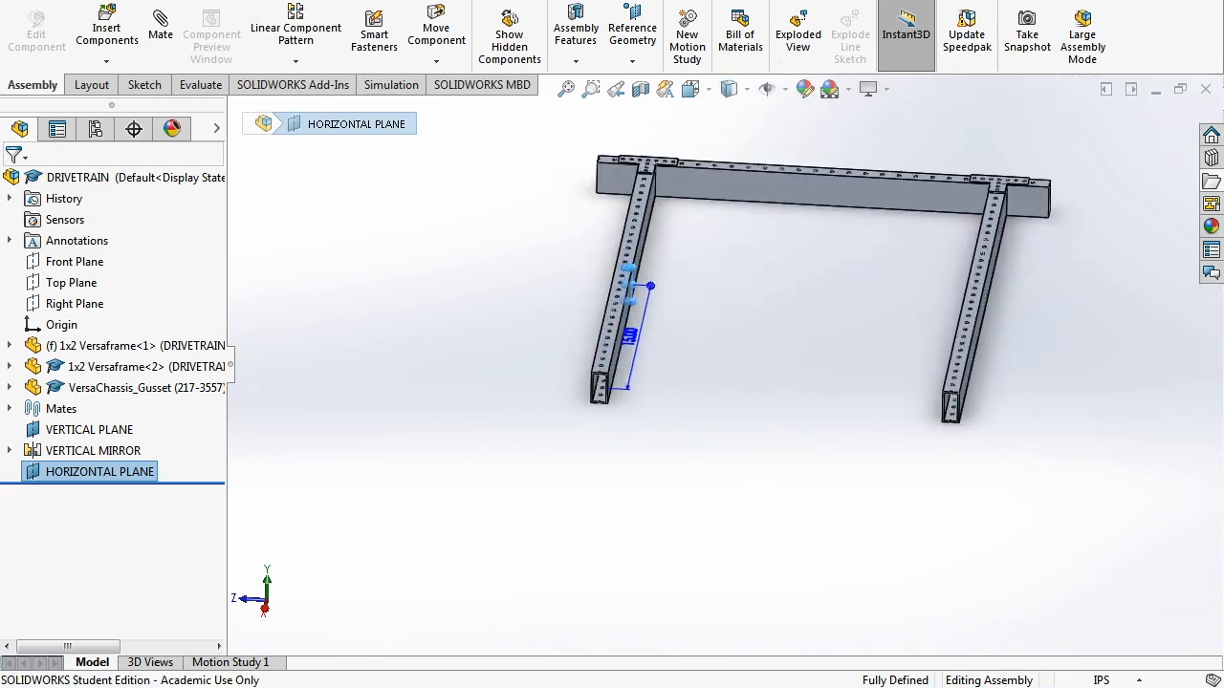
- Mirror the front crossbar and its left and right gussets across HORIZONTAL PLANE
click(1055, 3)
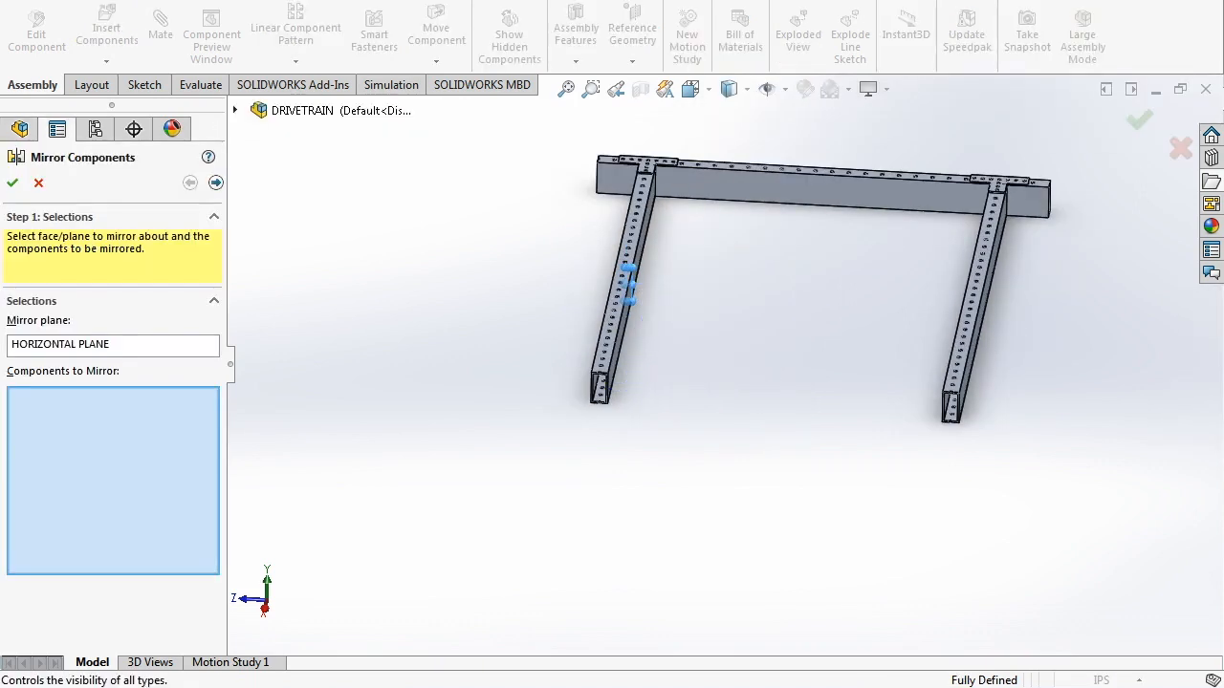
drag(775, 238, 729, 175)
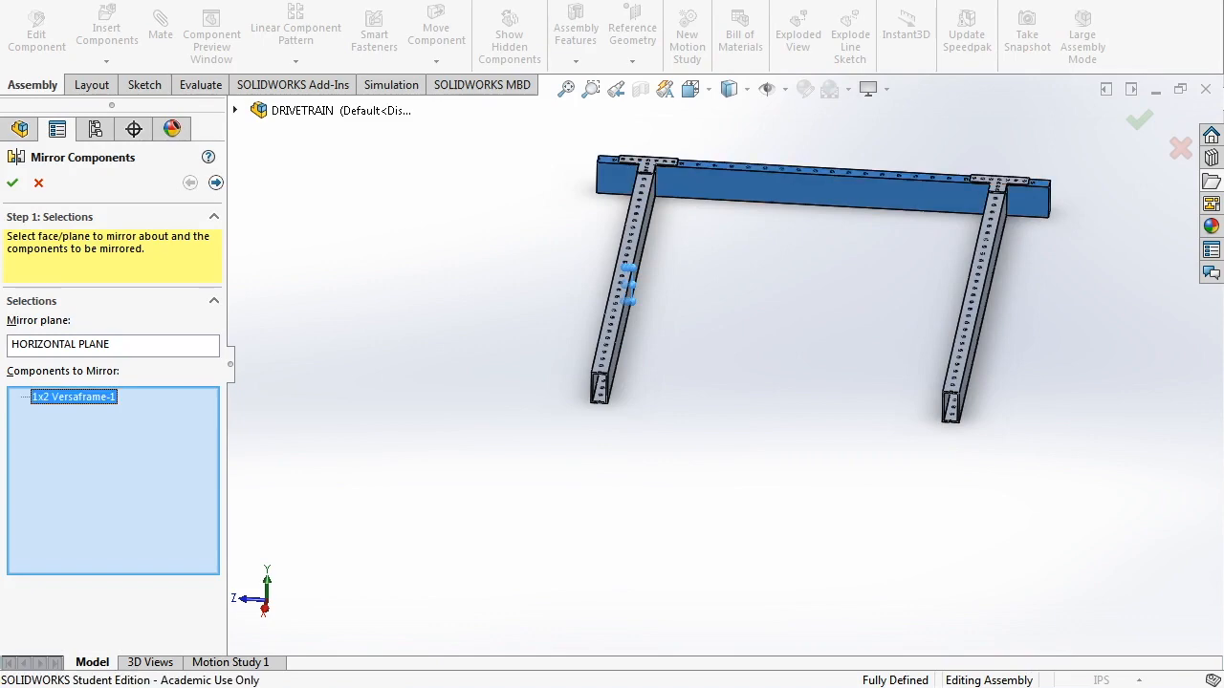
click(660, 163)
click(1010, 181)
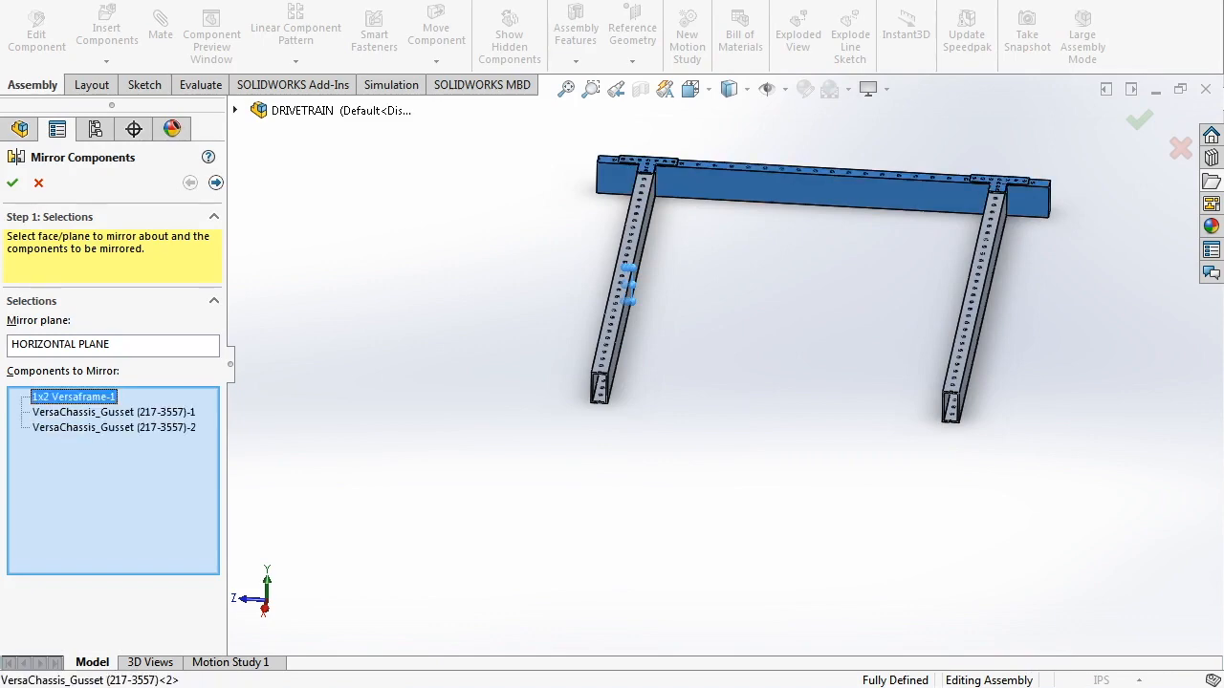
click(12, 182)
middle_drag(764, 277, 685, 333)
scroll(727, 357, up, 1)
scroll(726, 357, down, 1)
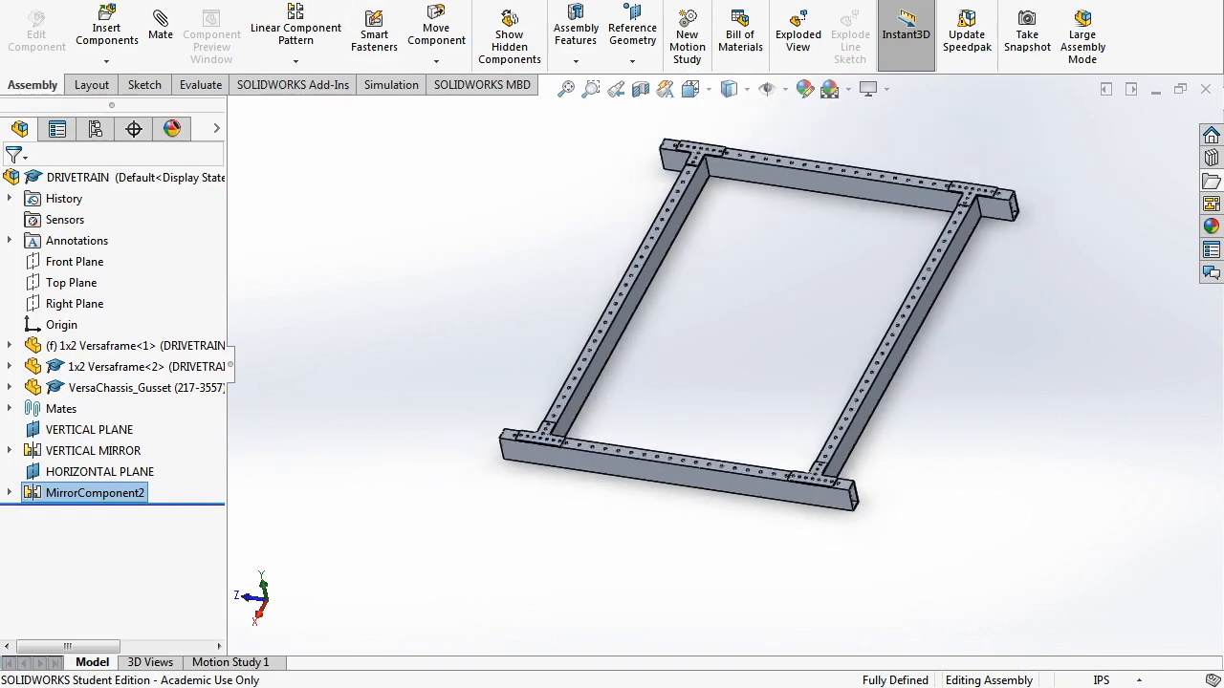
middle_drag(786, 237, 766, 201)
scroll(802, 235, down, 1)
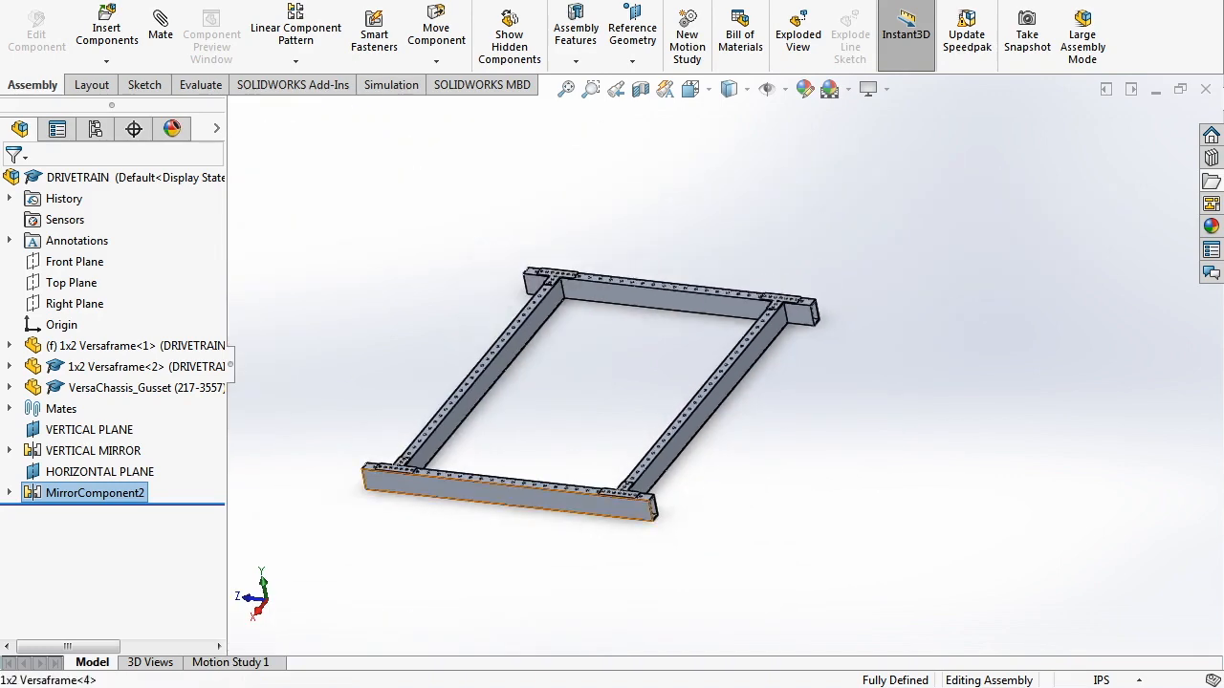
click(613, 510)
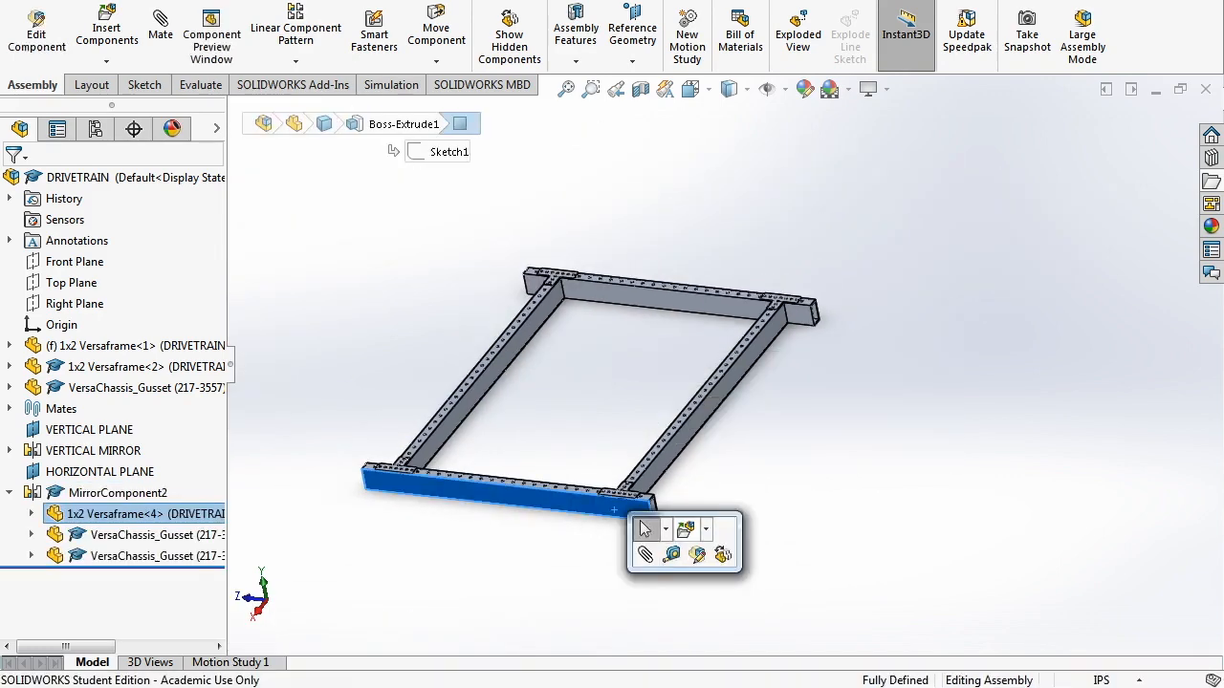
click(671, 555)
middle_drag(803, 306, 709, 382)
scroll(715, 378, down, 3)
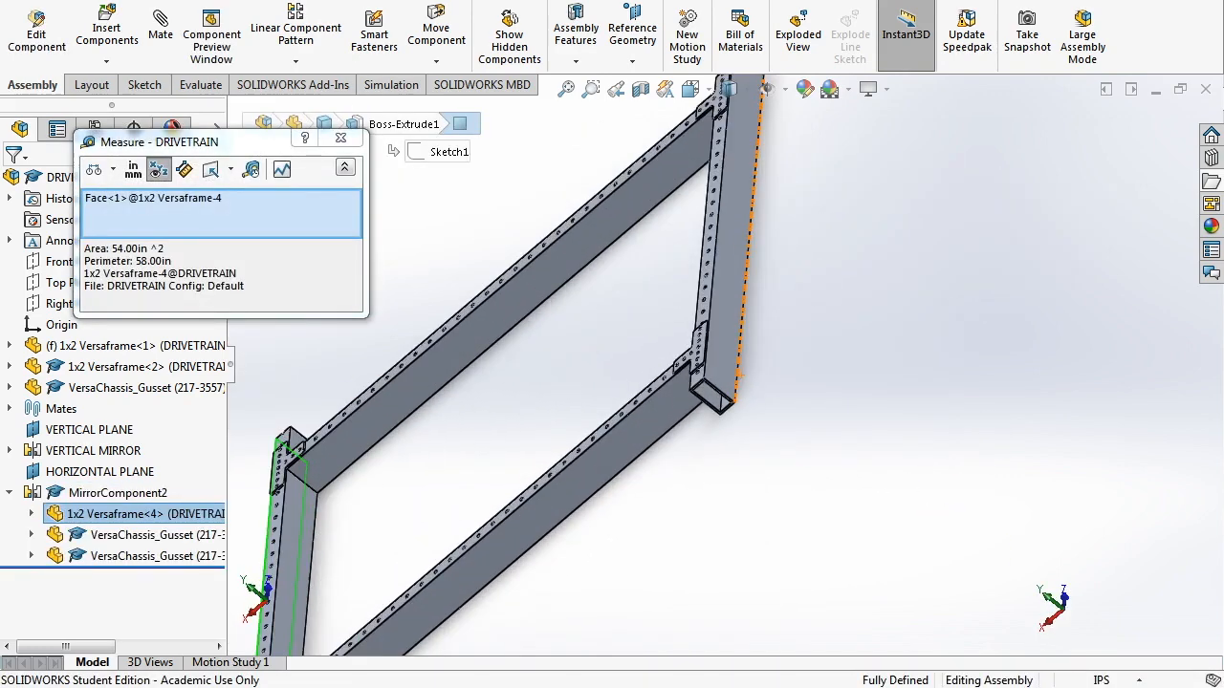
click(713, 367)
scroll(516, 363, up, 3)
scroll(516, 363, down, 3)
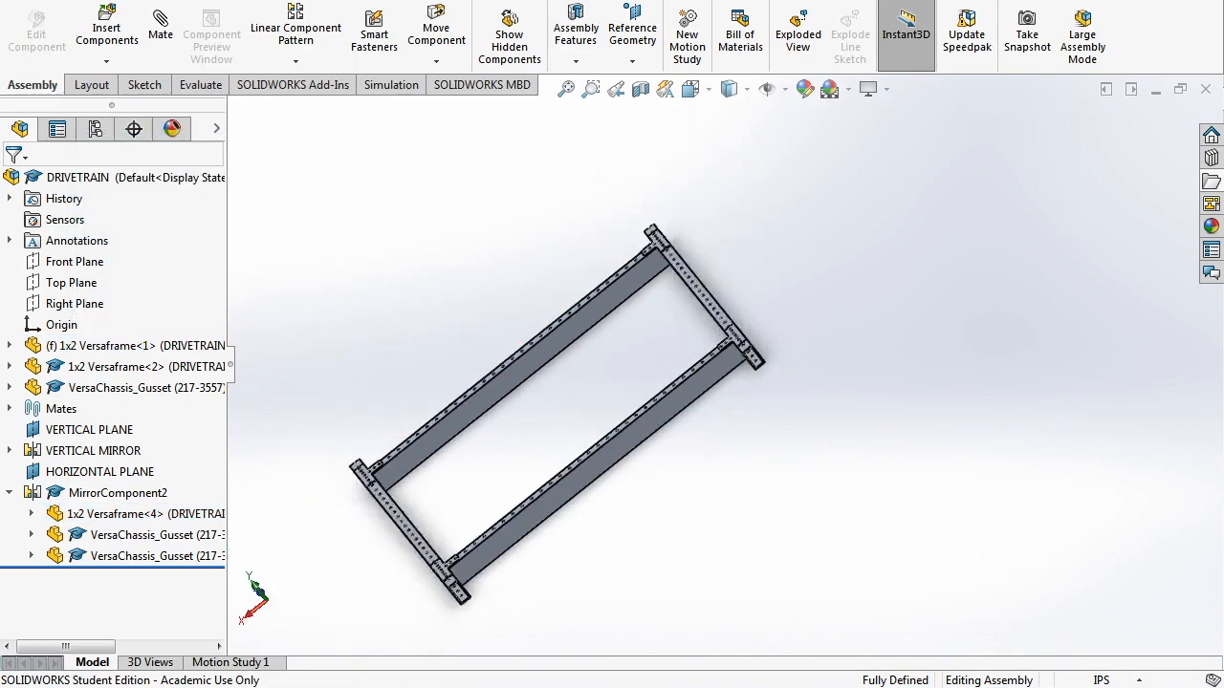
middle_drag(572, 463, 617, 446)
scroll(552, 491, down, 5)
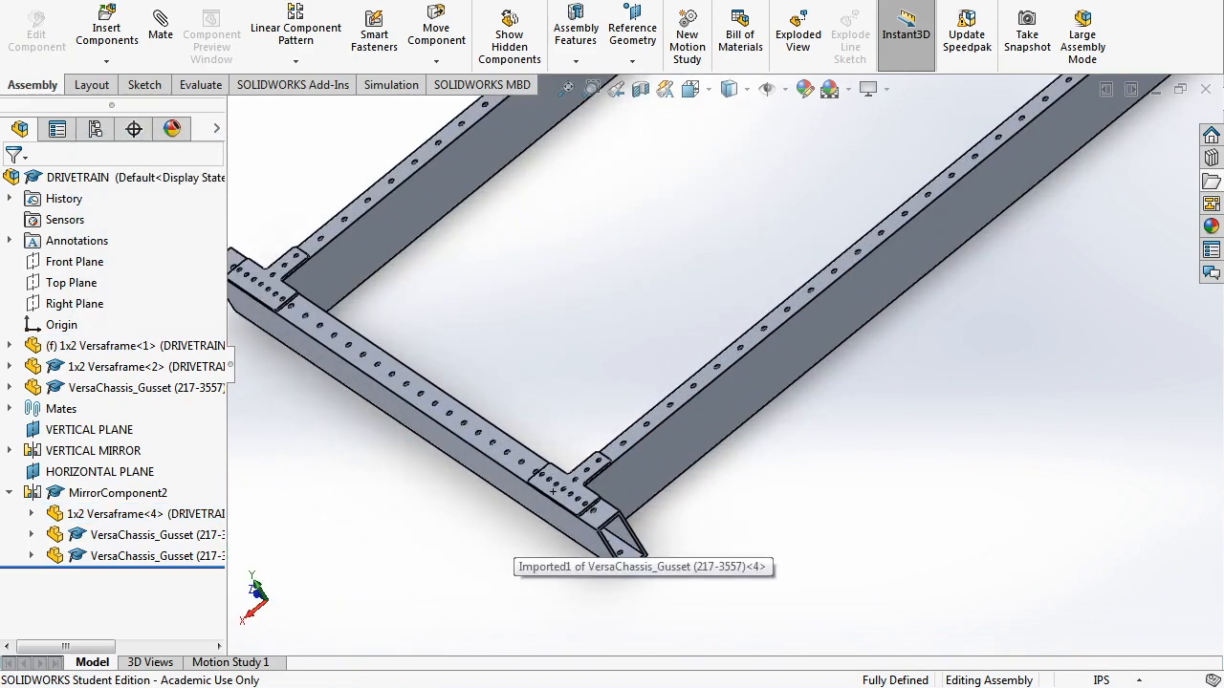
click(510, 470)
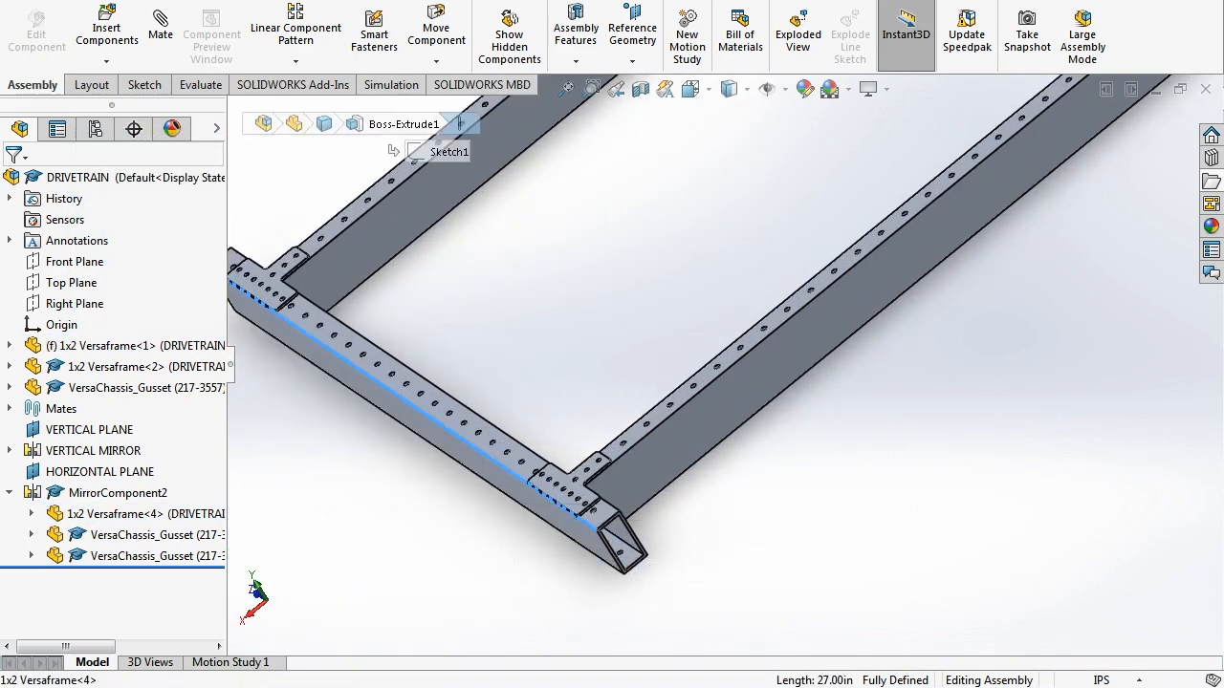
click(559, 517)
key(Escape)
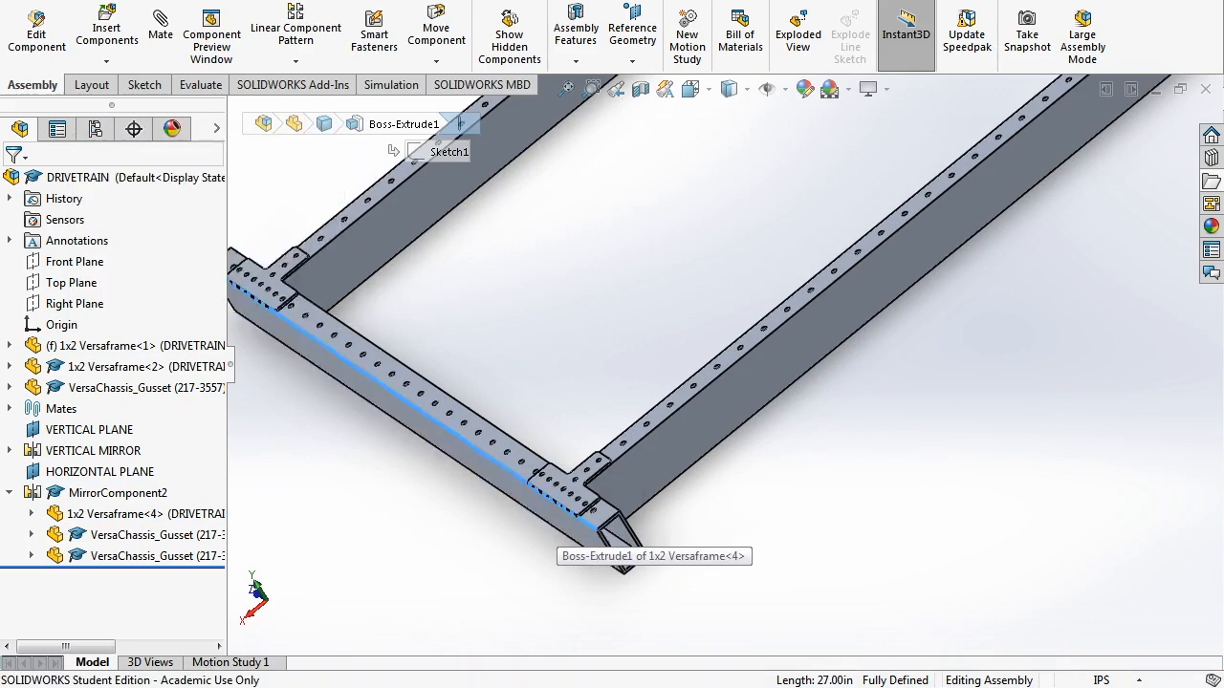
scroll(725, 369, up, 8)
key(Escape)
middle_drag(762, 314, 840, 316)
scroll(750, 259, down, 3)
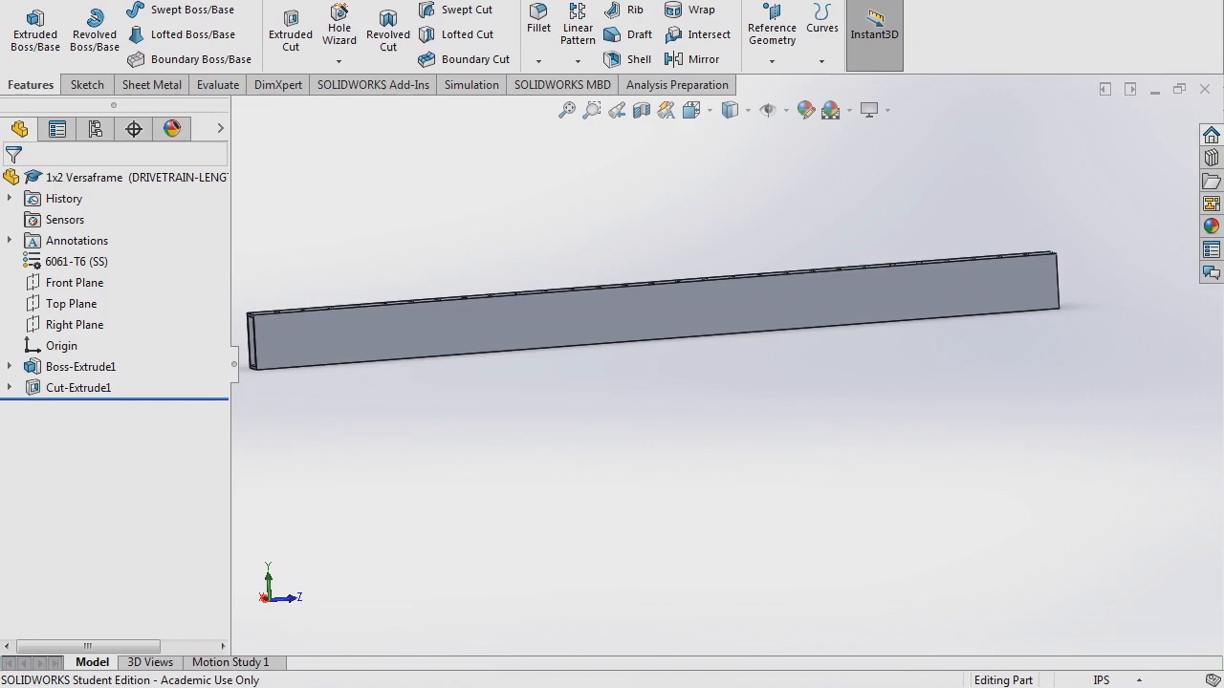
- Start a new sketch on the tube's side face
scroll(772, 359, up, 2)
scroll(707, 346, down, 2)
middle_drag(708, 346, 700, 339)
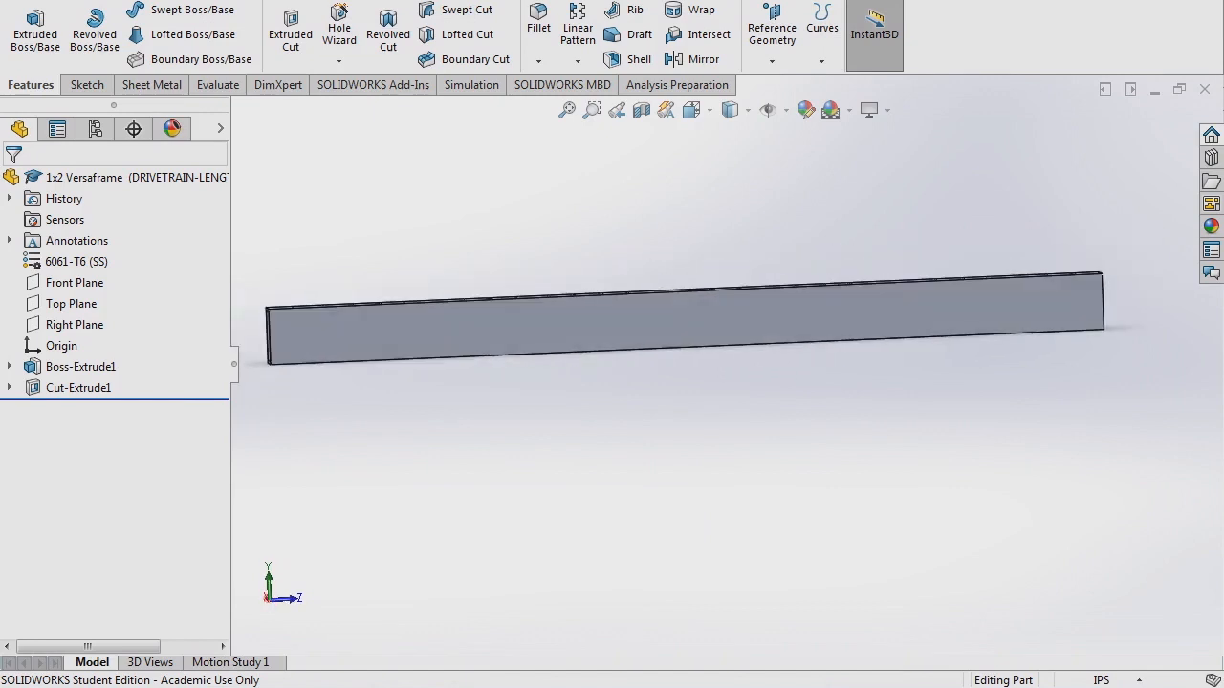
click(87, 85)
click(27, 33)
click(449, 330)
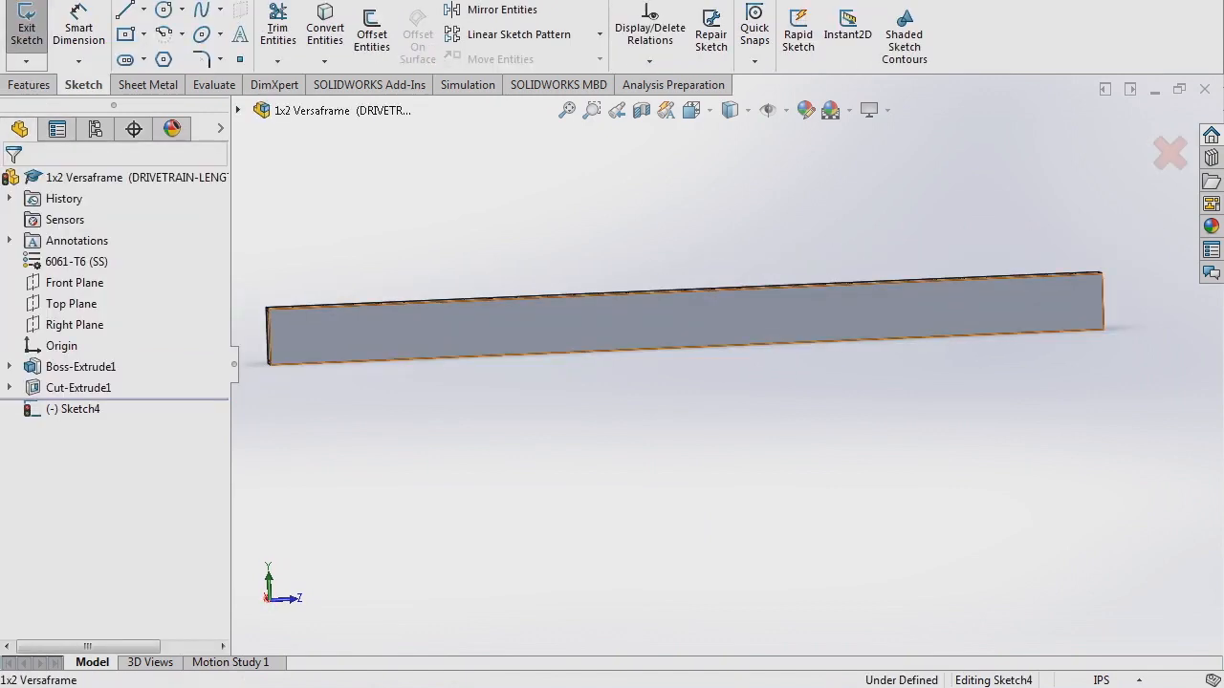
- Draw a centerline down from the tube's top edge and dimension it 1 + 1/16 (1.06 in)
click(143, 9)
click(169, 52)
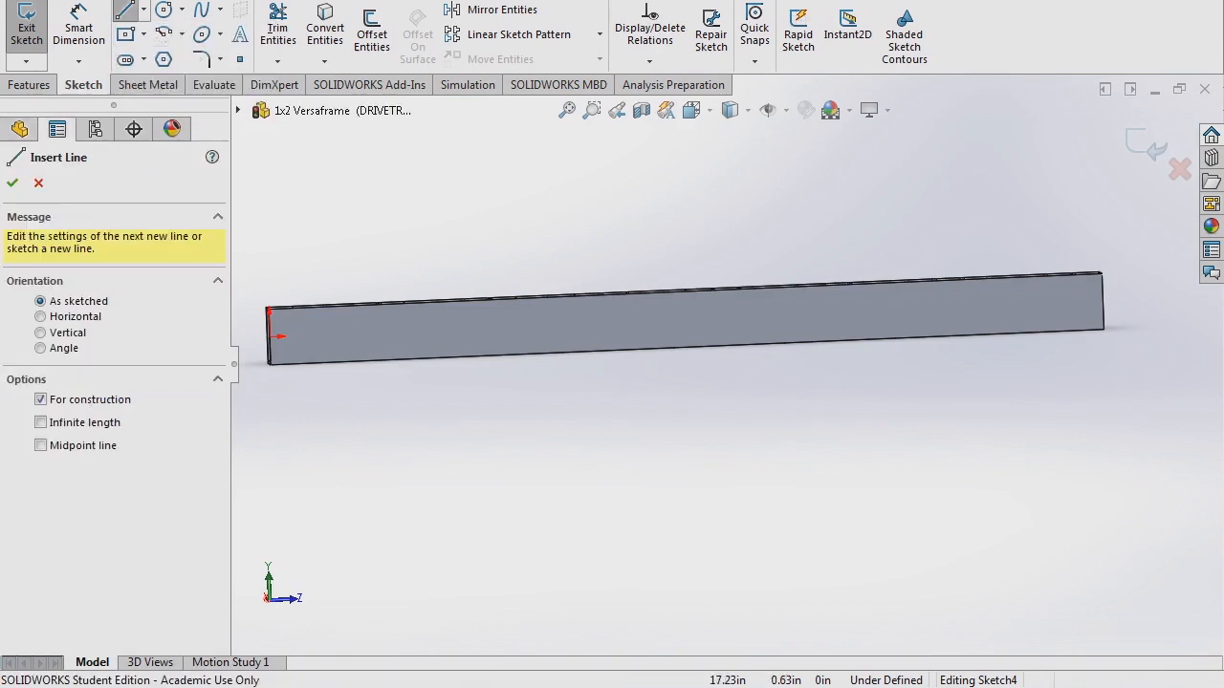
click(685, 290)
click(686, 327)
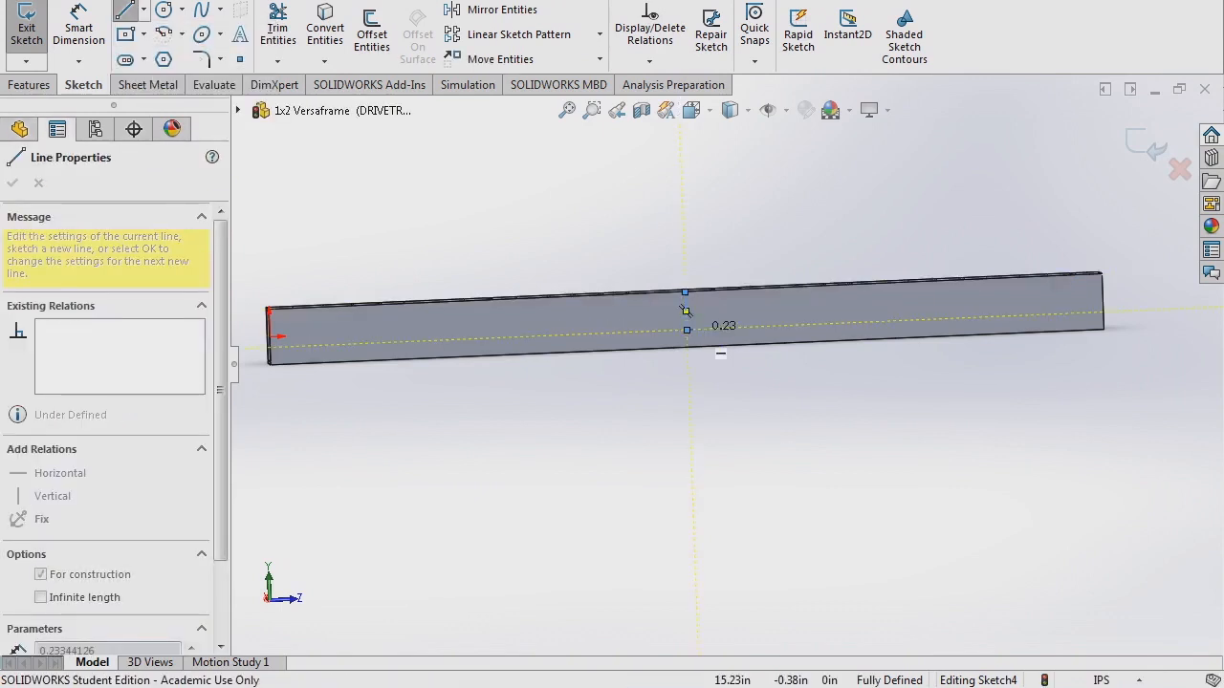
scroll(685, 313, down, 3)
scroll(686, 302, down, 2)
key(Escape)
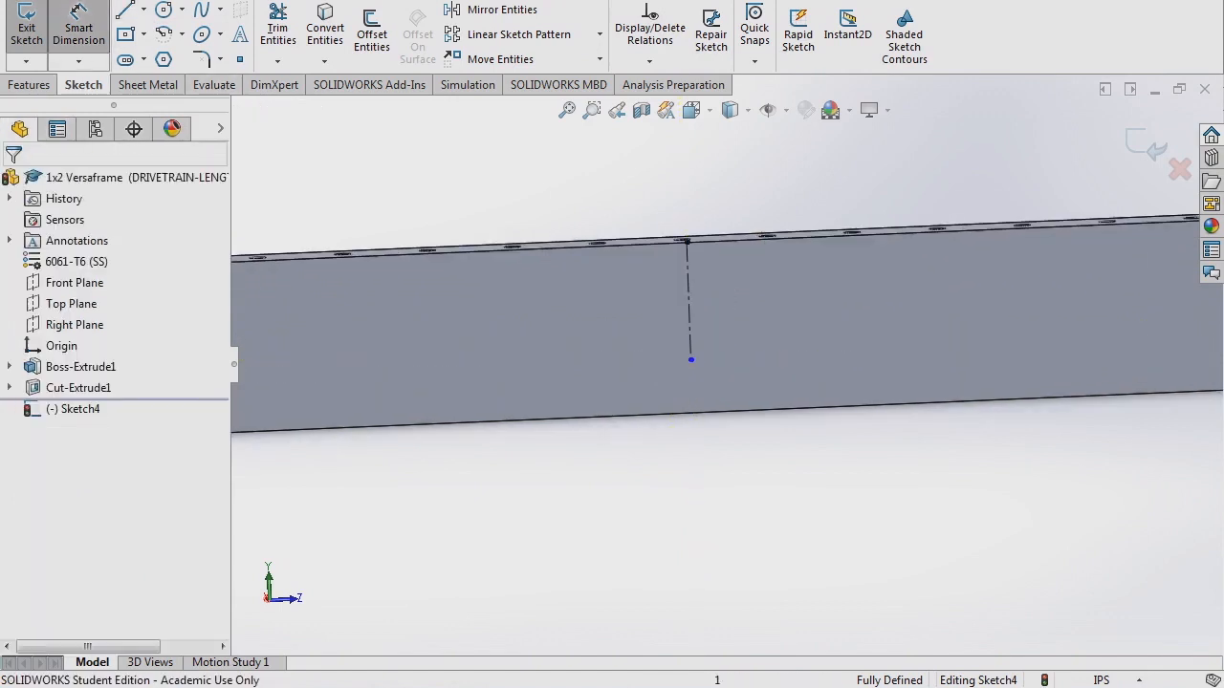
click(689, 306)
click(732, 321)
text(1 + 1)
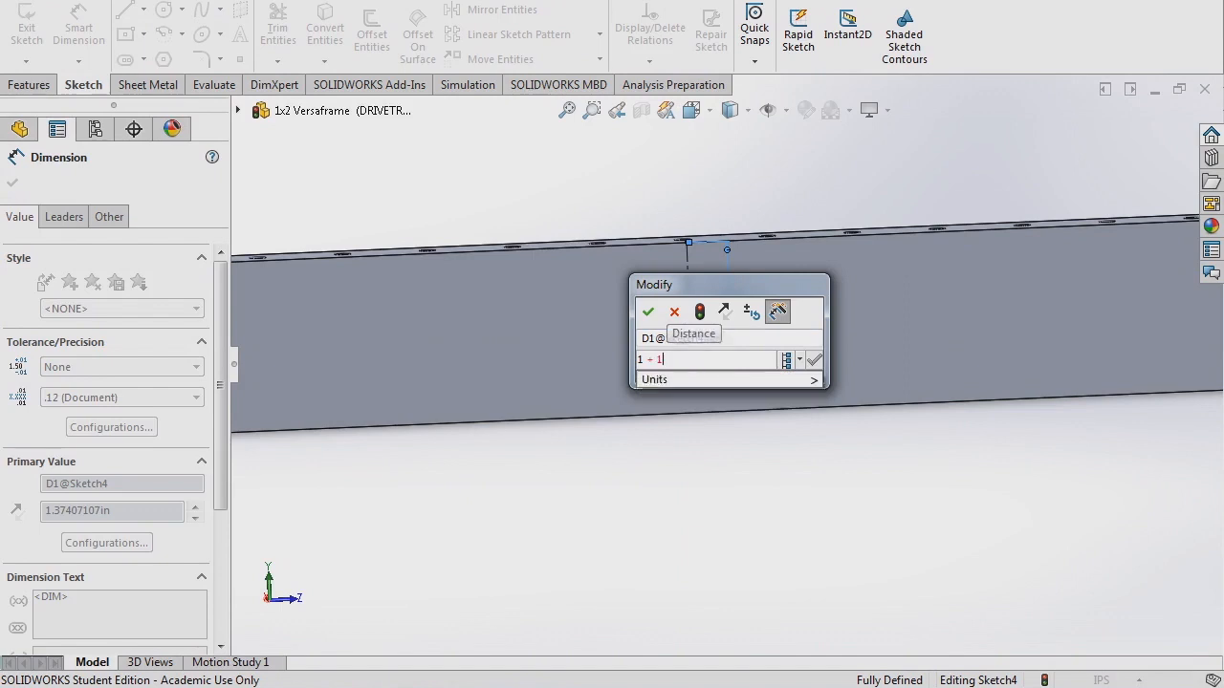
text(/16)
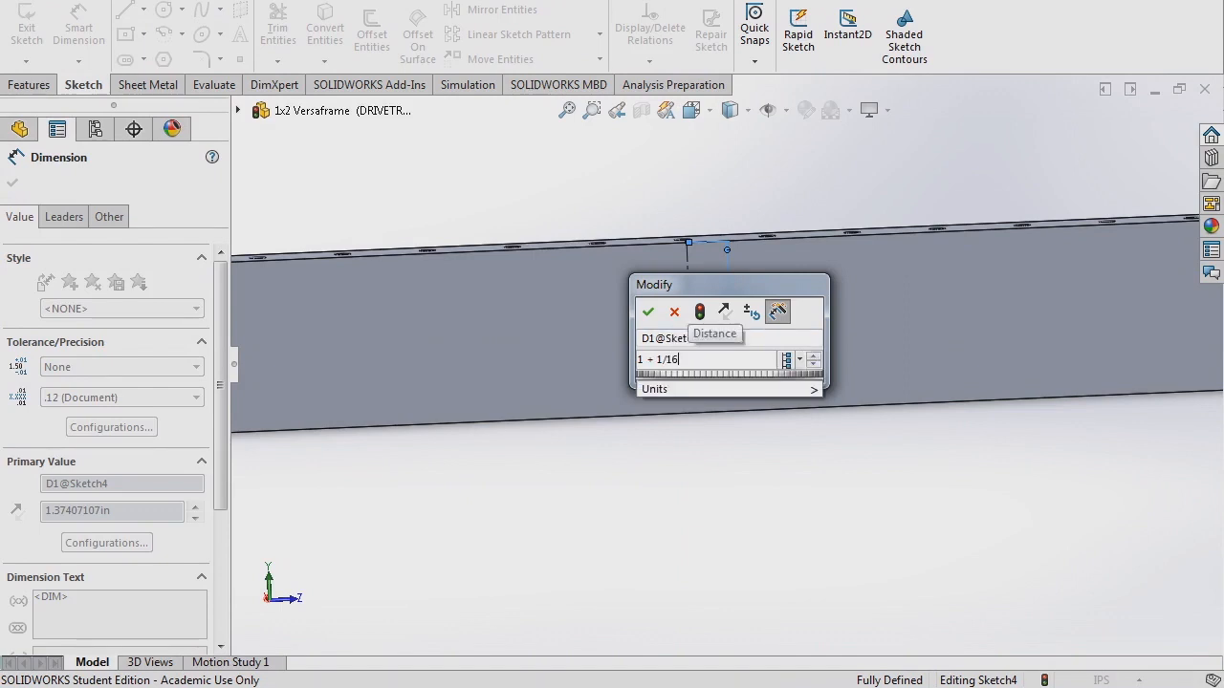
key(Return)
key(Escape)
- Draw a circle centred at the lower end of the 1.06 centerline
scroll(723, 365, up, 3)
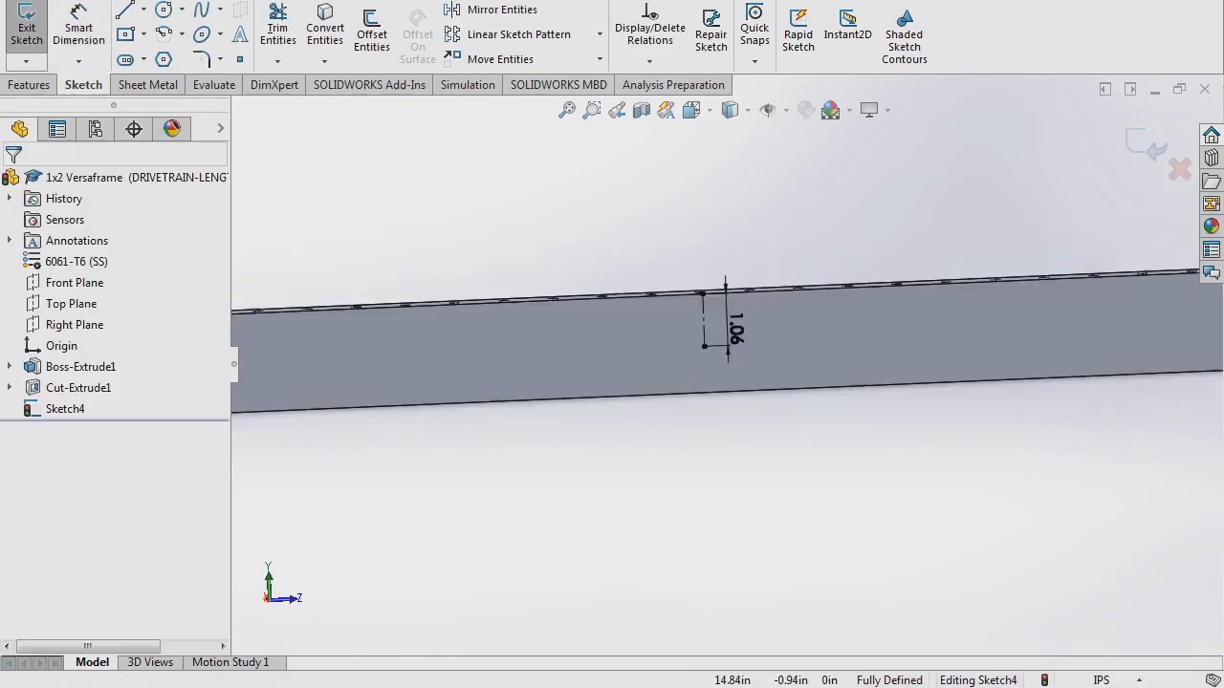
scroll(701, 380, down, 4)
click(164, 10)
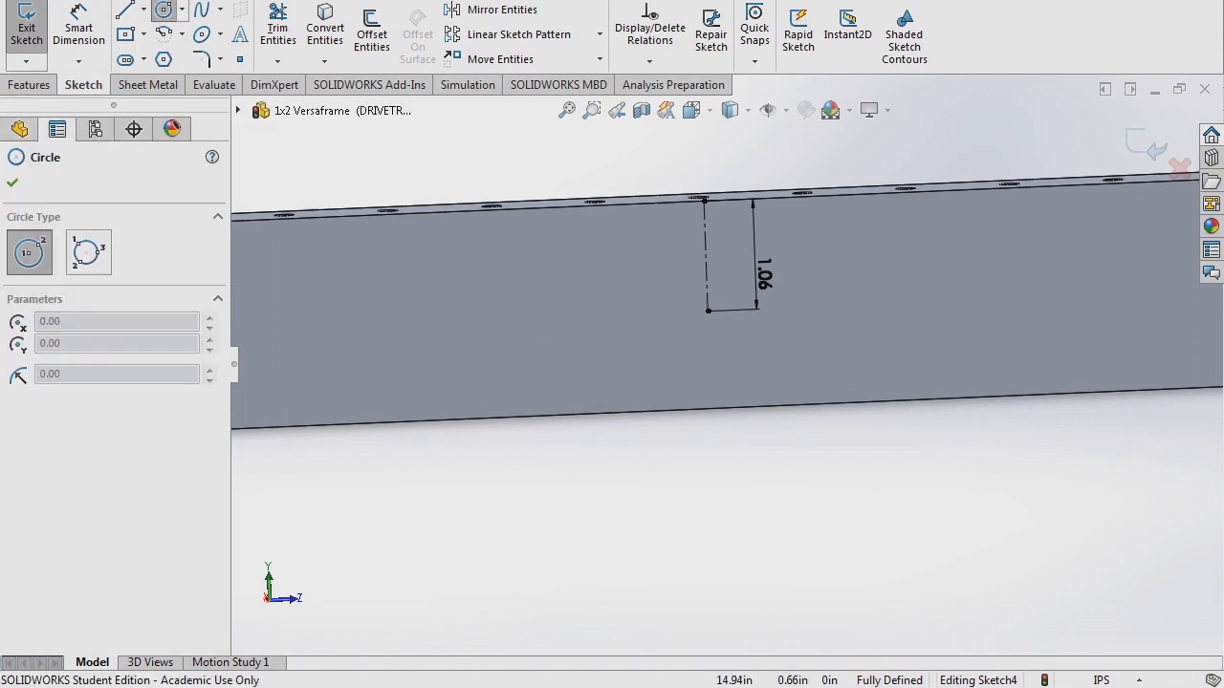
click(708, 309)
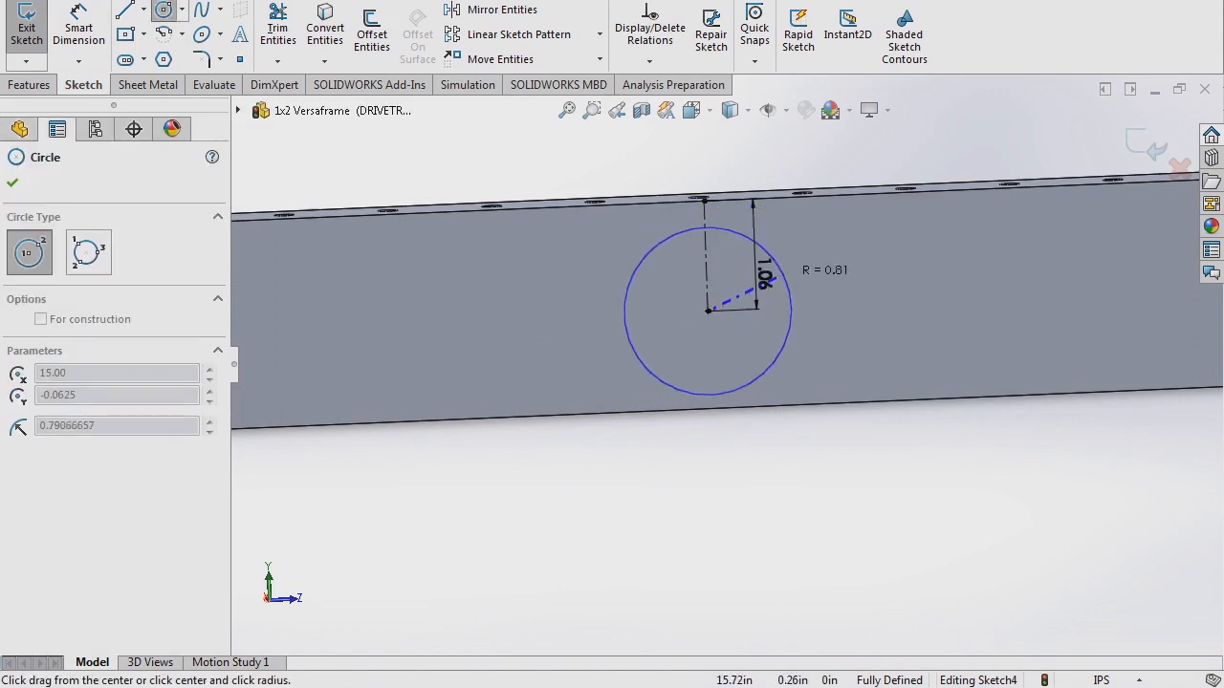
click(782, 272)
key(Escape)
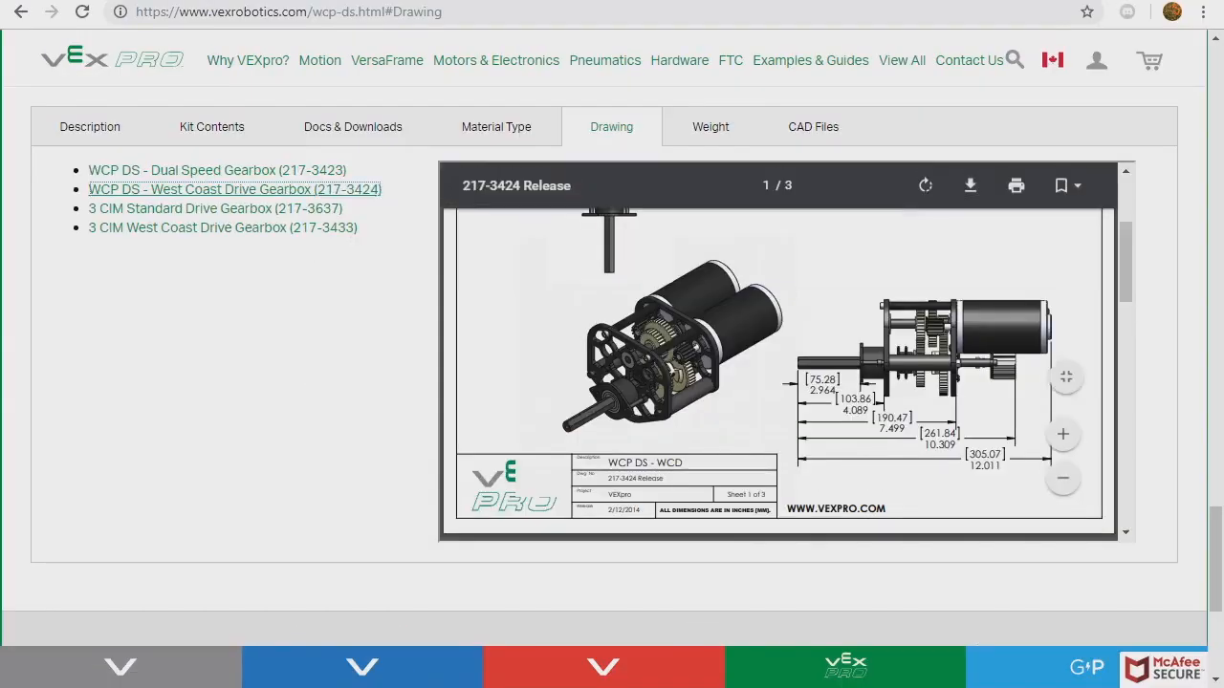
- Scroll through the WCP DS Gearbox page and show its West Coast Drive Gearbox drawing
scroll(604, 363, up, 11)
scroll(611, 363, up, 15)
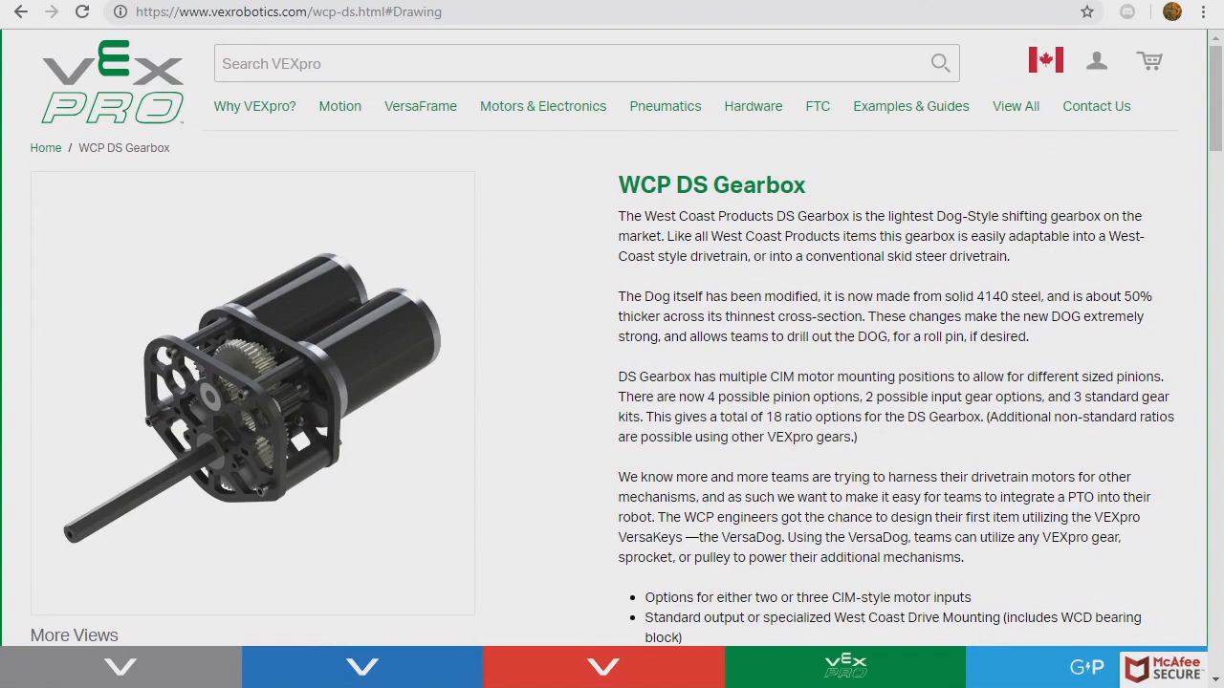
scroll(612, 363, down, 20)
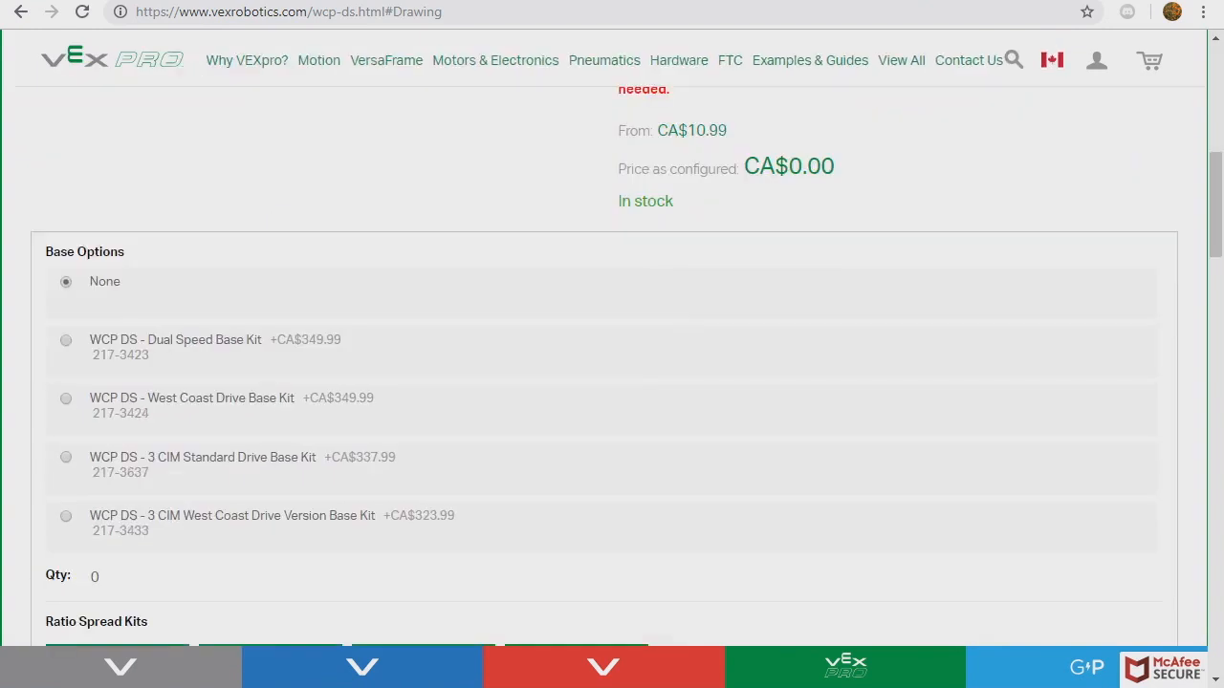
scroll(234, 325, down, 2)
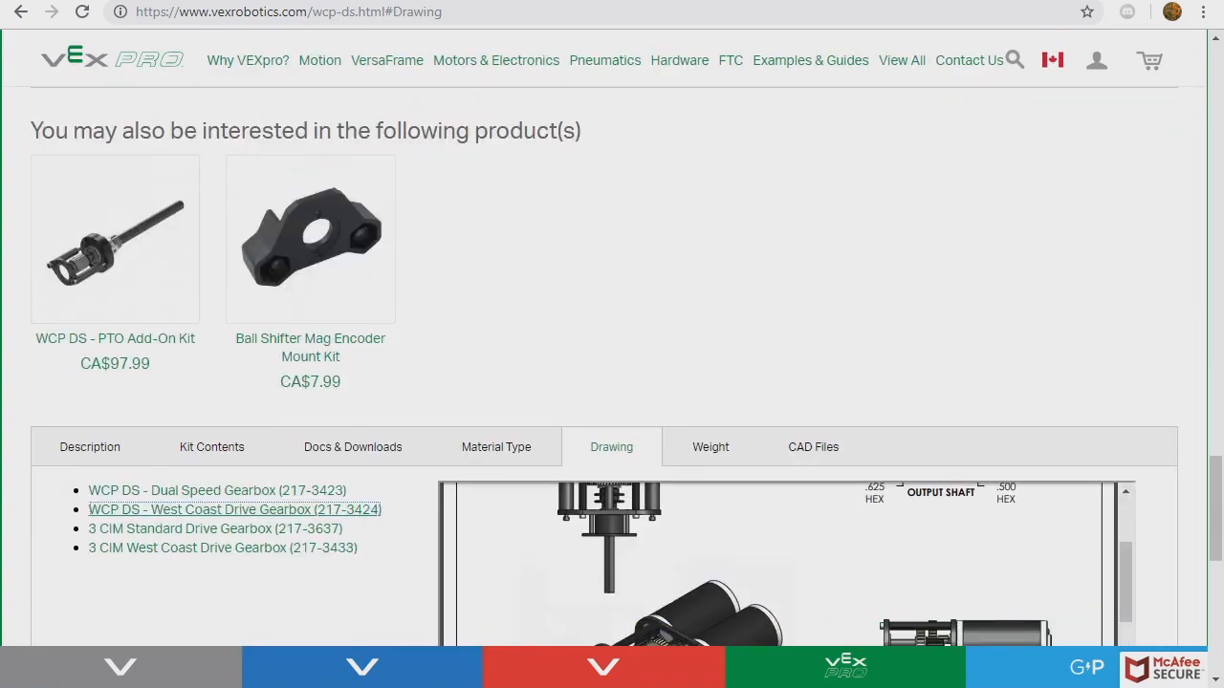
click(234, 318)
scroll(234, 319, down, 2)
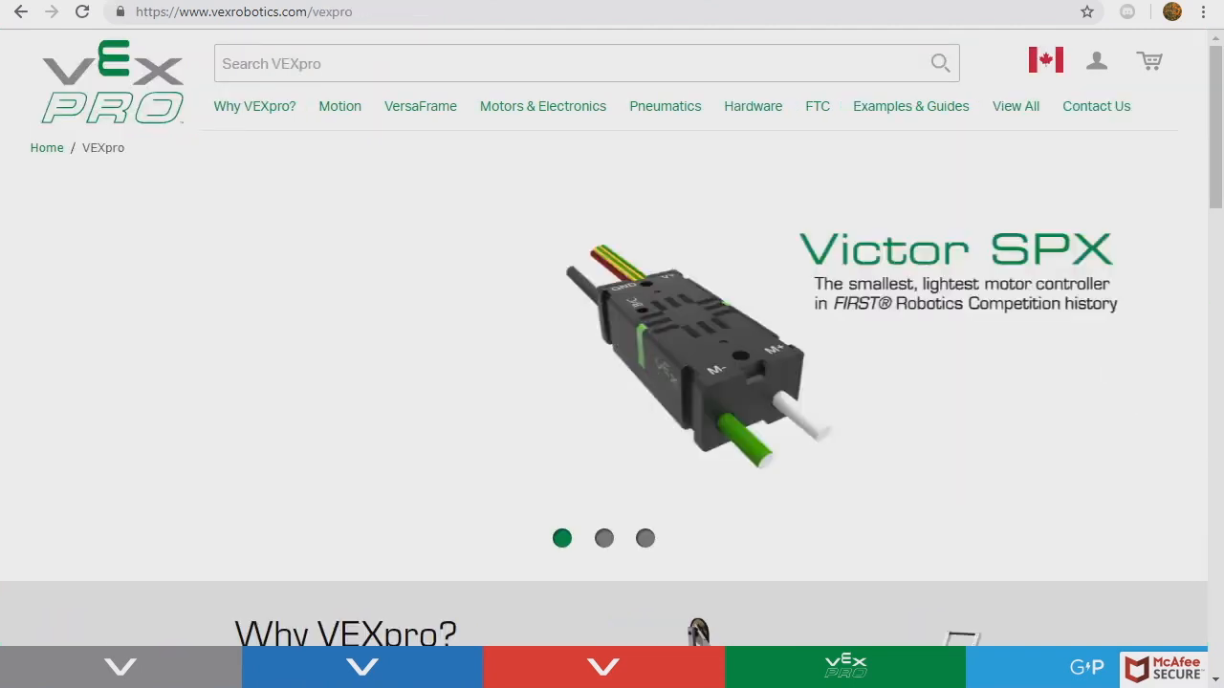
- Search 'bearing blo' and load the WCP Gearbox Bearing Block drawing, fitted to the full page
text(bearing blo)
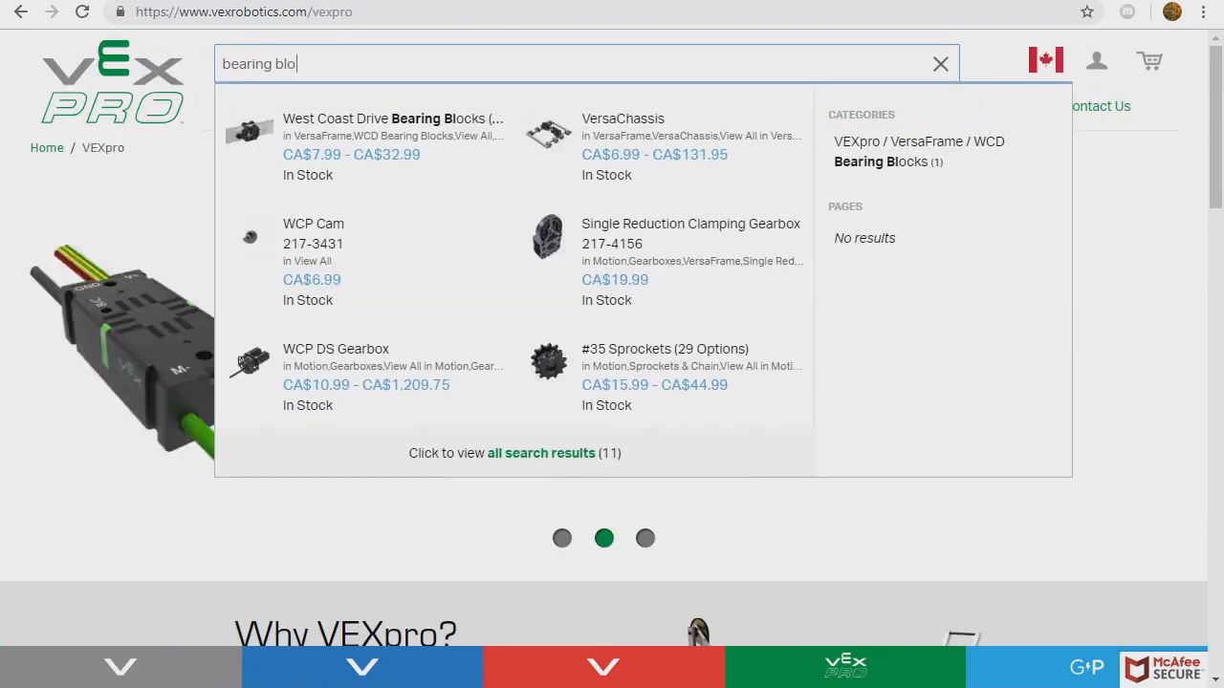
click(365, 145)
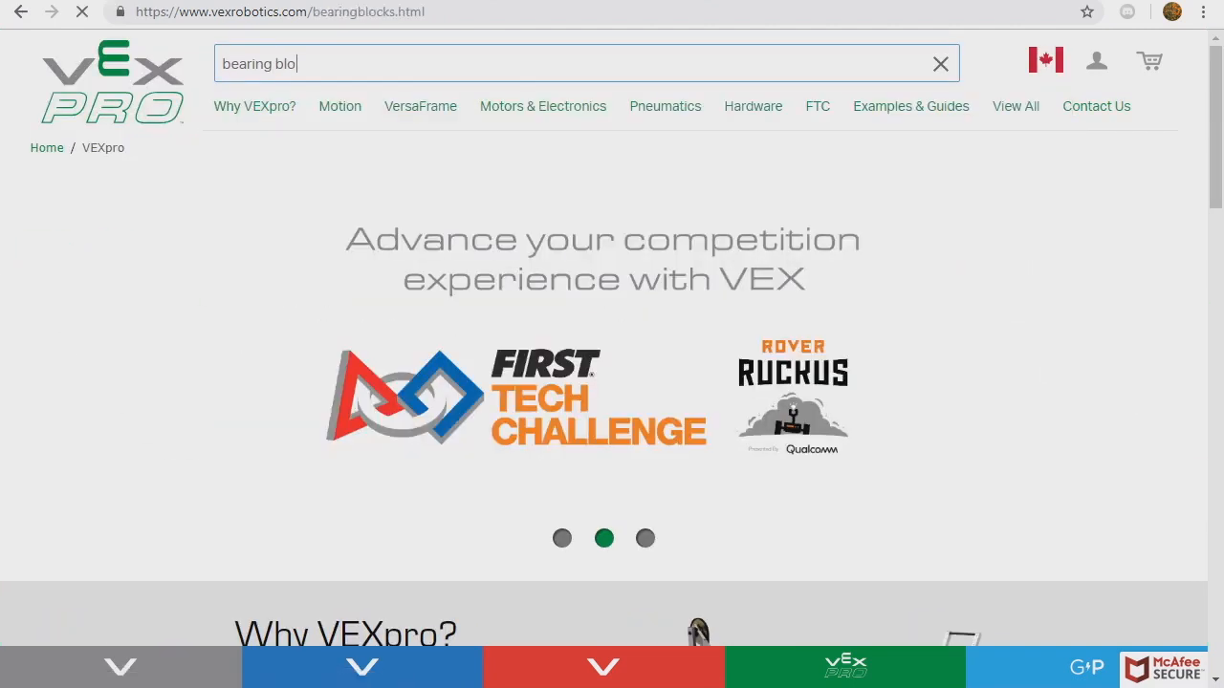
scroll(612, 364, down, 15)
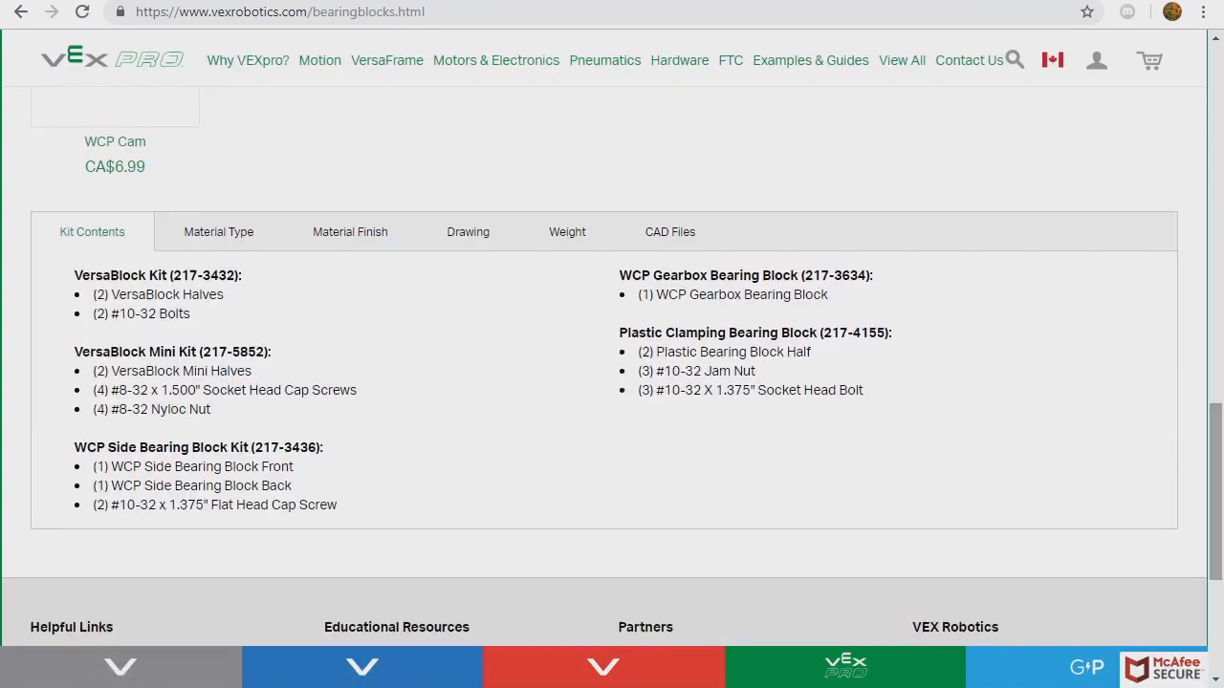
click(468, 231)
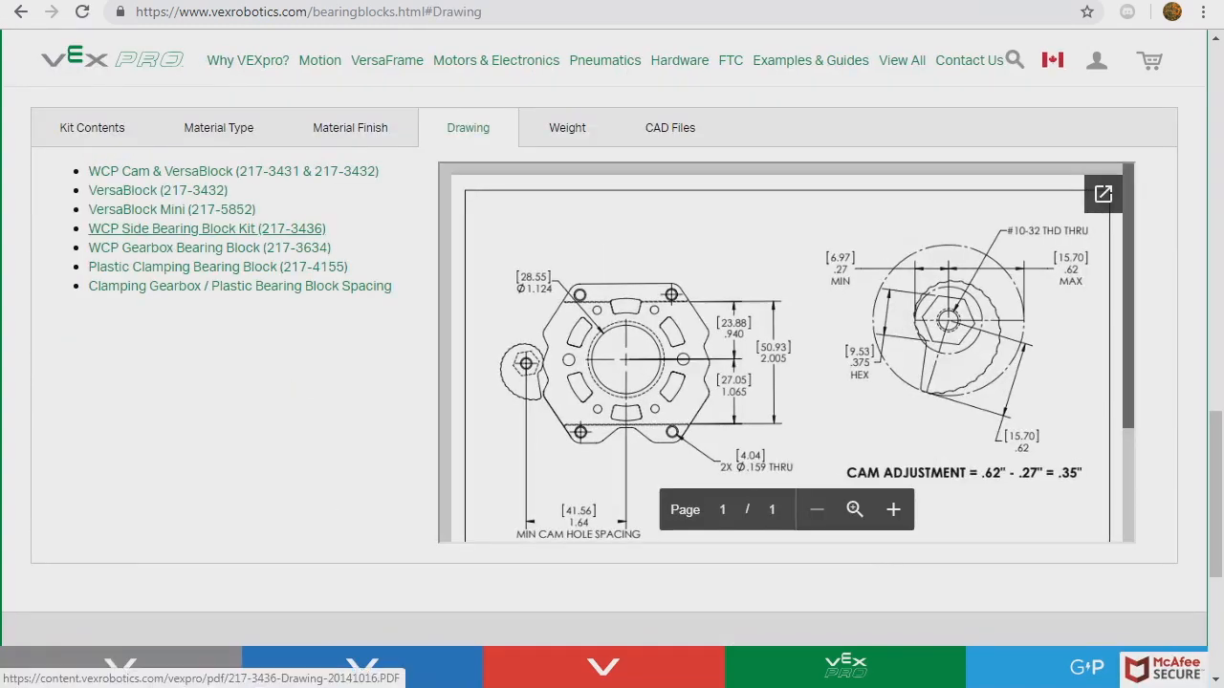
click(211, 247)
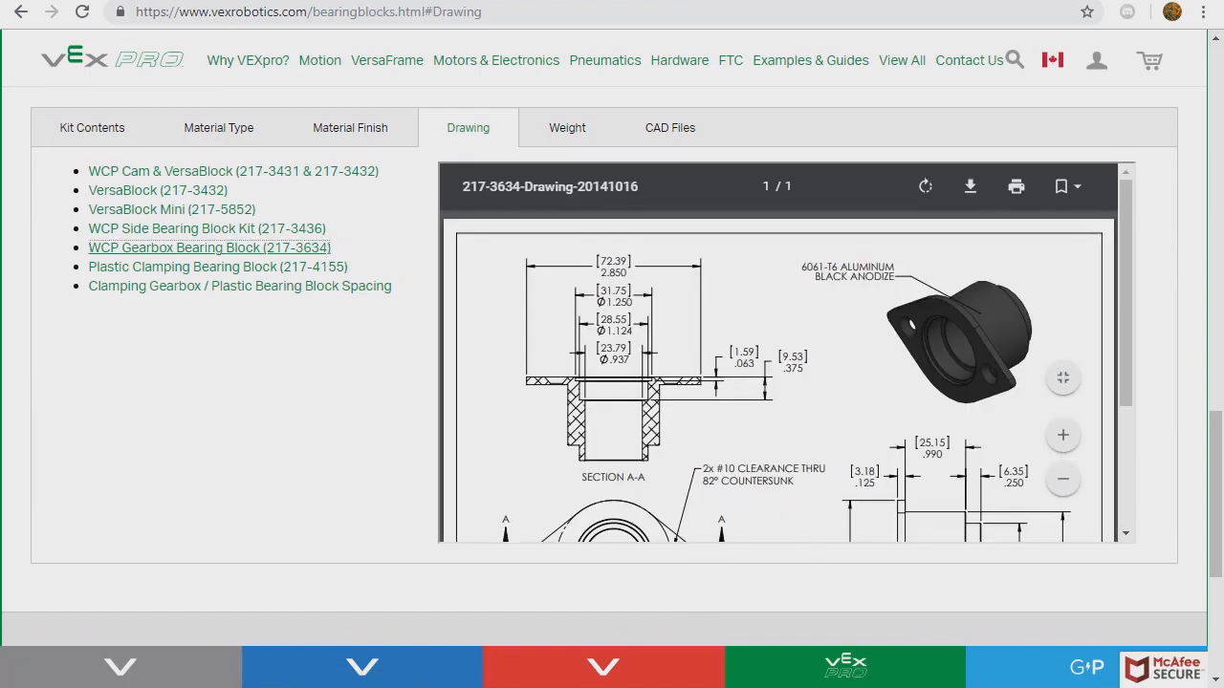
scroll(787, 361, down, 1)
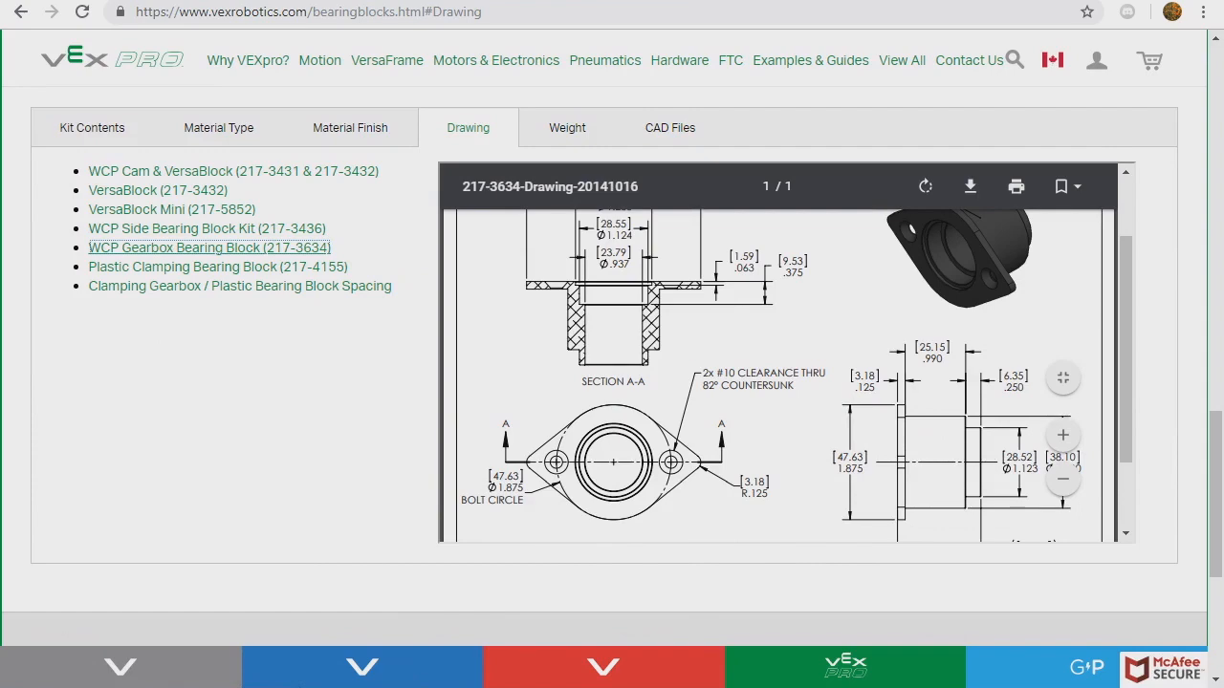
scroll(787, 375, down, 1)
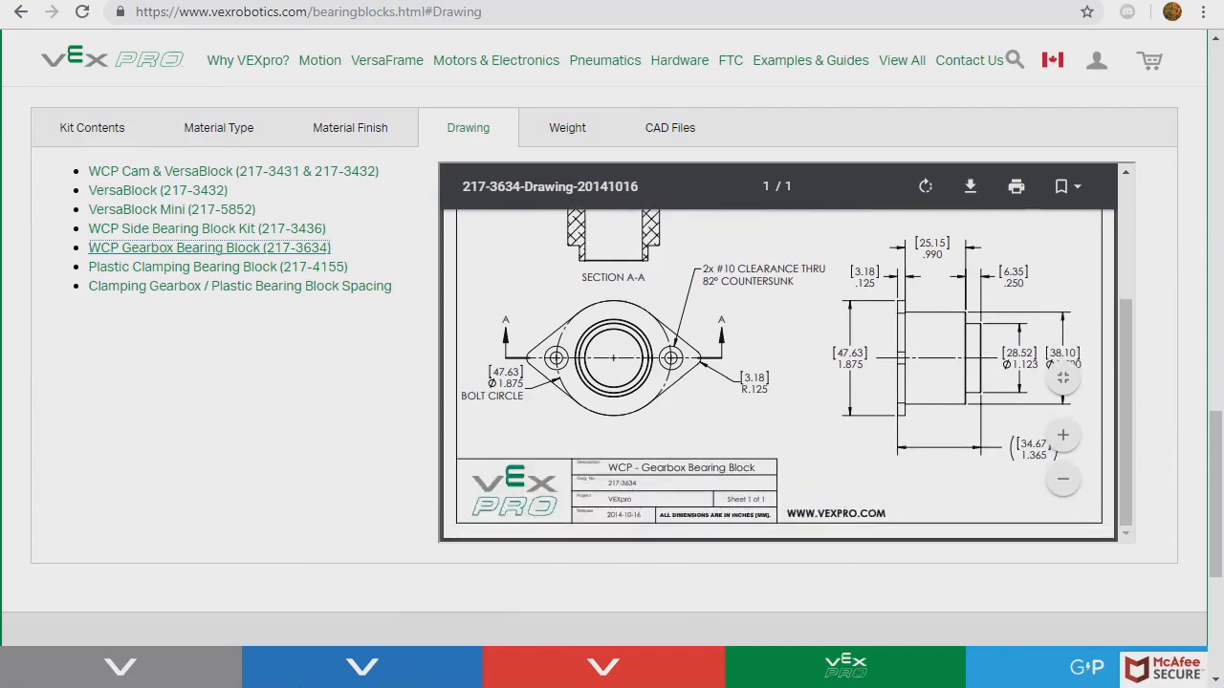
scroll(787, 335, down, 1)
scroll(787, 335, up, 2)
scroll(786, 335, down, 1)
scroll(786, 335, up, 1)
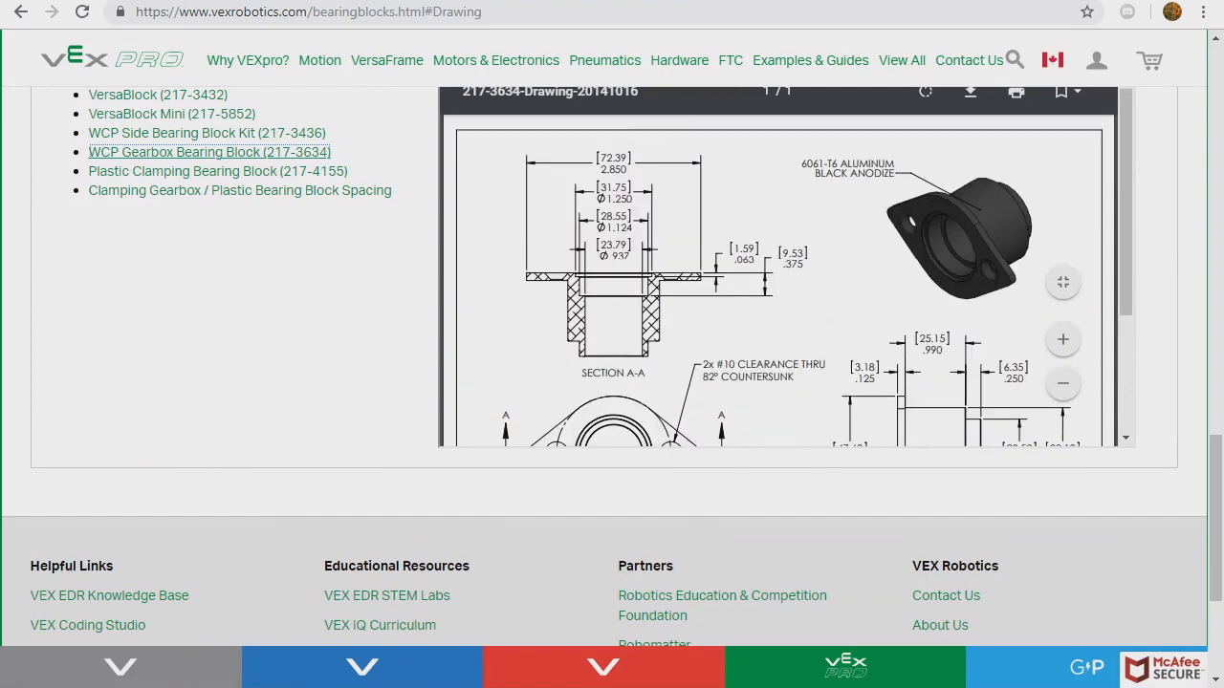
click(1062, 282)
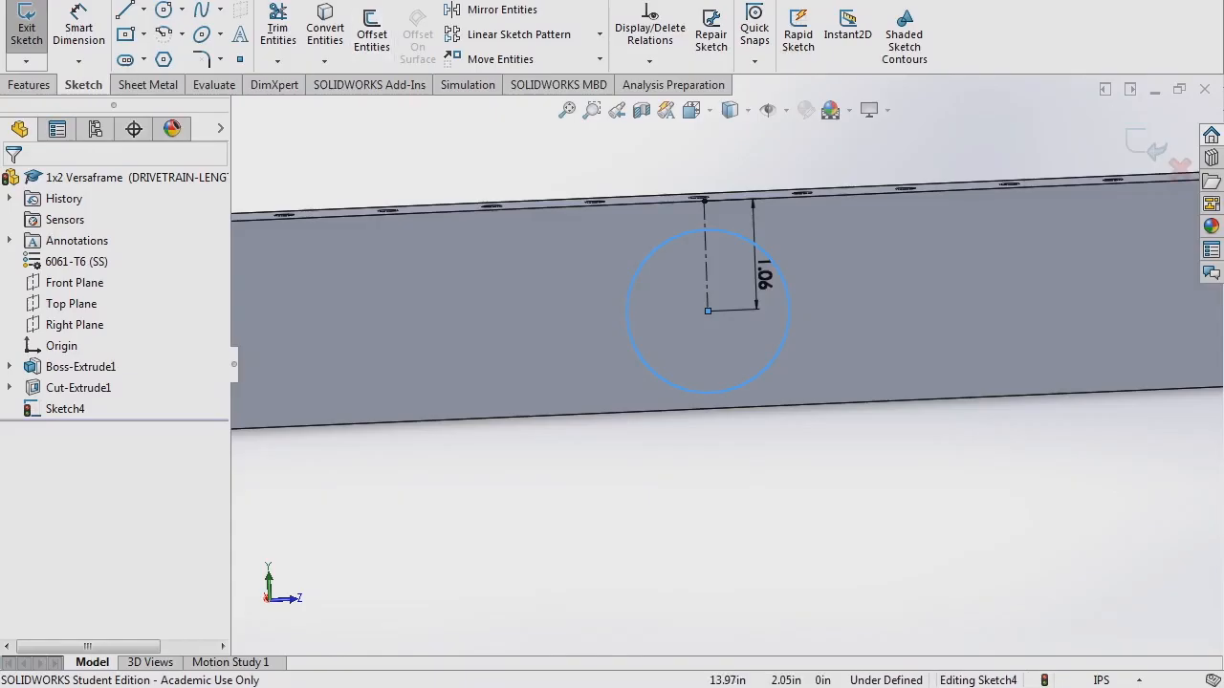
- Dimension the sketch circle's diameter as 1.5 + 0.003 (1.503 in)
key(d)
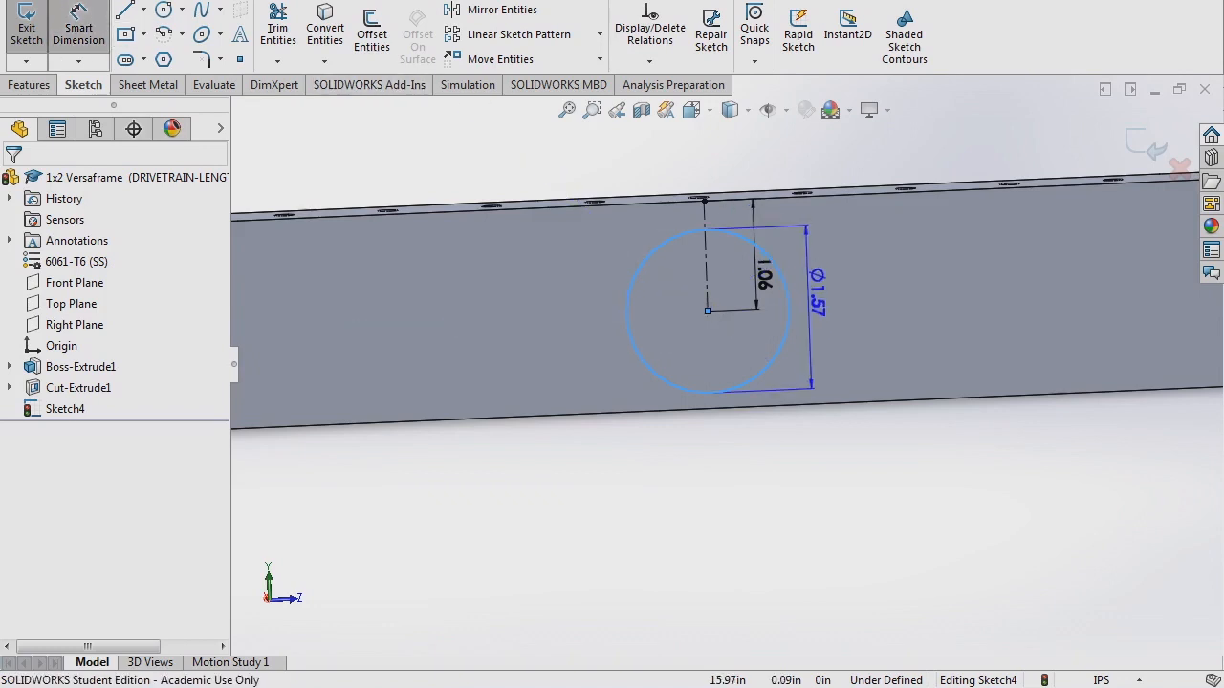
click(809, 277)
text(1)
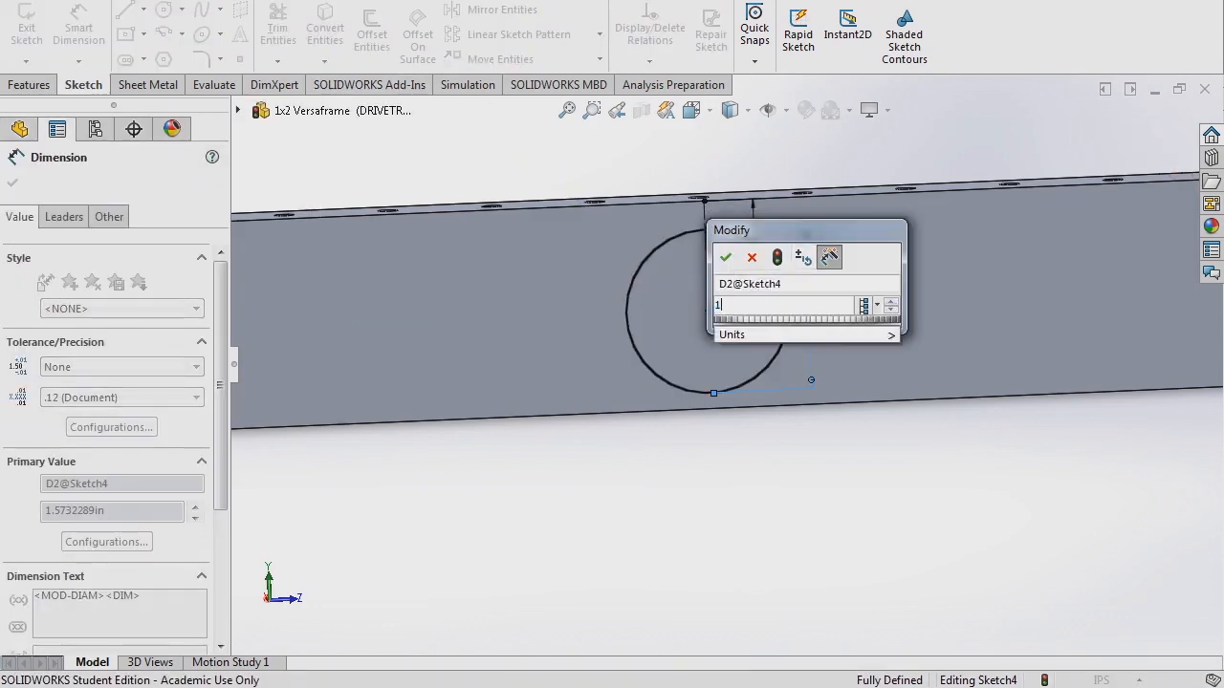
text(.5 + 0.003)
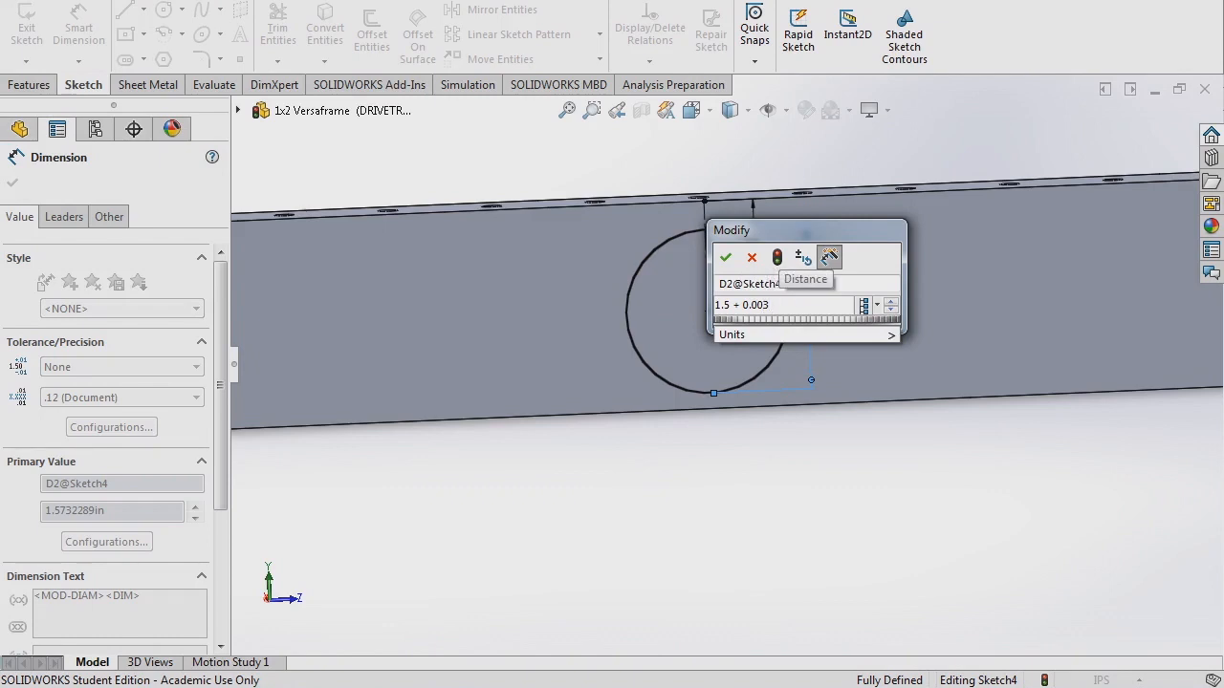
key(Return)
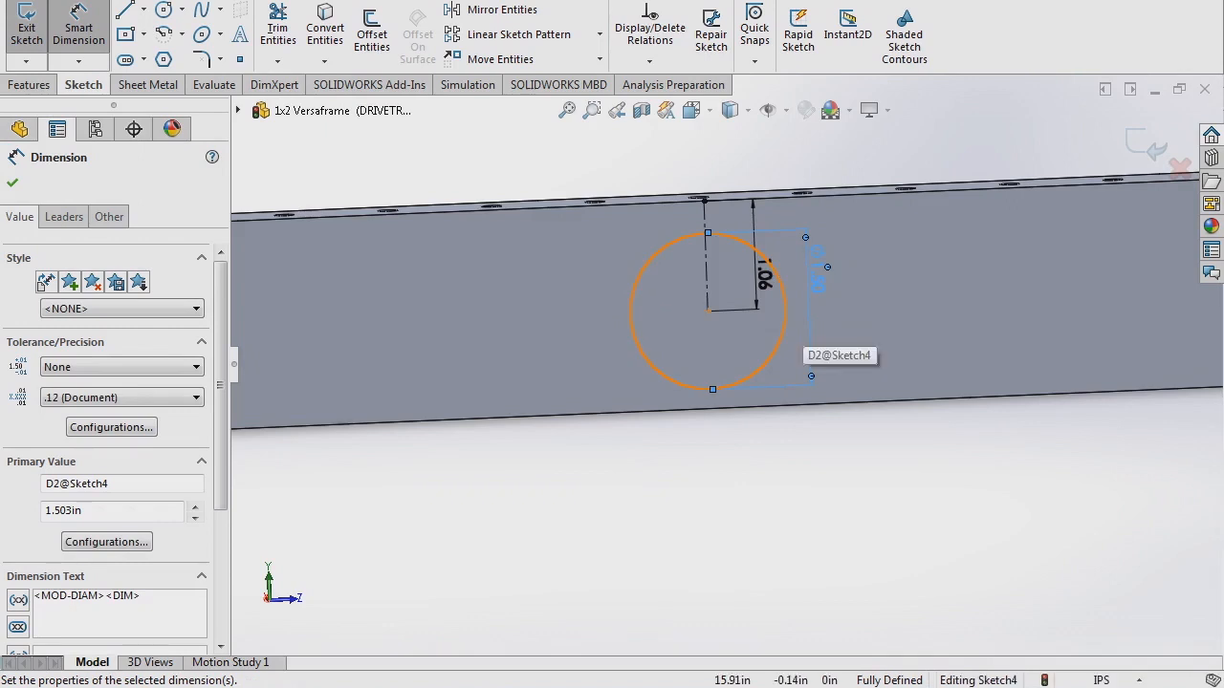
key(Escape)
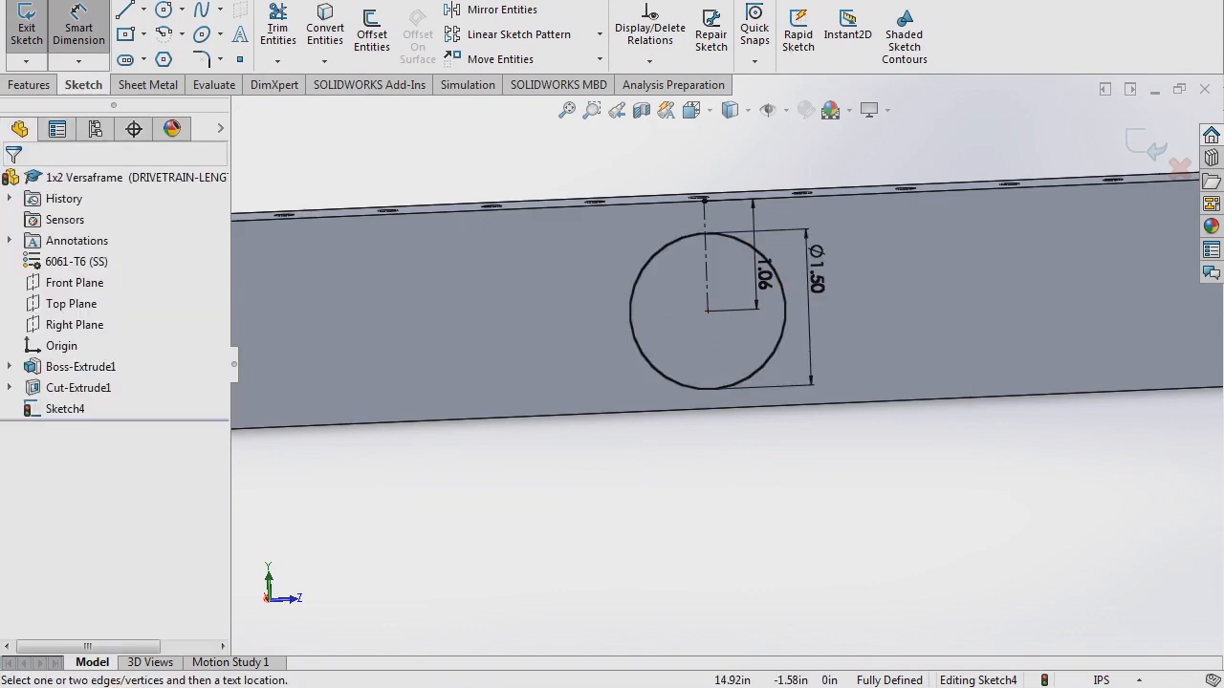
key(Escape)
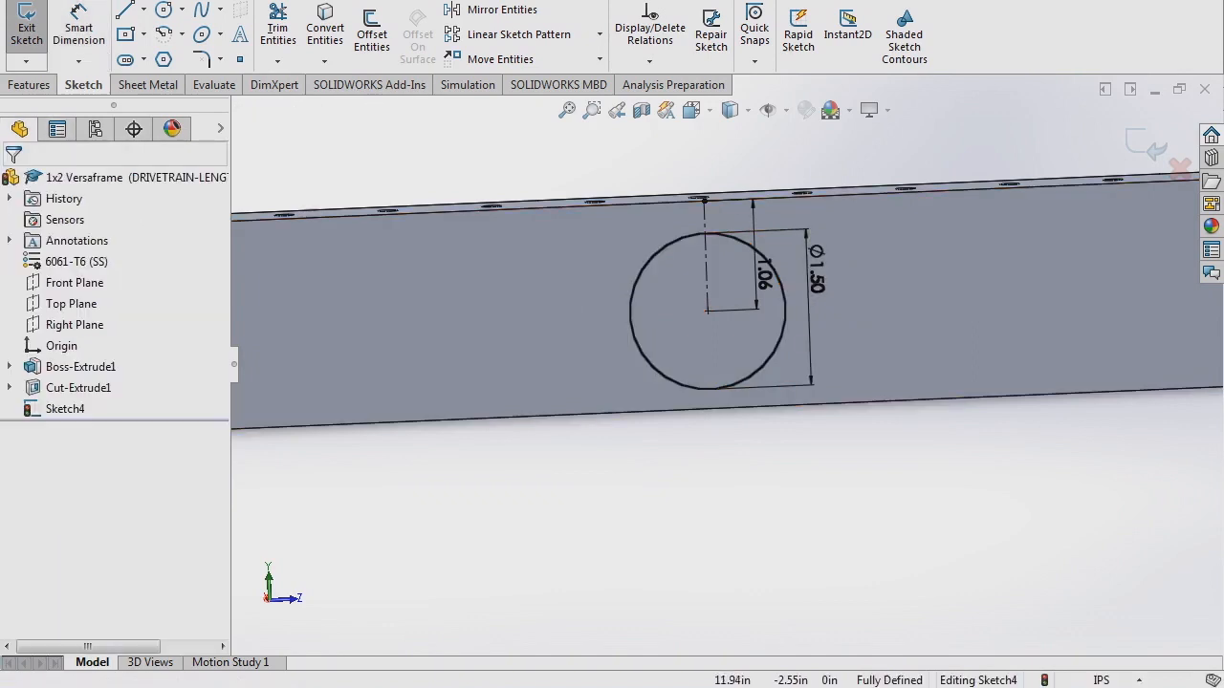
key(alt+Tab)
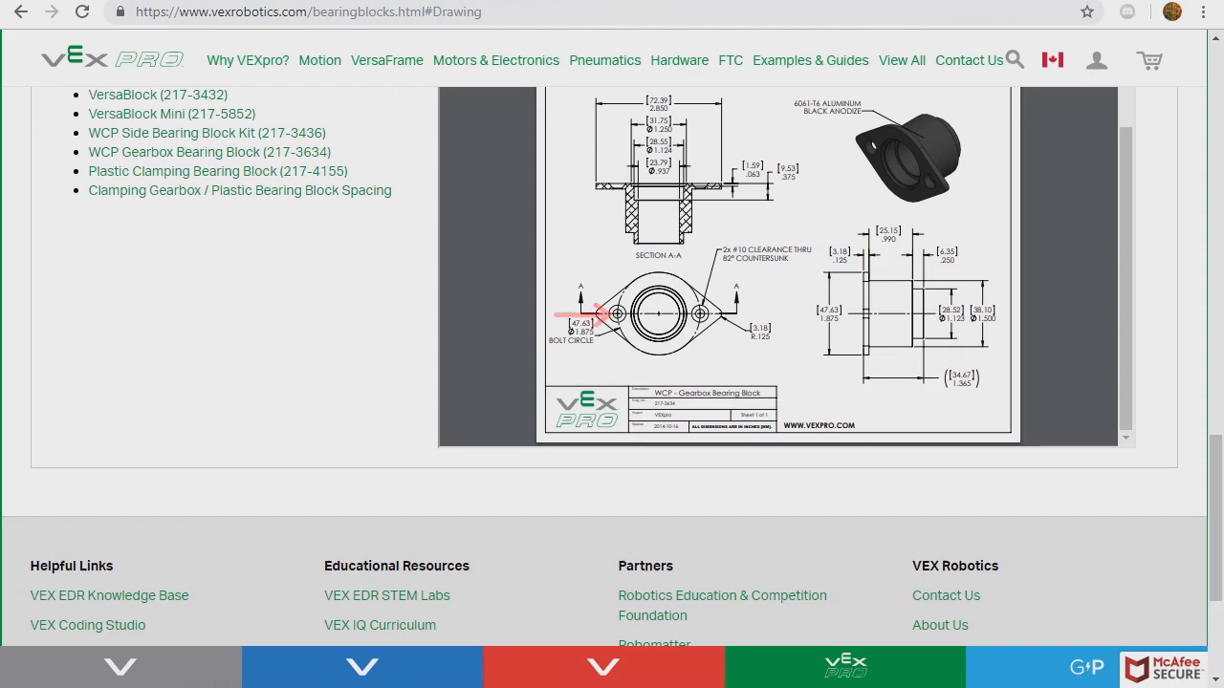
key(alt+Tab)
scroll(745, 378, up, 4)
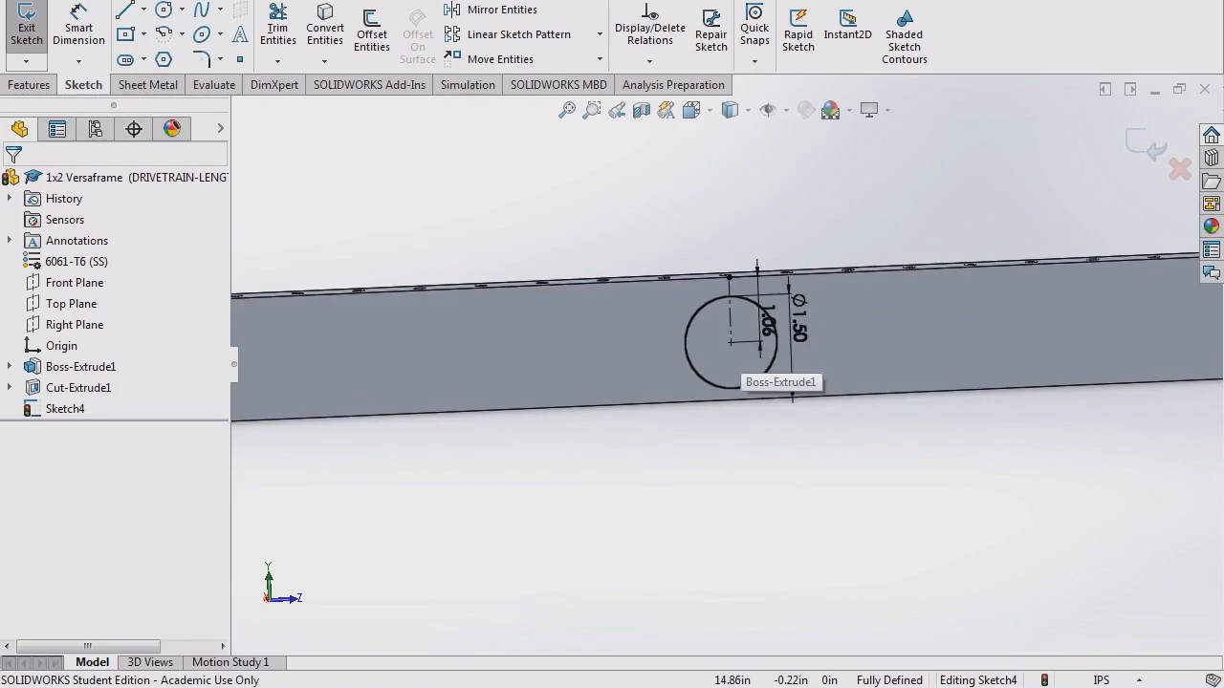
key(alt+Tab)
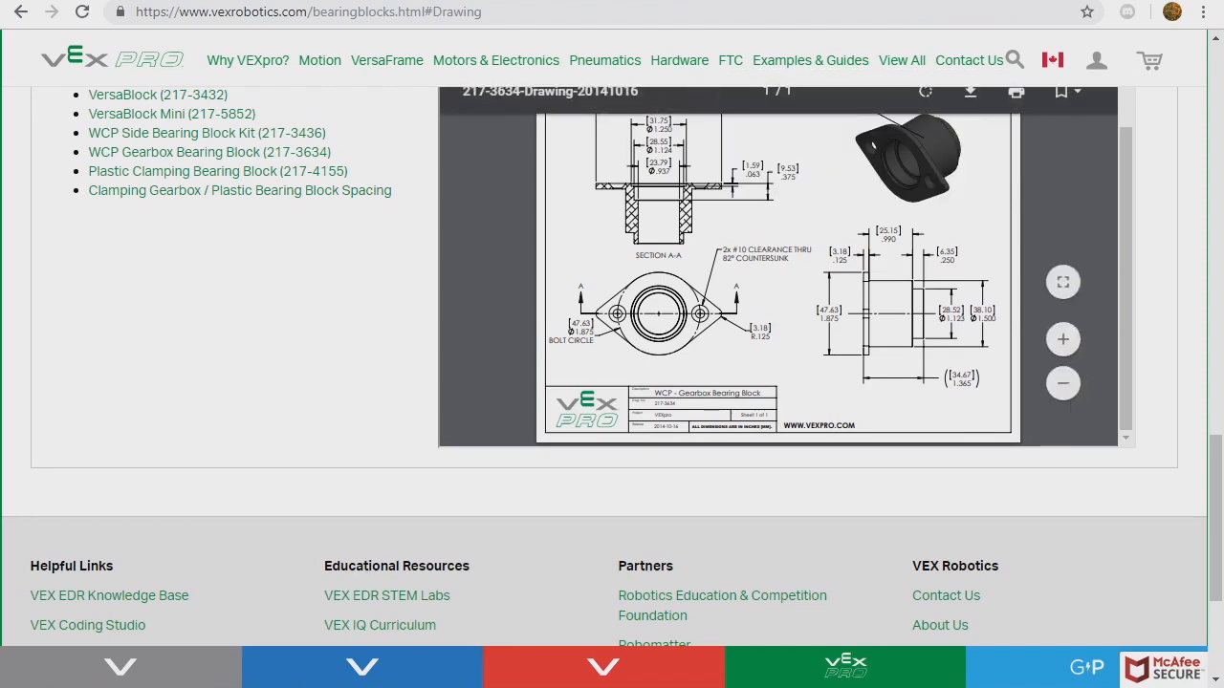
key(alt+Tab)
- Orbit to the tube's hollow end and inspect the circle: centre at 15.00 in, radius 0.7515 in
scroll(654, 220, up, 3)
middle_drag(545, 382, 591, 428)
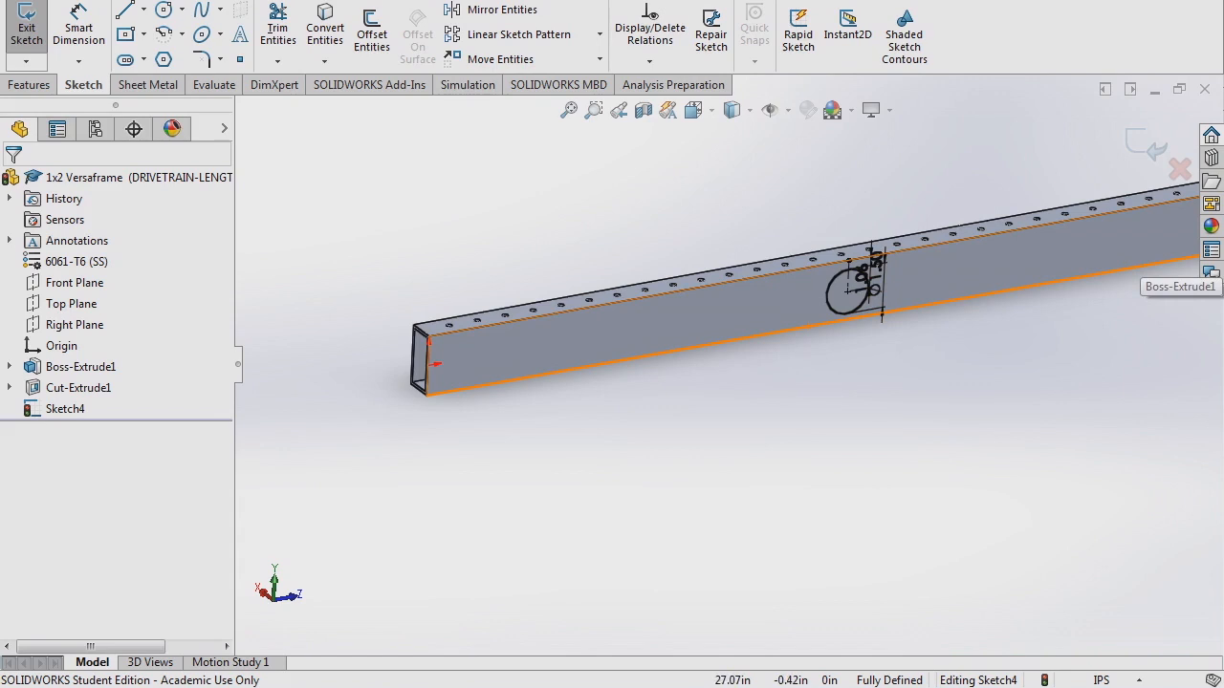
middle_drag(566, 366, 517, 340)
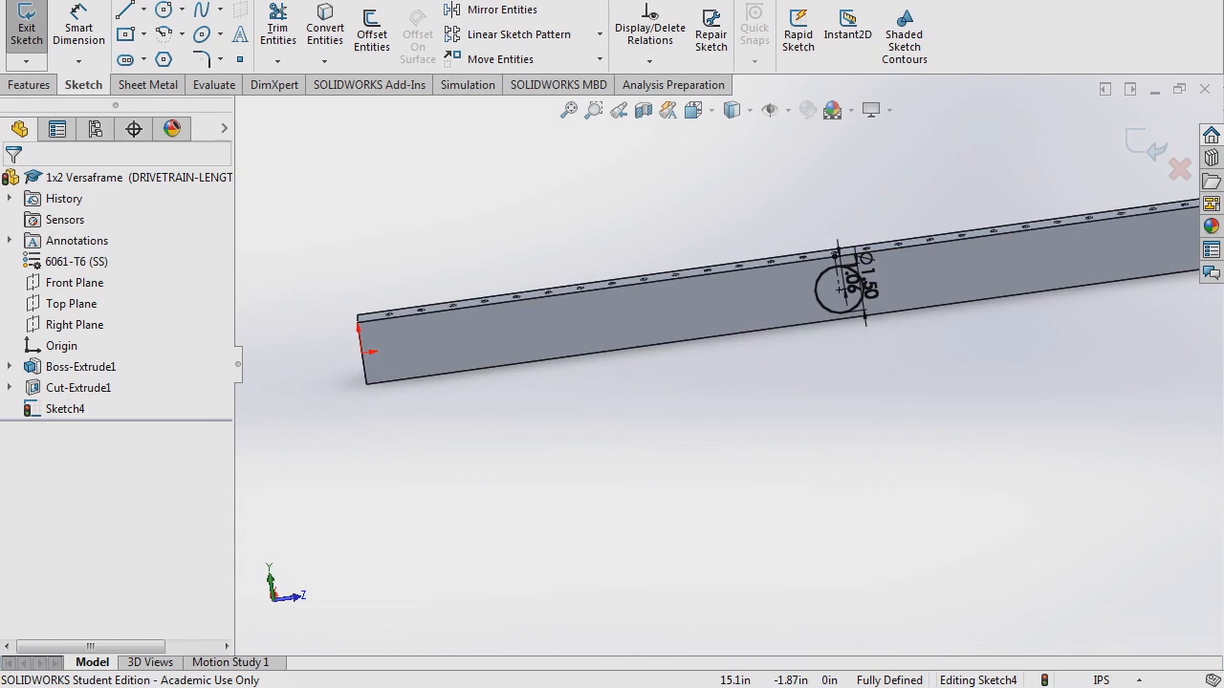
middle_drag(850, 346, 868, 348)
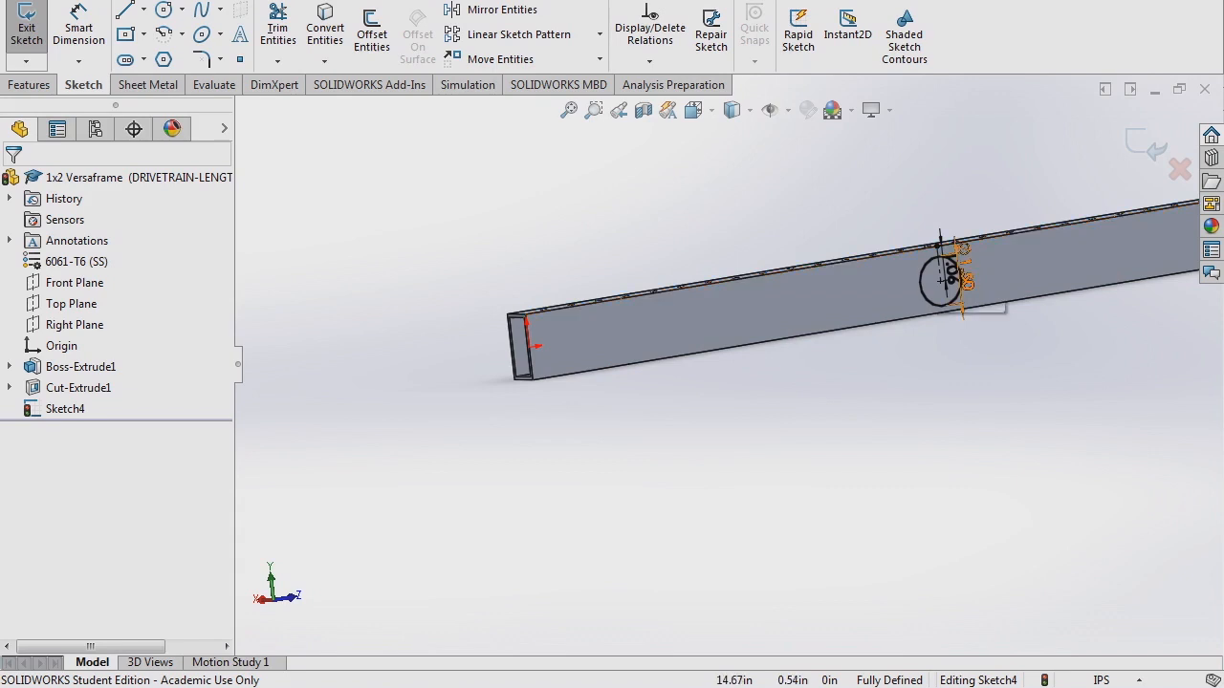
click(956, 266)
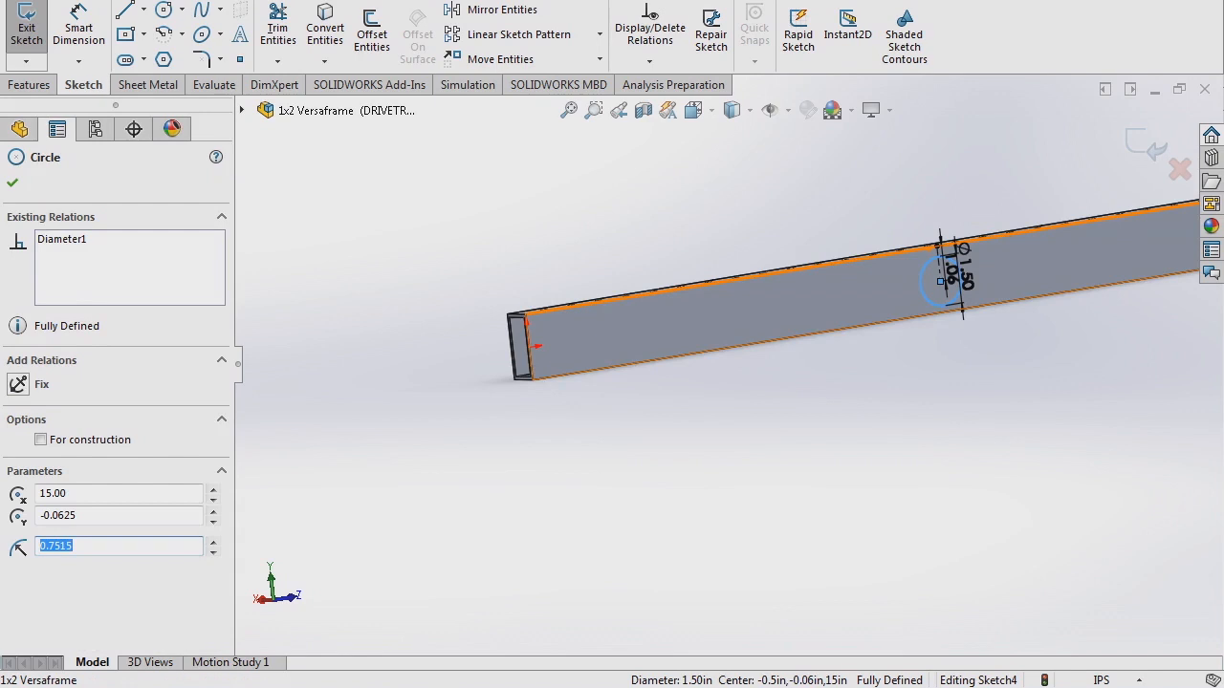
- Dismiss the circle's parameters and zoom in on the beam
key(Escape)
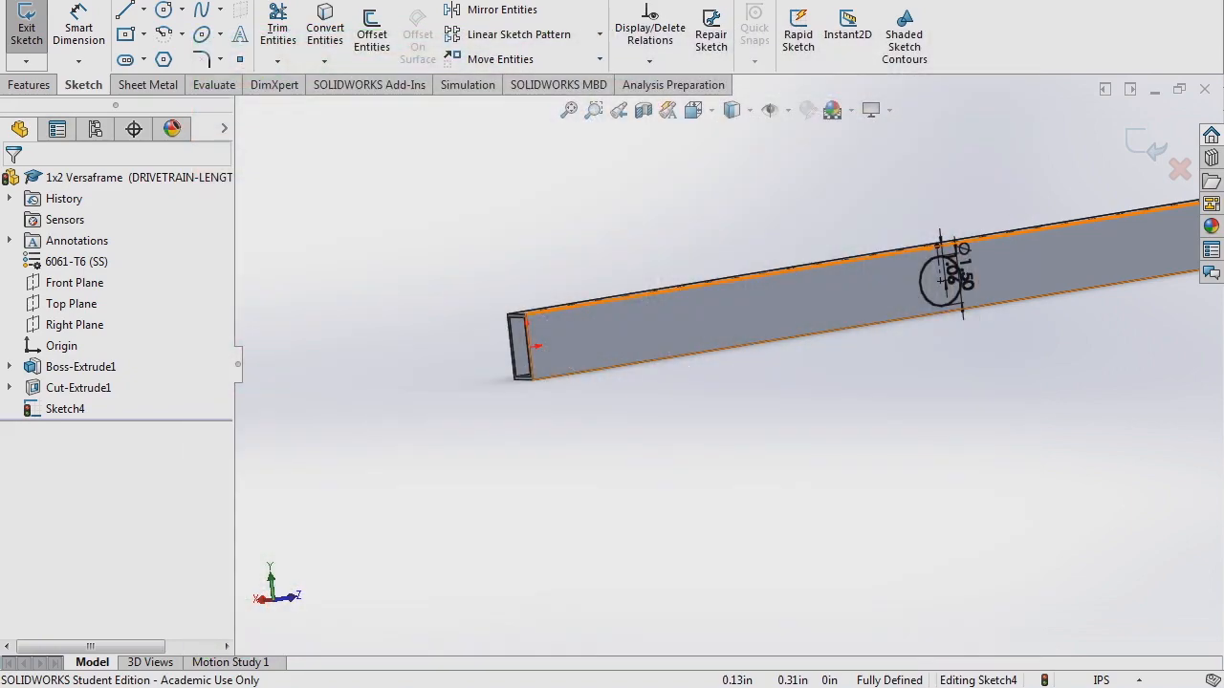
scroll(616, 339, down, 2)
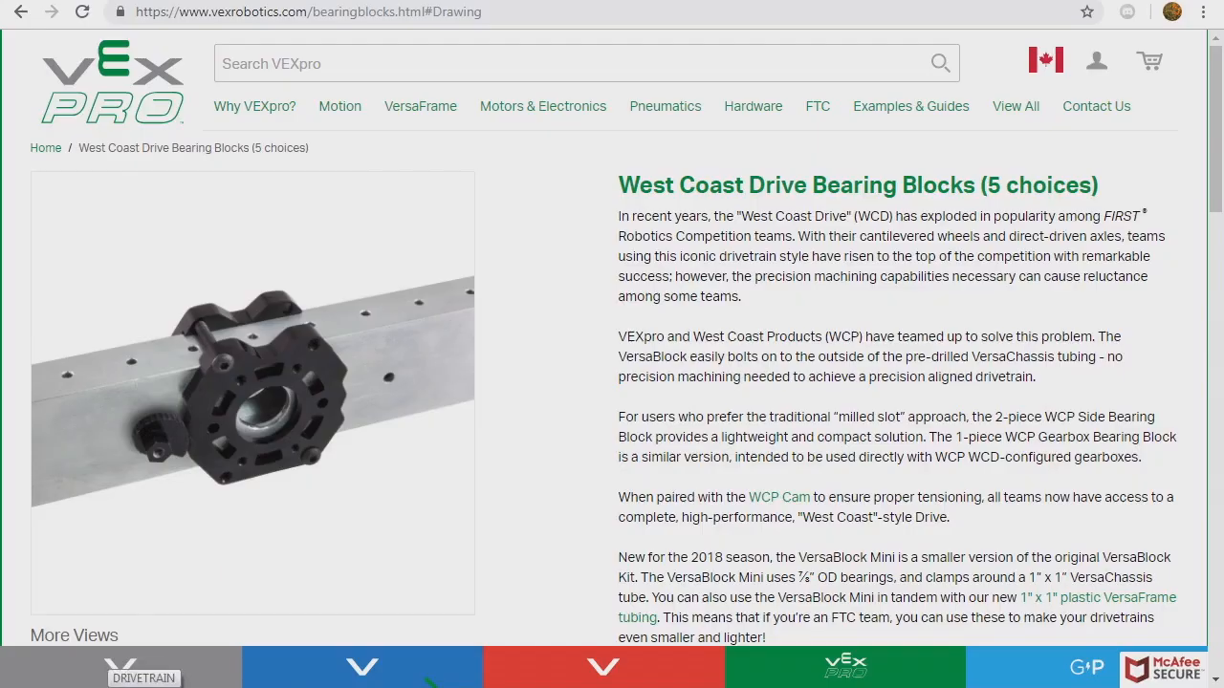
- Enlarge and close the VersaBlock product photo, then scroll down the Bearing Blocks page
scroll(270, 295, down, 1)
scroll(269, 295, up, 1)
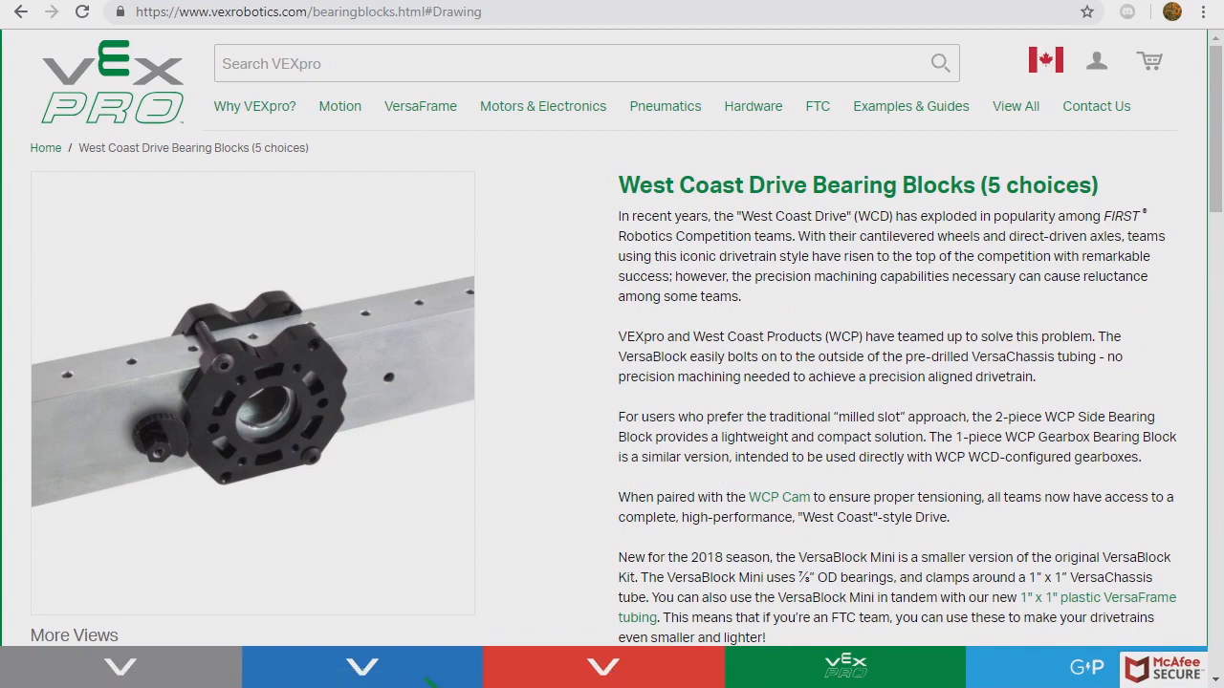
click(196, 323)
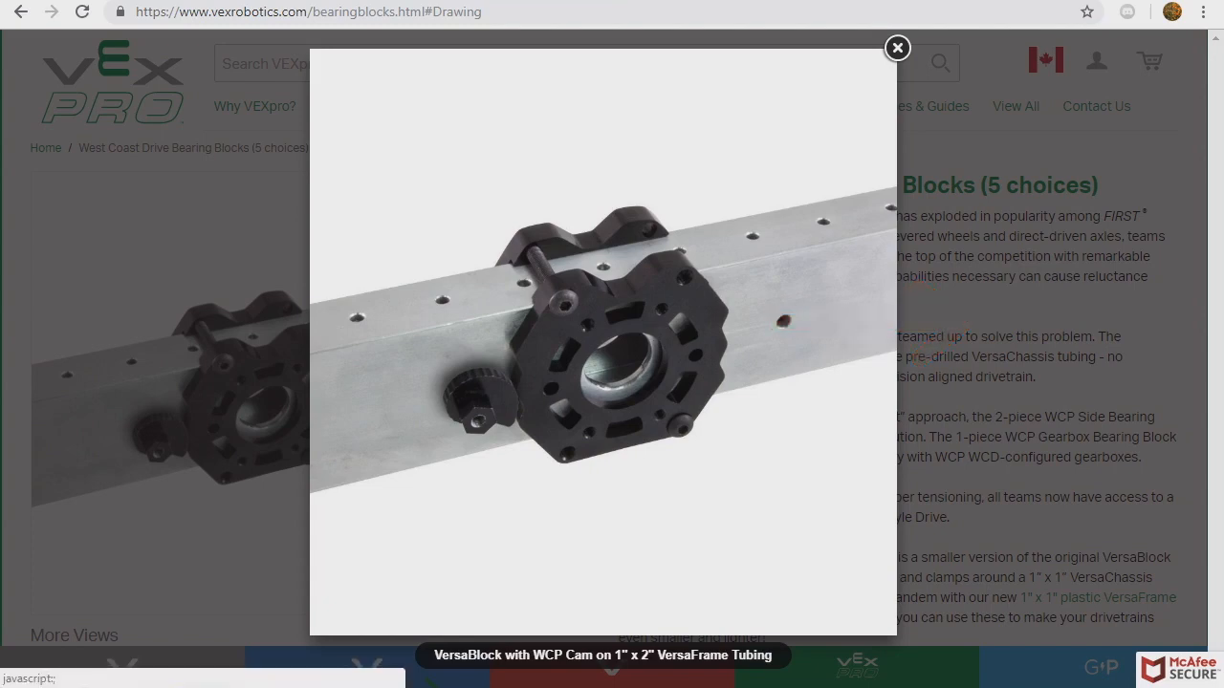
click(897, 48)
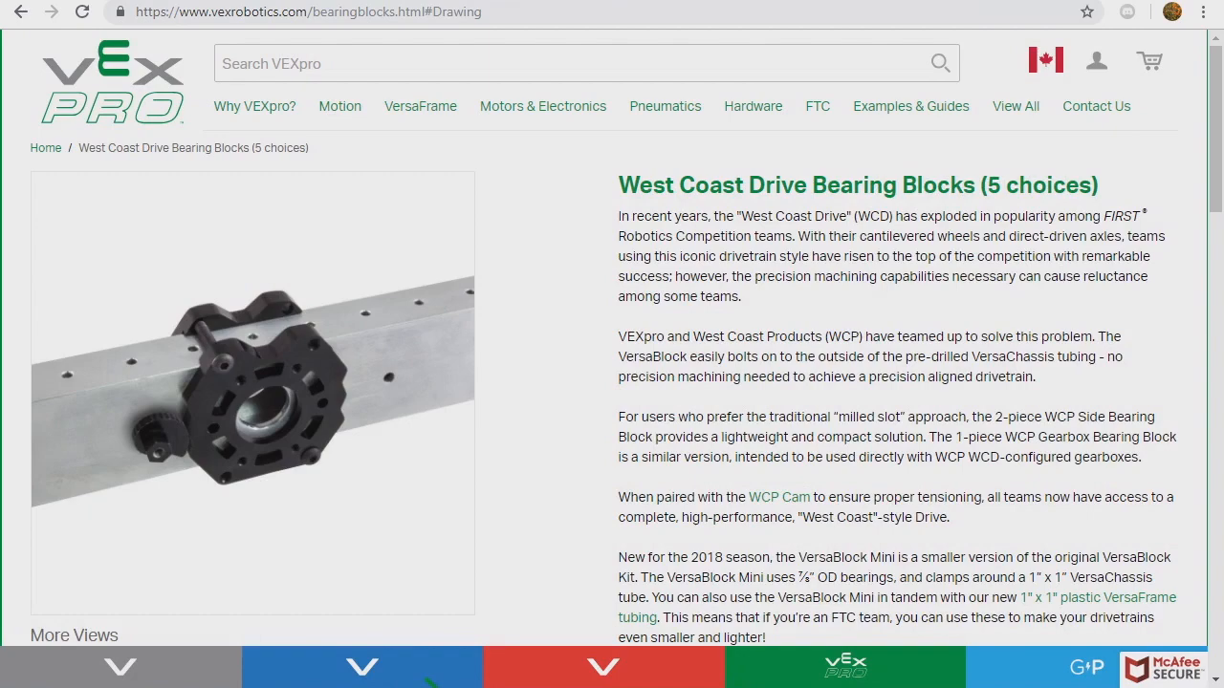
scroll(612, 344, down, 14)
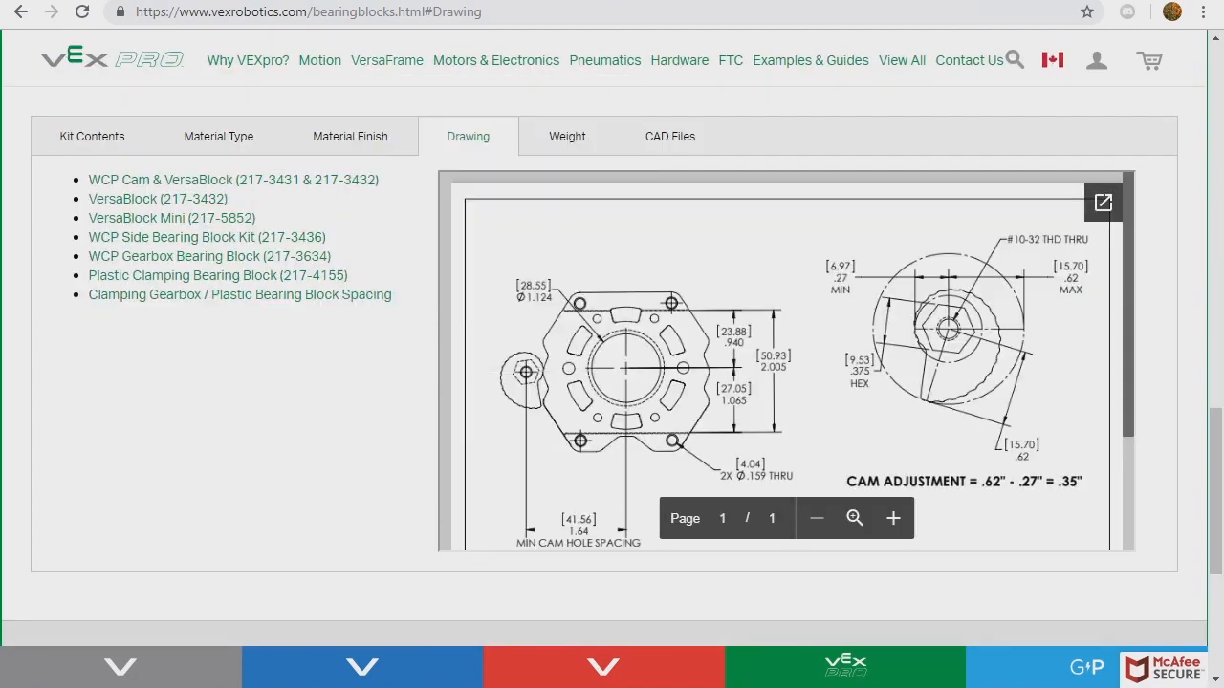
- Review the WCP-Cam-Layout VersaBlock drawing, then orbit the tube to face its side
scroll(612, 344, up, 14)
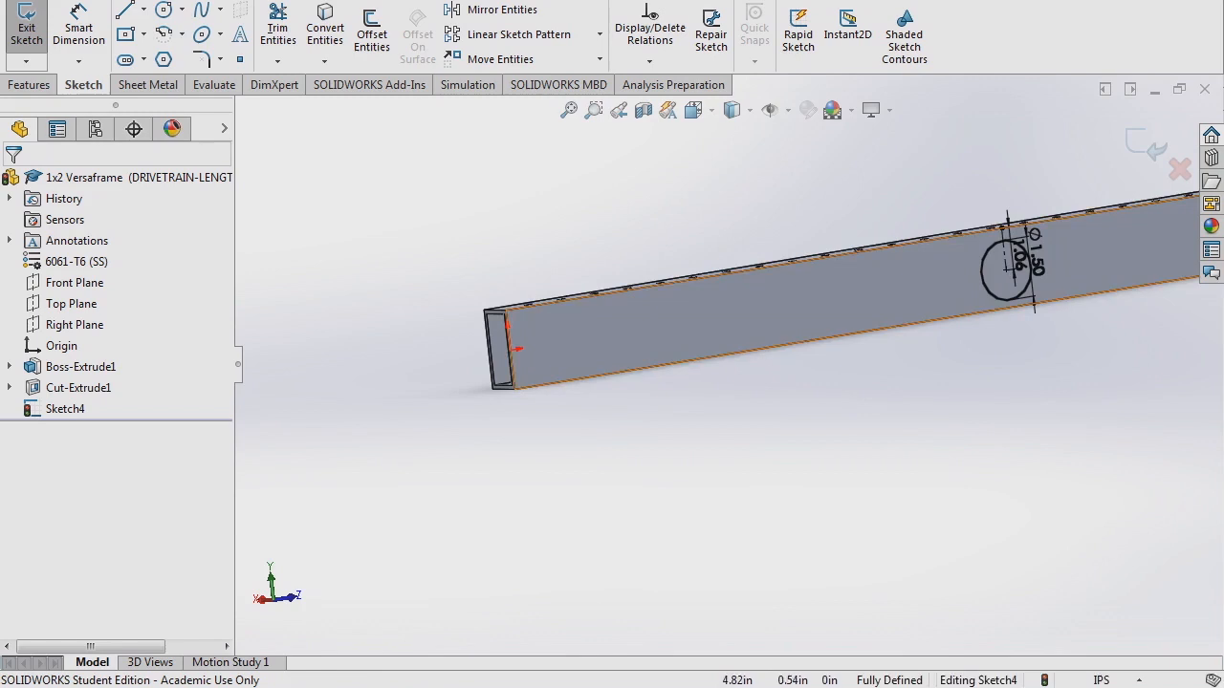
scroll(667, 304, down, 4)
middle_drag(667, 310, 606, 304)
- Draw a vertical construction centerline down from the tube's top edge
click(143, 9)
click(174, 52)
mouse_move(521, 292)
mouse_down()
mouse_move(527, 375)
mouse_move(526, 359)
mouse_up()
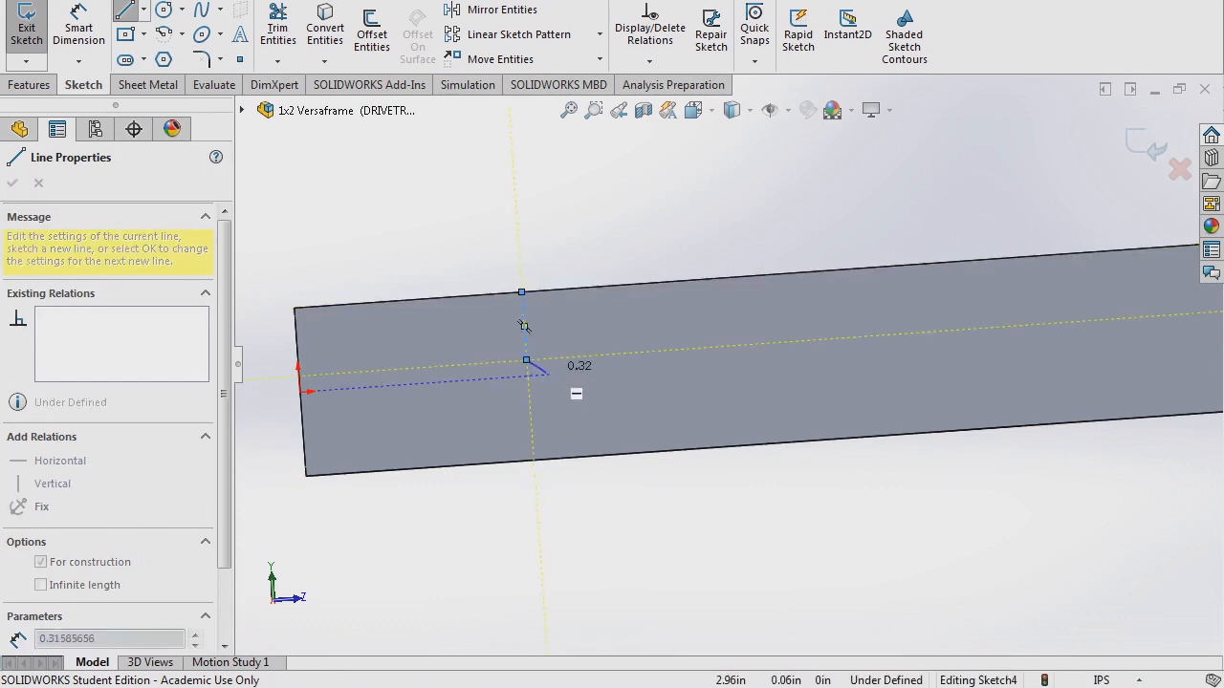
key(Escape)
scroll(485, 385, up, 2)
middle_drag(485, 385, 488, 416)
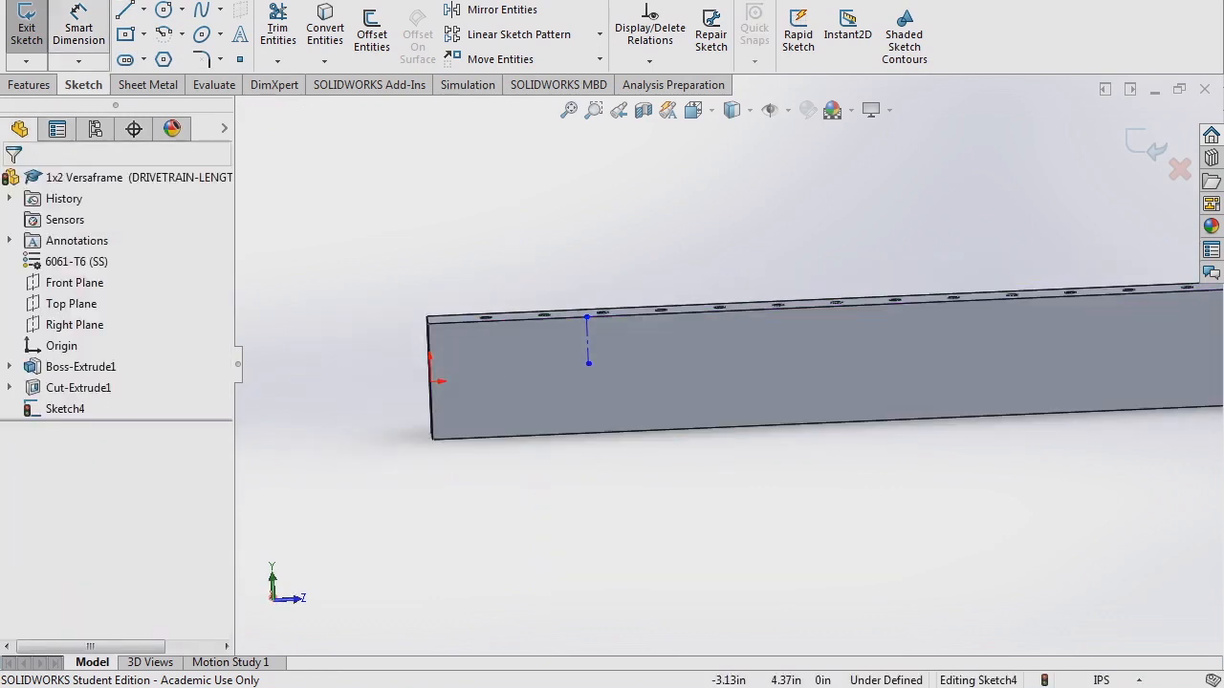
- Dimension the construction centerline to 0.94 in long
click(78, 33)
click(586, 344)
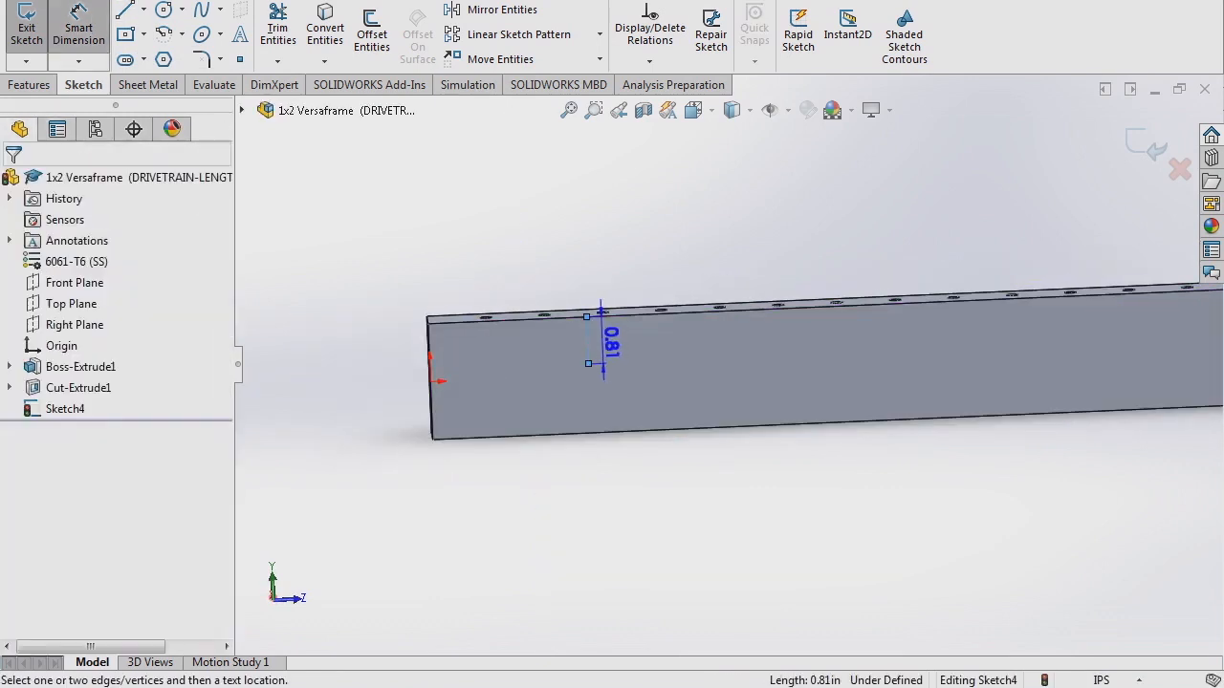
click(604, 346)
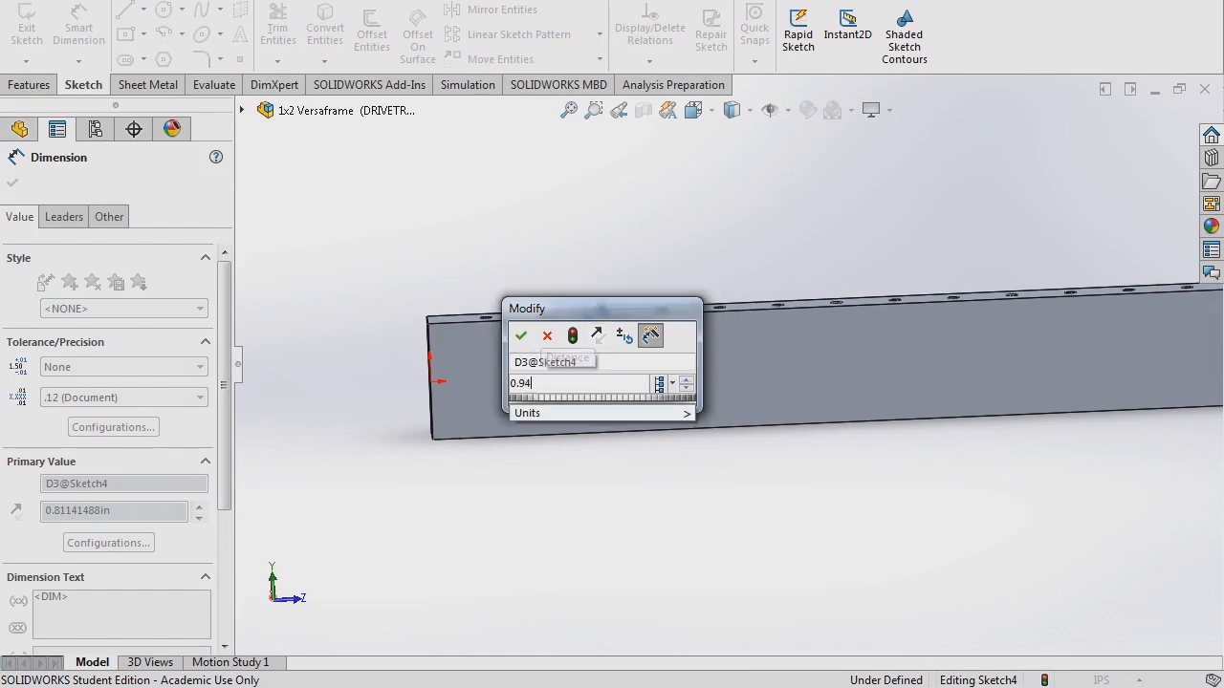
key(Return)
scroll(583, 373, down, 5)
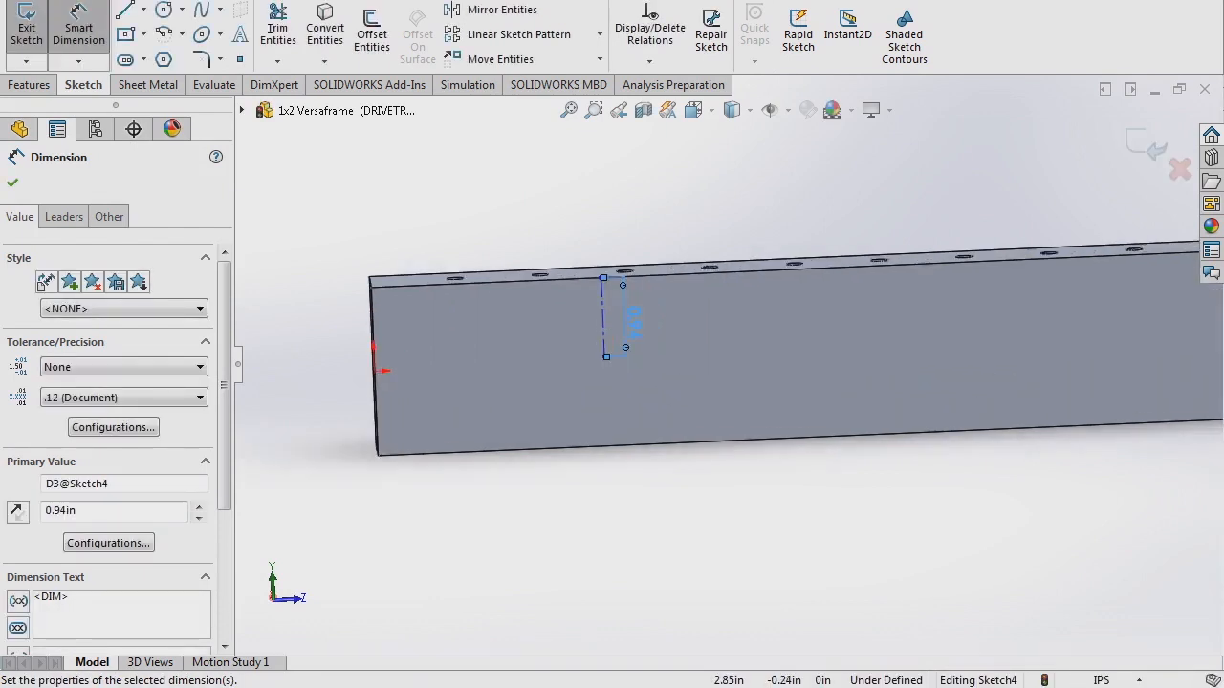
key(Escape)
- Drag the 0.94 in construction line further along the tube
drag(613, 334, 732, 317)
scroll(728, 364, up, 2)
scroll(729, 344, up, 1)
scroll(729, 344, down, 1)
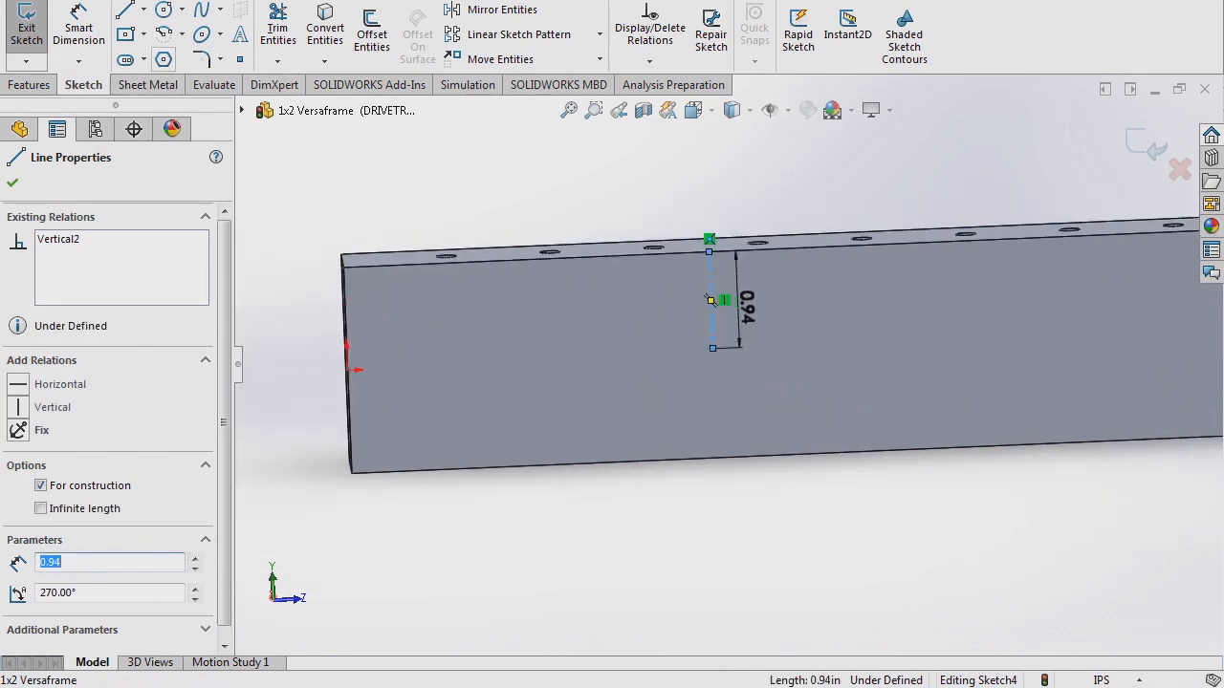
click(143, 9)
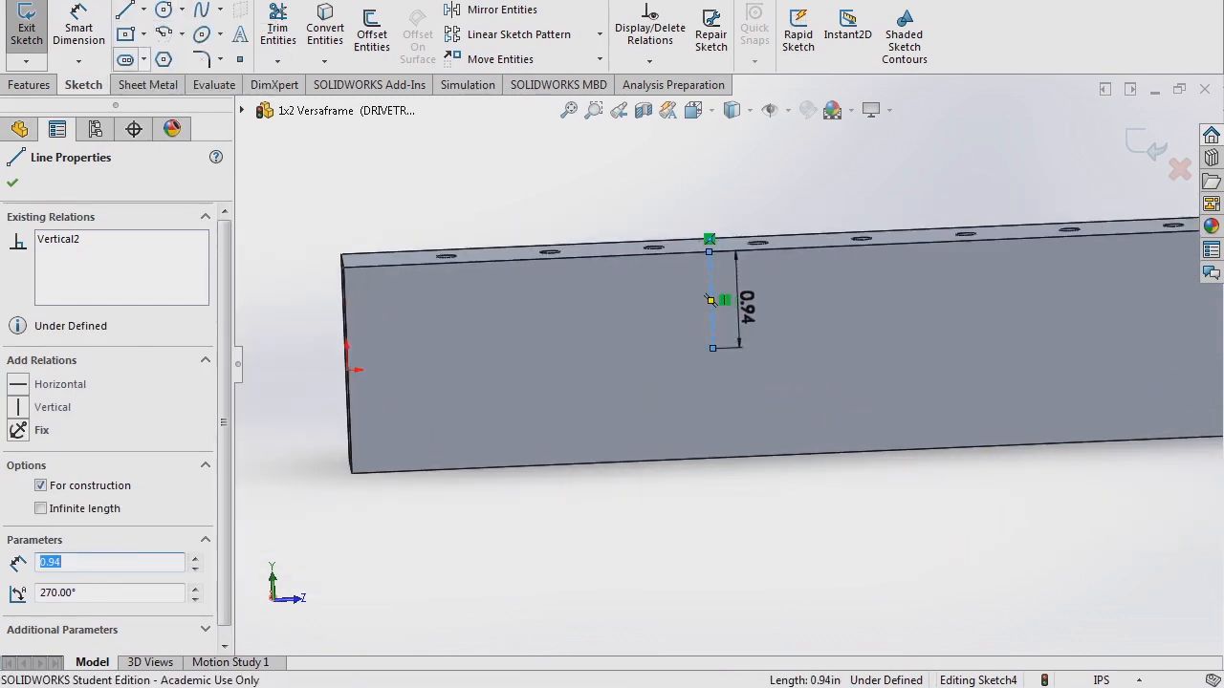
click(144, 59)
- Sketch a centerpoint straight slot centred on the centerline's lower end, extending right
click(208, 108)
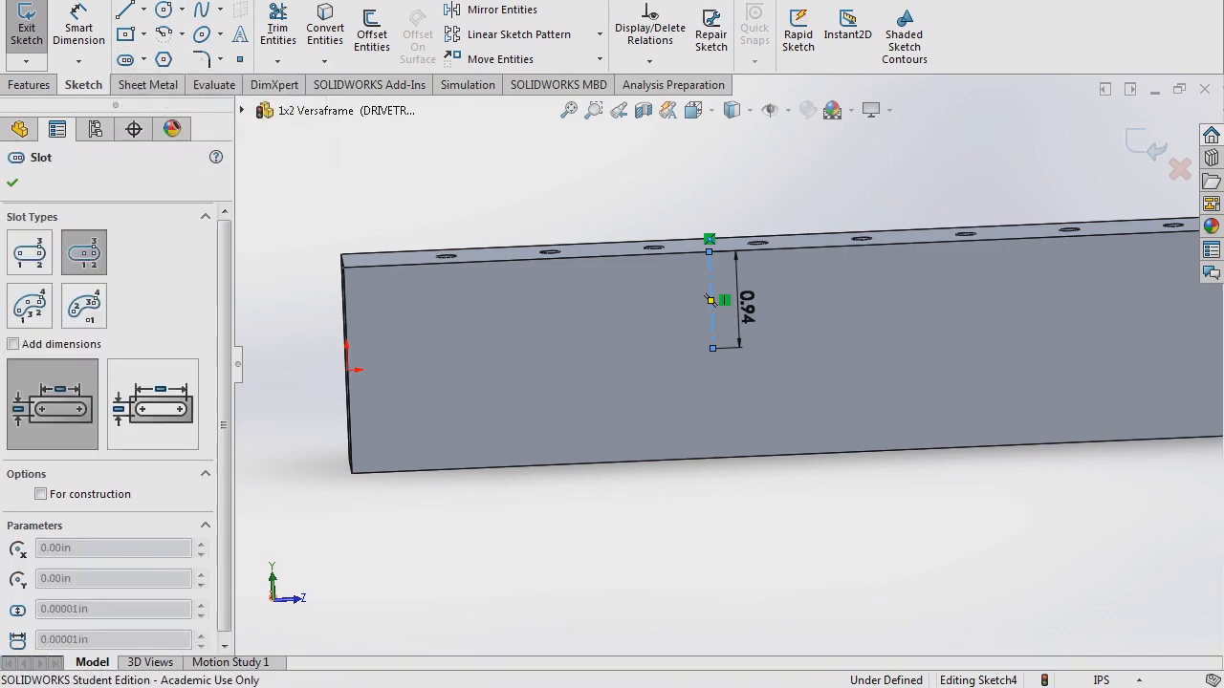
click(712, 348)
click(816, 344)
click(813, 382)
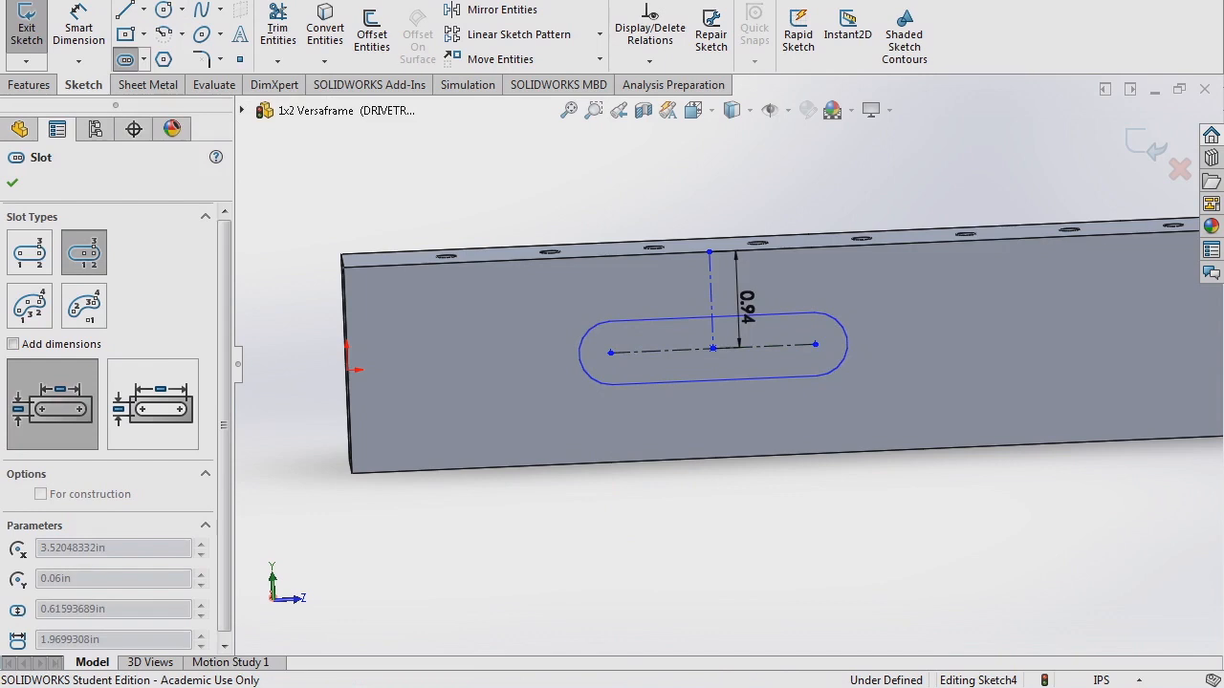
key(Escape)
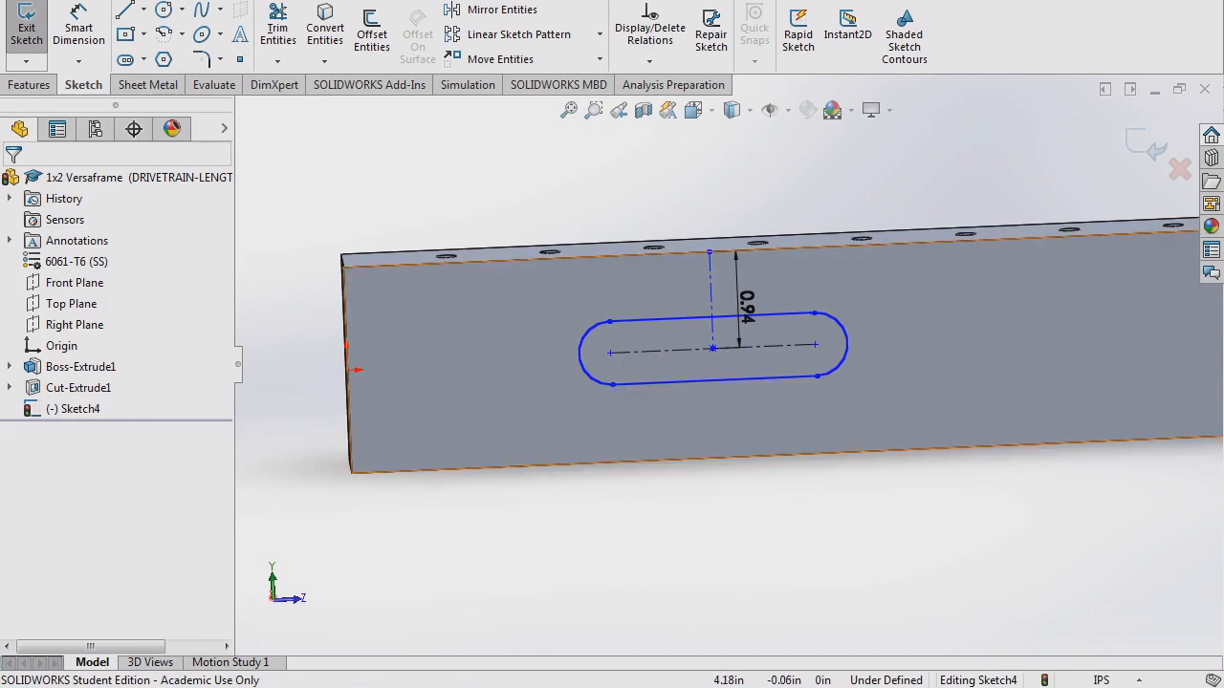
middle_drag(768, 366, 822, 369)
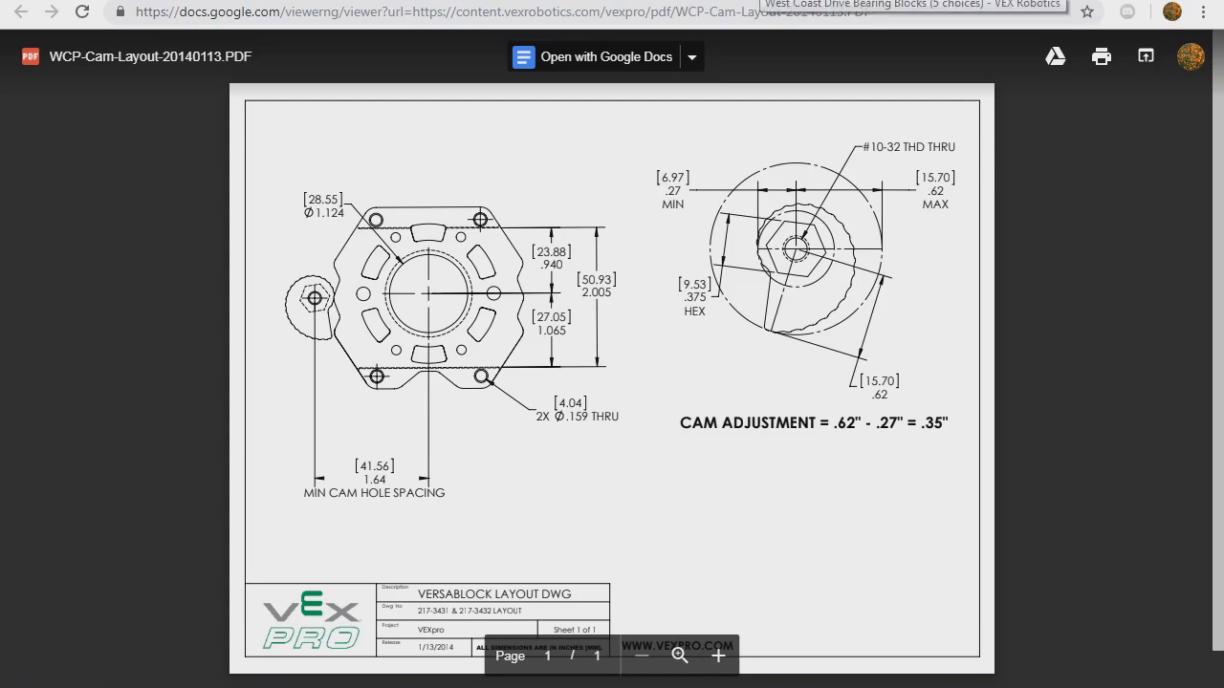
- Return to the West Coast Drive Bearing Blocks page and try a store search for 'hex'
click(759, 1)
scroll(612, 383, down, 1)
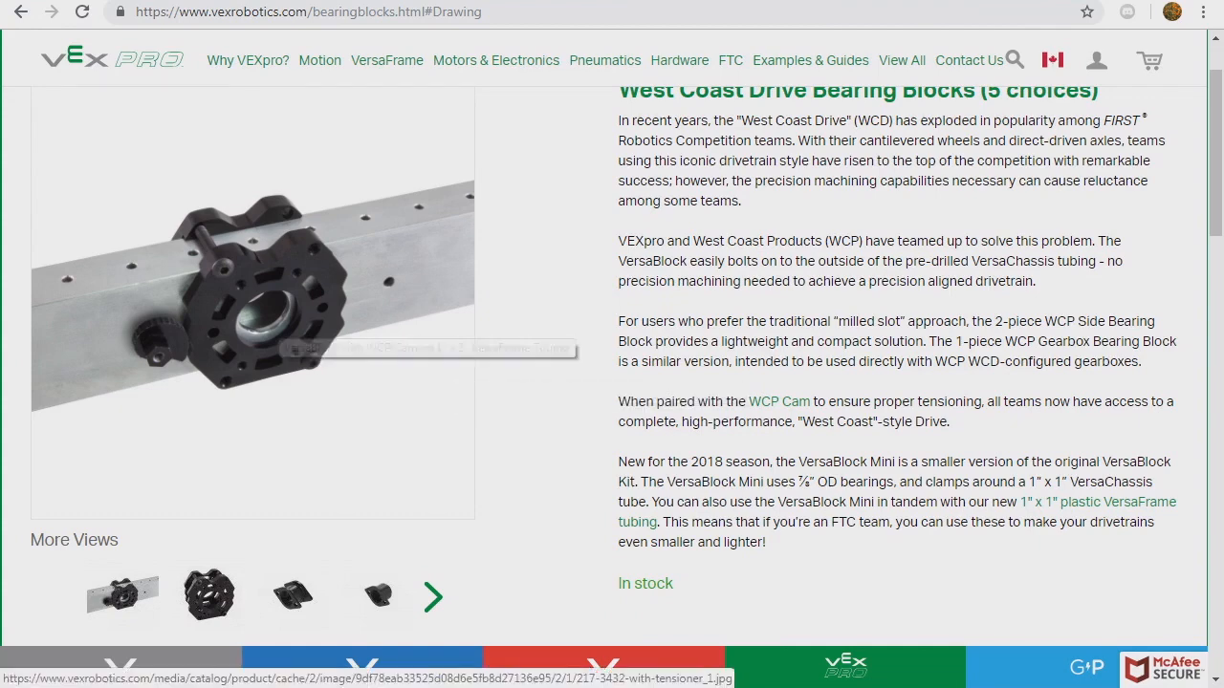
scroll(277, 325, up, 1)
click(507, 64)
text(hex)
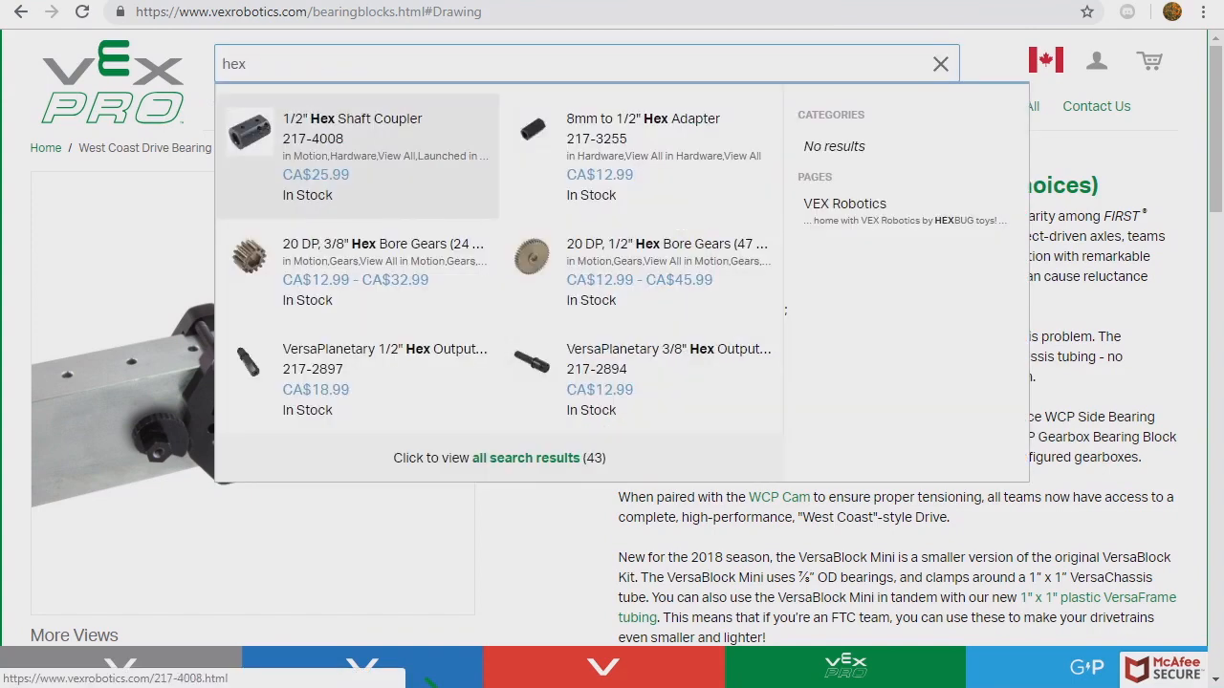
key(BackSpace)
key(BackSpace)
key(BackSpace)
- Open the Shaft Stock page and view the enlarged ThunderHex shaft photo
mouse_move(753, 106)
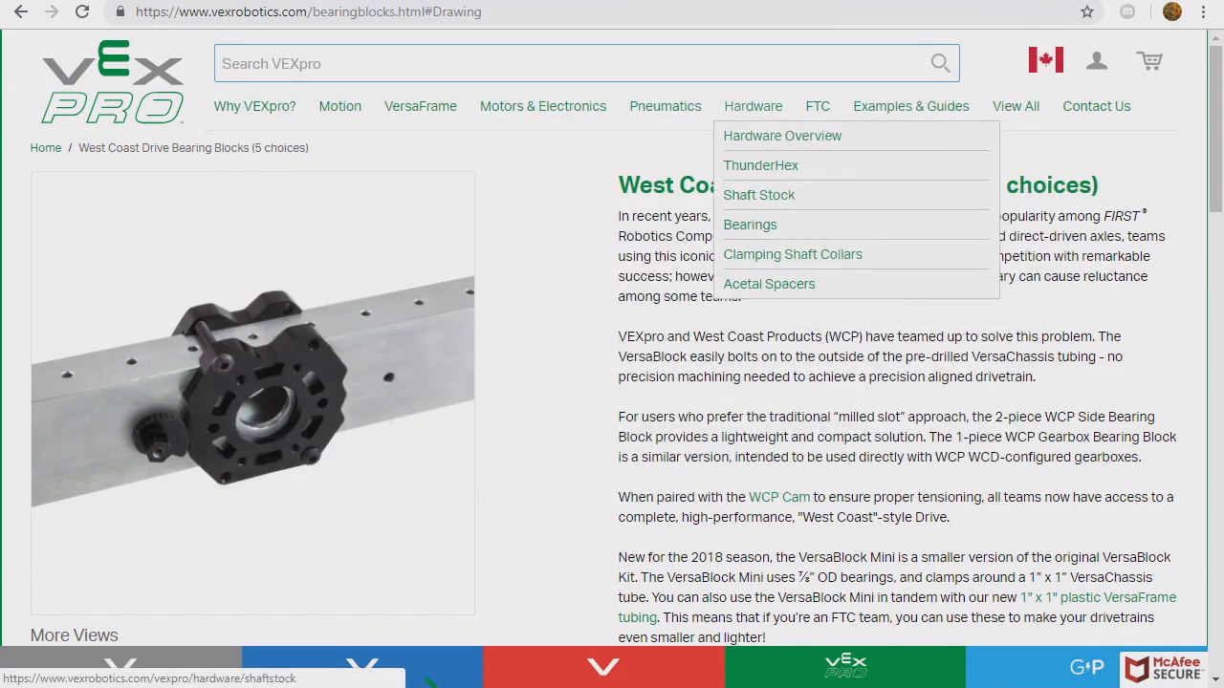
click(758, 195)
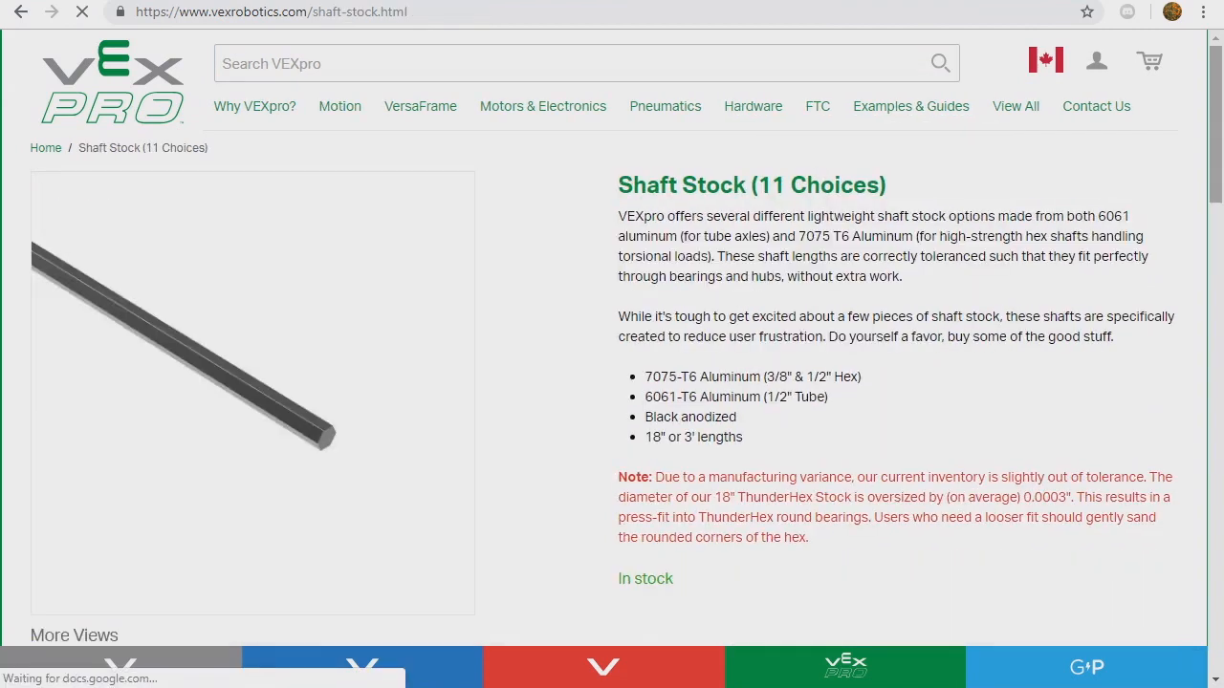
scroll(611, 363, down, 2)
click(65, 553)
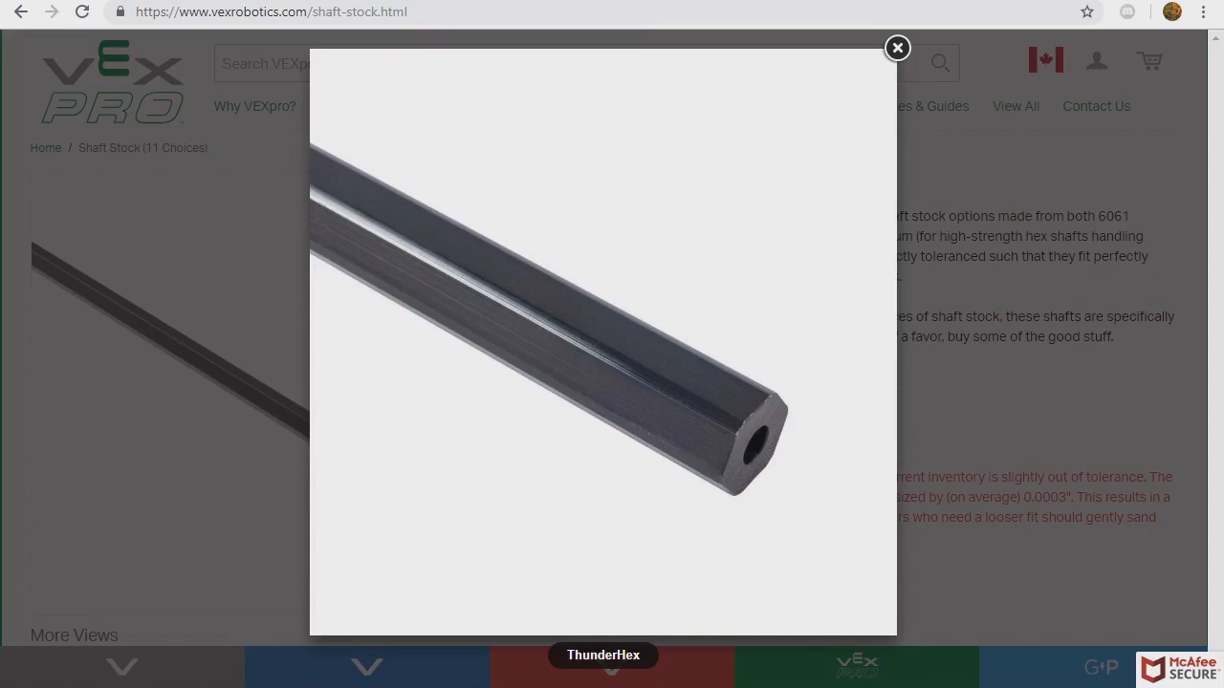
click(896, 48)
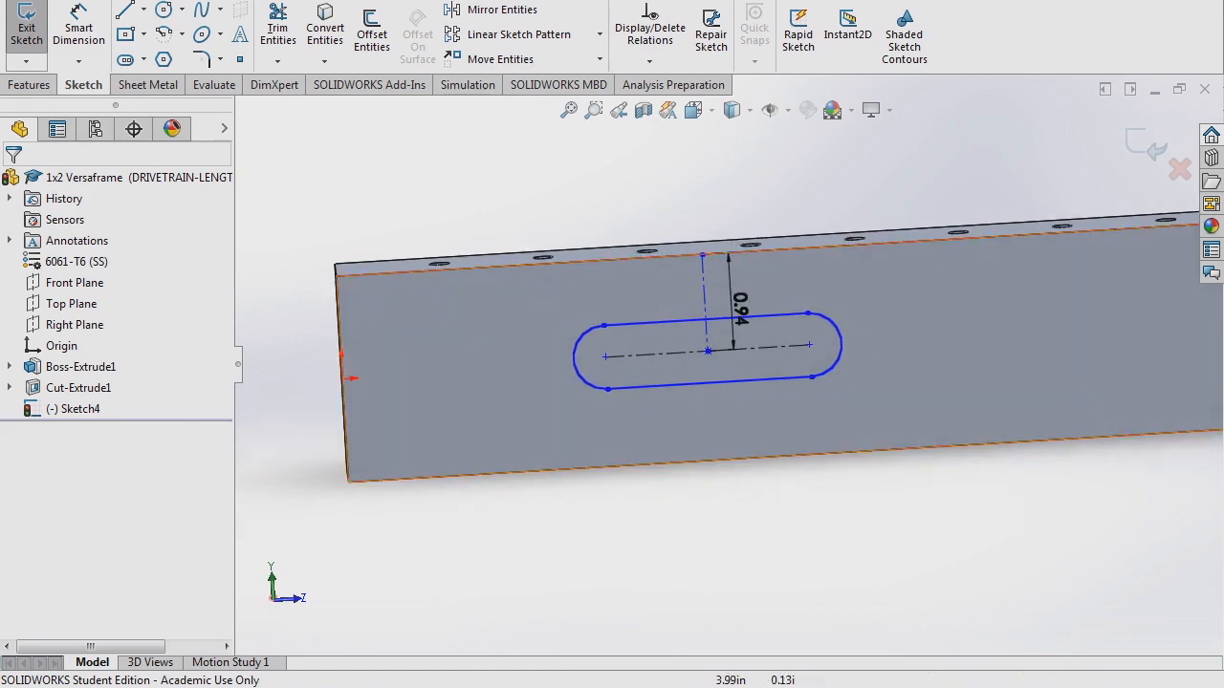
- Dimension the slot's right end arc to a 0.35 in radius
click(78, 27)
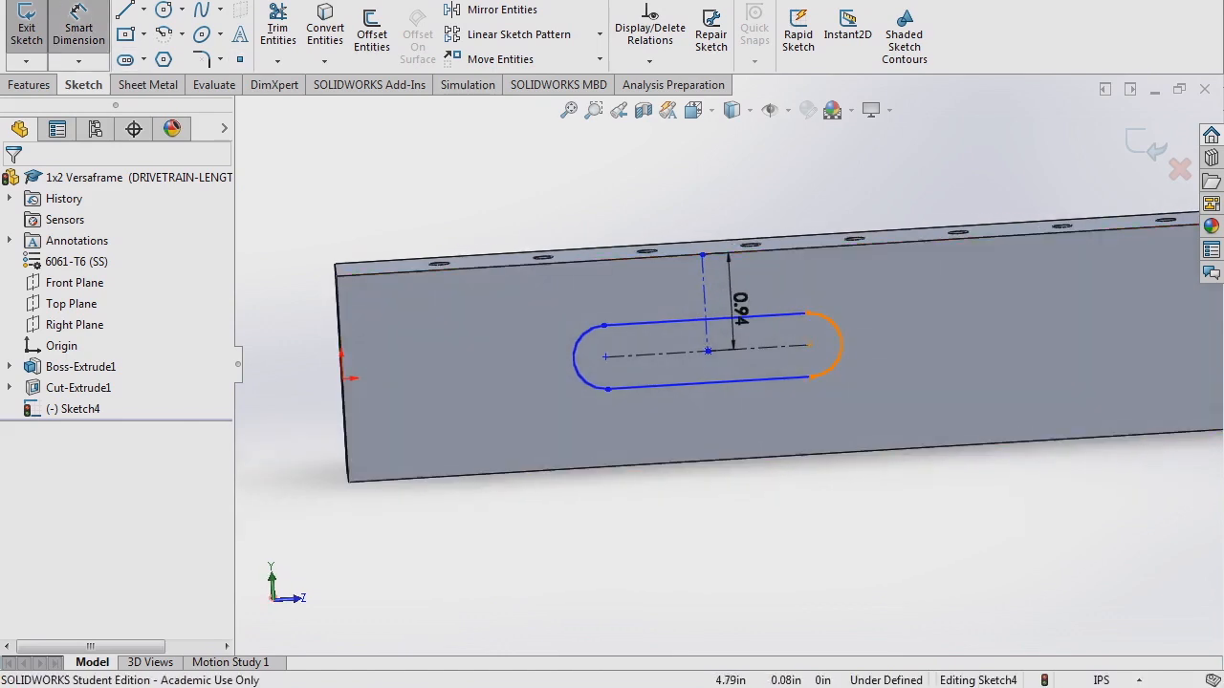
click(840, 342)
click(861, 296)
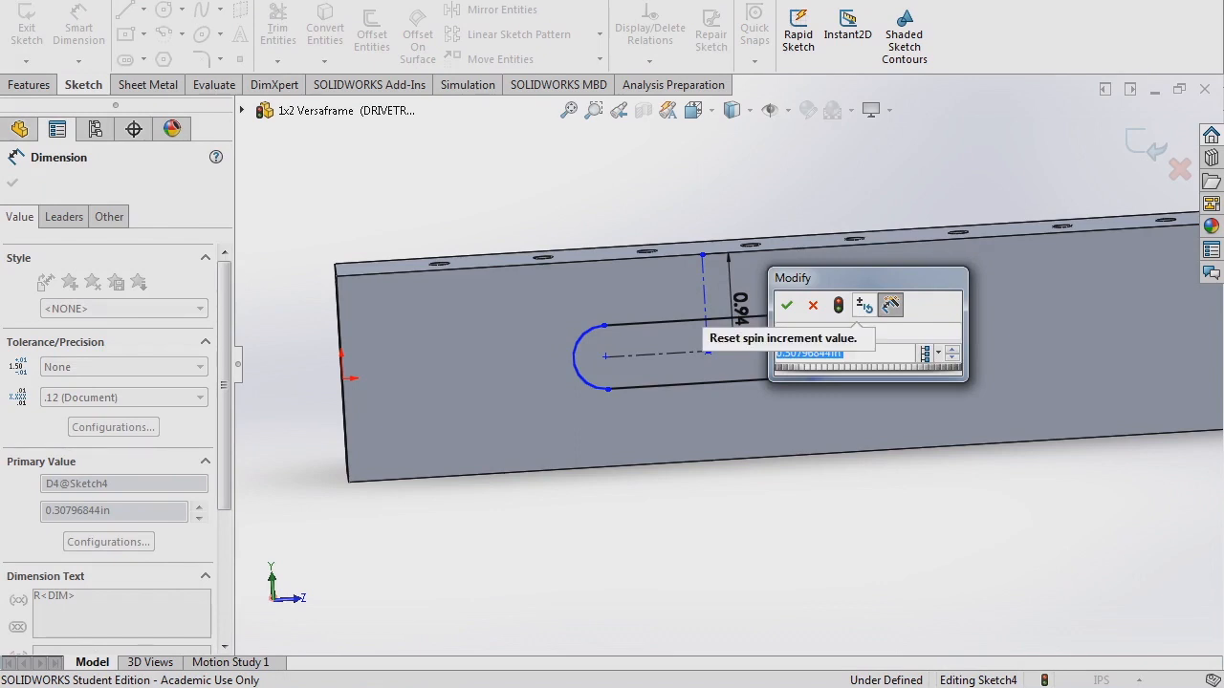
text(0.35)
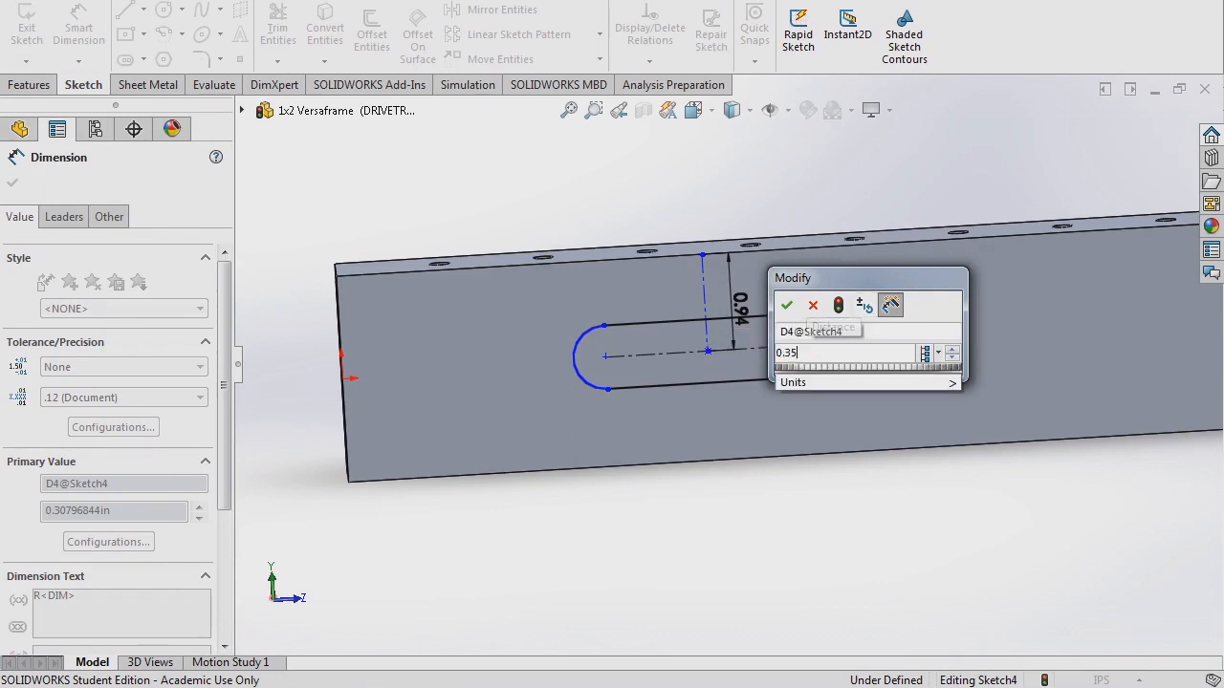
key(Return)
- Dimension the slot length and change it from 2.50 to 2.00
click(765, 347)
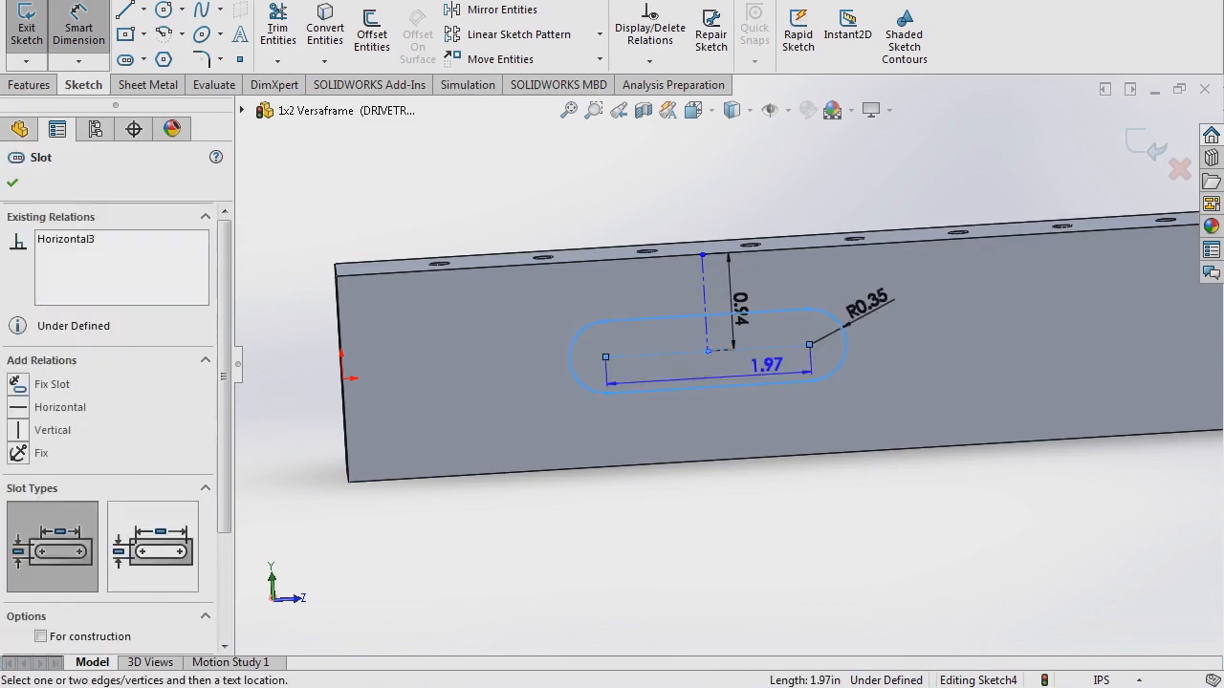
click(755, 413)
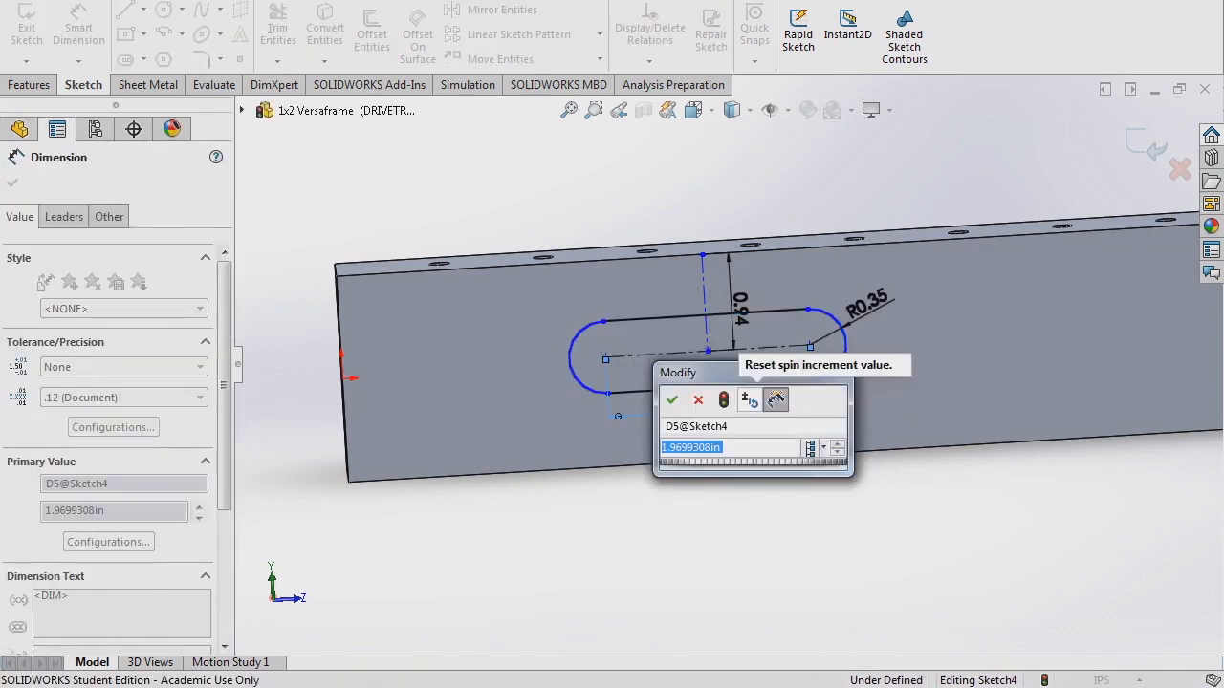
key(Return)
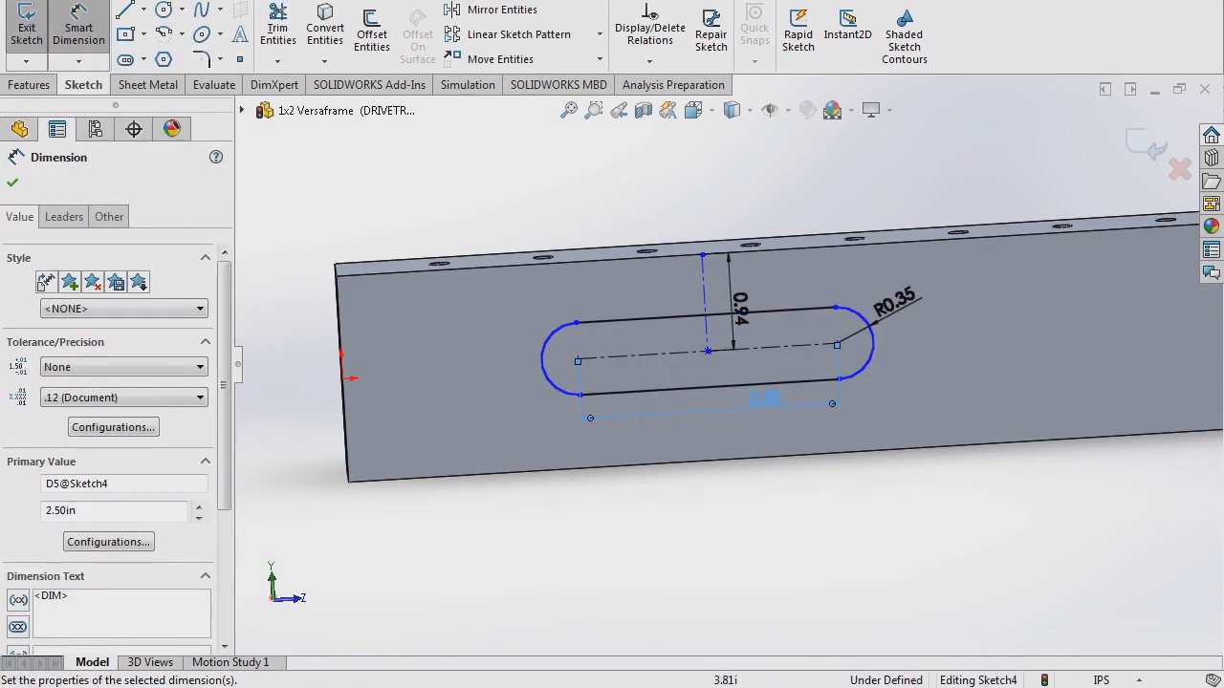
scroll(728, 364, up, 3)
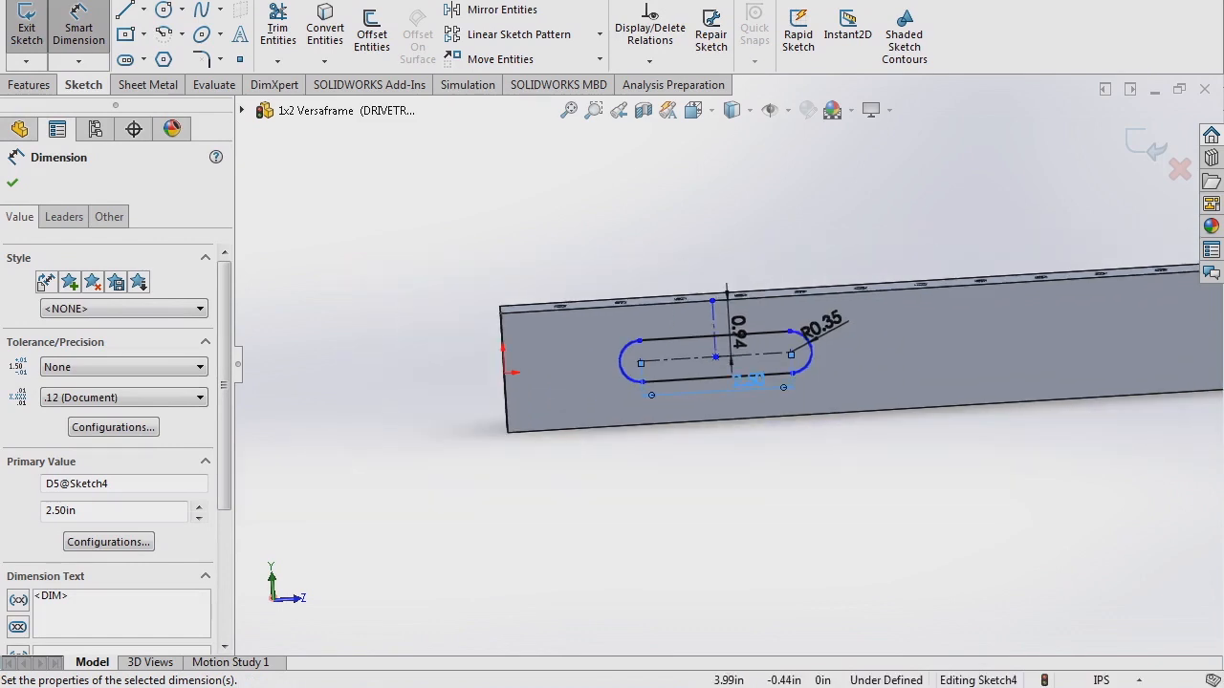
double_click(748, 381)
text(2)
key(Return)
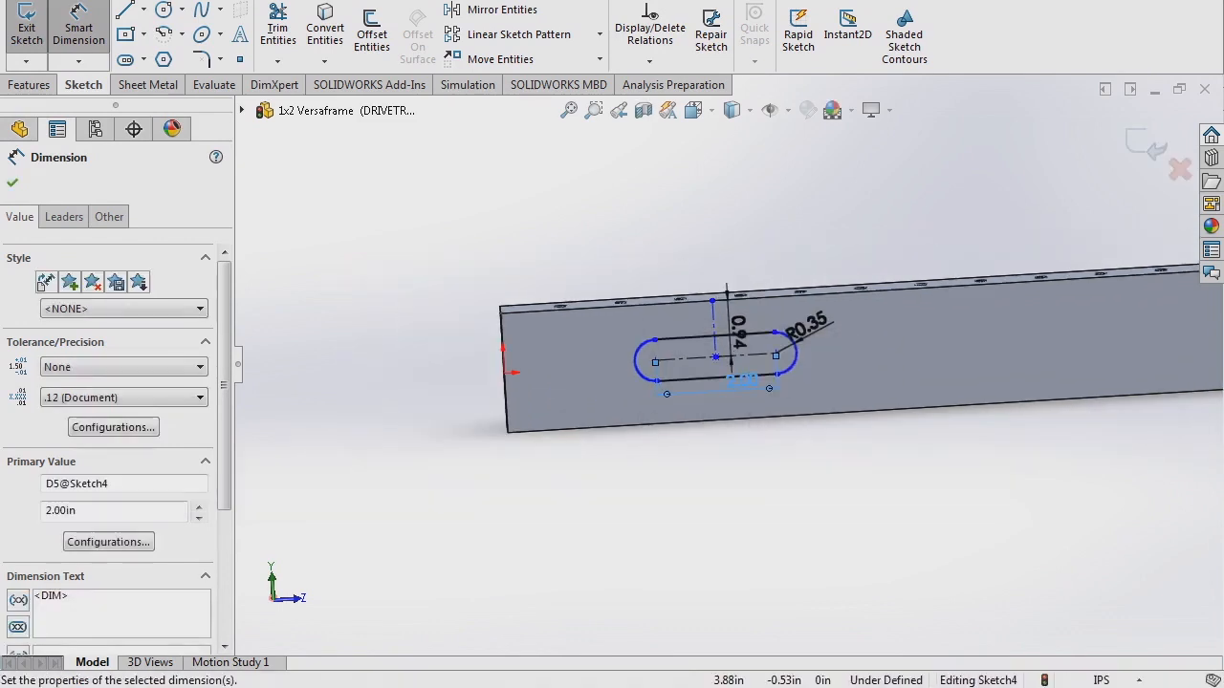
key(Escape)
scroll(765, 415, up, 3)
scroll(1051, 440, down, 2)
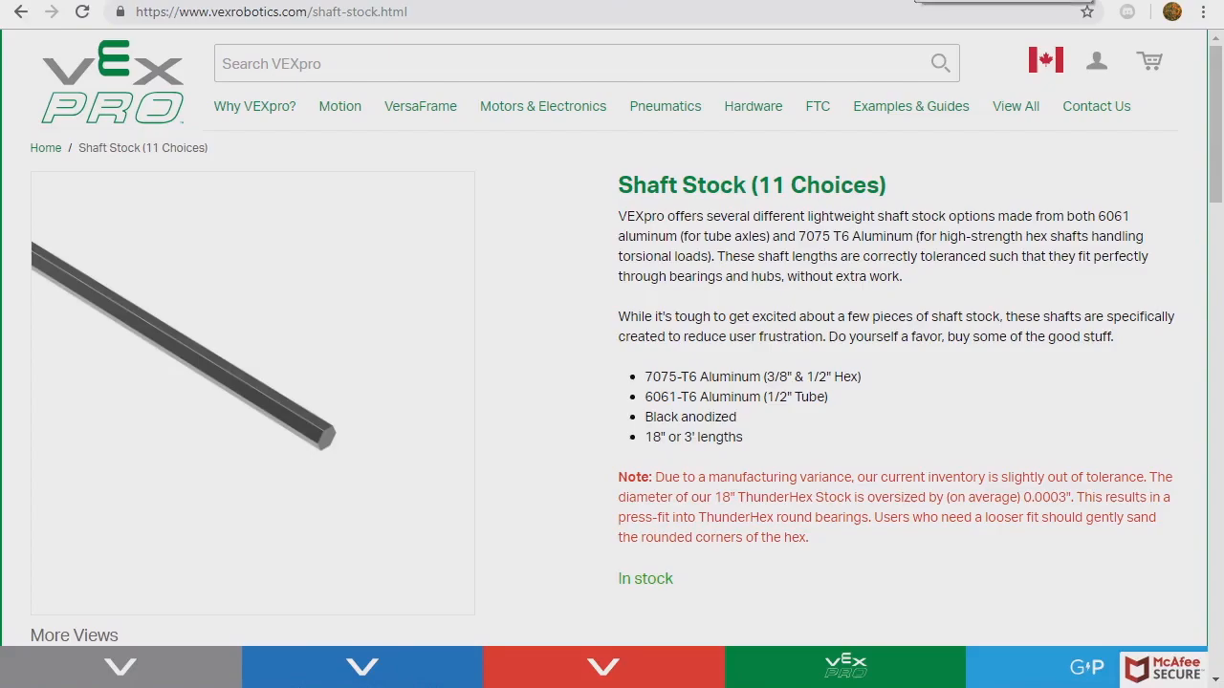
- Bring up VEXpro's Shaft Stock page in Chrome and start a site search
click(511, 1)
click(229, 63)
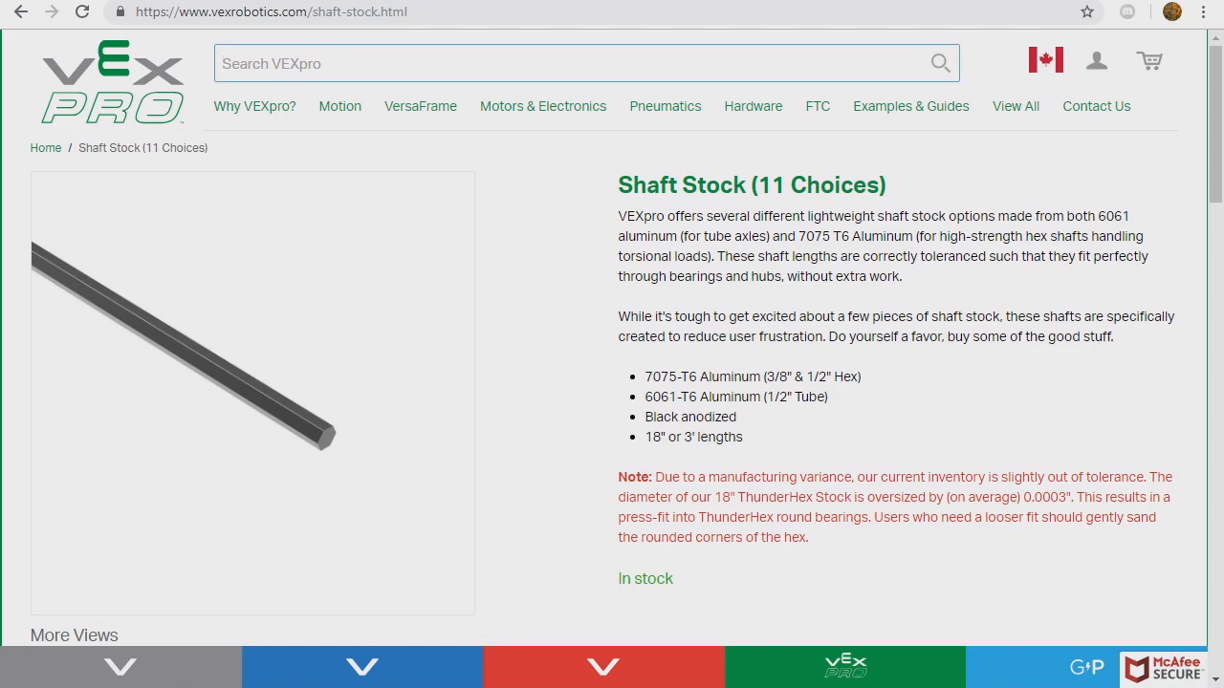
- Search VEXpro for 'sprocket' and review the #25 Sprockets 1/2" Hex Bore tables
text(sprocket)
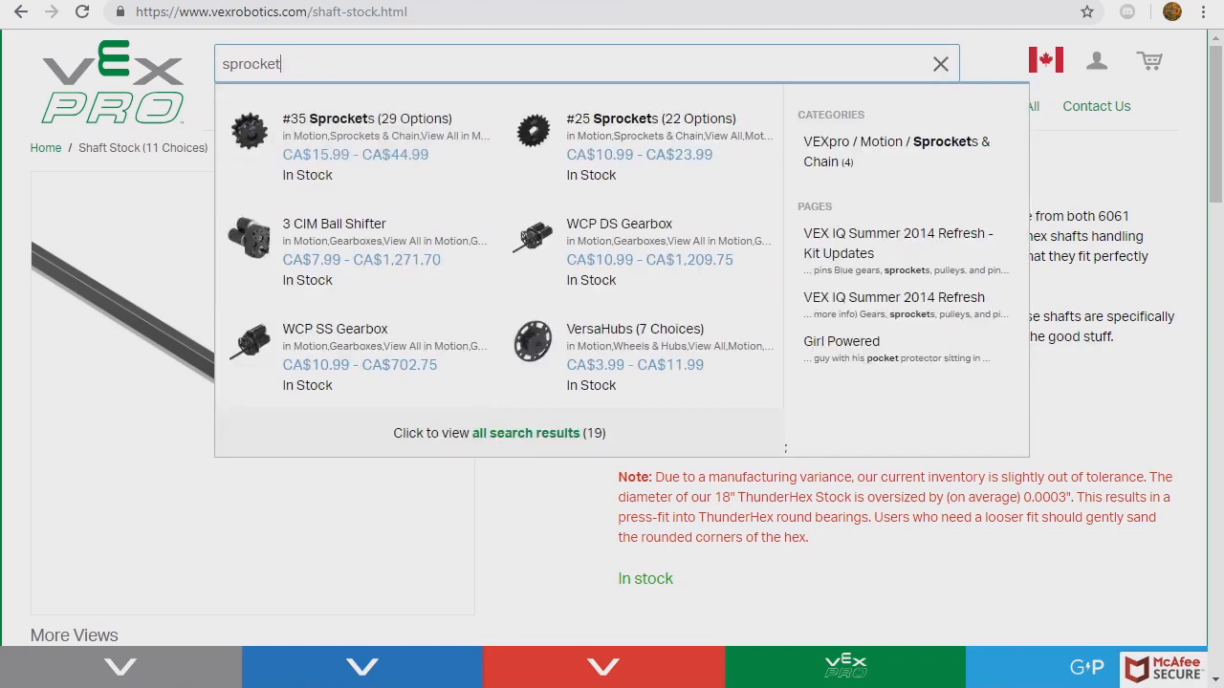
click(650, 119)
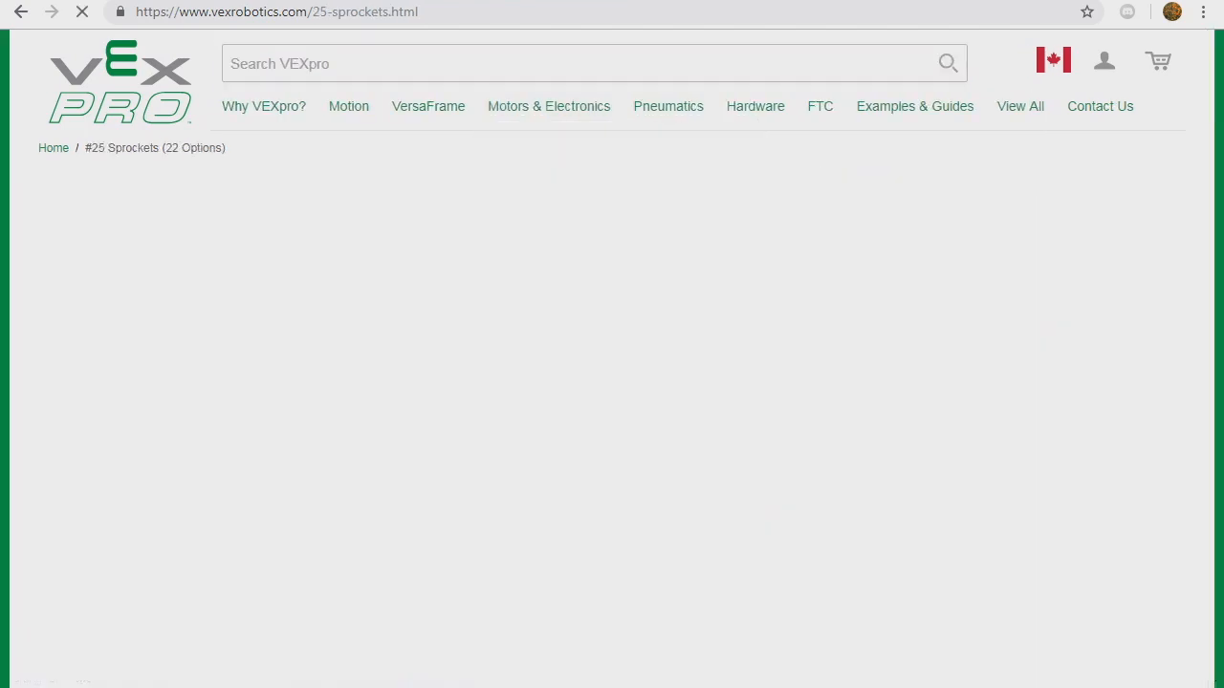
scroll(612, 383, down, 3)
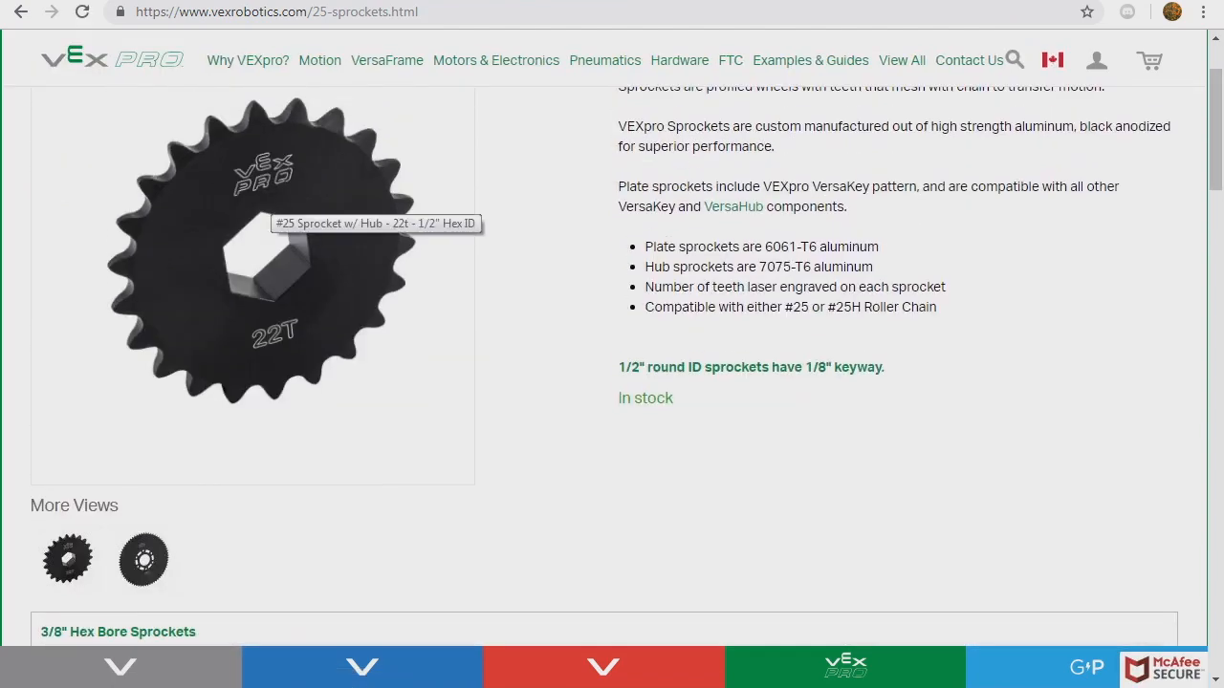
scroll(612, 363, down, 6)
scroll(612, 364, up, 1)
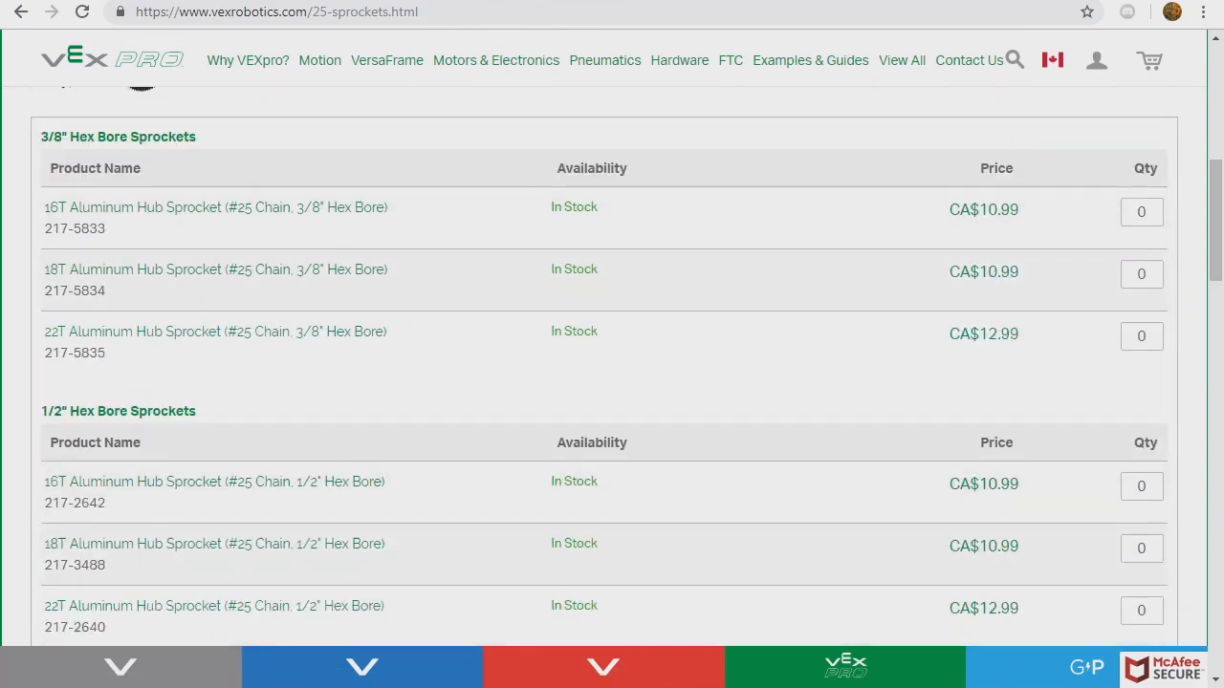
drag(41, 411, 81, 411)
scroll(611, 363, down, 2)
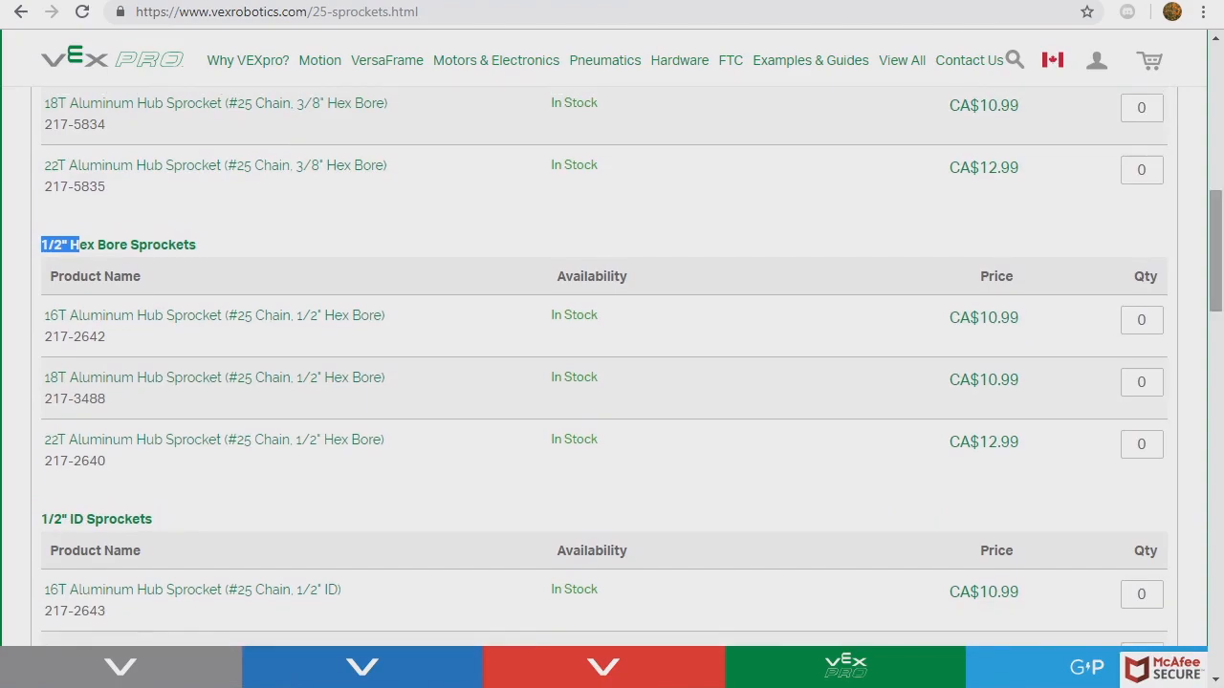
- In the Botlanta calculator, select the .25 chain pitch and Drive Sprocket Teeth fields
key(ctrl+Tab)
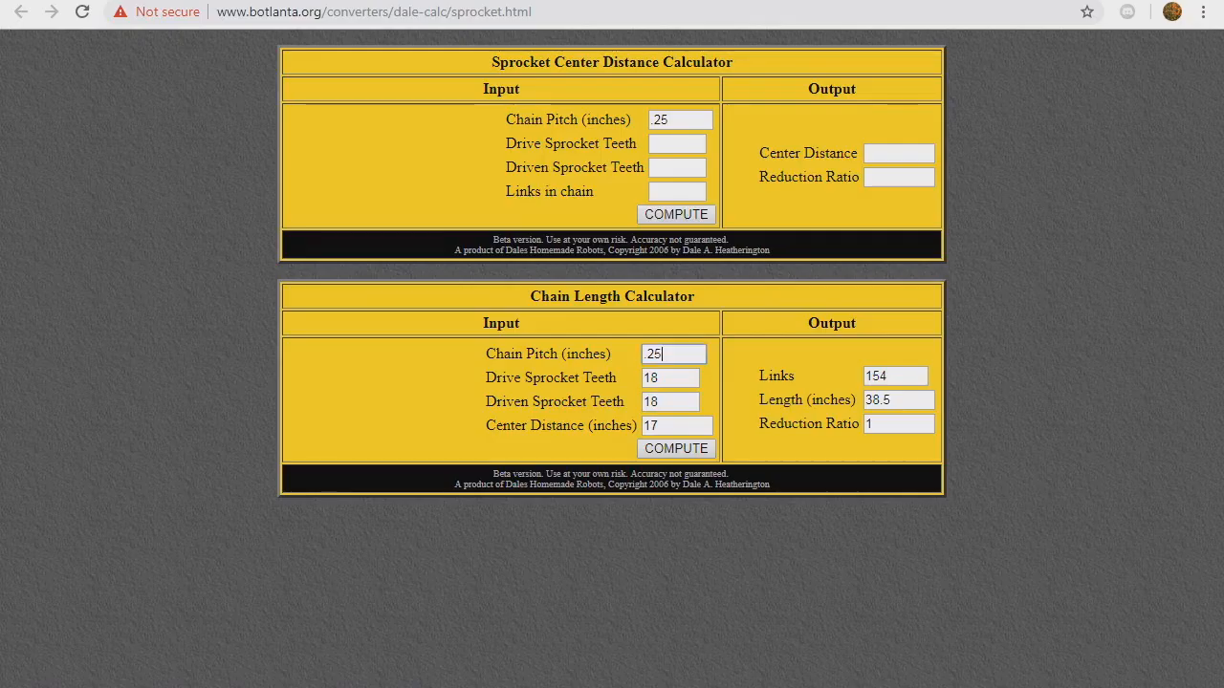
drag(663, 354, 642, 354)
click(662, 377)
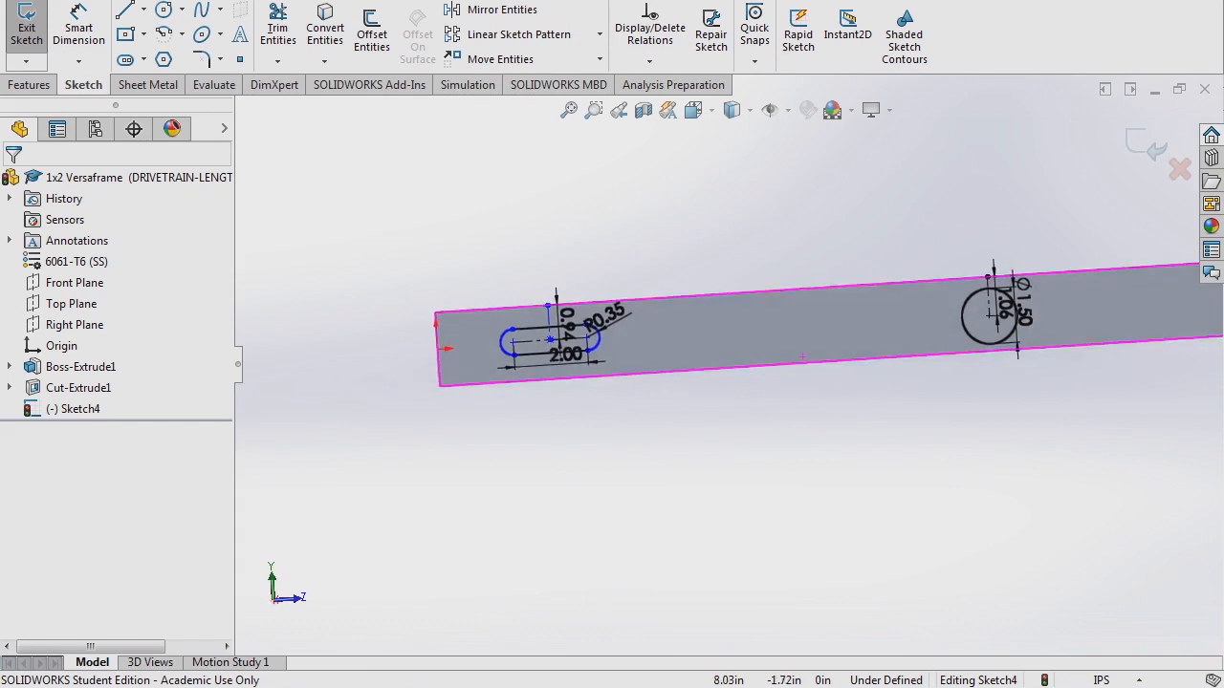
- Draw a construction line from the slot centre to the bearing hole centre, dimensioned 12.55 in
click(550, 341)
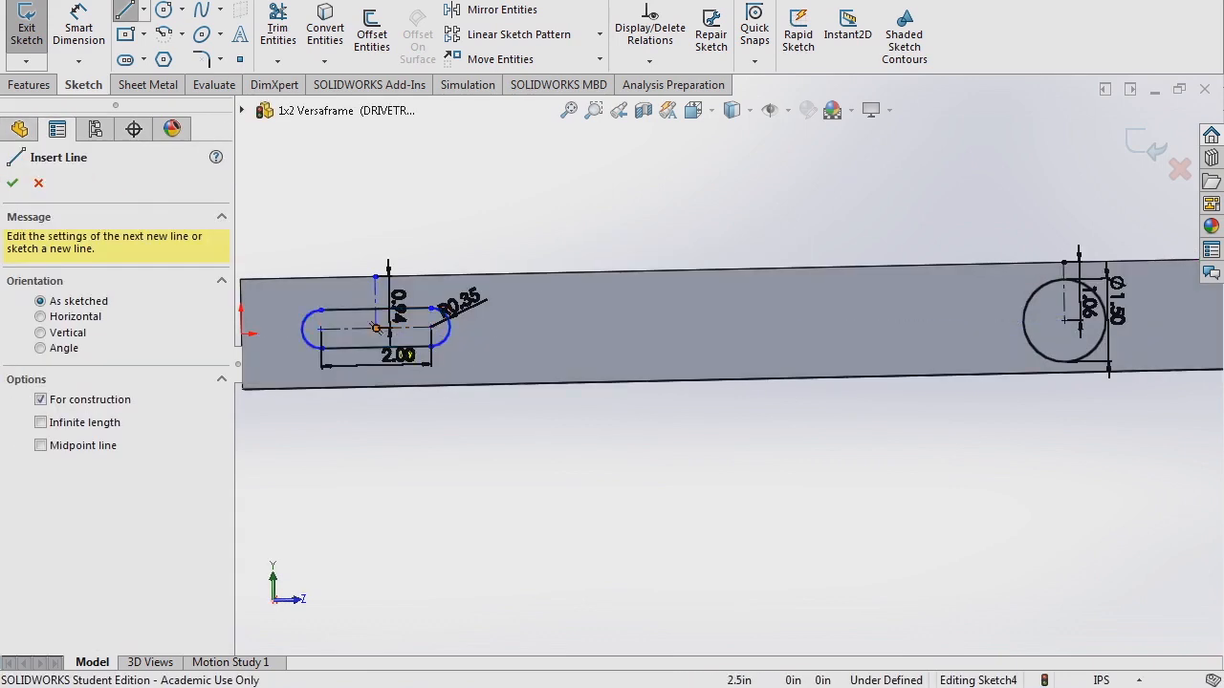
click(376, 329)
click(1064, 321)
key(Escape)
key(Escape)
click(79, 26)
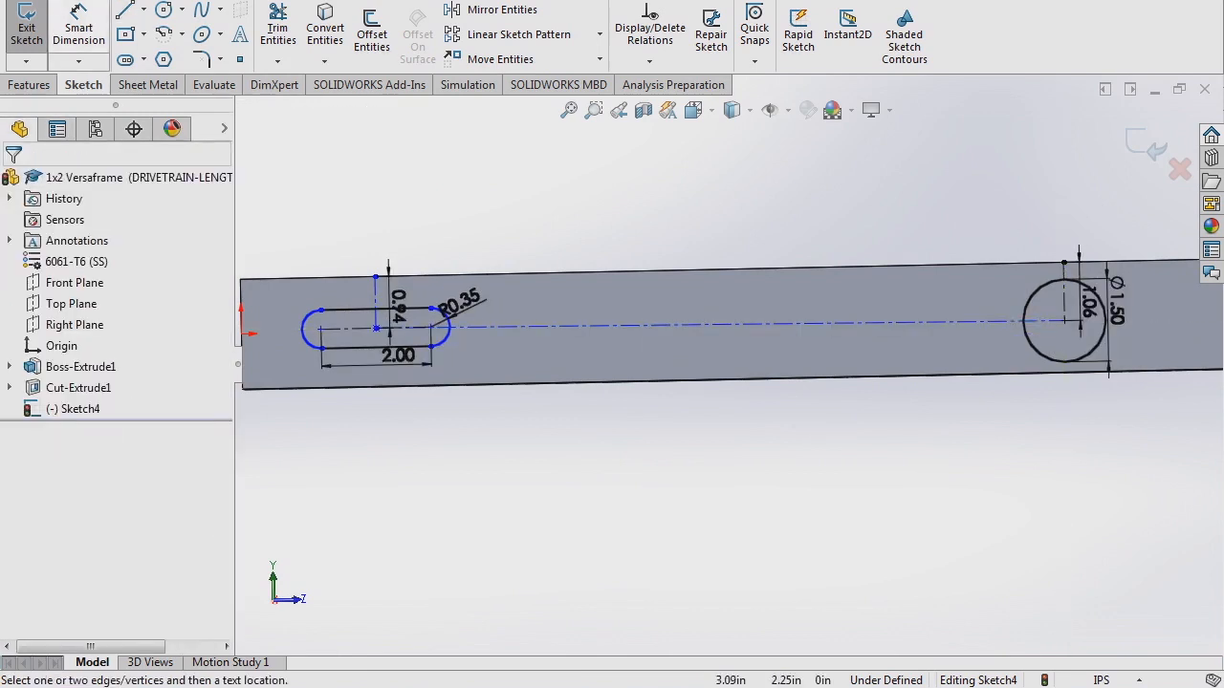
click(707, 325)
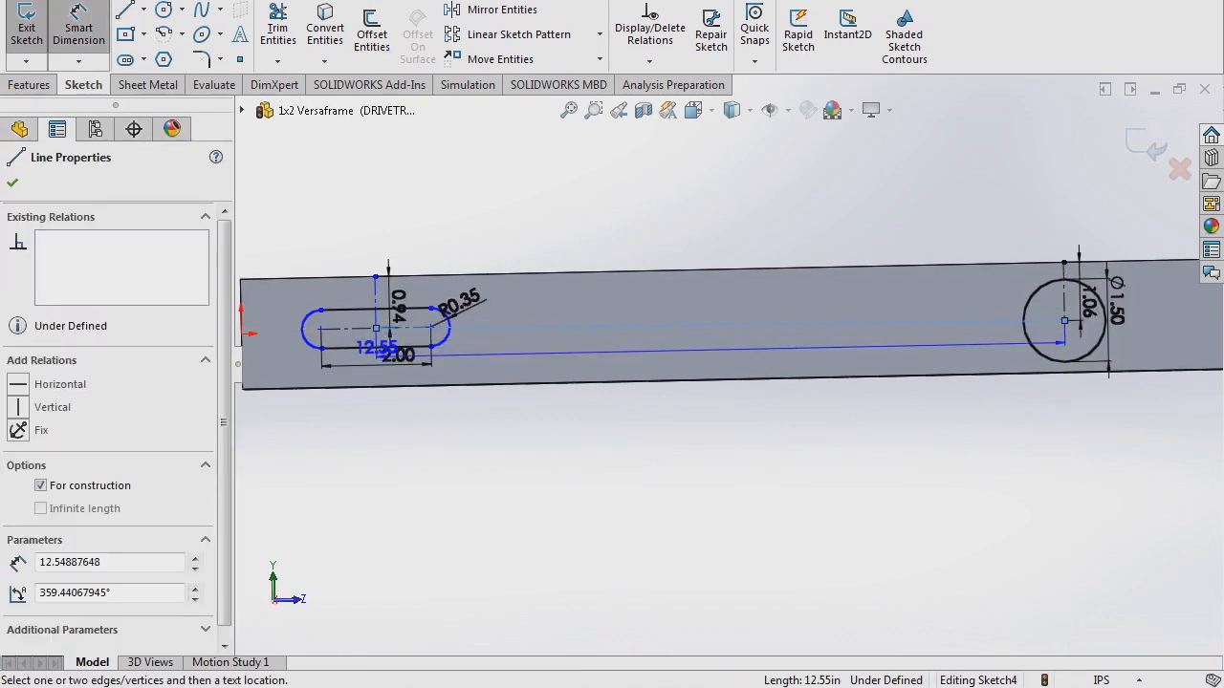
click(696, 348)
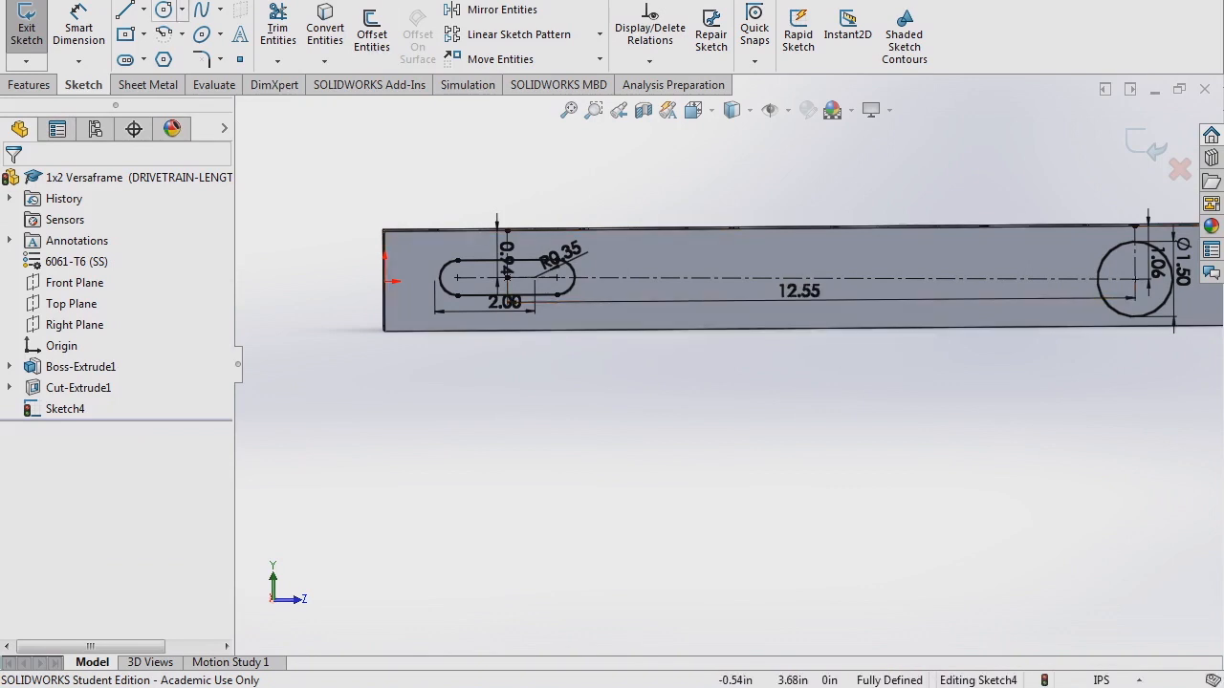
- Draw centre-radius circles on the slot midpoint and on the bearing hole centre
click(181, 10)
click(210, 56)
click(182, 10)
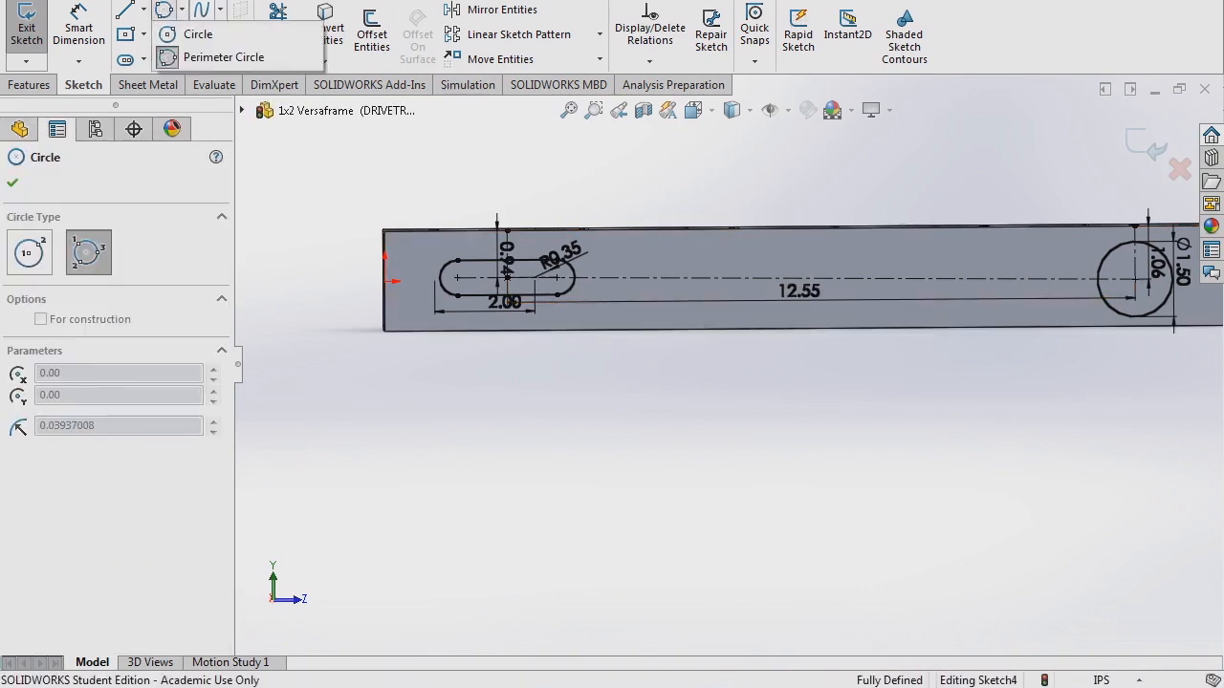
click(197, 34)
click(506, 277)
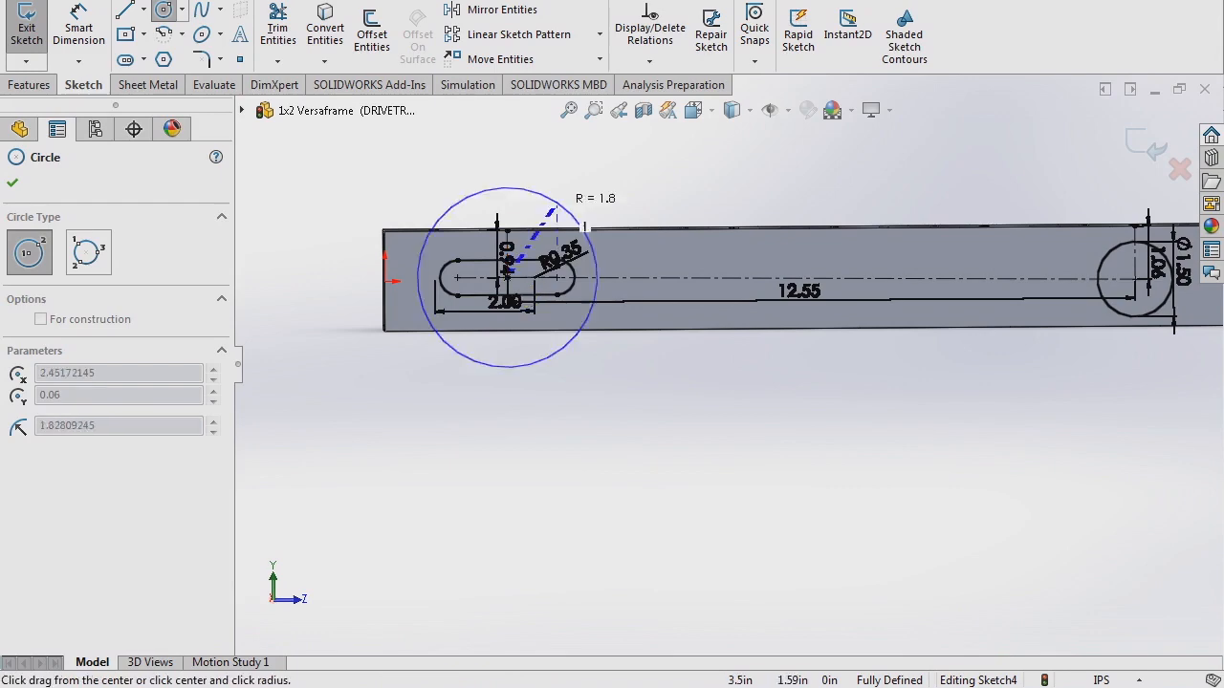
click(569, 188)
scroll(1051, 266, up, 2)
scroll(1032, 272, down, 2)
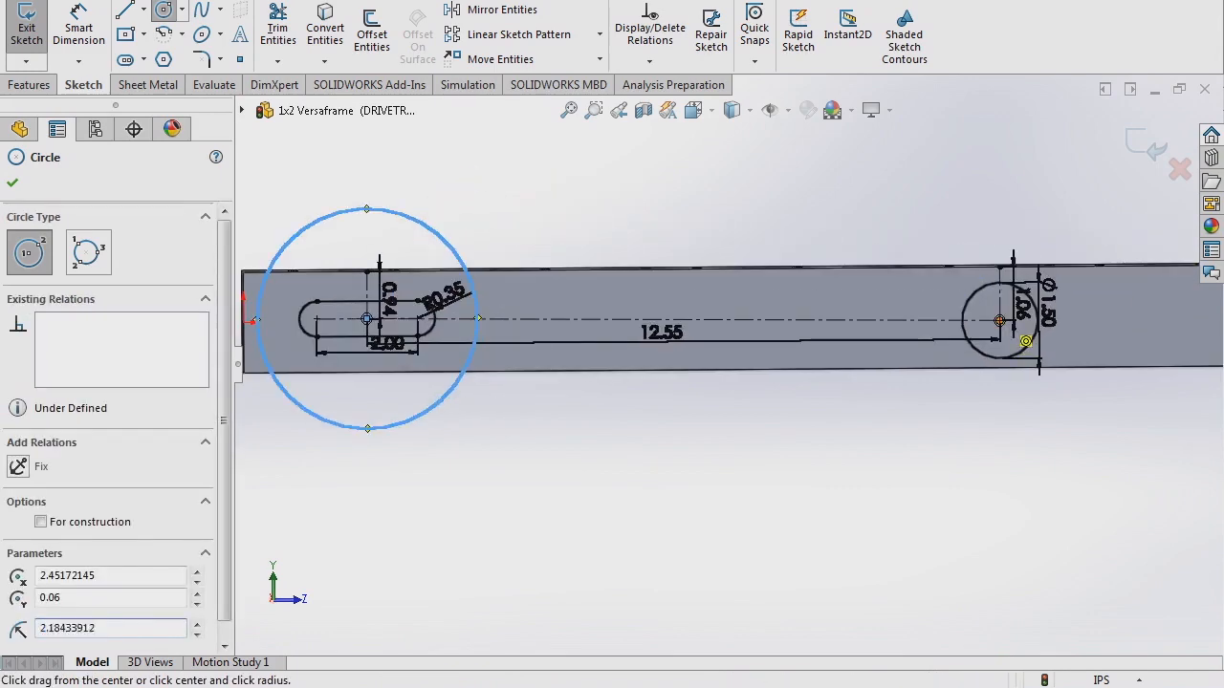
click(999, 321)
click(1011, 210)
key(Escape)
- Dimension the slot circle to Ø4.00 and delete the right circle's Ø4.44 dimension
scroll(583, 321, up, 2)
scroll(583, 321, down, 1)
key(Escape)
click(570, 288)
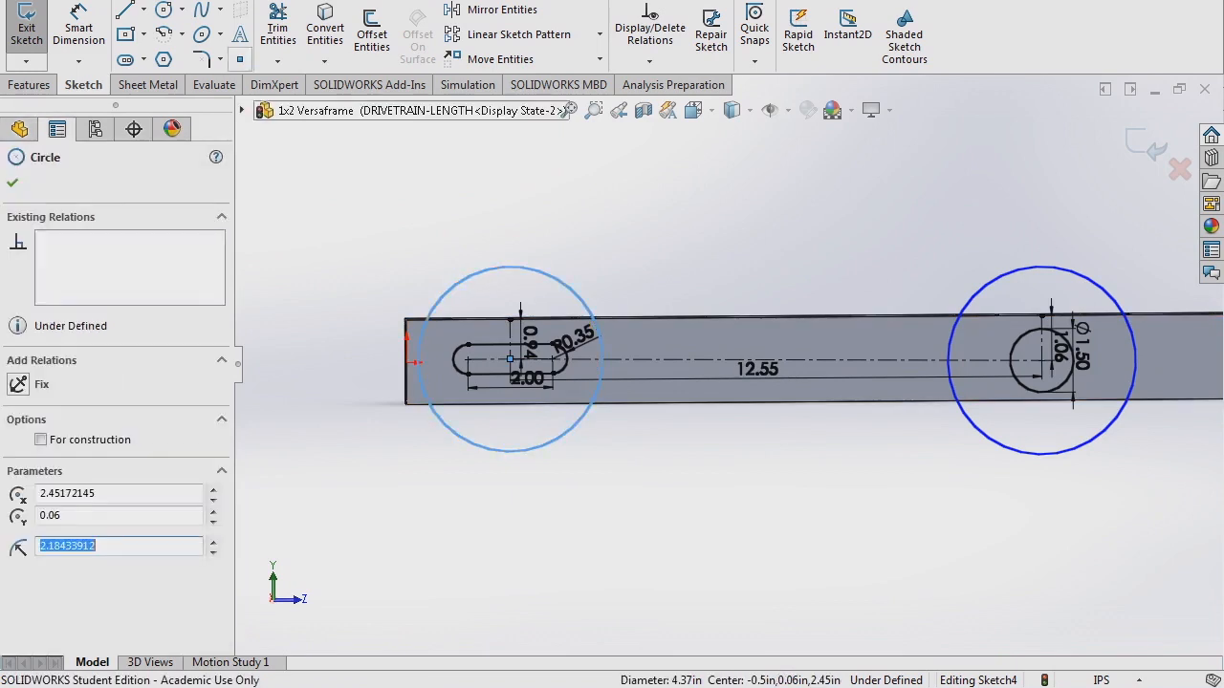
click(80, 29)
click(543, 226)
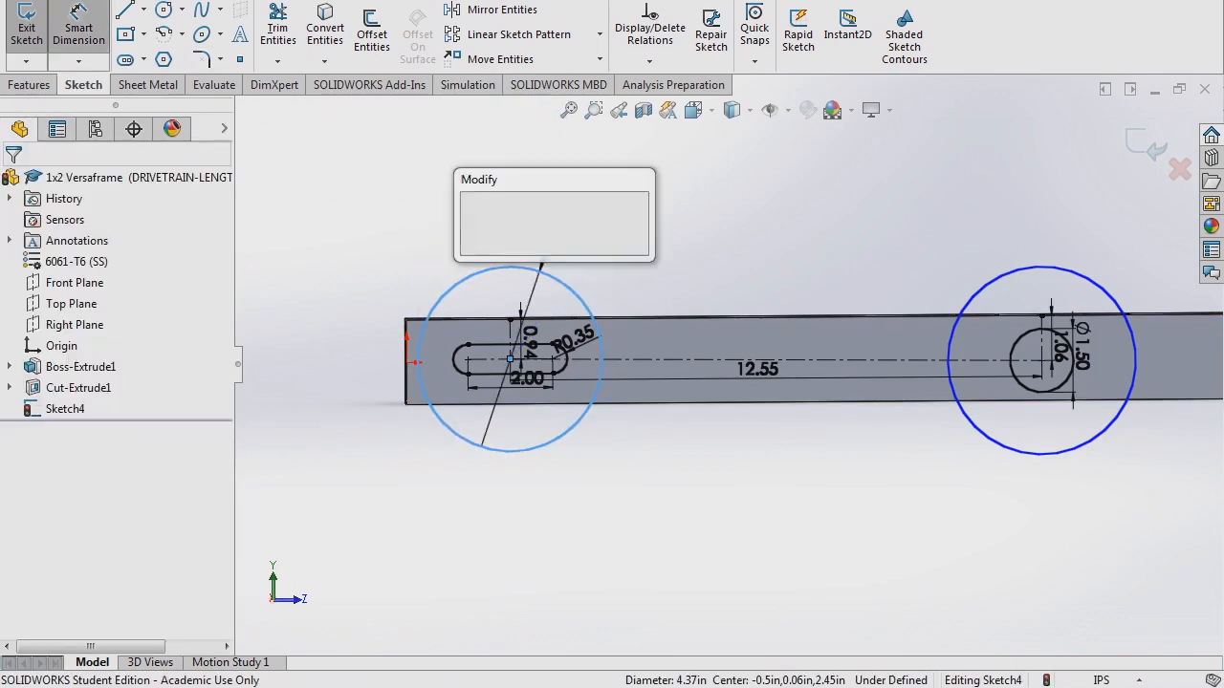
text(4)
key(Return)
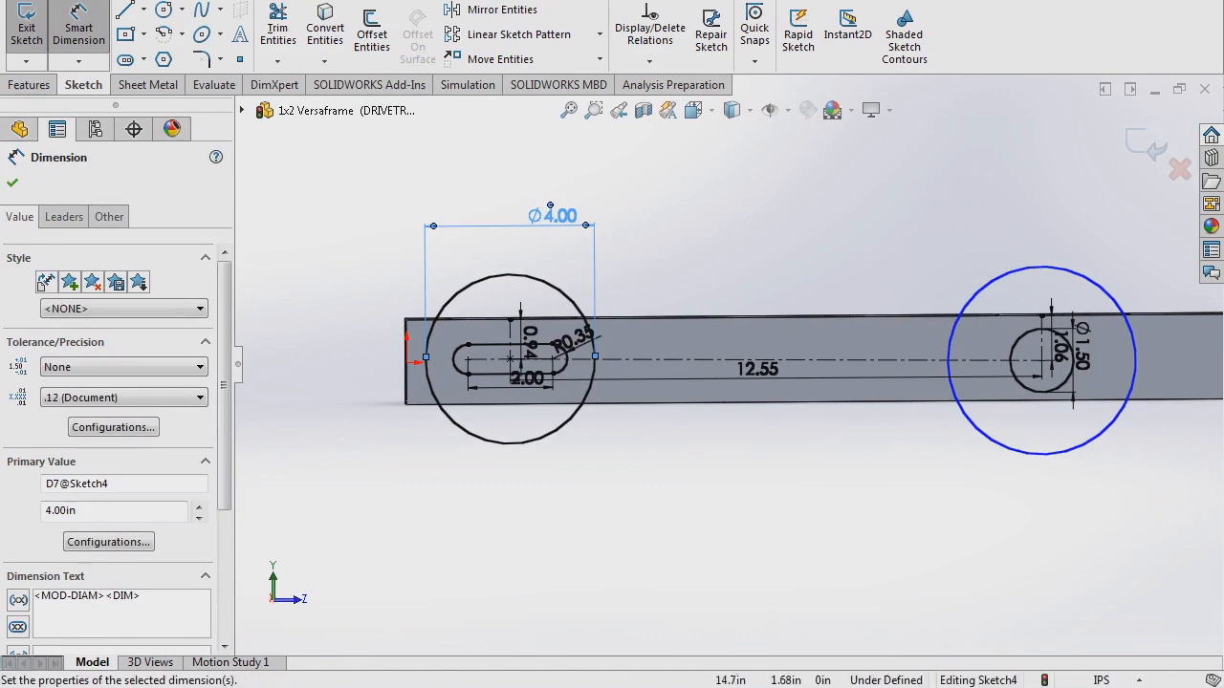
click(974, 294)
click(1127, 236)
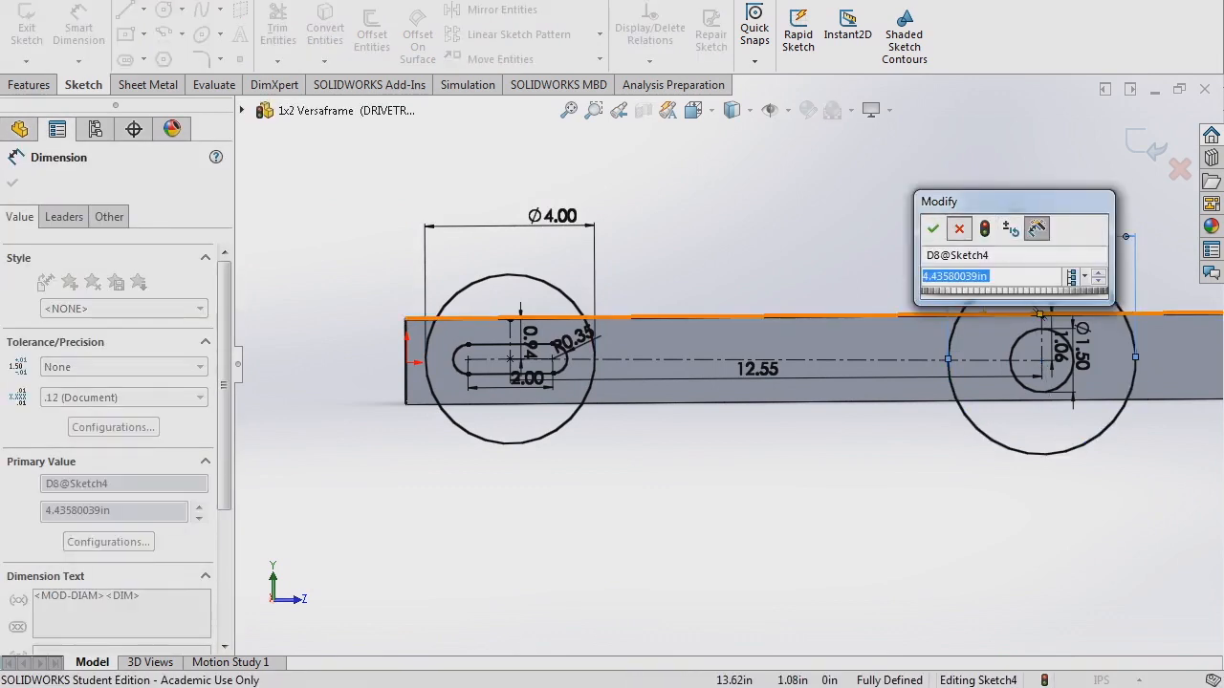
click(958, 228)
key(Escape)
right_click(1030, 231)
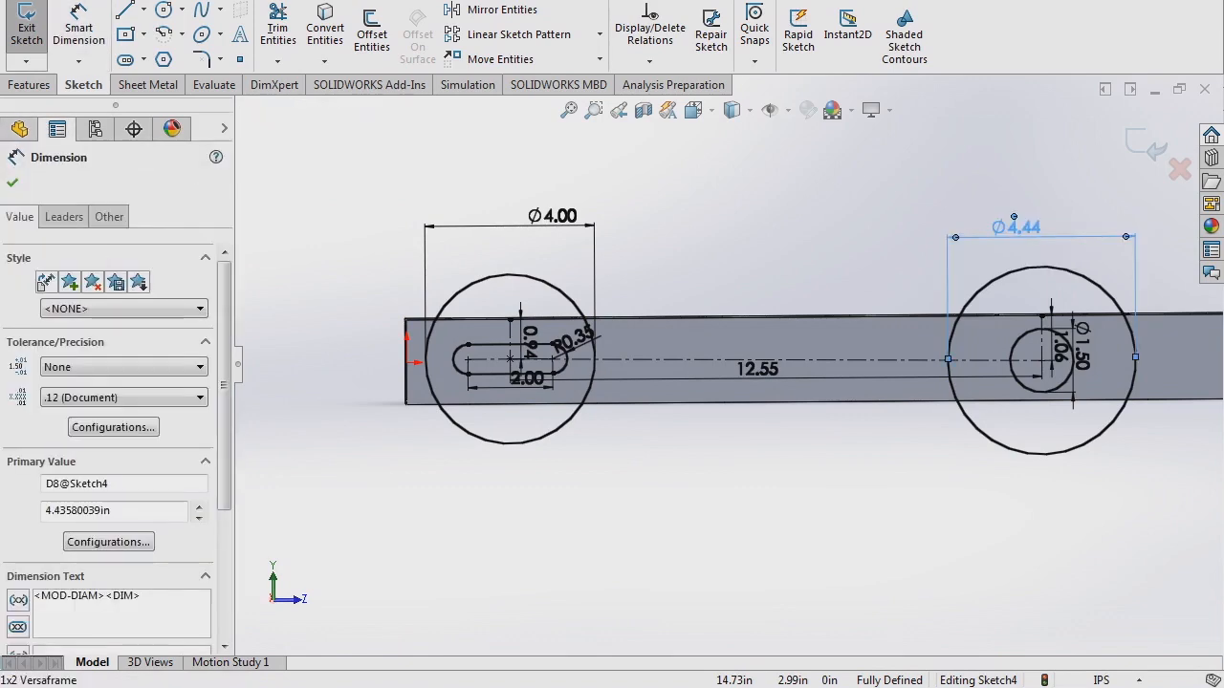
click(992, 479)
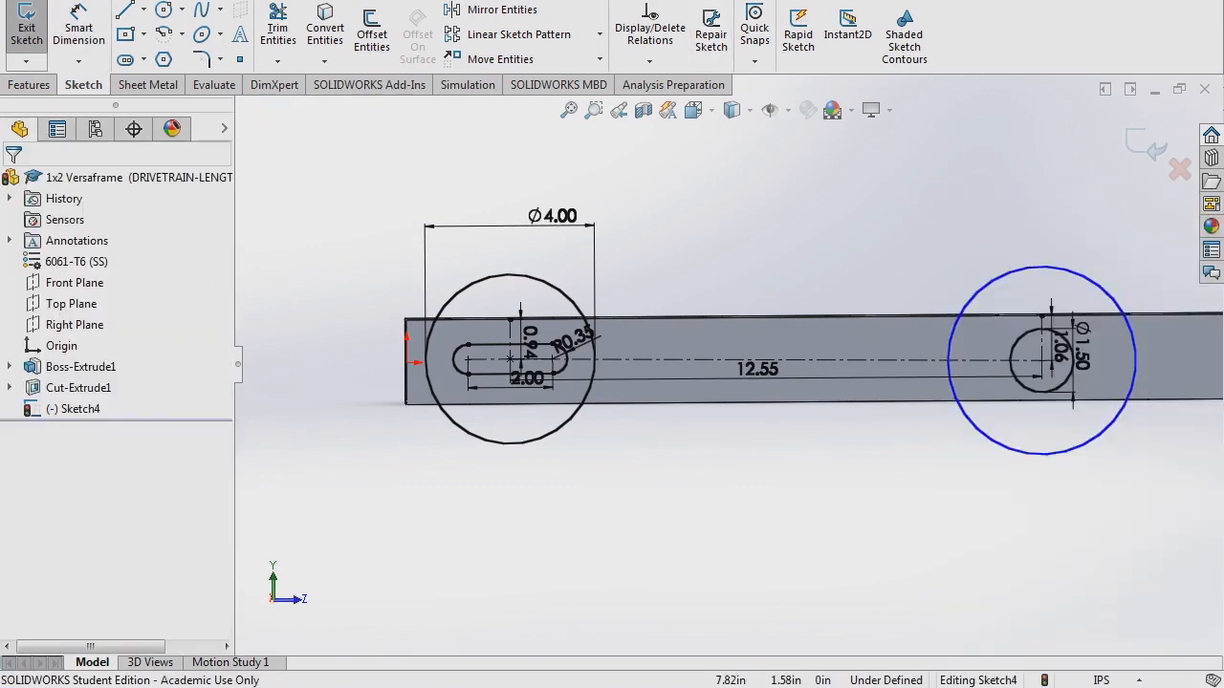
- Add an Equal relation between the two circles
key(s)
click(787, 402)
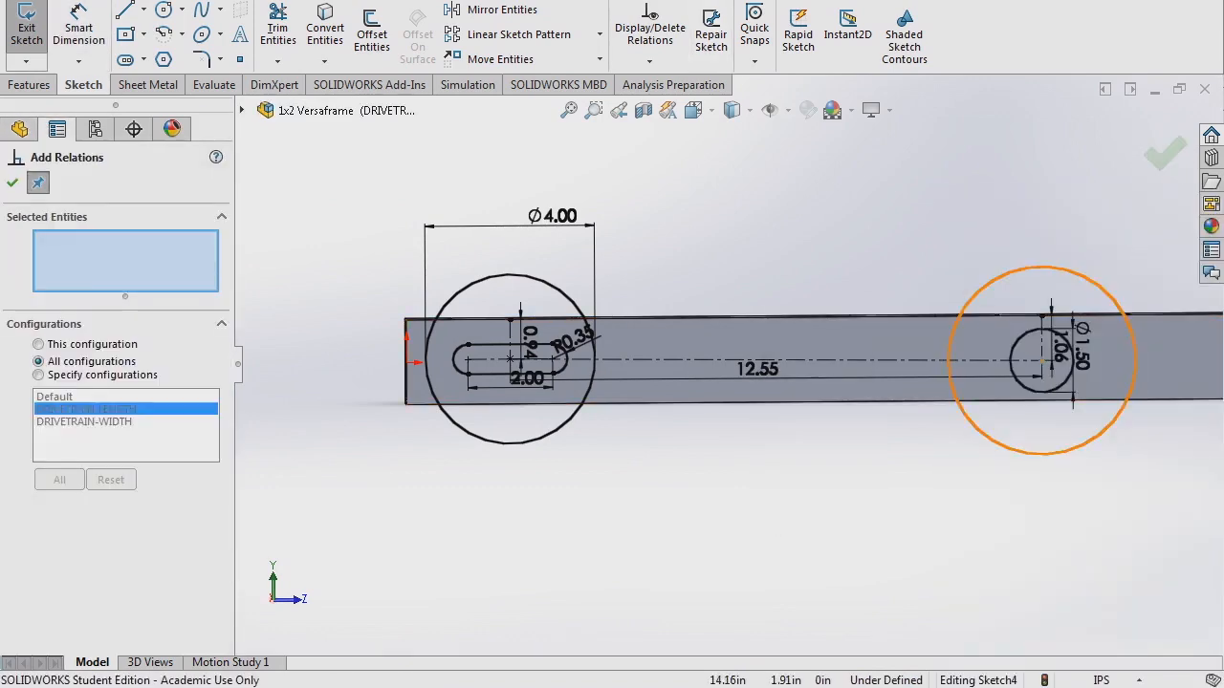
click(950, 377)
click(591, 335)
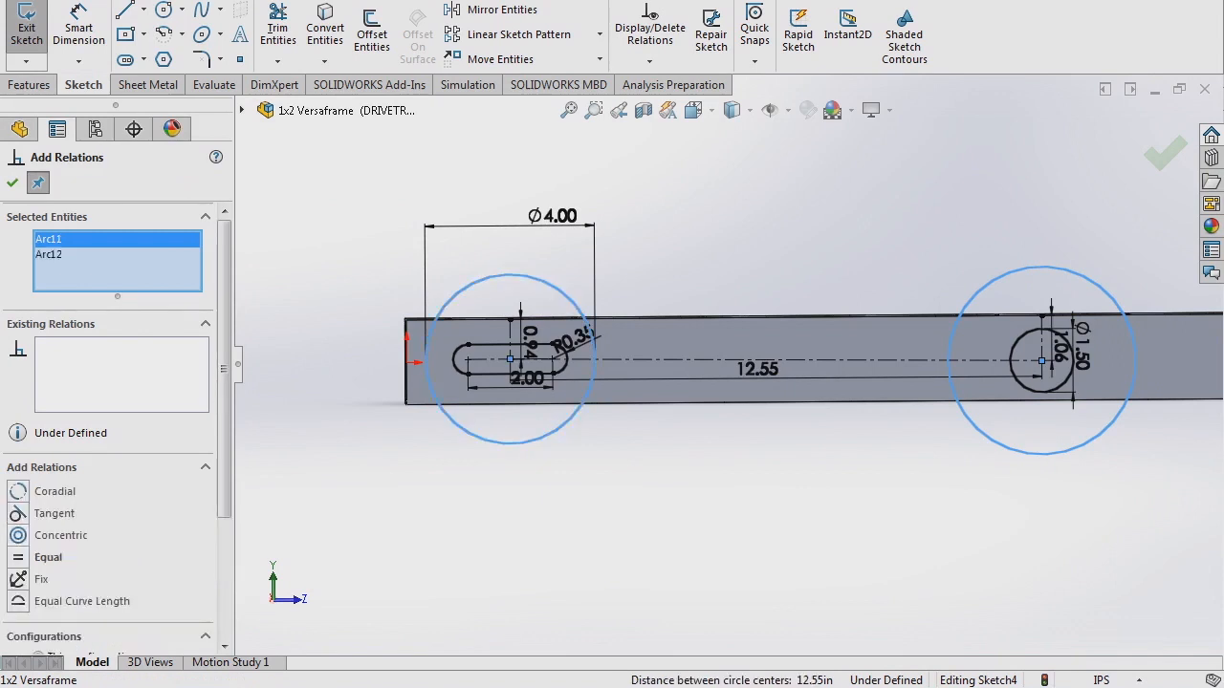
click(48, 558)
click(12, 183)
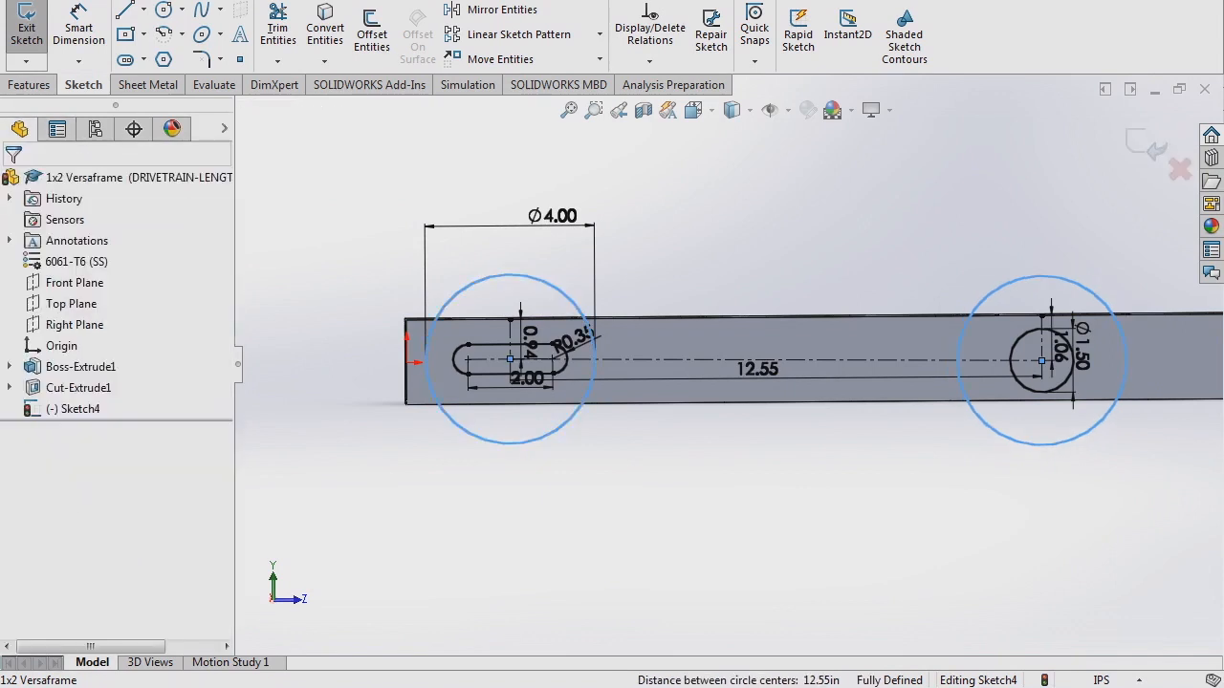
- Convert both circles to construction geometry
click(436, 316)
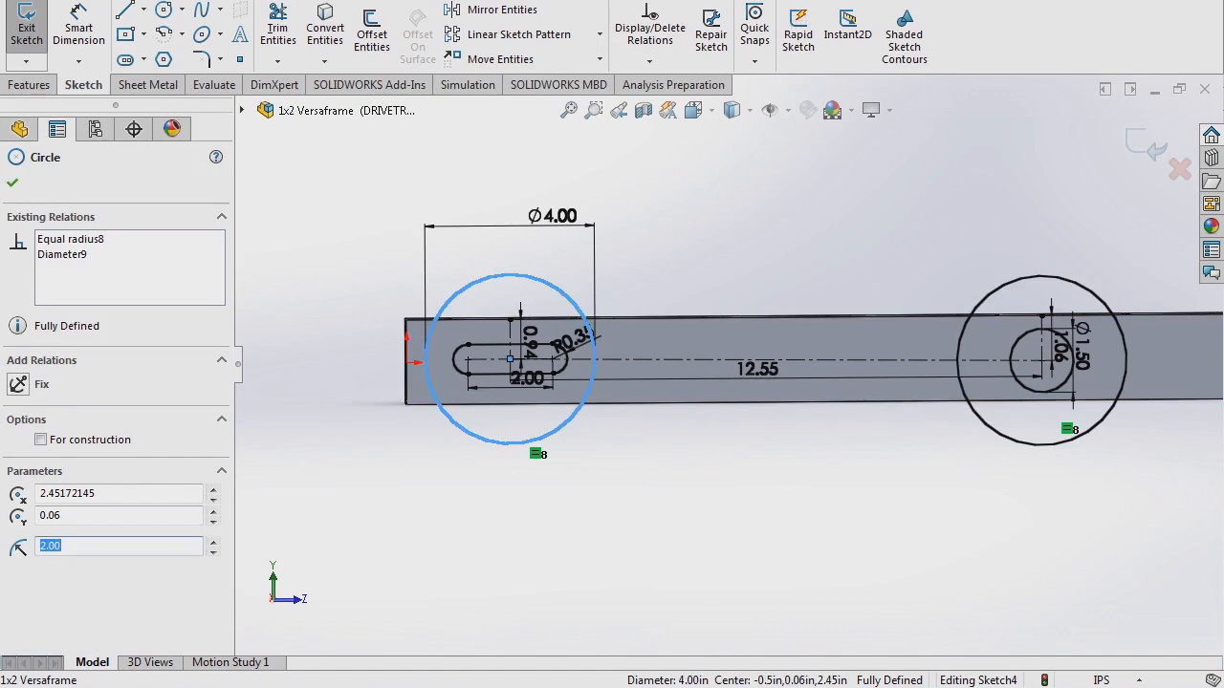
click(968, 318)
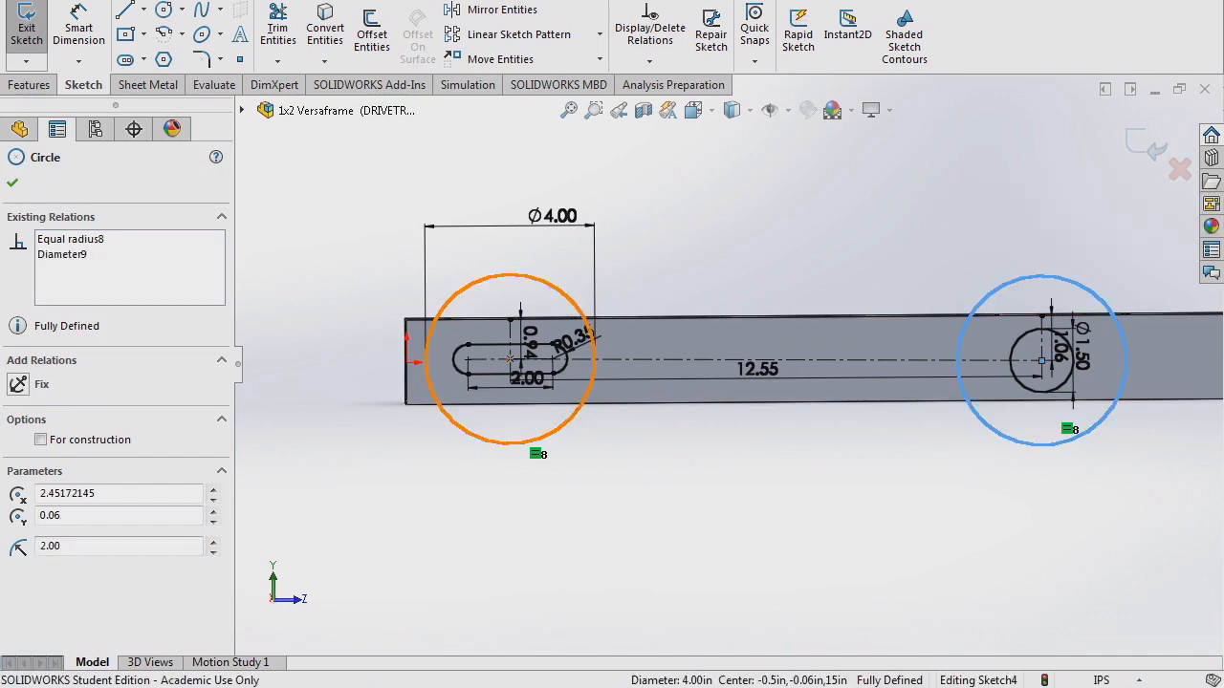
ctrl+click(572, 300)
click(593, 221)
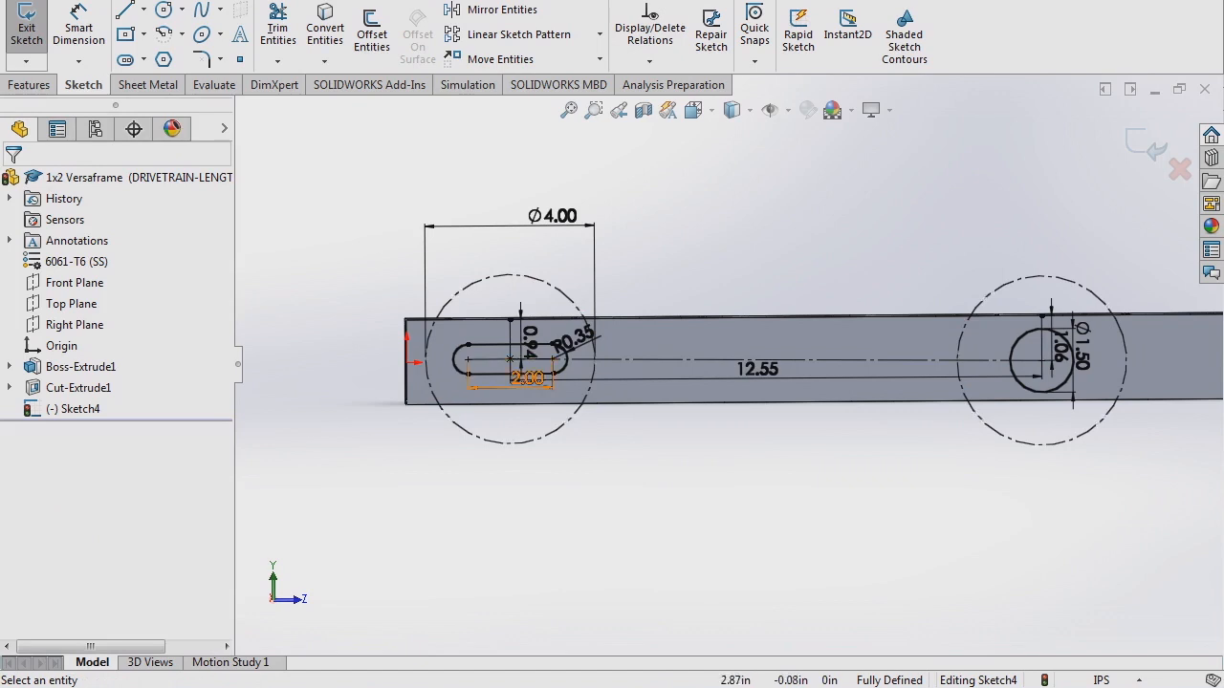
- Draw a circle centred on the slot's left end, reaching the tube's left edge
scroll(517, 381, down, 2)
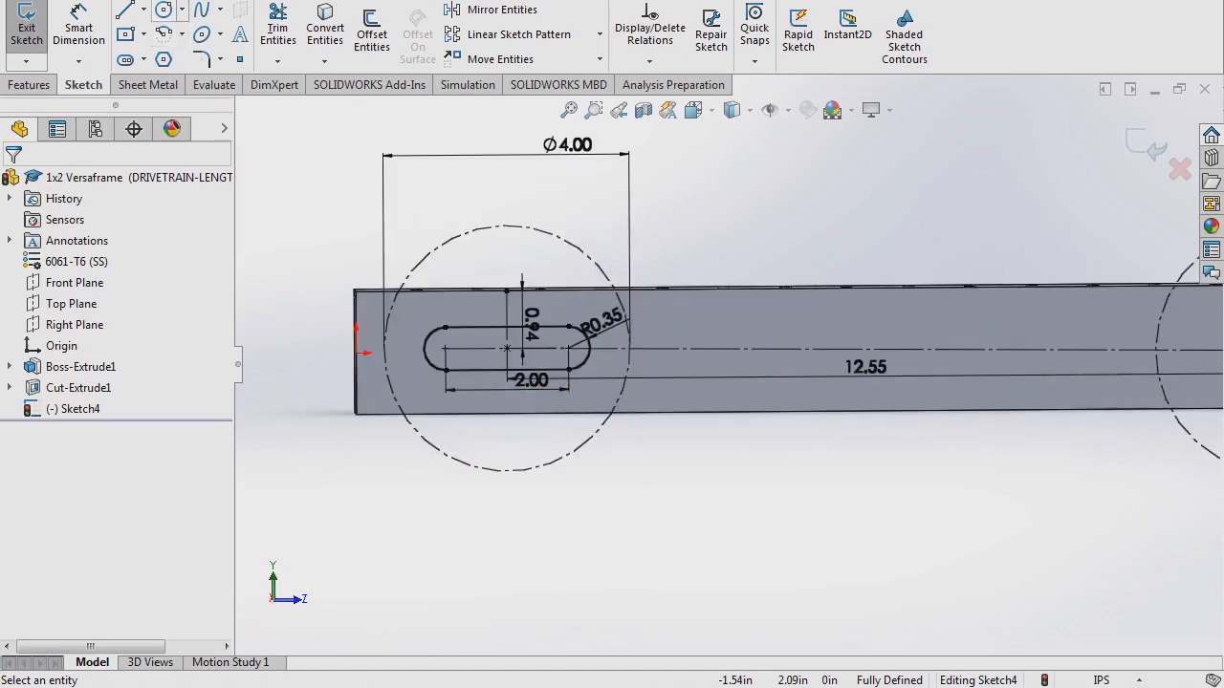
click(182, 10)
click(191, 34)
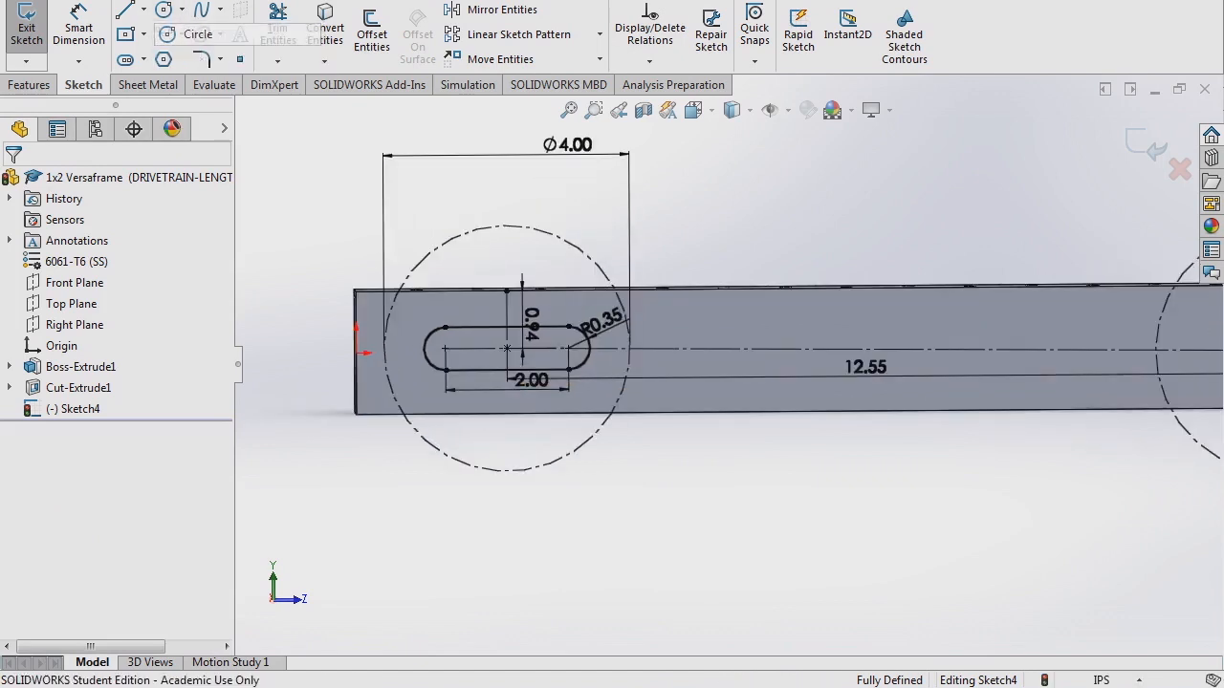
click(445, 348)
click(358, 350)
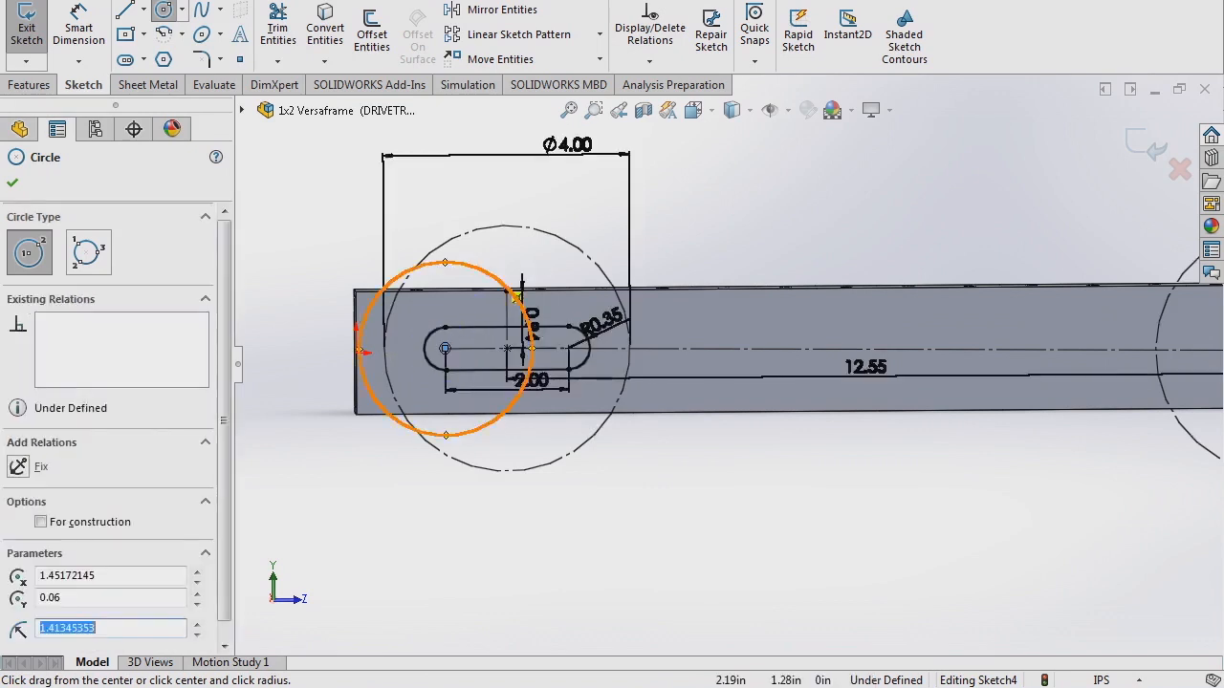
- Make the new circle equal to the original Ø4.00 circle
key(s)
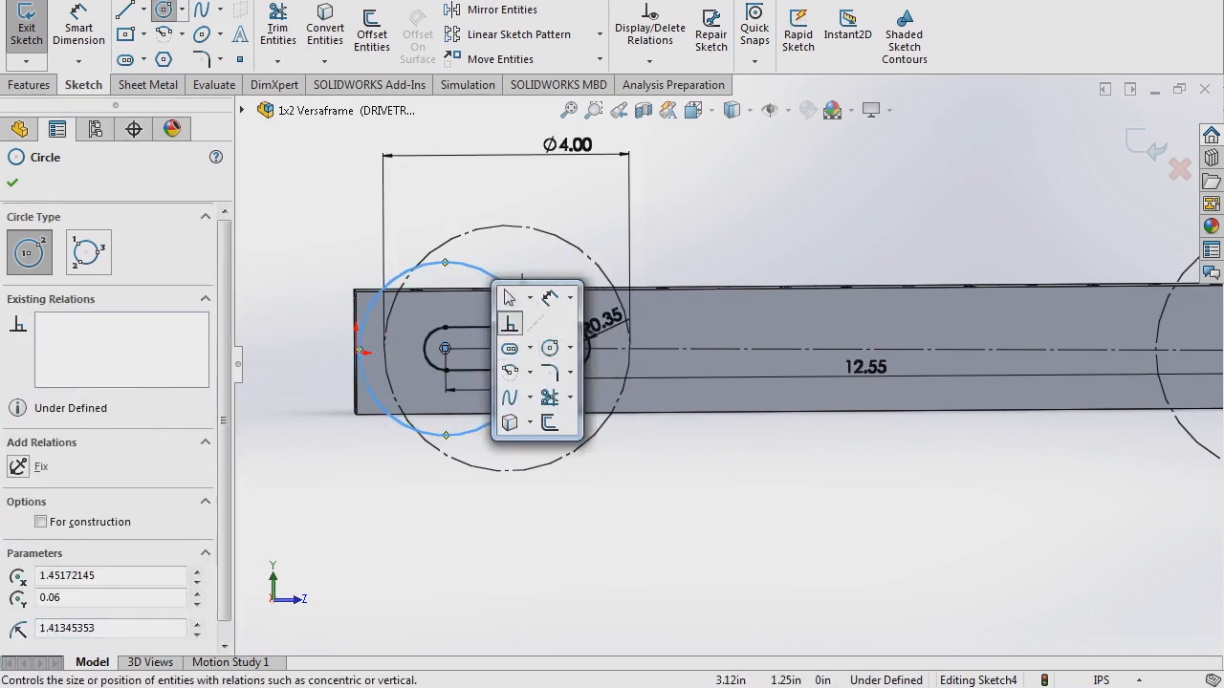
click(509, 323)
click(558, 237)
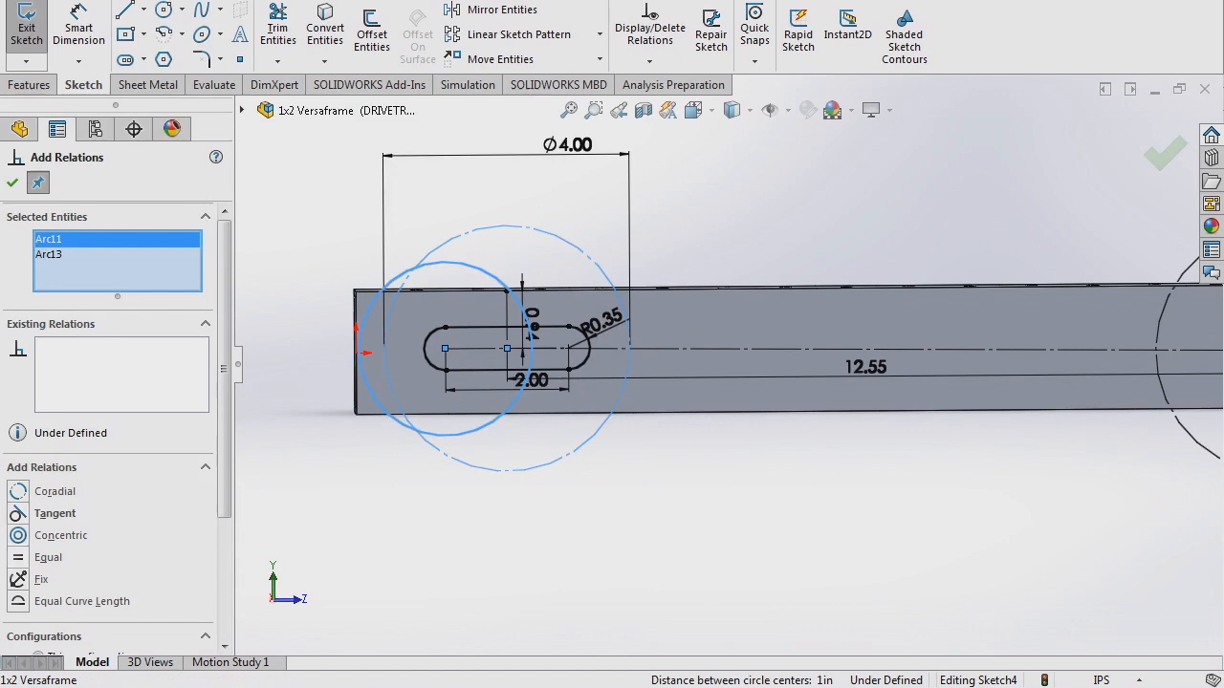
click(48, 557)
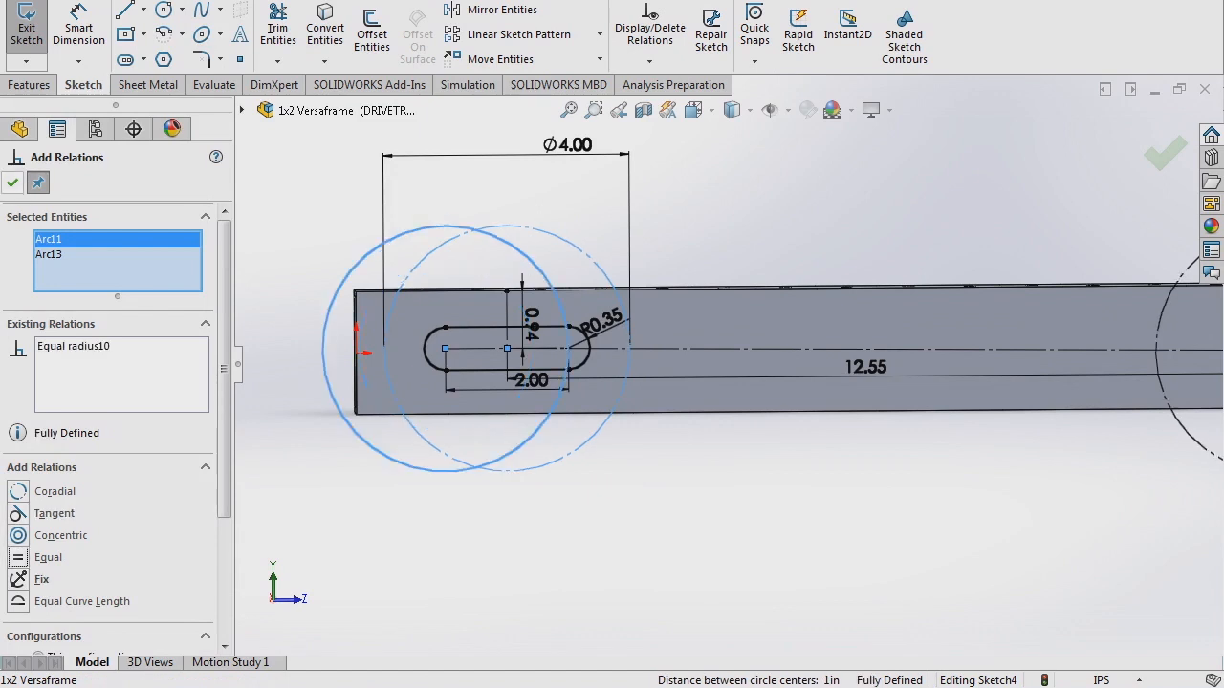
click(12, 182)
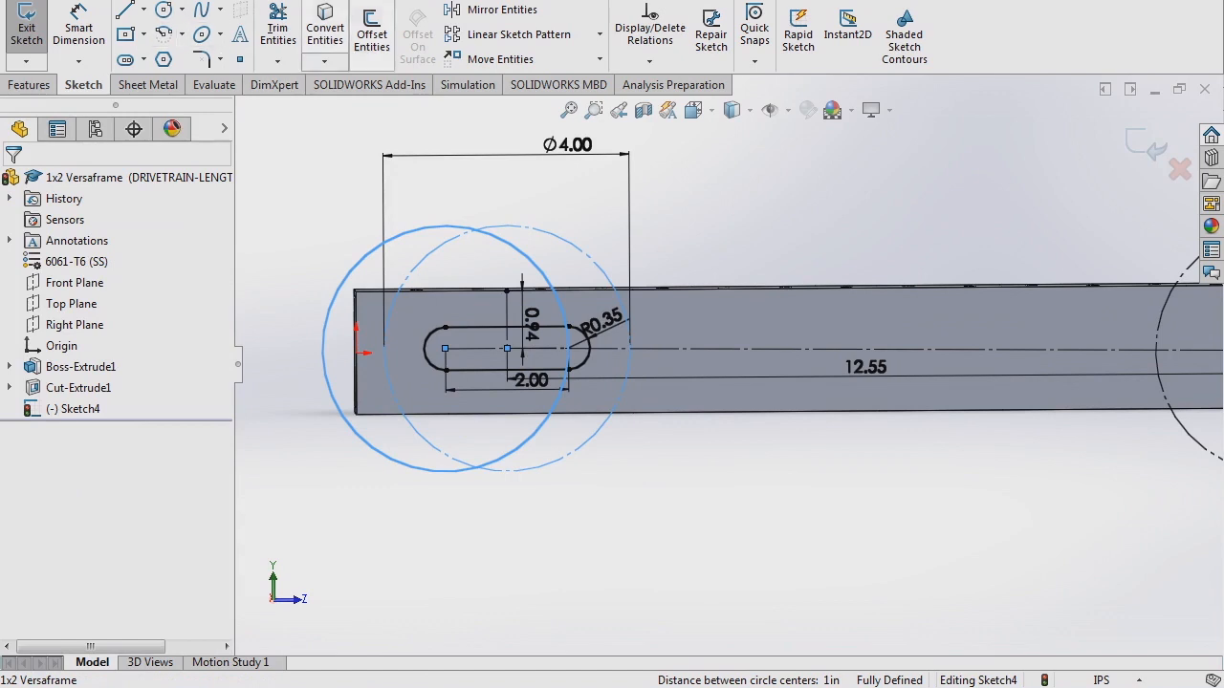
- Convert the new left circle to construction geometry
click(450, 195)
click(449, 226)
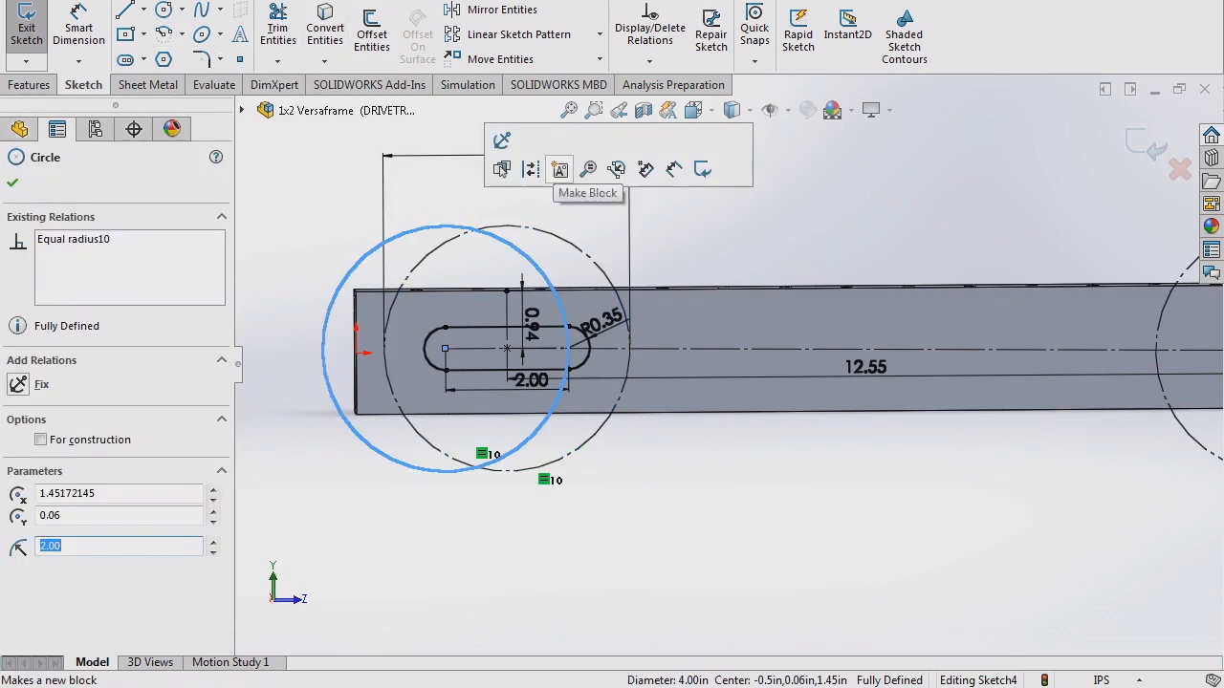
click(532, 169)
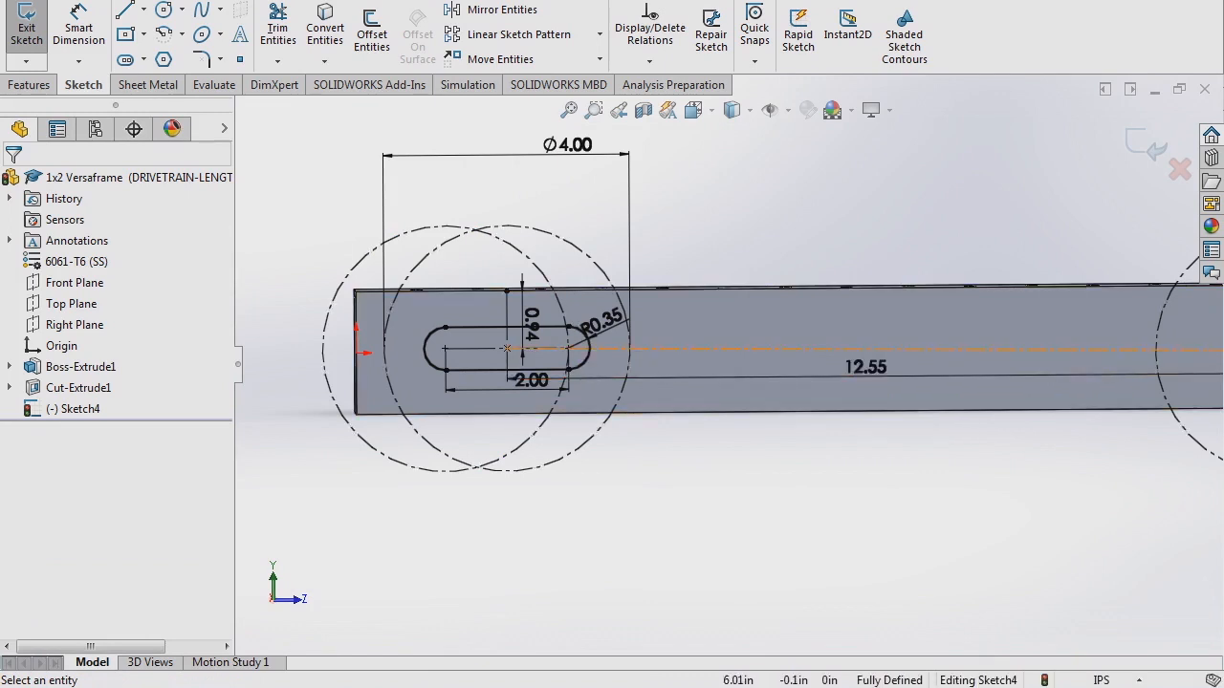
scroll(726, 366, up, 2)
- Change the 12.55 slot-to-hole dimension to 11.5, then to 11.75 in
click(933, 355)
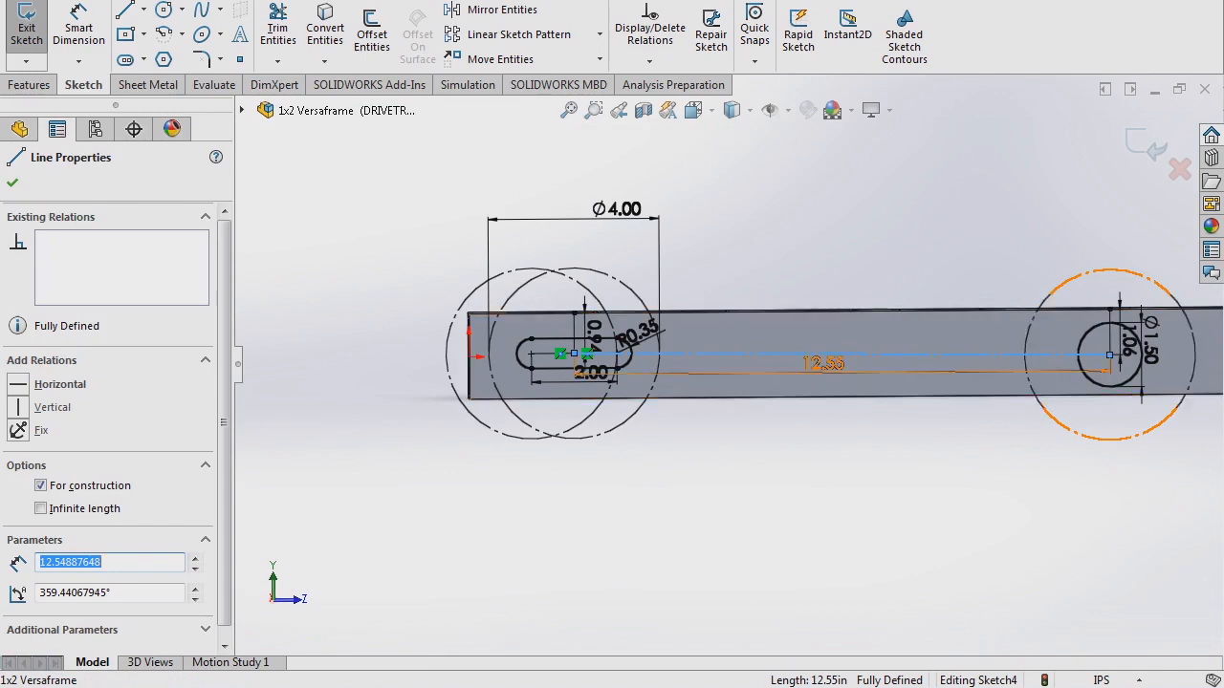
scroll(1071, 391, down, 1)
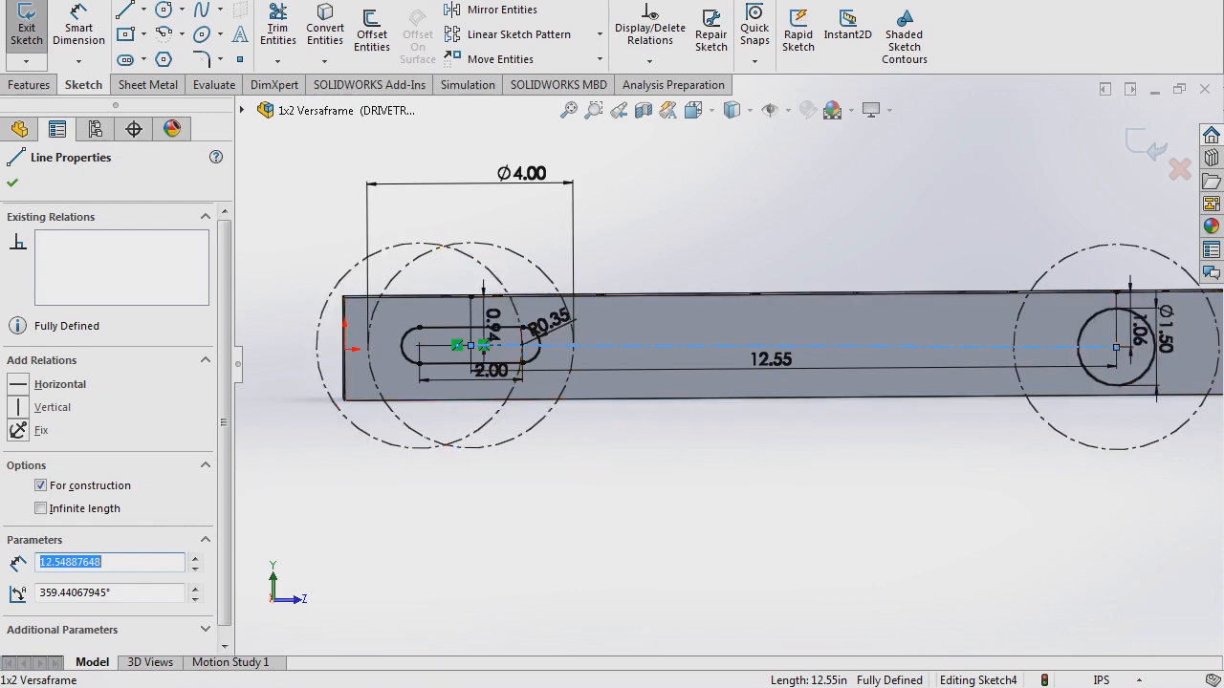
double_click(771, 360)
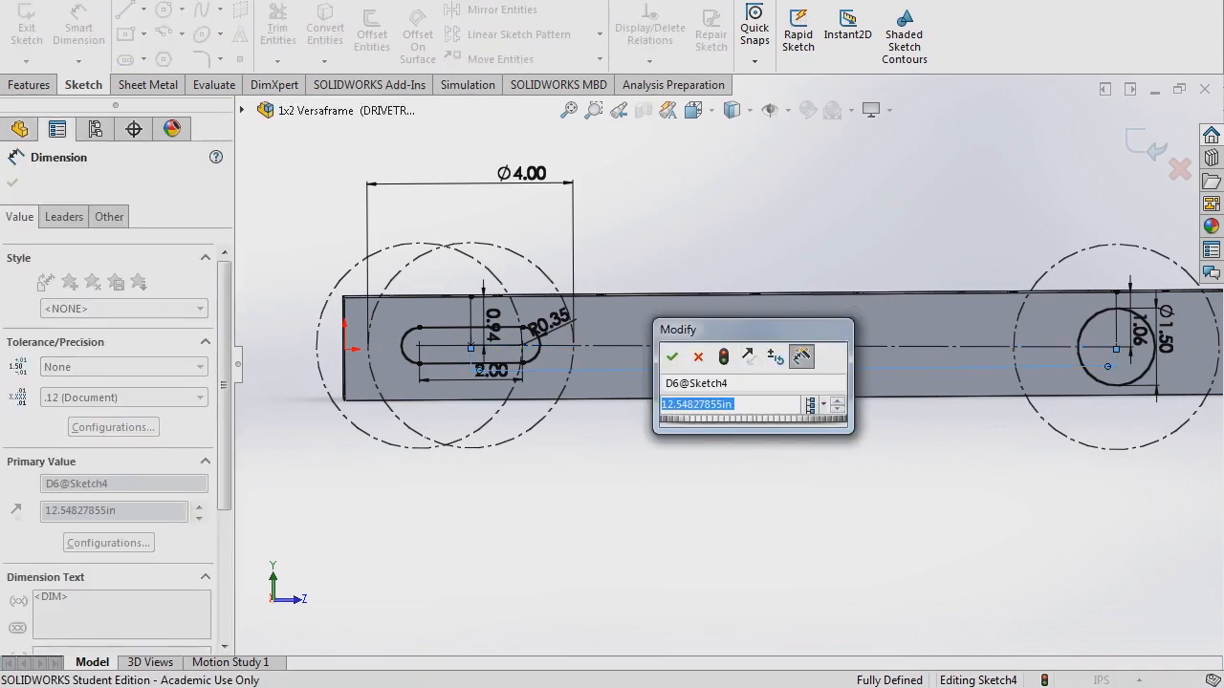
text(11)
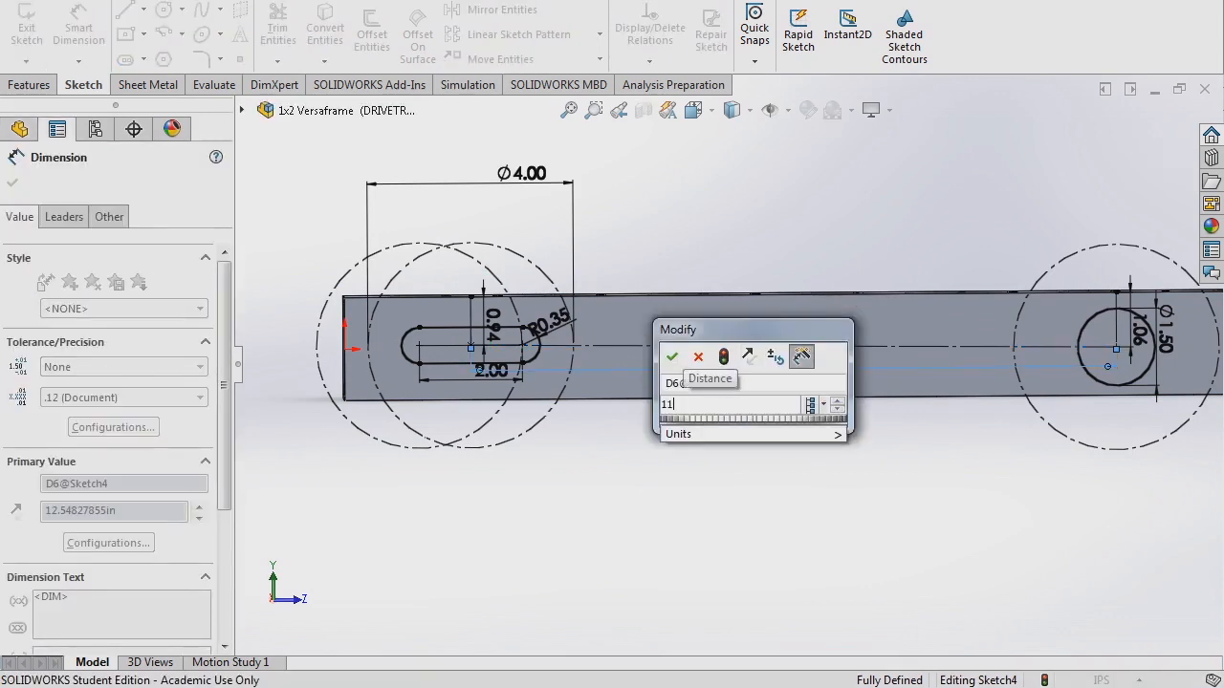
text(.5)
key(Return)
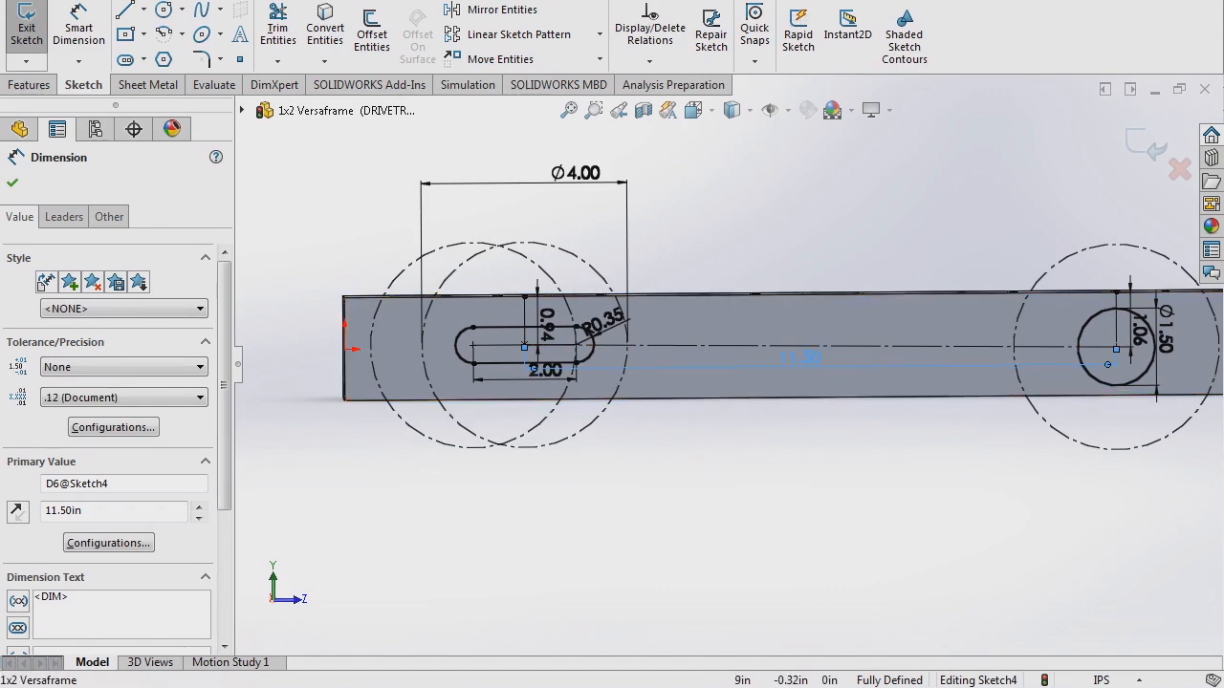
double_click(802, 357)
text(11.75)
key(Return)
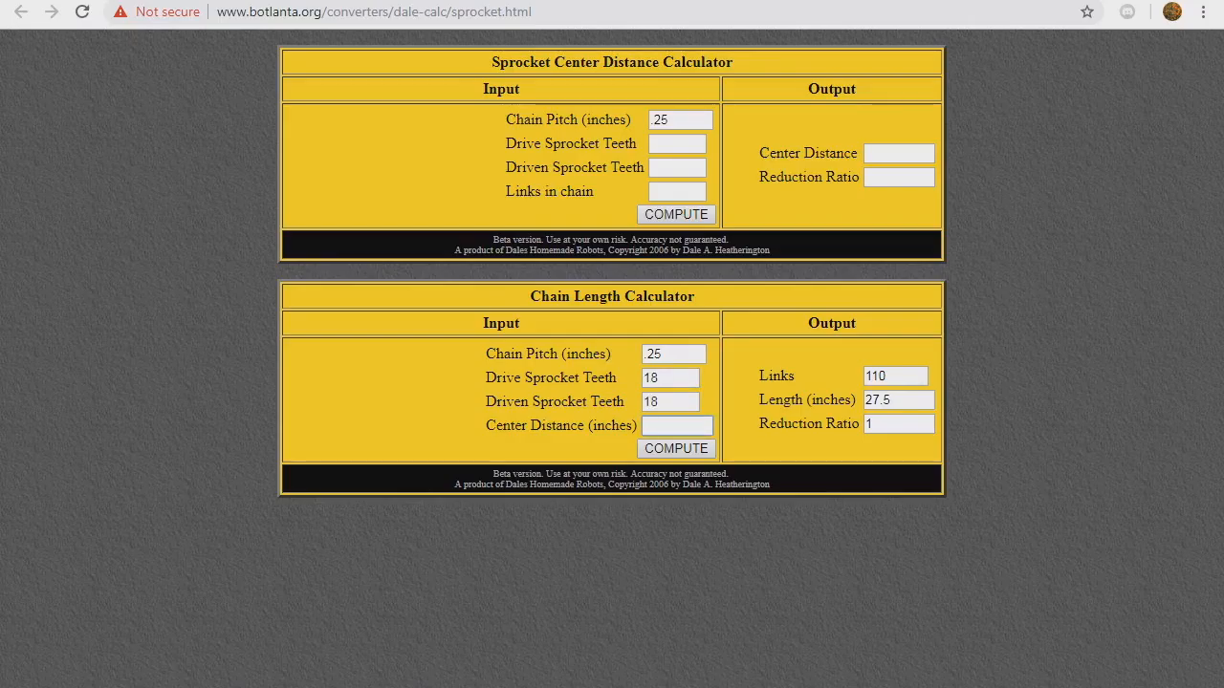
- Compute the chain for 11.75 in centre distance, giving 112 links
text(75)
key(Return)
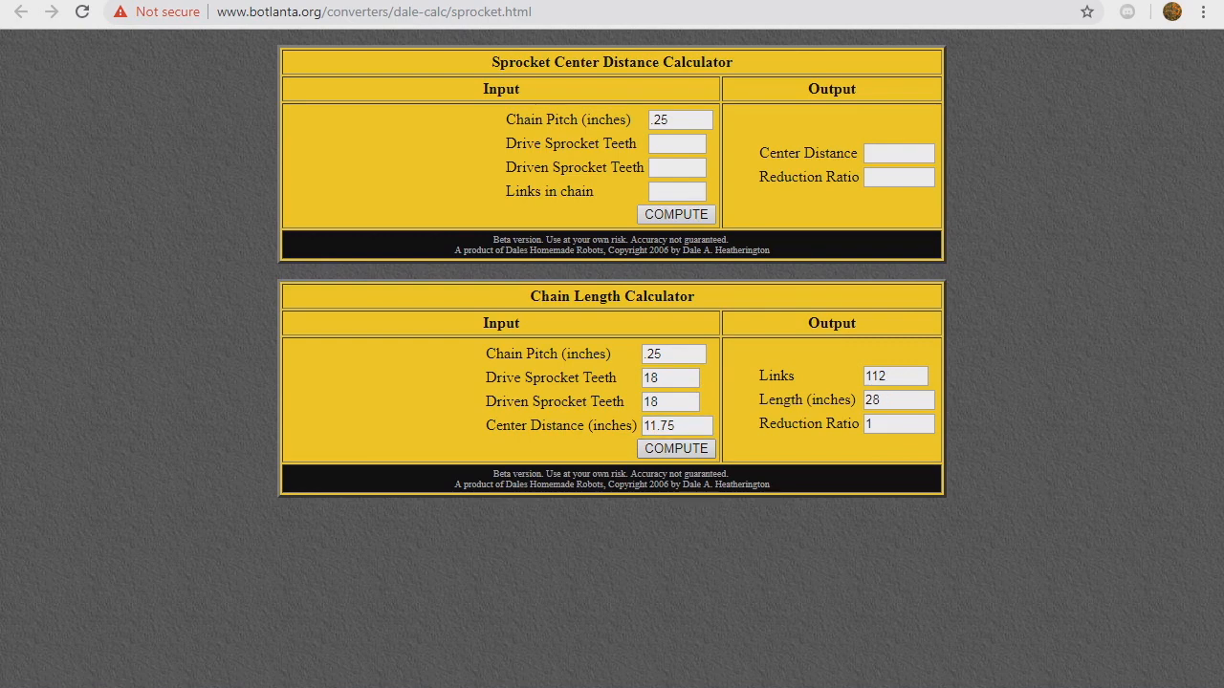
double_click(874, 377)
click(886, 377)
double_click(875, 376)
drag(865, 377, 887, 376)
- Try an 11.33 in centre distance and check its 108.64 links result
drag(681, 425, 642, 425)
text(11.33)
click(676, 448)
drag(906, 377, 864, 376)
click(868, 376)
double_click(885, 377)
click(886, 377)
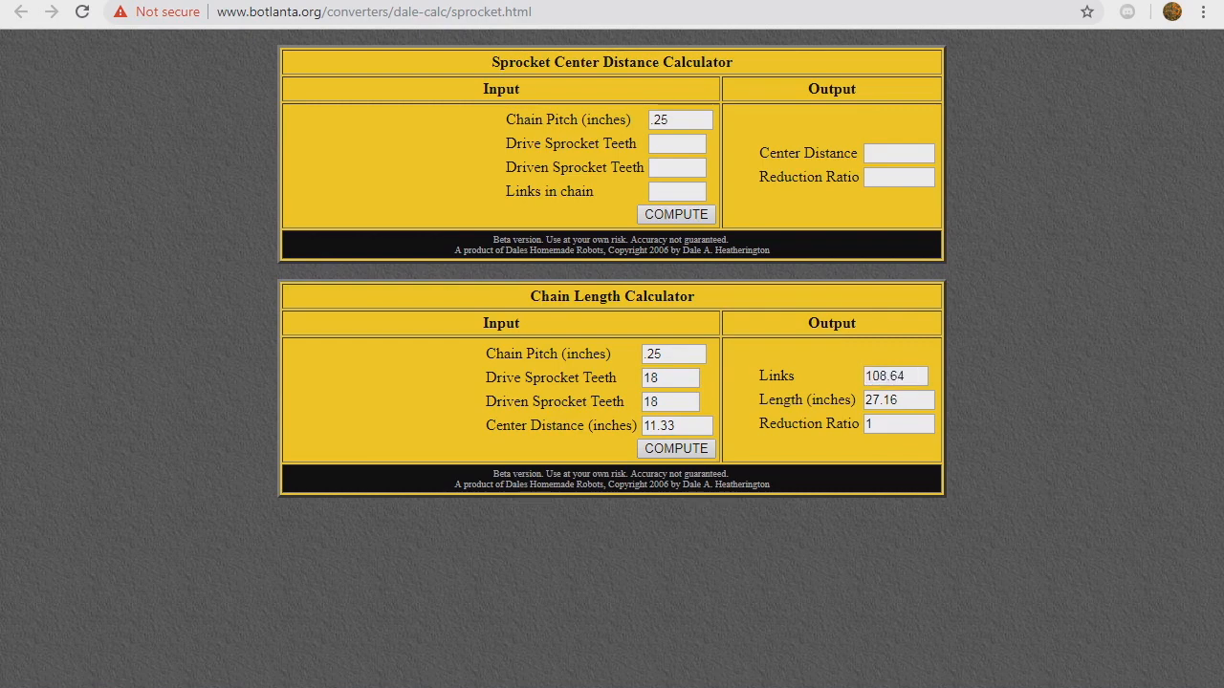
drag(906, 377, 880, 377)
click(883, 377)
- Set the centre distance back to 11.75 and recompute
double_click(675, 426)
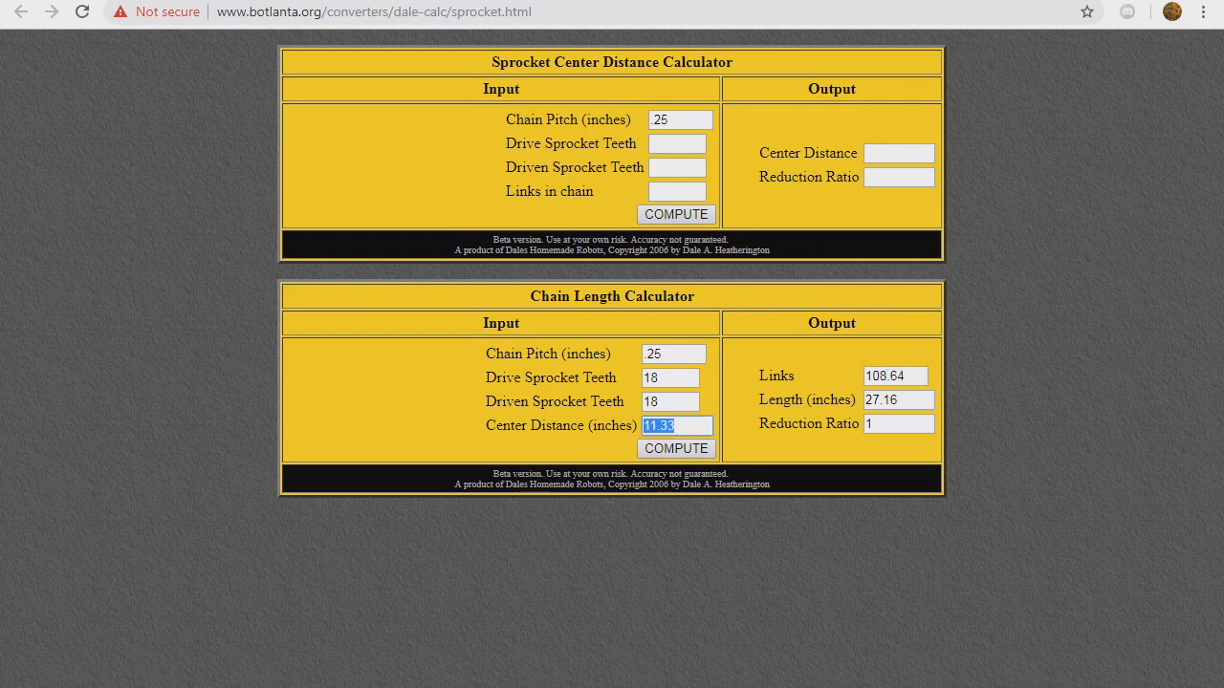
text(11.75)
key(Return)
- Start Mirror Entities and select both construction circles and the slot
key(alt+Tab)
click(647, 504)
scroll(340, 341, up, 2)
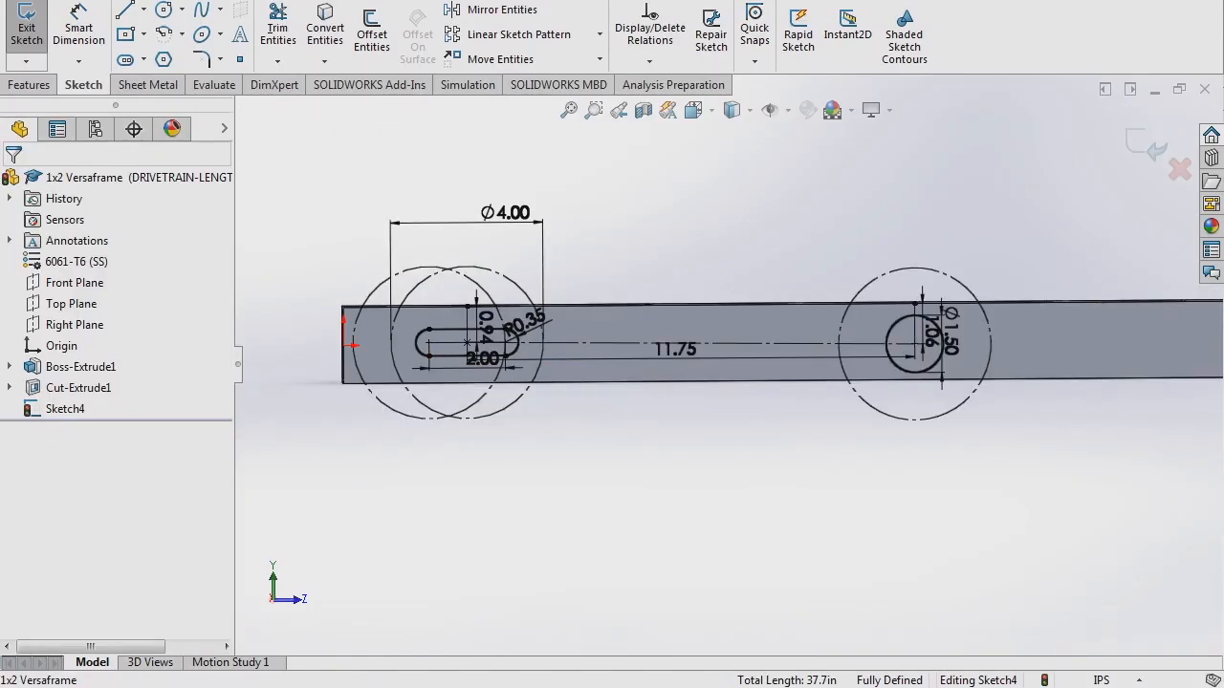
text(mirror)
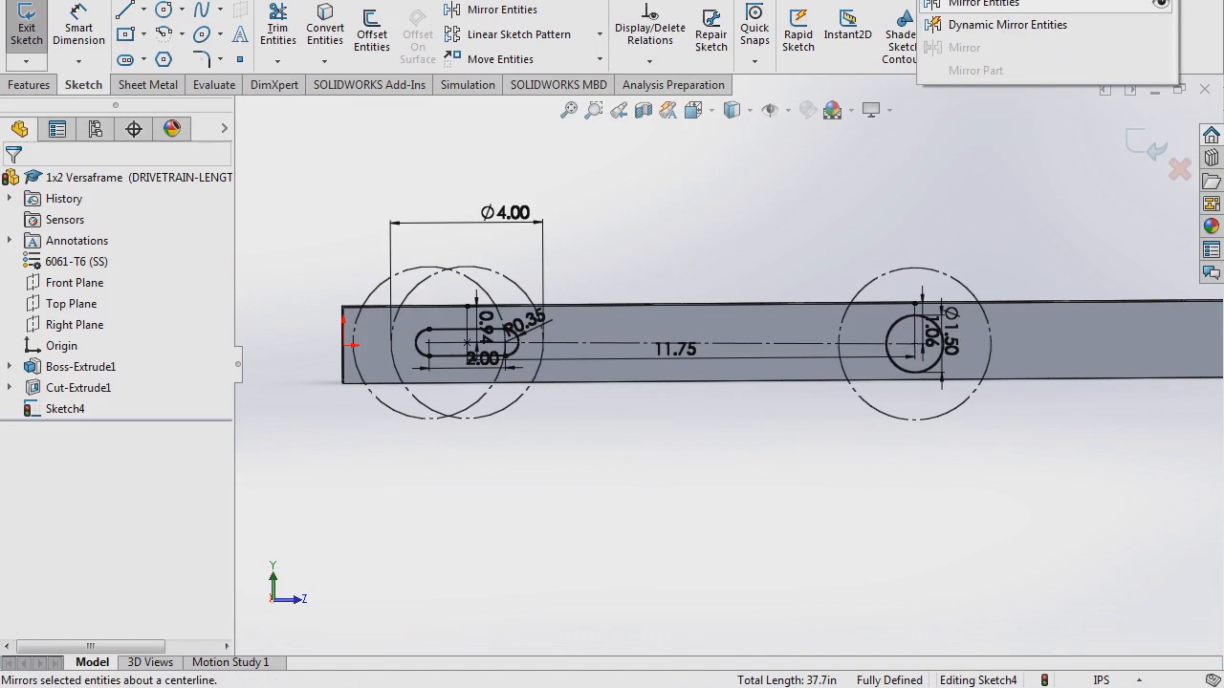
key(Return)
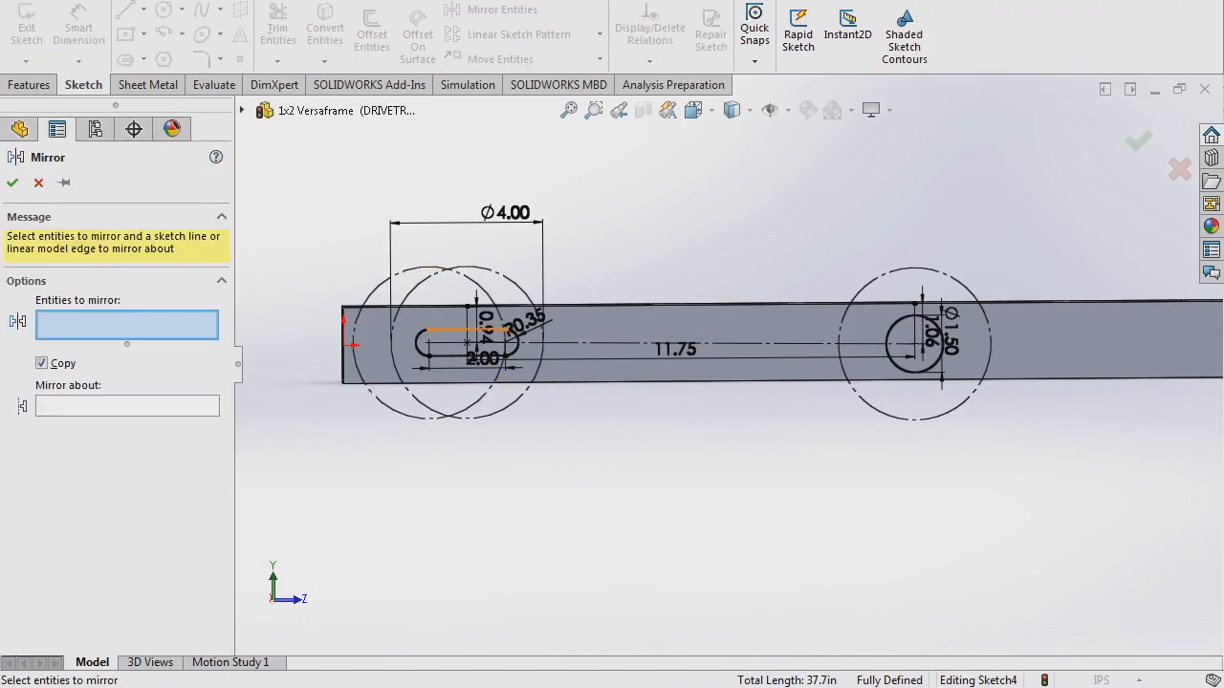
scroll(413, 302, down, 4)
click(396, 289)
click(296, 295)
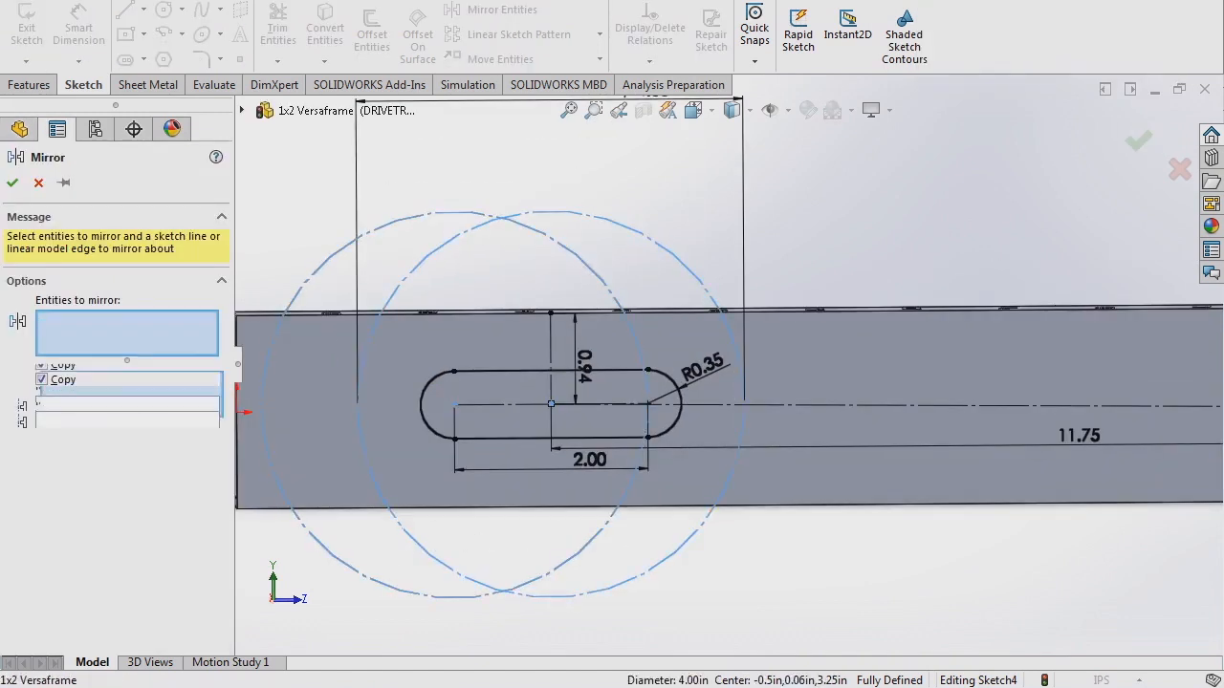
click(507, 370)
- Mirror them about the vertical centerline through the central hole onto the far end
scroll(987, 405, up, 4)
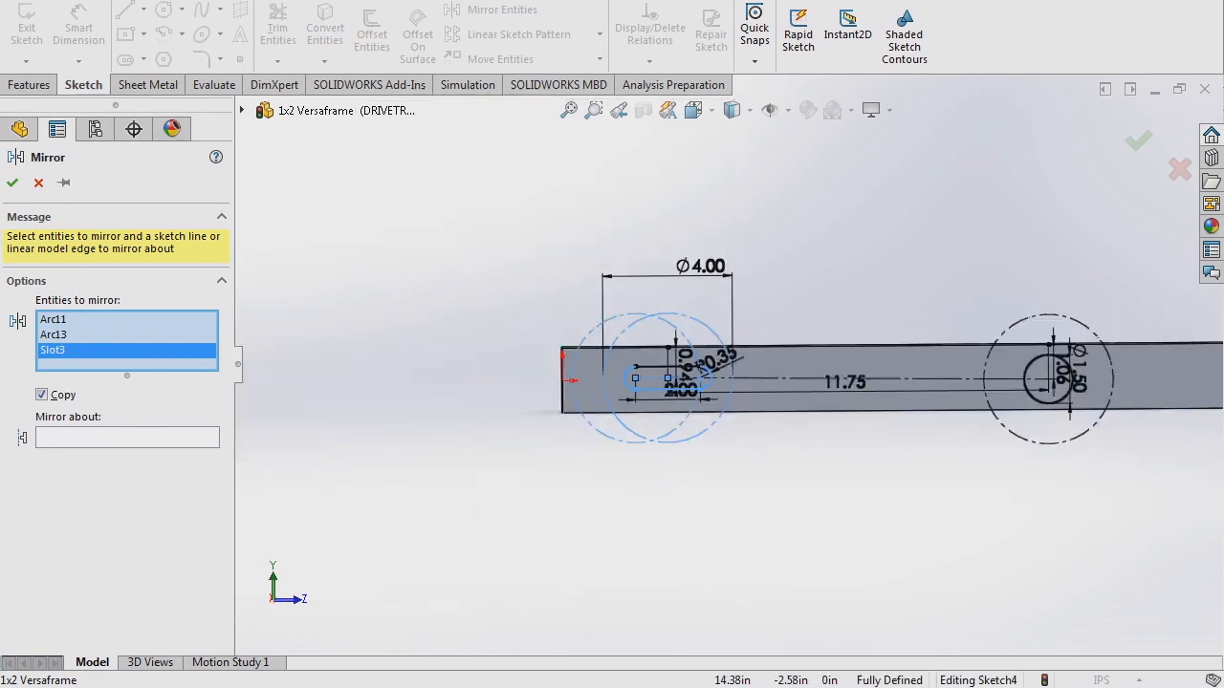
click(127, 437)
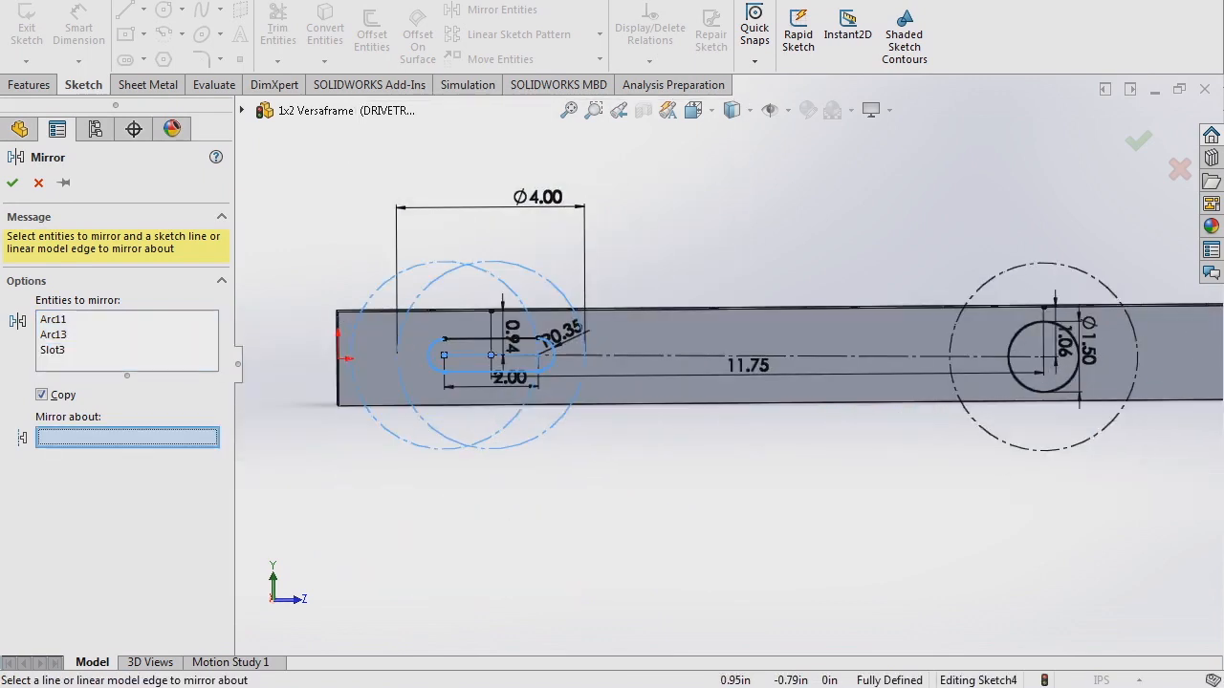
scroll(1177, 318, down, 3)
scroll(1129, 310, down, 2)
click(856, 337)
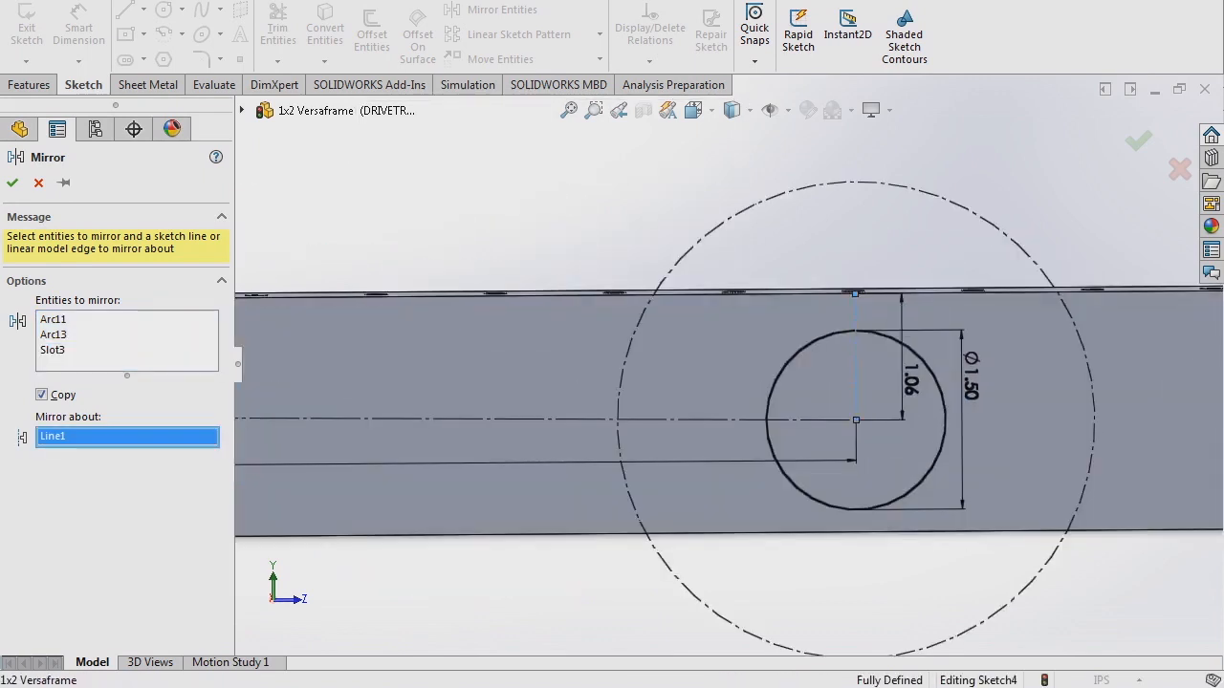
scroll(841, 459, up, 8)
click(12, 182)
scroll(449, 387, down, 2)
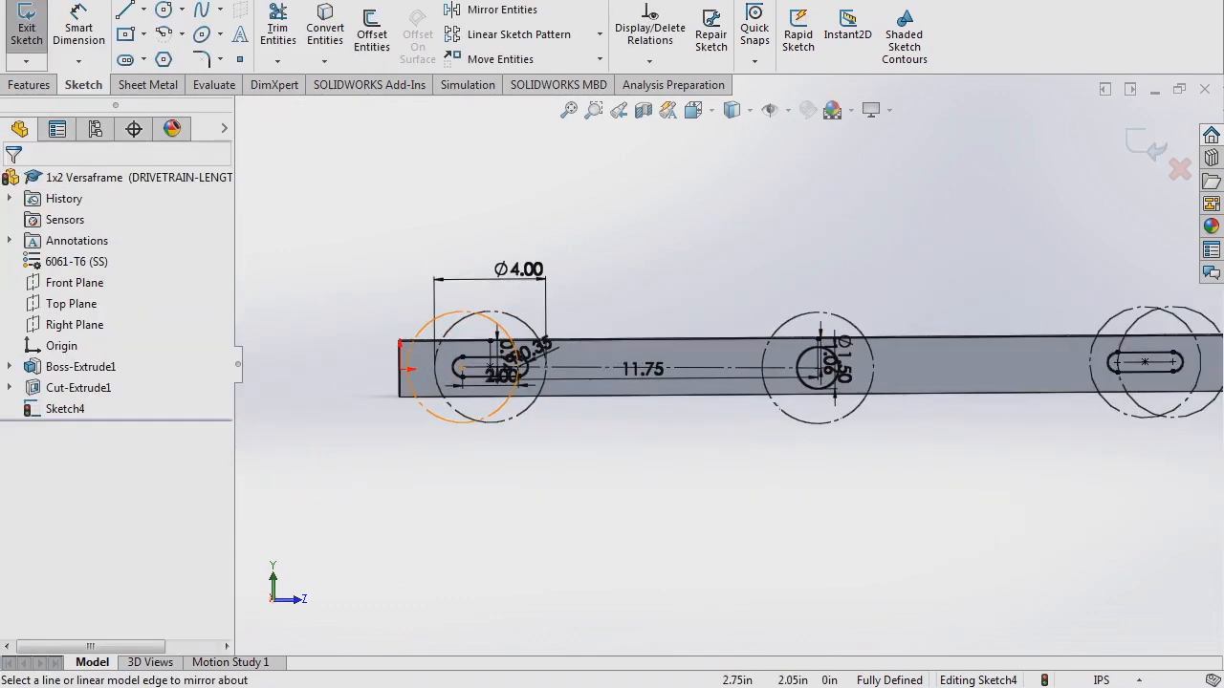
- Exit the sketch and extrude-cut Sketch4 Through All, creating Cut-Extrude2
click(27, 29)
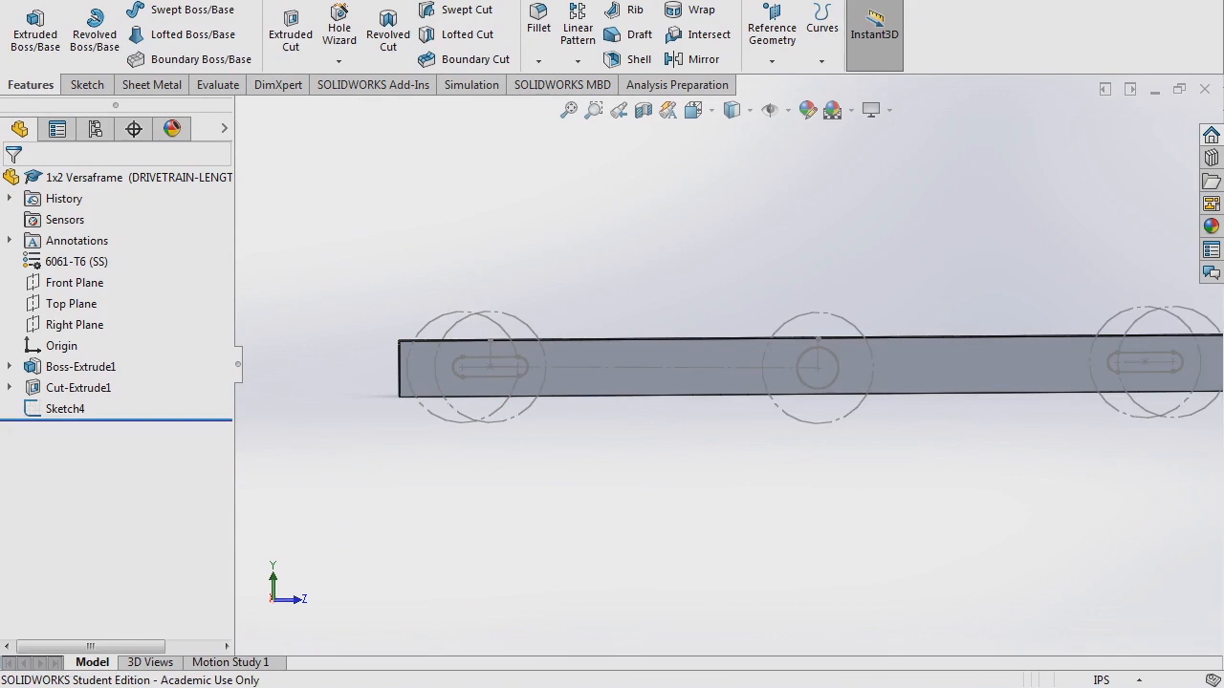
click(61, 409)
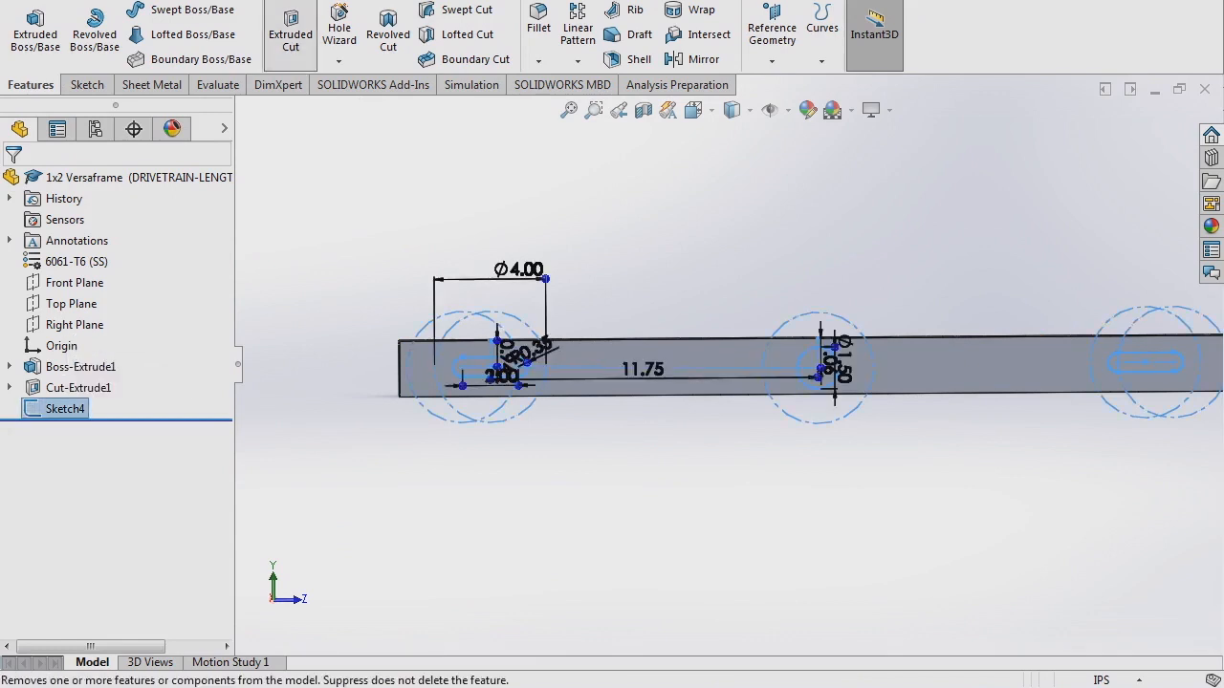
click(289, 35)
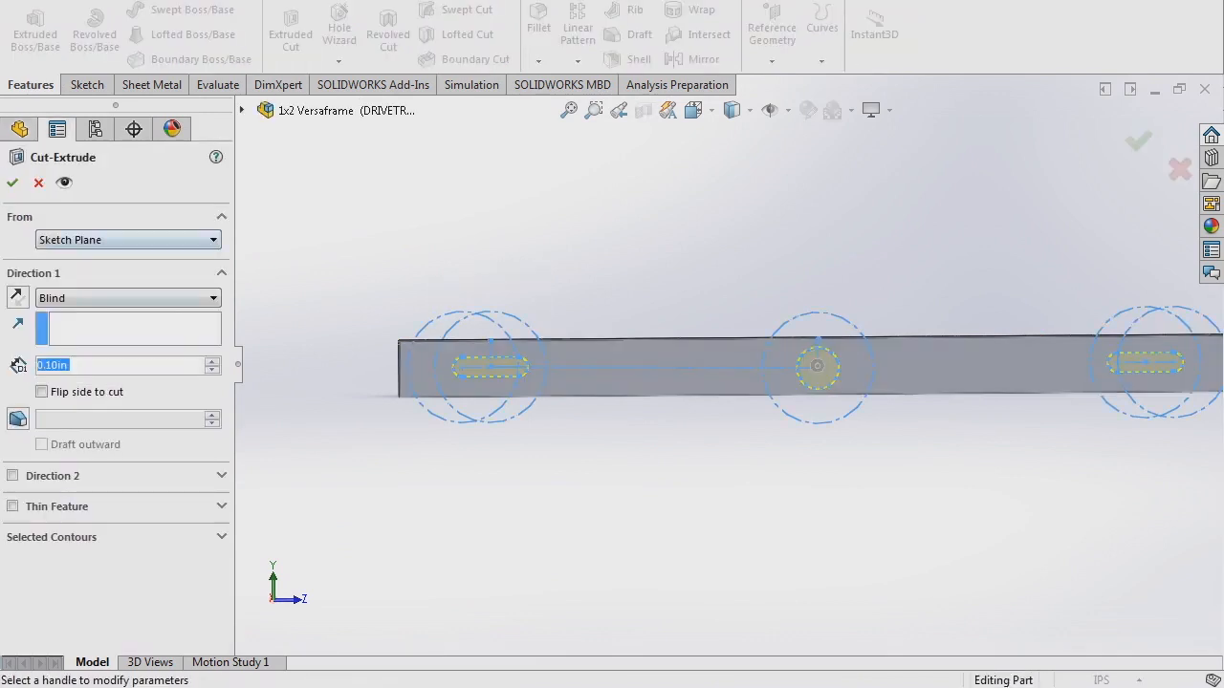
click(128, 299)
click(66, 328)
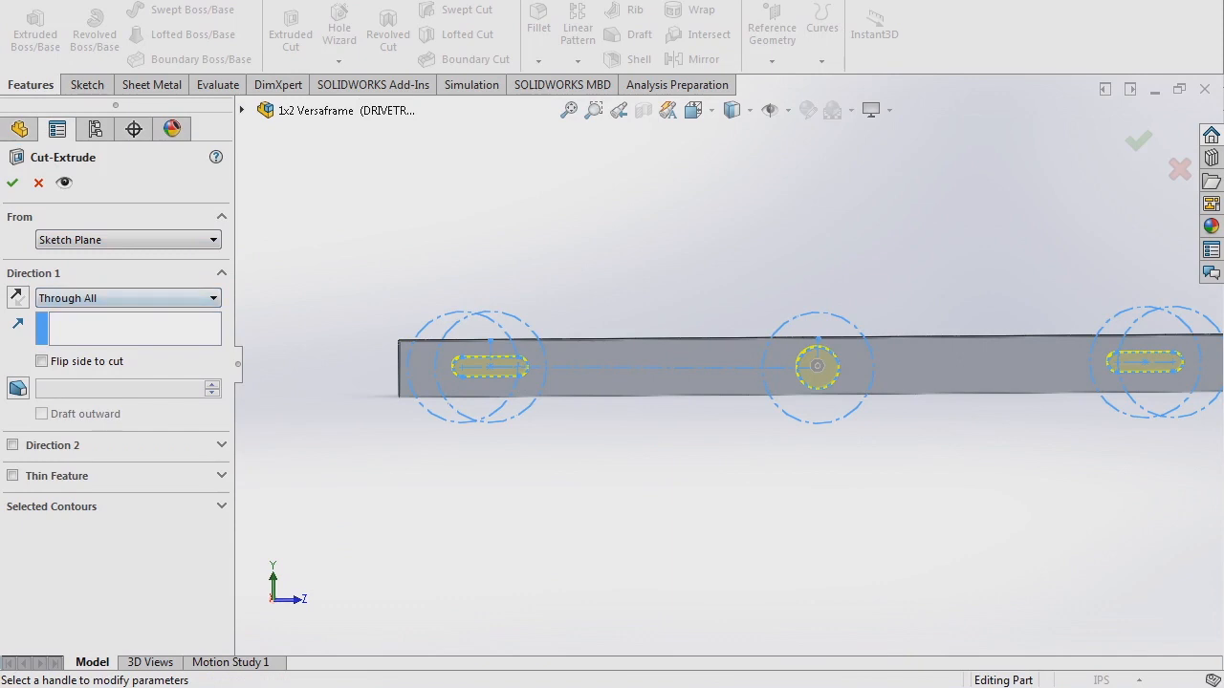
scroll(720, 368, up, 3)
middle_drag(720, 368, 789, 397)
click(13, 182)
scroll(779, 371, down, 4)
middle_drag(779, 371, 754, 353)
scroll(754, 352, up, 1)
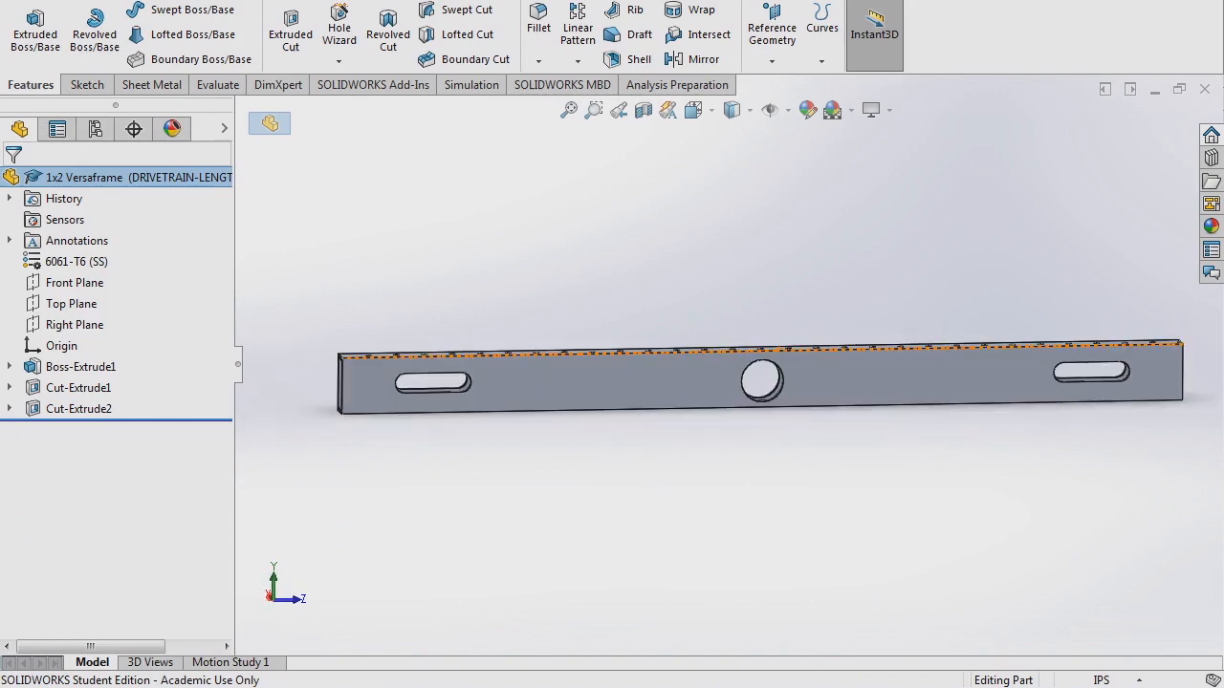